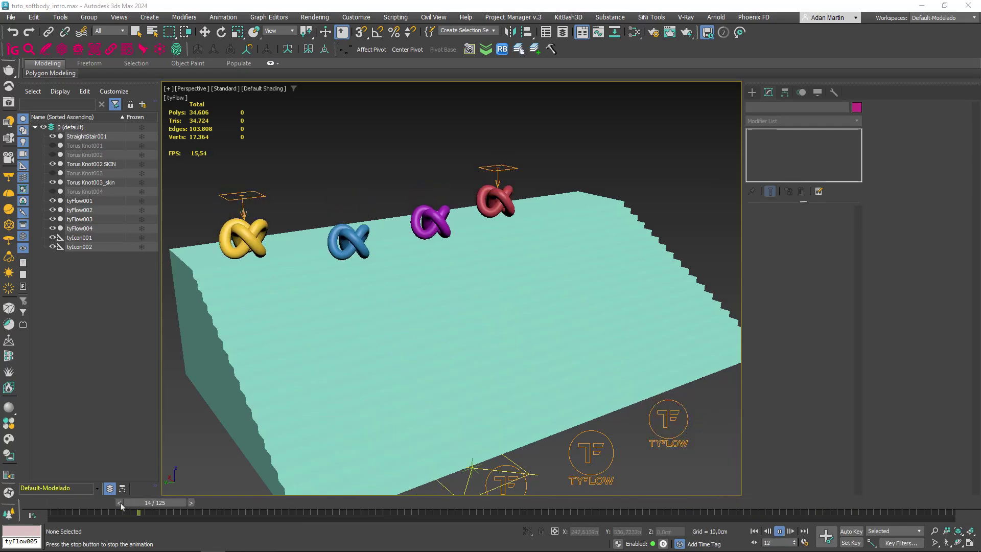
# Rewind the knot simulation and scrub forward until the knots land on the stair.
pyautogui.click(49, 506)
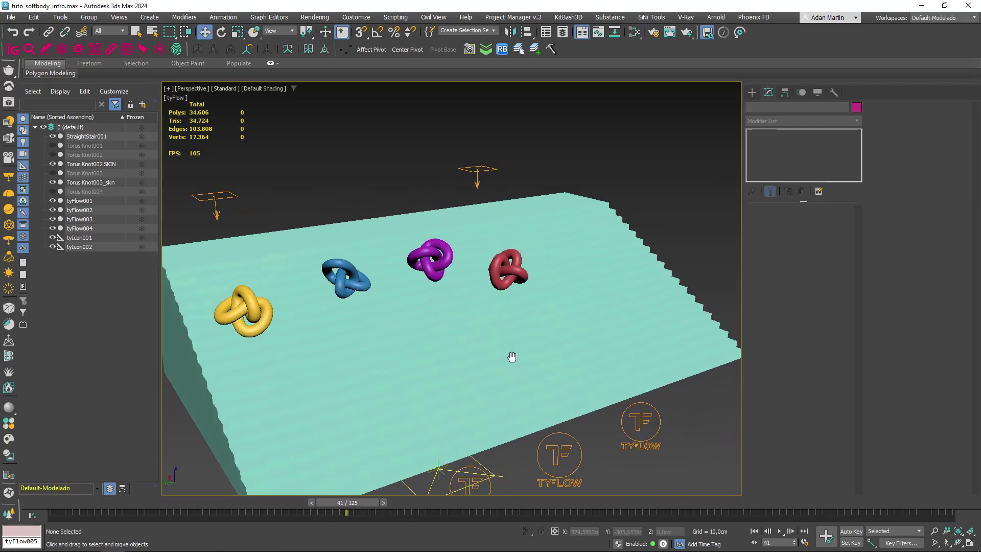
pyautogui.keyDown('alt'); pyautogui.moveTo(511, 357); pyautogui.dragTo(459, 367, button='middle'); pyautogui.keyUp('alt')
pyautogui.scroll(3, 459, 367)
pyautogui.scroll(2, 383, 409)
pyautogui.scroll(3, 281, 460)
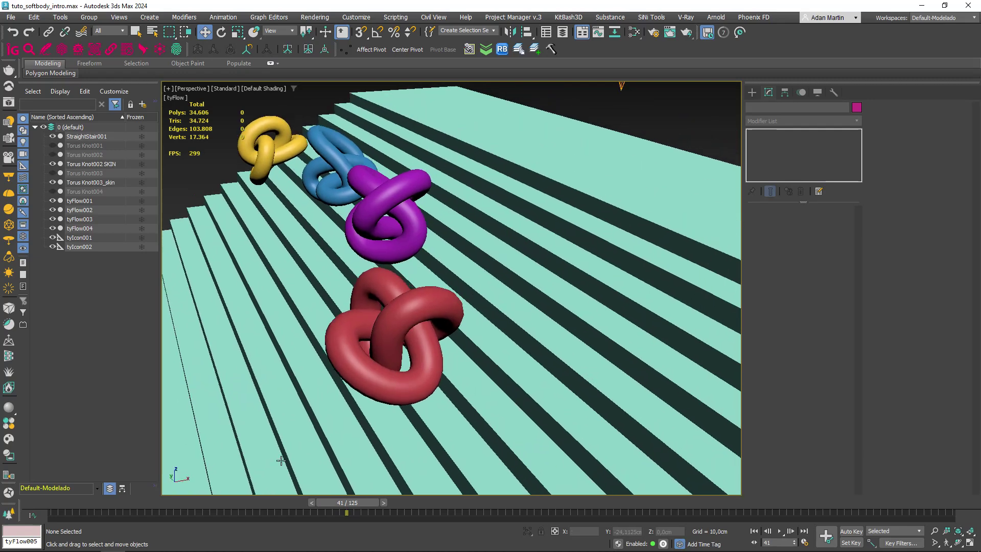
pyautogui.scroll(-5, 254, 480)
pyautogui.moveTo(367, 503)
pyautogui.mouseDown()
pyautogui.moveTo(263, 504)
pyautogui.moveTo(508, 488)
pyautogui.moveTo(62, 502)
pyautogui.mouseUp()
pyautogui.press('w')
pyautogui.scroll(-5, 422, 371)
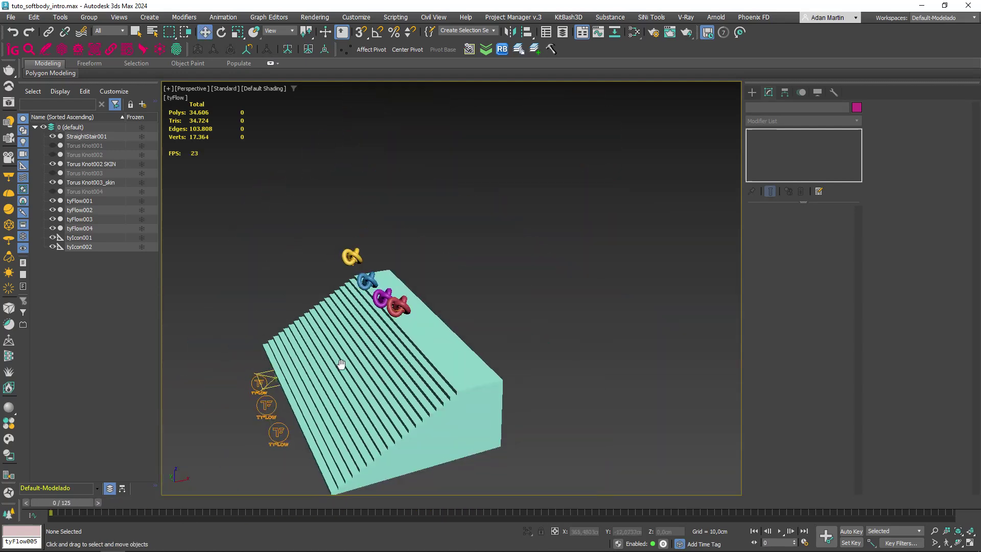
pyautogui.scroll(2, 423, 371)
pyautogui.scroll(2, 427, 358)
pyautogui.scroll(2, 422, 330)
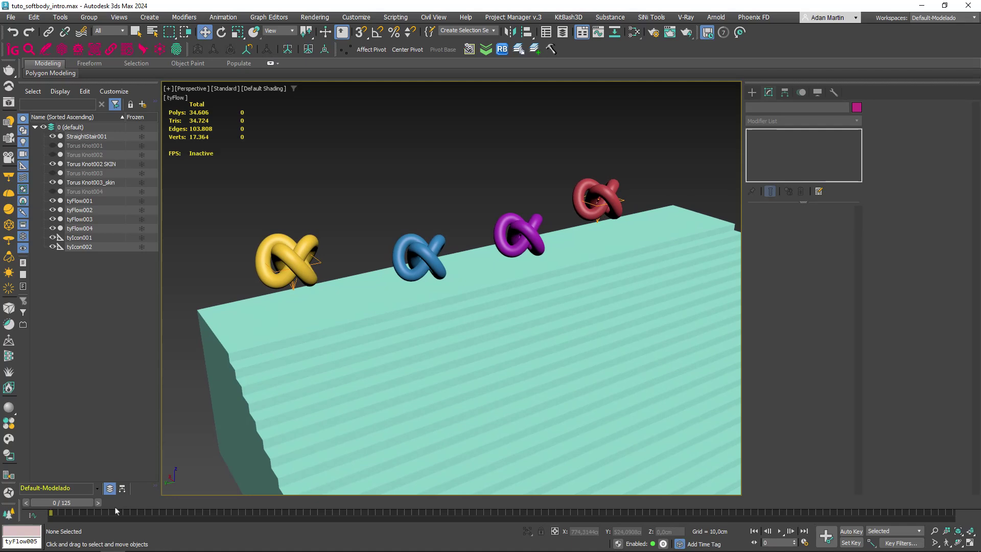
pyautogui.moveTo(79, 508); pyautogui.dragTo(257, 503)
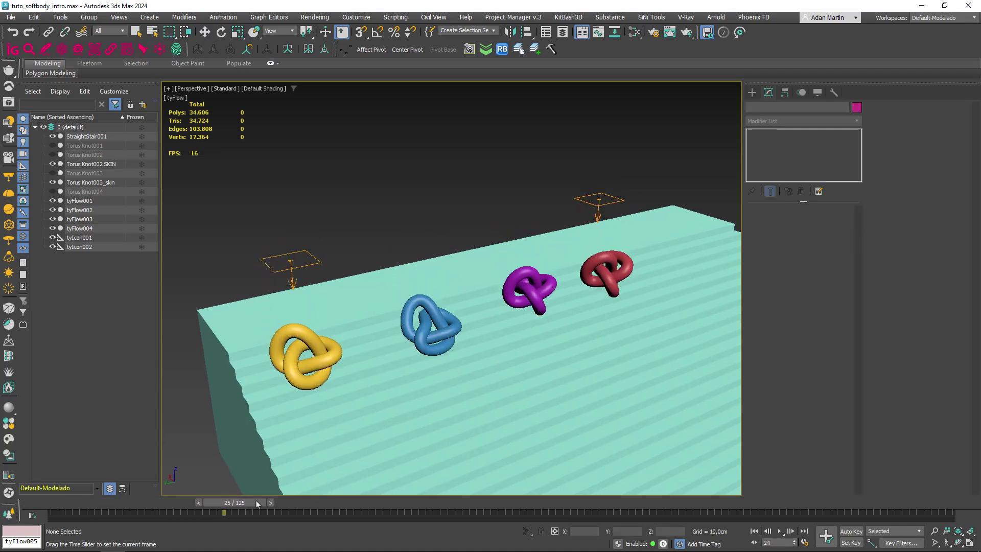
# Play and scrub the simulation between frames 29 and 40 to watch the knots deform.
pyautogui.moveTo(309, 354); pyautogui.dragTo(326, 340, button='middle')
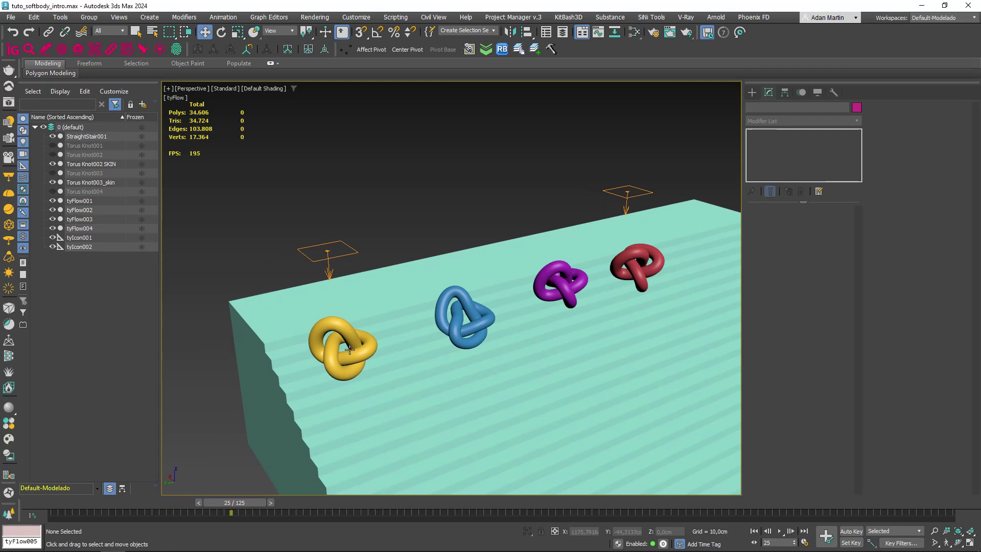
pyautogui.scroll(3, 350, 349)
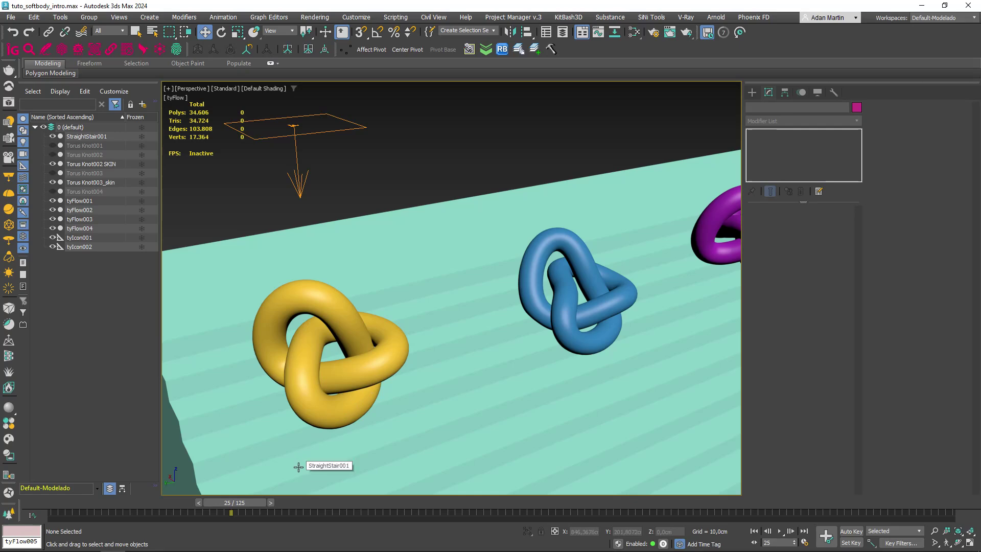
pyautogui.moveTo(249, 503); pyautogui.dragTo(407, 503)
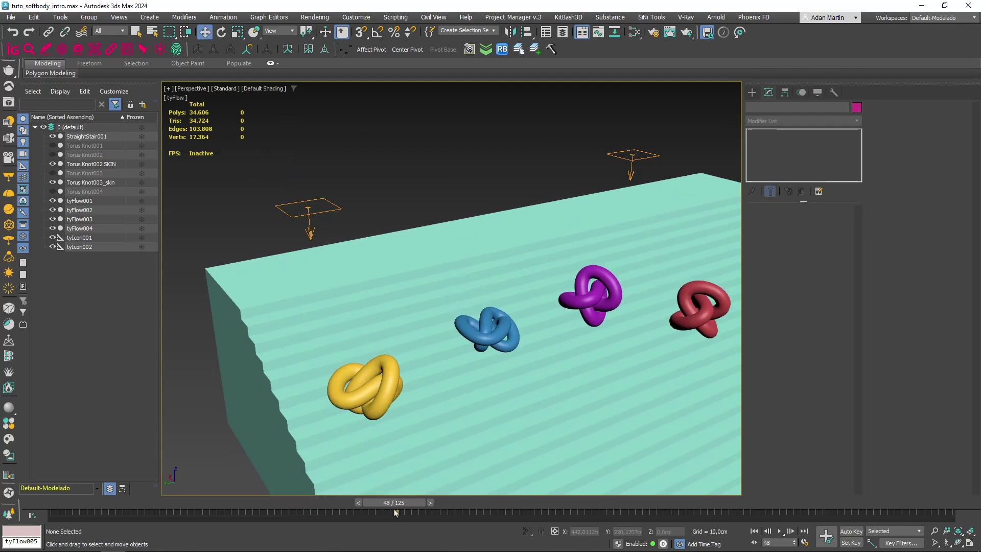
pyautogui.press('/')
pyautogui.moveTo(402, 359); pyautogui.dragTo(391, 369, button='middle')
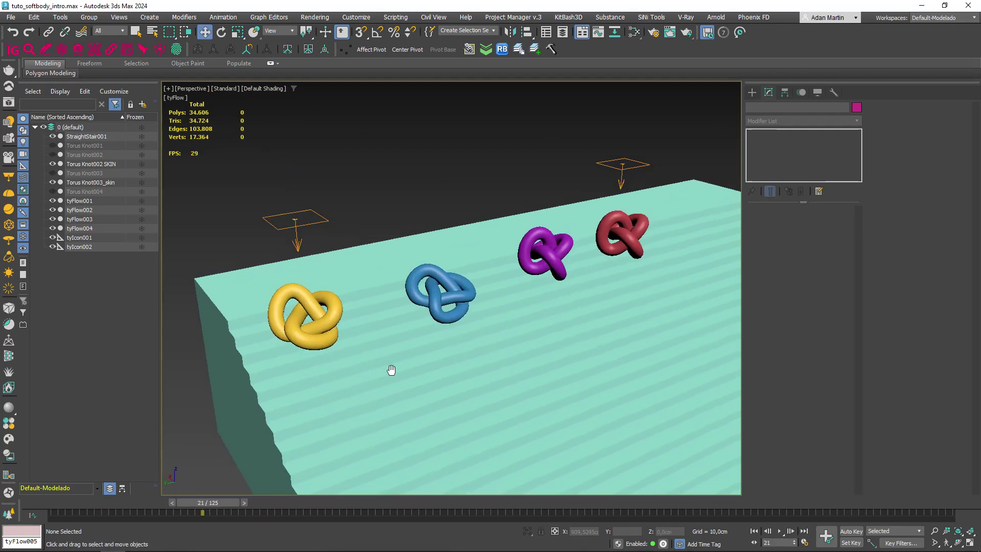
pyautogui.scroll(3, 415, 300)
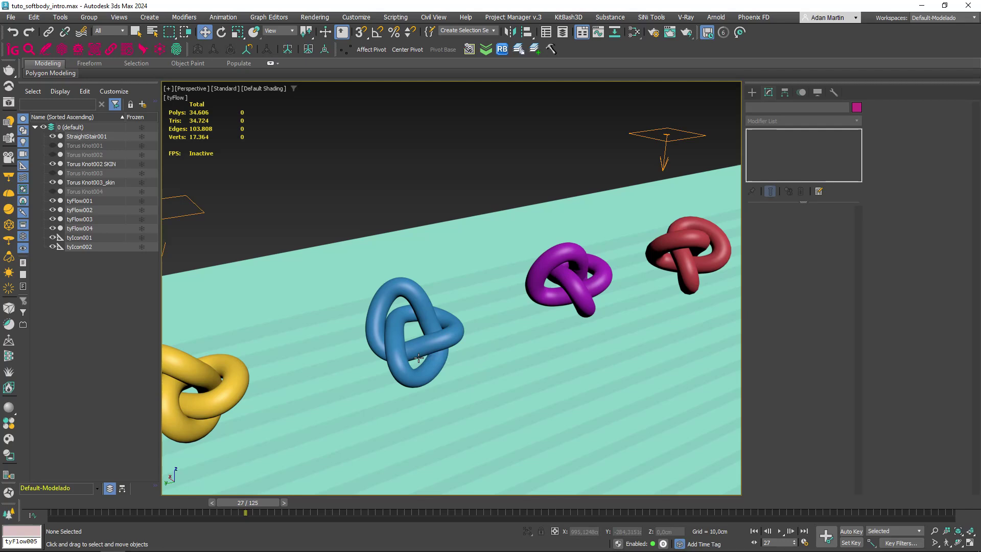
pyautogui.moveTo(429, 359); pyautogui.dragTo(278, 462, button='middle')
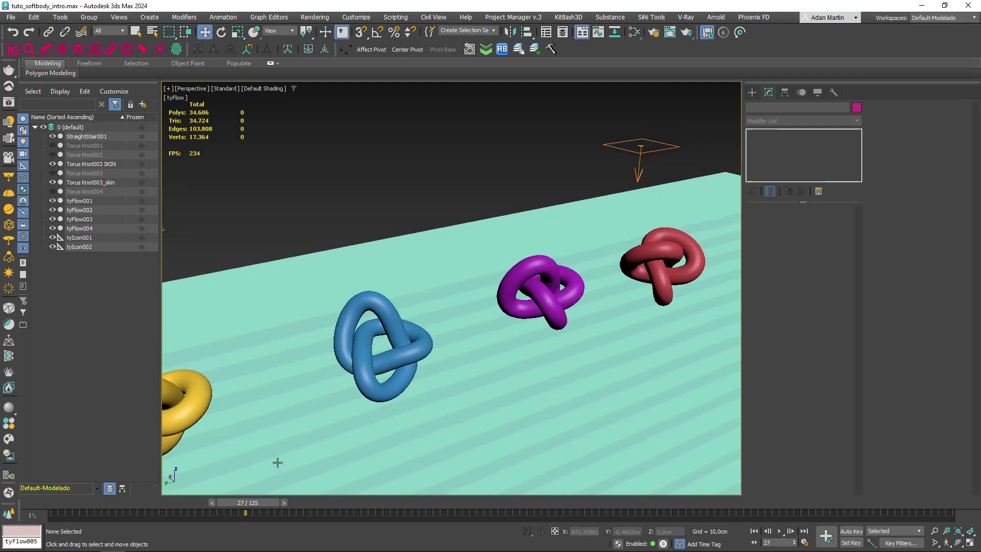
pyautogui.moveTo(215, 511); pyautogui.dragTo(415, 514)
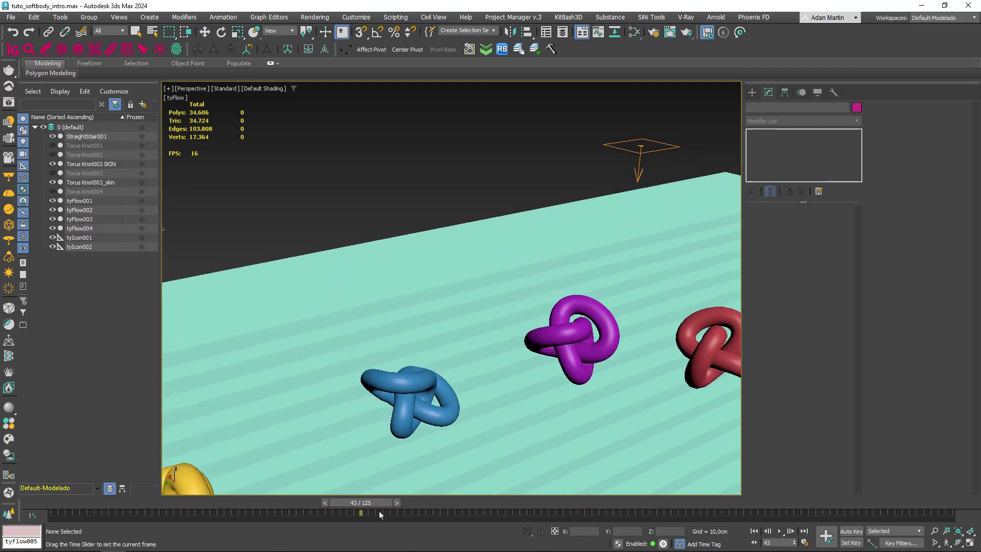
pyautogui.moveTo(415, 514); pyautogui.dragTo(259, 513)
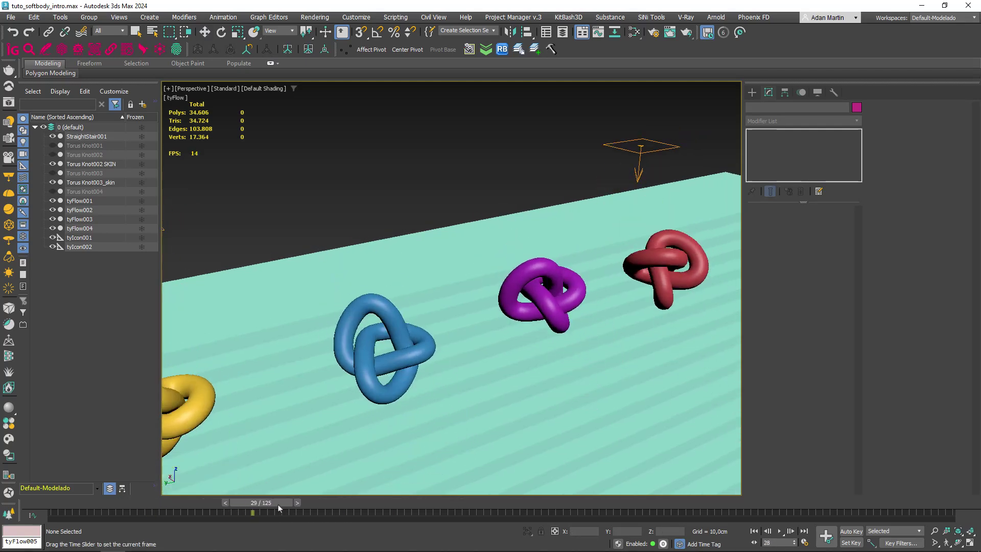
# Rewind to the first frame, then pan, orbit and zoom out to show the whole staircase.
pyautogui.moveTo(547, 442); pyautogui.dragTo(375, 403, button='middle')
pyautogui.scroll(3, 429, 313)
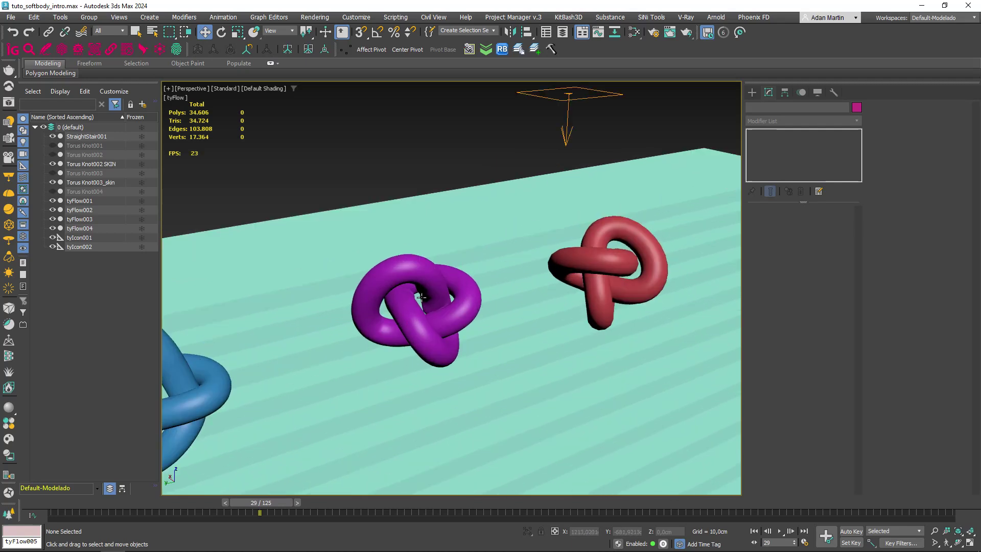
pyautogui.moveTo(425, 301); pyautogui.dragTo(474, 311, button='middle')
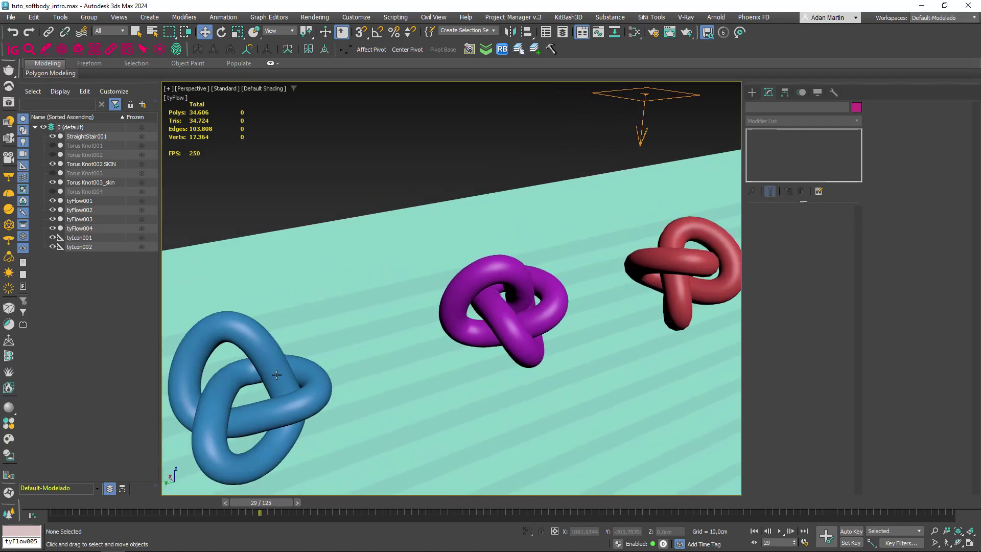
pyautogui.moveTo(585, 299); pyautogui.dragTo(488, 317, button='middle')
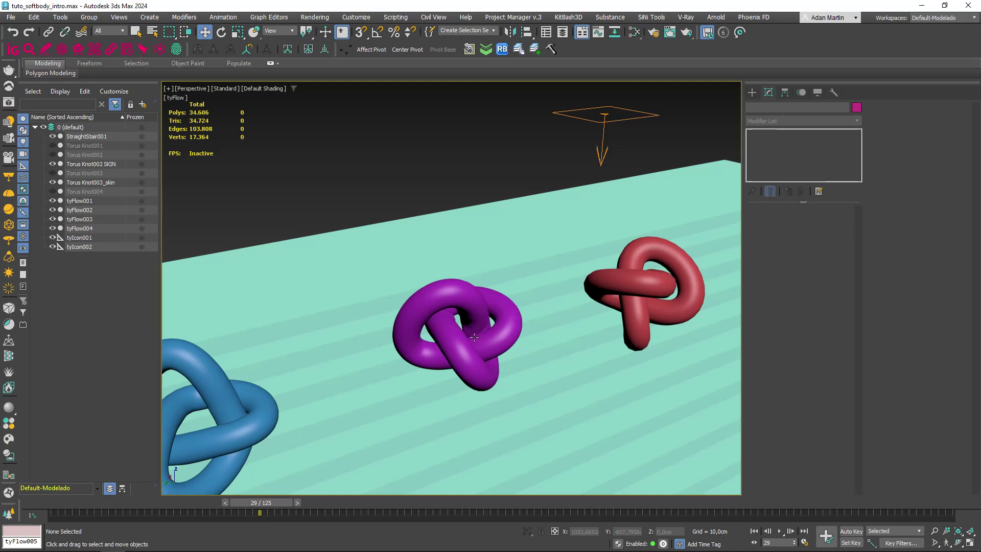
pyautogui.scroll(-2, 477, 339)
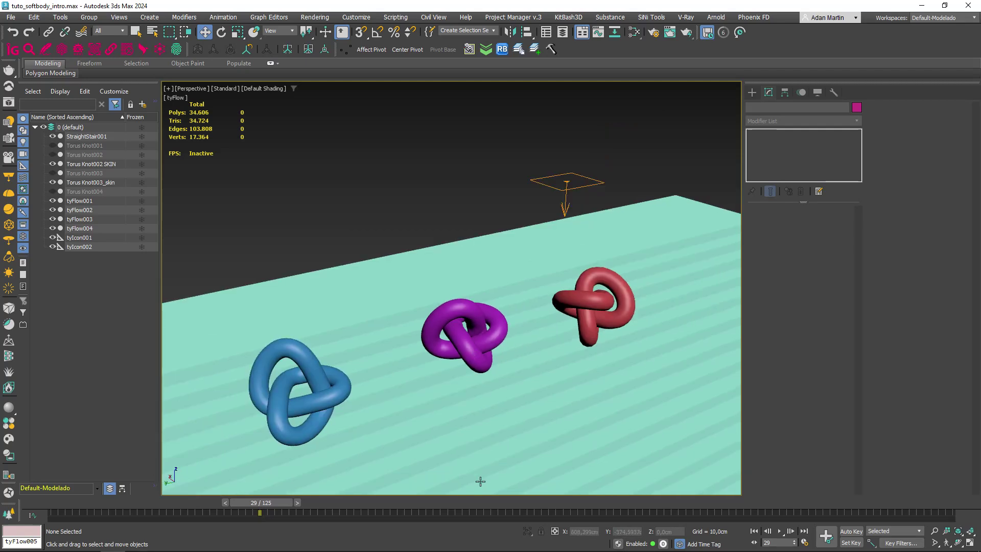
pyautogui.moveTo(261, 502)
pyautogui.mouseDown()
pyautogui.moveTo(518, 494)
pyautogui.moveTo(51, 503)
pyautogui.mouseUp()
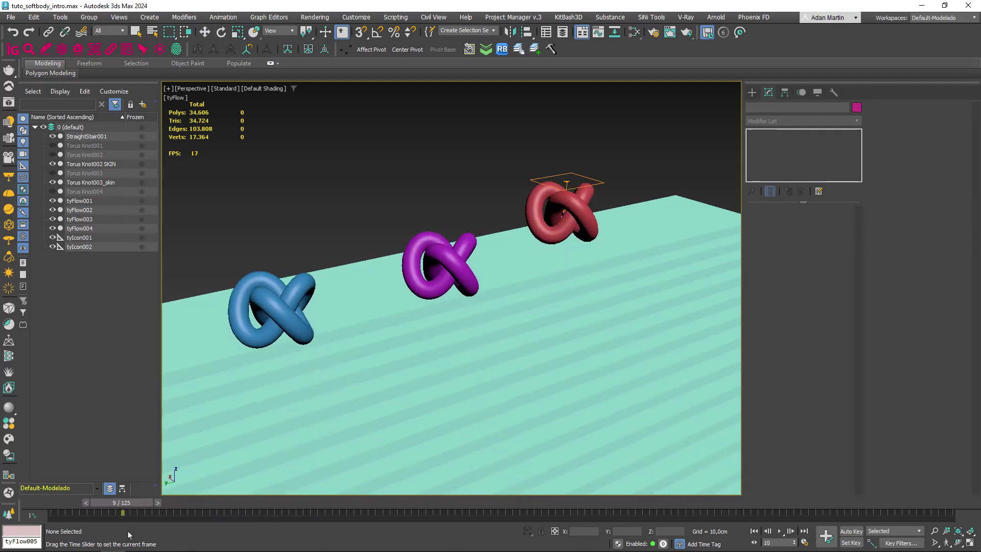
pyautogui.moveTo(465, 312); pyautogui.dragTo(412, 358, button='middle')
pyautogui.scroll(-3, 376, 323)
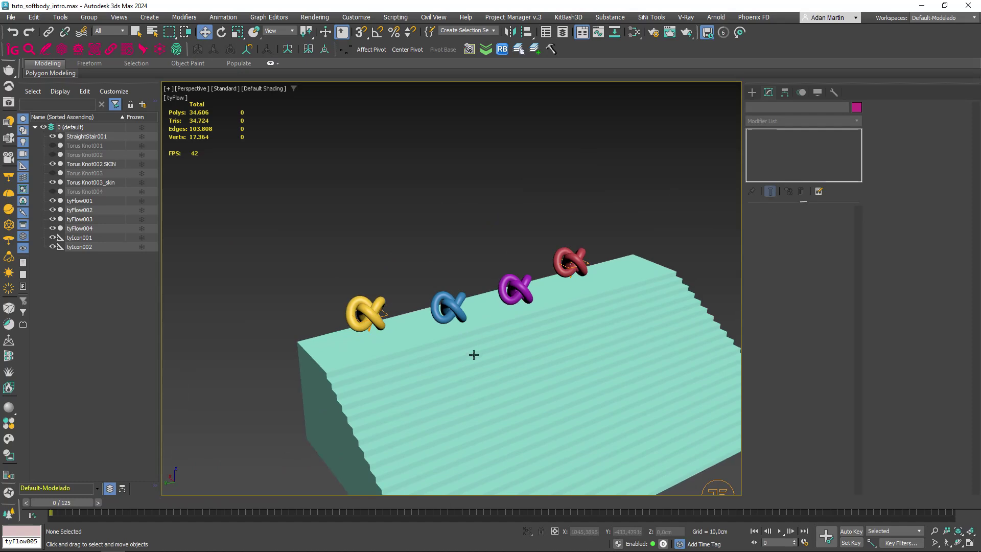
pyautogui.moveTo(473, 354); pyautogui.dragTo(442, 351, button='middle')
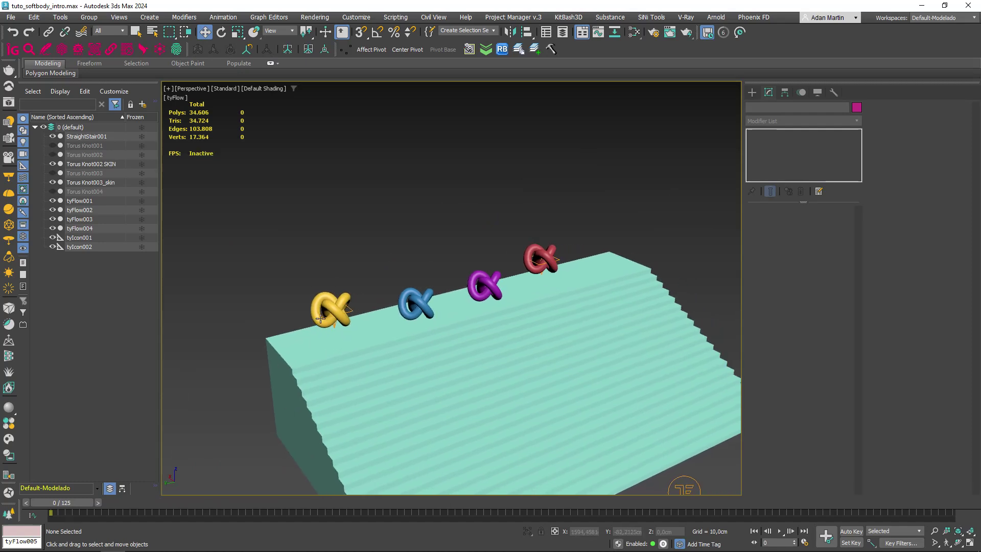
pyautogui.scroll(3, 321, 317)
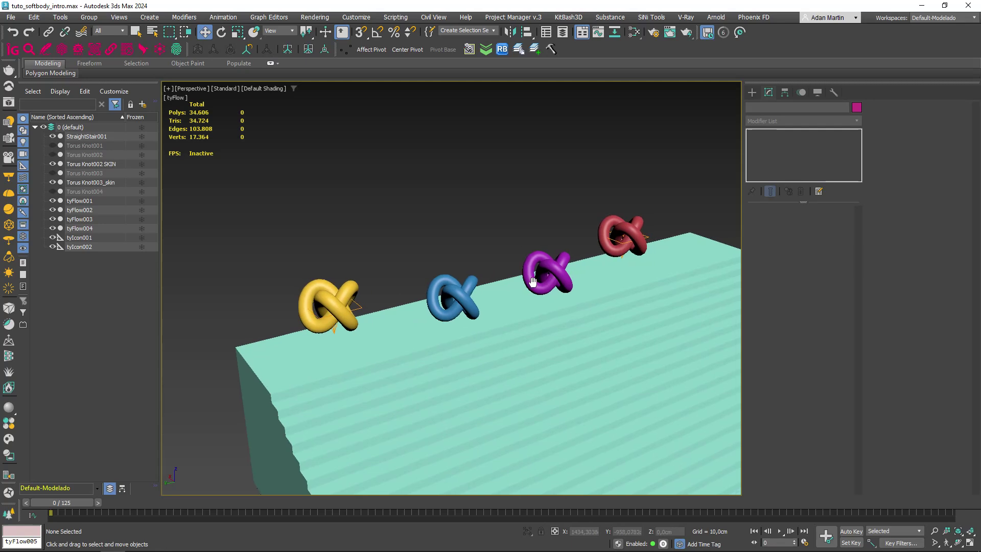
pyautogui.moveTo(539, 273); pyautogui.dragTo(508, 276, button='middle')
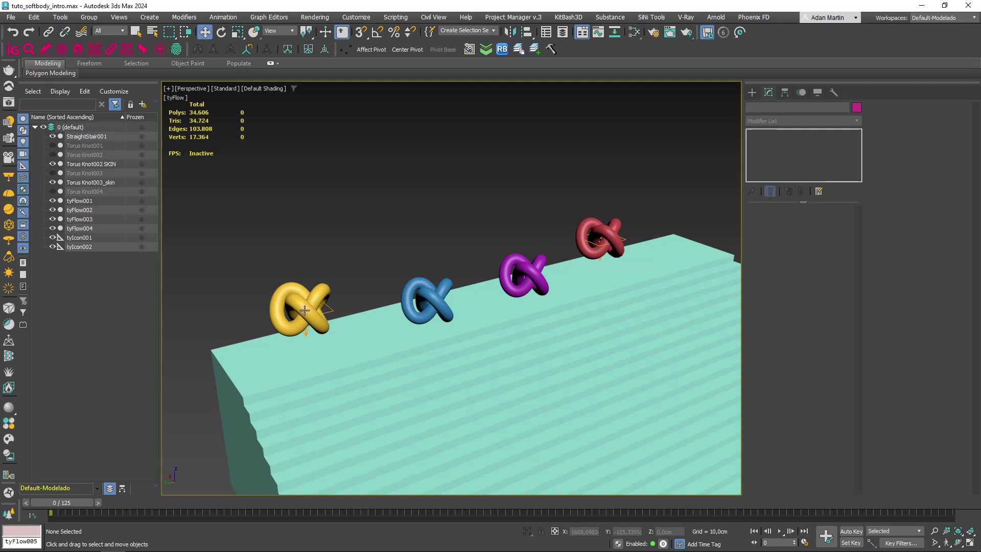
pyautogui.keyDown('alt'); pyautogui.moveTo(395, 291); pyautogui.dragTo(357, 332, button='middle'); pyautogui.keyUp('alt')
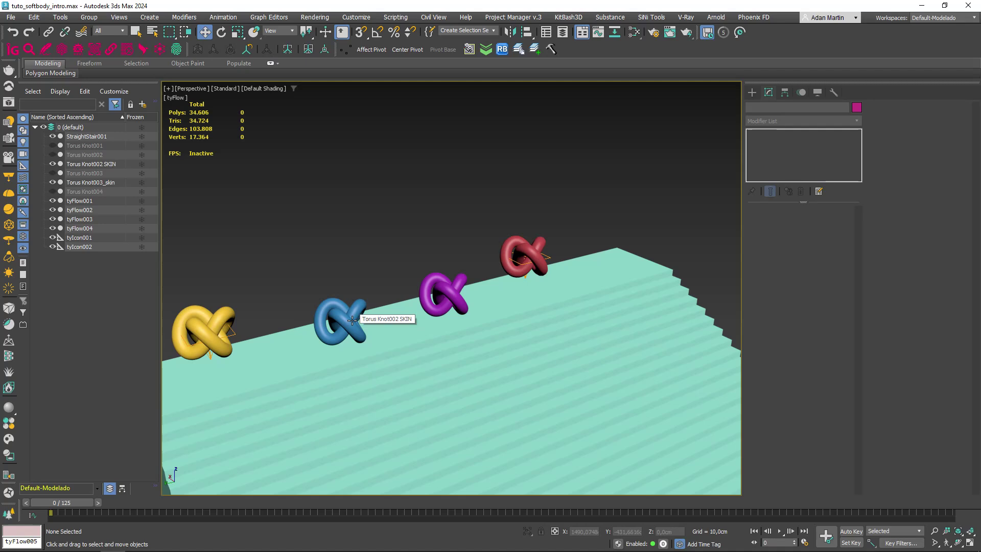
pyautogui.scroll(-5, 469, 328)
pyautogui.keyDown('alt'); pyautogui.moveTo(477, 322); pyautogui.dragTo(493, 324, button='middle'); pyautogui.keyUp('alt')
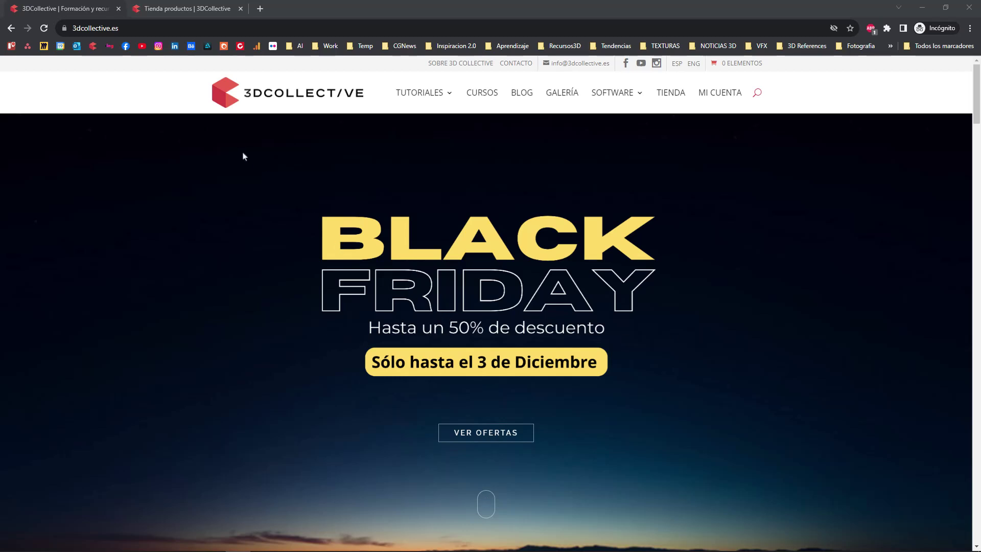
# Browse the 3DCollective 'Tienda productos' product grid.
pyautogui.click(209, 10)
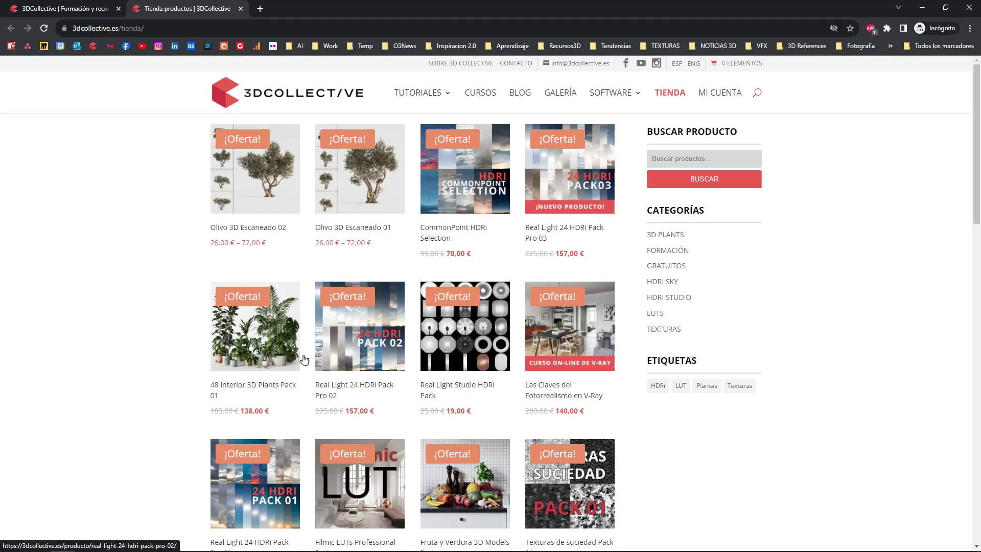
pyautogui.scroll(-2, 353, 256)
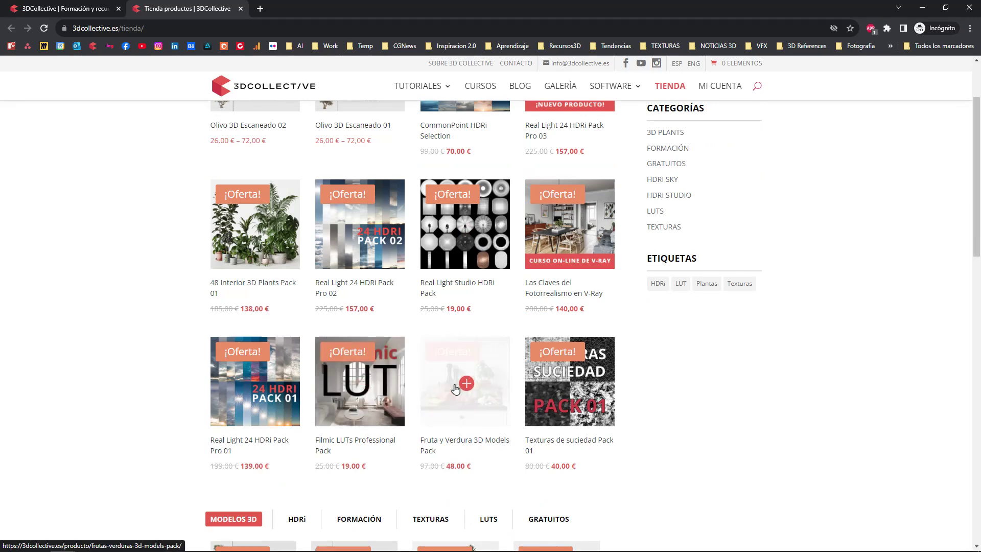
pyautogui.scroll(2, 553, 391)
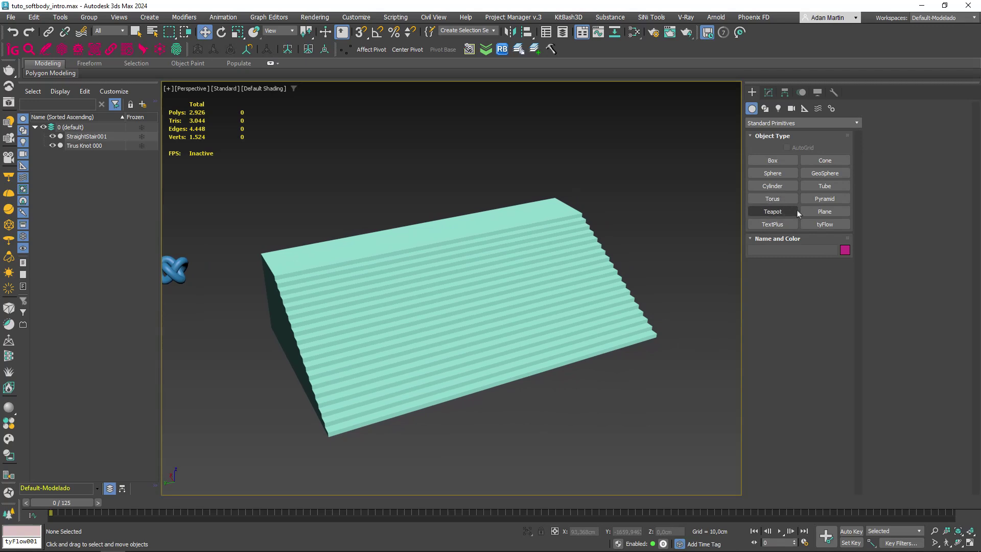
# Create a tyFlow object and load the Simple Icon Flow preset in its editor.
pyautogui.click(822, 225)
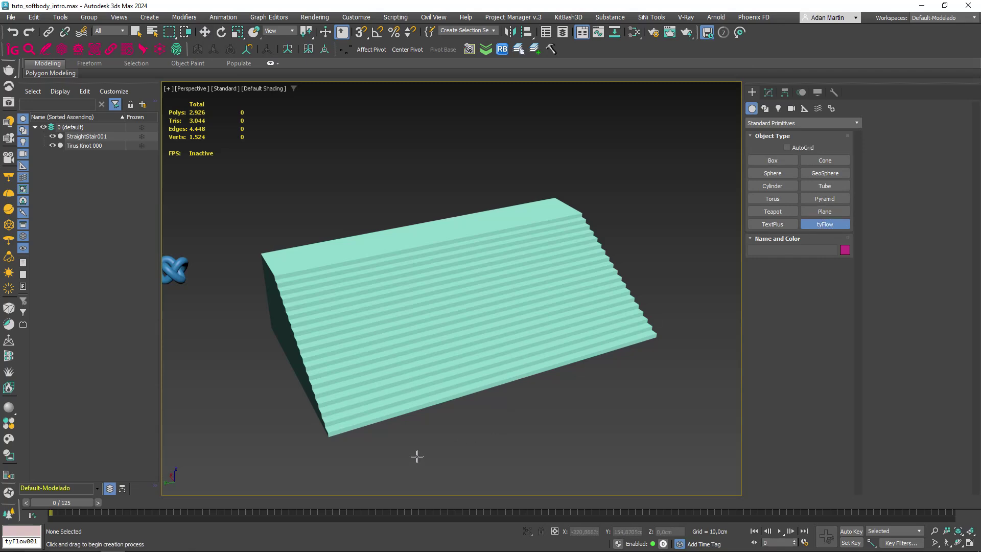
pyautogui.moveTo(410, 448); pyautogui.dragTo(449, 459)
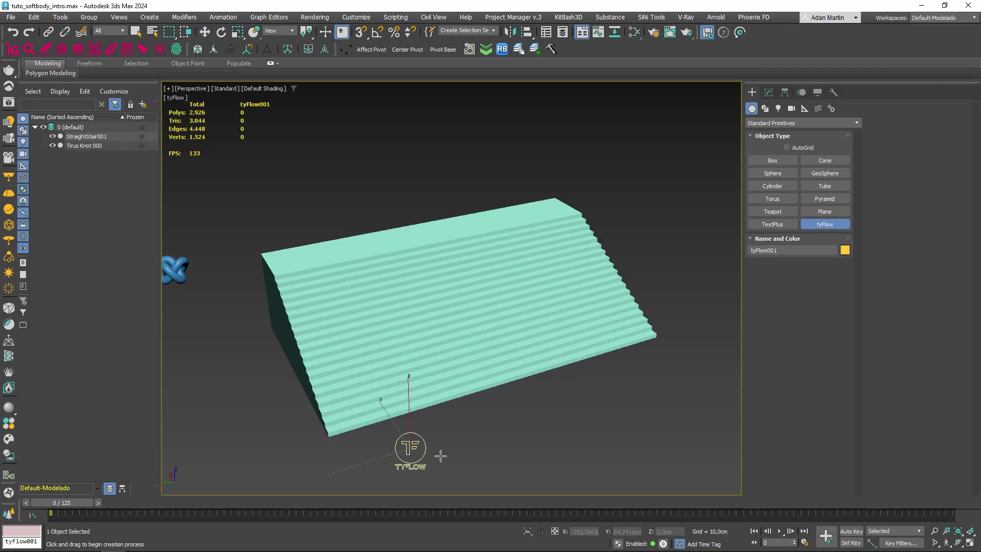
pyautogui.click(768, 92)
pyautogui.click(807, 233)
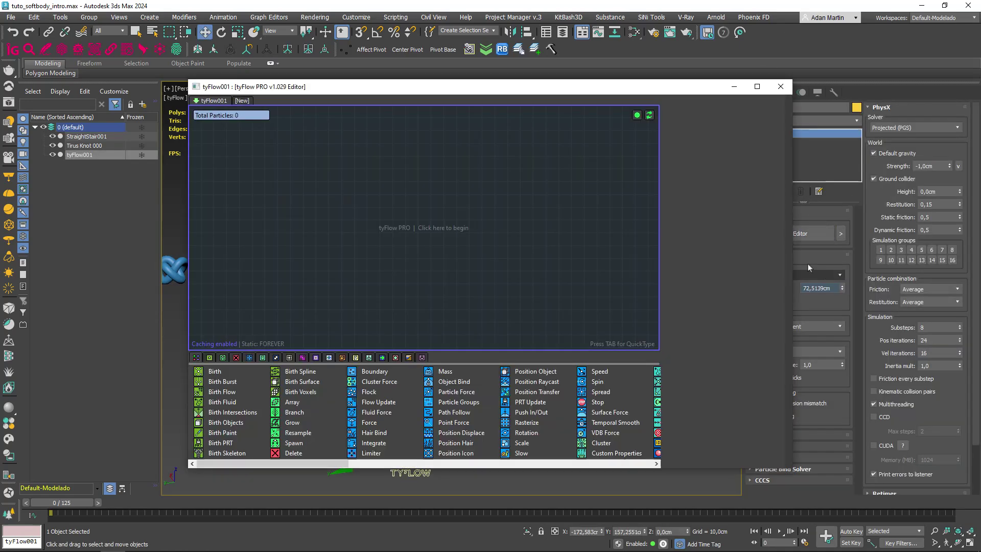
pyautogui.moveTo(407, 96); pyautogui.dragTo(544, 83)
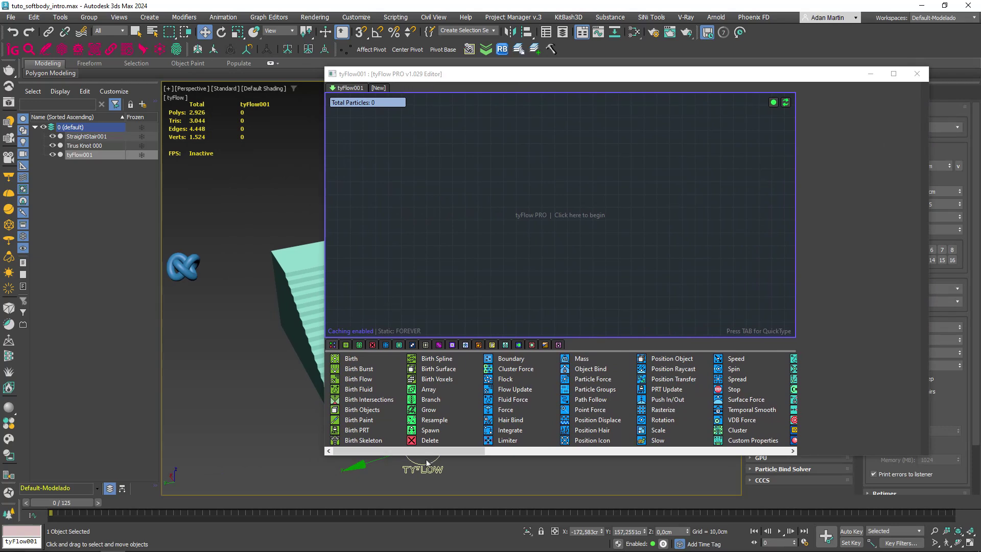
pyautogui.rightClick(502, 228)
pyautogui.moveTo(540, 255)
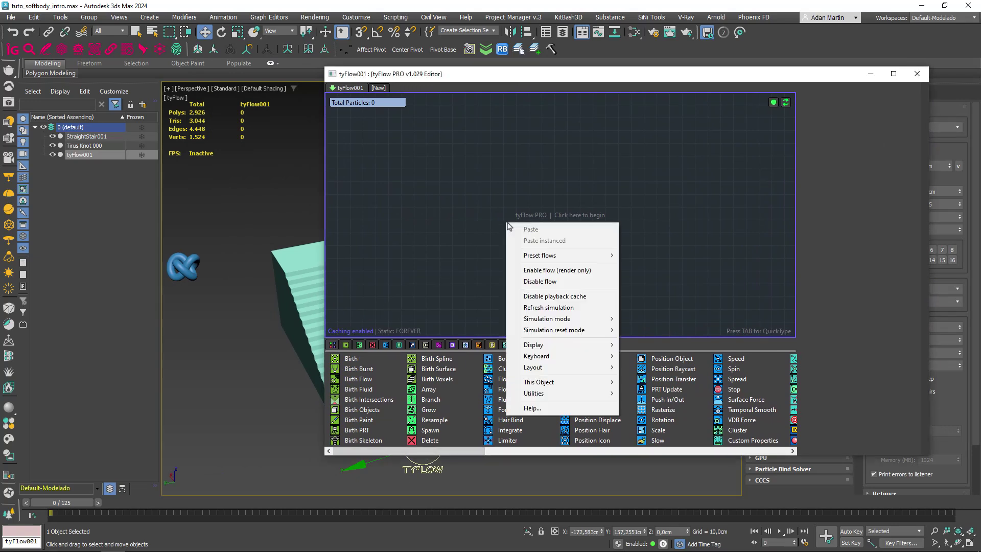
pyautogui.click(670, 256)
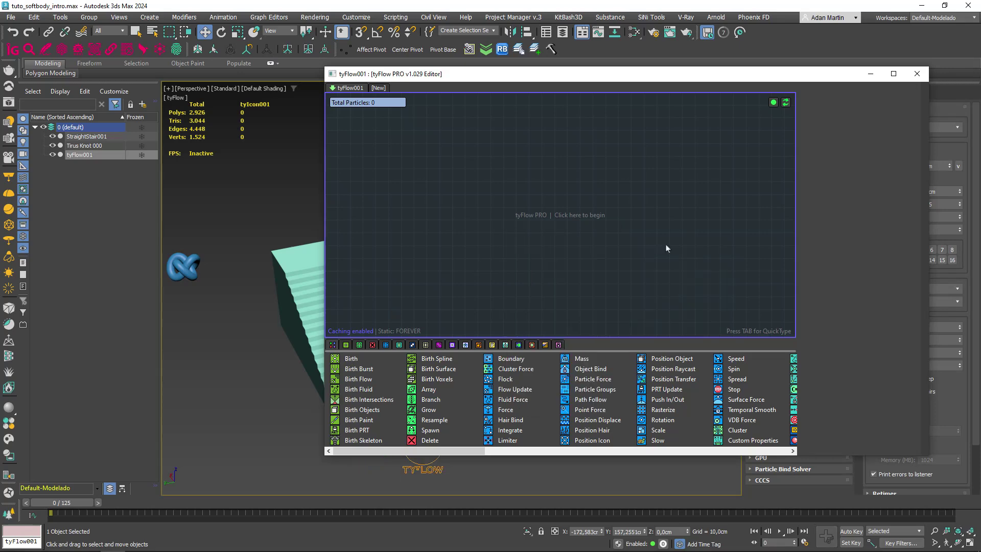
# Move the tyIcon emitter onto the top edge of the stairs and reselect tyFlow001.
pyautogui.click(917, 74)
pyautogui.keyDown('alt'); pyautogui.moveTo(454, 404); pyautogui.dragTo(445, 403, button='middle'); pyautogui.keyUp('alt')
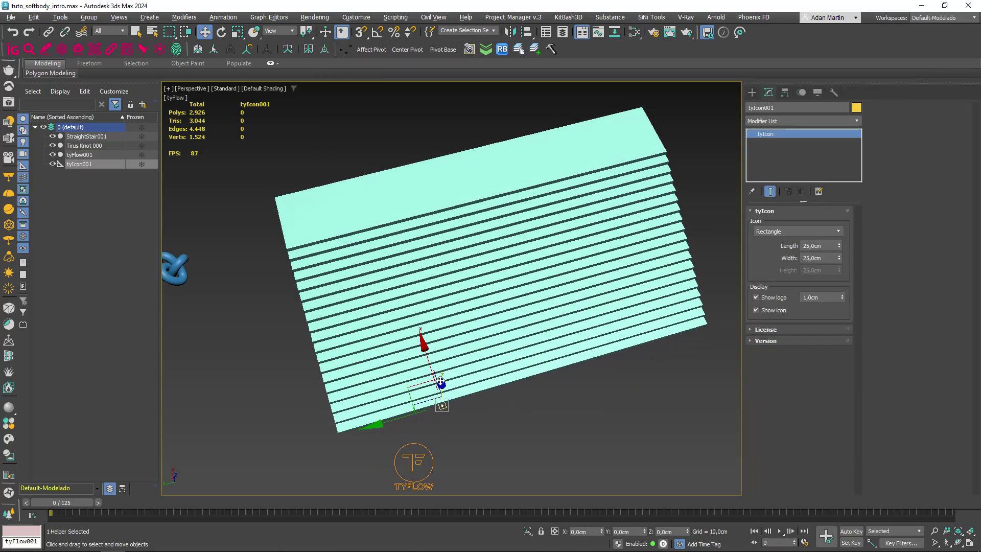
pyautogui.moveTo(445, 404); pyautogui.dragTo(401, 264)
pyautogui.keyDown('alt'); pyautogui.moveTo(401, 264); pyautogui.dragTo(360, 252, button='middle'); pyautogui.keyUp('alt')
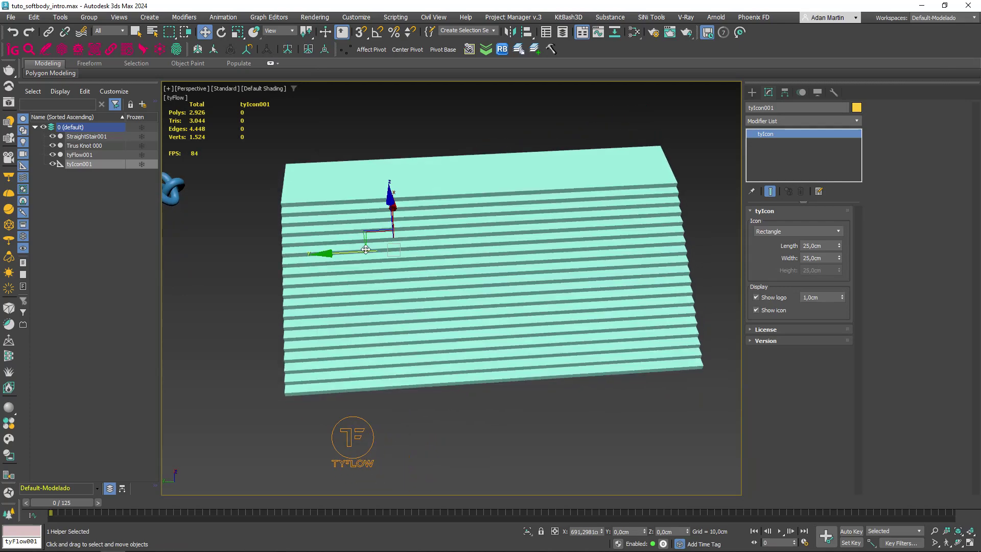
pyautogui.moveTo(360, 252); pyautogui.dragTo(339, 250)
pyautogui.keyDown('alt'); pyautogui.moveTo(339, 250); pyautogui.dragTo(356, 261, button='middle'); pyautogui.keyUp('alt')
pyautogui.moveTo(356, 261)
pyautogui.mouseDown()
pyautogui.moveTo(345, 246)
pyautogui.moveTo(346, 168)
pyautogui.mouseUp()
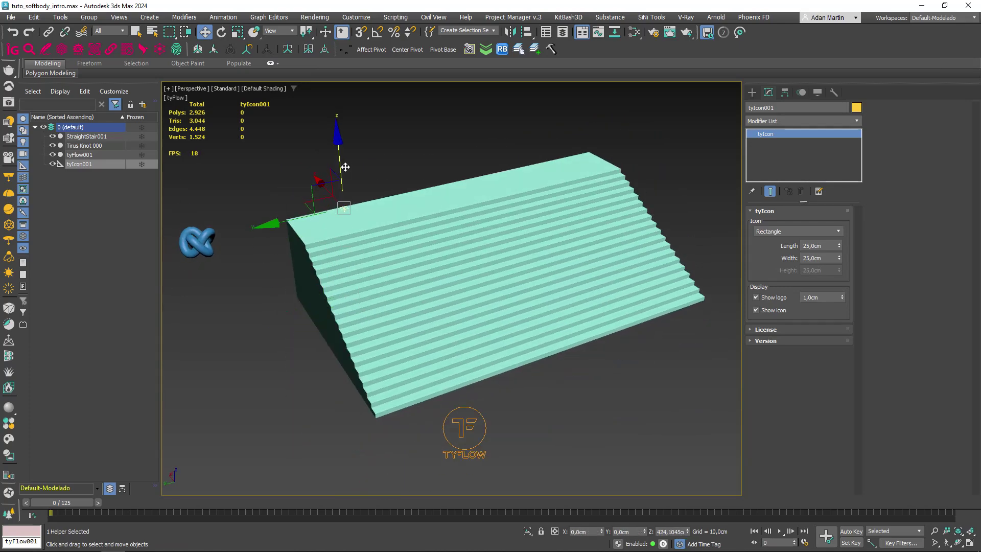
pyautogui.moveTo(346, 169)
pyautogui.keyDown('alt'); pyautogui.mouseDown(button='middle')
pyautogui.moveTo(339, 148)
pyautogui.moveTo(346, 195)
pyautogui.moveTo(332, 197)
pyautogui.mouseUp(button='middle'); pyautogui.keyUp('alt')
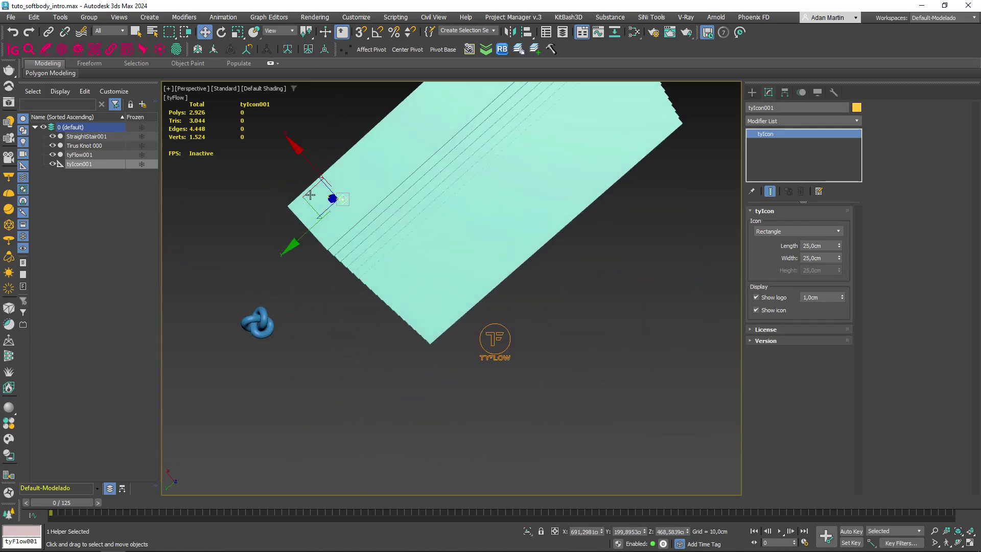
pyautogui.moveTo(332, 197); pyautogui.dragTo(372, 217)
pyautogui.moveTo(372, 217)
pyautogui.keyDown('alt'); pyautogui.mouseDown(button='middle')
pyautogui.moveTo(446, 254)
pyautogui.moveTo(468, 342)
pyautogui.mouseUp(button='middle'); pyautogui.keyUp('alt')
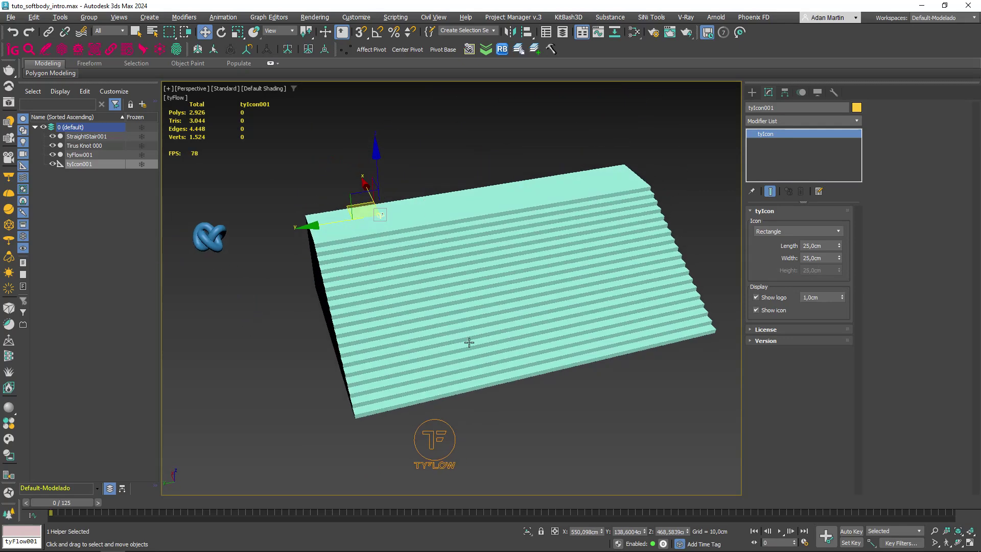
pyautogui.click(434, 439)
# Set Birth to 1 particle at frame 0 and Position Icon to emit from Pivot.
pyautogui.click(786, 237)
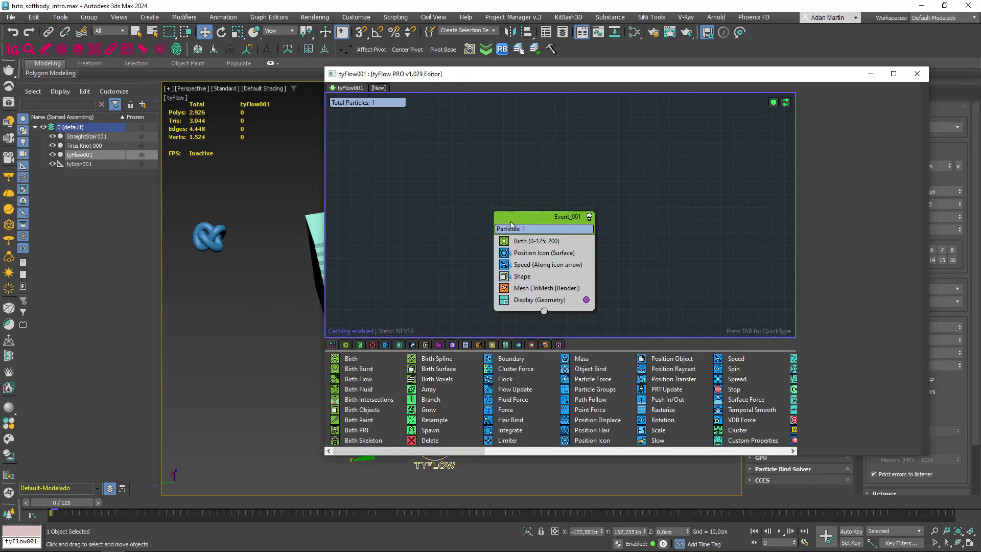
pyautogui.click(518, 243)
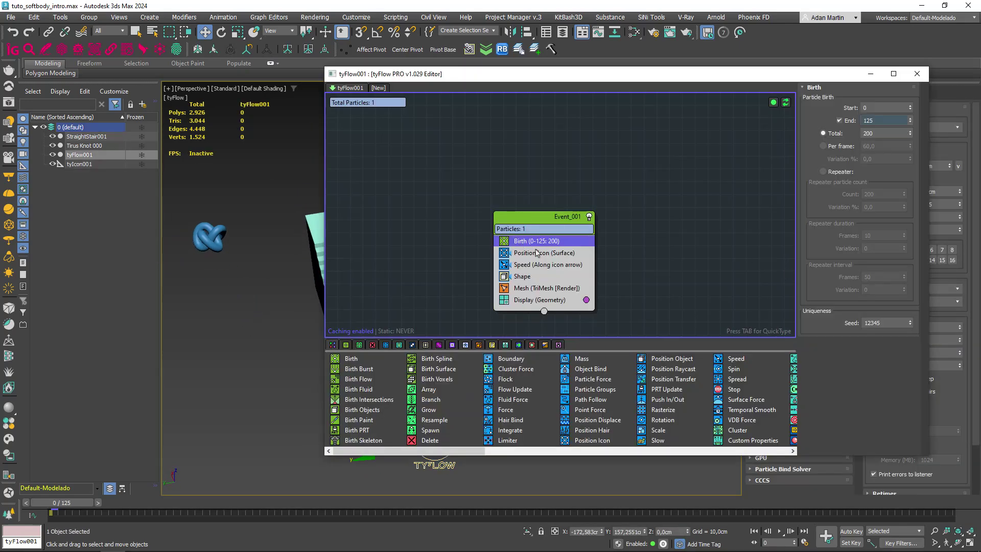
pyautogui.doubleClick(884, 133)
pyautogui.write('1')
pyautogui.press('Return')
pyautogui.click(839, 121)
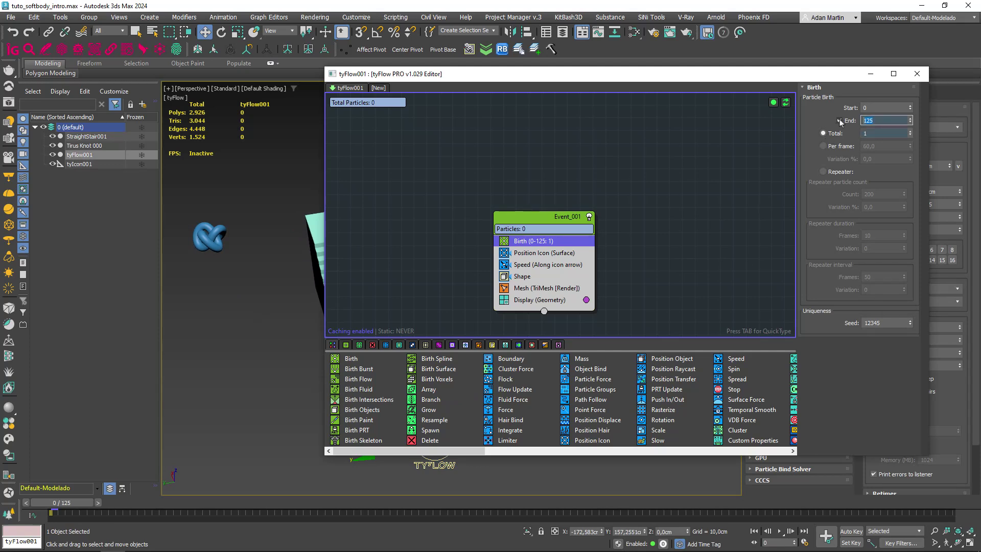
pyautogui.click(536, 253)
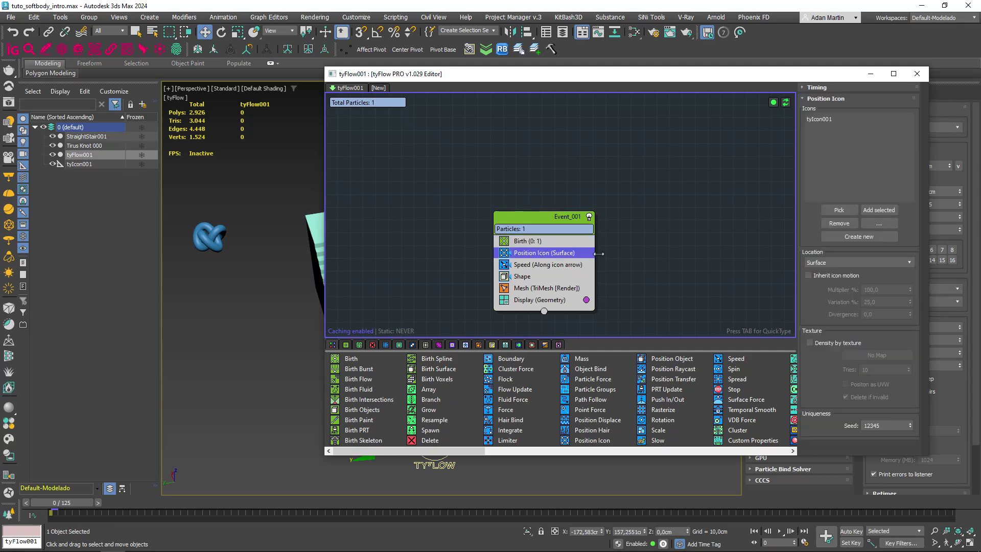
pyautogui.click(850, 263)
pyautogui.click(820, 273)
# Delete the Speed and Mesh operators from Event_001.
pyautogui.click(531, 265)
pyautogui.press('Delete')
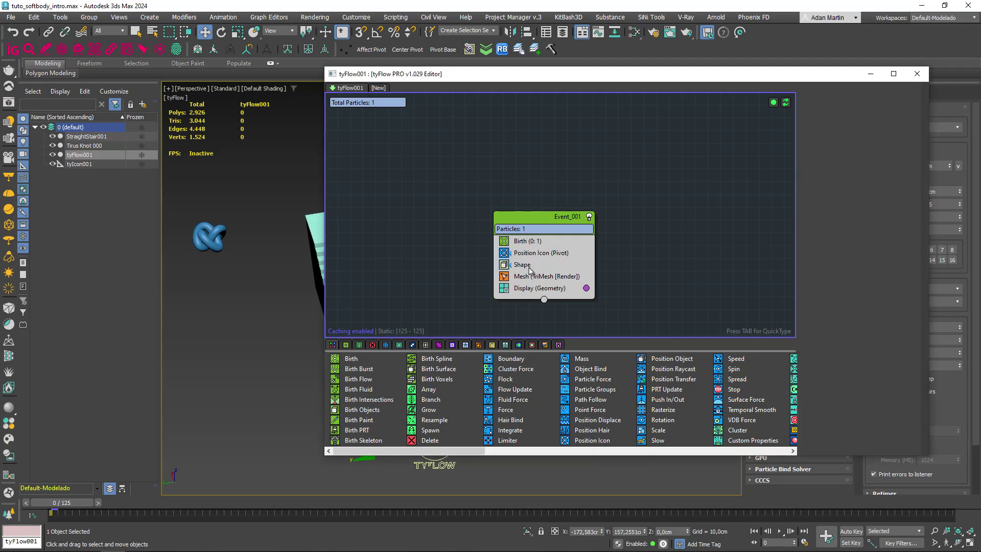
pyautogui.click(532, 265)
pyautogui.press('Delete')
pyautogui.click(521, 266)
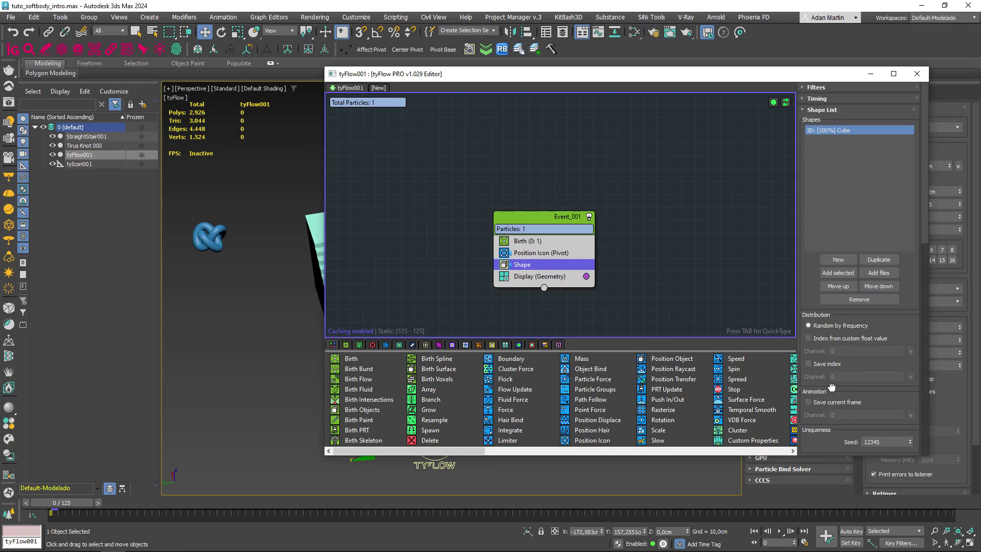
# Set the Shape operator to Reference node using Tirus Knot 000.
pyautogui.scroll(-5, 828, 398)
pyautogui.scroll(-3, 829, 393)
pyautogui.scroll(-1, 829, 388)
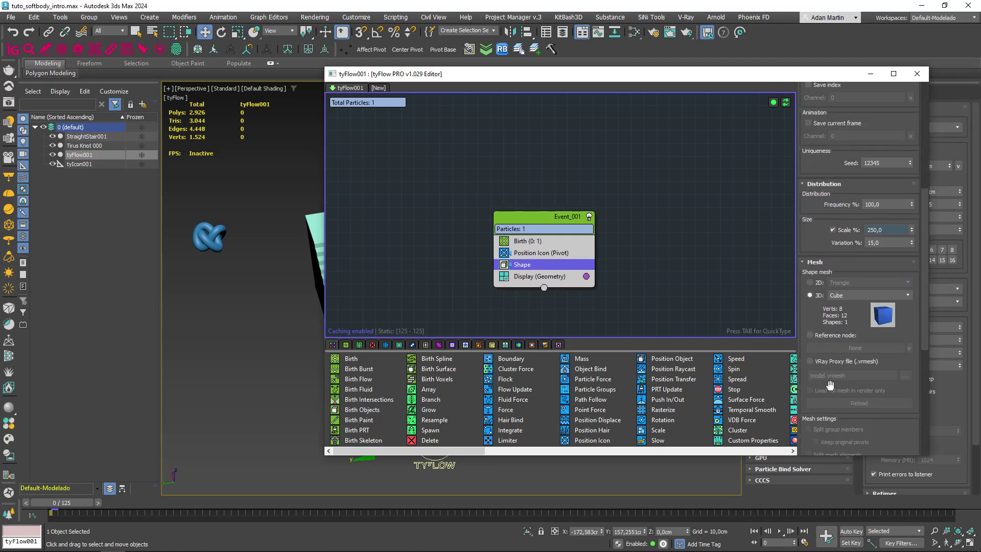
pyautogui.click(809, 335)
pyautogui.click(209, 236)
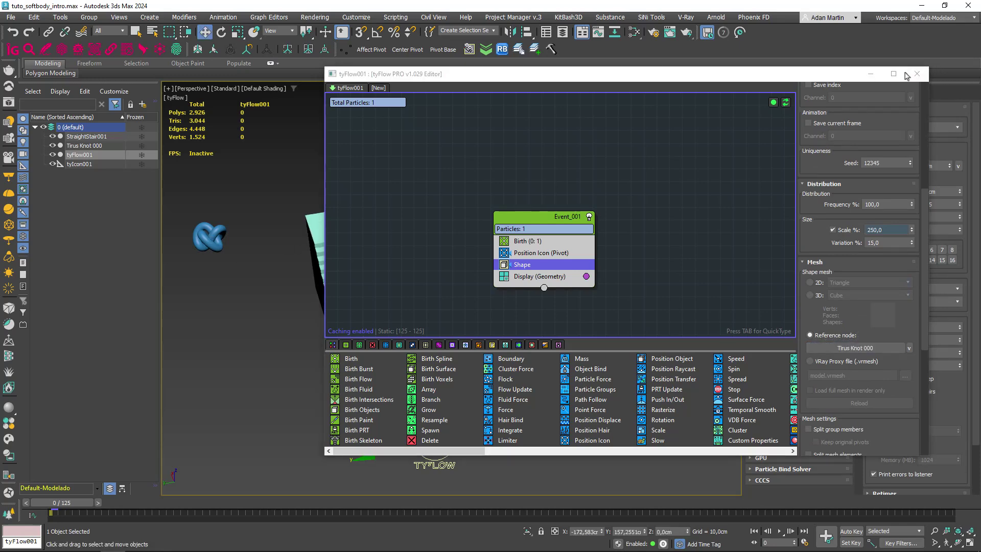
# Orbit the viewport to inspect the knot particle above the stairs, then reselect tyFlow001.
pyautogui.click(916, 74)
pyautogui.keyDown('alt'); pyautogui.moveTo(524, 212); pyautogui.dragTo(370, 228, button='middle'); pyautogui.keyUp('alt')
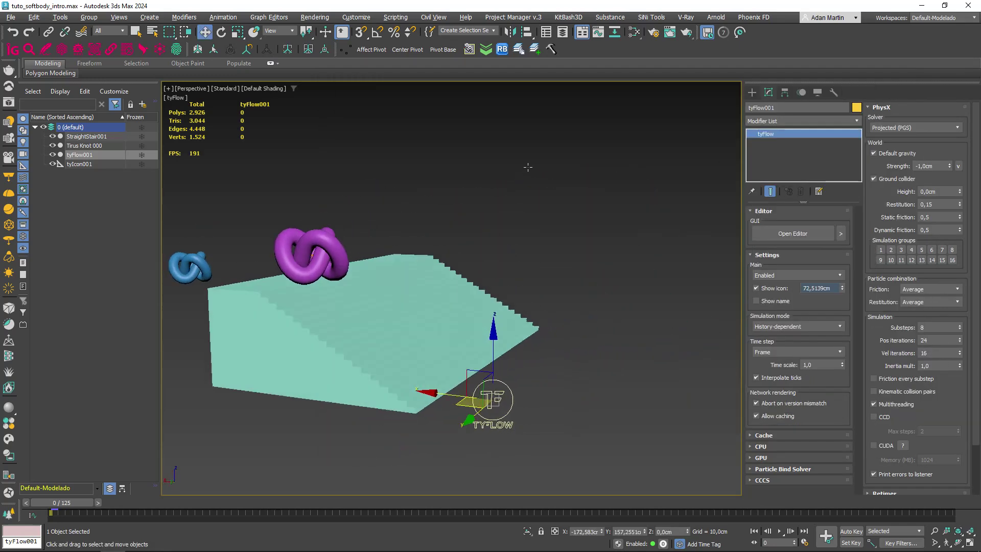
pyautogui.click(302, 258)
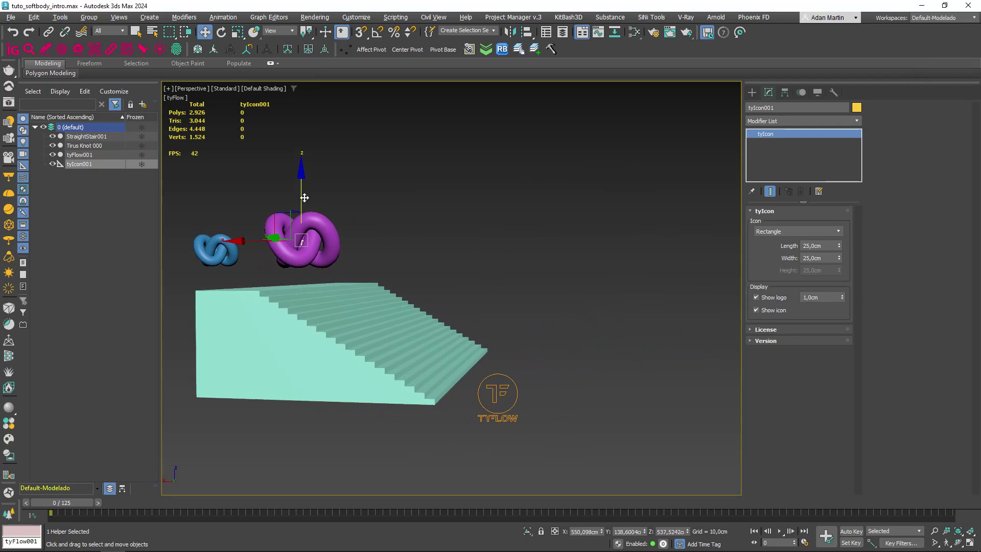
pyautogui.keyDown('alt'); pyautogui.moveTo(301, 203); pyautogui.dragTo(420, 411, button='middle'); pyautogui.keyUp('alt')
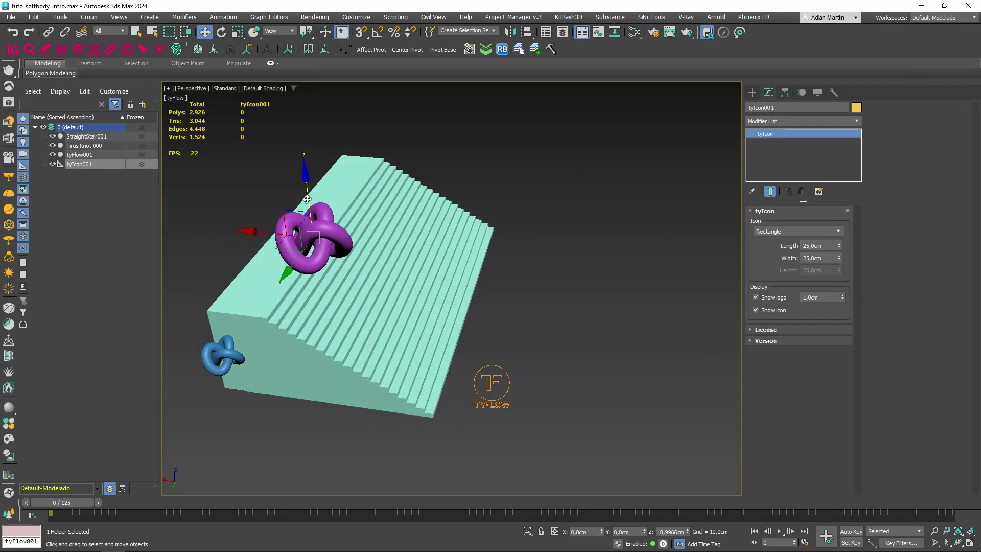
pyautogui.click(375, 377)
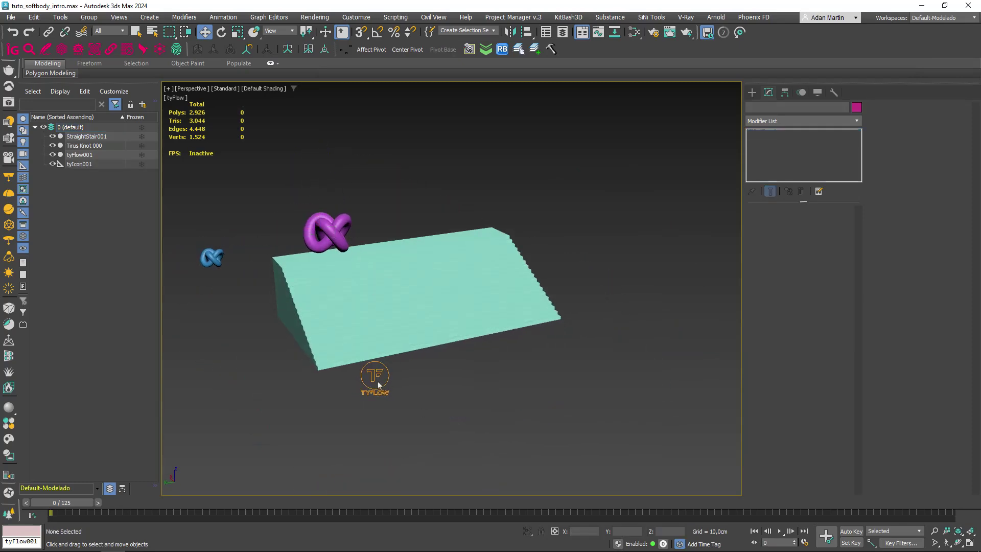
pyautogui.click(799, 234)
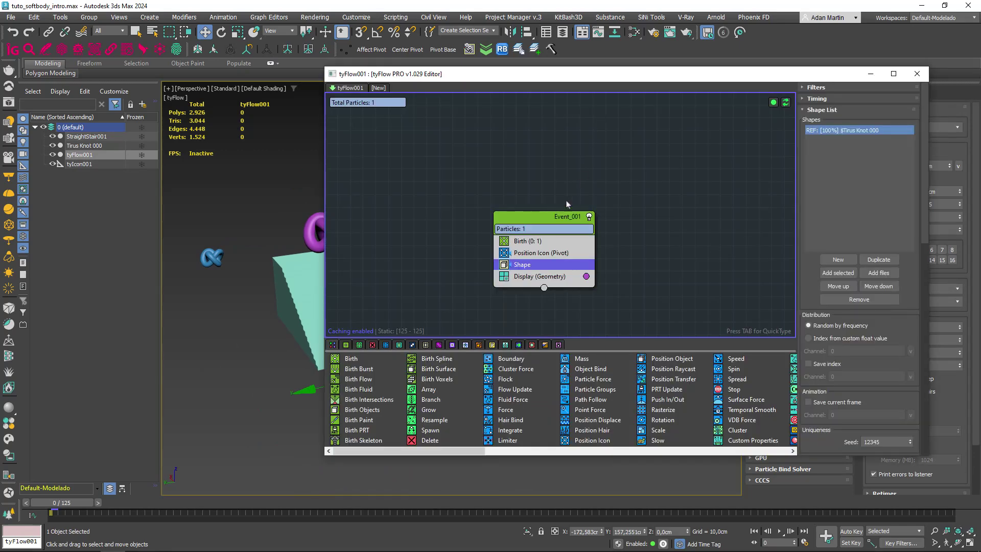
# Add a Cloth Bind operator to Event_001, turning the knot into 1440 particles.
pyautogui.moveTo(555, 218); pyautogui.dragTo(646, 154)
pyautogui.moveTo(715, 77); pyautogui.dragTo(762, 18)
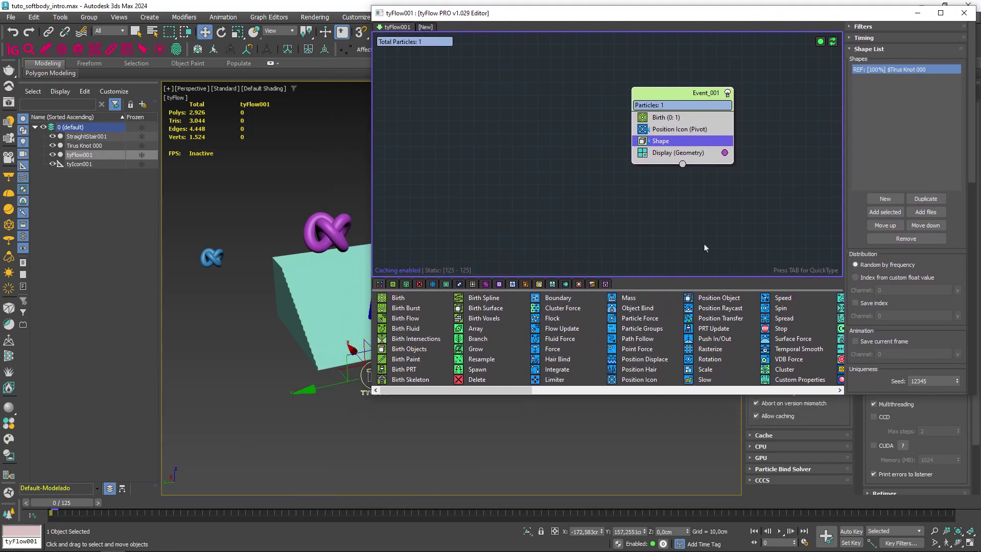
pyautogui.moveTo(608, 394)
pyautogui.mouseDown()
pyautogui.moveTo(511, 487)
pyautogui.moveTo(712, 490)
pyautogui.mouseUp()
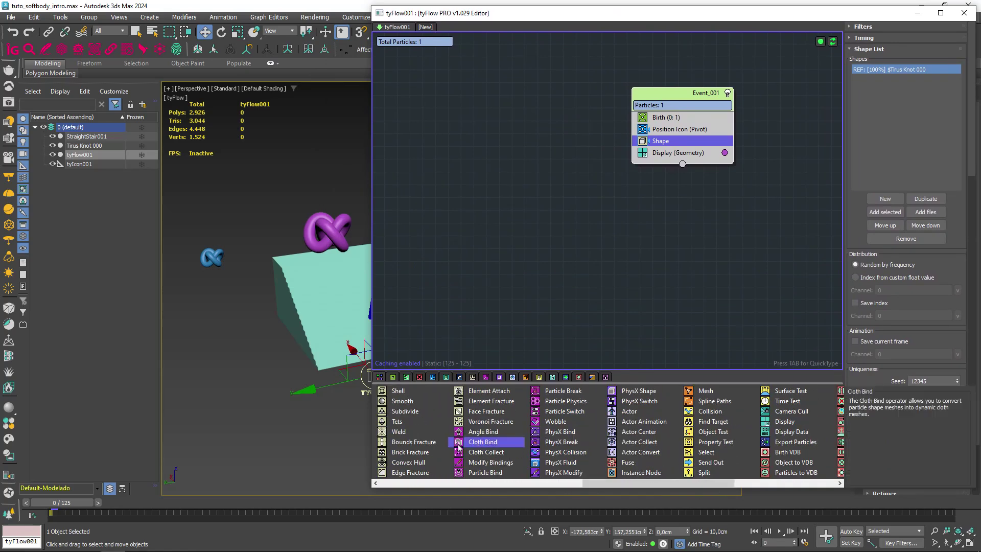
pyautogui.moveTo(658, 164); pyautogui.dragTo(659, 160)
pyautogui.scroll(5, 293, 255)
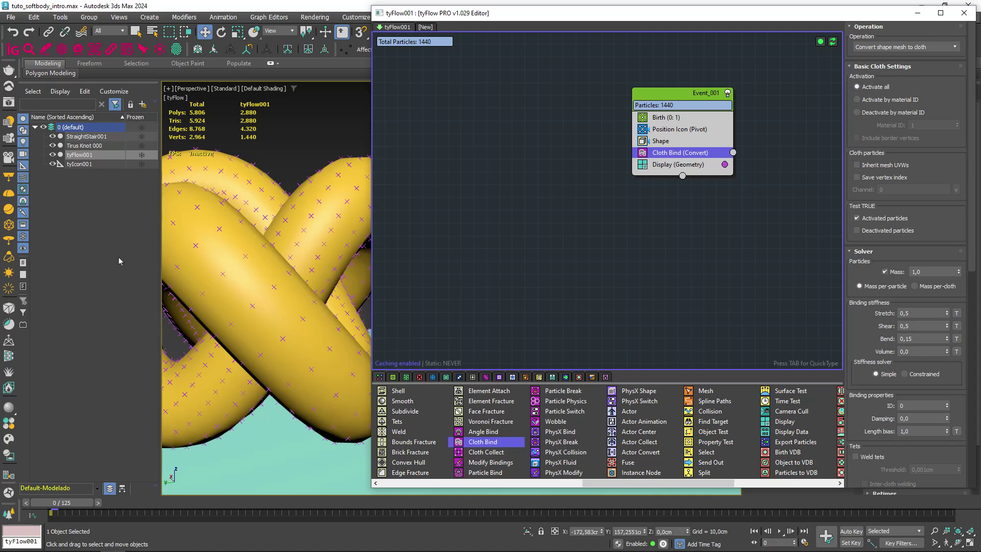
# Turn on Edged Faces (F4) and orbit around the cloth knot above the stairs.
pyautogui.click(271, 315)
pyautogui.press('F4')
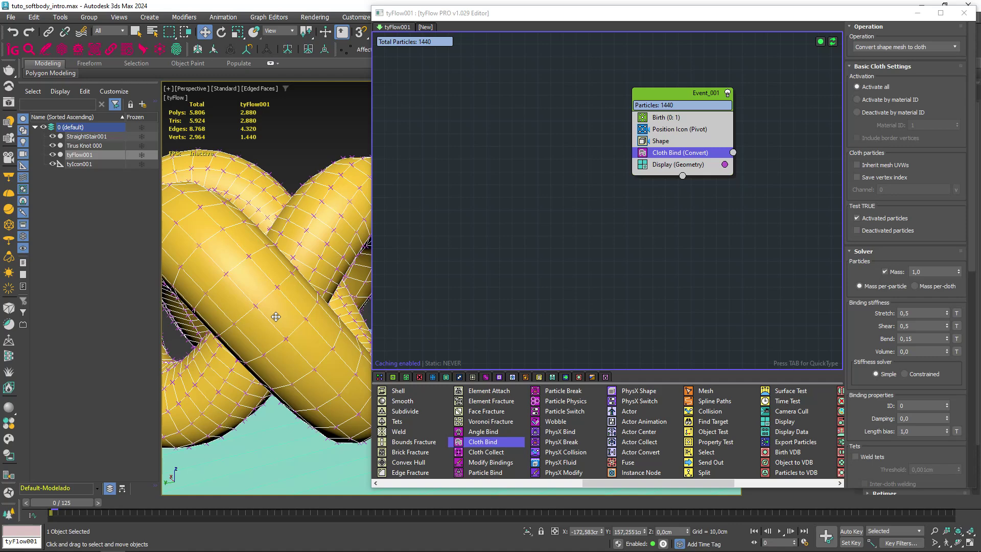
pyautogui.scroll(-5, 276, 317)
pyautogui.keyDown('alt'); pyautogui.moveTo(276, 317); pyautogui.dragTo(209, 357, button='middle'); pyautogui.keyUp('alt')
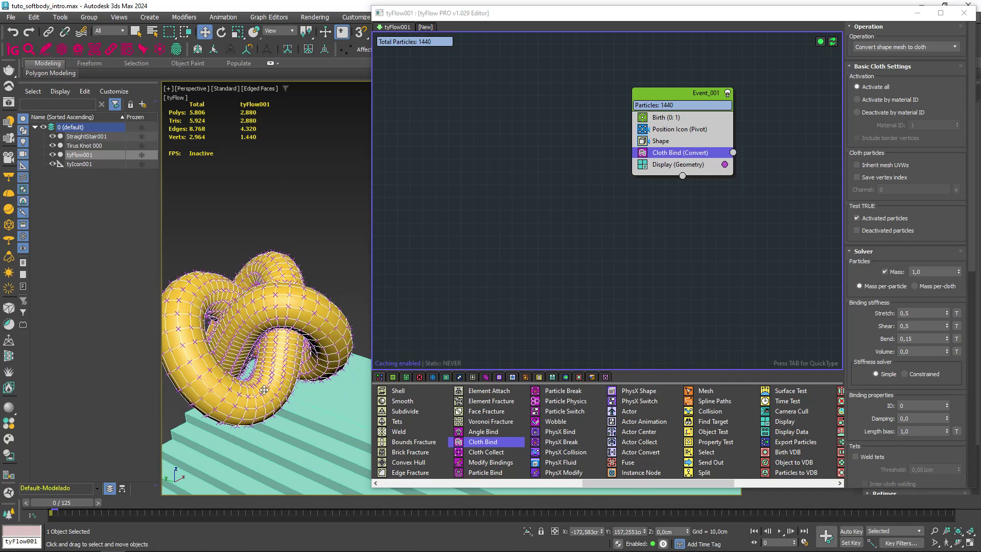
pyautogui.keyDown('alt'); pyautogui.moveTo(263, 390); pyautogui.dragTo(347, 373, button='middle'); pyautogui.keyUp('alt')
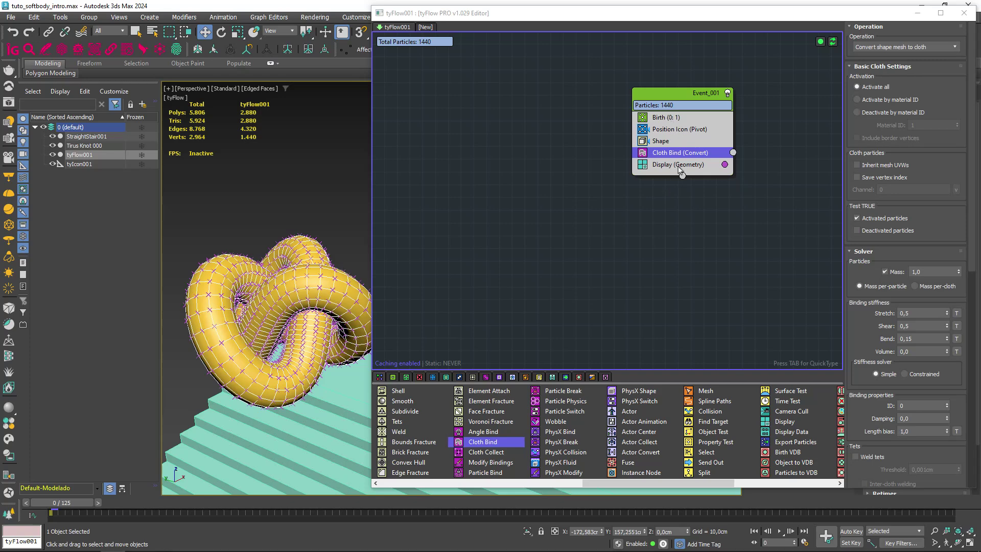
# Set the Display operator to show particles as Small dots.
pyautogui.click(679, 166)
pyautogui.click(894, 51)
pyautogui.click(877, 65)
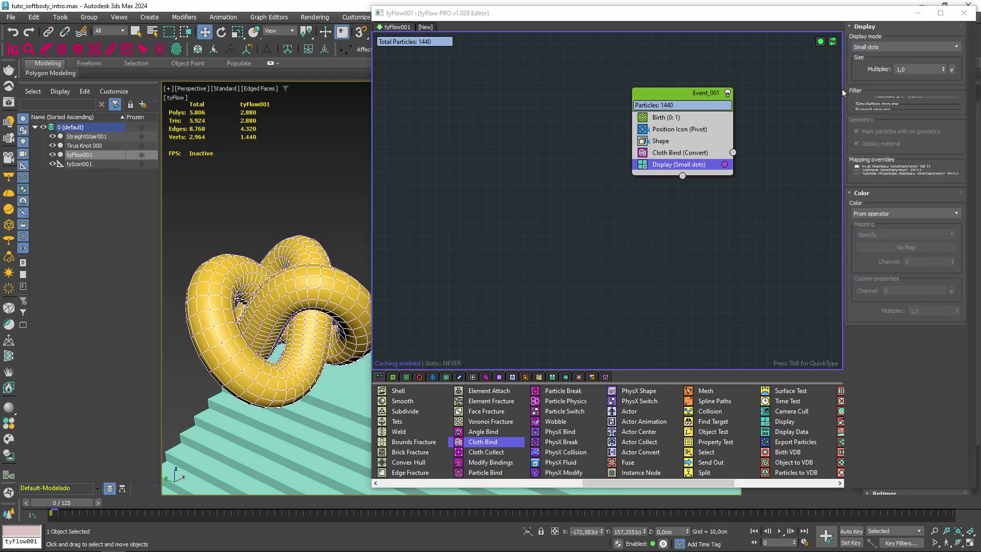
pyautogui.keyDown('alt'); pyautogui.moveTo(343, 301); pyautogui.dragTo(327, 323, button='middle'); pyautogui.keyUp('alt')
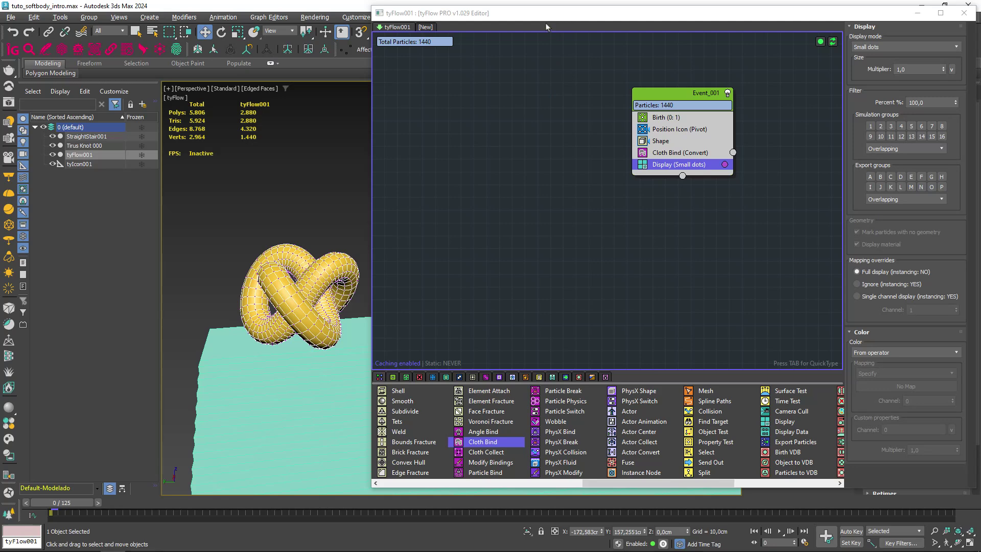
# Preview a few frames of the Cloth Bind simulation and return to frame 0.
pyautogui.click(669, 155)
pyautogui.moveTo(62, 502); pyautogui.dragTo(108, 503)
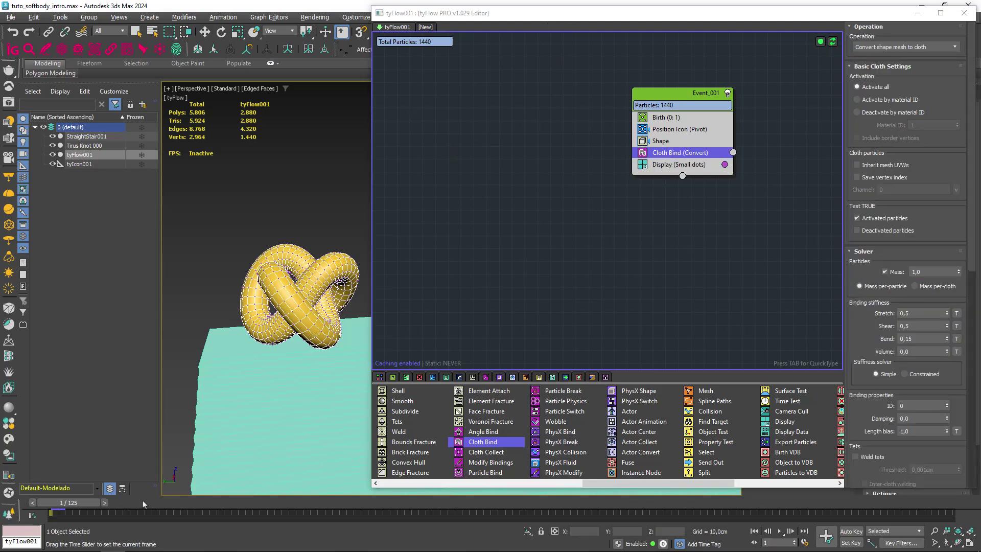
pyautogui.press('Home')
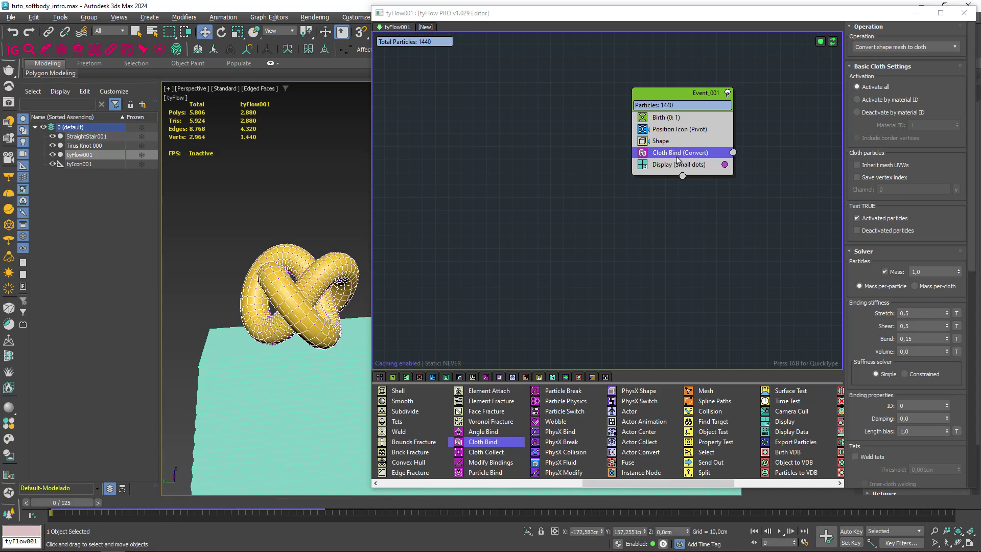
pyautogui.moveTo(642, 483); pyautogui.dragTo(761, 480)
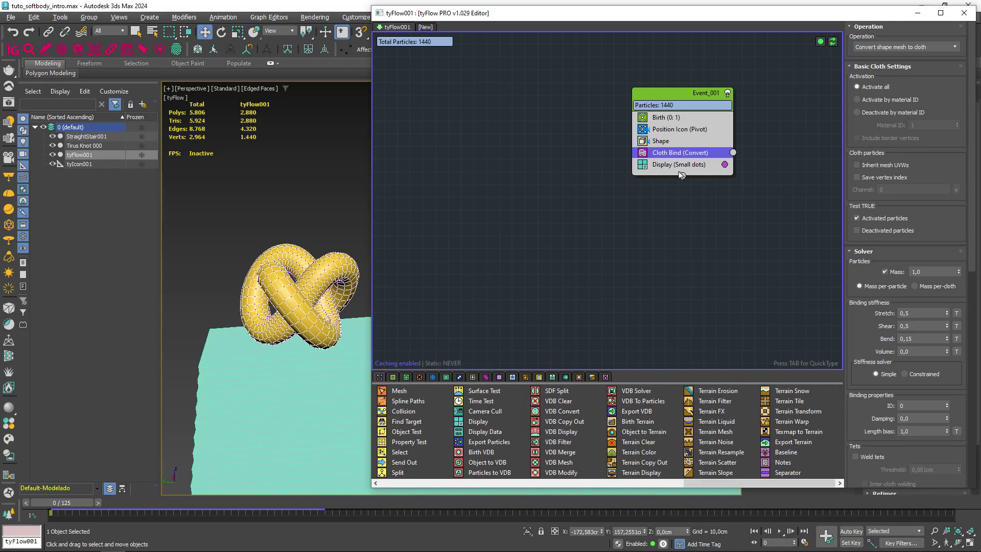
pyautogui.press('Tab')
# Add a Force operator with gravity enabled and preview the knot falling.
pyautogui.write('force')
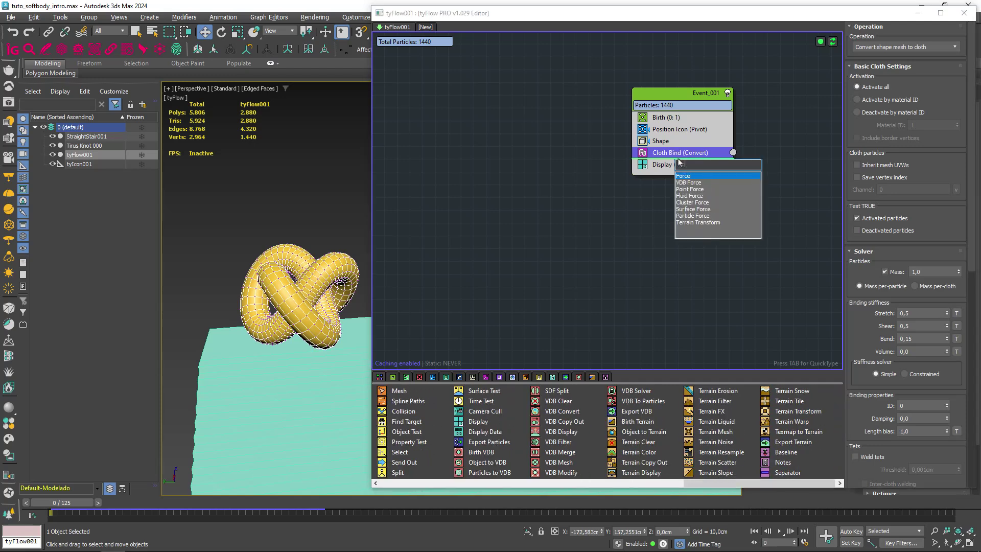
pyautogui.press('Return')
pyautogui.click(962, 238)
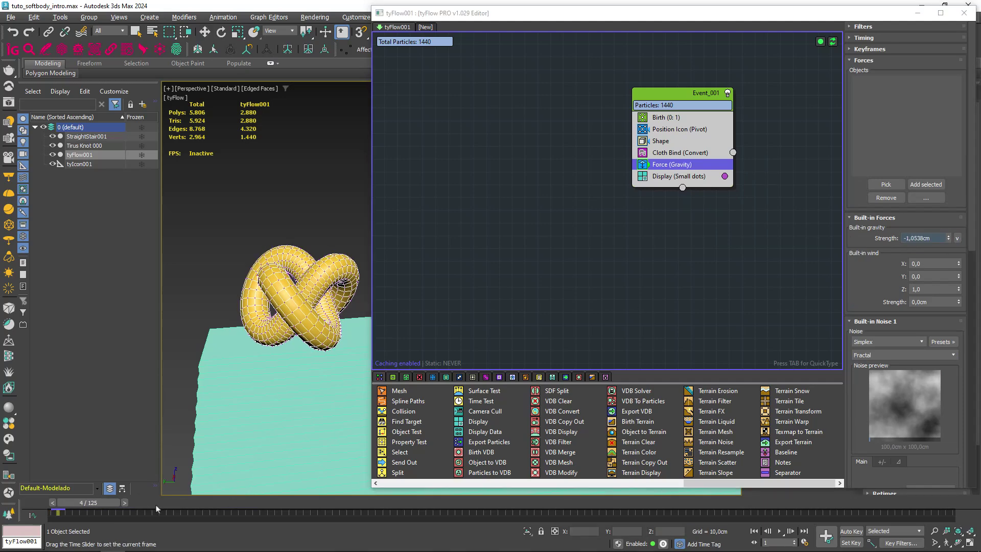
pyautogui.moveTo(85, 511); pyautogui.dragTo(84, 511)
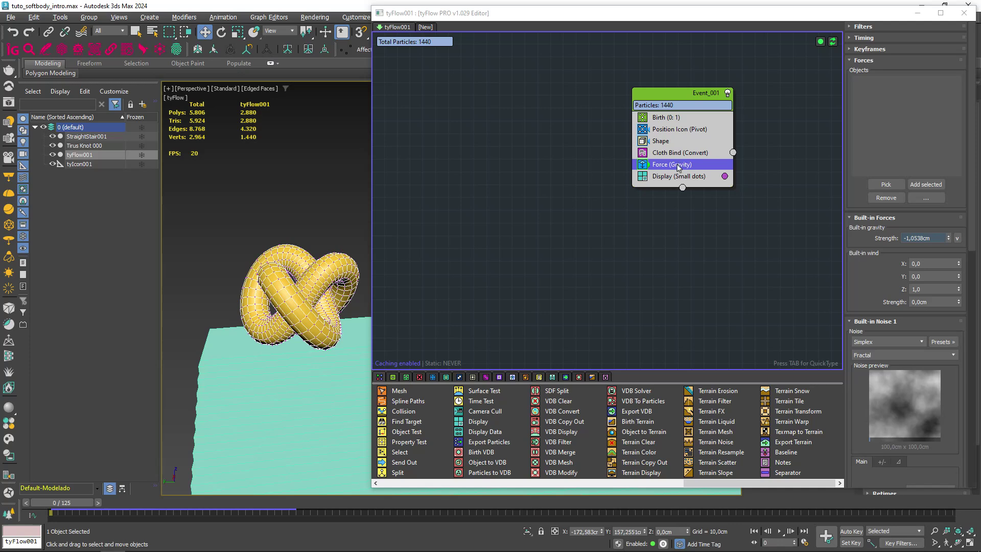
# Add a Collision operator using StraightStair001 plus the ground collider, and scrub to test.
pyautogui.press('Tab')
pyautogui.write('coll')
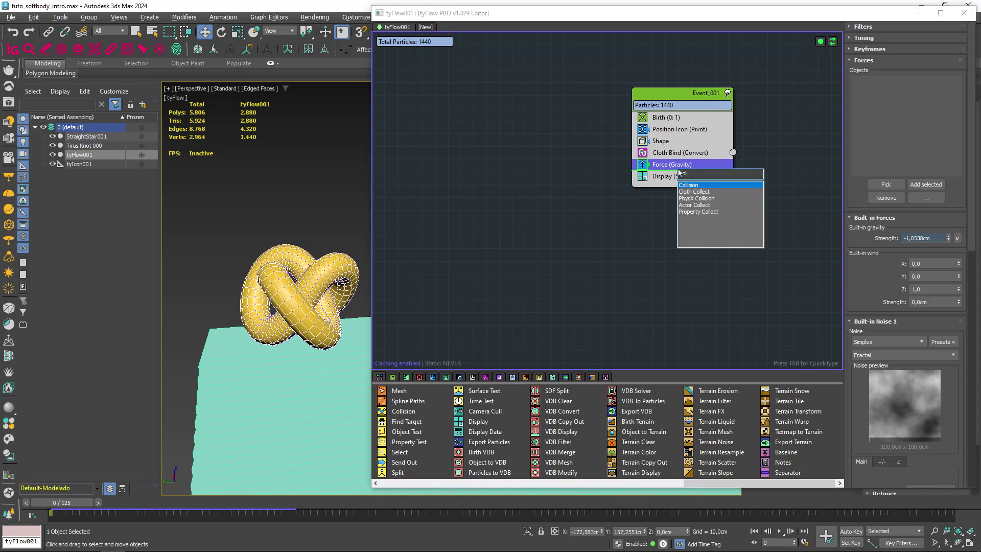
pyautogui.press('Return')
pyautogui.click(885, 184)
pyautogui.click(300, 376)
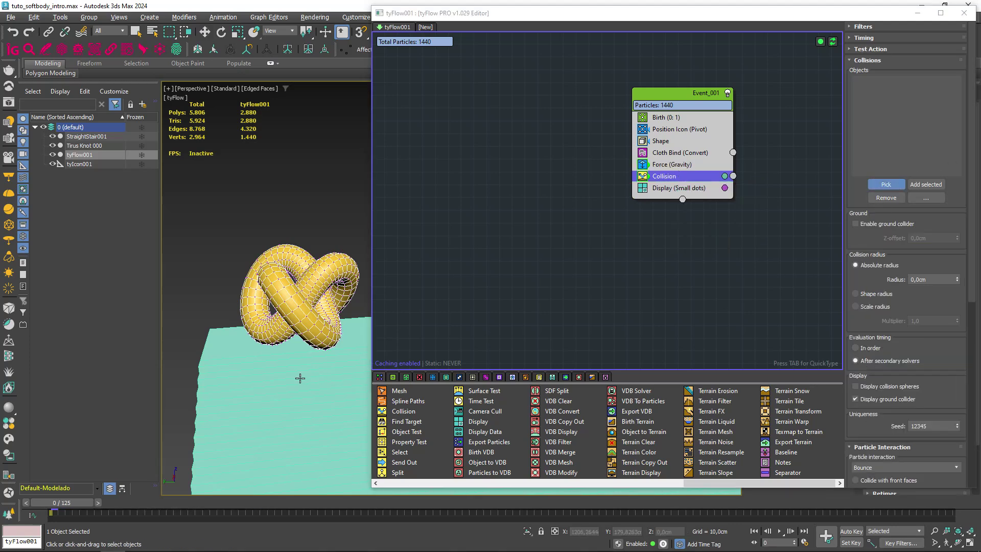
pyautogui.click(855, 224)
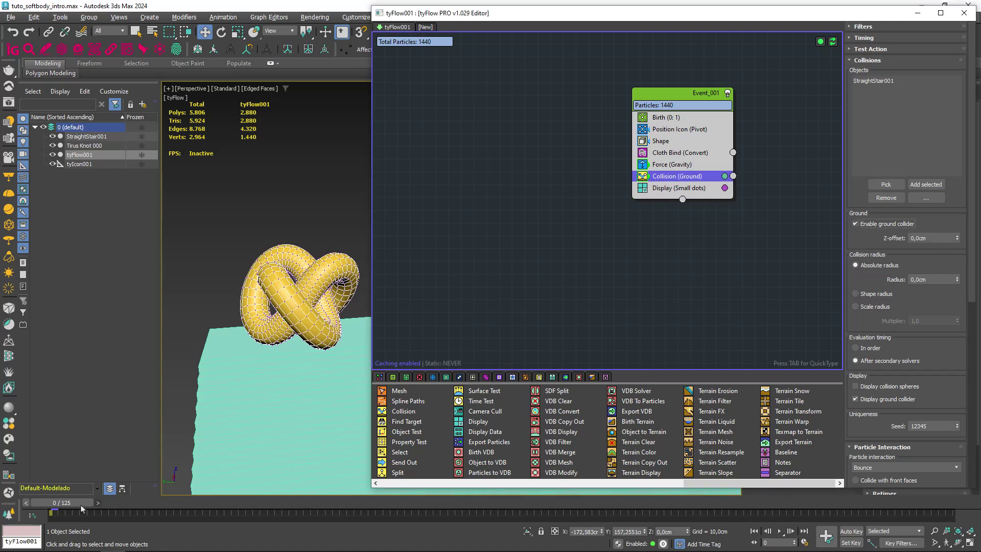
pyautogui.moveTo(69, 502); pyautogui.dragTo(238, 494)
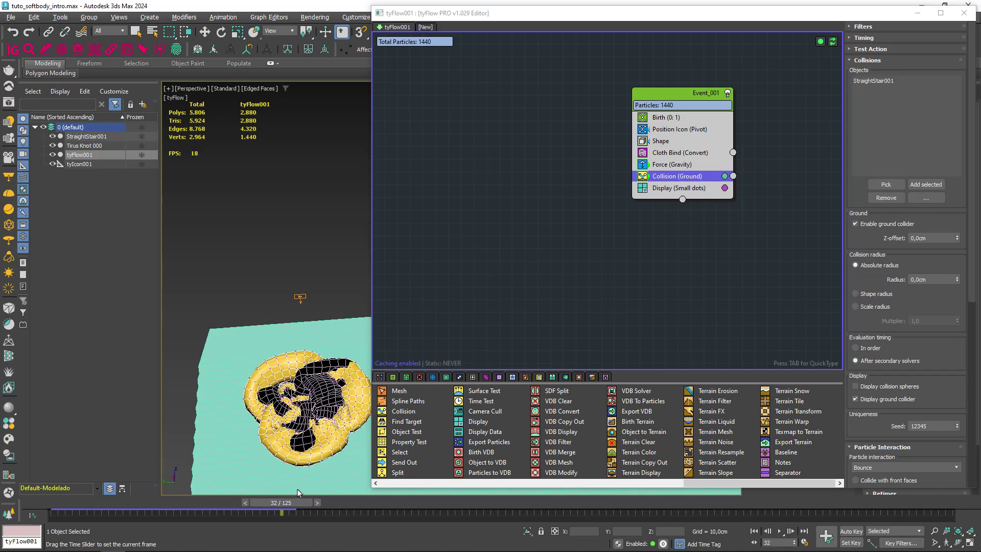
pyautogui.moveTo(238, 494)
pyautogui.mouseDown()
pyautogui.moveTo(200, 492)
pyautogui.moveTo(366, 492)
pyautogui.moveTo(46, 514)
pyautogui.mouseUp()
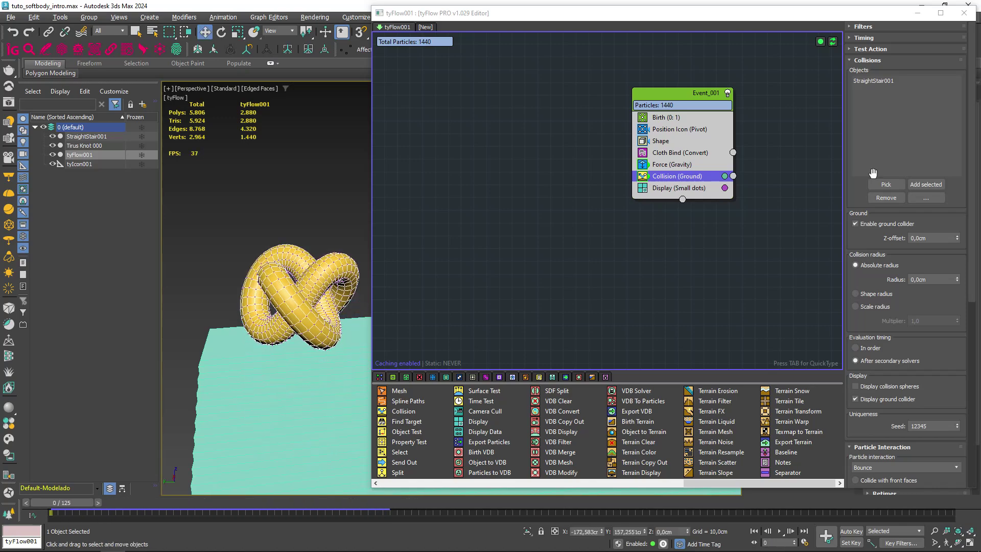
pyautogui.click(964, 13)
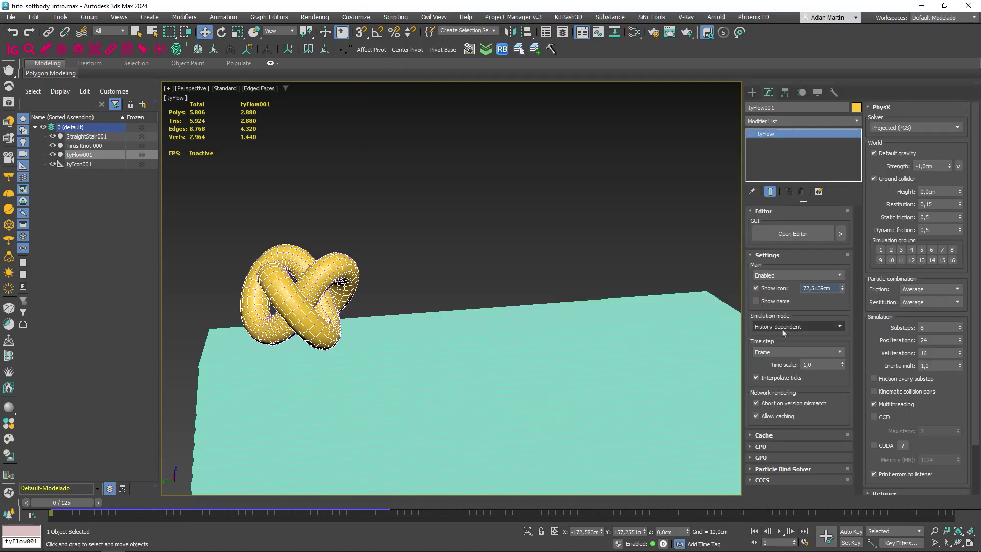
# Set the tyFlow time step to 1/4 frame and scrub to test it.
pyautogui.click(769, 352)
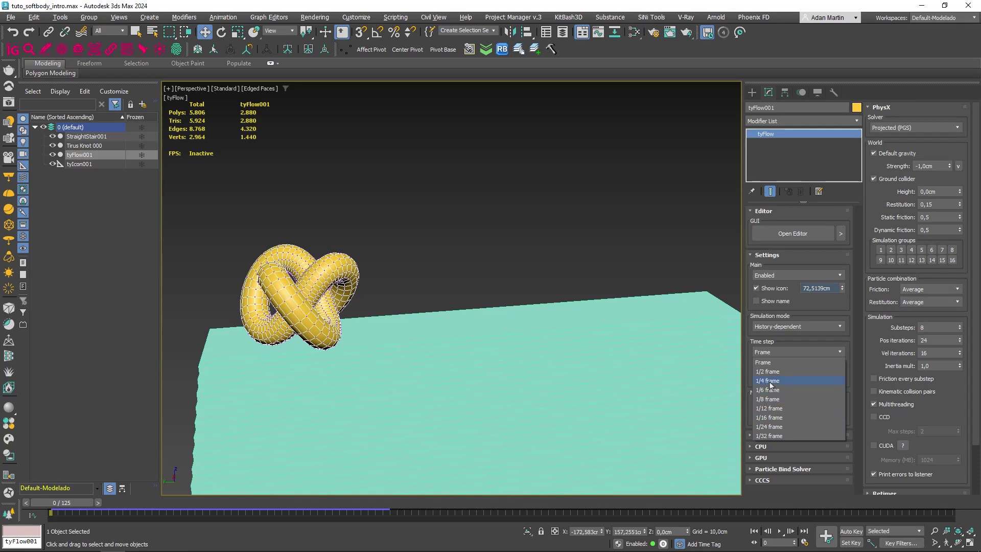
pyautogui.click(768, 380)
pyautogui.moveTo(50, 494); pyautogui.dragTo(213, 495)
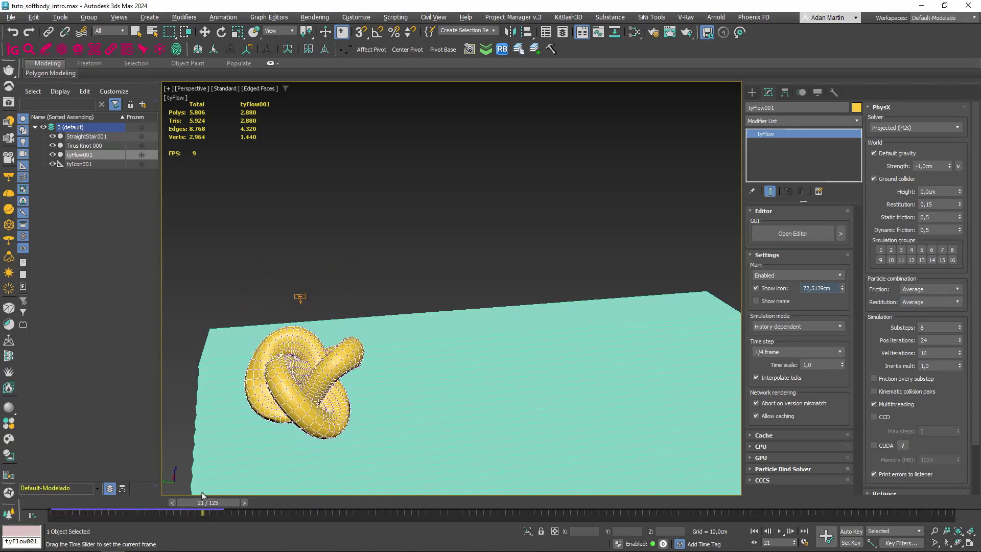
pyautogui.moveTo(213, 495)
pyautogui.mouseDown()
pyautogui.moveTo(322, 486)
pyautogui.moveTo(246, 506)
pyautogui.moveTo(50, 517)
pyautogui.mouseUp()
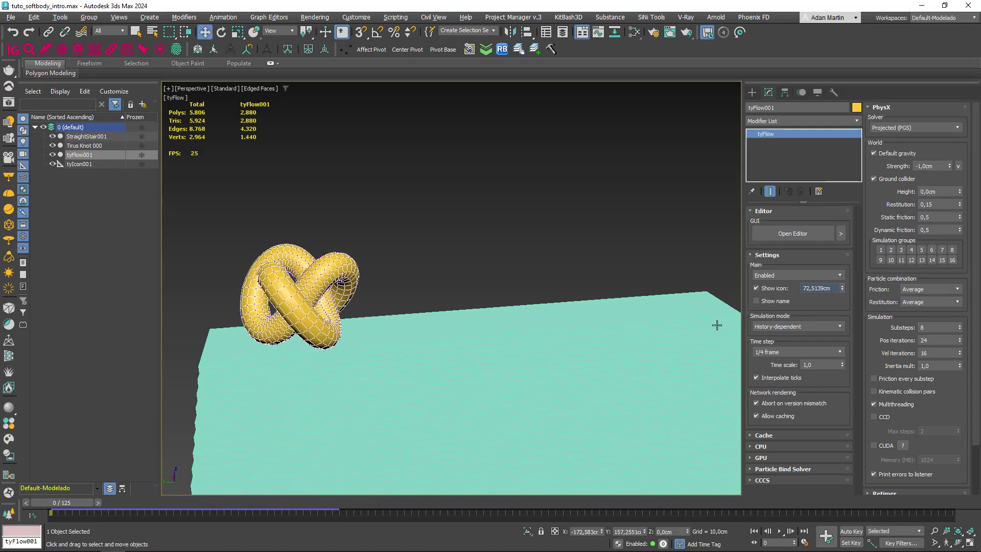
# Raise PhysX substeps to 12 and scrub to watch the knot land on the stair.
pyautogui.doubleClick(934, 330)
pyautogui.write('12')
pyautogui.press('Return')
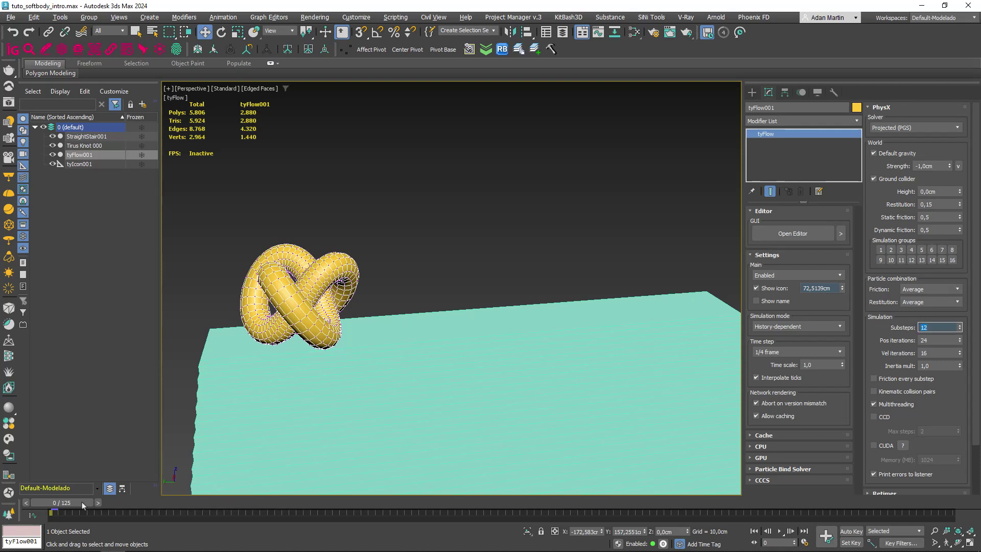
pyautogui.moveTo(84, 503)
pyautogui.mouseDown()
pyautogui.moveTo(252, 500)
pyautogui.moveTo(423, 470)
pyautogui.moveTo(286, 490)
pyautogui.moveTo(36, 503)
pyautogui.mouseUp()
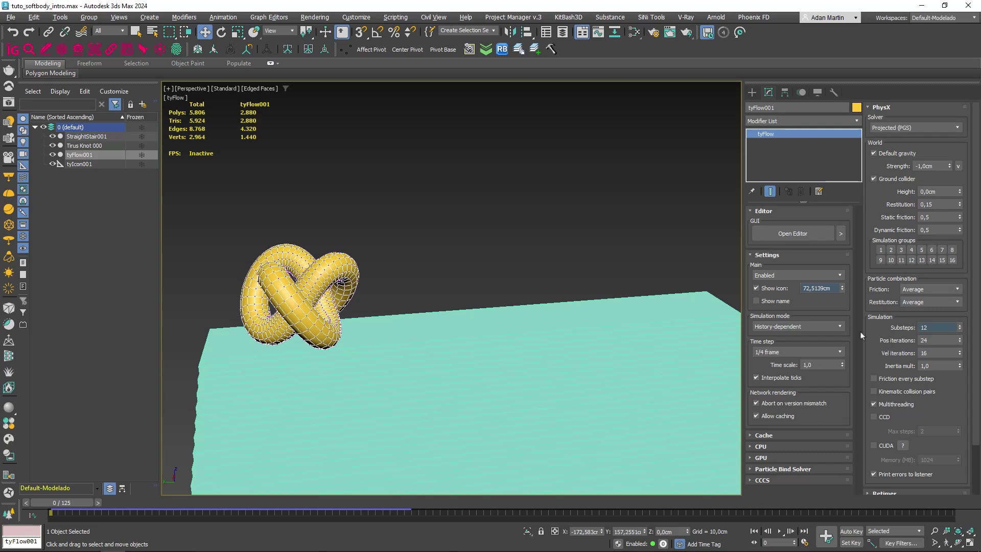
pyautogui.click(816, 235)
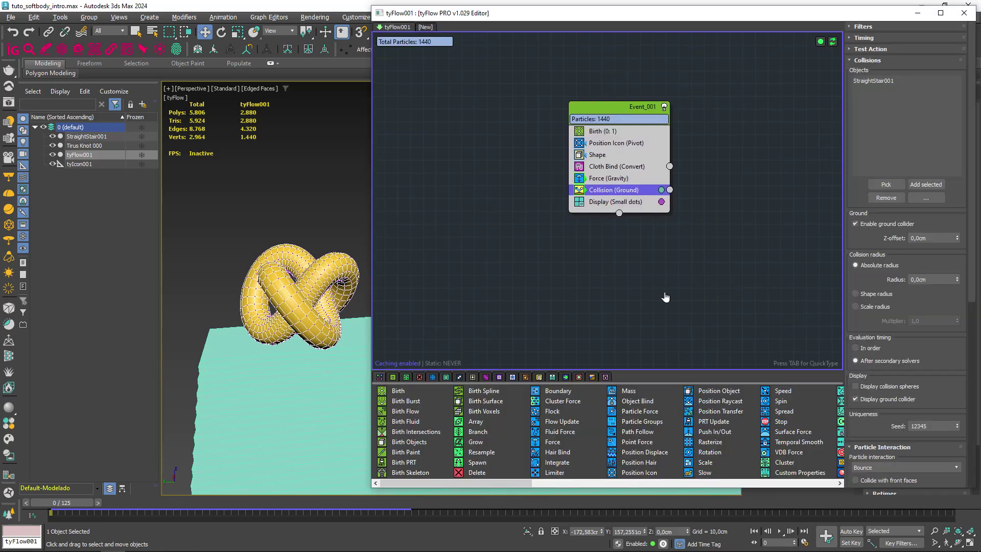
# Turn on Cloth Bind's CUDA collision solver and self-collisions, then resimulate to frame 34.
pyautogui.click(569, 179)
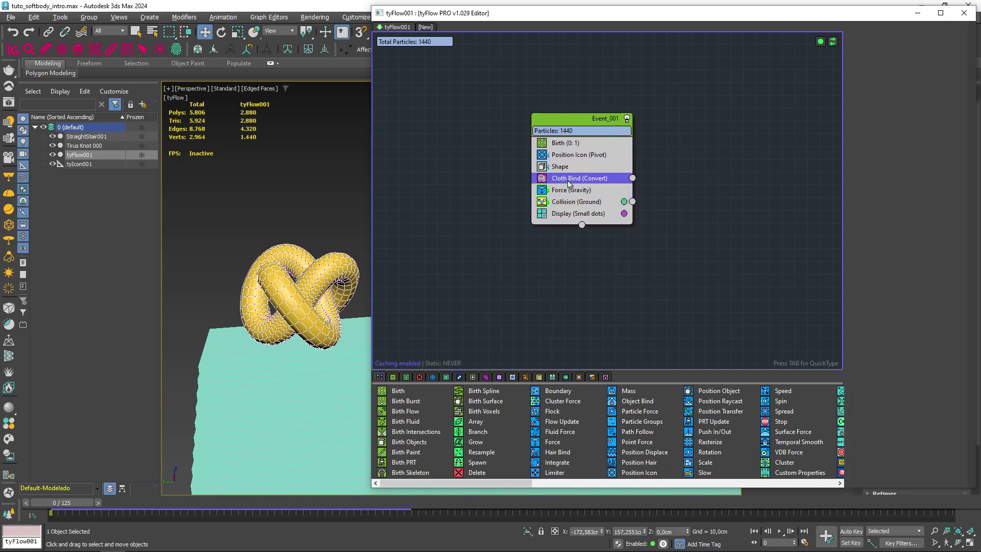
pyautogui.scroll(-5, 849, 337)
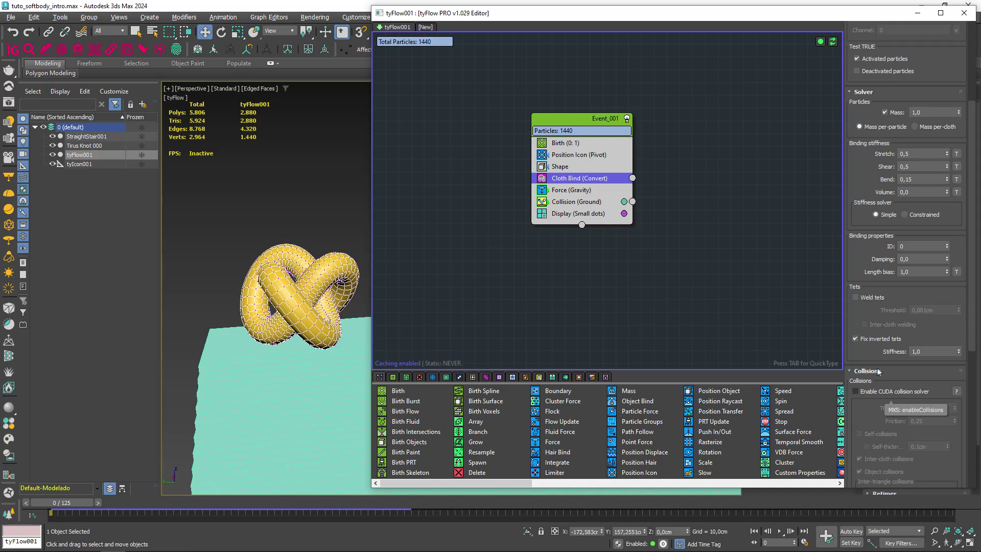
pyautogui.scroll(-3, 867, 348)
pyautogui.click(856, 333)
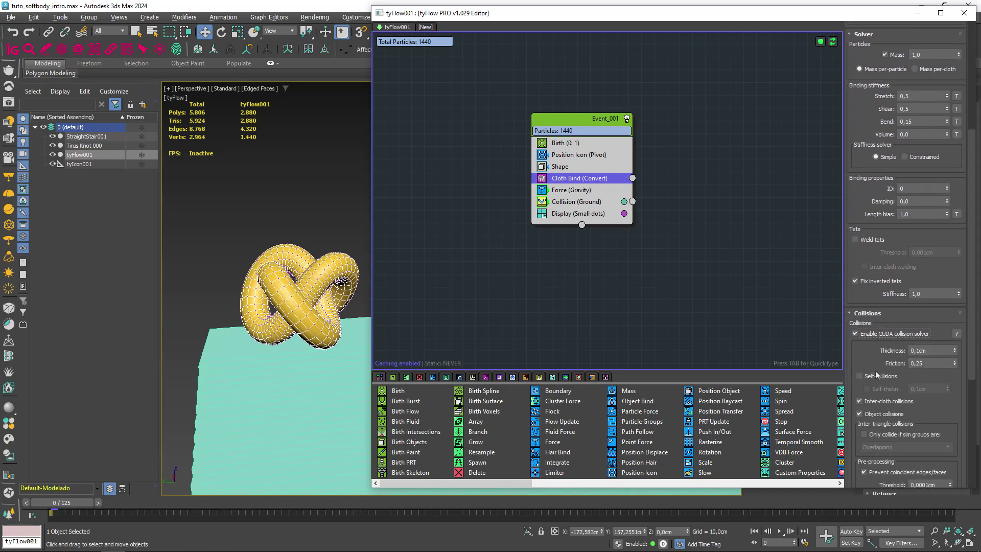
pyautogui.click(859, 375)
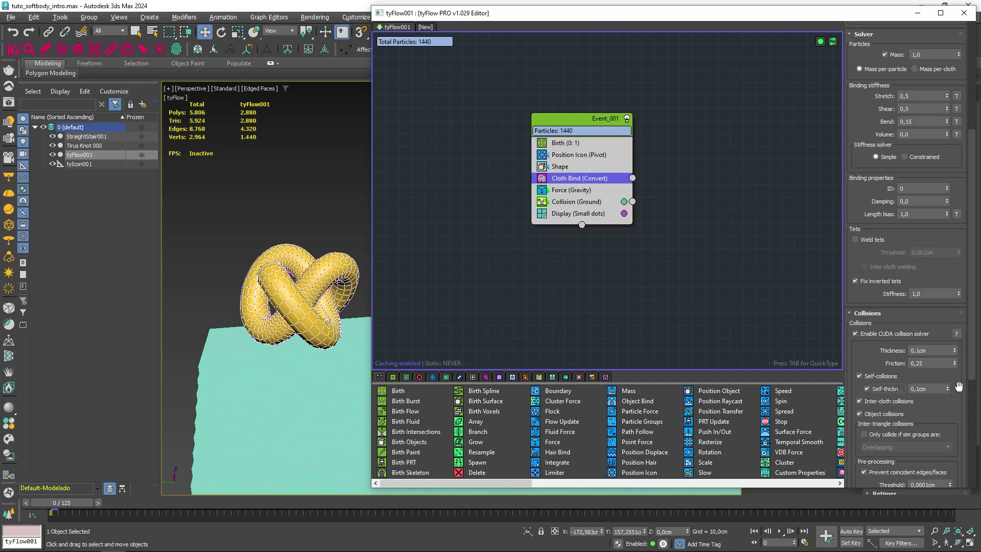
pyautogui.click(964, 13)
pyautogui.click(344, 505)
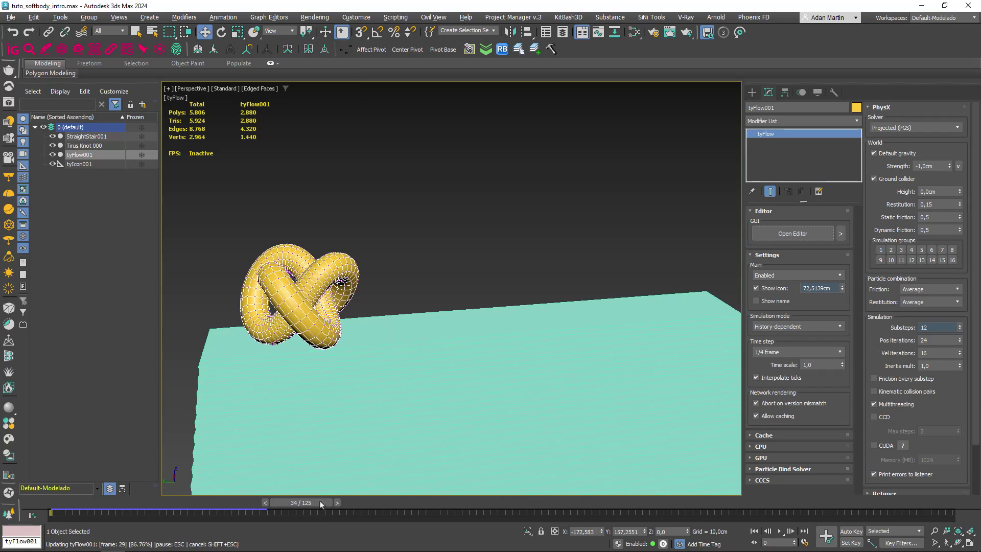
# Scrub the knot's fall between frames 22 and 40, orbit around the stairs, and rewind.
pyautogui.moveTo(317, 503)
pyautogui.mouseDown()
pyautogui.moveTo(236, 507)
pyautogui.moveTo(339, 509)
pyautogui.mouseUp()
pyautogui.moveTo(419, 306)
pyautogui.keyDown('alt'); pyautogui.mouseDown(button='middle')
pyautogui.moveTo(463, 320)
pyautogui.moveTo(470, 332)
pyautogui.mouseUp(button='middle'); pyautogui.keyUp('alt')
pyautogui.moveTo(340, 511)
pyautogui.mouseDown()
pyautogui.moveTo(96, 513)
pyautogui.moveTo(339, 508)
pyautogui.moveTo(102, 502)
pyautogui.mouseUp()
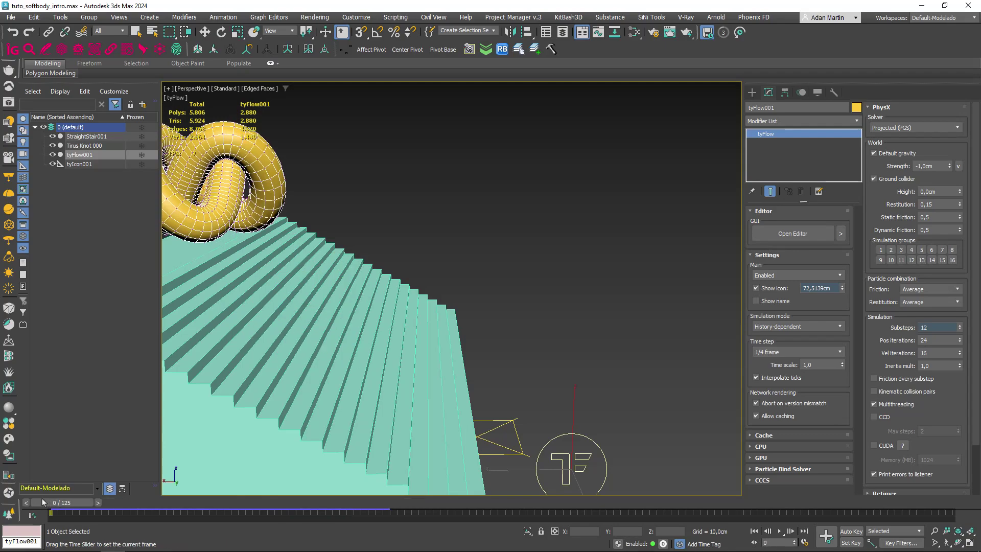
pyautogui.press('w')
pyautogui.moveTo(321, 378)
pyautogui.keyDown('alt'); pyautogui.mouseDown(button='middle')
pyautogui.moveTo(521, 419)
pyautogui.moveTo(444, 422)
pyautogui.mouseUp(button='middle'); pyautogui.keyUp('alt')
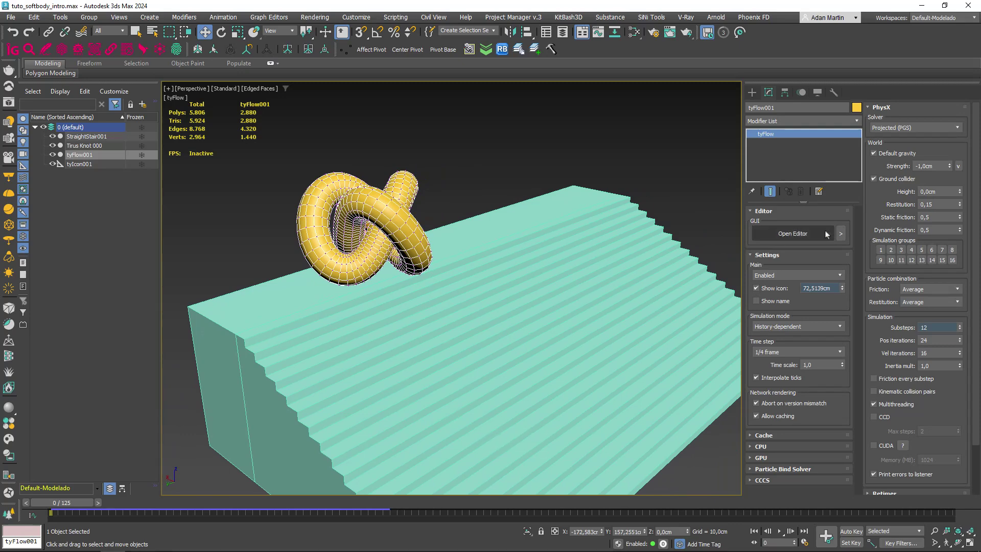
pyautogui.click(811, 232)
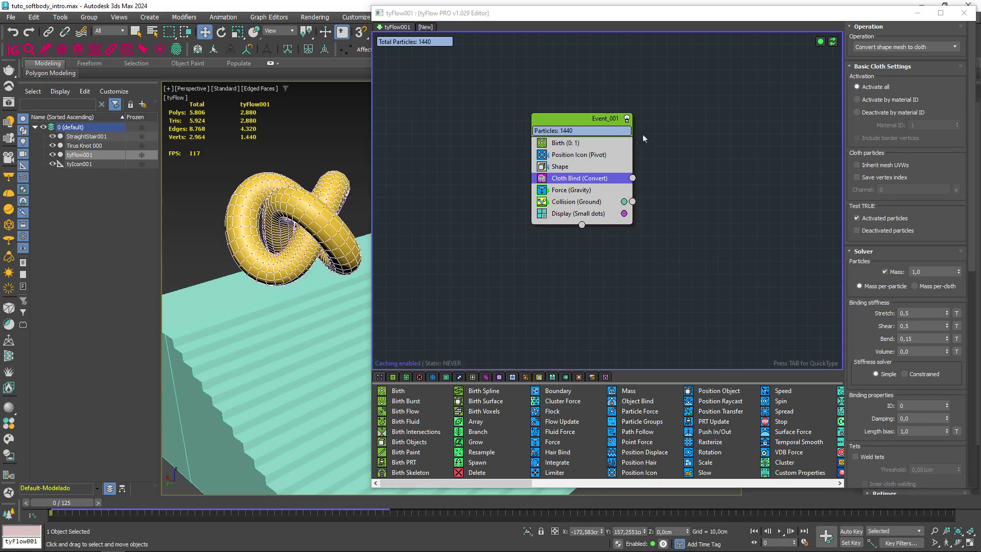
# Set Cloth Bind Stretch and Shear stiffness to 0.5 and scrub through the knot's fall.
pyautogui.moveTo(595, 122); pyautogui.dragTo(575, 115)
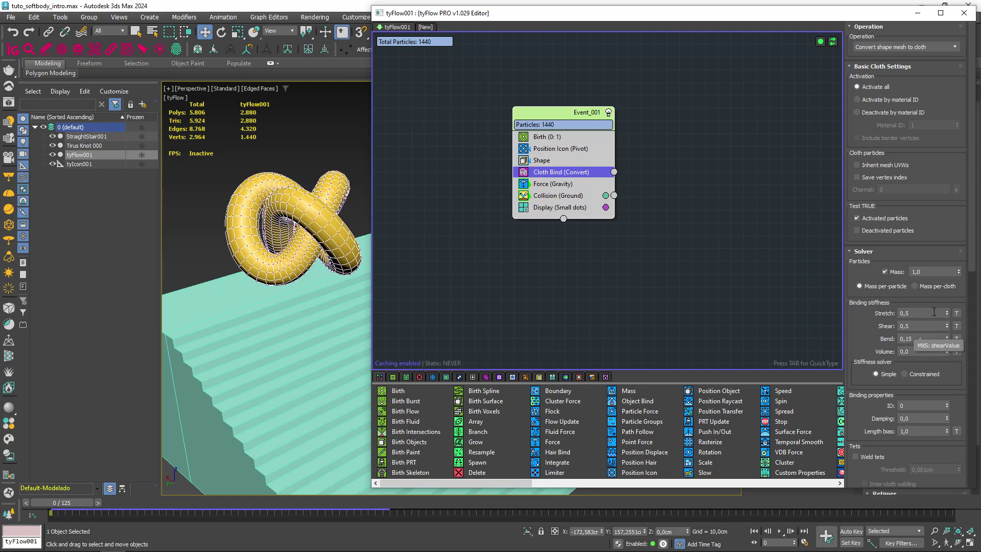
pyautogui.moveTo(934, 312)
pyautogui.mouseDown()
pyautogui.moveTo(870, 312)
pyautogui.moveTo(879, 325)
pyautogui.moveTo(865, 307)
pyautogui.mouseUp()
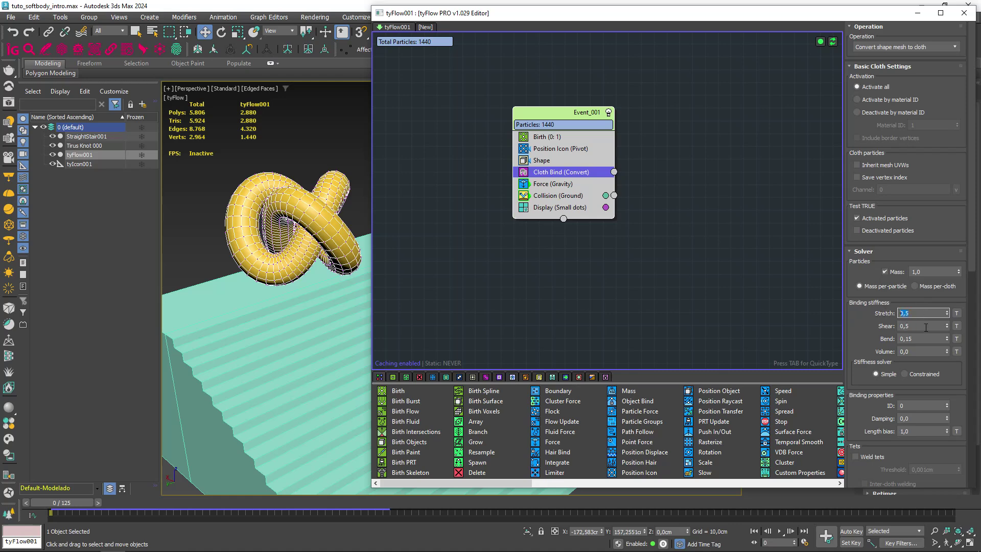
pyautogui.moveTo(925, 327); pyautogui.dragTo(856, 325)
pyautogui.press('Tab')
pyautogui.write('1')
pyautogui.press('Return')
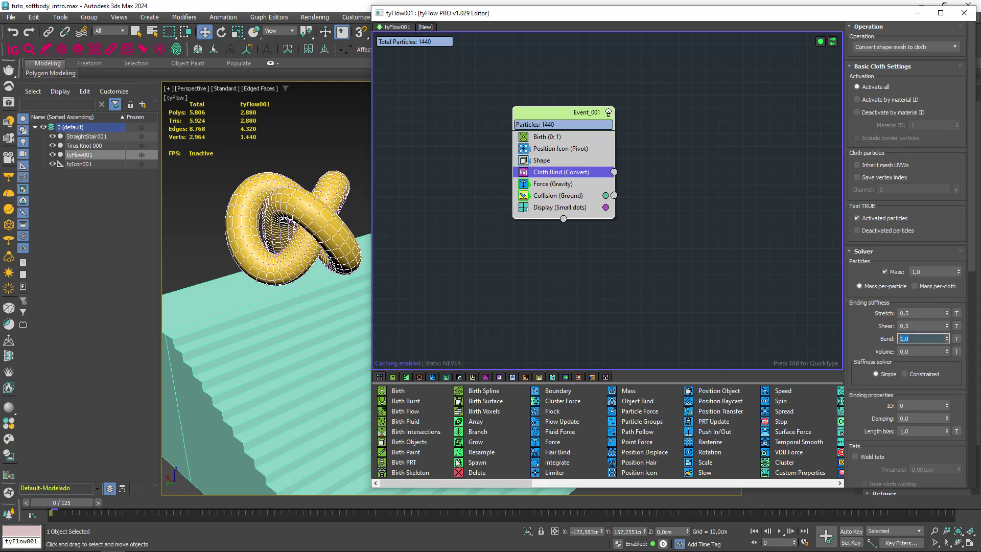
pyautogui.click(184, 504)
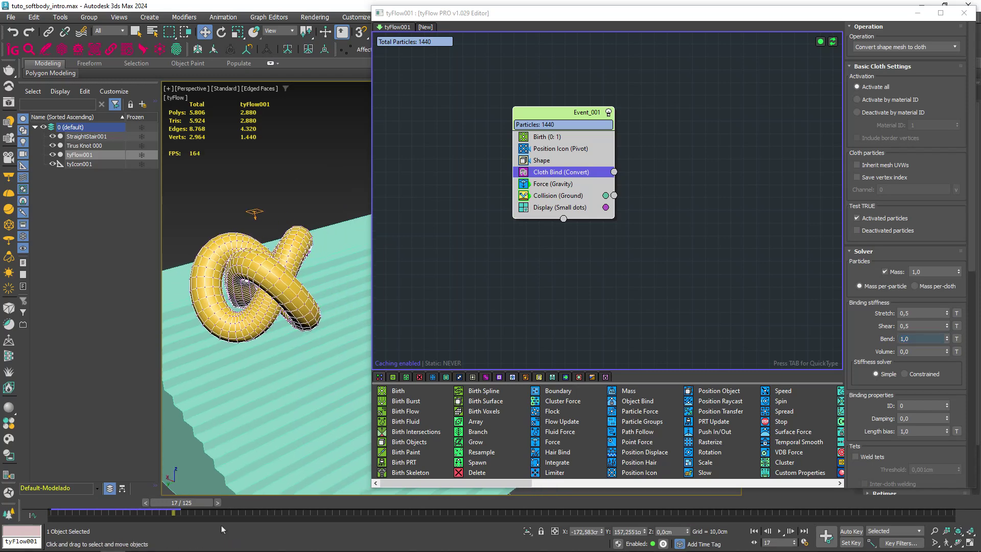
pyautogui.moveTo(200, 503); pyautogui.dragTo(264, 501)
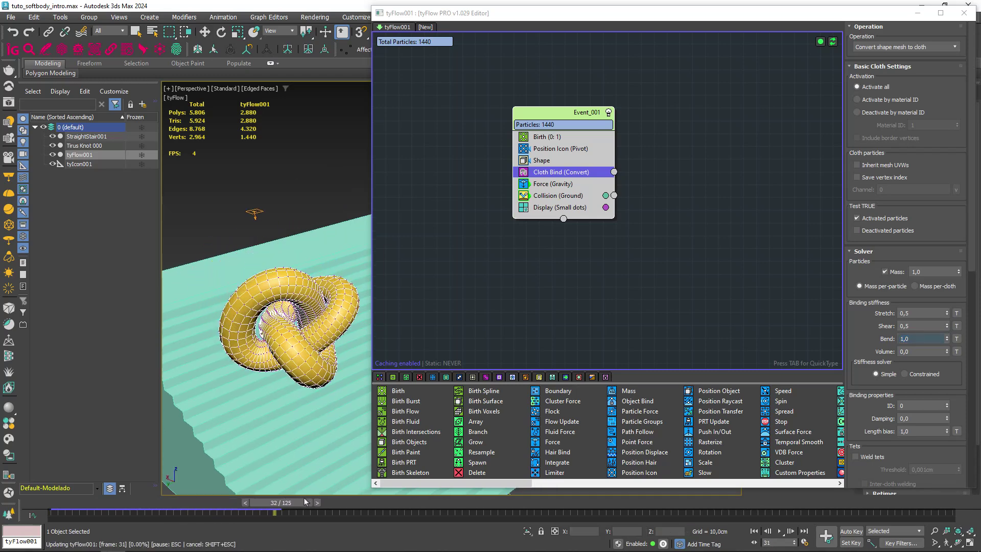
pyautogui.moveTo(265, 501)
pyautogui.mouseDown()
pyautogui.moveTo(360, 506)
pyautogui.moveTo(81, 503)
pyautogui.mouseUp()
pyautogui.write('0')
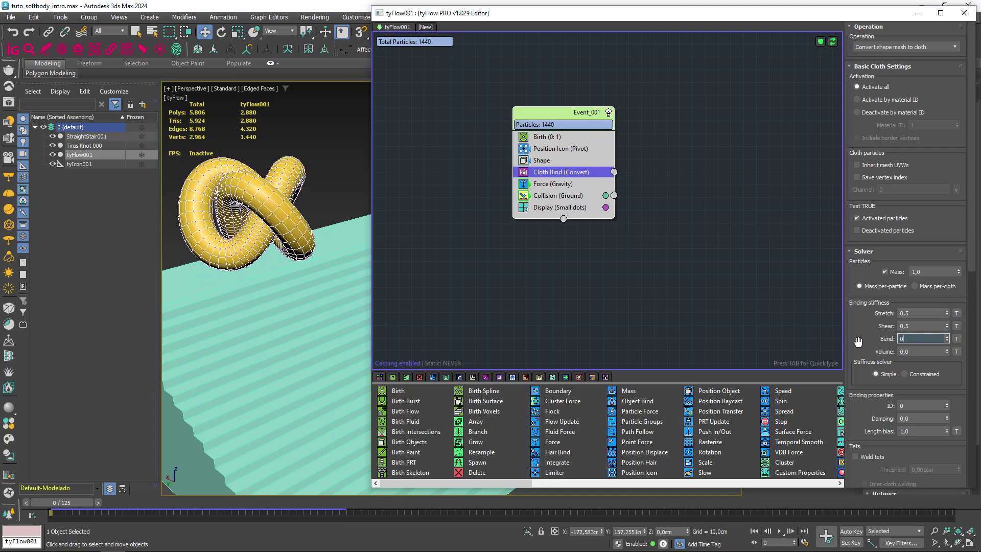
# Adjust Bend stiffness, set Volume stiffness to 2.0, and replay the fall around frame 25.
pyautogui.write('2')
pyautogui.press('Return')
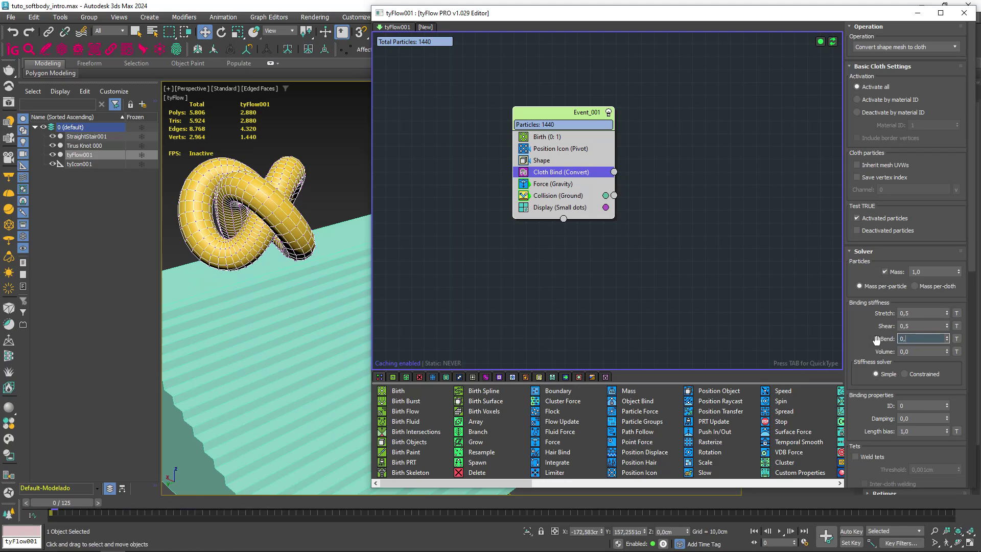
pyautogui.write('5')
pyautogui.click(913, 352)
pyautogui.write('2')
pyautogui.press('Return')
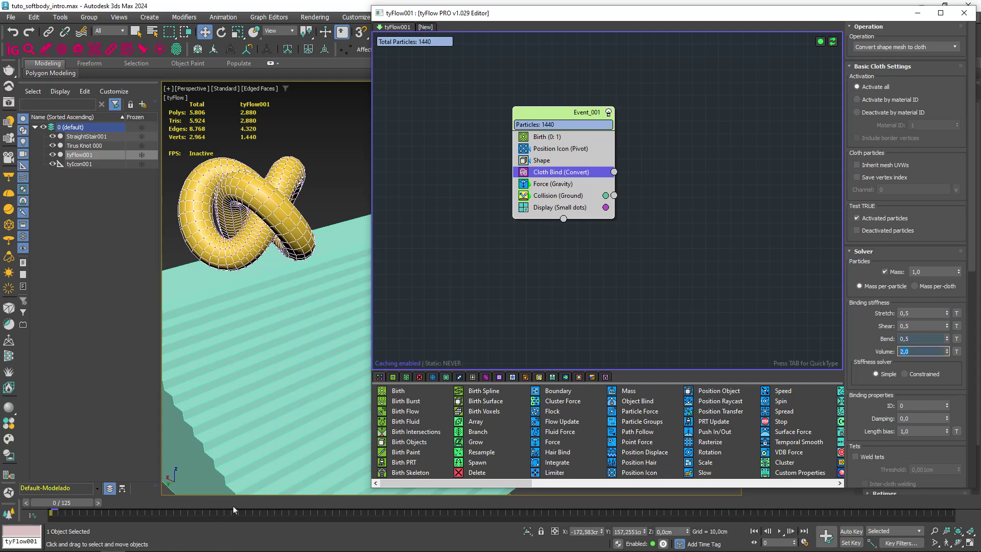
pyautogui.click(233, 509)
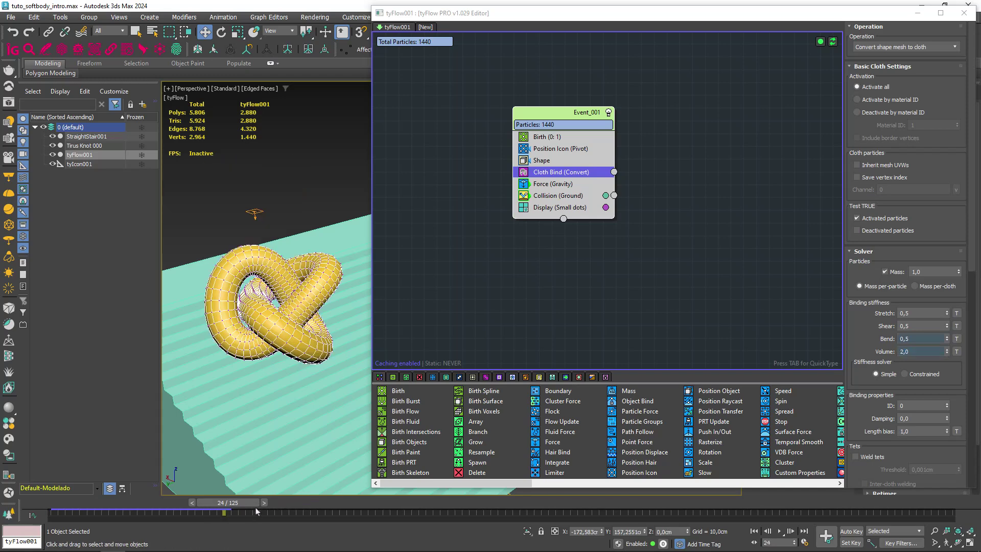
pyautogui.moveTo(256, 512); pyautogui.dragTo(271, 506)
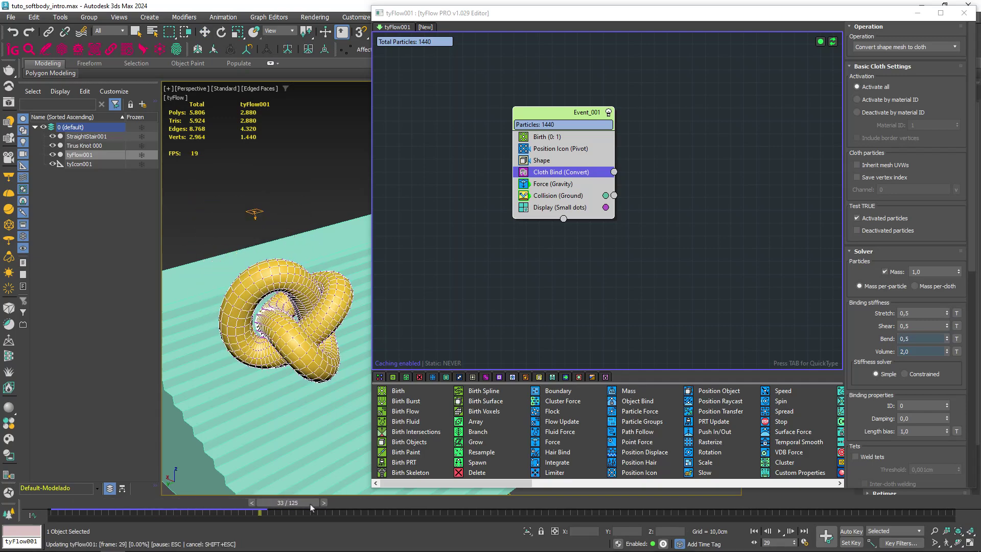
pyautogui.moveTo(302, 506)
pyautogui.mouseDown()
pyautogui.moveTo(272, 505)
pyautogui.moveTo(358, 509)
pyautogui.moveTo(162, 509)
pyautogui.moveTo(347, 515)
pyautogui.moveTo(221, 510)
pyautogui.moveTo(252, 511)
pyautogui.mouseUp()
# Disable the Display (Small dots) operator, close the tyFlow editor, and replay the solid knot falling.
pyautogui.press('Tab')
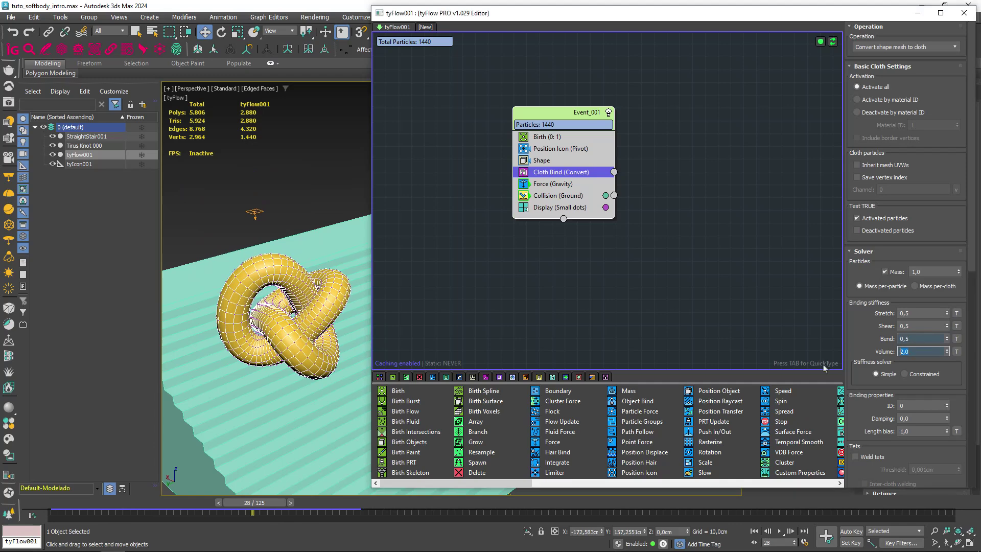
pyautogui.moveTo(862, 342); pyautogui.dragTo(862, 275)
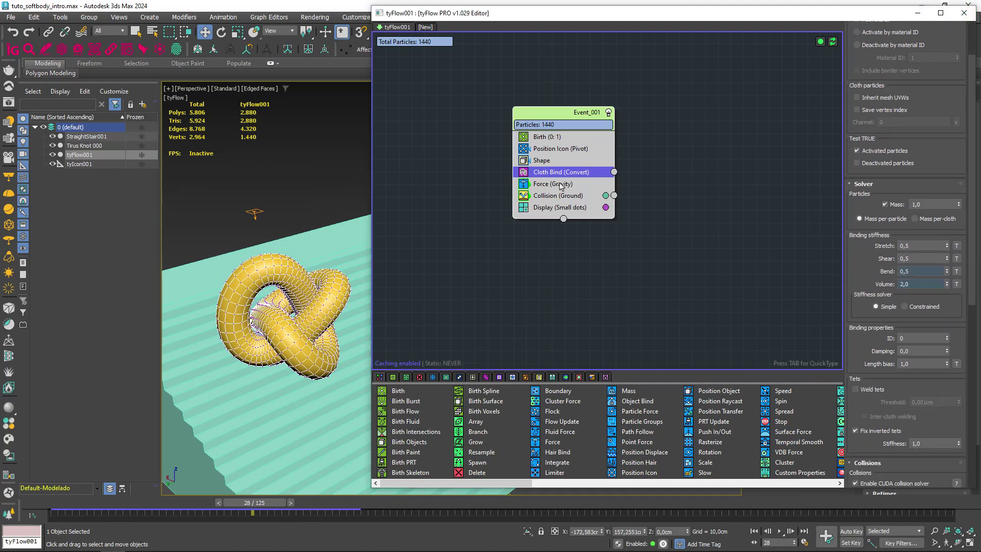
pyautogui.click(524, 207)
pyautogui.click(293, 326)
pyautogui.press('F4')
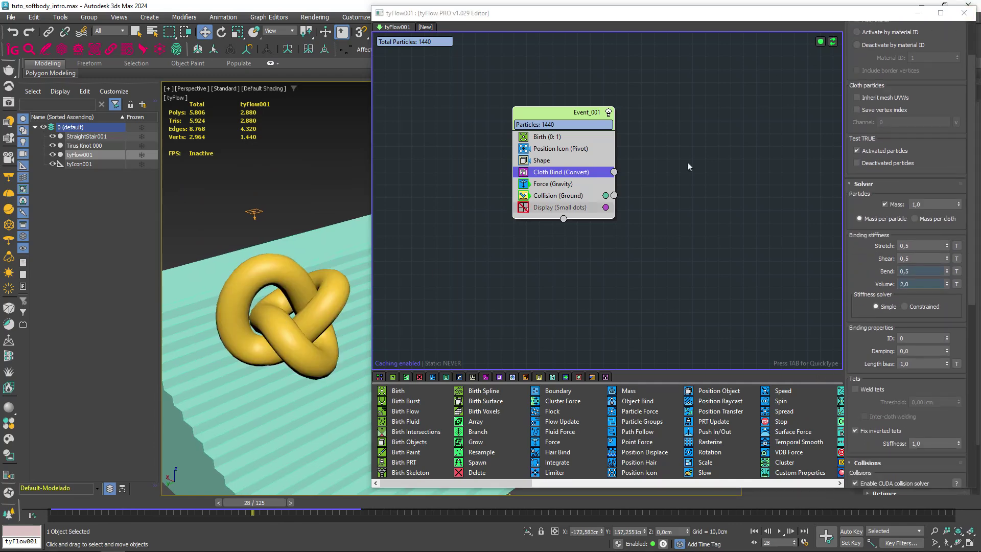
pyautogui.click(964, 13)
pyautogui.moveTo(247, 507)
pyautogui.mouseDown()
pyautogui.moveTo(266, 520)
pyautogui.moveTo(87, 518)
pyautogui.mouseUp()
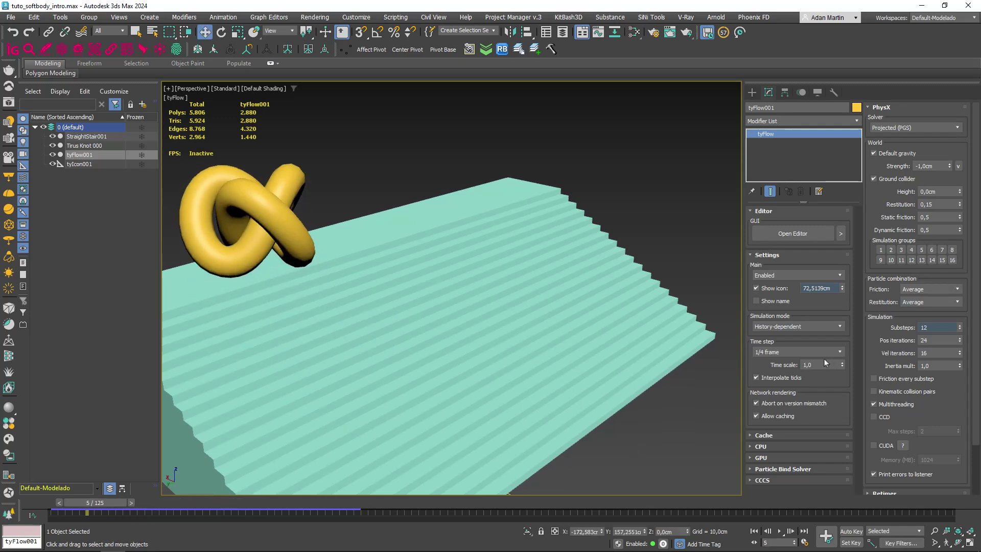
# Change the tyFlow time step from 1/4 to 1/6 frame and replay the knot landing by frame 37.
pyautogui.click(805, 352)
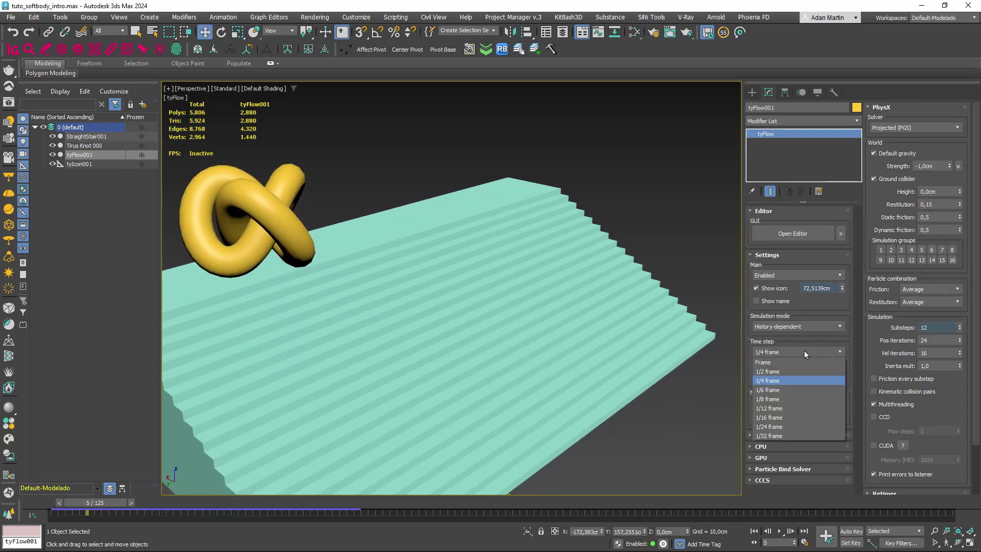
pyautogui.click(777, 381)
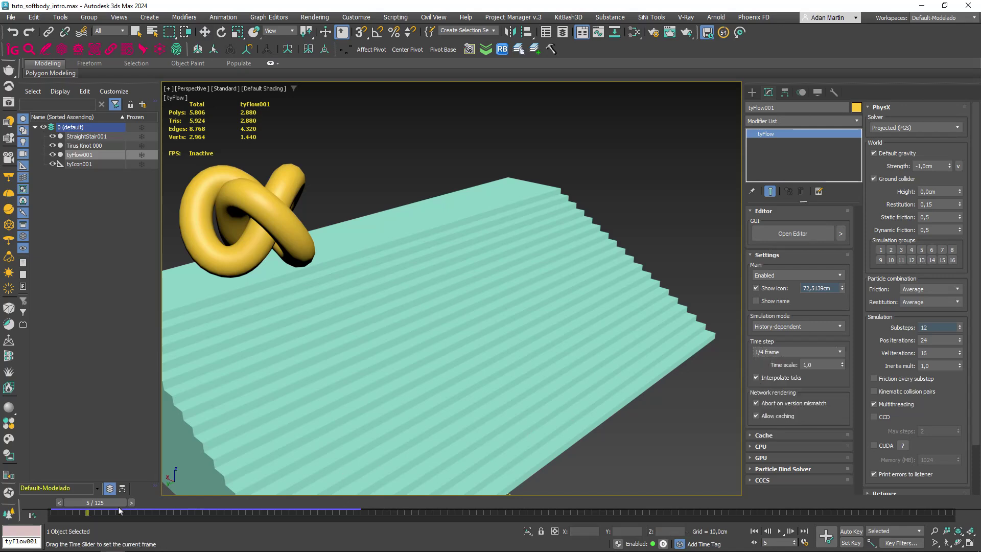
pyautogui.moveTo(95, 502); pyautogui.dragTo(301, 502)
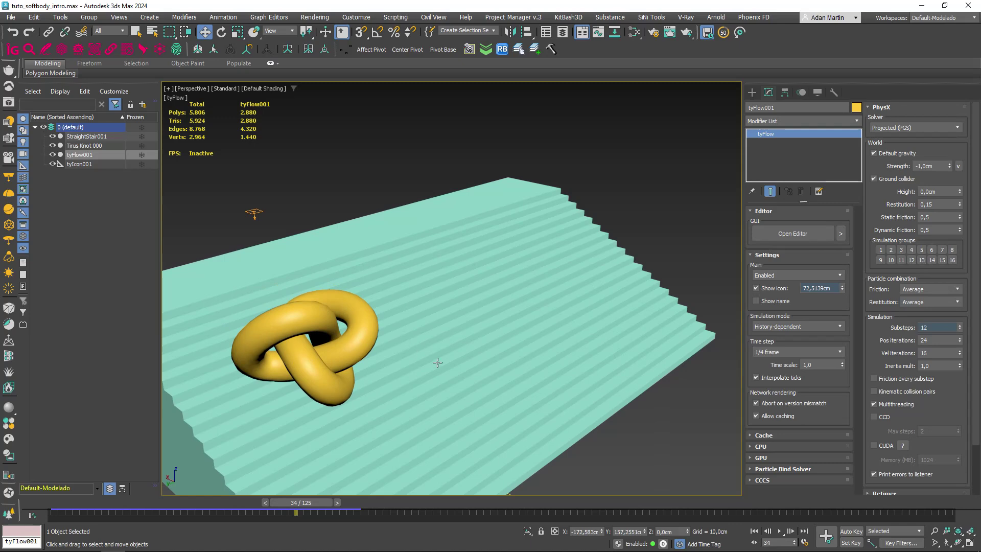
pyautogui.click(780, 352)
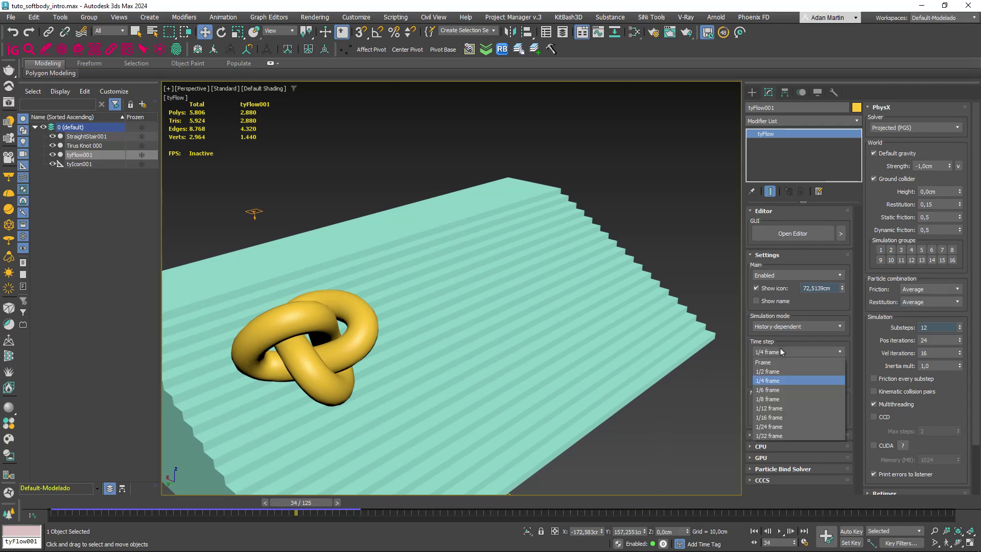
pyautogui.click(770, 390)
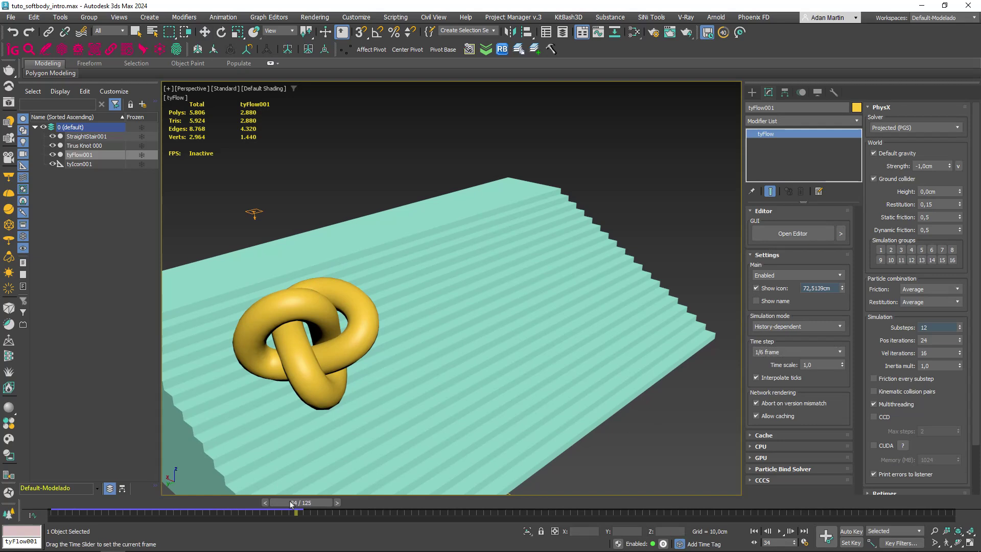
pyautogui.moveTo(301, 502); pyautogui.dragTo(351, 502)
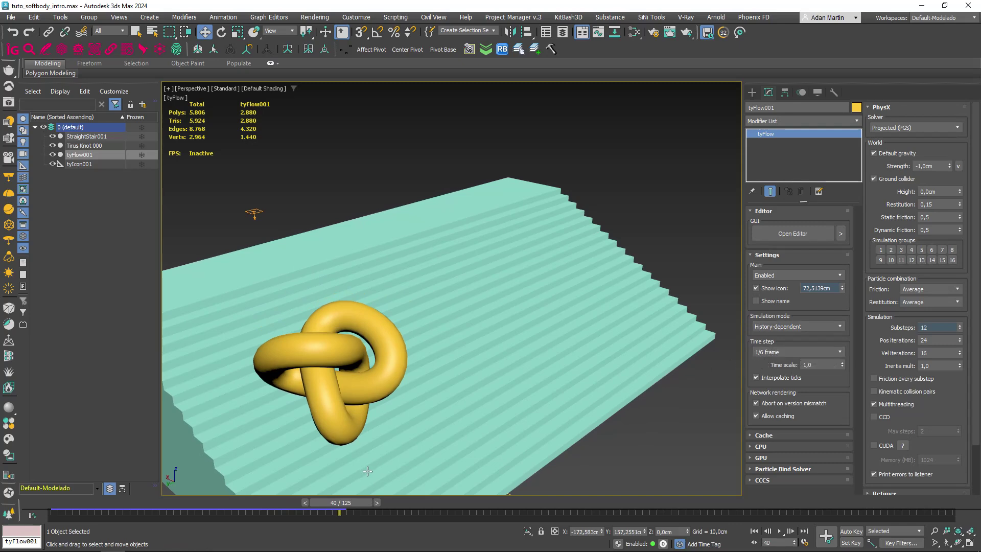
pyautogui.moveTo(340, 503); pyautogui.dragTo(337, 516)
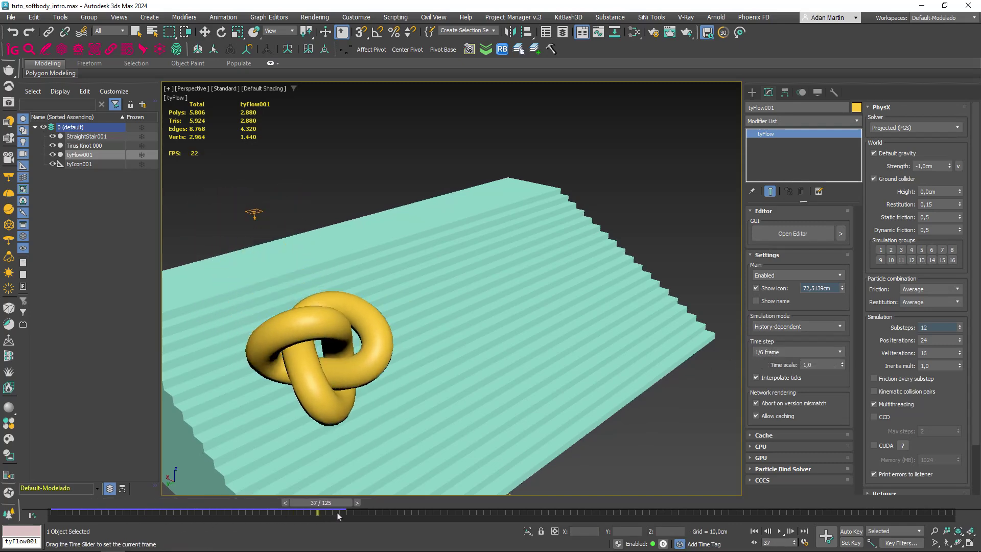
# Set the tyFlow time step to 1/8 frame and scrub the knot's fall back to the start.
pyautogui.click(759, 352)
pyautogui.click(766, 404)
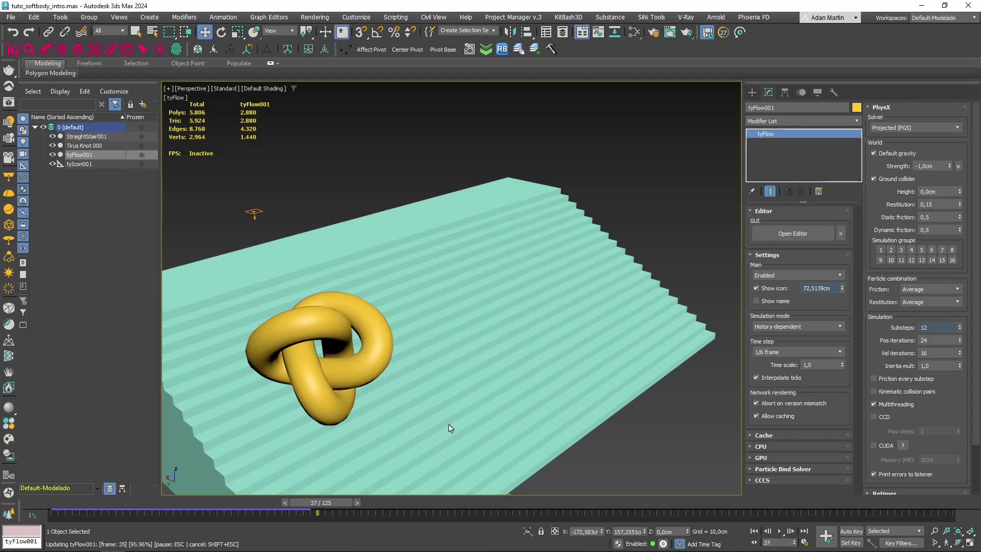
pyautogui.moveTo(342, 497)
pyautogui.mouseDown()
pyautogui.moveTo(329, 503)
pyautogui.moveTo(350, 502)
pyautogui.moveTo(168, 503)
pyautogui.moveTo(306, 503)
pyautogui.mouseUp()
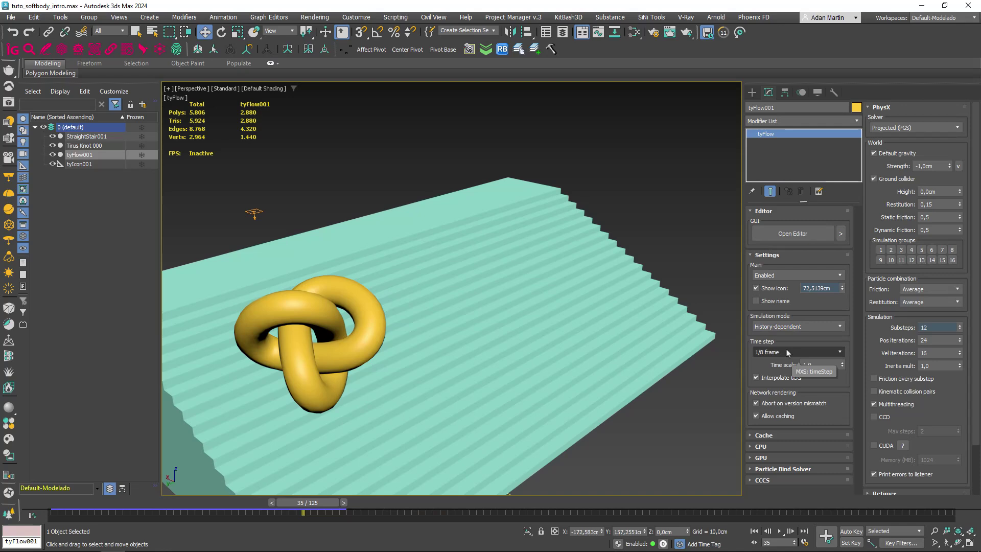
pyautogui.moveTo(307, 503)
pyautogui.mouseDown()
pyautogui.moveTo(130, 512)
pyautogui.moveTo(378, 509)
pyautogui.mouseUp()
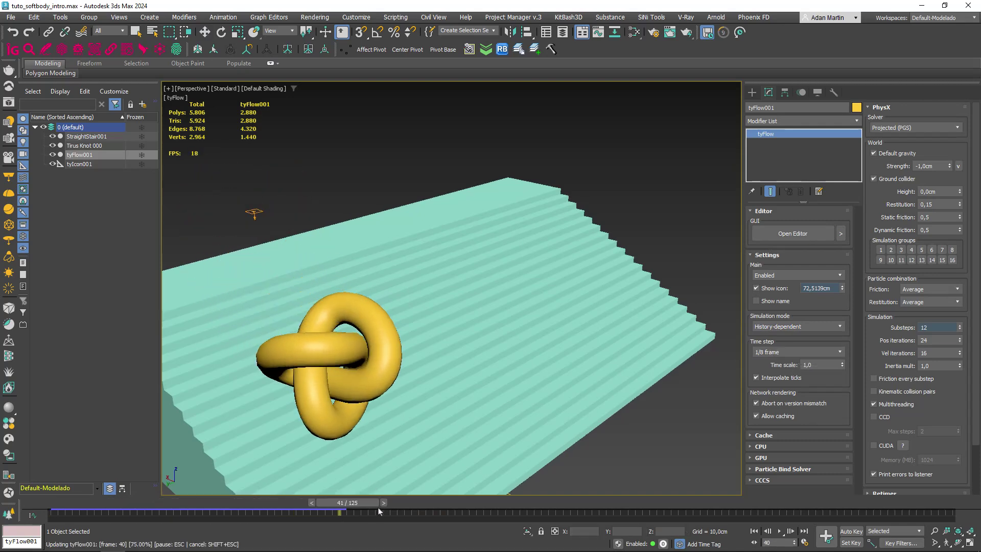
pyautogui.moveTo(378, 510)
pyautogui.mouseDown()
pyautogui.moveTo(58, 517)
pyautogui.moveTo(368, 511)
pyautogui.mouseUp()
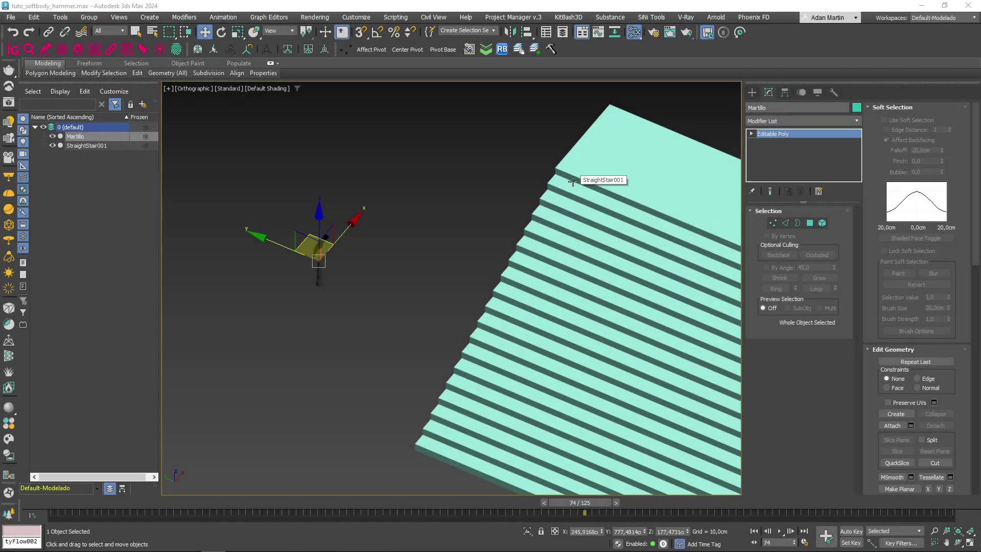
pyautogui.moveTo(572, 181)
pyautogui.keyDown('alt'); pyautogui.mouseDown(button='middle')
pyautogui.moveTo(450, 267)
pyautogui.moveTo(430, 206)
pyautogui.mouseUp(button='middle'); pyautogui.keyUp('alt')
pyautogui.press('F4')
pyautogui.scroll(3, 431, 206)
pyautogui.scroll(2, 445, 218)
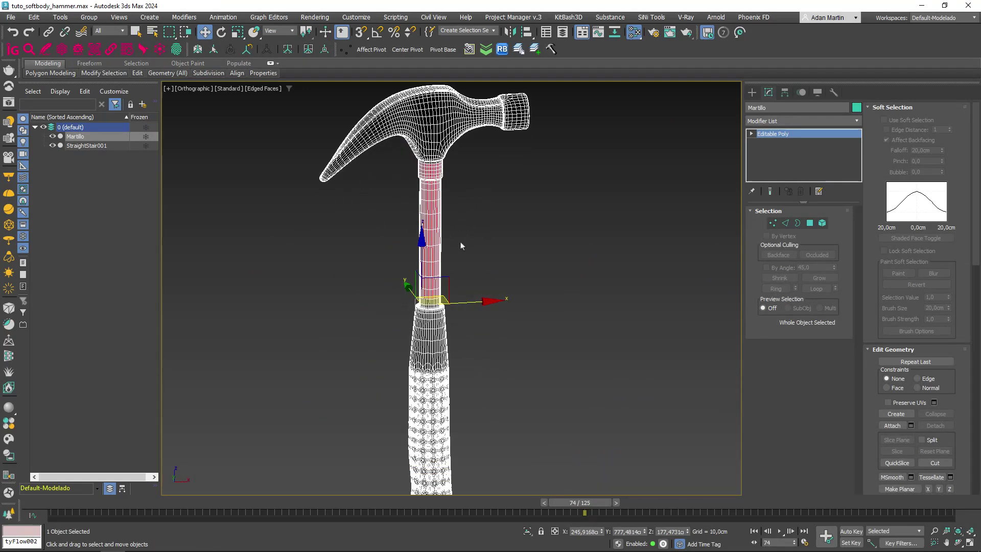
pyautogui.moveTo(461, 264); pyautogui.dragTo(462, 184, button='middle')
pyautogui.scroll(2, 460, 220)
pyautogui.scroll(4, 470, 296)
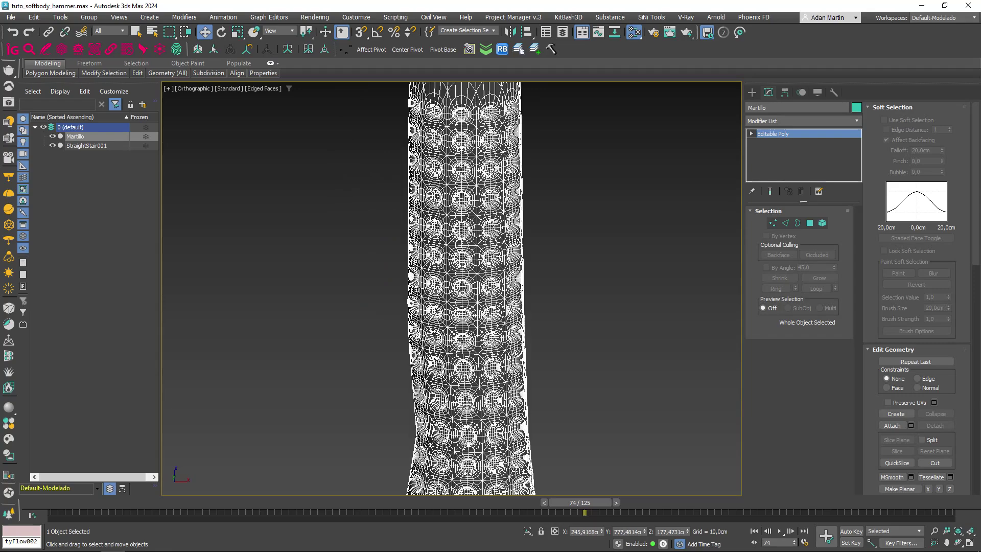
pyautogui.scroll(-2, 470, 296)
pyautogui.scroll(5, 459, 205)
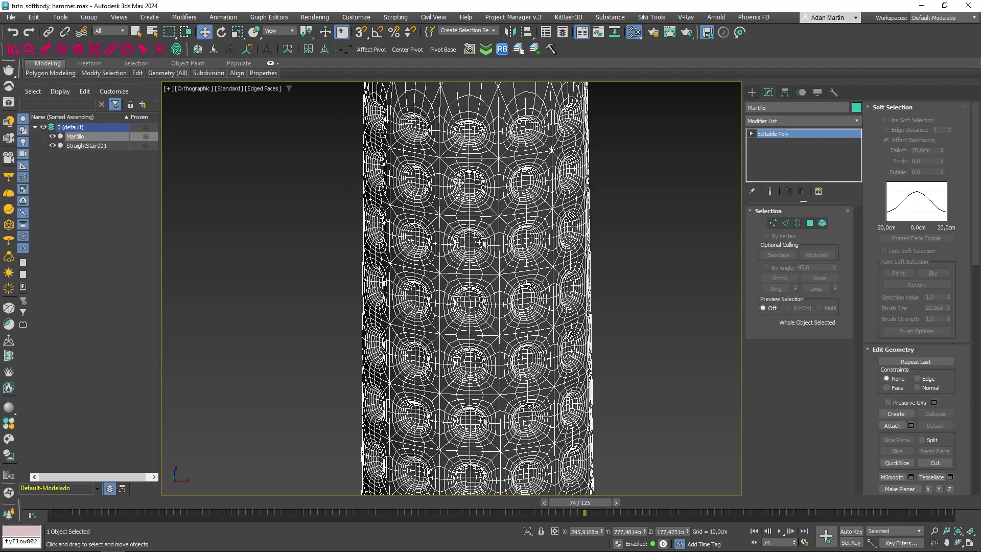
pyautogui.scroll(-6, 467, 182)
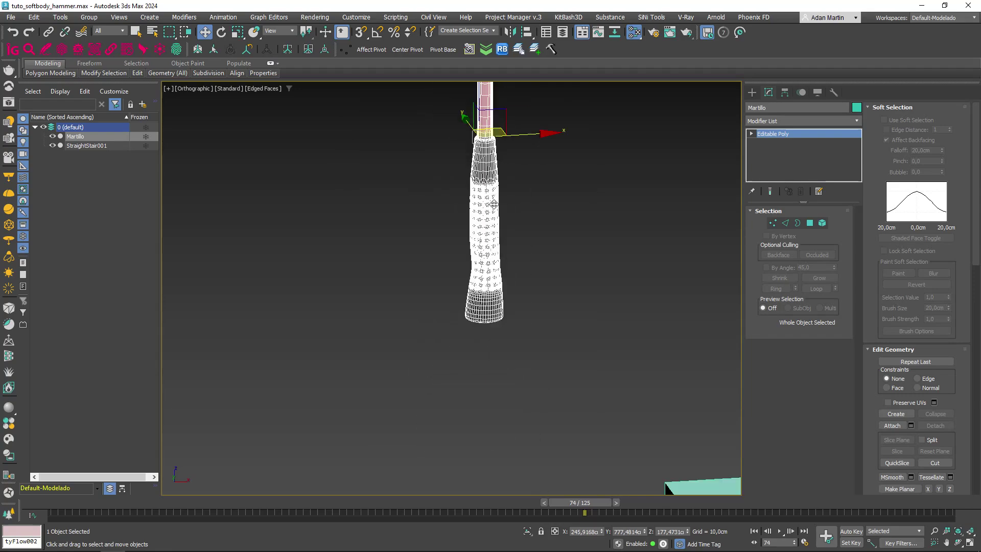
pyautogui.moveTo(520, 319)
pyautogui.mouseDown(button='middle')
pyautogui.moveTo(528, 244)
pyautogui.moveTo(260, 117)
pyautogui.mouseUp(button='middle')
pyautogui.press('7')
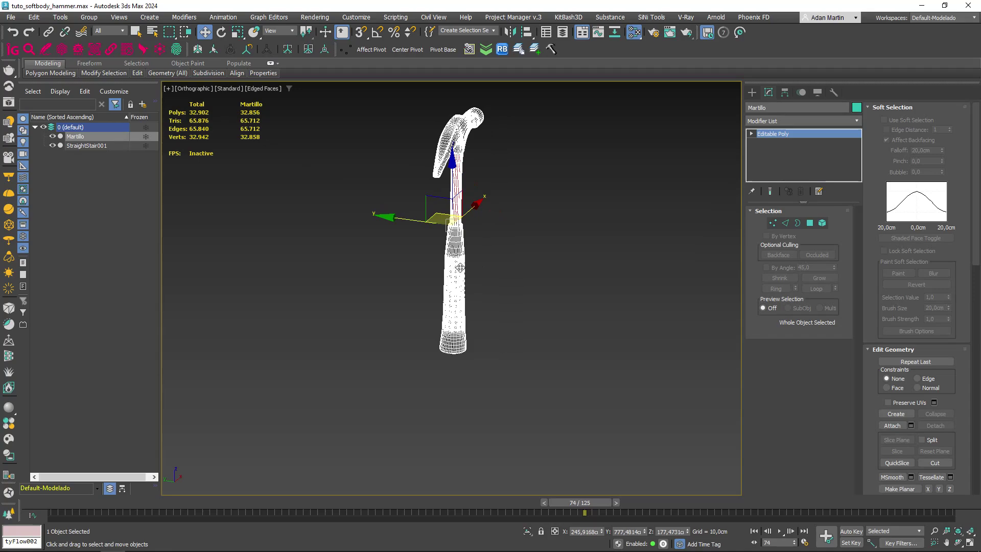
pyautogui.scroll(5, 460, 276)
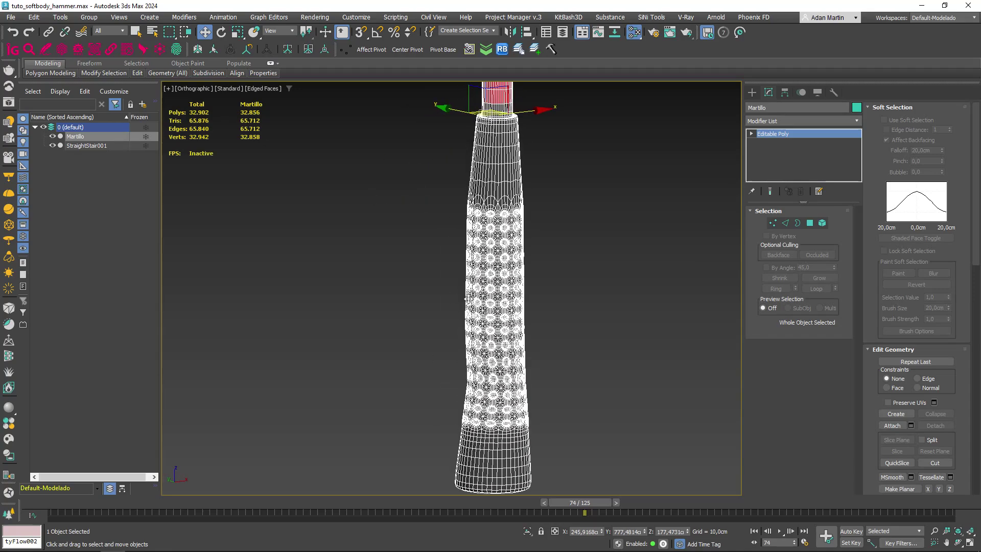
pyautogui.scroll(-4, 460, 297)
pyautogui.scroll(-2, 511, 291)
pyautogui.moveTo(544, 296)
pyautogui.mouseDown(button='middle')
pyautogui.moveTo(332, 305)
pyautogui.moveTo(420, 279)
pyautogui.mouseUp(button='middle')
pyautogui.scroll(2, 332, 305)
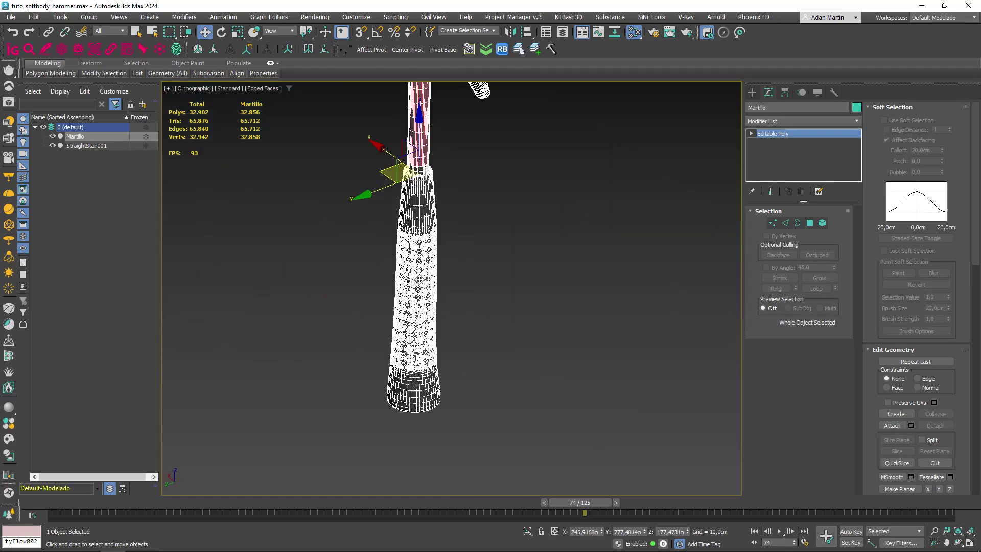
pyautogui.scroll(3, 420, 280)
pyautogui.scroll(2, 419, 280)
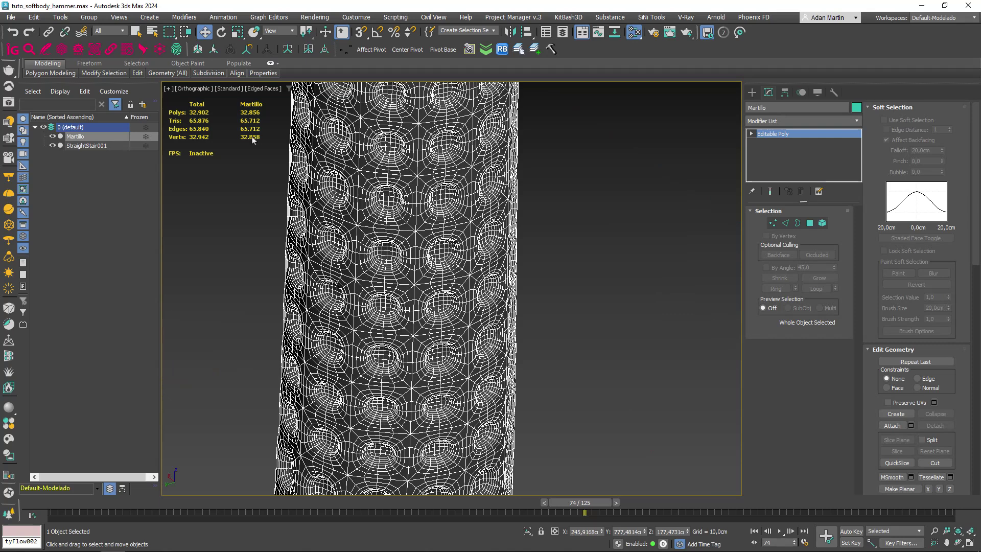
pyautogui.scroll(-5, 490, 198)
pyautogui.moveTo(567, 212); pyautogui.dragTo(405, 303, button='middle')
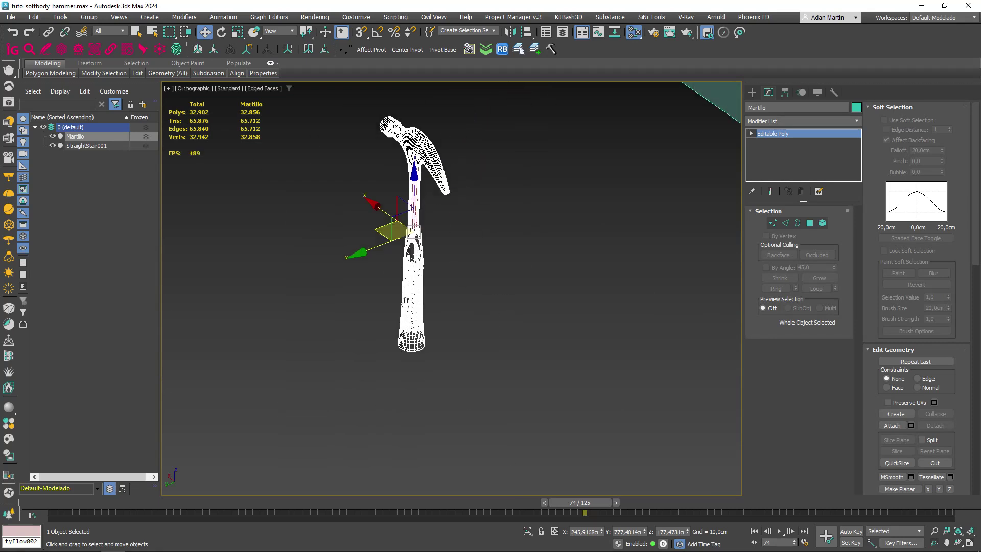
pyautogui.scroll(-3, 464, 276)
pyautogui.scroll(-2, 513, 267)
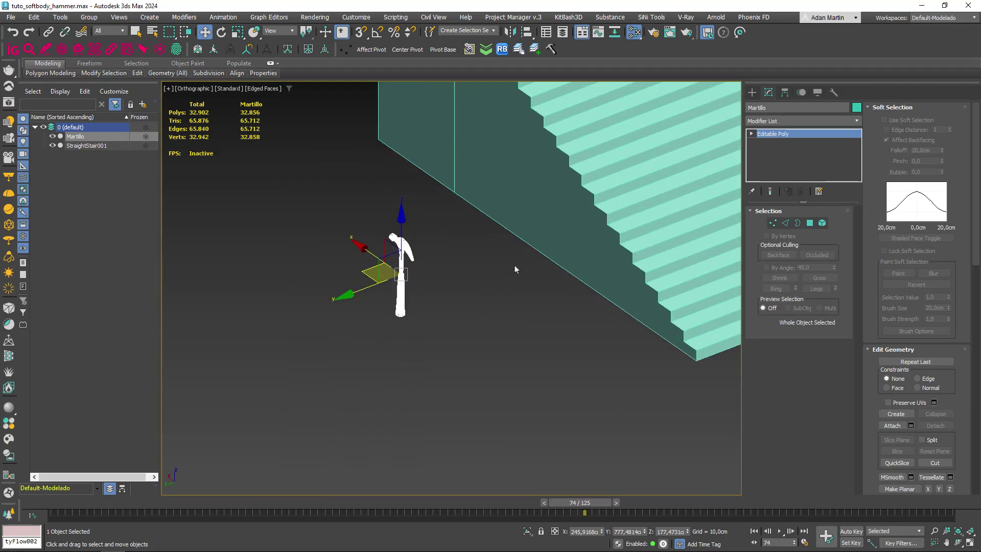
pyautogui.press('z')
pyautogui.scroll(3, 506, 341)
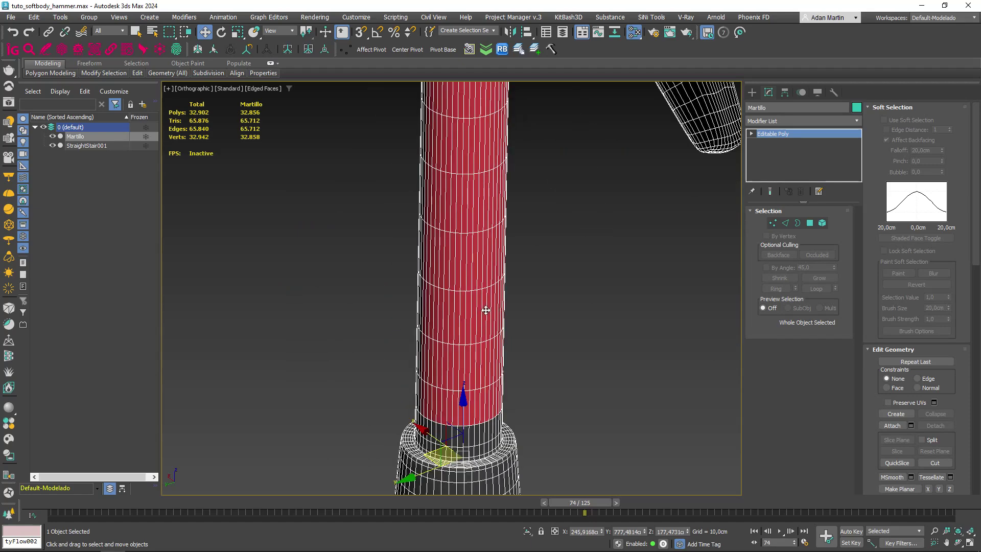
pyautogui.scroll(-2, 469, 134)
pyautogui.scroll(-2, 486, 199)
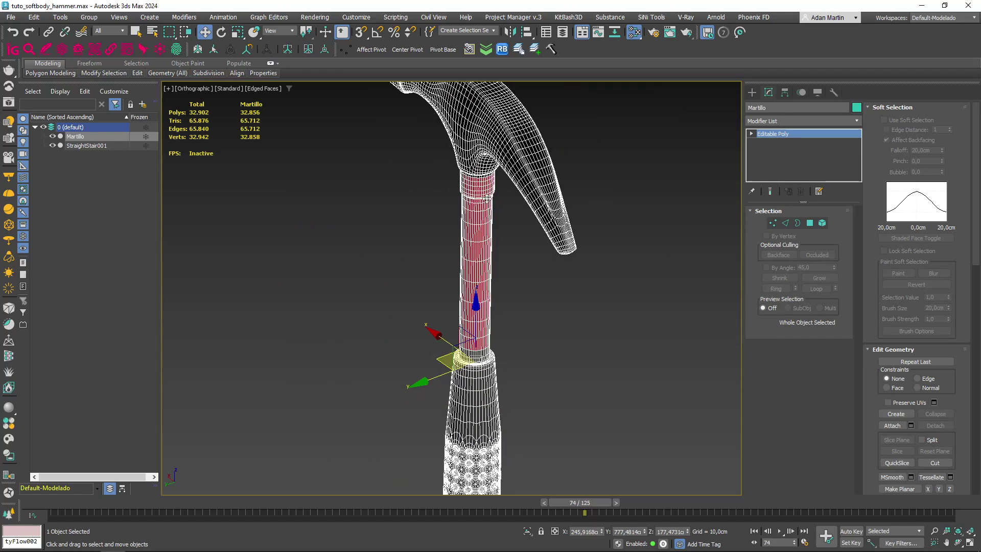
pyautogui.scroll(-3, 481, 322)
pyautogui.scroll(-4, 450, 261)
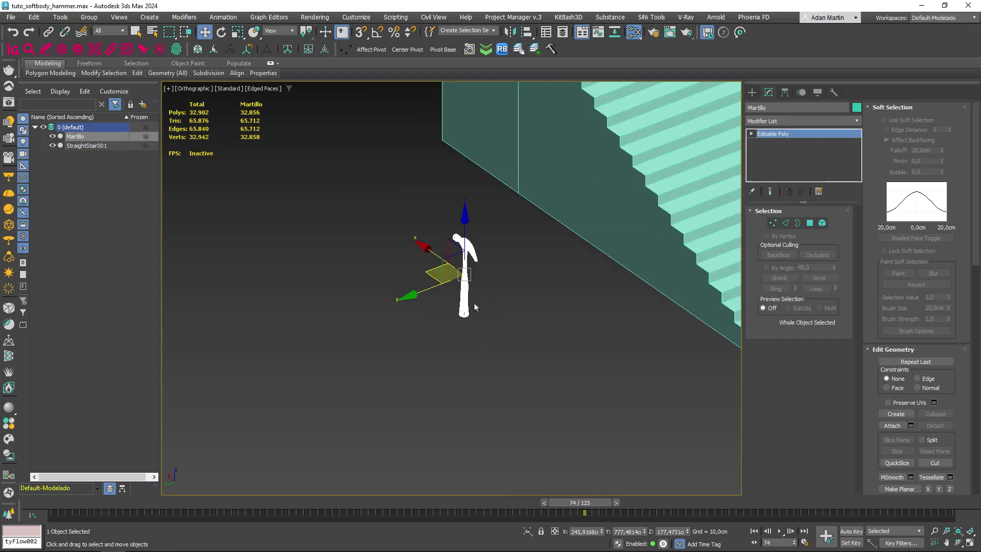
pyautogui.moveTo(515, 310); pyautogui.dragTo(372, 331, button='middle')
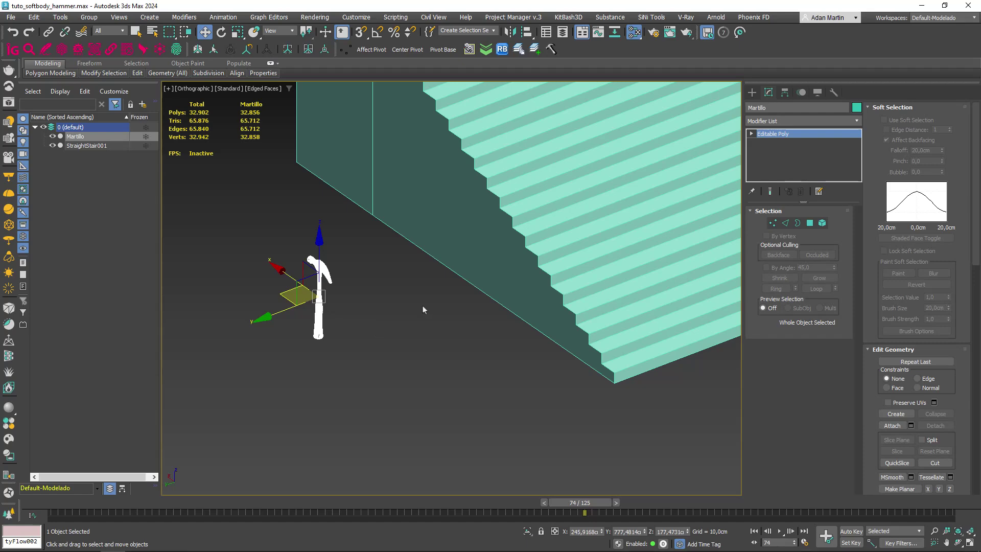
# Constrain the Move gizmo to the XY plane and Shift-drag the hammer to clone it.
pyautogui.scroll(5, 294, 299)
pyautogui.moveTo(294, 299)
pyautogui.keyDown('alt'); pyautogui.mouseDown(button='middle')
pyautogui.moveTo(438, 328)
pyautogui.moveTo(409, 330)
pyautogui.moveTo(431, 306)
pyautogui.mouseUp(button='middle'); pyautogui.keyUp('alt')
pyautogui.scroll(-3, 491, 334)
pyautogui.scroll(4, 431, 305)
pyautogui.scroll(-3, 439, 282)
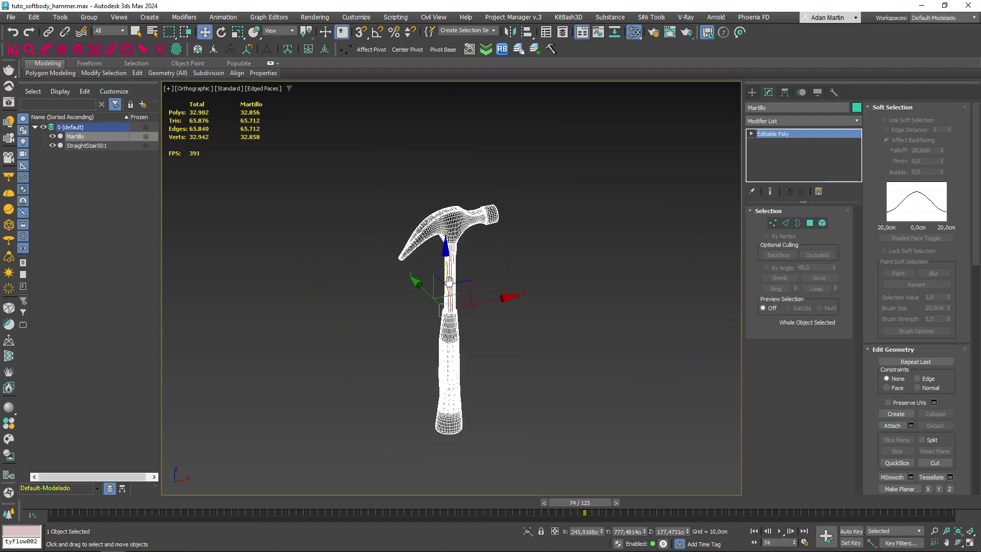
pyautogui.scroll(2, 448, 281)
pyautogui.click(452, 300)
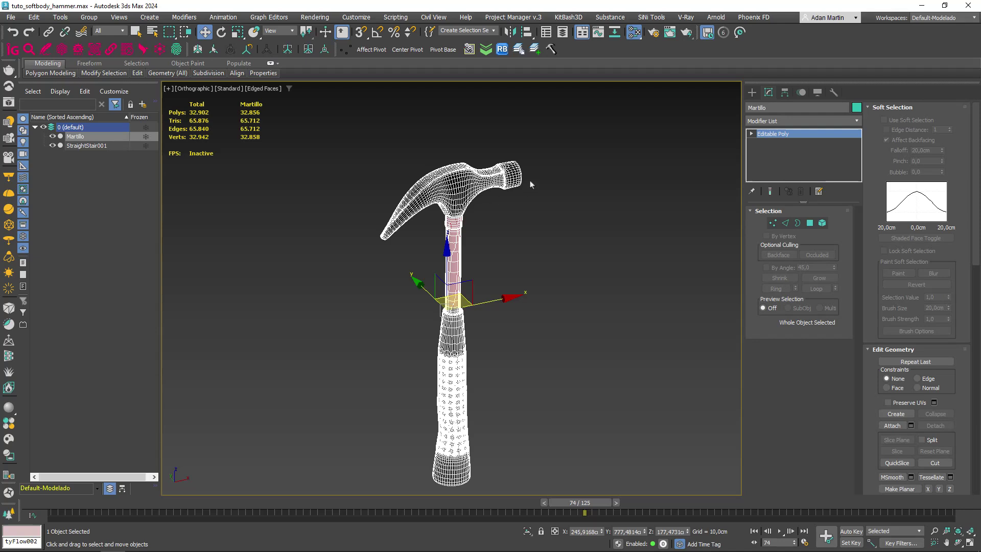
pyautogui.scroll(-5, 506, 362)
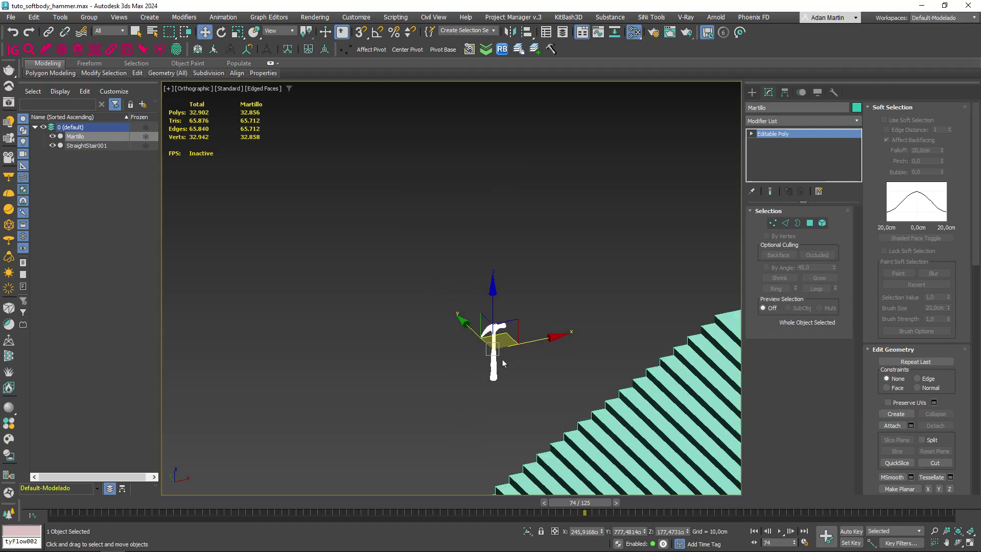
pyautogui.moveTo(507, 362)
pyautogui.keyDown('alt'); pyautogui.mouseDown(button='middle')
pyautogui.moveTo(514, 315)
pyautogui.moveTo(490, 297)
pyautogui.mouseUp(button='middle'); pyautogui.keyUp('alt')
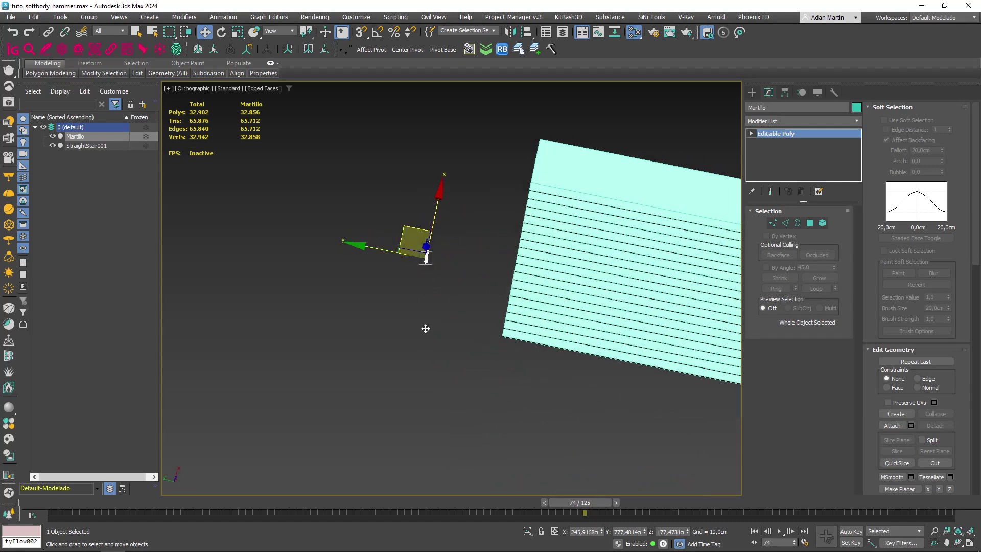
pyautogui.keyDown('shift'); pyautogui.moveTo(432, 258); pyautogui.dragTo(436, 350); pyautogui.keyUp('shift')
# Confirm the clone as Martillo001 and isolate it with Alt+Q.
pyautogui.click(488, 323)
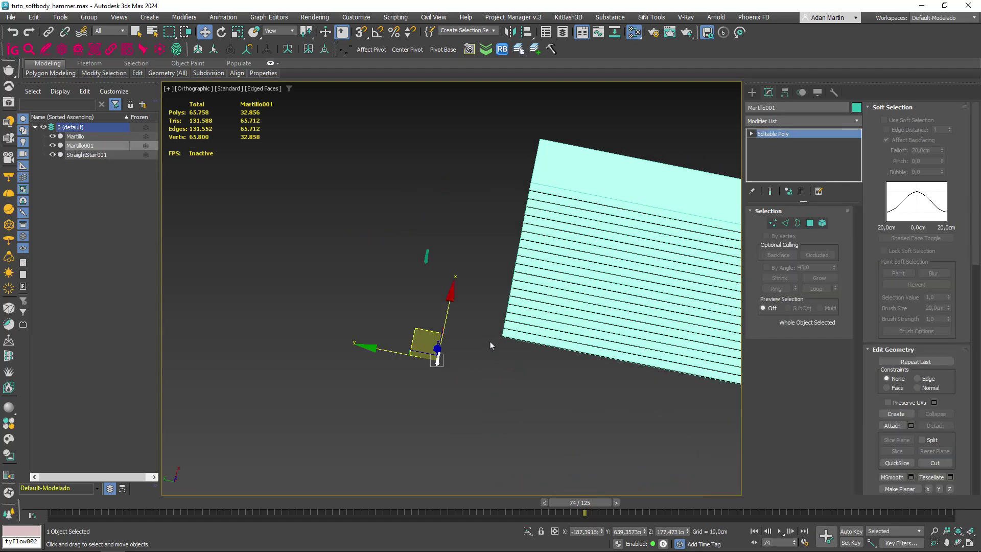
pyautogui.hotkey('alt', 'q')
pyautogui.moveTo(479, 320)
pyautogui.keyDown('alt'); pyautogui.mouseDown(button='middle')
pyautogui.moveTo(424, 300)
pyautogui.moveTo(442, 306)
pyautogui.mouseUp(button='middle'); pyautogui.keyUp('alt')
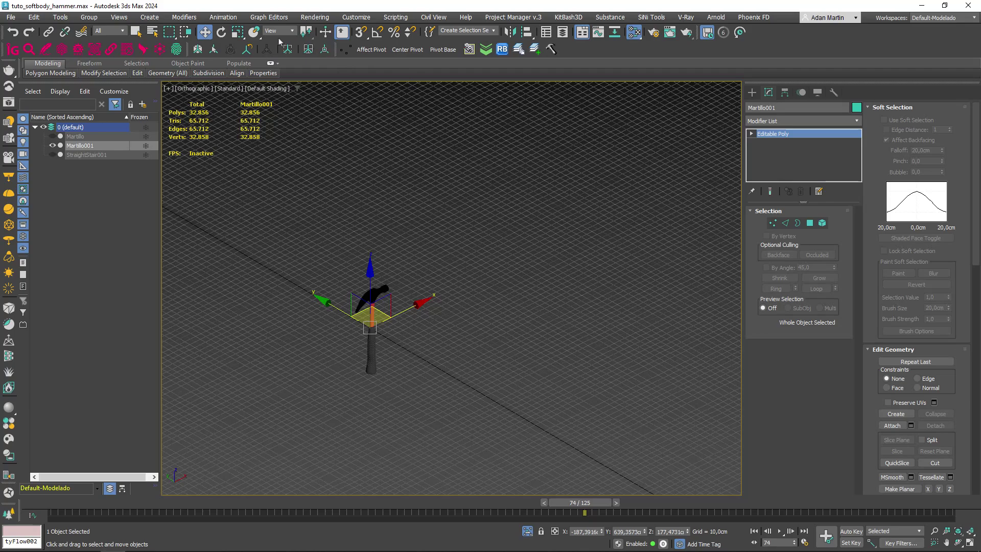
# Zero Martillo001's Transform Type-In X and Y coordinates to place it at the world origin.
pyautogui.rightClick(206, 33)
pyautogui.rightClick(609, 152)
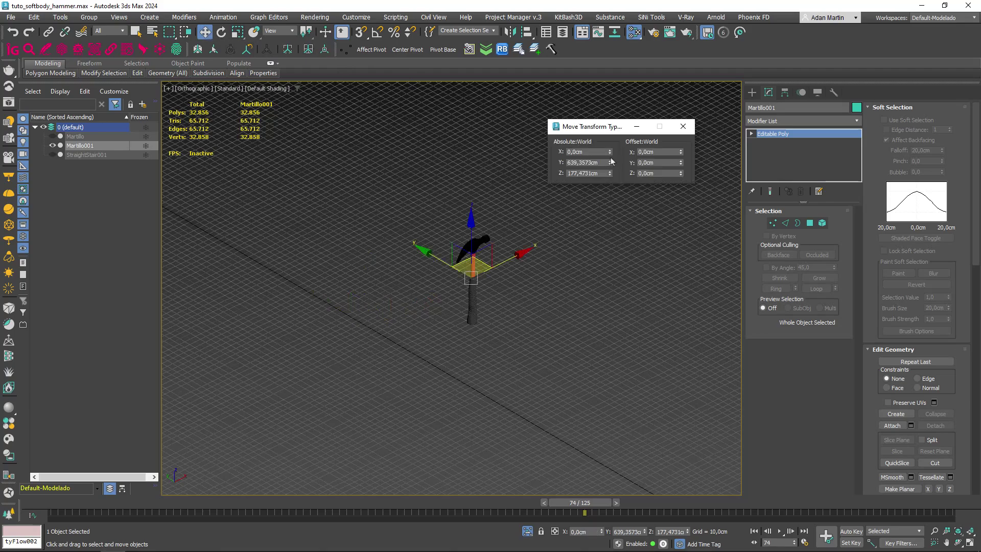
pyautogui.rightClick(610, 173)
pyautogui.click(683, 127)
pyautogui.moveTo(588, 393); pyautogui.dragTo(443, 144, button='middle')
pyautogui.scroll(5, 445, 174)
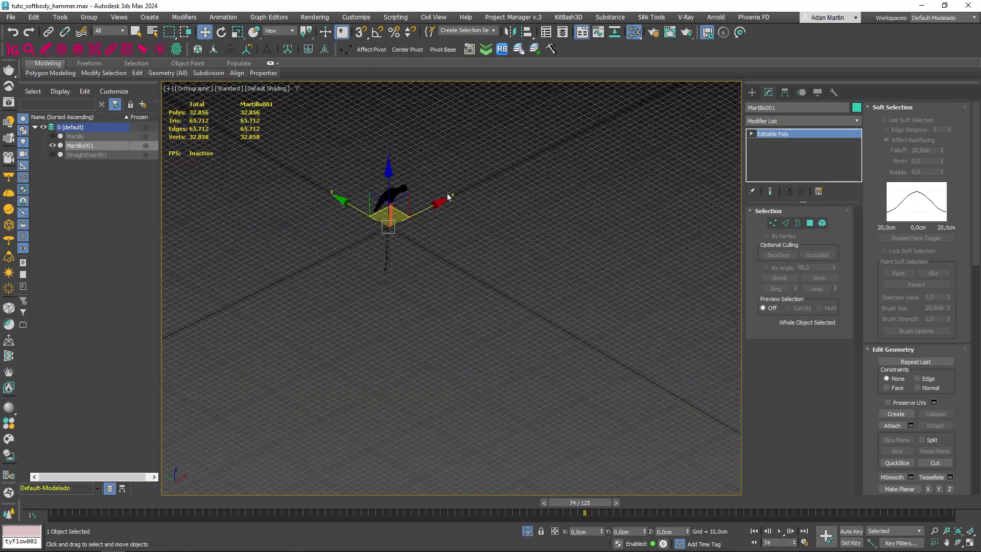
pyautogui.moveTo(447, 193)
pyautogui.keyDown('alt'); pyautogui.mouseDown(button='middle')
pyautogui.moveTo(478, 284)
pyautogui.moveTo(499, 304)
pyautogui.mouseUp(button='middle'); pyautogui.keyUp('alt')
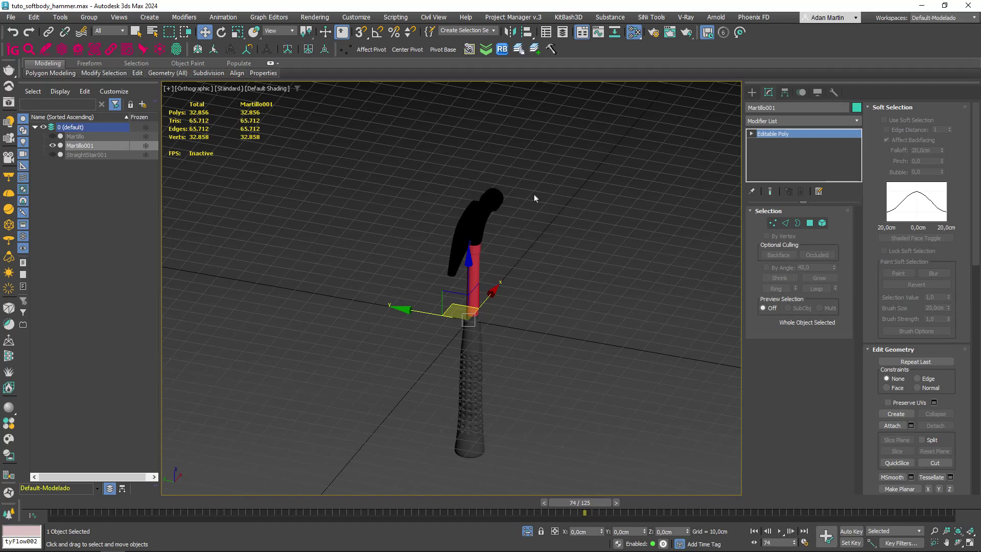
# Create a tyFlow object from Standard Primitives beside the hammer.
pyautogui.click(752, 92)
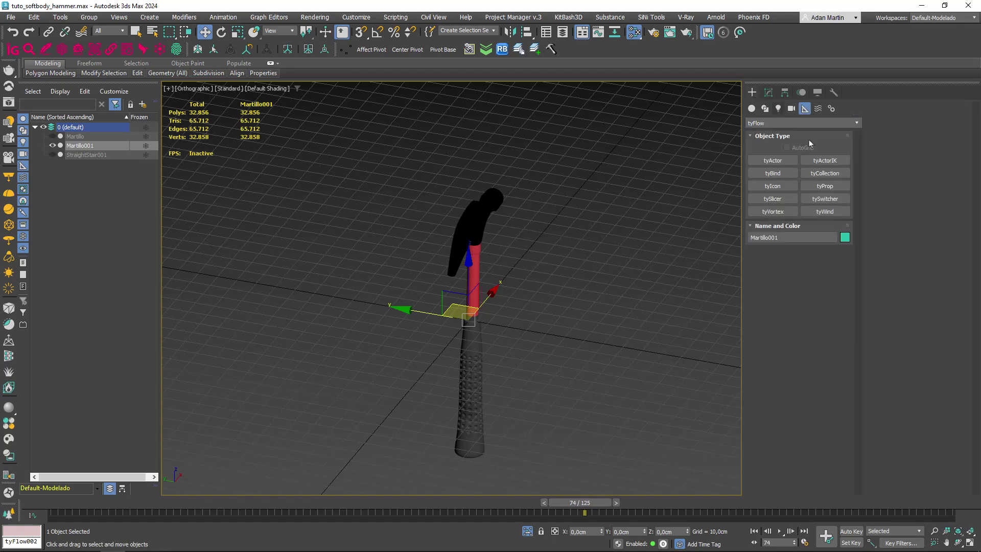
pyautogui.click(752, 108)
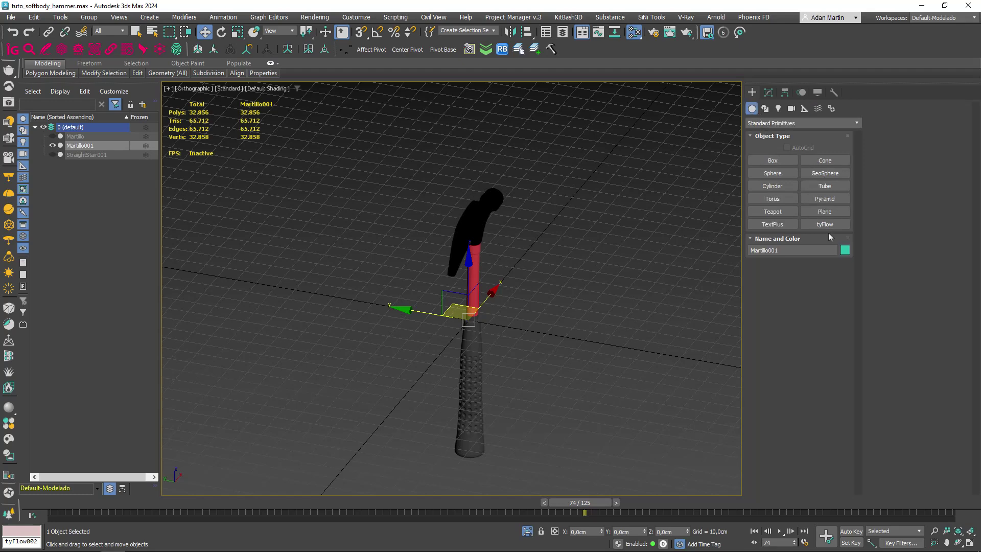
pyautogui.click(825, 224)
pyautogui.moveTo(598, 356); pyautogui.dragTo(493, 333, button='middle')
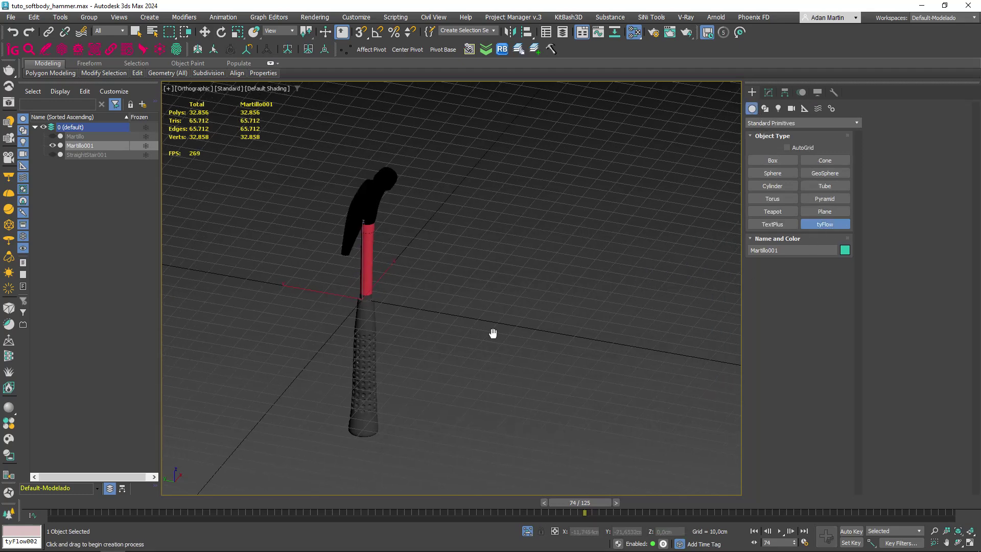
pyautogui.click(460, 319)
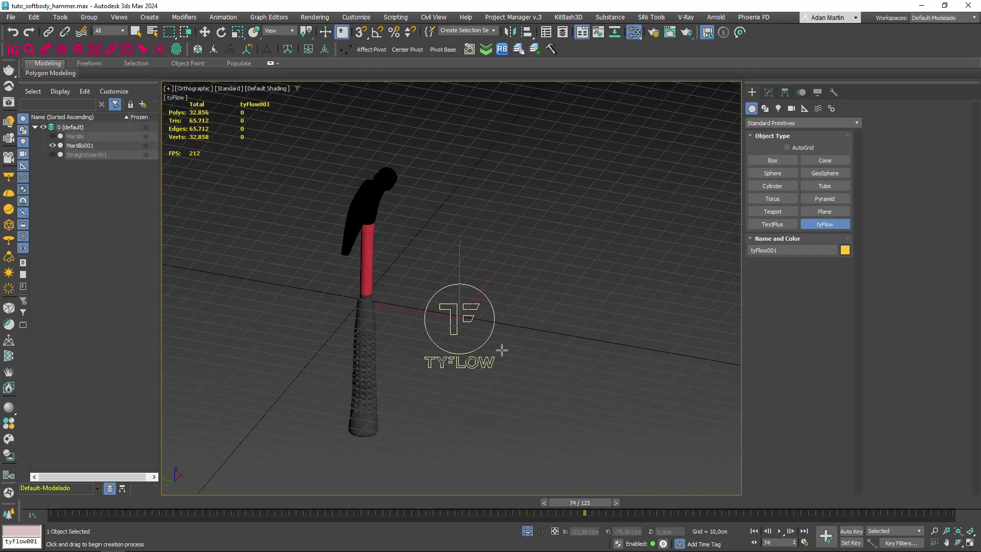
# Align the tyFlow object to Martillo001 and show its settings in the Modify panel.
pyautogui.click(510, 32)
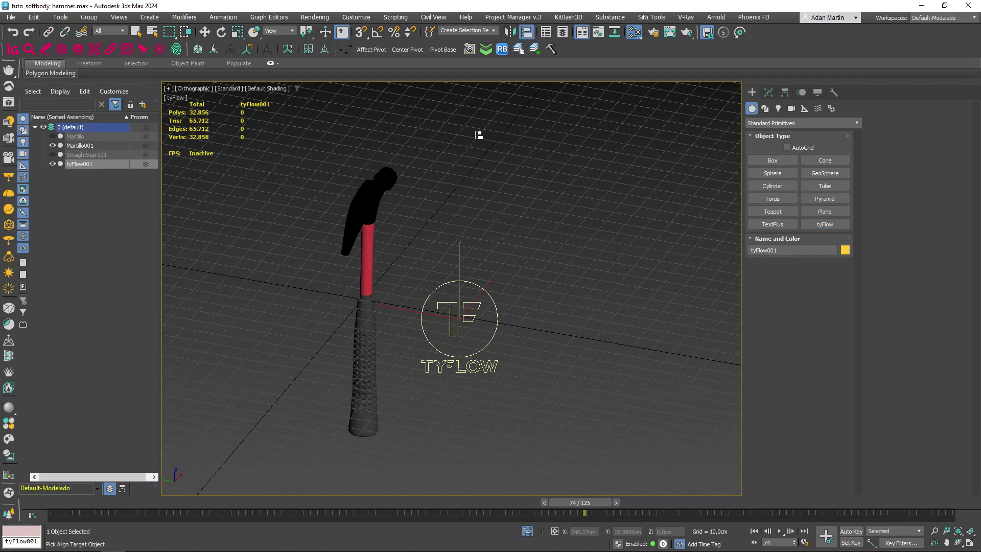
pyautogui.click(379, 279)
pyautogui.click(493, 363)
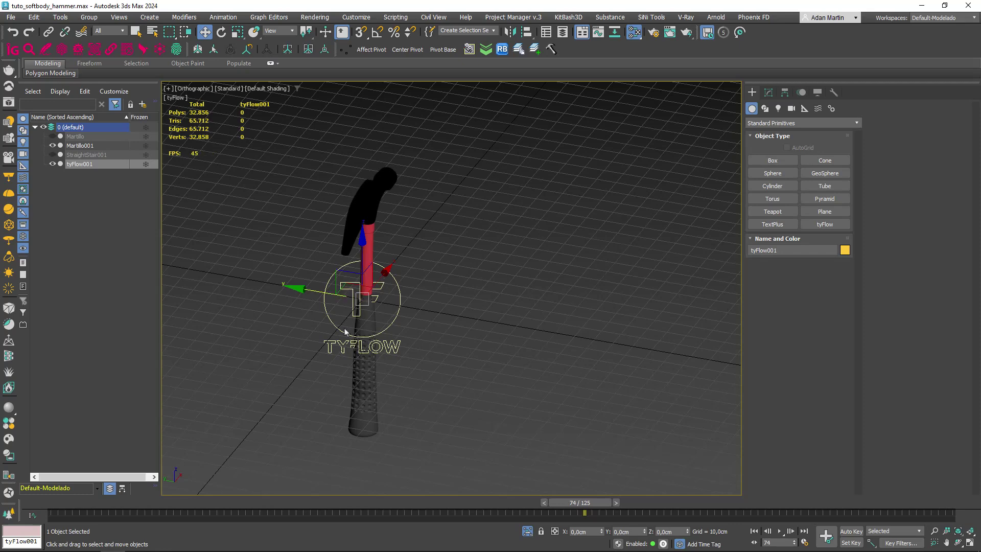
pyautogui.click(767, 93)
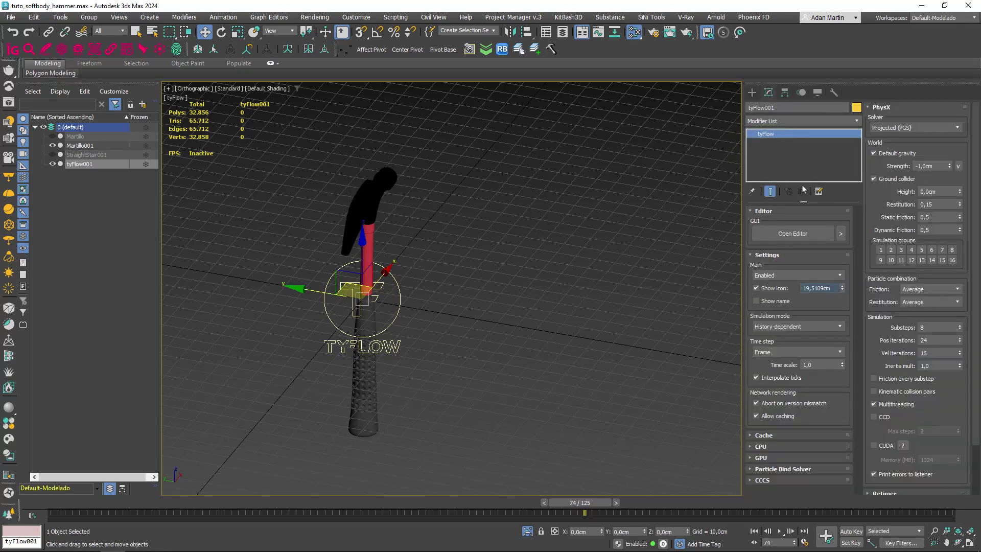
# Add a Birth Objects operator to Event_001 with the hammer copy as its source.
pyautogui.click(792, 233)
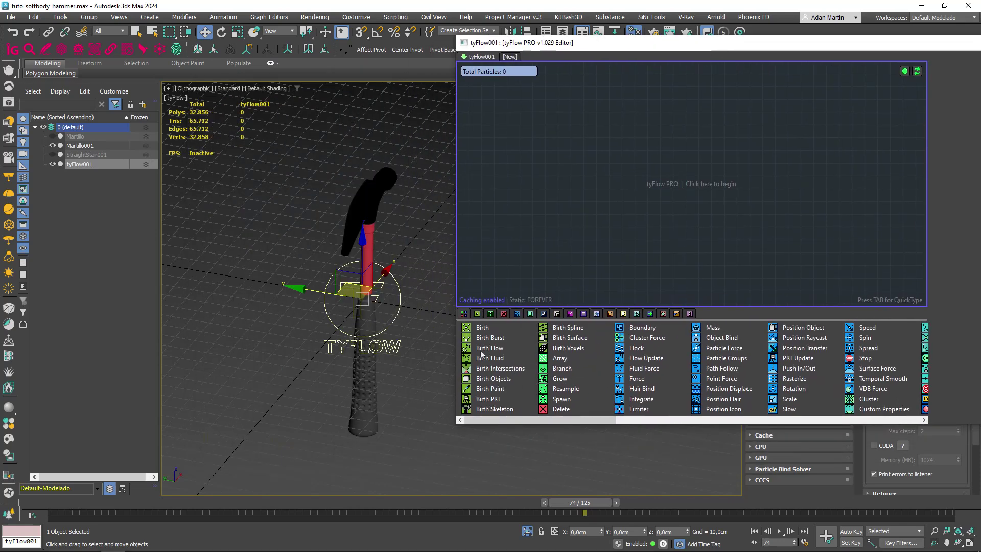
pyautogui.click(493, 378)
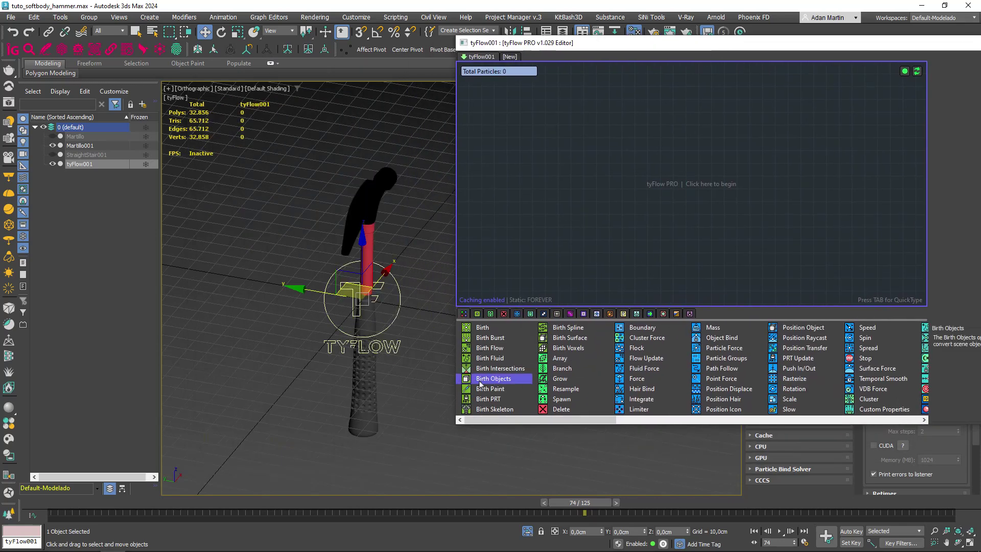
pyautogui.moveTo(483, 378); pyautogui.dragTo(587, 186)
pyautogui.click(883, 175)
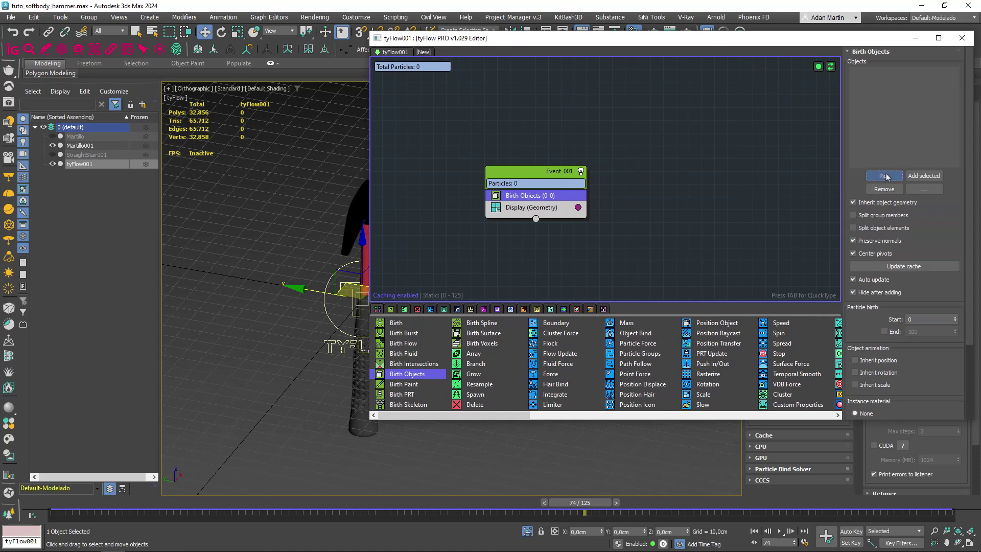
pyautogui.click(362, 213)
# Insert a Tets operator into Event_001 between Birth Objects and Display.
pyautogui.moveTo(340, 238)
pyautogui.mouseDown(button='middle')
pyautogui.moveTo(217, 254)
pyautogui.moveTo(260, 256)
pyautogui.moveTo(285, 231)
pyautogui.mouseUp(button='middle')
pyautogui.scroll(3, 245, 255)
pyautogui.press('F4')
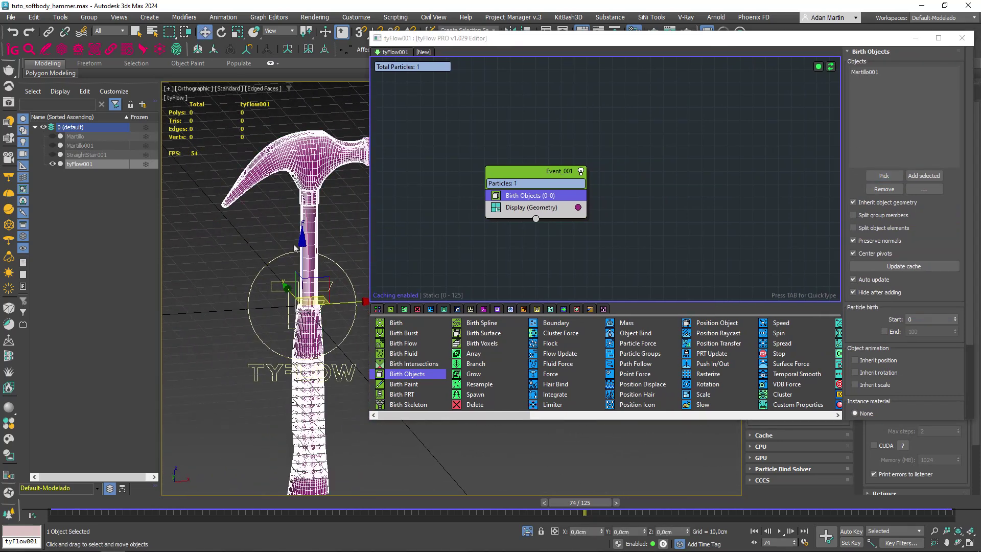
pyautogui.moveTo(546, 177); pyautogui.dragTo(612, 143)
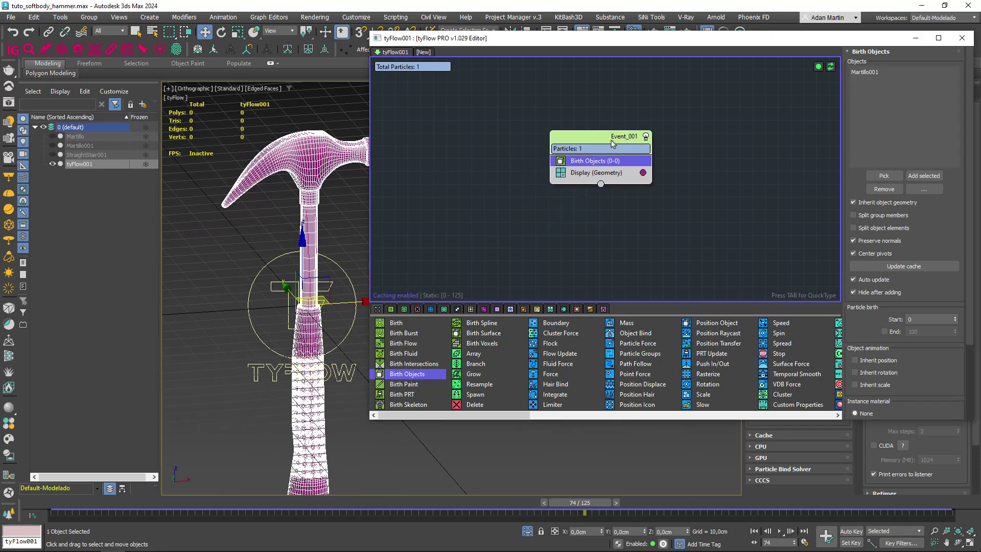
pyautogui.moveTo(542, 416); pyautogui.dragTo(620, 414)
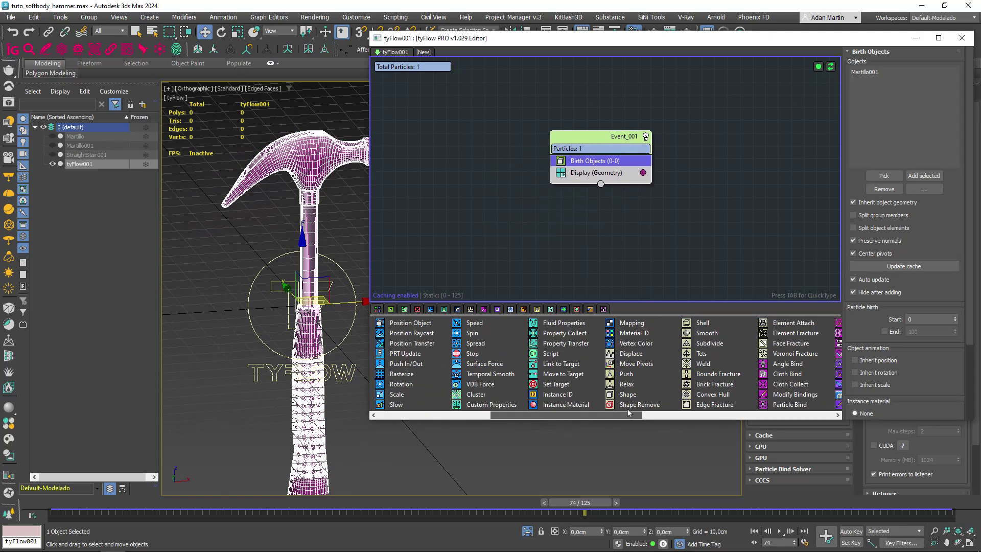
pyautogui.moveTo(702, 354); pyautogui.dragTo(605, 173)
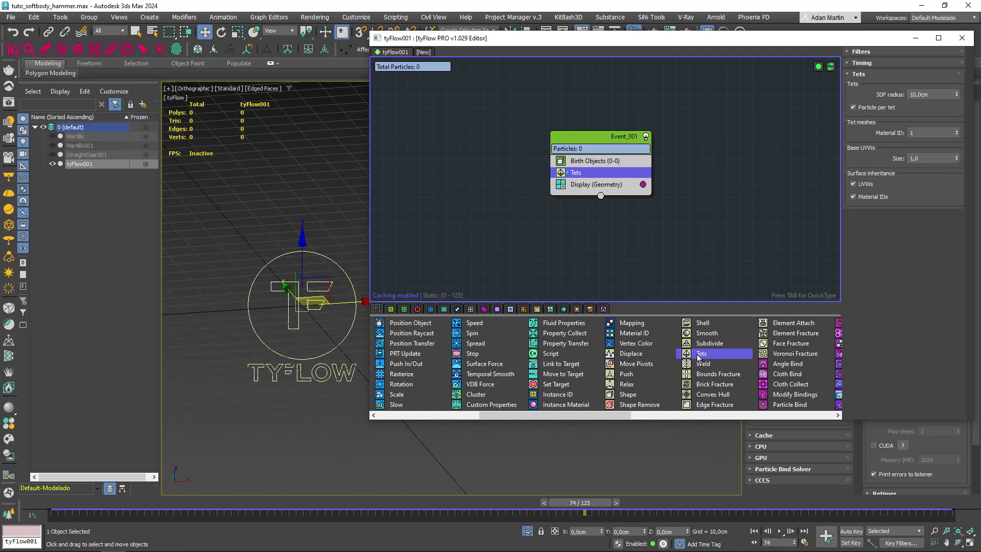
# Lower the Tets SDF radius to 3, then to 2,5cm, giving 4062 tetrahedral particles.
pyautogui.doubleClick(938, 91)
pyautogui.write('3')
pyautogui.press('Return')
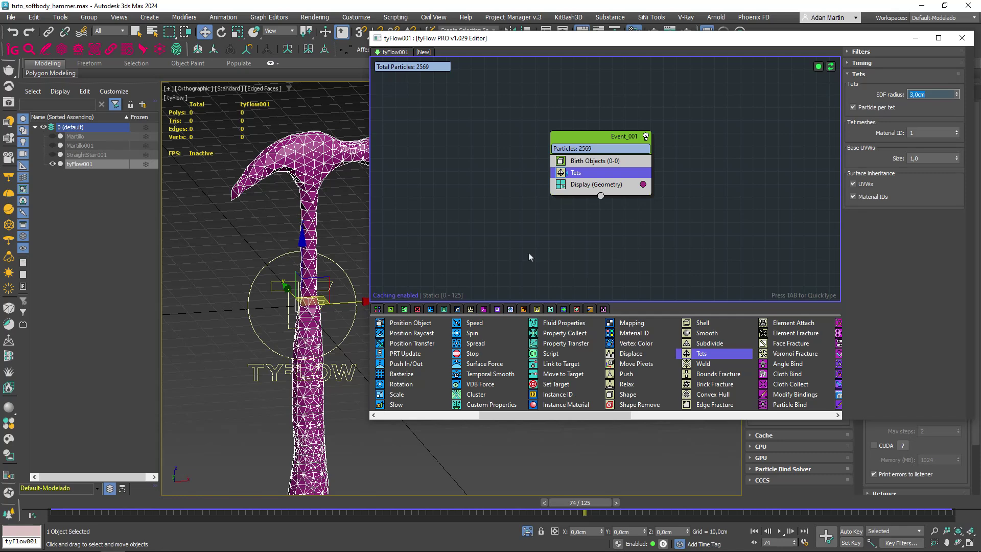
pyautogui.scroll(-3, 276, 296)
pyautogui.keyDown('alt'); pyautogui.moveTo(275, 296); pyautogui.dragTo(296, 278, button='middle'); pyautogui.keyUp('alt')
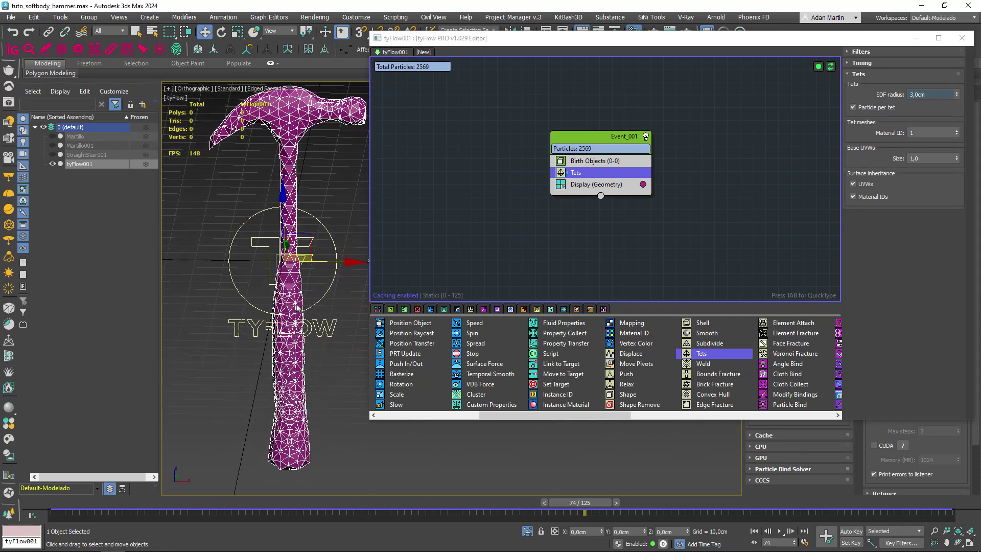
pyautogui.click(940, 93)
pyautogui.write('2,')
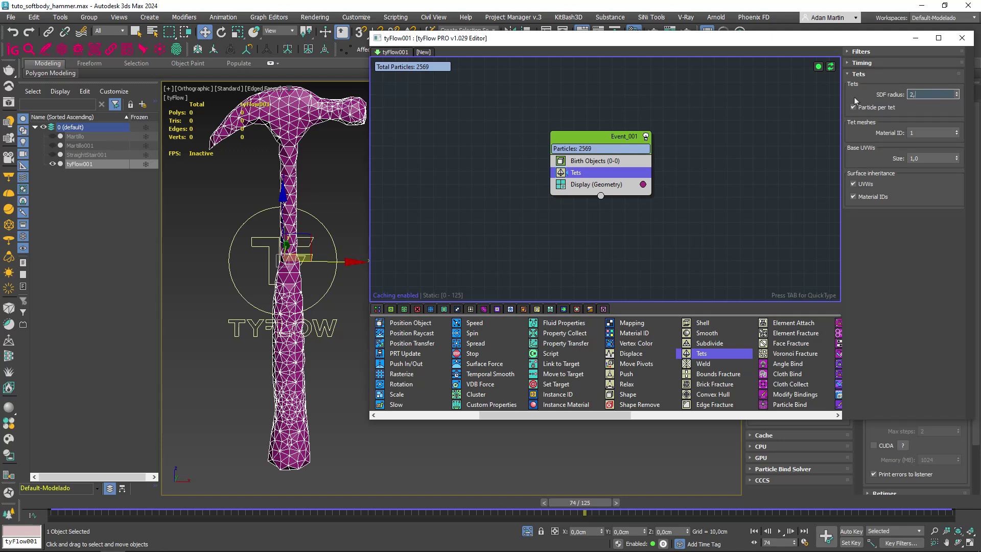
pyautogui.write('5')
pyautogui.press('Return')
pyautogui.moveTo(290, 282); pyautogui.dragTo(285, 309, button='middle')
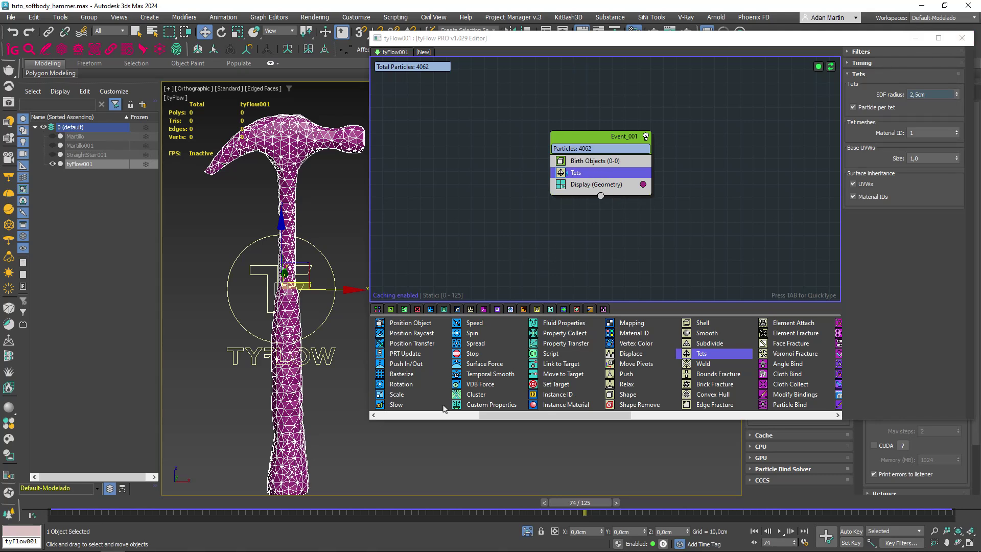
pyautogui.click(400, 415)
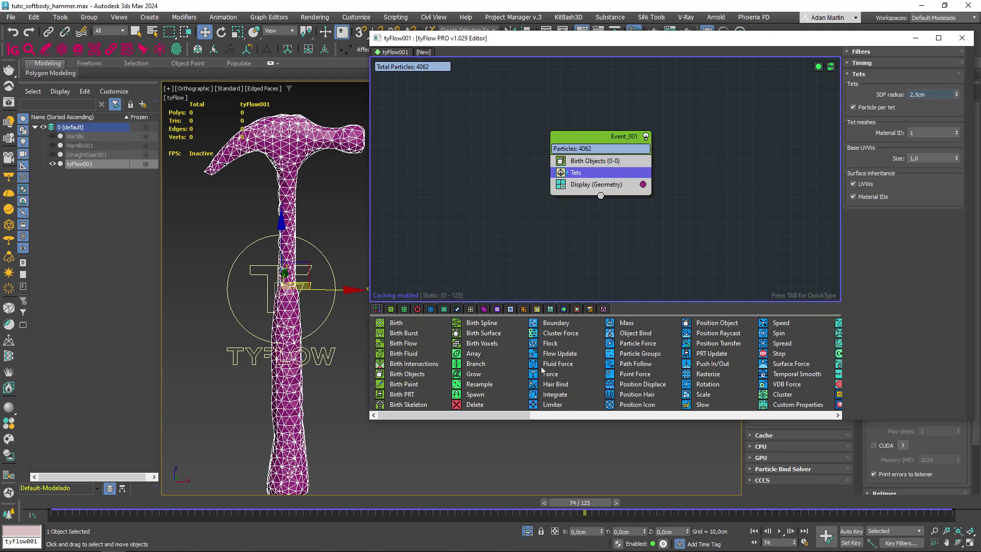
pyautogui.moveTo(550, 373); pyautogui.dragTo(606, 179)
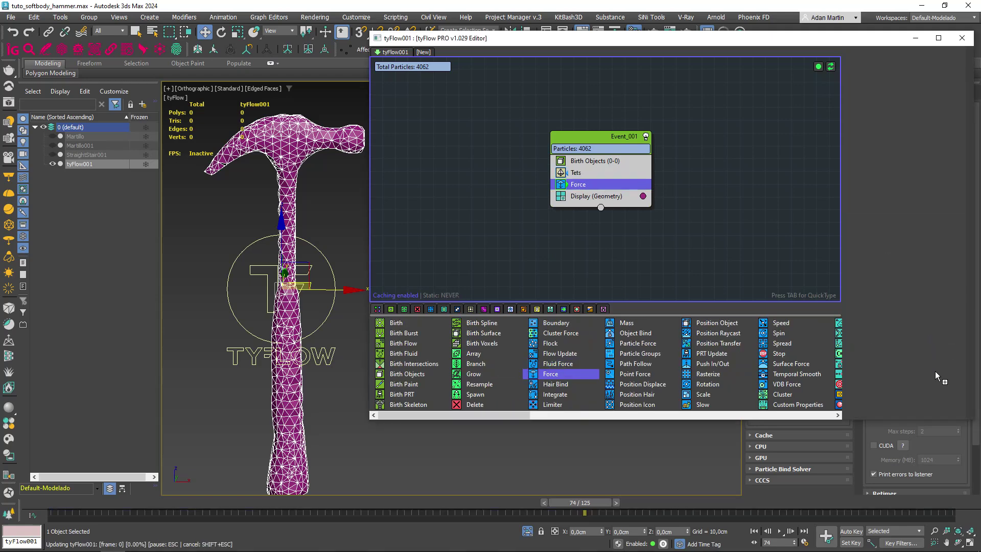
pyautogui.scroll(-3, 946, 265)
pyautogui.click(927, 328)
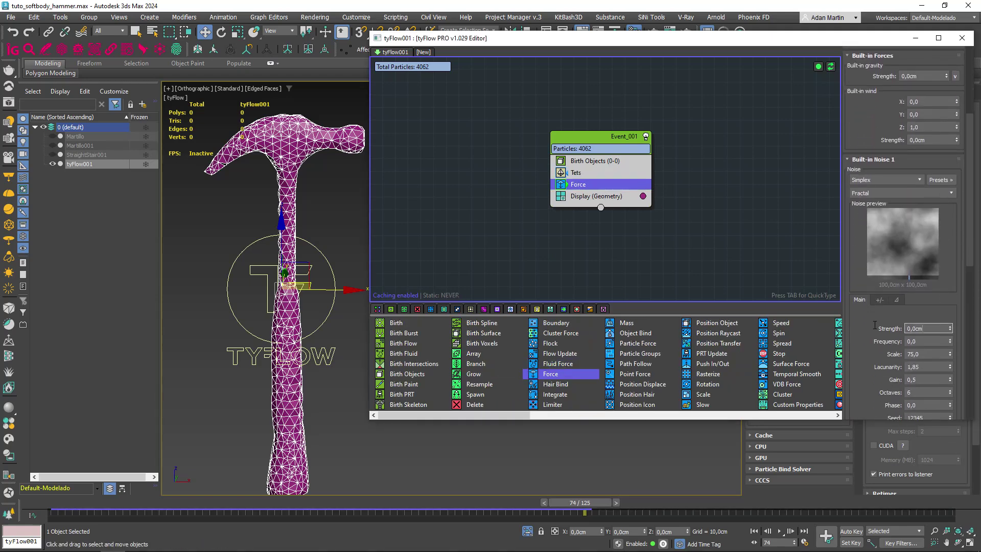
pyautogui.write('2')
pyautogui.press('Return')
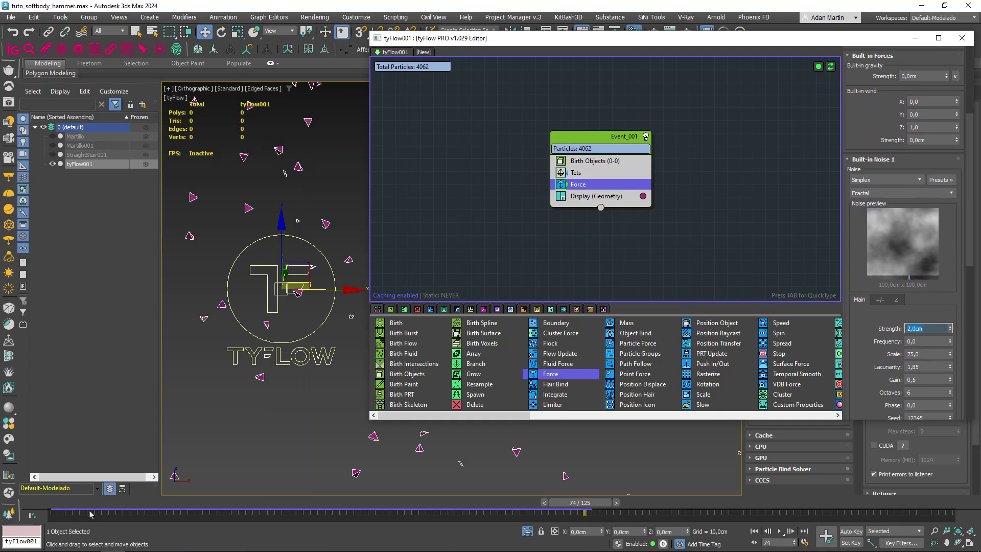
pyautogui.click(14, 507)
pyautogui.moveTo(13, 507); pyautogui.dragTo(125, 503)
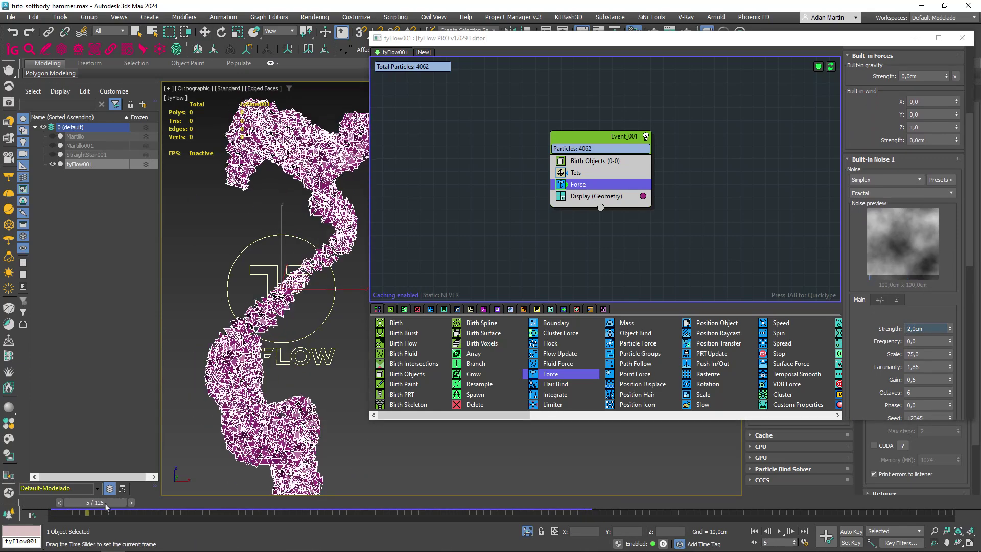
pyautogui.press('w')
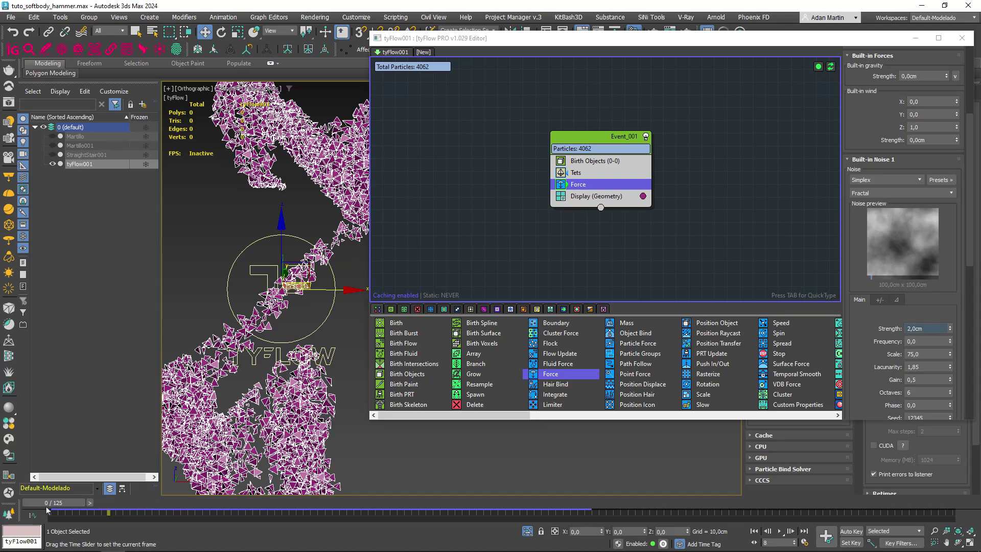
pyautogui.press('Home')
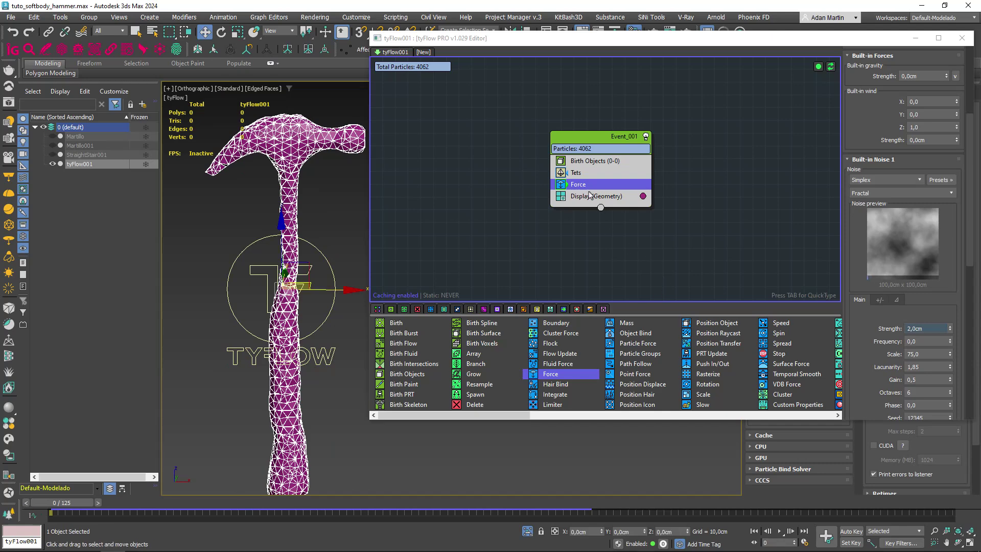
pyautogui.press('Delete')
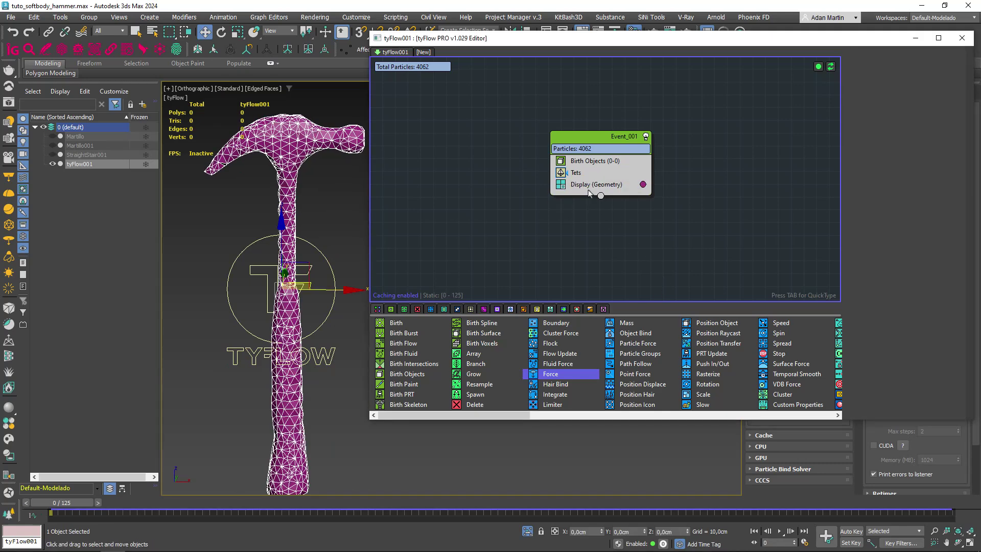
pyautogui.moveTo(603, 137); pyautogui.dragTo(563, 120)
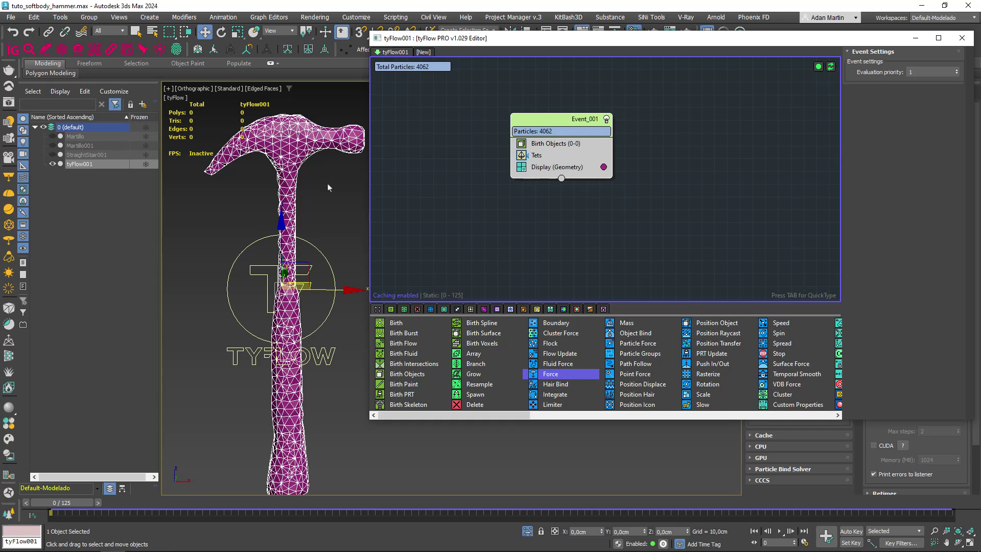
# Add a Cloth Bind (Convert) operator under Tets, yielding 16,248 particles, and close the tyFlow editor.
pyautogui.click(537, 156)
pyautogui.press('Tab')
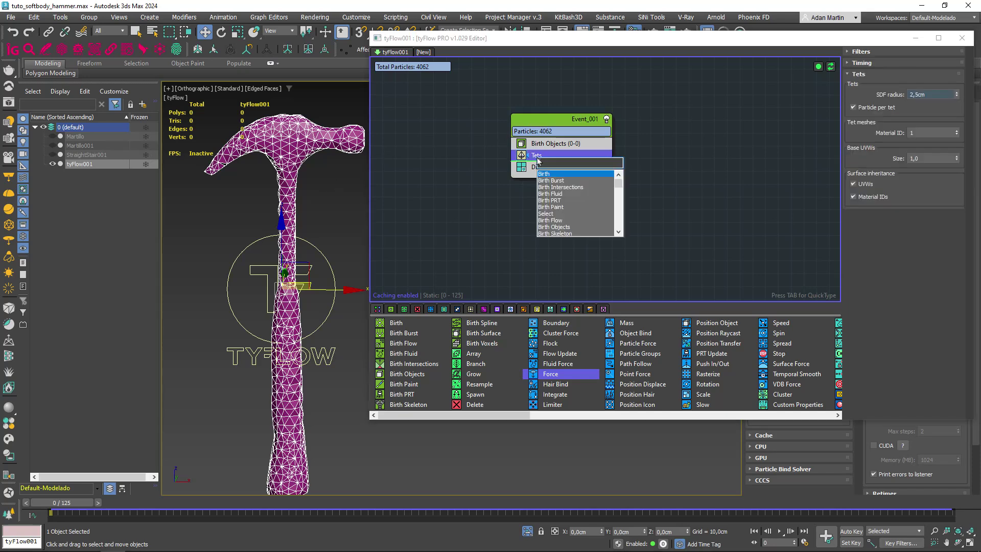
pyautogui.press('Escape')
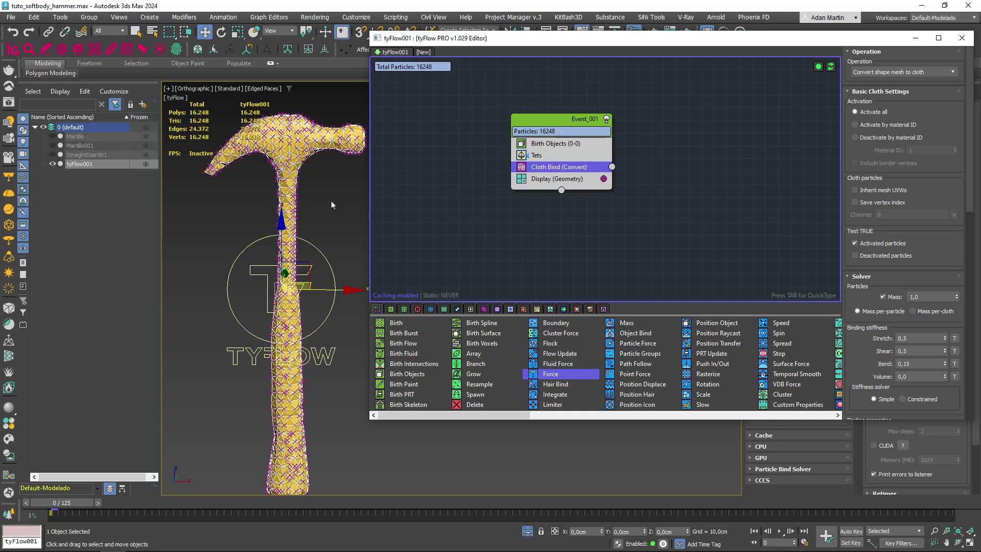
pyautogui.click(961, 41)
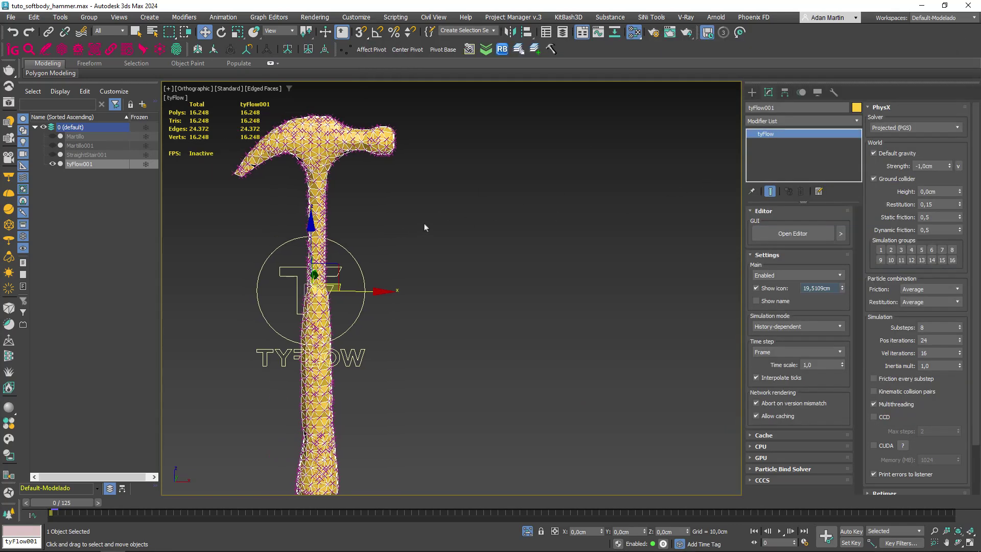
# Add a tyWeld modifier to tyFlow001 with overlapping-face culling turned on.
pyautogui.click(778, 123)
pyautogui.write('tyweld')
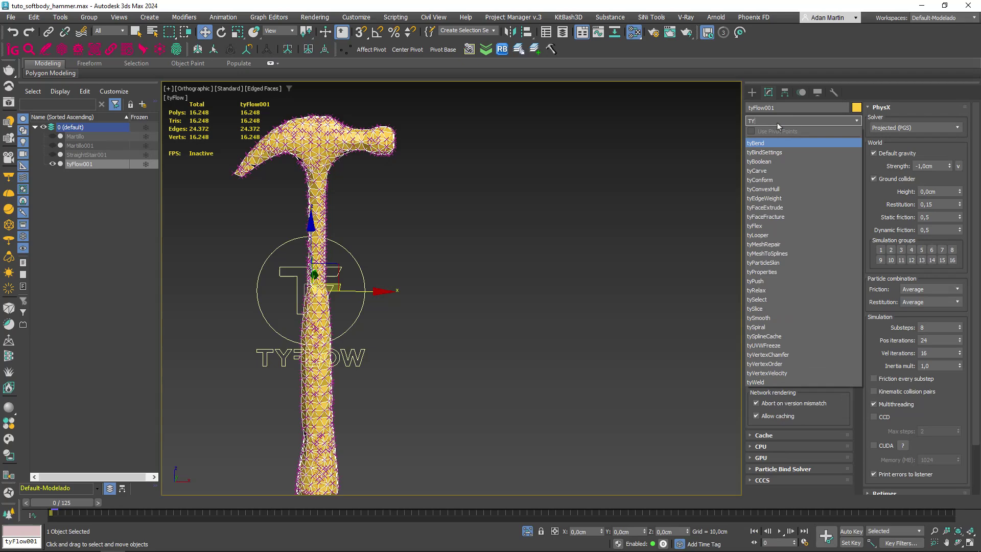
pyautogui.press('Return')
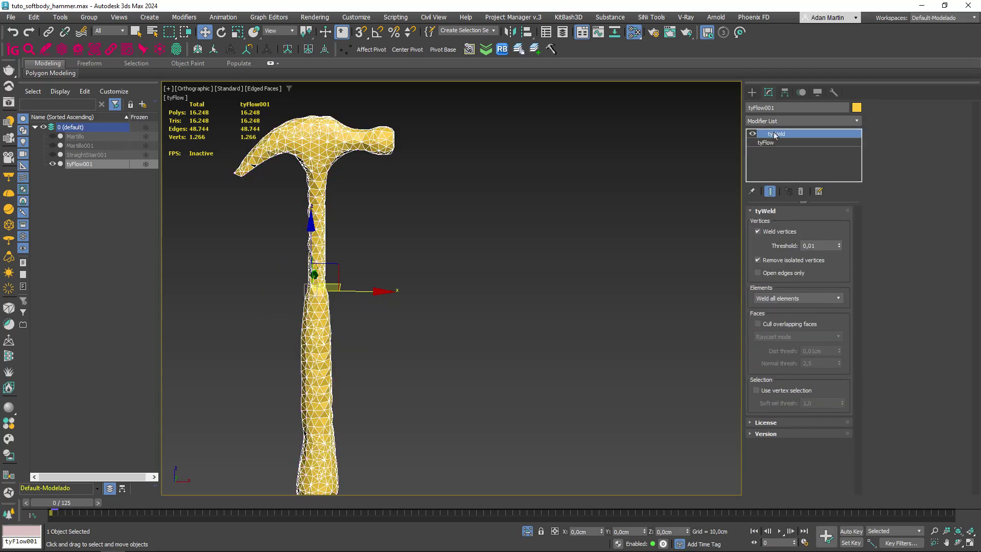
pyautogui.click(758, 324)
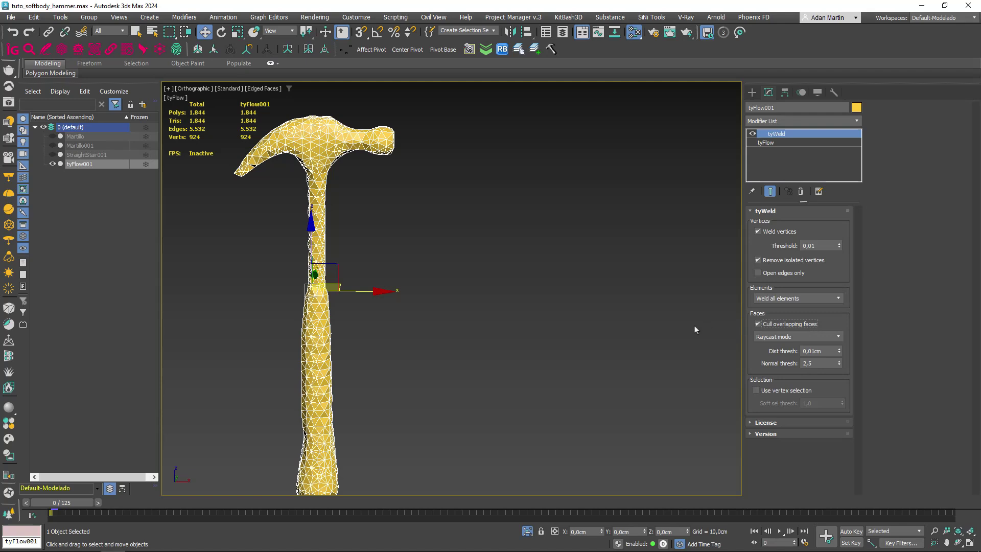
# Compare the welded hammer in wireframe with overlapping-face culling toggled off and back on.
pyautogui.moveTo(357, 289); pyautogui.dragTo(444, 289, button='middle')
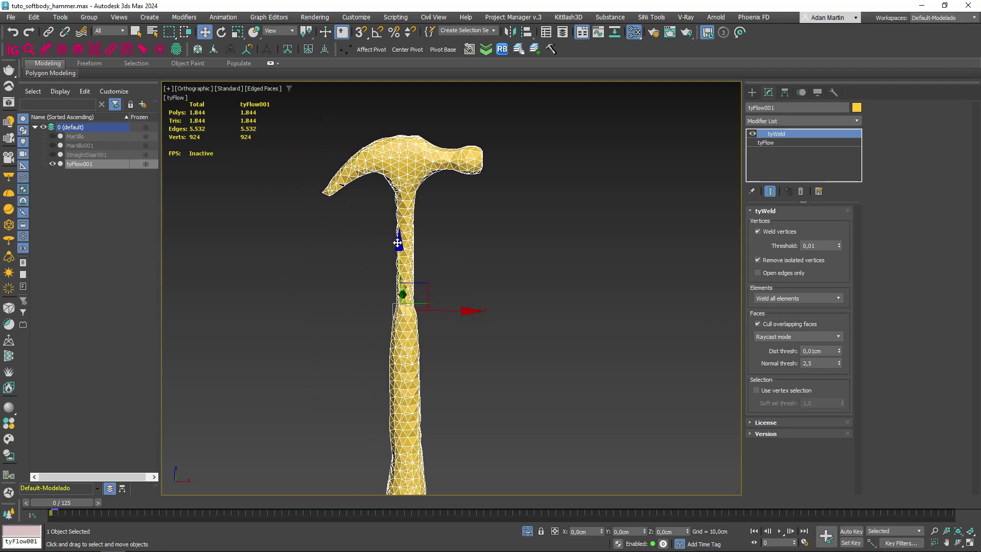
pyautogui.scroll(3, 397, 245)
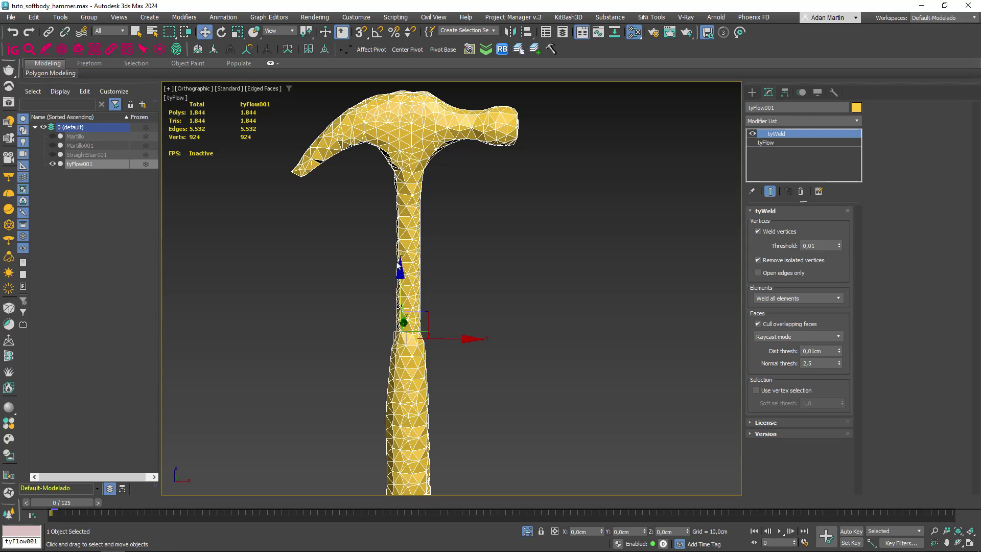
pyautogui.press('F3')
pyautogui.scroll(3, 417, 220)
pyautogui.moveTo(425, 87); pyautogui.dragTo(453, 231, button='middle')
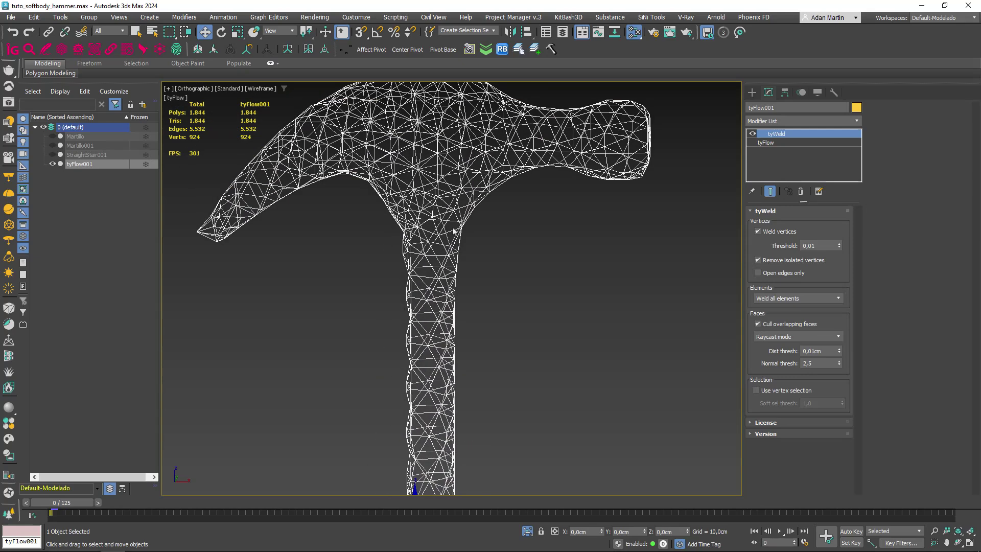
pyautogui.keyDown('alt'); pyautogui.moveTo(442, 228); pyautogui.dragTo(492, 218, button='middle'); pyautogui.keyUp('alt')
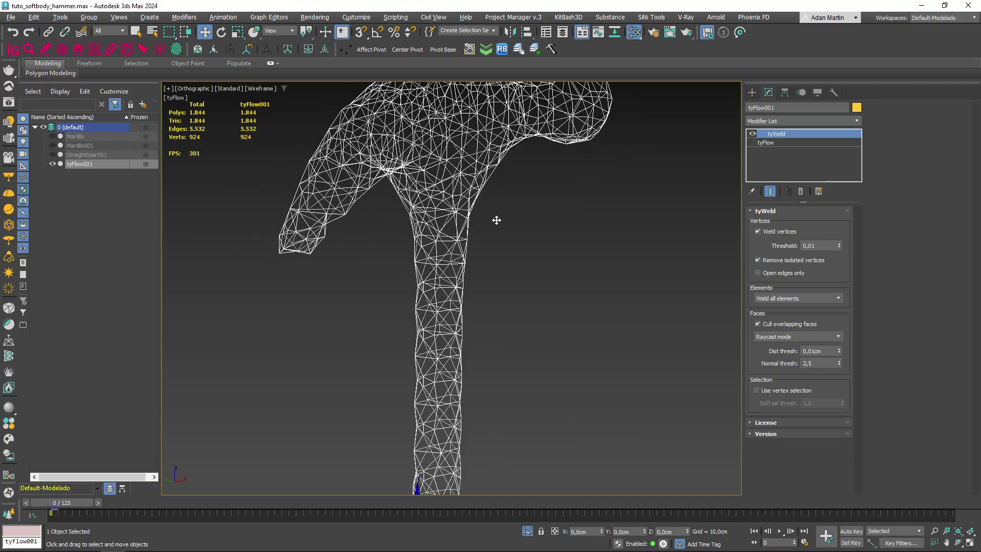
pyautogui.click(758, 322)
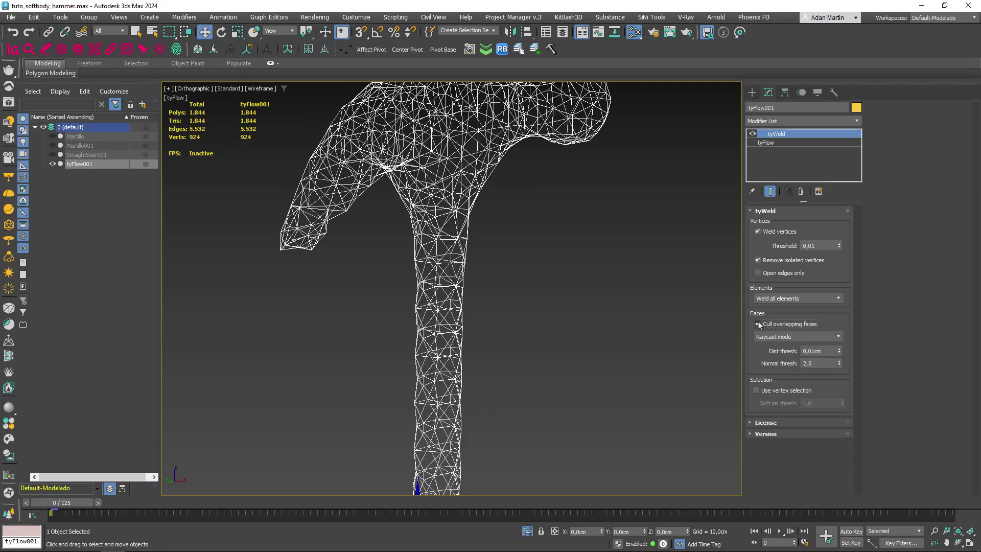
pyautogui.click(758, 322)
pyautogui.click(758, 324)
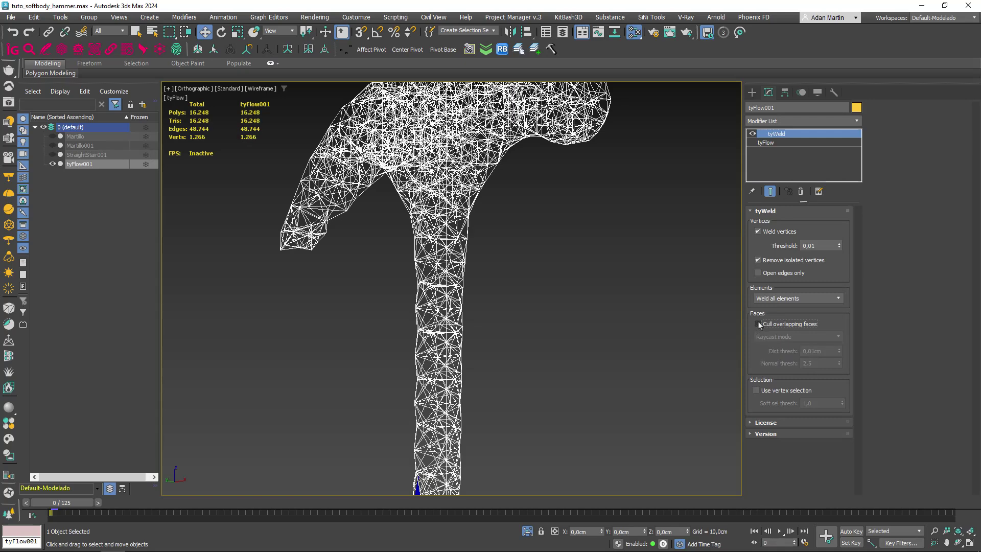
pyautogui.click(758, 323)
# Return to shaded view and Collapse All on the tyWeld stack into an editable mesh.
pyautogui.scroll(-8, 552, 327)
pyautogui.moveTo(551, 327); pyautogui.dragTo(511, 271, button='middle')
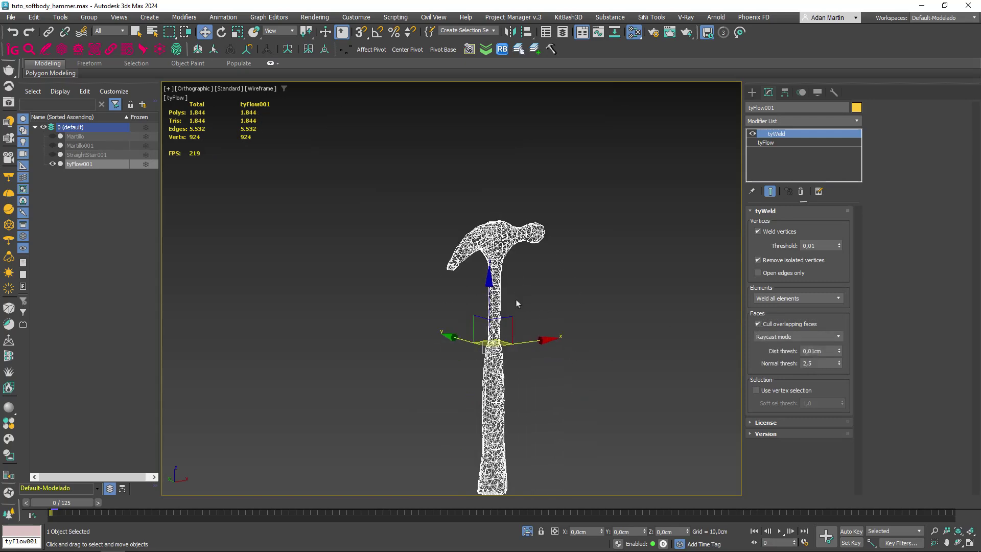
pyautogui.keyDown('alt'); pyautogui.moveTo(506, 362); pyautogui.dragTo(491, 300, button='middle'); pyautogui.keyUp('alt')
pyautogui.press('F3')
pyautogui.scroll(2, 492, 300)
pyautogui.scroll(-2, 491, 300)
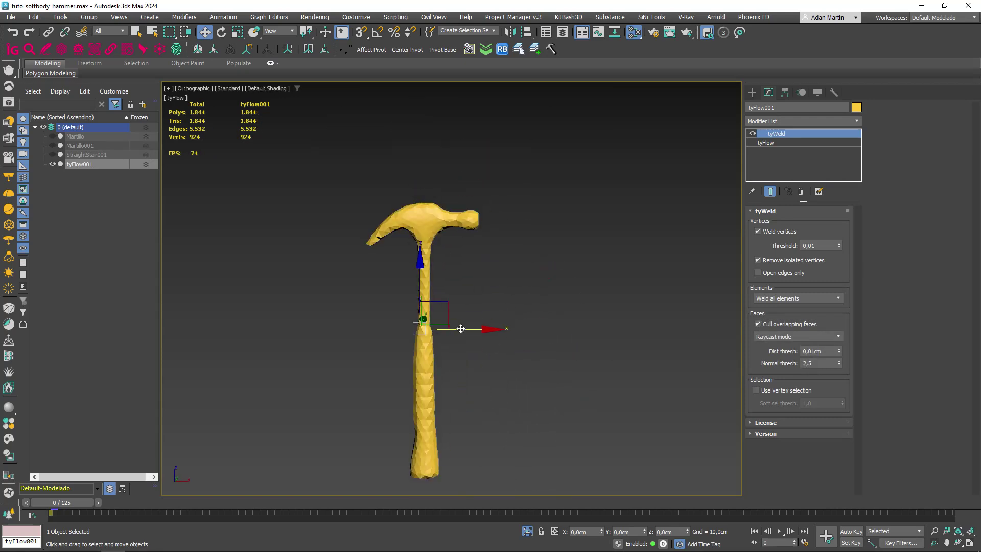
pyautogui.rightClick(778, 132)
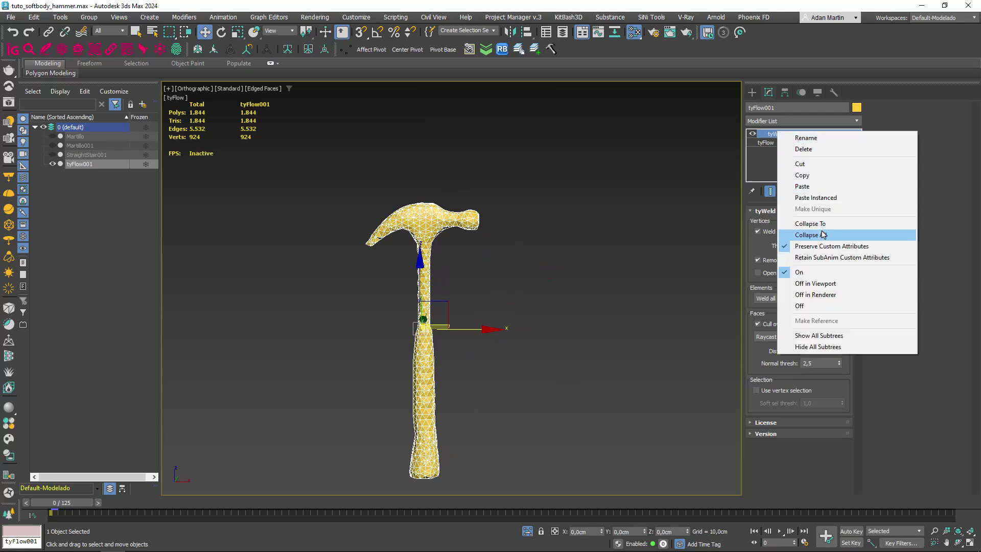
pyautogui.click(822, 225)
# Confirm the collapse and convert tyFlow001 to a 1,844-polygon Editable Poly.
pyautogui.click(538, 323)
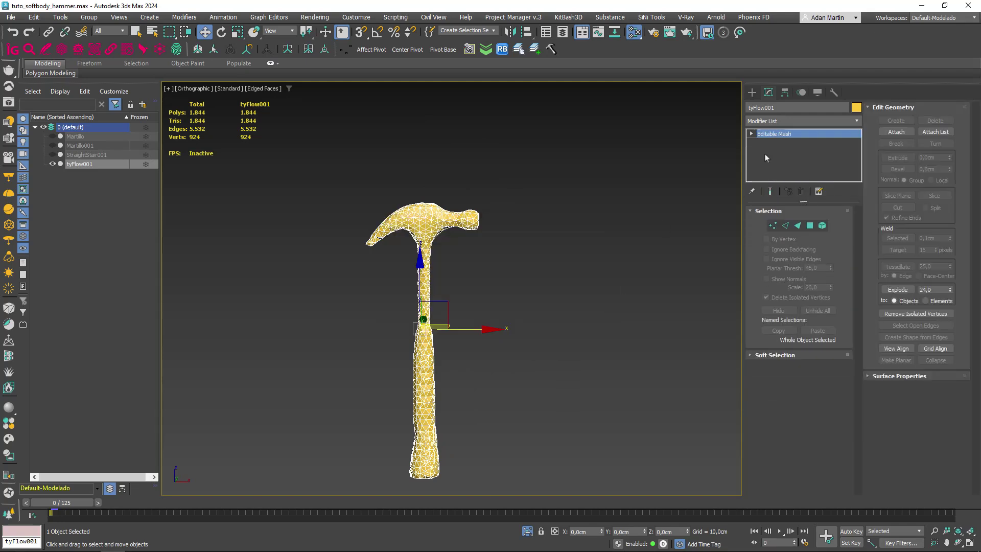
pyautogui.rightClick(776, 134)
pyautogui.click(813, 211)
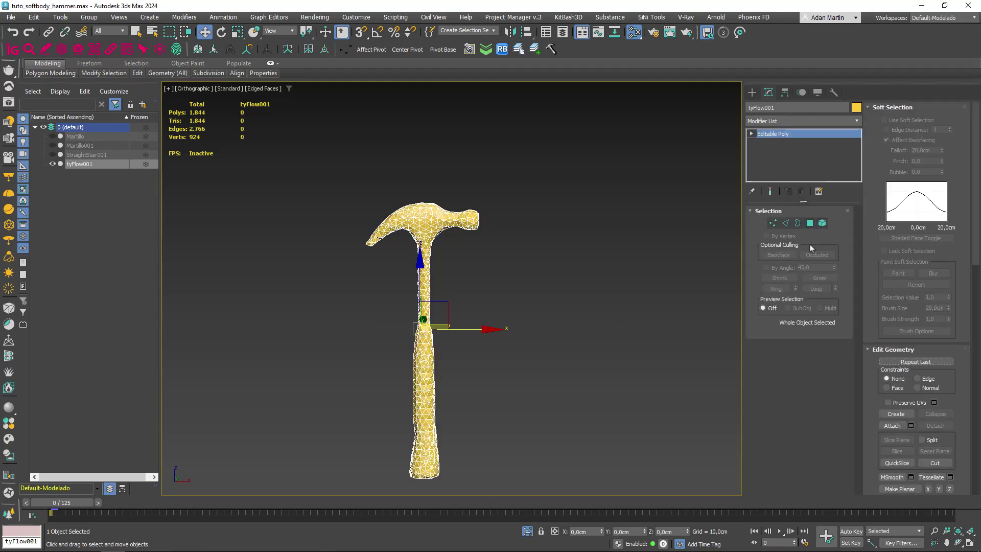
pyautogui.scroll(5, 429, 232)
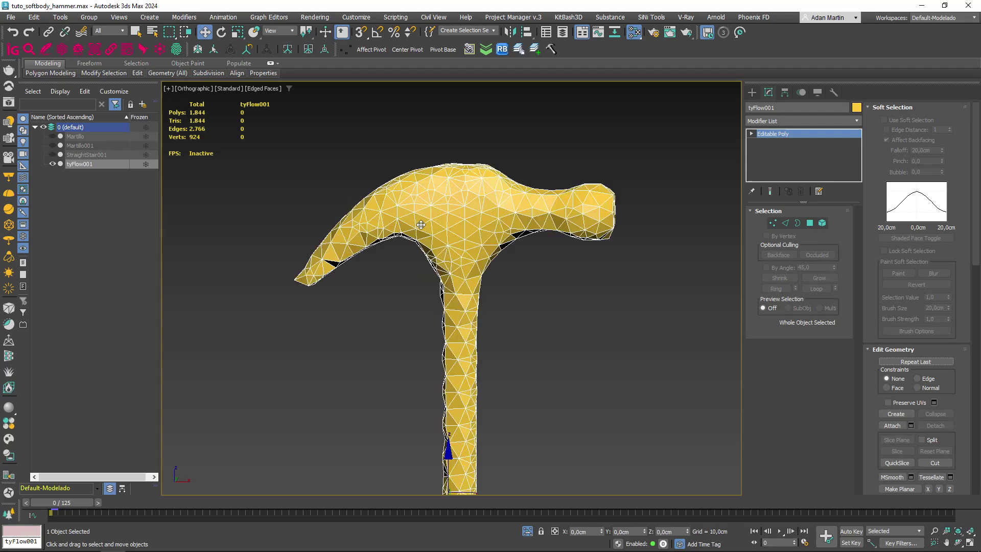
pyautogui.scroll(5, 422, 225)
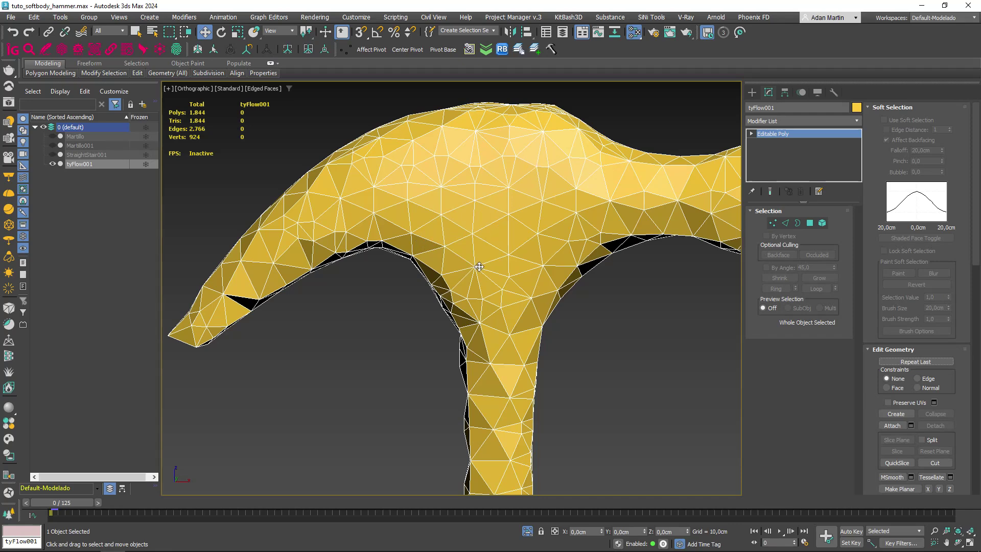
# Exit Isolate Selection so the original hammer and stairs show again.
pyautogui.scroll(-8, 477, 267)
pyautogui.moveTo(483, 339)
pyautogui.mouseDown(button='middle')
pyautogui.moveTo(401, 305)
pyautogui.moveTo(489, 333)
pyautogui.moveTo(419, 303)
pyautogui.mouseUp(button='middle')
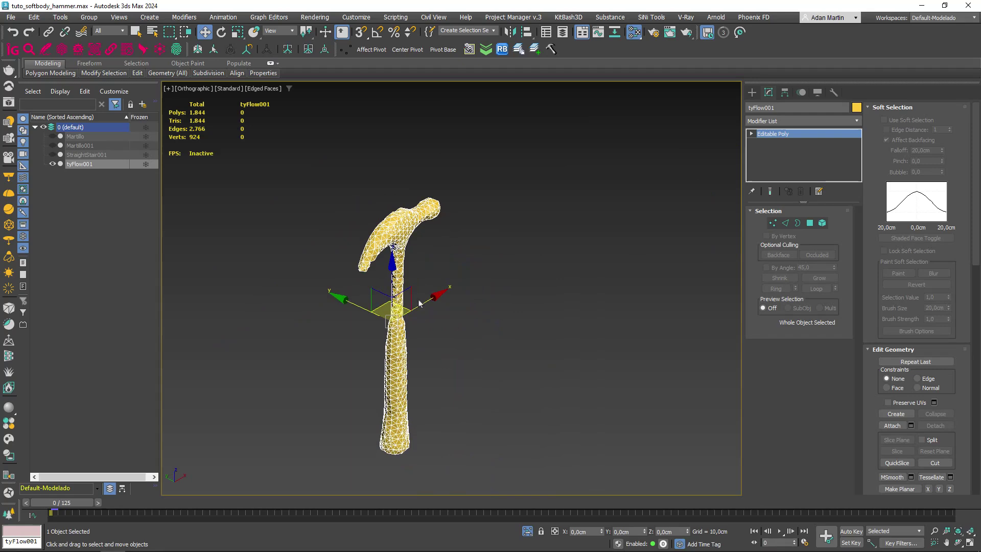
pyautogui.click(527, 530)
# Unhide the original Martillo001 hammer in wireframe view.
pyautogui.scroll(5, 433, 418)
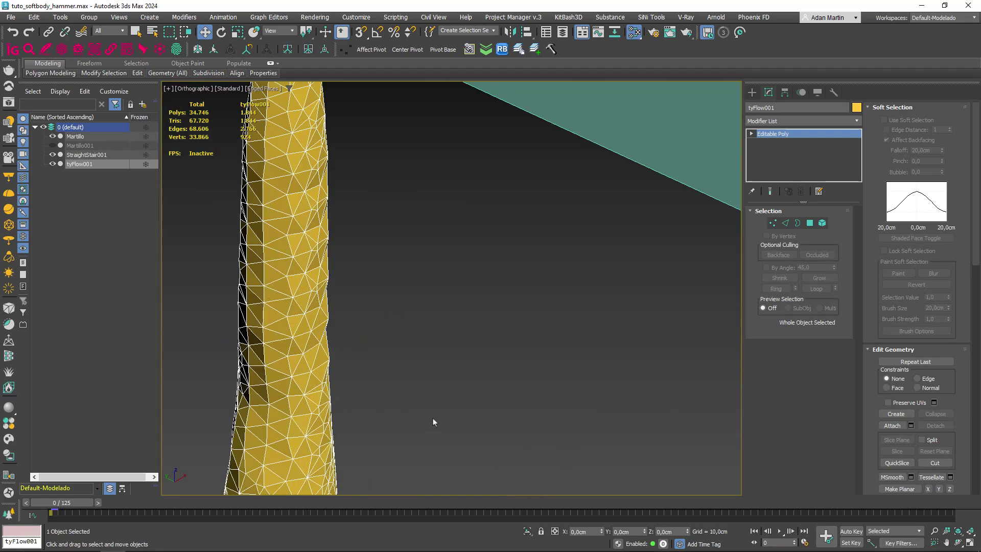
pyautogui.click(433, 417)
pyautogui.press('F3')
pyautogui.scroll(-4, 359, 314)
pyautogui.rightClick(361, 310)
pyautogui.click(386, 266)
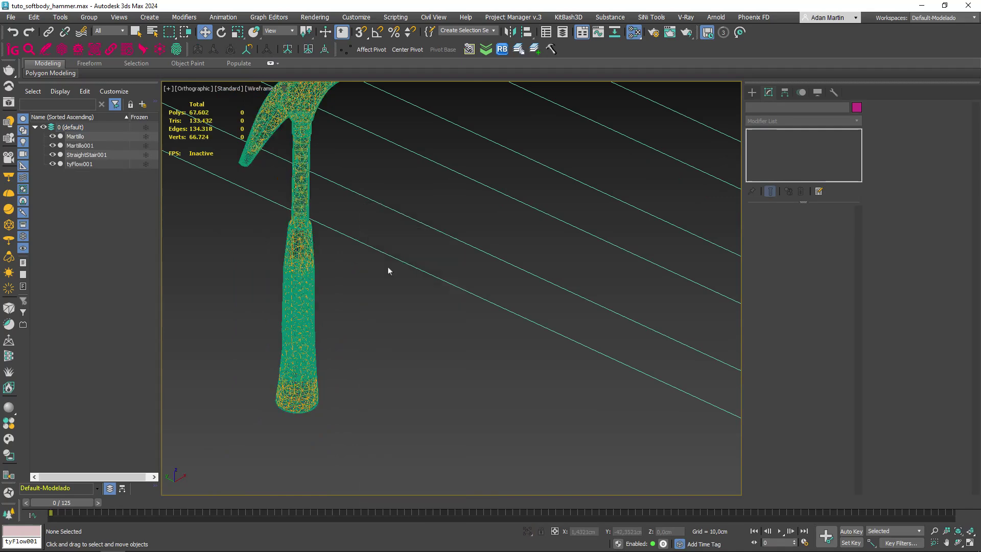
pyautogui.scroll(3, 388, 270)
# Isolate Martillo001 and clone it as Martillo002.
pyautogui.click(294, 307)
pyautogui.hotkey('alt', 'q')
pyautogui.hotkey('ctrl', 'v')
pyautogui.click(462, 319)
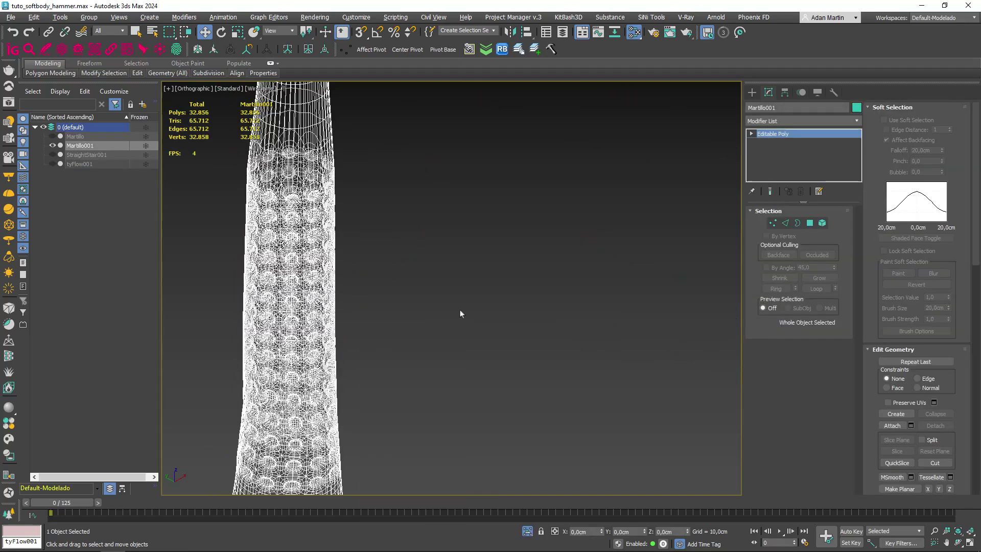
pyautogui.press('z')
pyautogui.scroll(4, 444, 307)
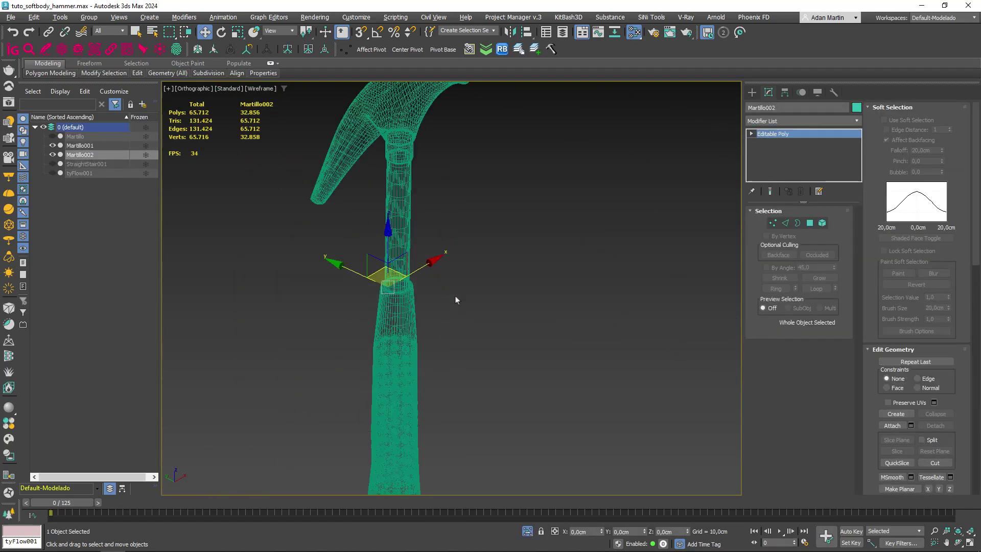
pyautogui.hotkey('alt', 'h')
# Add a Retopology modifier to Martillo002.
pyautogui.click(786, 120)
pyautogui.scroll(-10, 785, 121)
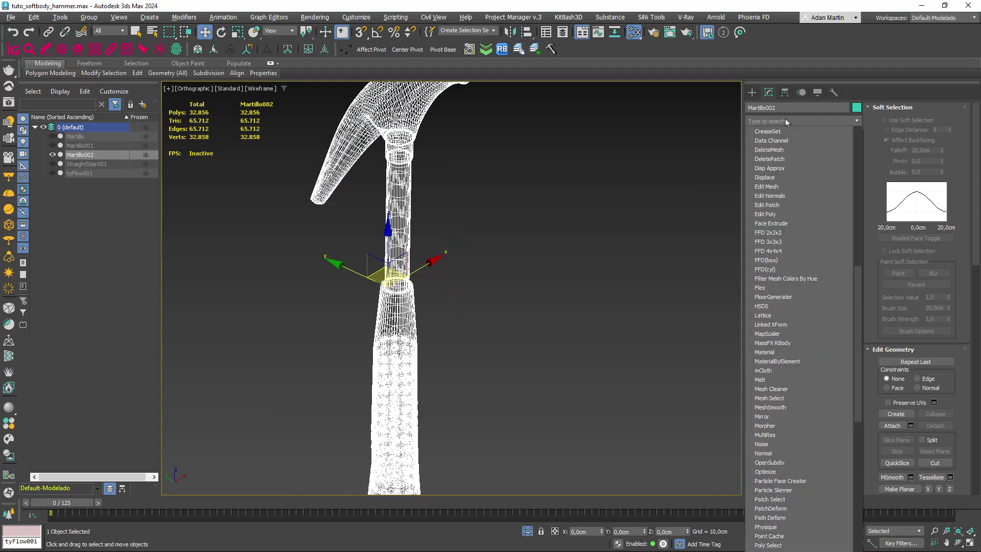
pyautogui.scroll(-1, 785, 121)
pyautogui.write('retop')
pyautogui.press('Return')
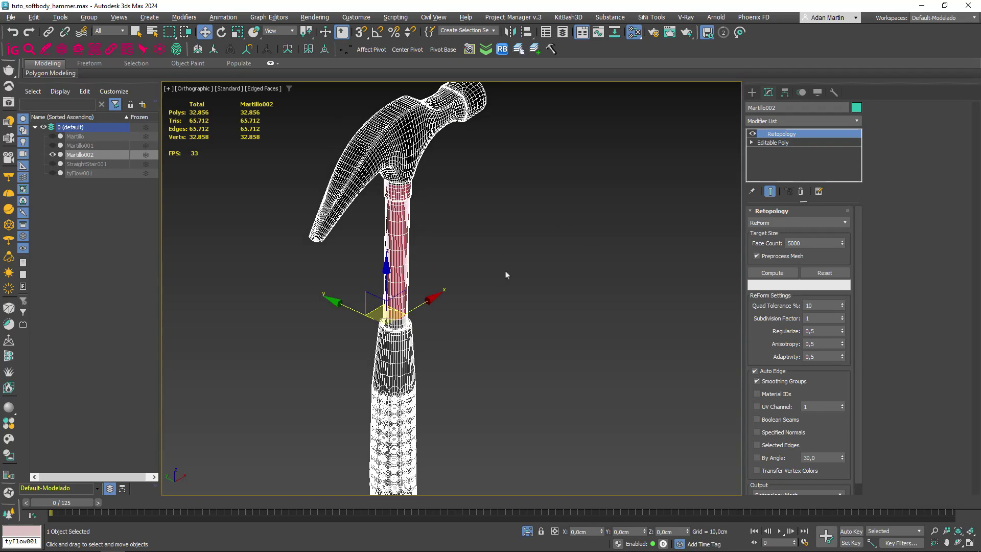
pyautogui.press('F3')
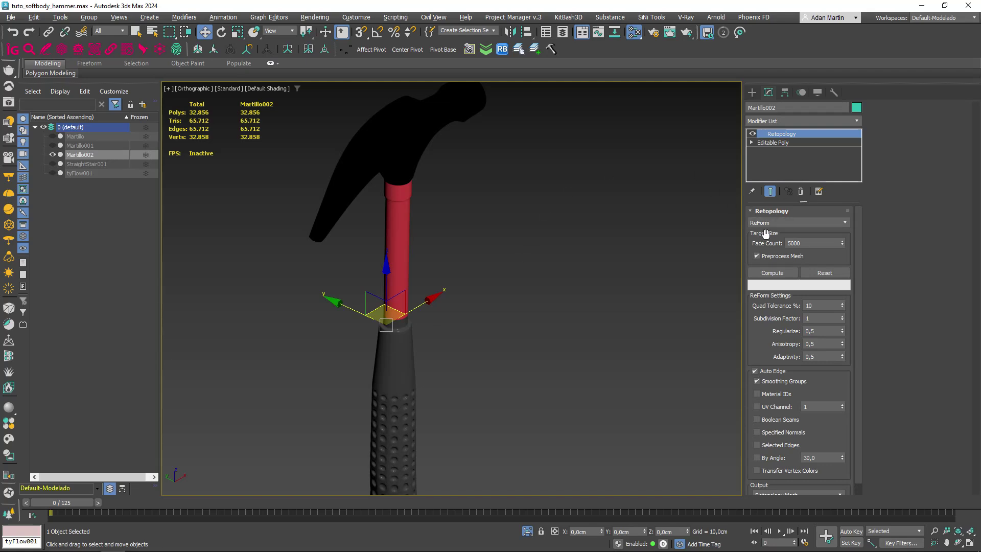
# Set Retopology output to Remeshed Mesh with Face Count 200 and compute a 780-polygon hammer.
pyautogui.scroll(-1, 758, 360)
pyautogui.click(777, 482)
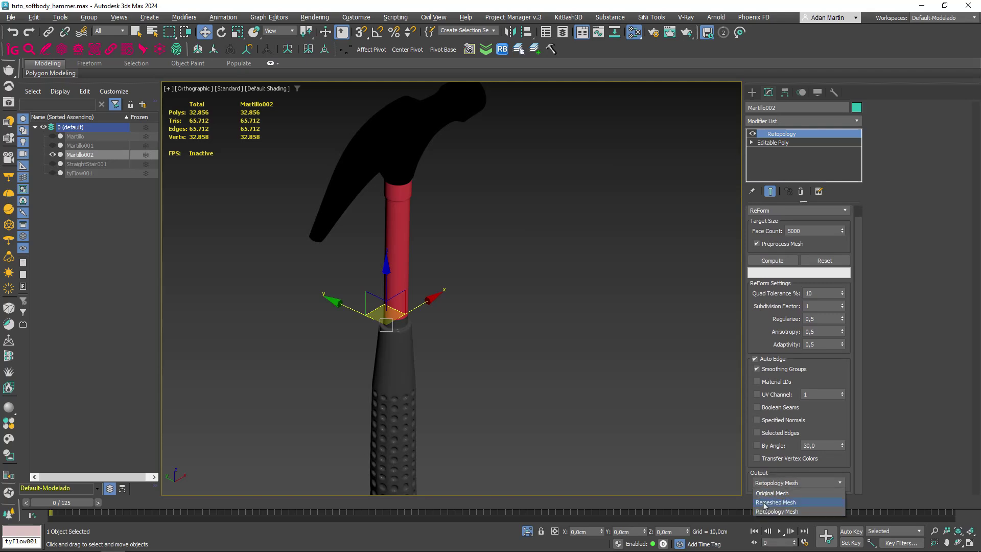
pyautogui.click(772, 503)
pyautogui.scroll(1, 773, 311)
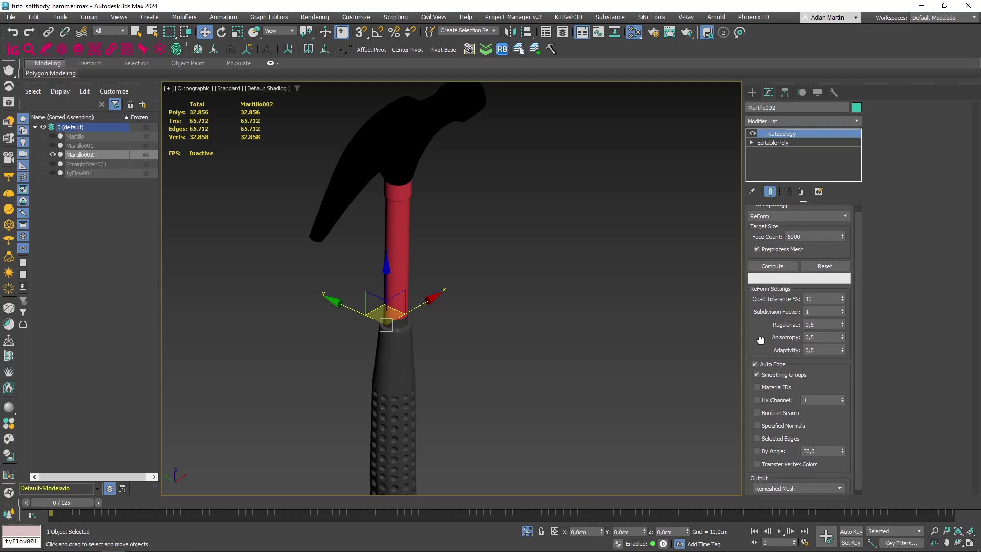
pyautogui.moveTo(806, 243); pyautogui.dragTo(746, 250)
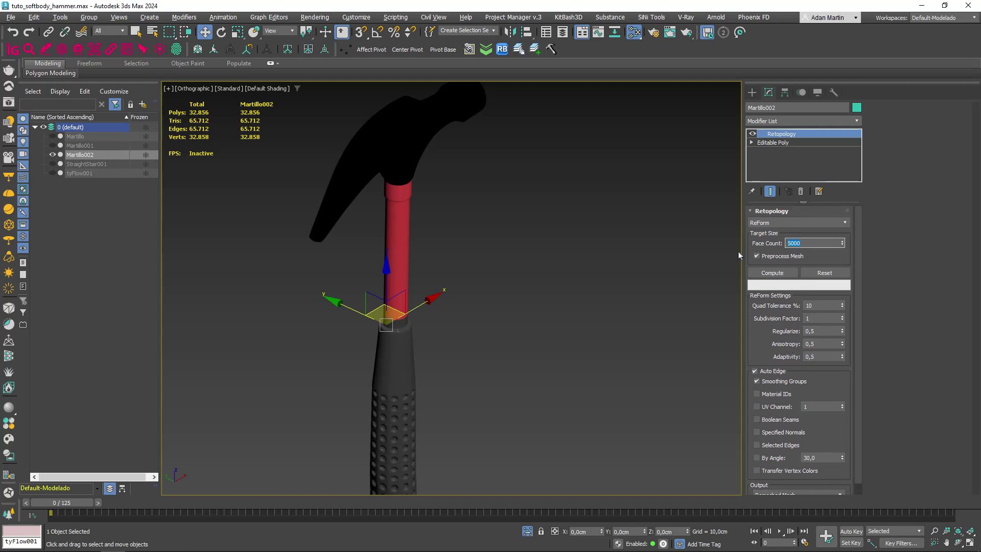
pyautogui.write('200')
pyautogui.click(777, 273)
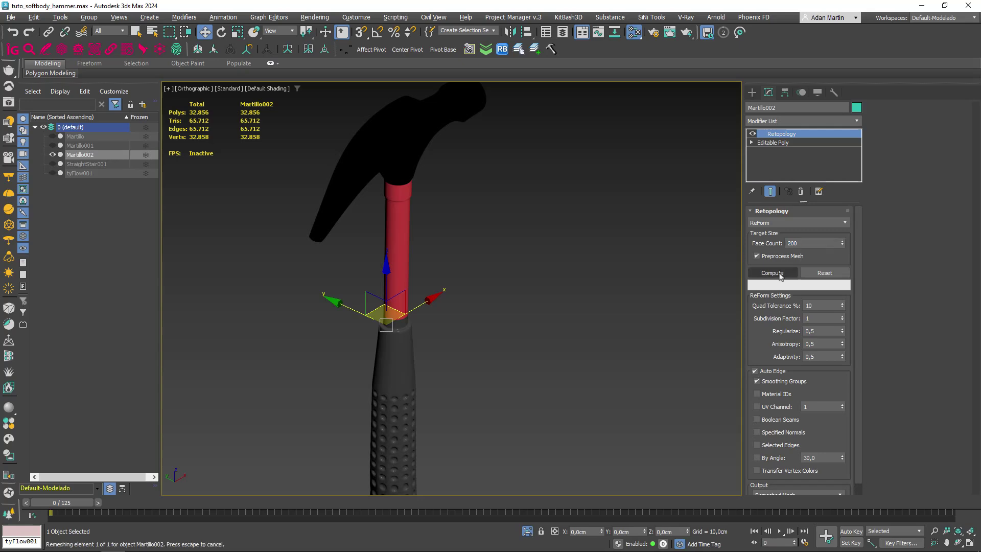
pyautogui.press('F4')
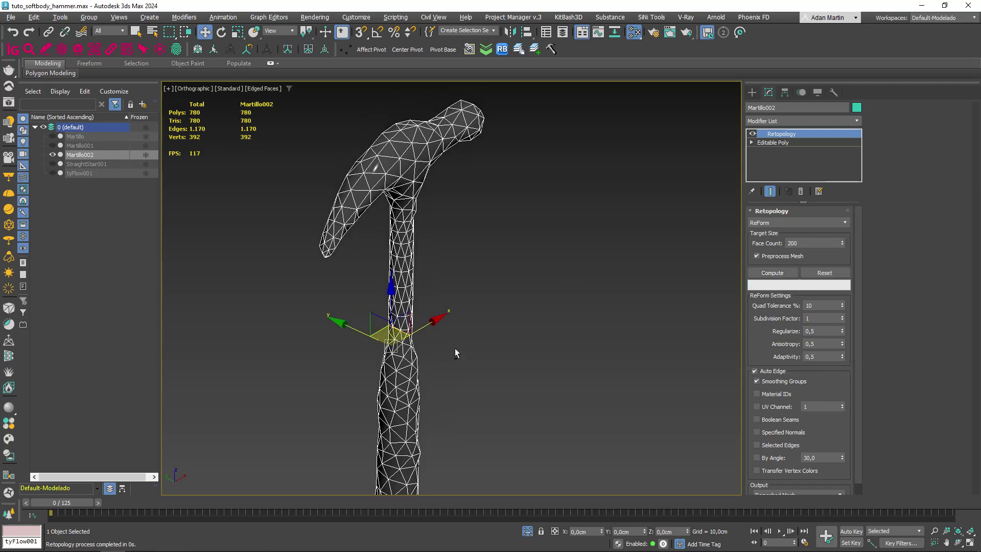
pyautogui.moveTo(388, 340)
pyautogui.keyDown('alt'); pyautogui.mouseDown(button='middle')
pyautogui.moveTo(454, 348)
pyautogui.moveTo(429, 315)
pyautogui.mouseUp(button='middle'); pyautogui.keyUp('alt')
pyautogui.scroll(-3, 429, 315)
pyautogui.scroll(2, 443, 322)
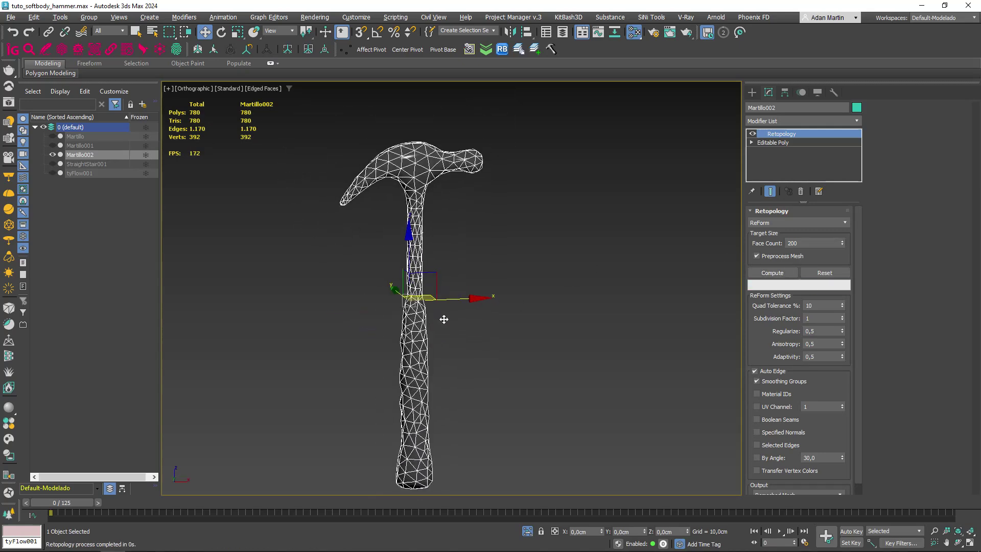
pyautogui.scroll(3, 429, 261)
pyautogui.moveTo(407, 228); pyautogui.dragTo(427, 325, button='middle')
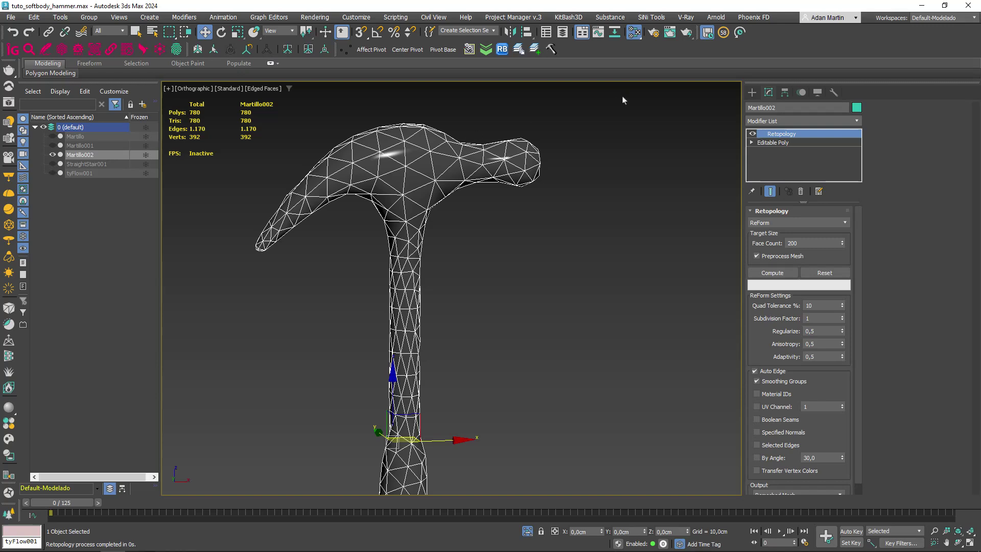
# Change Martillo002's Face Count to 300, recompute to 958 triangles, and exit isolation.
pyautogui.doubleClick(800, 243)
pyautogui.write('300')
pyautogui.click(772, 273)
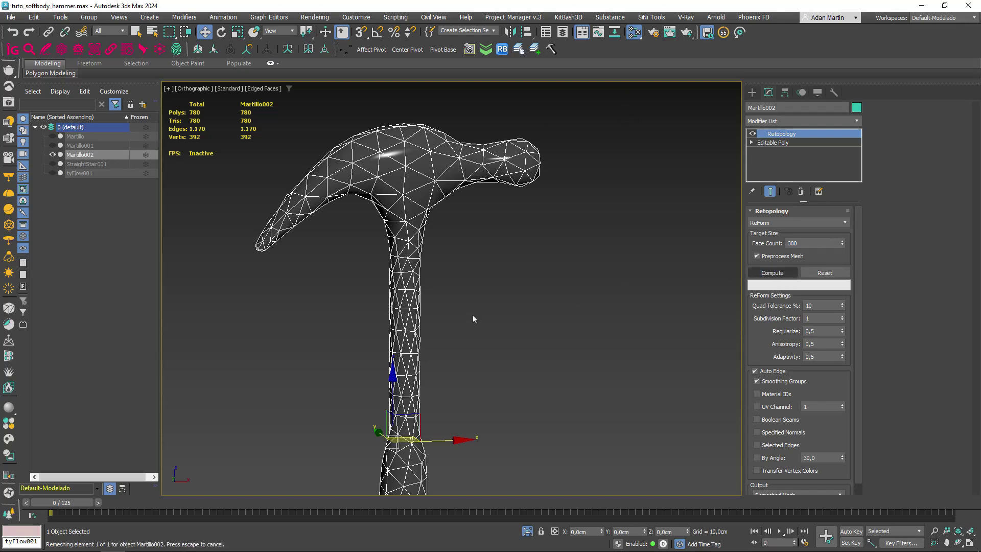
pyautogui.scroll(-3, 477, 349)
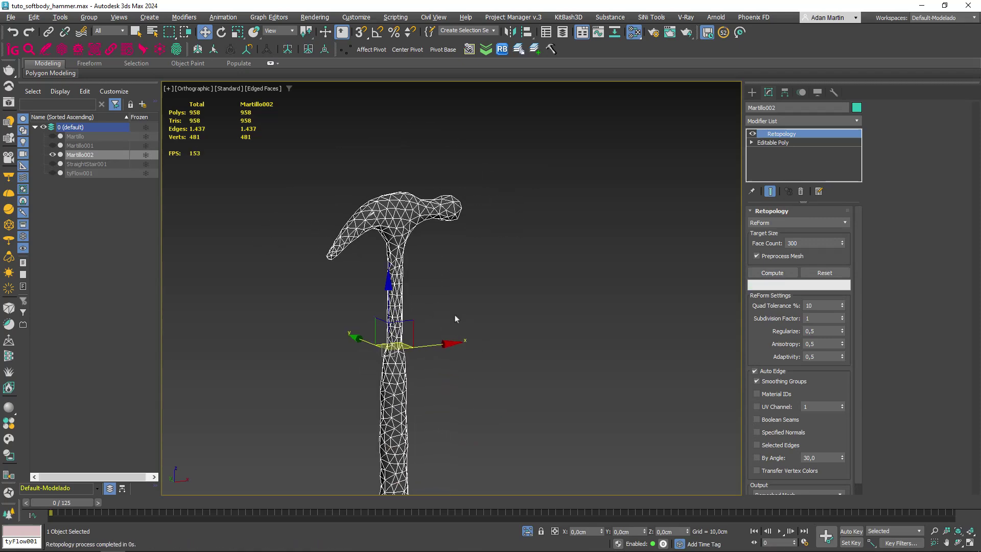
pyautogui.keyDown('alt'); pyautogui.moveTo(440, 310); pyautogui.dragTo(402, 317, button='middle'); pyautogui.keyUp('alt')
pyautogui.hotkey('alt', 'q')
pyautogui.scroll(5, 403, 317)
# Select tyFlow001 and view the scene with edged-faces shading.
pyautogui.scroll(3, 466, 394)
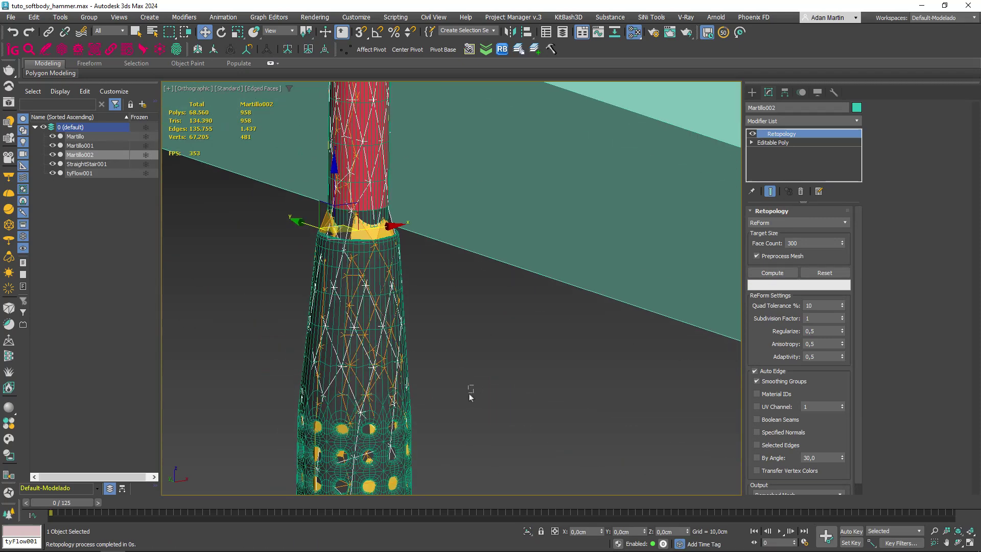
pyautogui.press('F3')
pyautogui.click(439, 361)
pyautogui.click(392, 360)
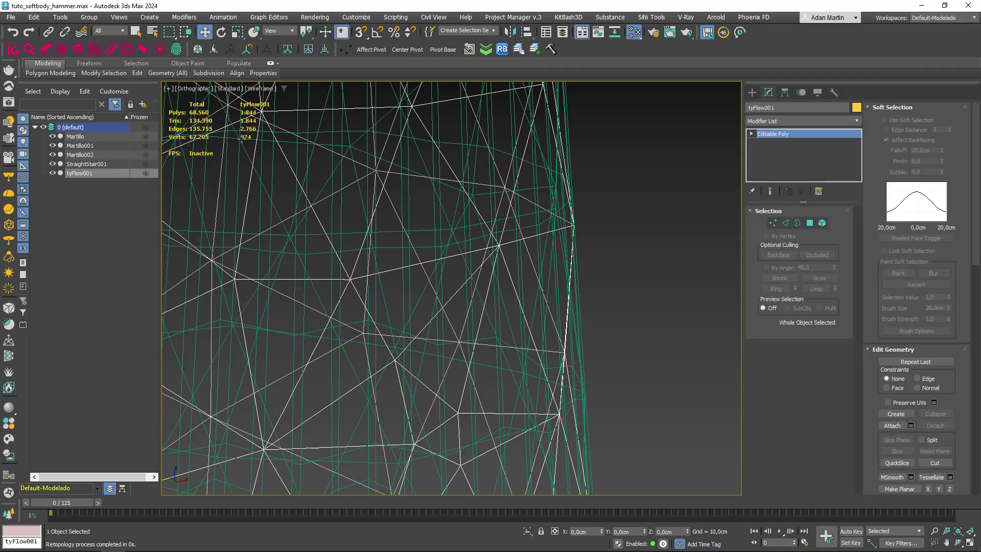
pyautogui.scroll(-5, 389, 245)
pyautogui.press('F3')
pyautogui.press('F4')
pyautogui.scroll(5, 455, 342)
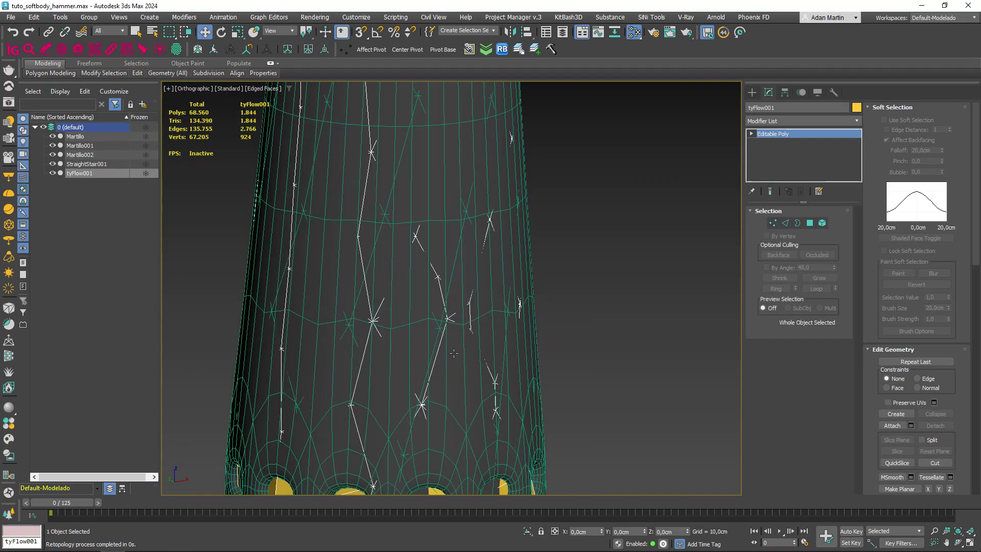
# Hide Martillo001 and recompute Martillo002's retopology at Face Count 500 (1,438 triangles).
pyautogui.click(455, 341)
pyautogui.rightClick(455, 339)
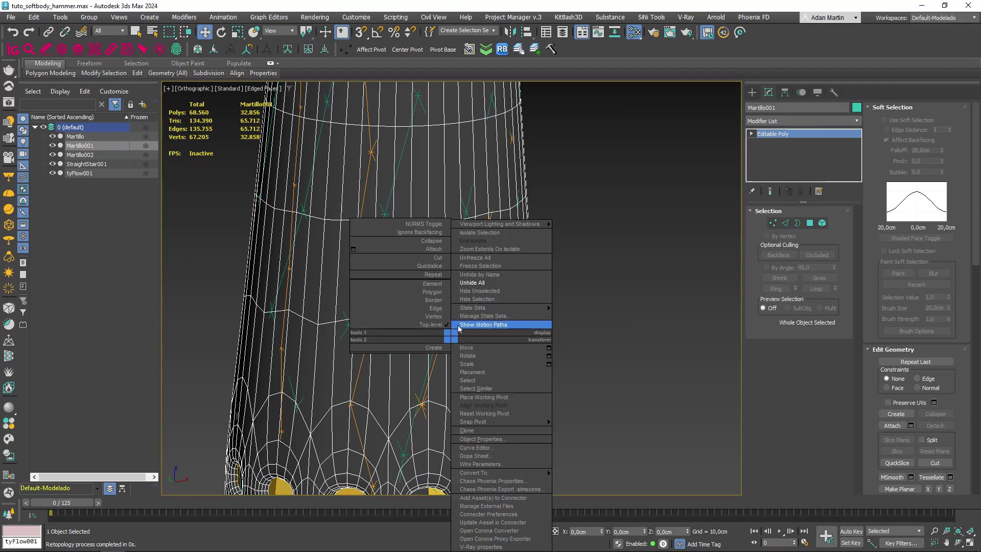
pyautogui.click(478, 301)
pyautogui.click(442, 319)
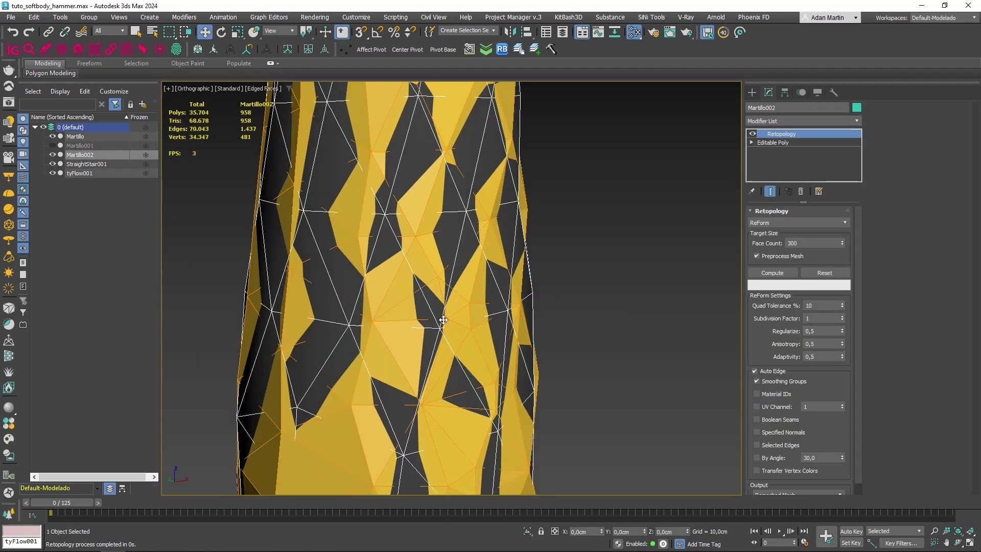
pyautogui.doubleClick(810, 244)
pyautogui.write('5')
pyautogui.click(772, 273)
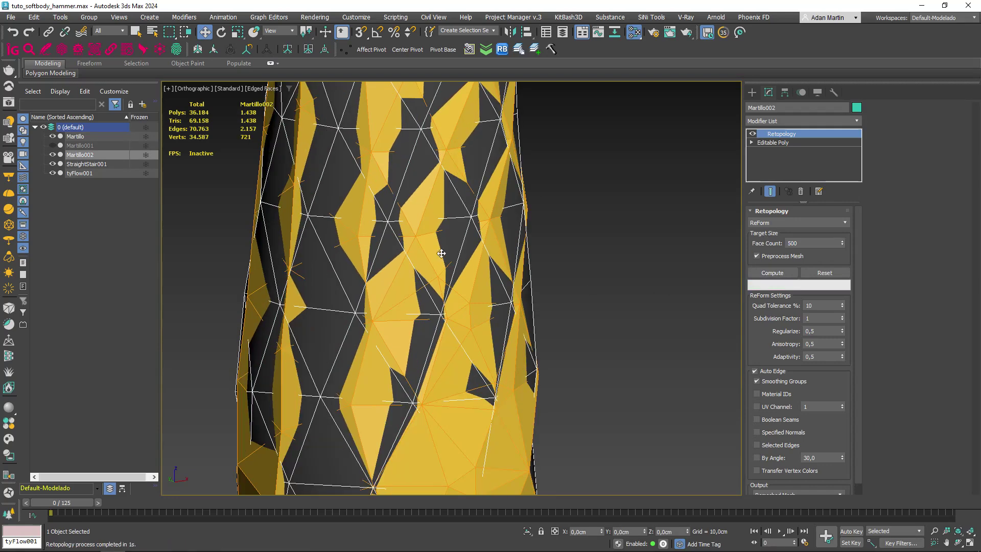
# Isolate Martillo002, recompute with Regularize 1.0, then show the other objects again.
pyautogui.scroll(-6, 448, 262)
pyautogui.scroll(2, 217, 101)
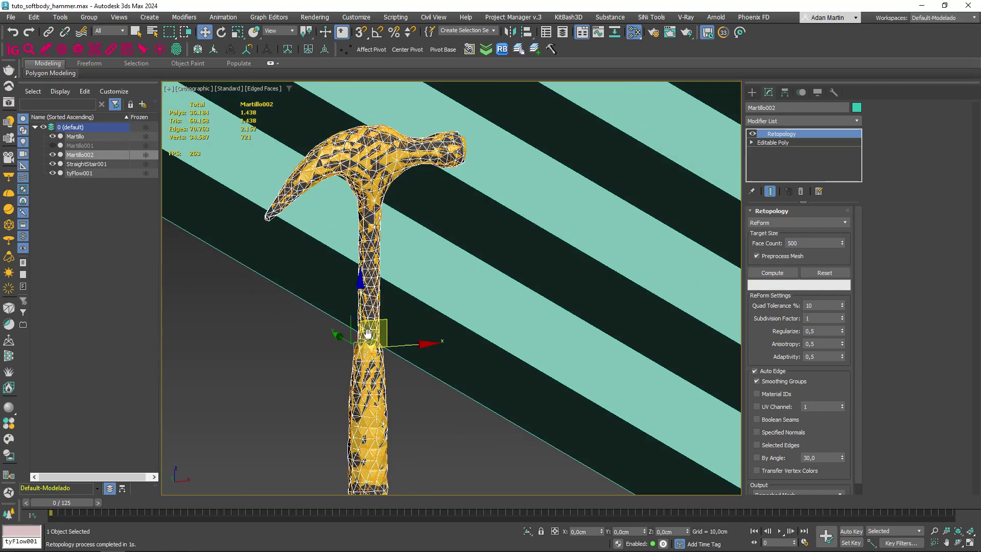
pyautogui.hotkey('alt', 'q')
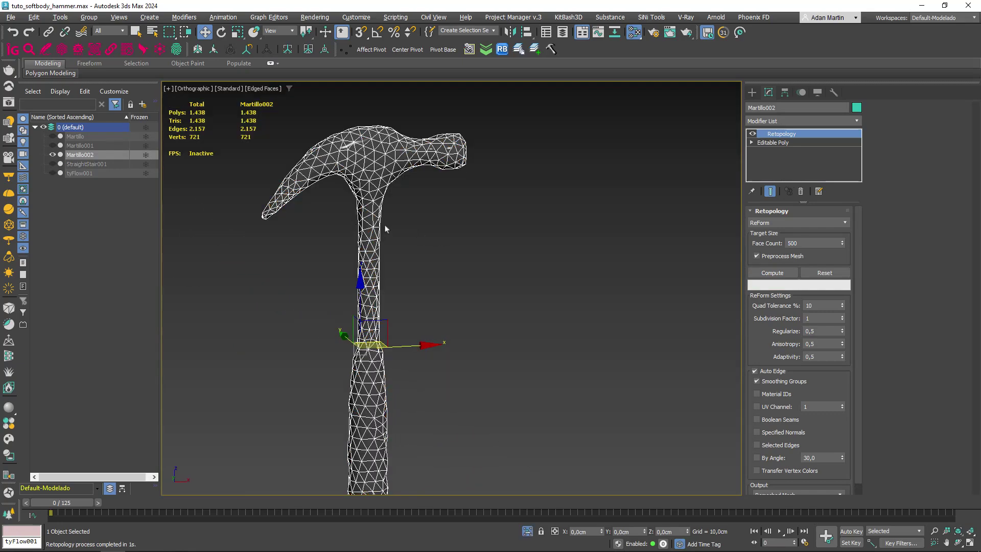
pyautogui.scroll(3, 350, 235)
pyautogui.moveTo(351, 235)
pyautogui.keyDown('alt'); pyautogui.mouseDown(button='middle')
pyautogui.moveTo(534, 230)
pyautogui.moveTo(515, 262)
pyautogui.moveTo(376, 267)
pyautogui.moveTo(339, 237)
pyautogui.mouseUp(button='middle'); pyautogui.keyUp('alt')
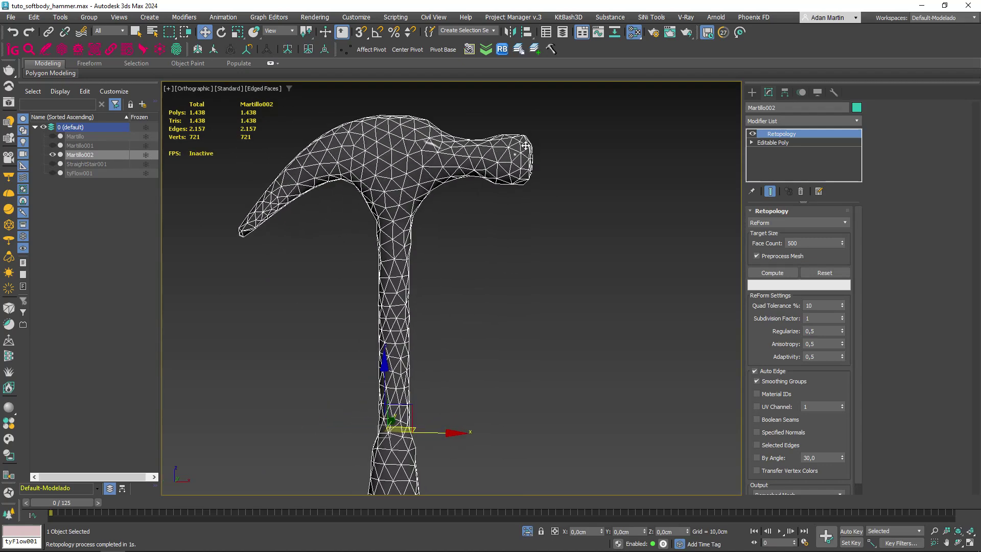
pyautogui.moveTo(488, 270); pyautogui.dragTo(470, 182, button='middle')
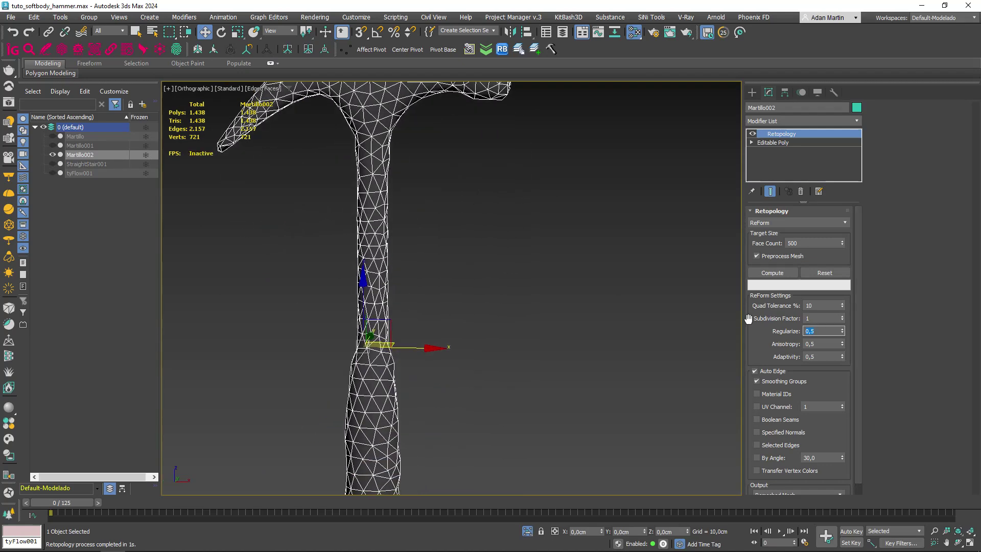
pyautogui.write('1')
pyautogui.click(776, 273)
pyautogui.moveTo(446, 301)
pyautogui.mouseDown(button='middle')
pyautogui.moveTo(464, 289)
pyautogui.moveTo(458, 352)
pyautogui.moveTo(473, 322)
pyautogui.moveTo(443, 296)
pyautogui.moveTo(457, 362)
pyautogui.mouseUp(button='middle')
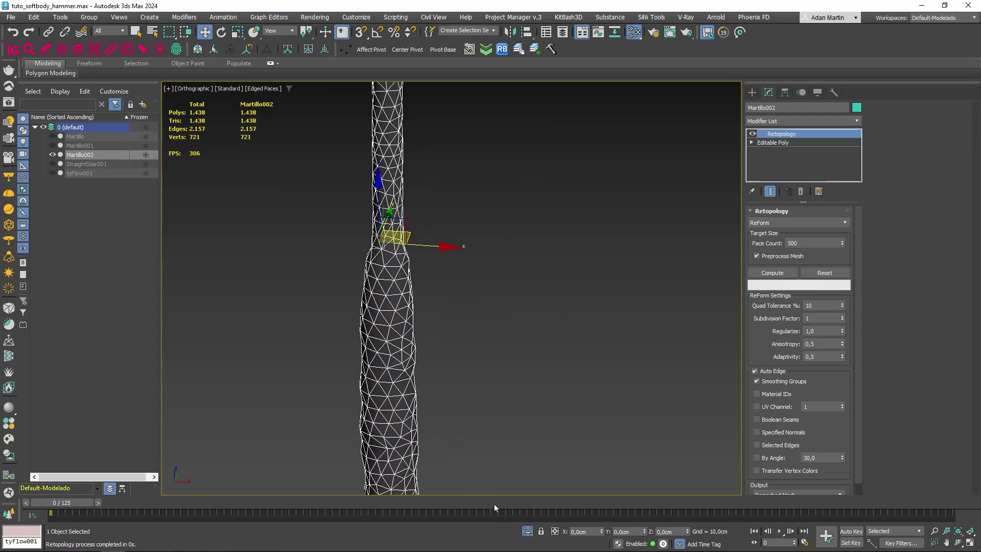
pyautogui.click(527, 531)
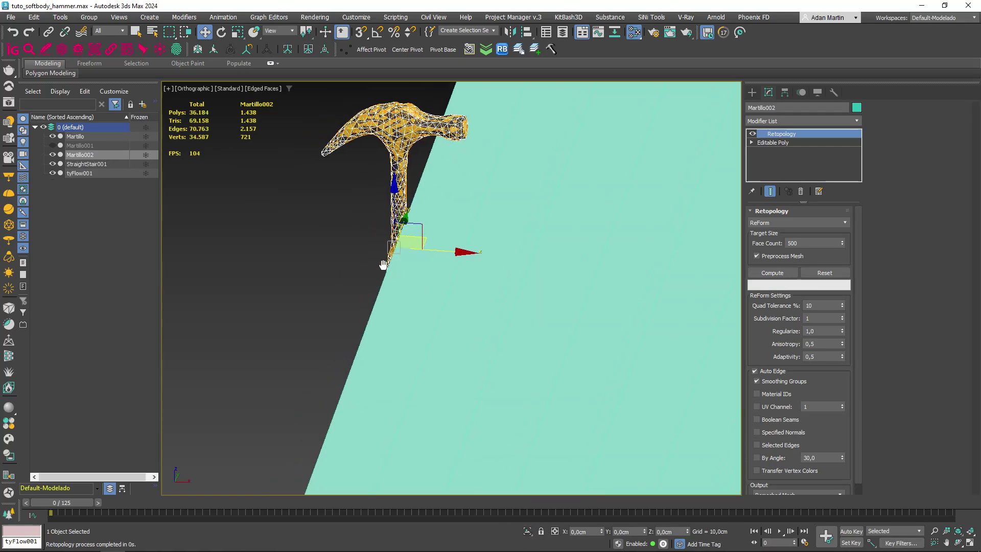
# Isolate and inspect the tyFlow001 hammer mesh, then exit isolation.
pyautogui.scroll(5, 383, 264)
pyautogui.click(419, 341)
pyautogui.hotkey('alt', 'q')
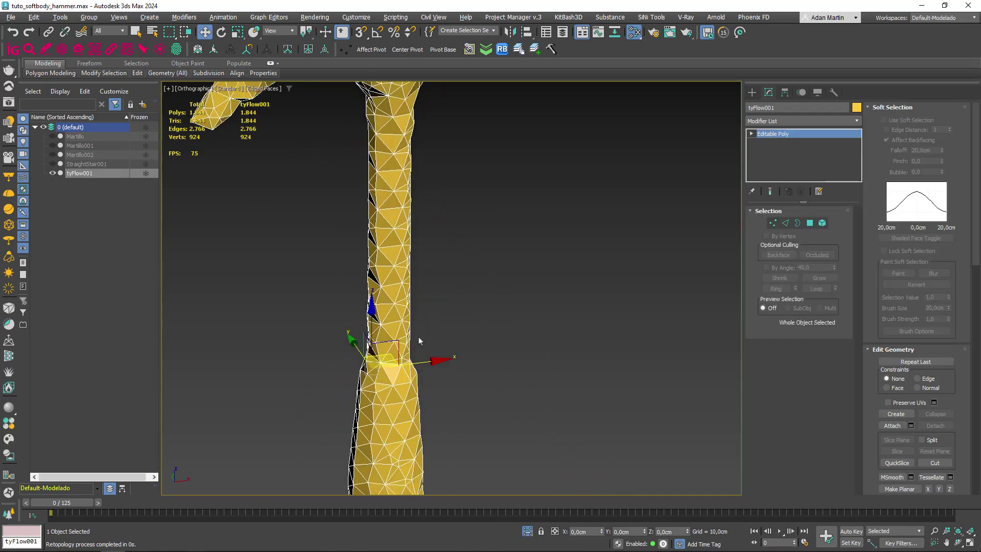
pyautogui.scroll(-5, 419, 341)
pyautogui.moveTo(383, 87); pyautogui.dragTo(384, 192, button='middle')
pyautogui.scroll(5, 383, 192)
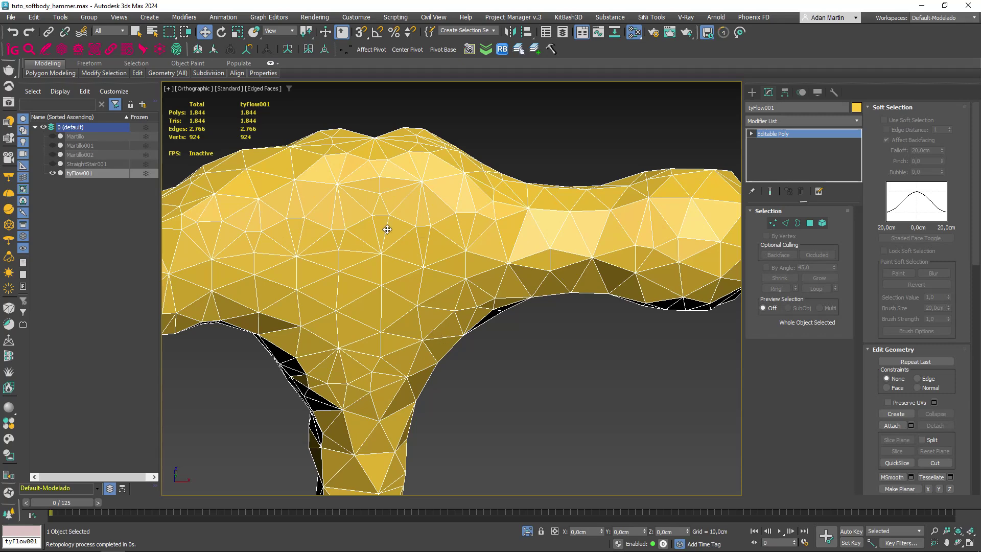
pyautogui.hotkey('alt', 'q')
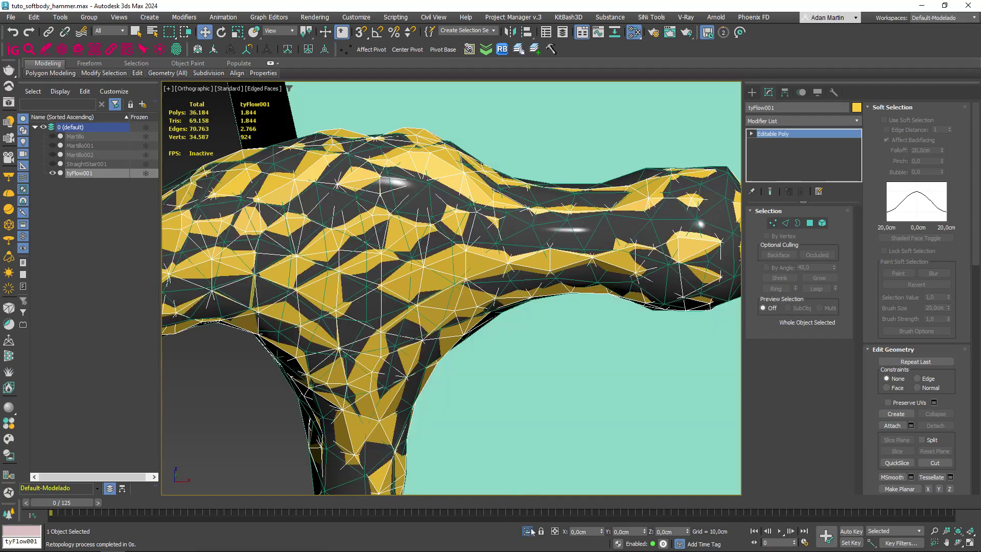
# Isolate the low-poly Martillo002 briefly to inspect it.
pyautogui.click(447, 440)
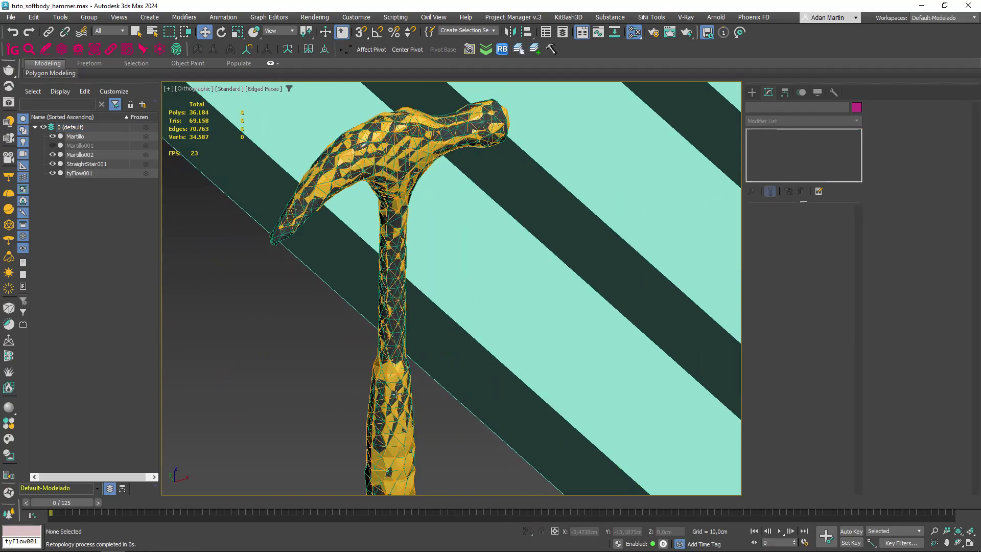
pyautogui.scroll(5, 383, 402)
pyautogui.hotkey('alt', 'q')
pyautogui.scroll(-5, 405, 376)
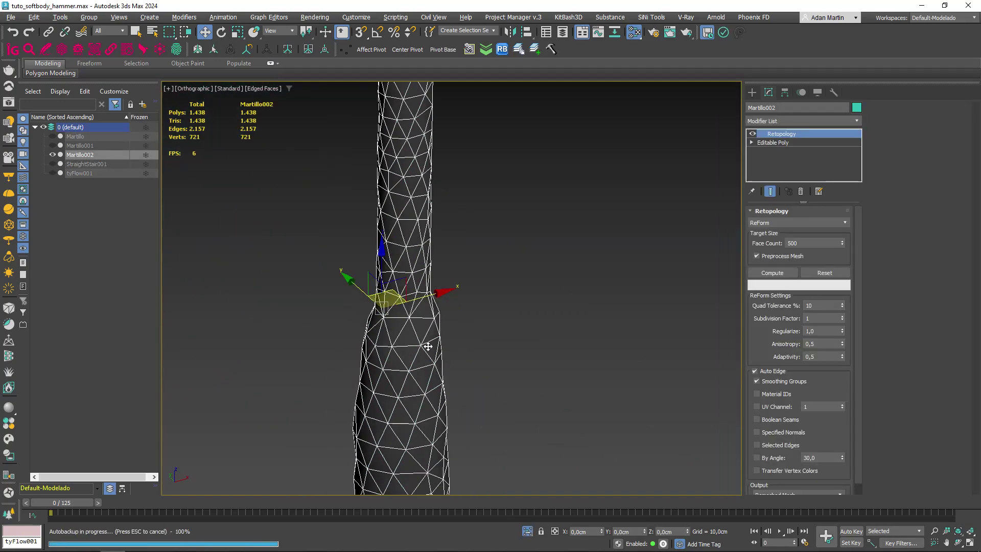
pyautogui.scroll(-3, 431, 352)
pyautogui.scroll(3, 432, 360)
pyautogui.hotkey('alt', 'q')
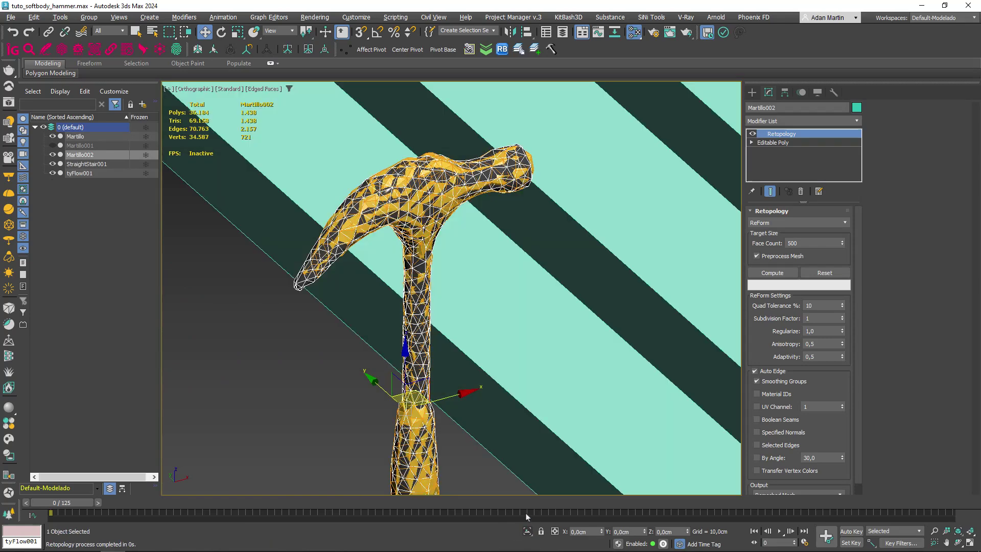
pyautogui.scroll(3, 391, 324)
pyautogui.scroll(3, 392, 325)
# Delete tyFlow001, unhide everything, hide the stairs, and select Martillo002 over Martillo001.
pyautogui.hotkey('ctrl', 'z')
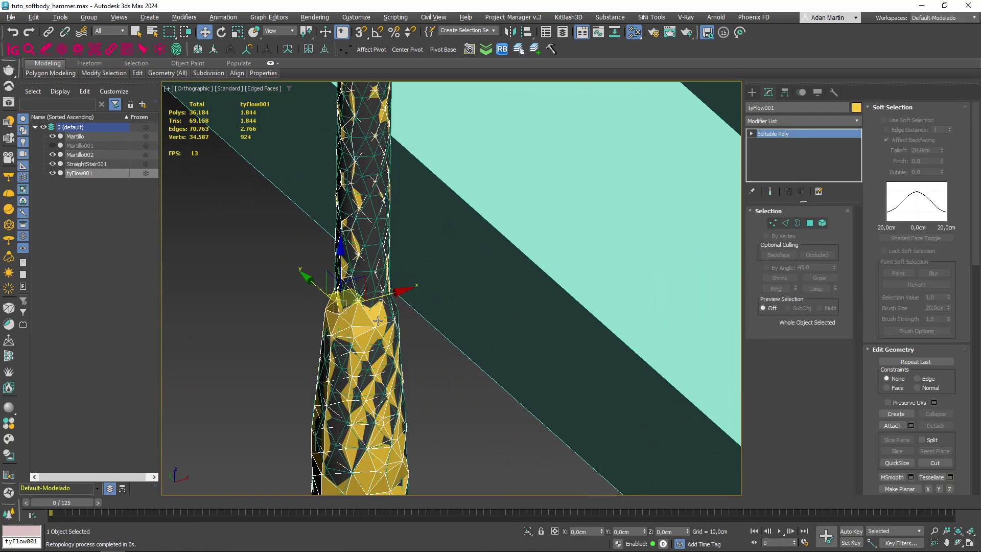
pyautogui.scroll(-3, 419, 340)
pyautogui.rightClick(418, 339)
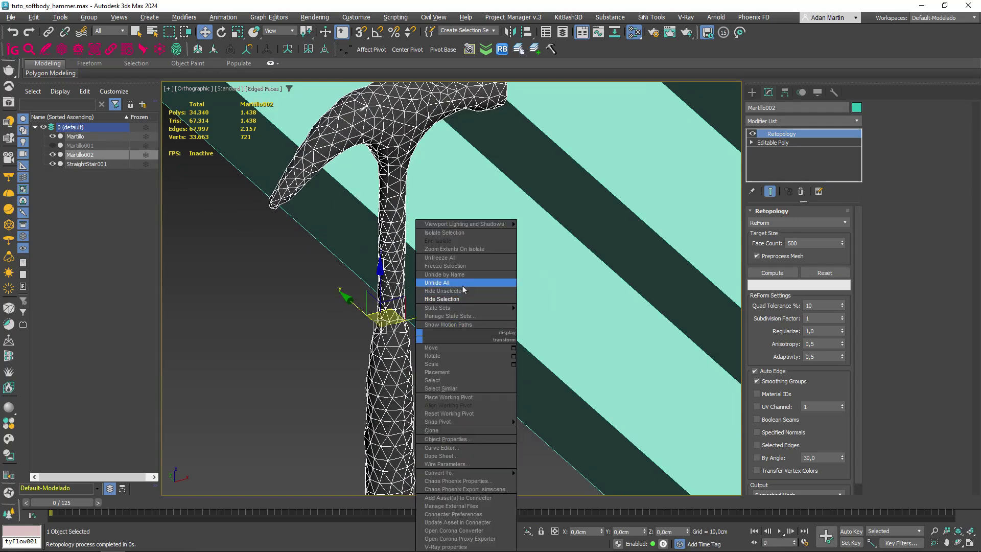
pyautogui.click(461, 286)
pyautogui.hotkey('alt', 'q')
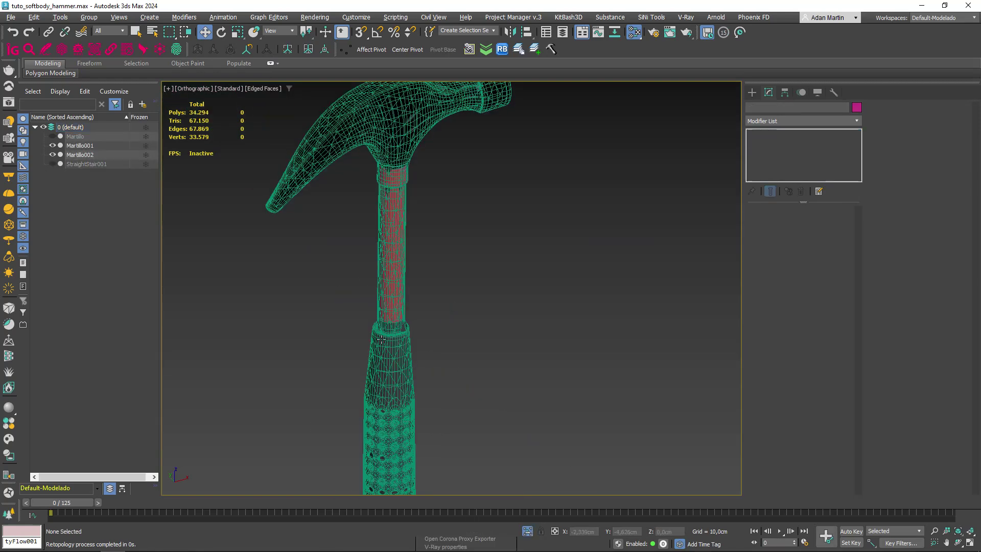
pyautogui.click(448, 355)
pyautogui.scroll(5, 448, 355)
pyautogui.scroll(2, 454, 355)
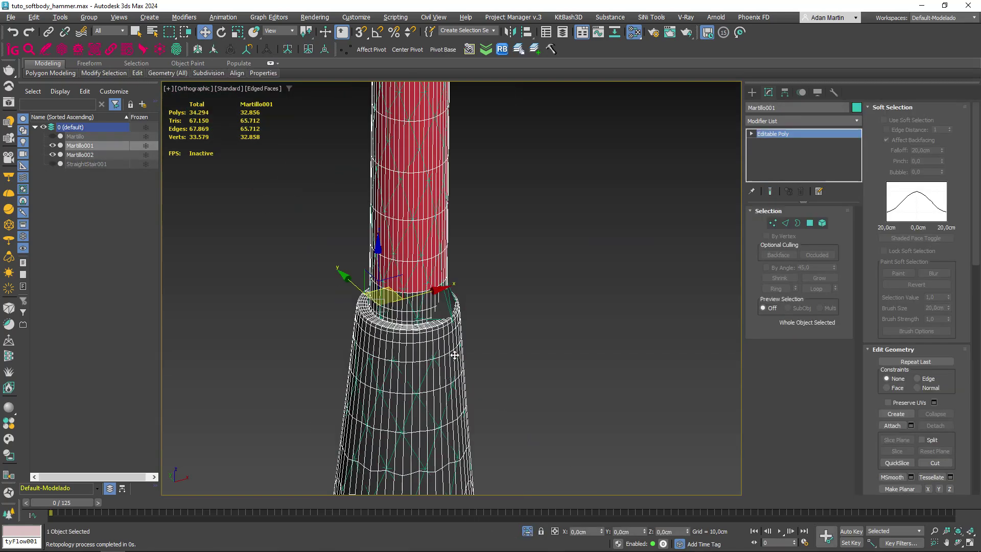
pyautogui.click(421, 252)
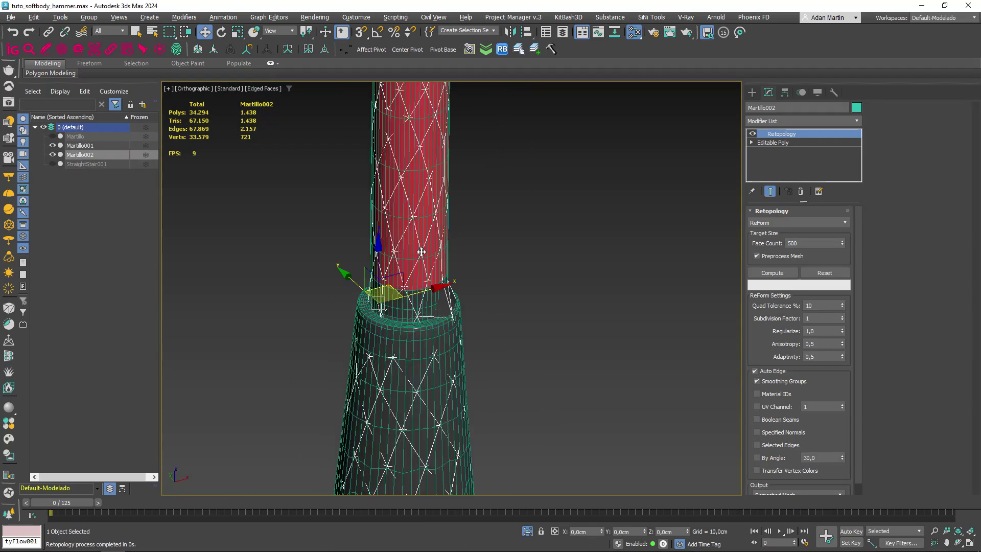
# Recompute Martillo002's retopology at a 600-face target and inspect the new mesh.
pyautogui.moveTo(772, 240); pyautogui.dragTo(724, 243)
pyautogui.write('600')
pyautogui.click(772, 273)
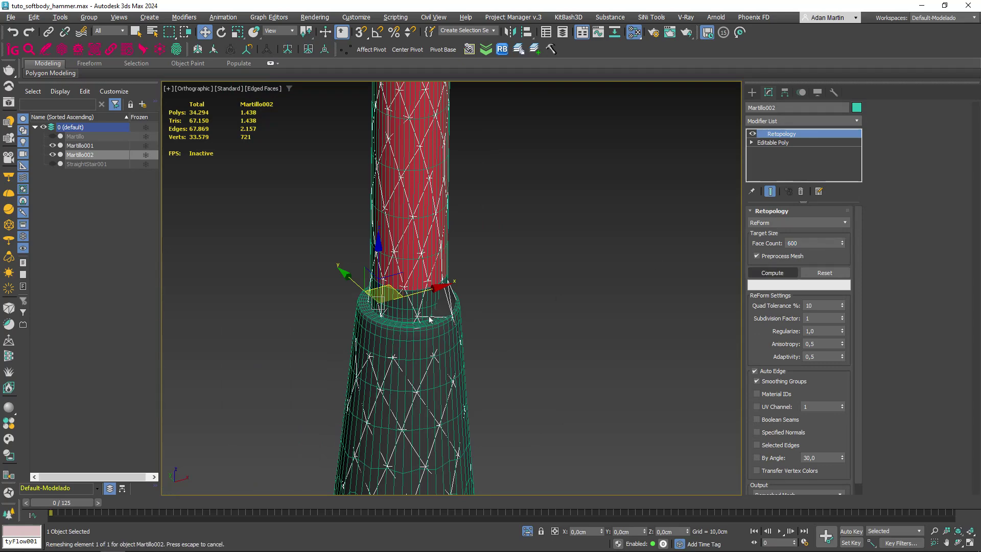
pyautogui.moveTo(439, 316)
pyautogui.keyDown('alt'); pyautogui.mouseDown(button='middle')
pyautogui.moveTo(434, 324)
pyautogui.moveTo(599, 256)
pyautogui.mouseUp(button='middle'); pyautogui.keyUp('alt')
pyautogui.scroll(3, 389, 299)
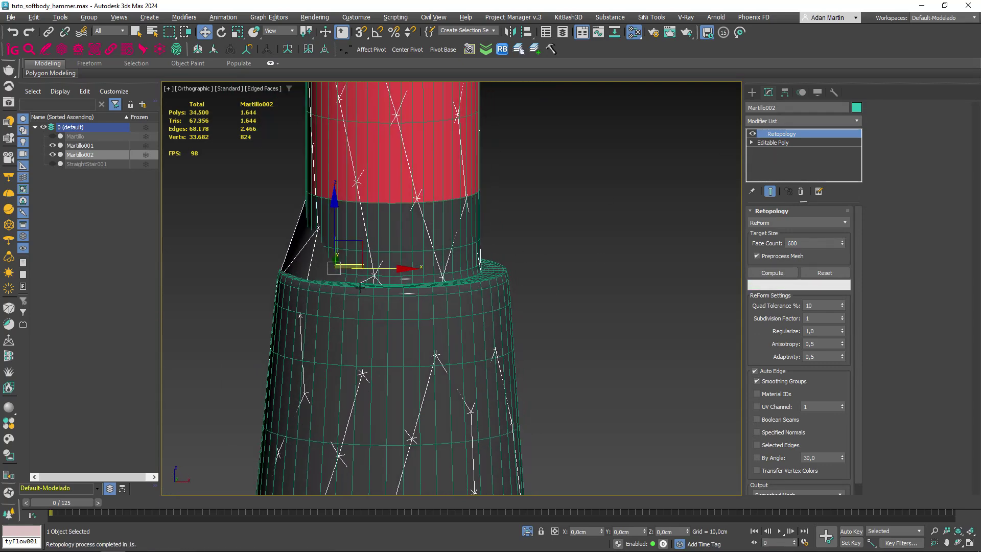
pyautogui.scroll(-3, 285, 274)
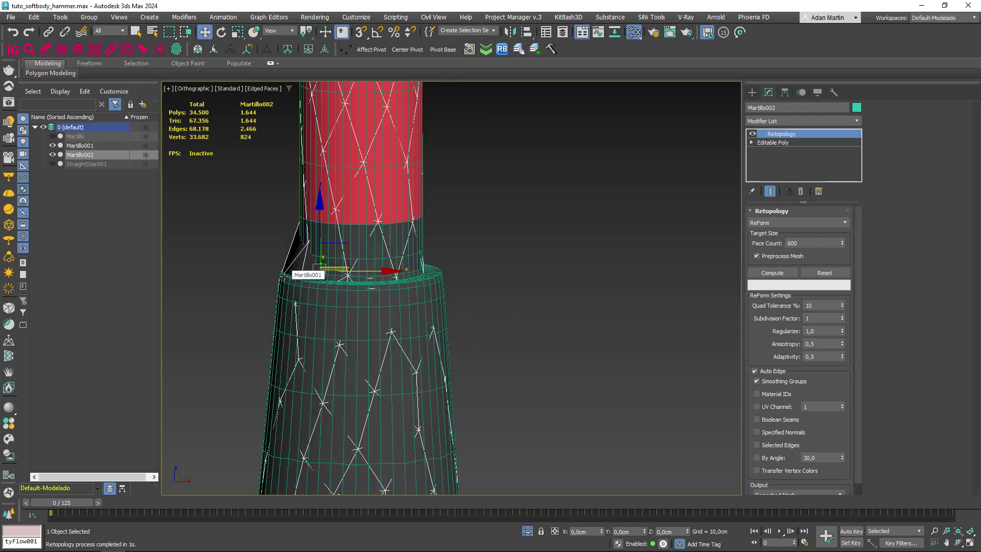
pyautogui.scroll(-3, 285, 273)
pyautogui.scroll(-3, 439, 378)
pyautogui.scroll(2, 452, 309)
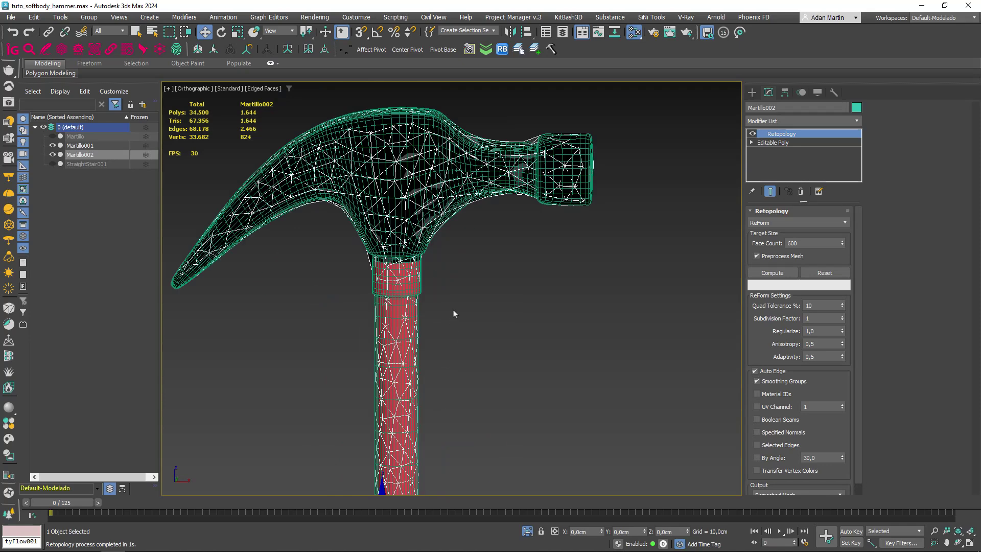
pyautogui.scroll(2, 457, 307)
pyautogui.moveTo(462, 264); pyautogui.dragTo(462, 335, button='middle')
pyautogui.scroll(-3, 477, 339)
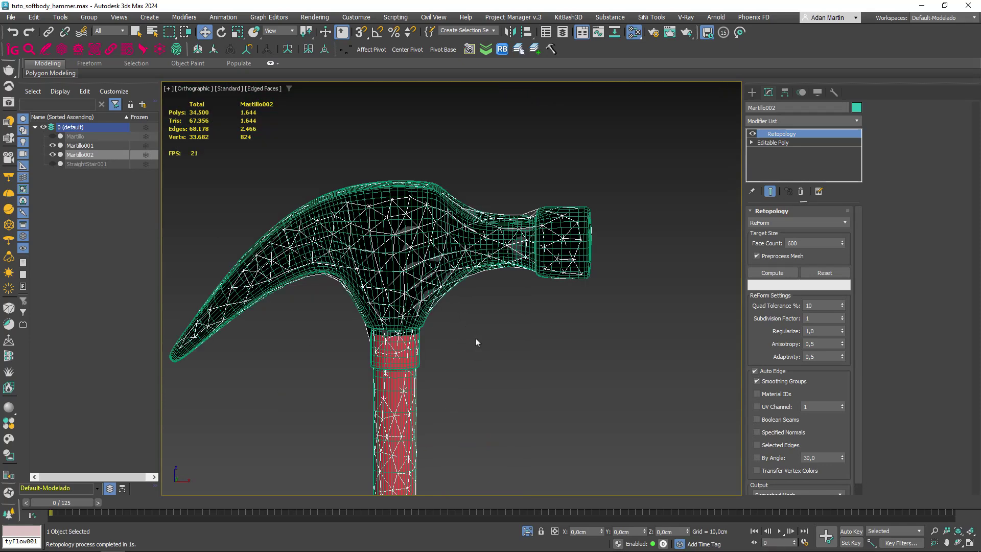
# Collapse the stack to Retopology, making Martillo002 a 1,644-polygon Editable Poly.
pyautogui.rightClick(775, 135)
pyautogui.click(797, 223)
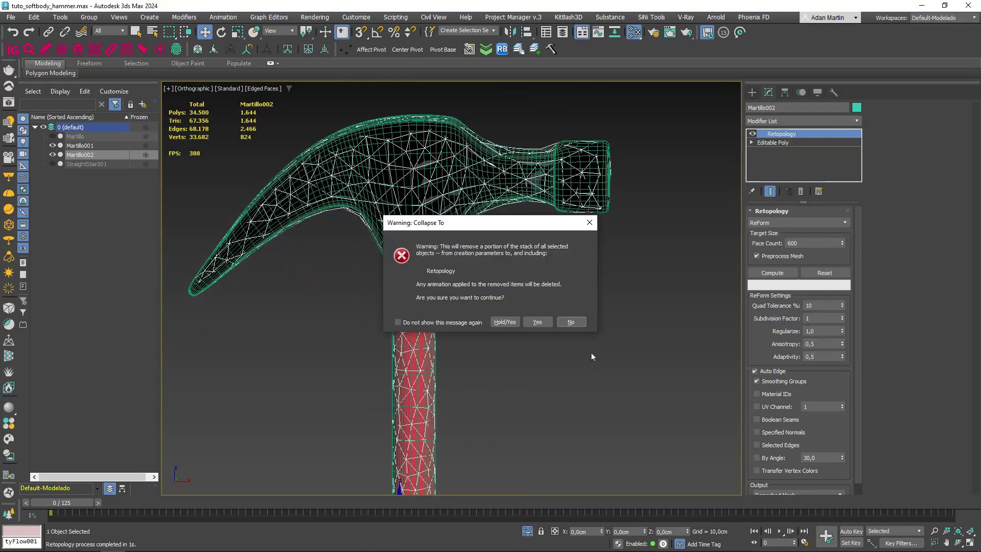
pyautogui.click(543, 331)
pyautogui.scroll(-2, 533, 306)
pyautogui.scroll(-3, 516, 306)
pyautogui.scroll(5, 509, 329)
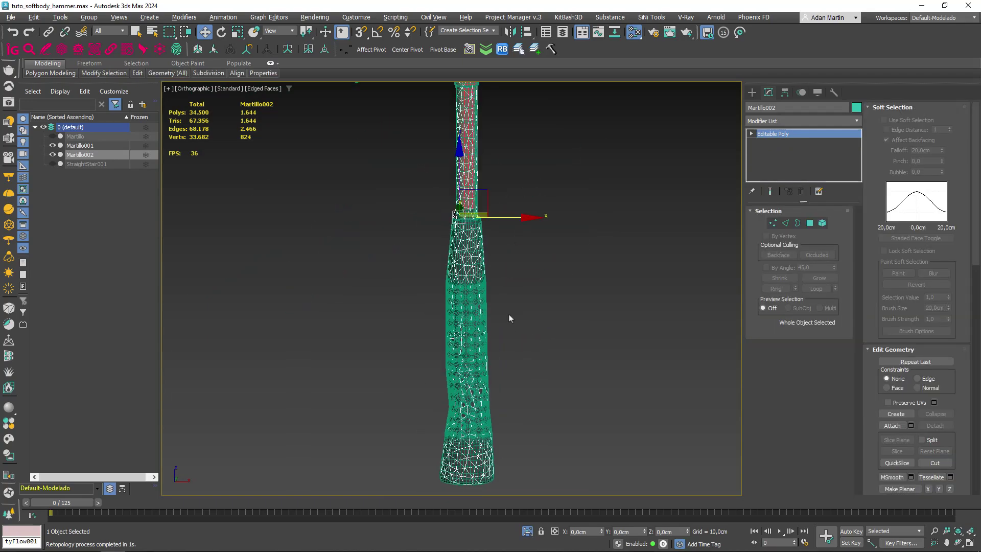
pyautogui.scroll(-2, 518, 301)
# Compare both hammer meshes in wireframe and edged-faces views, leaving Martillo002 selected.
pyautogui.press('F3')
pyautogui.keyDown('alt'); pyautogui.moveTo(528, 284); pyautogui.dragTo(534, 240, button='middle'); pyautogui.keyUp('alt')
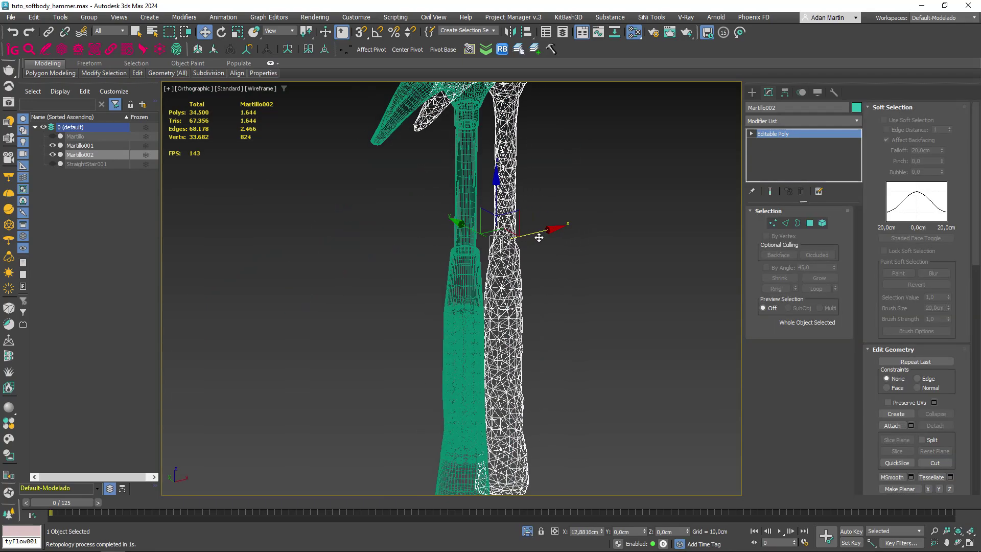
pyautogui.press('F3')
pyautogui.scroll(2, 541, 273)
pyautogui.press('F4')
pyautogui.click(519, 271)
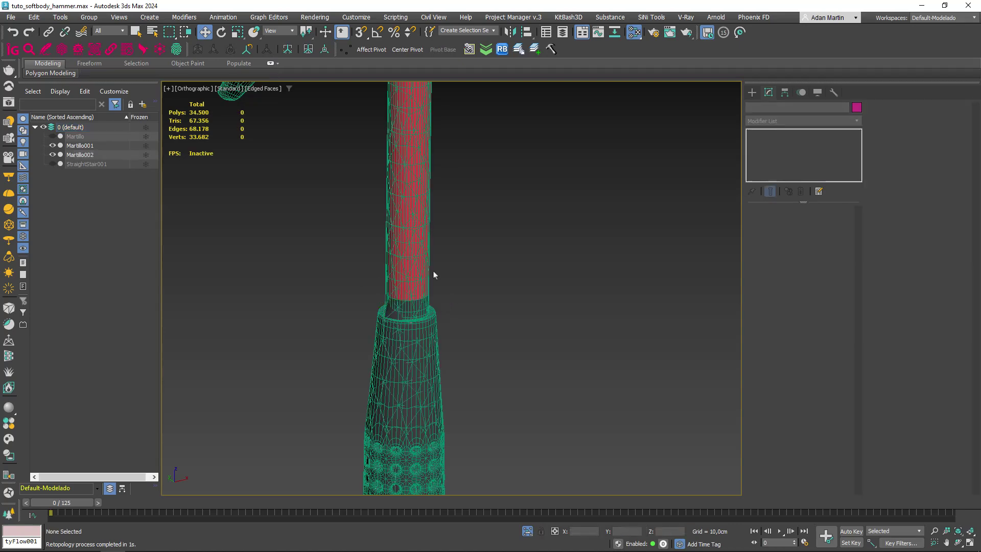
pyautogui.click(424, 286)
pyautogui.press('F3')
pyautogui.scroll(2, 449, 286)
pyautogui.press('F3')
pyautogui.click(462, 287)
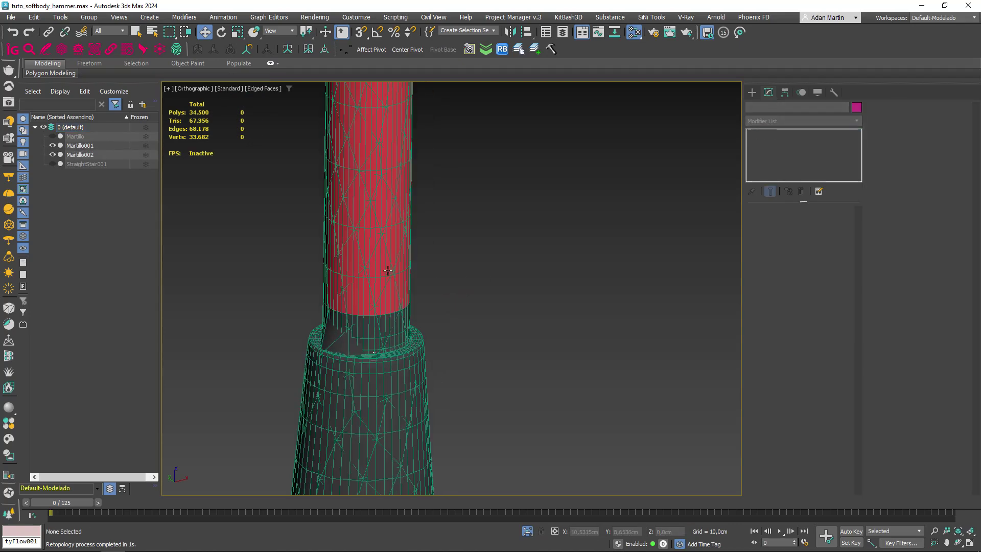
pyautogui.click(367, 261)
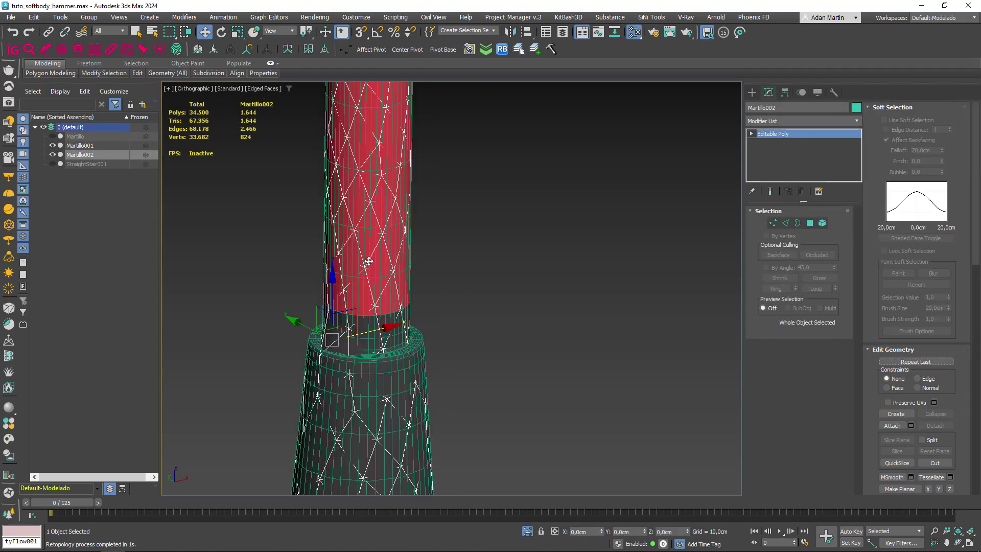
pyautogui.scroll(-3, 429, 266)
pyautogui.scroll(-2, 445, 267)
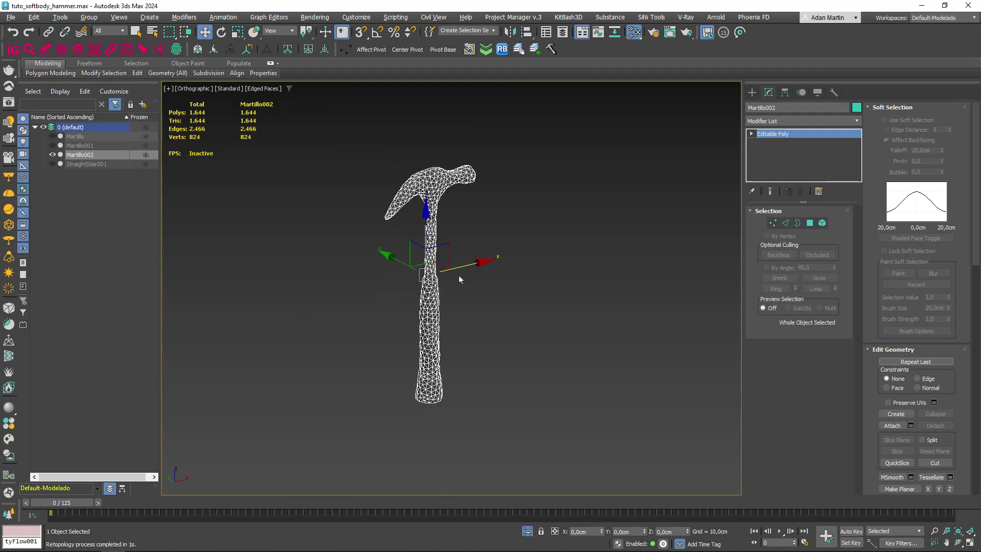
pyautogui.click(752, 93)
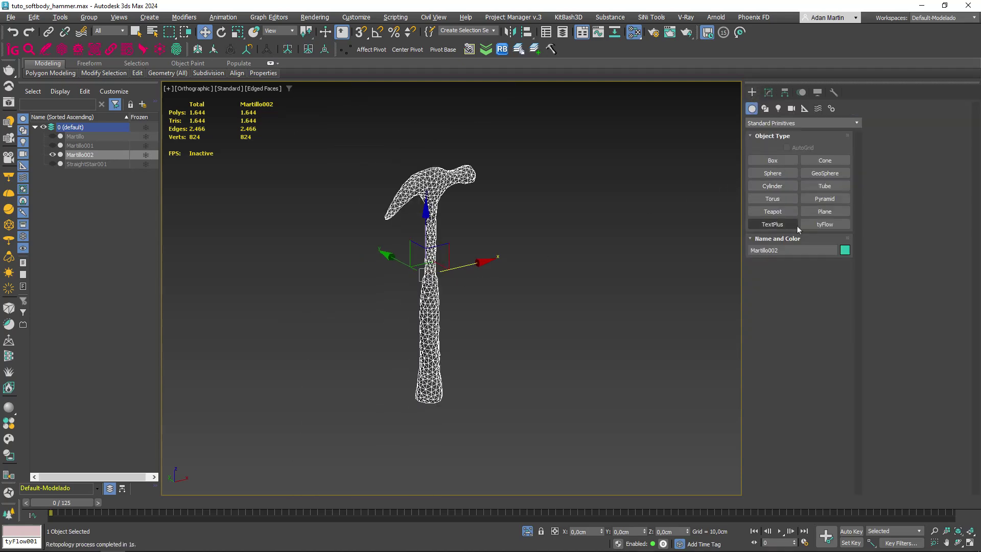
# Create a tyFlow icon and align it to centre on the hammer.
pyautogui.click(824, 224)
pyautogui.moveTo(473, 404); pyautogui.dragTo(504, 417)
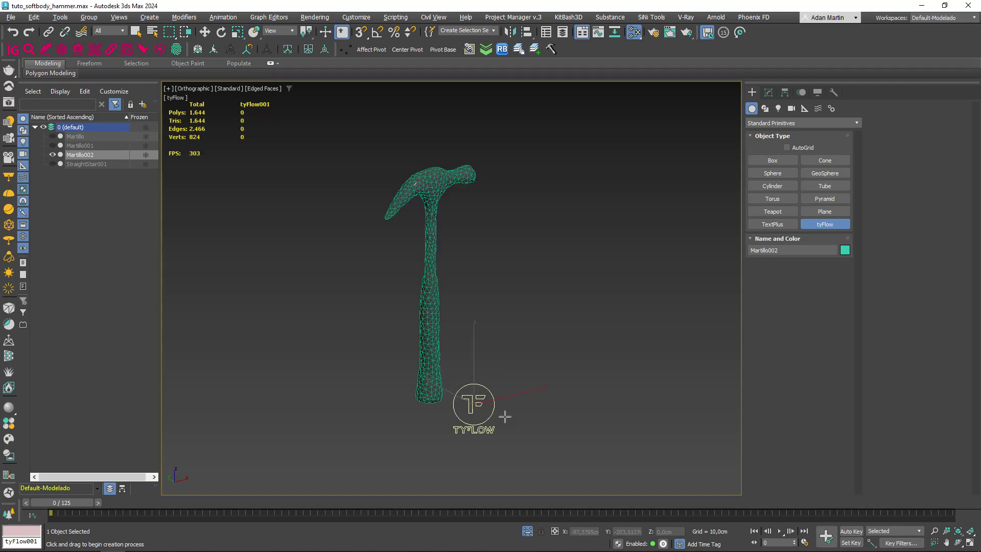
pyautogui.click(526, 31)
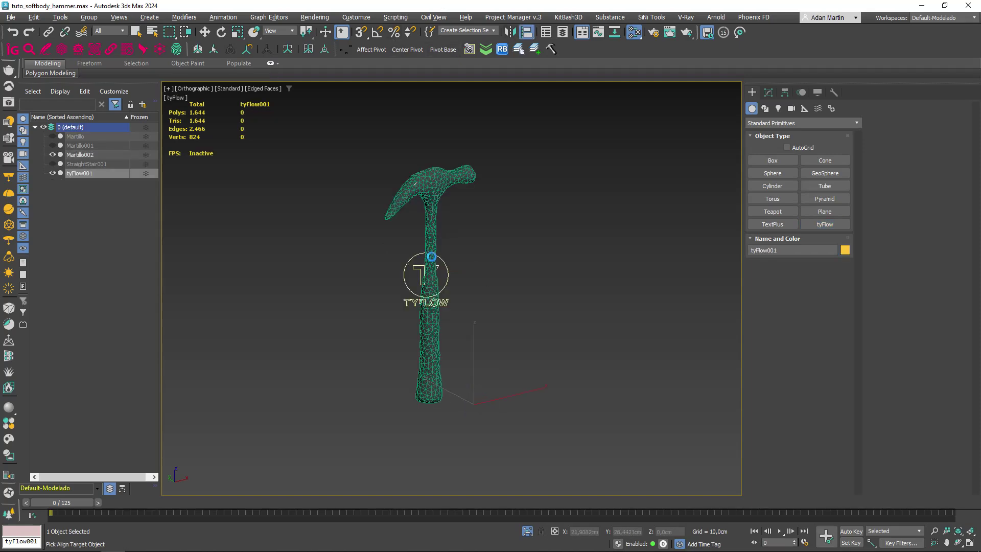
pyautogui.click(431, 257)
pyautogui.click(494, 364)
# Add a Birth Surface event to tyFlow001 that births particles from Martillo002.
pyautogui.click(769, 92)
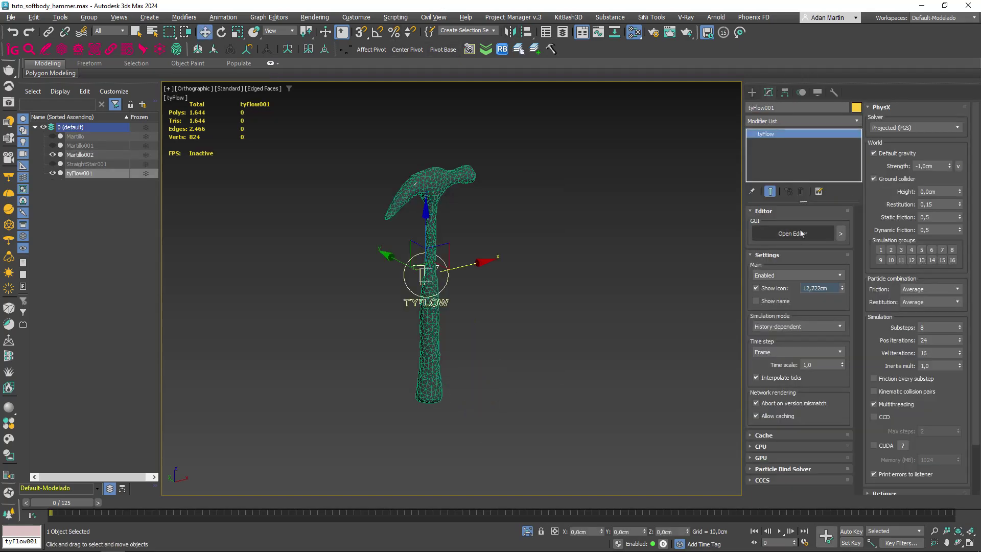
pyautogui.click(791, 233)
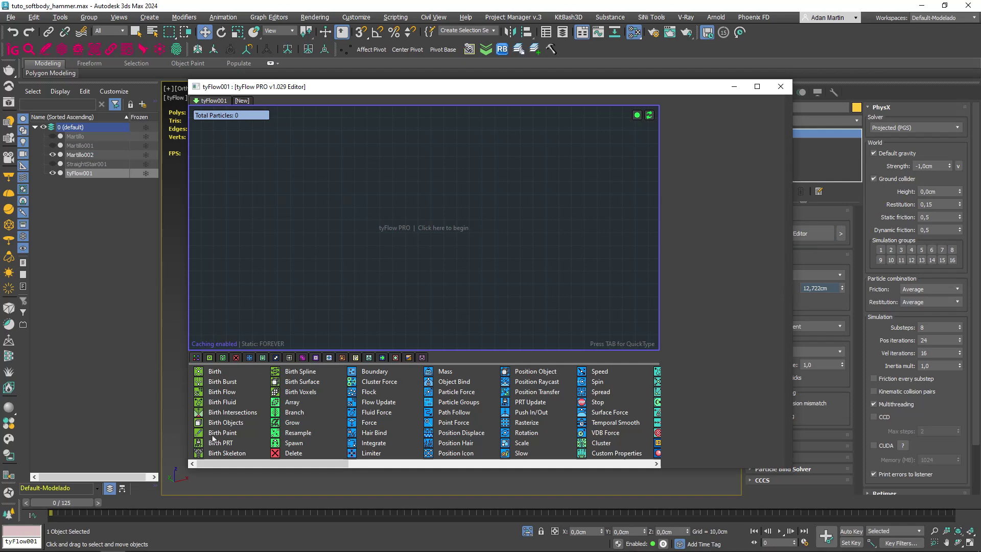
pyautogui.moveTo(302, 382); pyautogui.dragTo(376, 231)
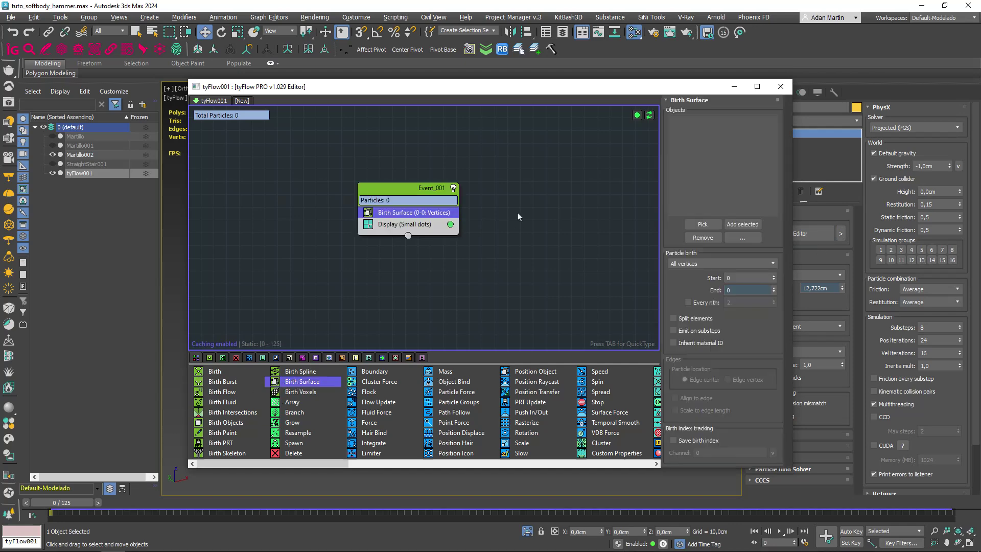
pyautogui.click(703, 224)
pyautogui.moveTo(460, 86); pyautogui.dragTo(697, 261)
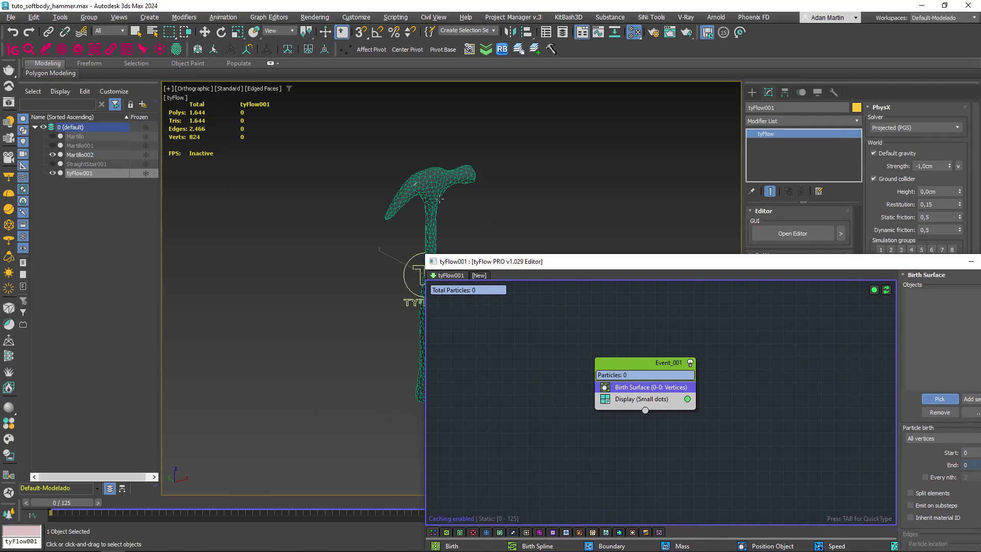
pyautogui.click(443, 181)
pyautogui.scroll(5, 306, 230)
pyautogui.scroll(-3, 307, 230)
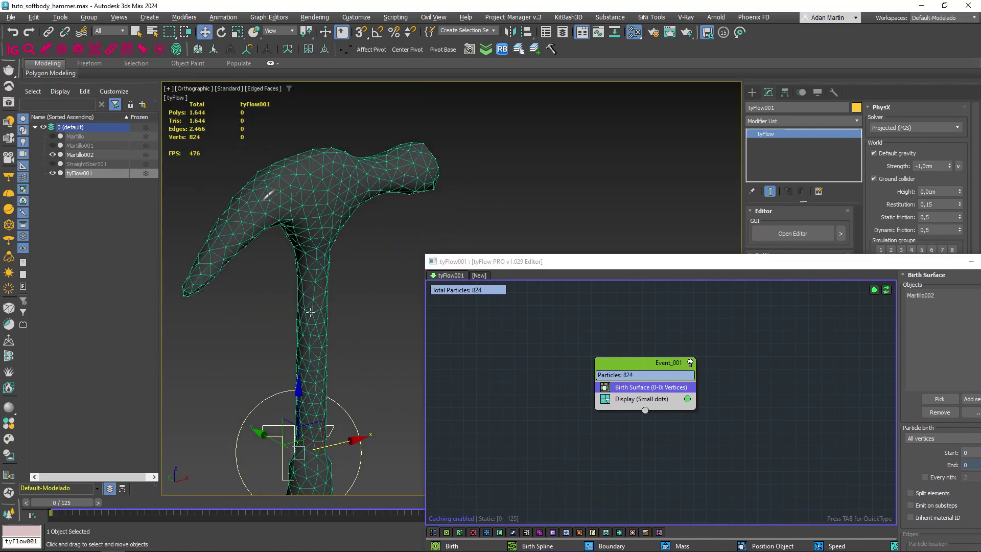
pyautogui.scroll(5, 305, 205)
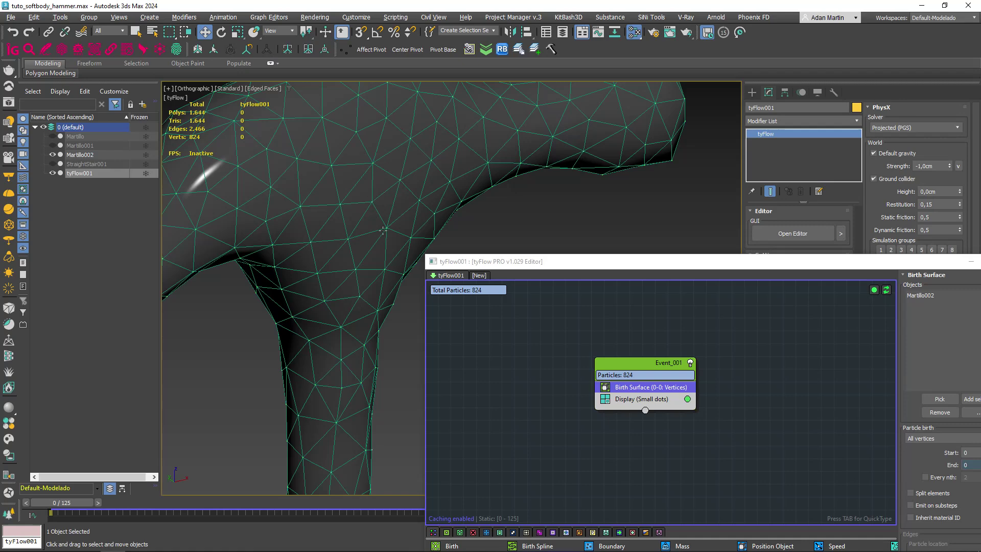
pyautogui.moveTo(720, 269); pyautogui.dragTo(470, 166)
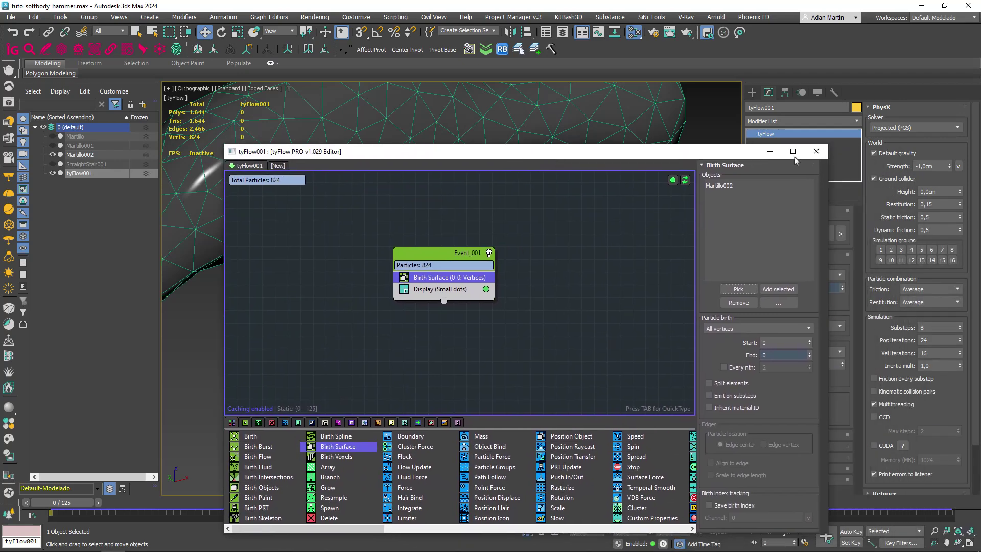
# Close the tyFlow editor, unhide all objects and select Martillo001.
pyautogui.click(815, 154)
pyautogui.scroll(-3, 559, 265)
pyautogui.rightClick(560, 267)
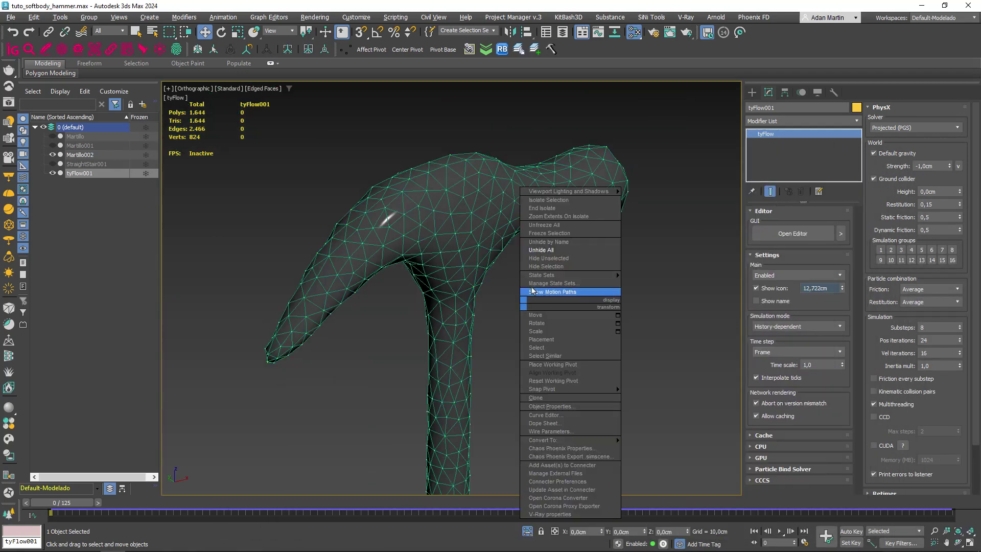
pyautogui.click(547, 253)
pyautogui.click(450, 300)
pyautogui.scroll(5, 450, 300)
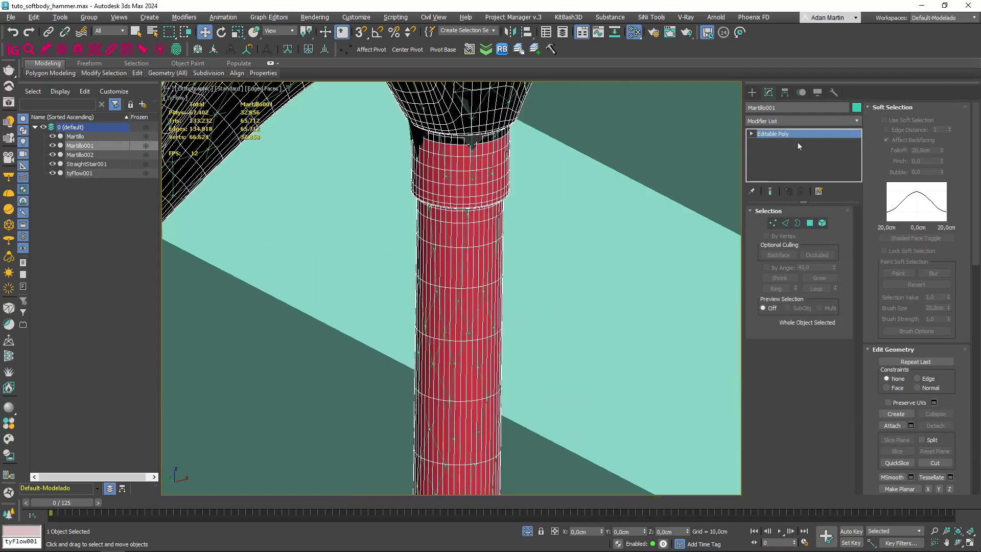
# Add a tyParticleSkin modifier to Martillo001 with tyFlow001 as its particle source.
pyautogui.click(800, 121)
pyautogui.write('TY')
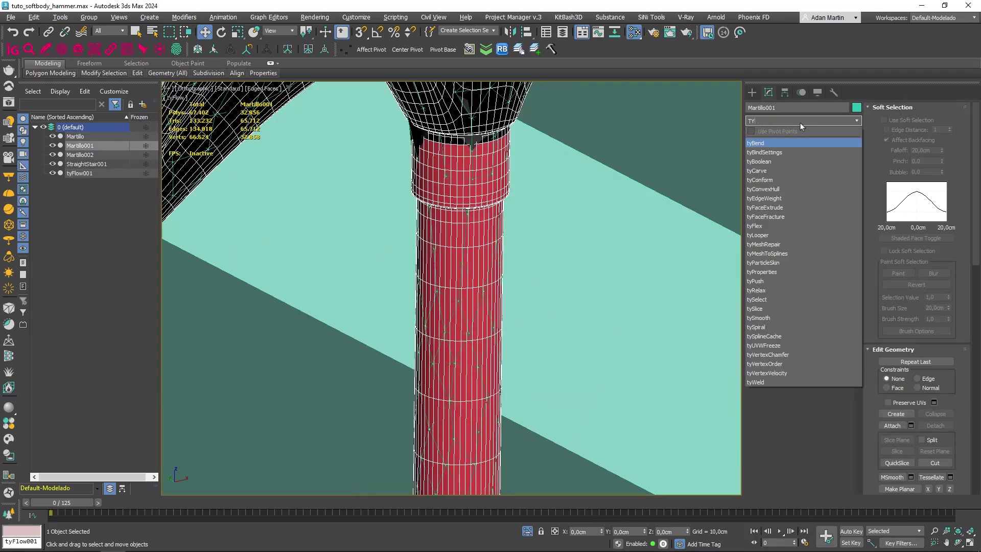
pyautogui.write('PA')
pyautogui.press('Return')
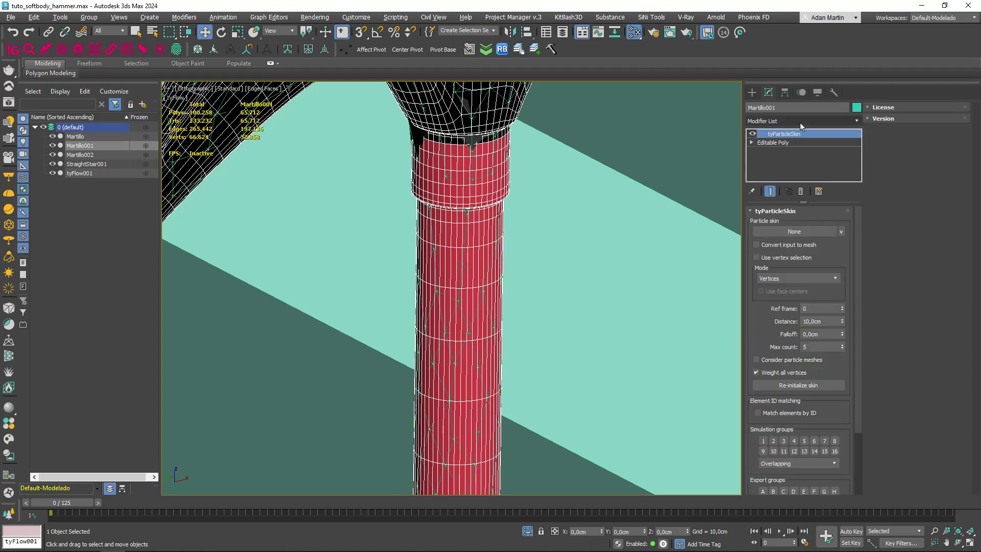
pyautogui.scroll(-3, 563, 255)
pyautogui.moveTo(541, 274); pyautogui.dragTo(418, 234, button='middle')
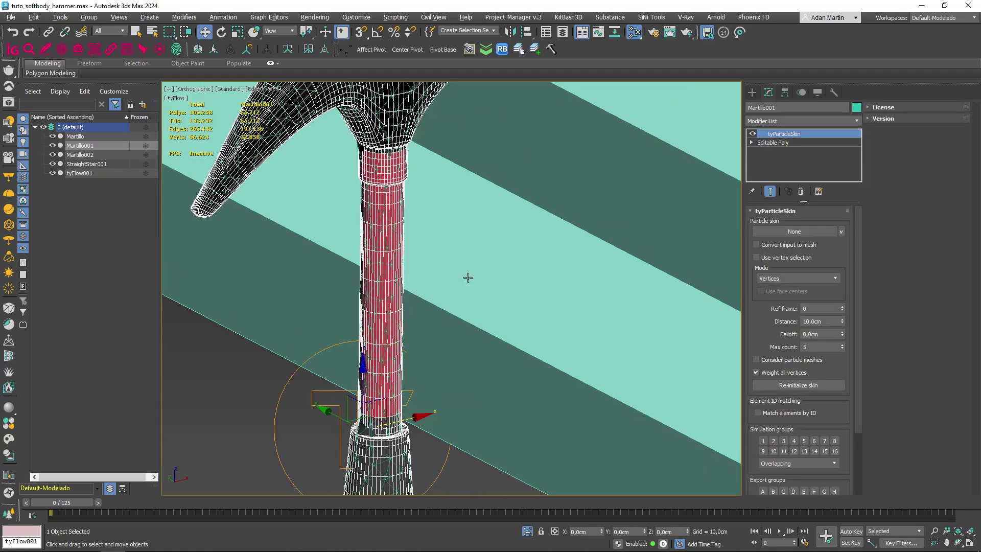
pyautogui.scroll(-4, 467, 283)
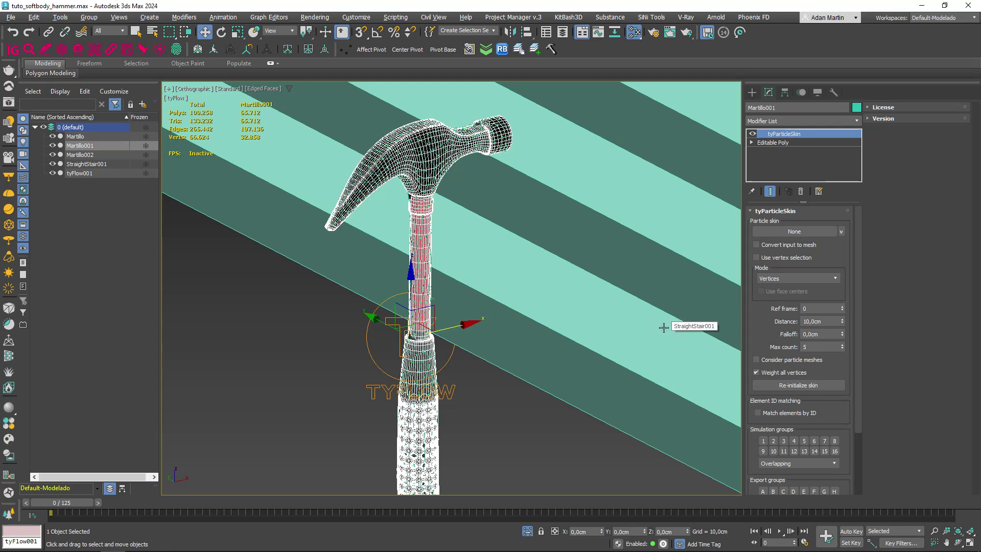
pyautogui.click(798, 232)
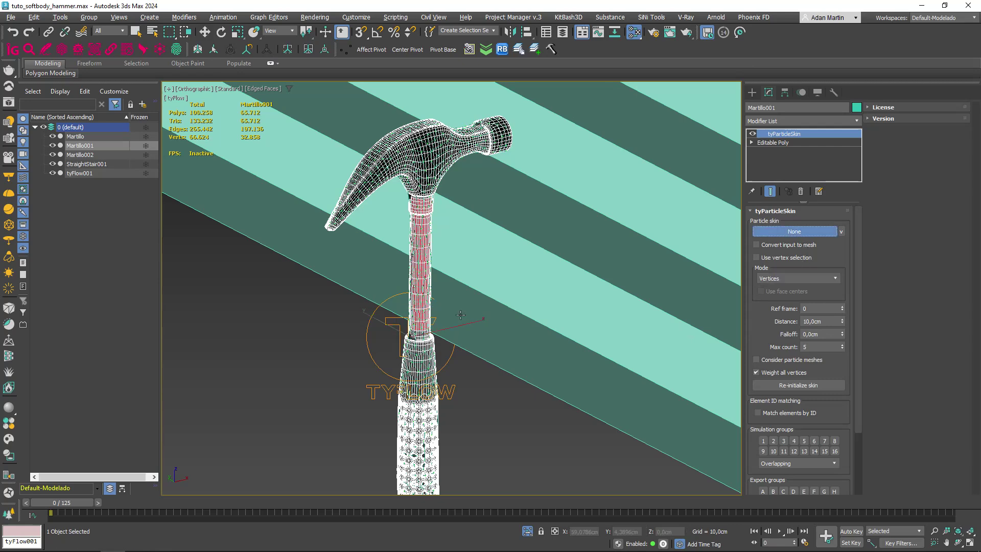
pyautogui.click(365, 347)
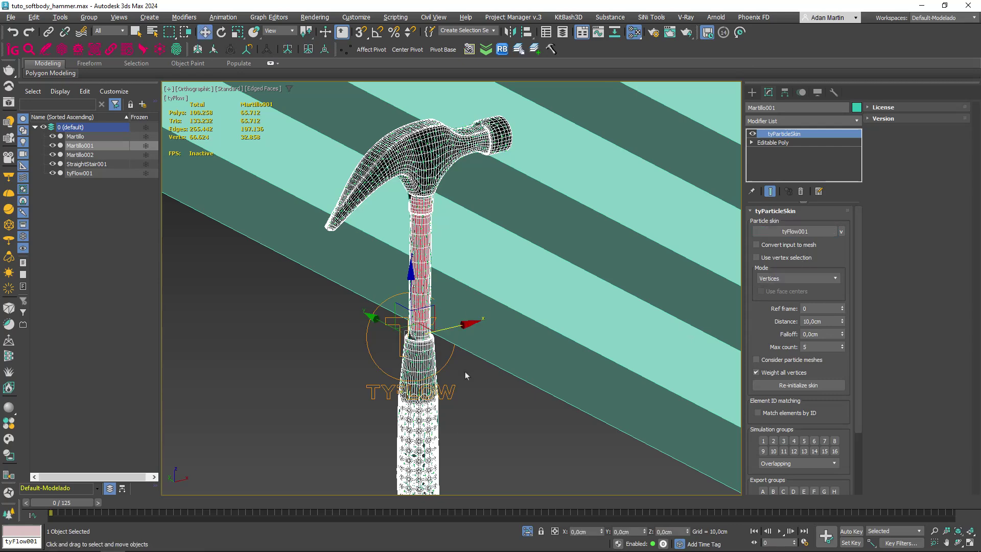
pyautogui.click(446, 369)
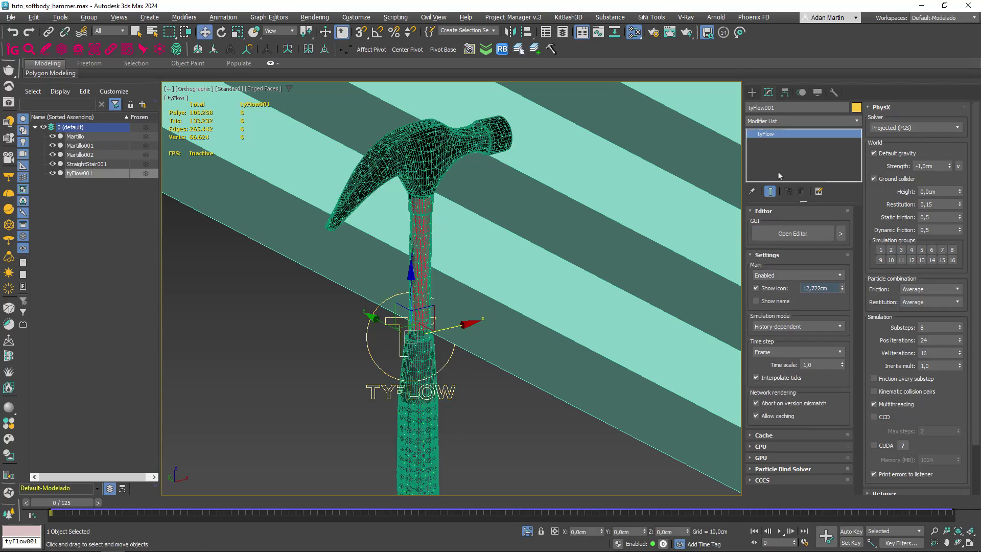
# Add a Force operator to Event_001 with noise strength 1.
pyautogui.click(807, 233)
pyautogui.moveTo(357, 159); pyautogui.dragTo(659, 98)
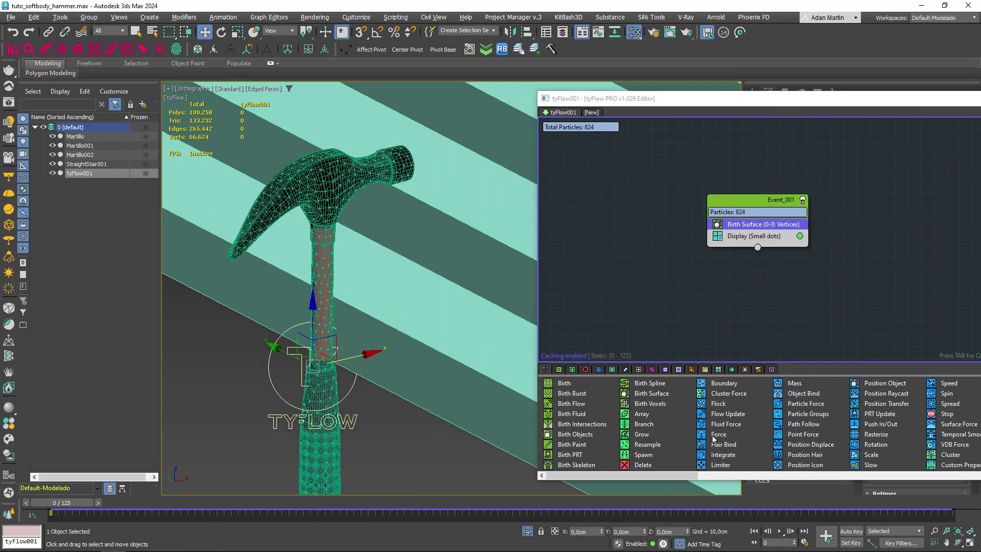
pyautogui.moveTo(717, 437); pyautogui.dragTo(755, 235)
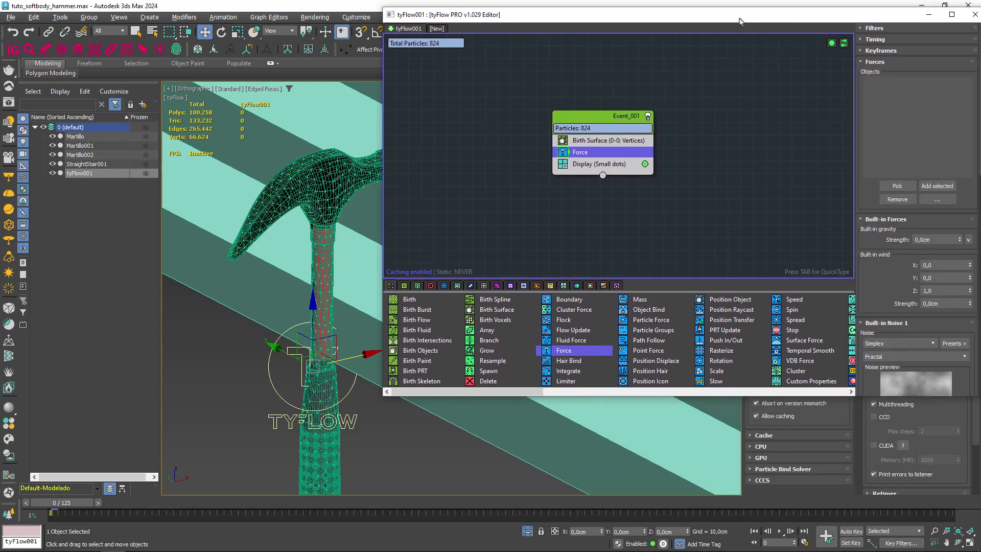
pyautogui.moveTo(895, 103); pyautogui.dragTo(735, 22)
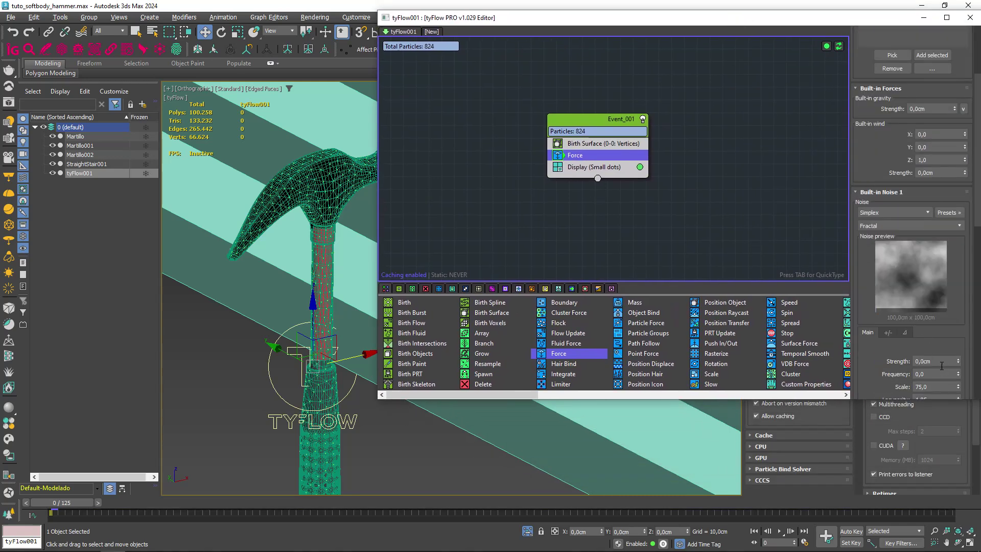
pyautogui.doubleClick(942, 361)
pyautogui.write('1')
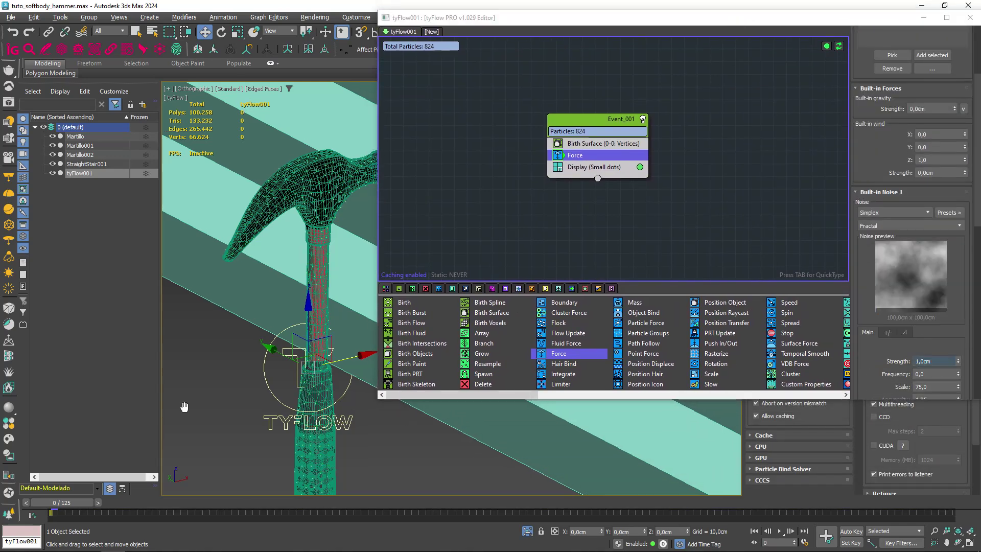
# Scrub the timeline to preview the hammer deforming, then return to frame 0.
pyautogui.moveTo(81, 506); pyautogui.dragTo(116, 504)
pyautogui.click(272, 332)
pyautogui.press('w')
pyautogui.scroll(3, 314, 207)
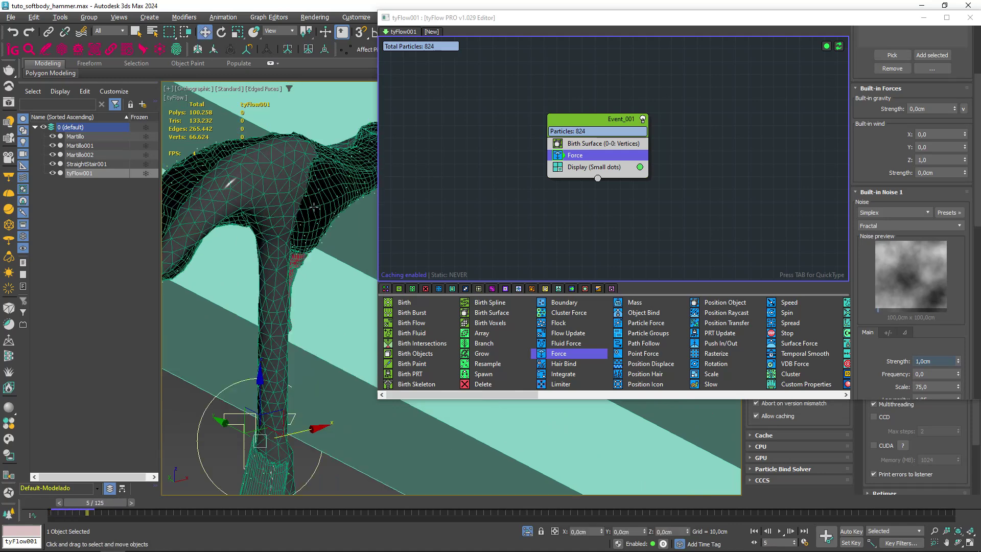
pyautogui.hotkey('alt', 'q')
pyautogui.scroll(-3, 313, 207)
pyautogui.press('F4')
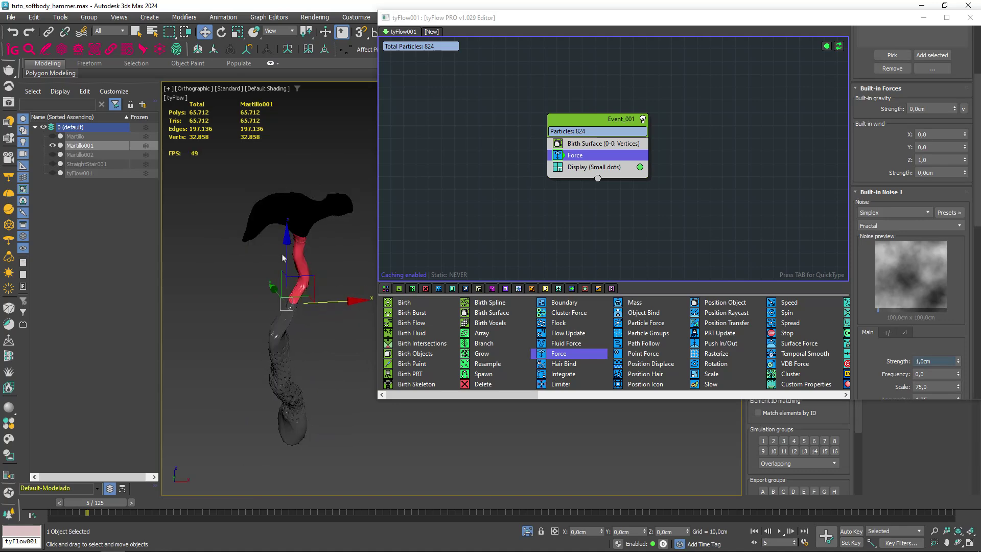
pyautogui.moveTo(116, 507); pyautogui.dragTo(76, 506)
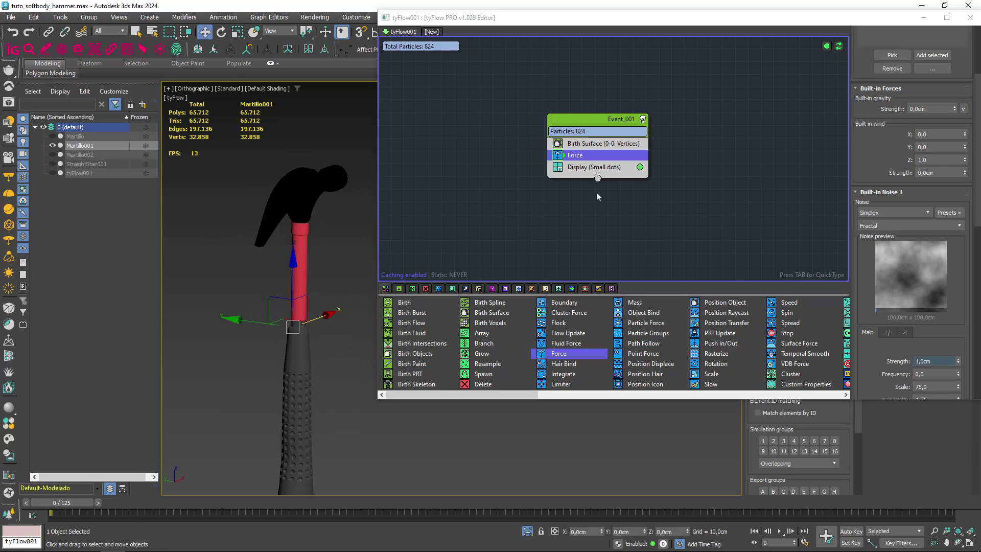
# Delete the trial Force operator and close the tyFlow editor.
pyautogui.press('Delete')
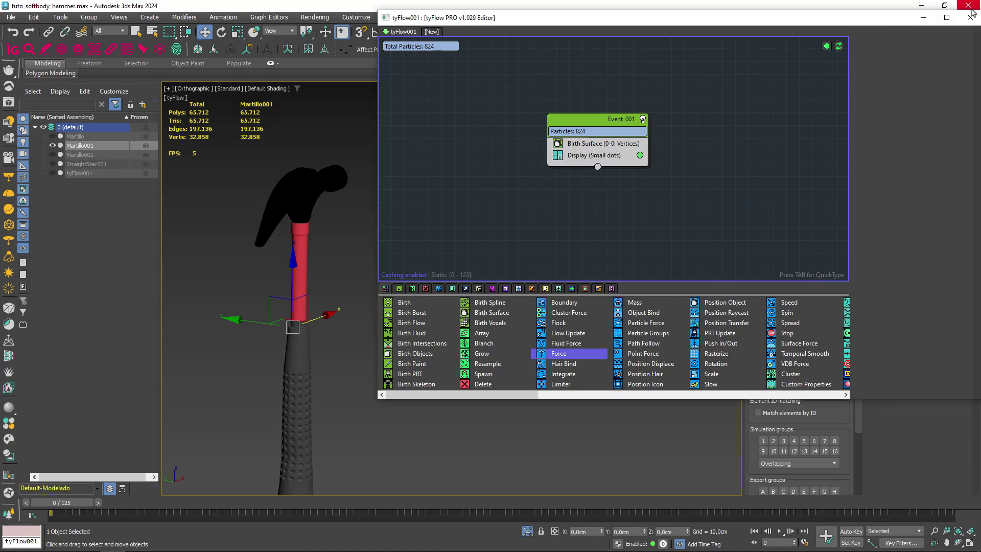
pyautogui.click(970, 12)
pyautogui.scroll(2, 352, 266)
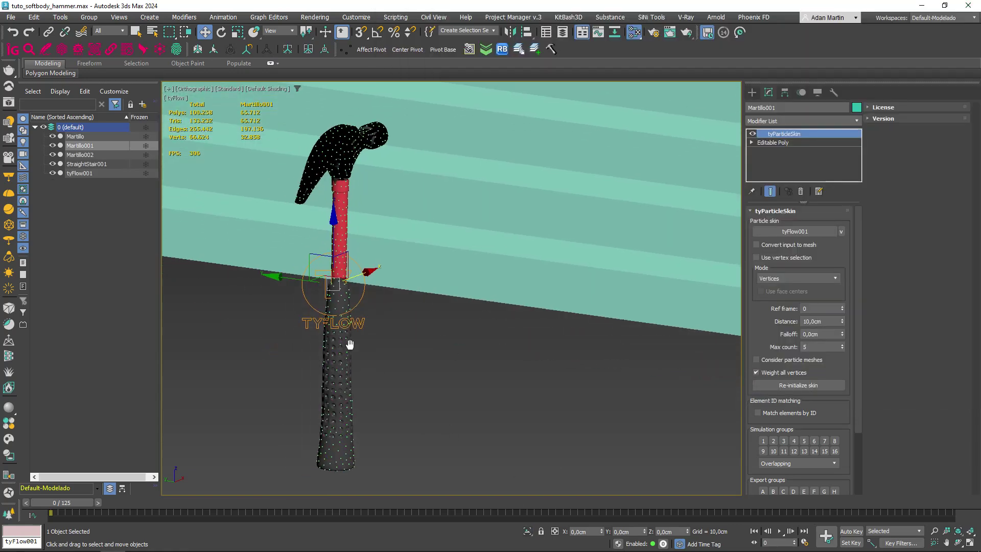
pyautogui.scroll(3, 352, 266)
pyautogui.scroll(2, 352, 267)
pyautogui.scroll(2, 352, 267)
pyautogui.press('F4')
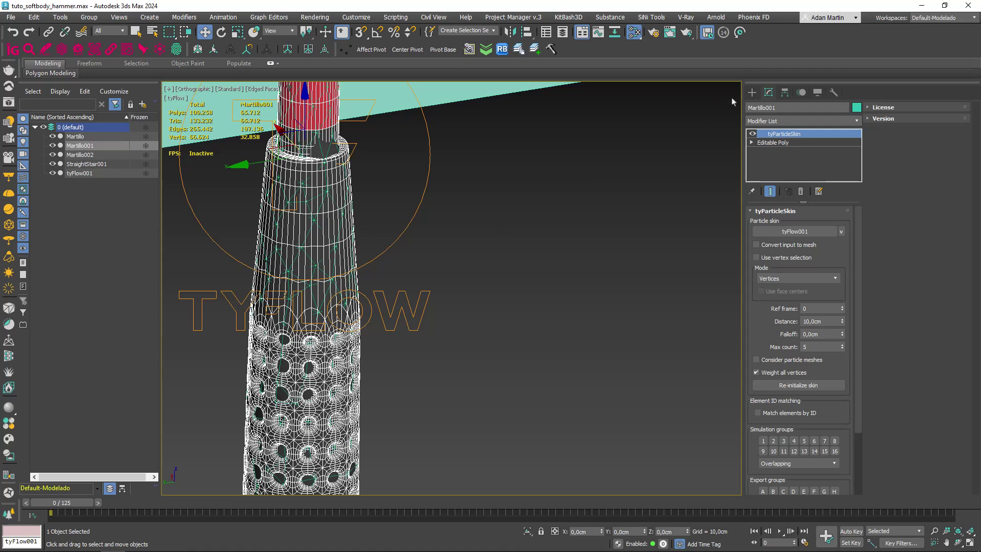
# Create a tyActor helper beside the hammer handle, found by searching 'acto'.
pyautogui.click(752, 92)
pyautogui.moveTo(506, 306); pyautogui.dragTo(501, 314, button='middle')
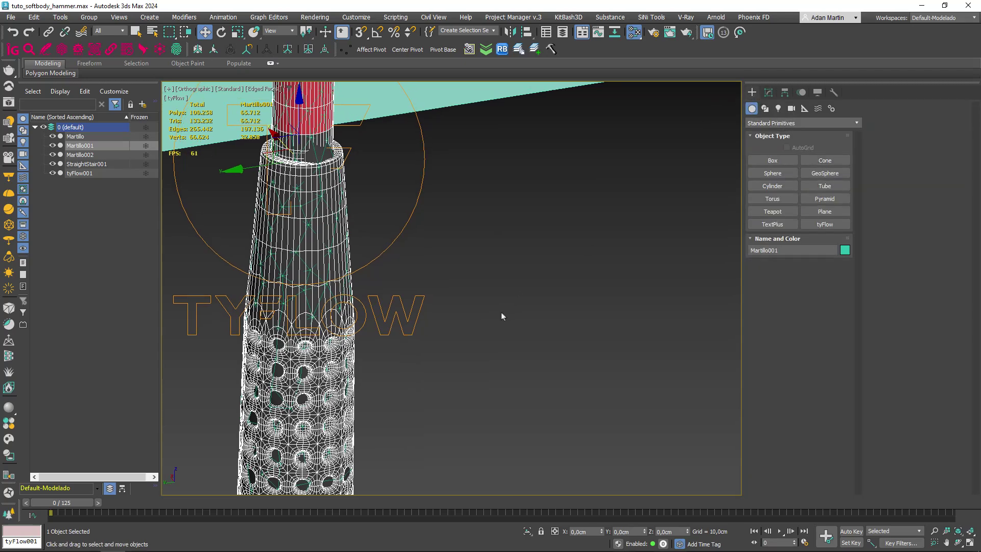
pyautogui.write('x')
pyautogui.write('ACTO')
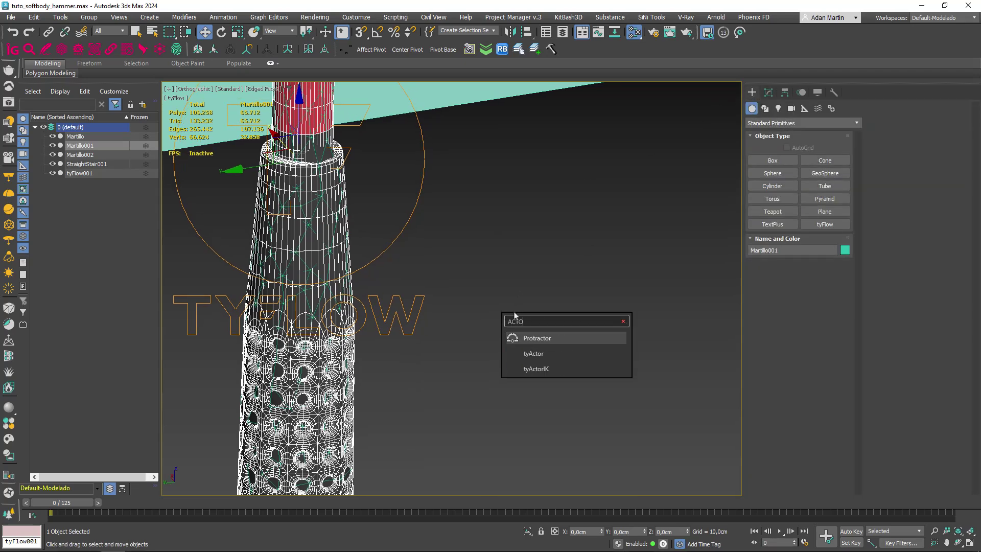
pyautogui.click(541, 354)
pyautogui.moveTo(481, 386); pyautogui.dragTo(494, 323)
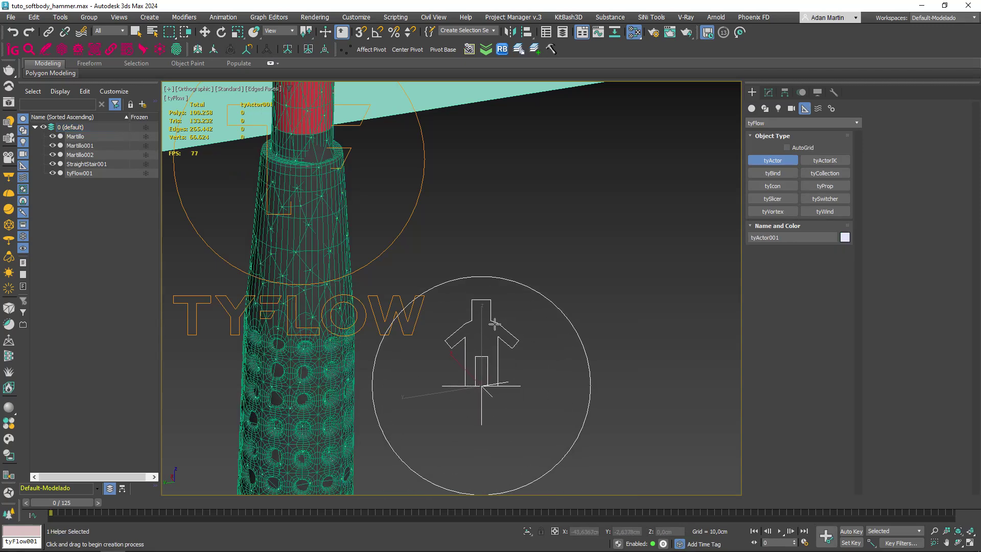
pyautogui.keyDown('alt'); pyautogui.moveTo(495, 323); pyautogui.dragTo(500, 325, button='middle'); pyautogui.keyUp('alt')
pyautogui.moveTo(261, 95); pyautogui.dragTo(164, 134, button='middle')
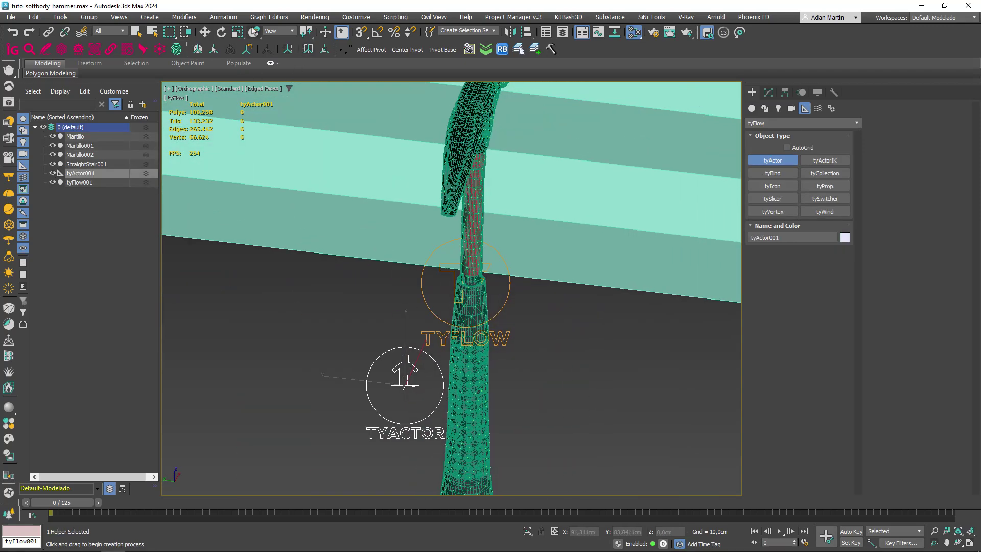
# Align the tyActor to the tyFlow icon and start picking its rig object.
pyautogui.click(526, 32)
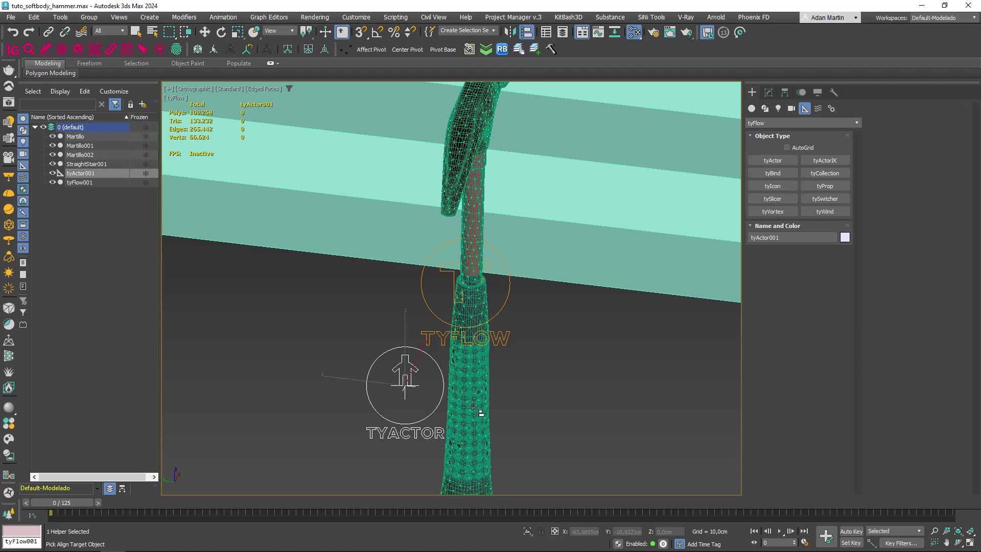
pyautogui.scroll(5, 478, 407)
pyautogui.click(508, 138)
pyautogui.click(511, 336)
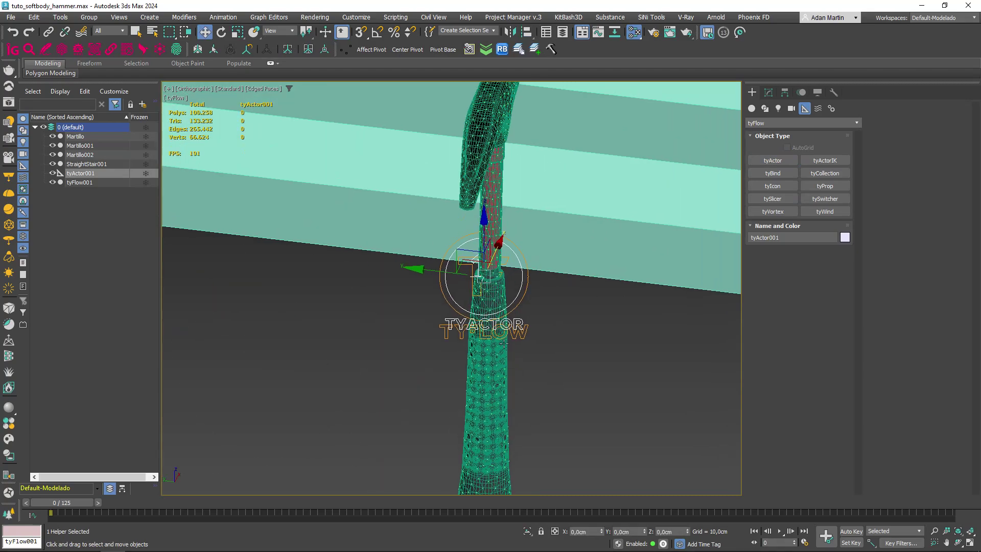
pyautogui.keyDown('alt'); pyautogui.moveTo(533, 305); pyautogui.dragTo(549, 294, button='middle'); pyautogui.keyUp('alt')
pyautogui.scroll(-4, 528, 392)
pyautogui.keyDown('alt'); pyautogui.moveTo(529, 392); pyautogui.dragTo(541, 388, button='middle'); pyautogui.keyUp('alt')
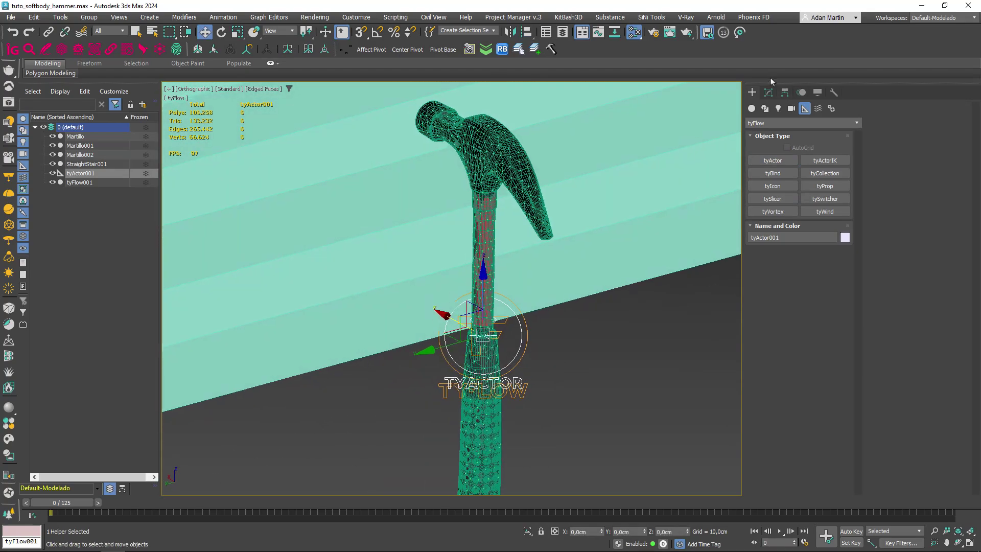
pyautogui.click(768, 92)
pyautogui.click(778, 335)
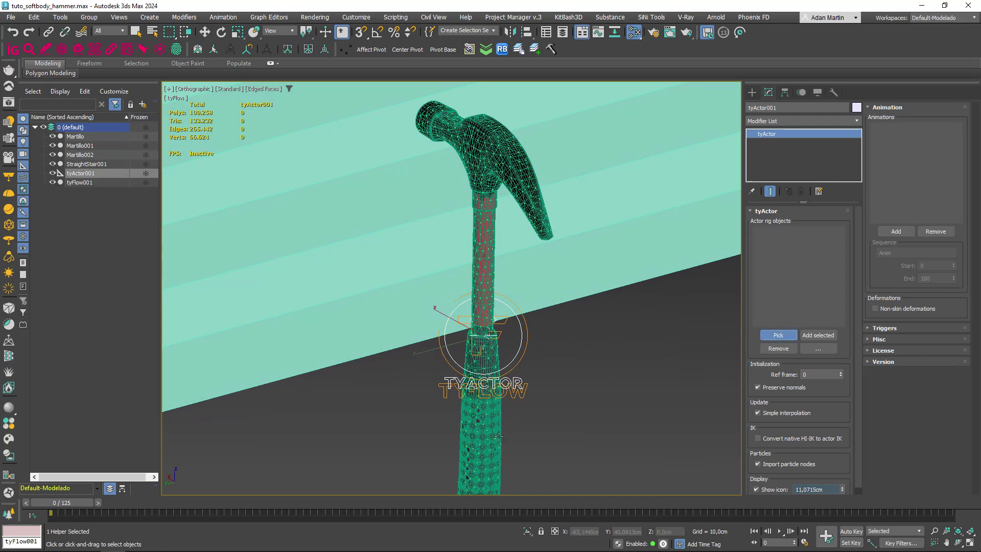
# Pick hammer Martillo001 as the tyActor's rig object and zoom out to the stairs.
pyautogui.scroll(5, 498, 434)
pyautogui.click(472, 372)
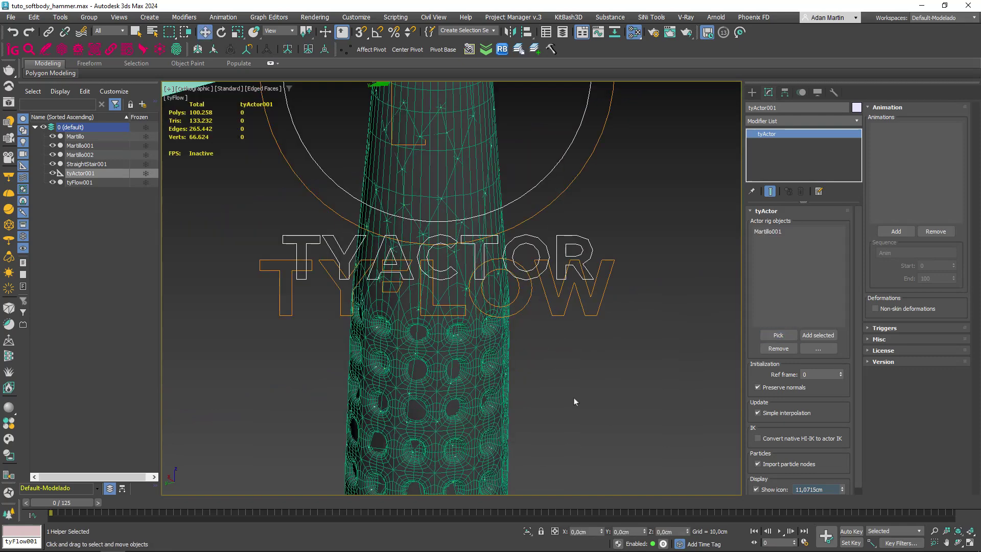
pyautogui.scroll(-4, 581, 388)
pyautogui.scroll(-2, 588, 376)
pyautogui.keyDown('alt'); pyautogui.moveTo(588, 376); pyautogui.dragTo(499, 387, button='middle'); pyautogui.keyUp('alt')
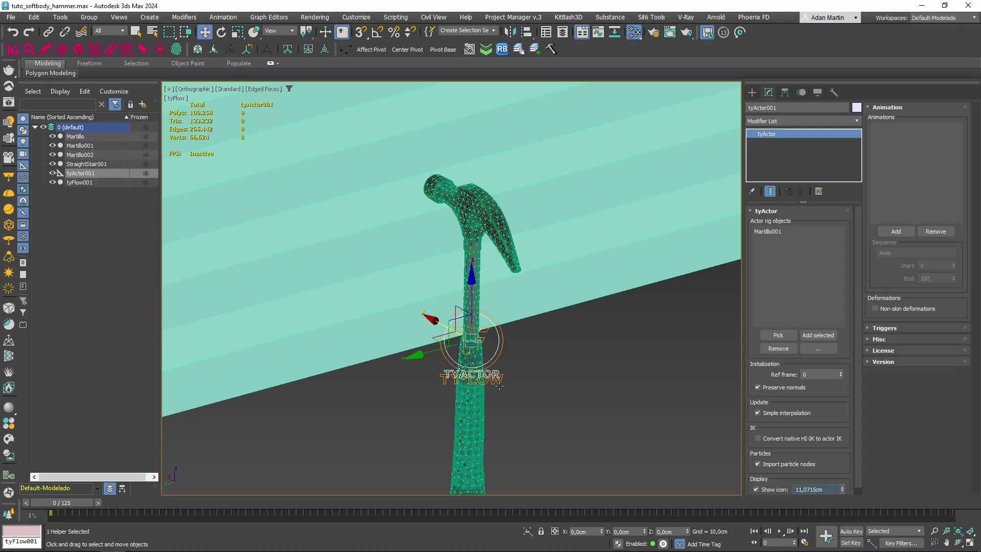
pyautogui.scroll(-6, 522, 379)
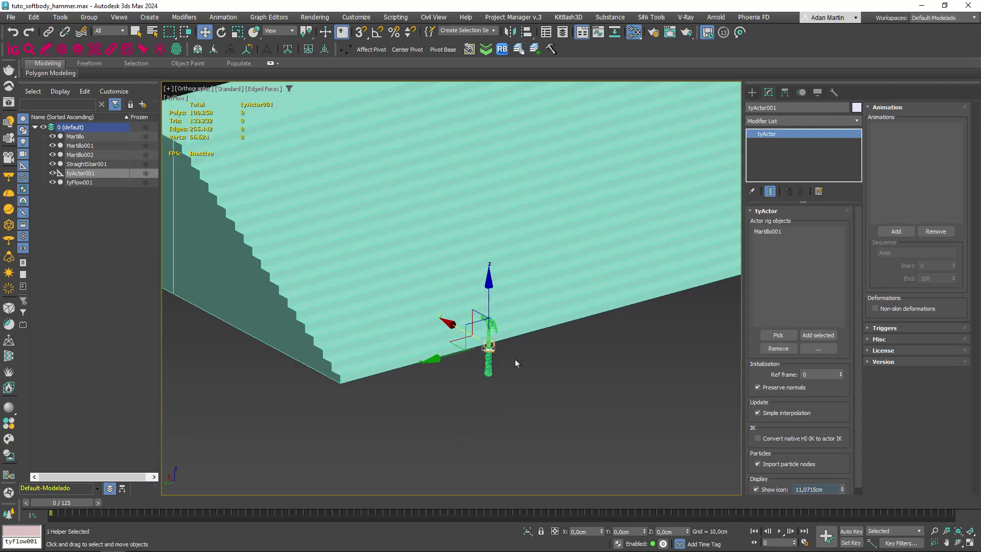
pyautogui.scroll(-5, 521, 357)
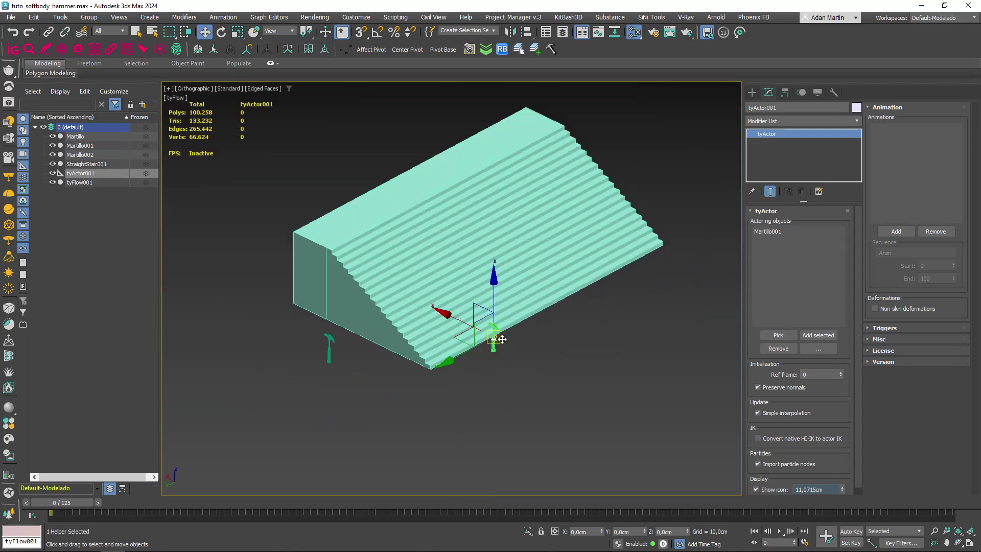
pyautogui.rightClick(537, 349)
pyautogui.click(751, 92)
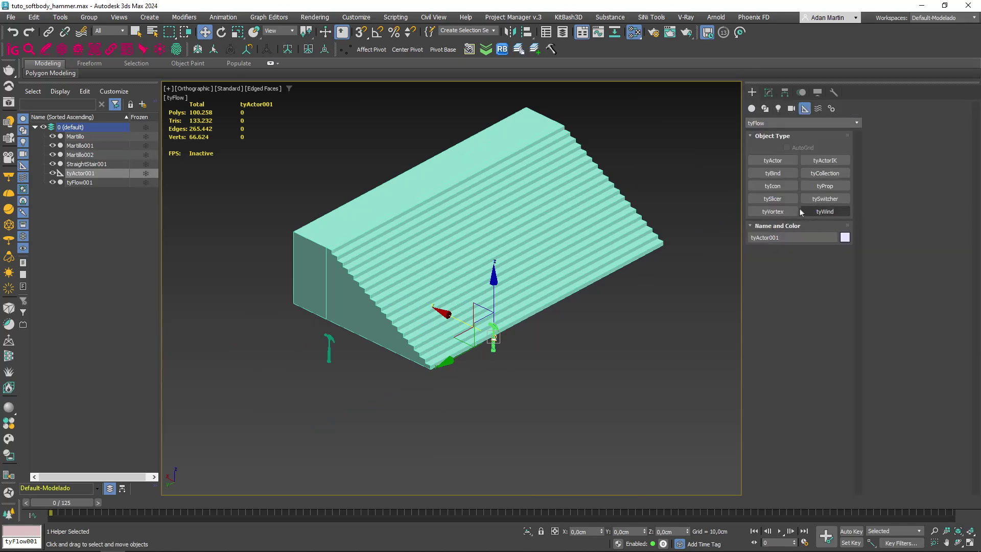
# Create a new tyFlow object near the stairs and open its flow editor.
pyautogui.click(772, 211)
pyautogui.click(751, 108)
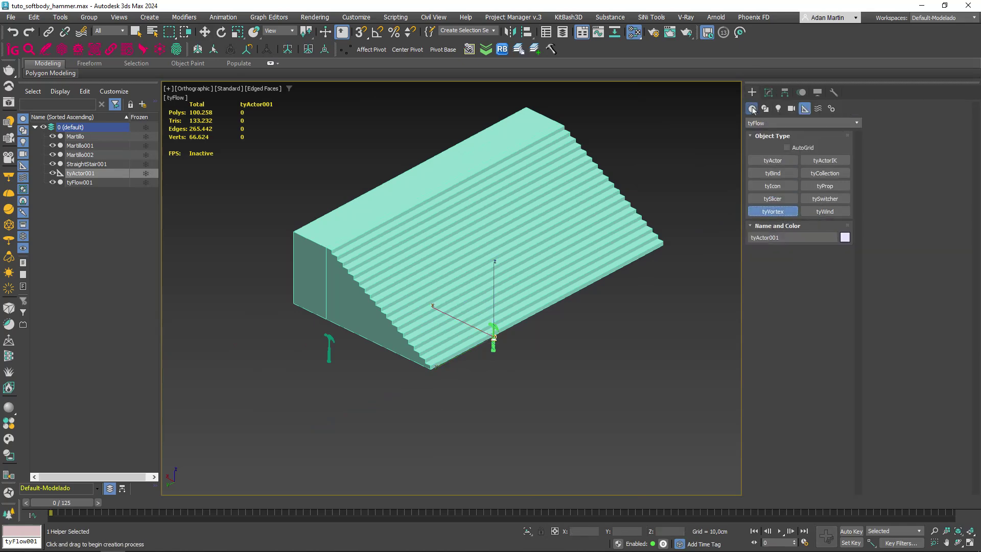
pyautogui.click(825, 224)
pyautogui.click(489, 381)
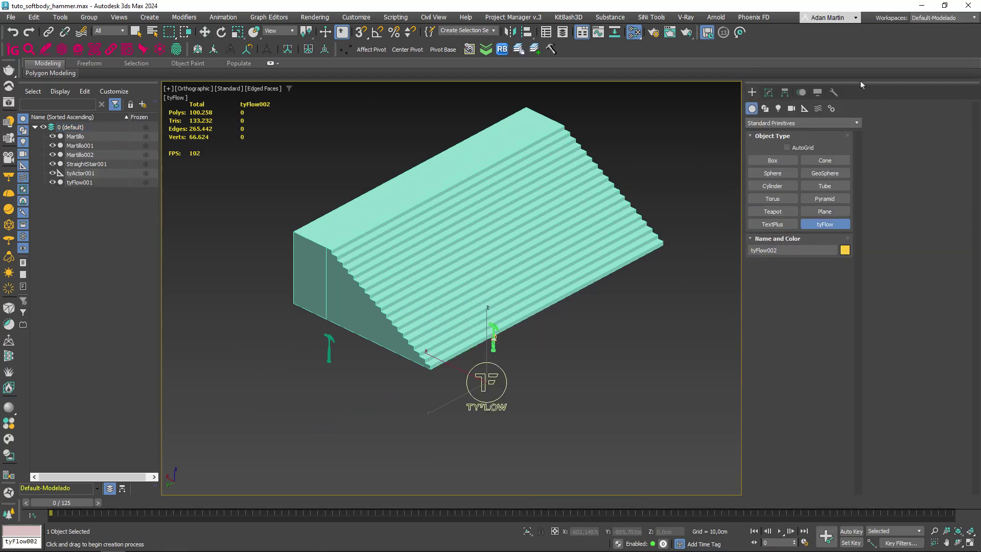
pyautogui.click(768, 92)
pyautogui.click(797, 234)
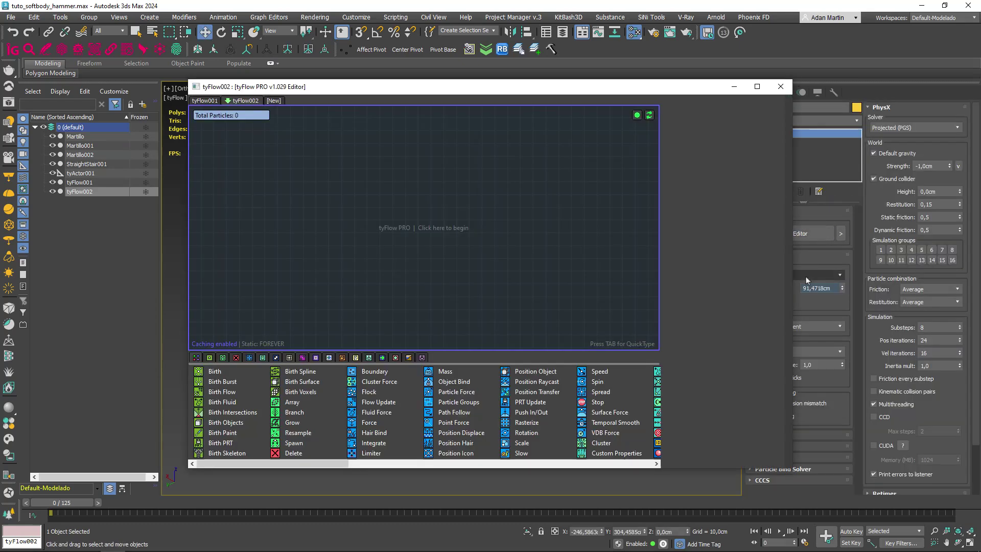
# Add the Simple Icon Flow preset and remove its Shape and Mesh operators.
pyautogui.rightClick(429, 196)
pyautogui.moveTo(475, 233)
pyautogui.click(593, 234)
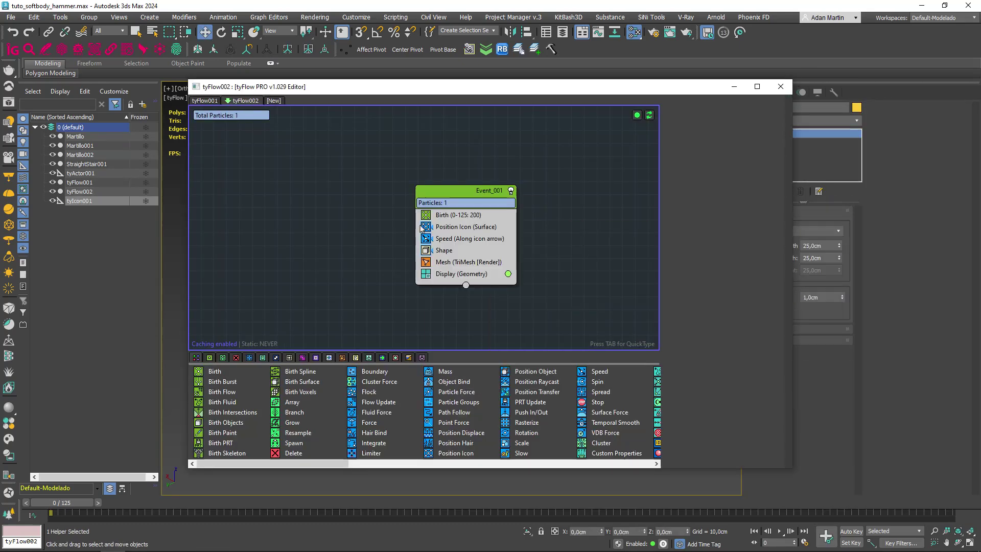
pyautogui.click(459, 238)
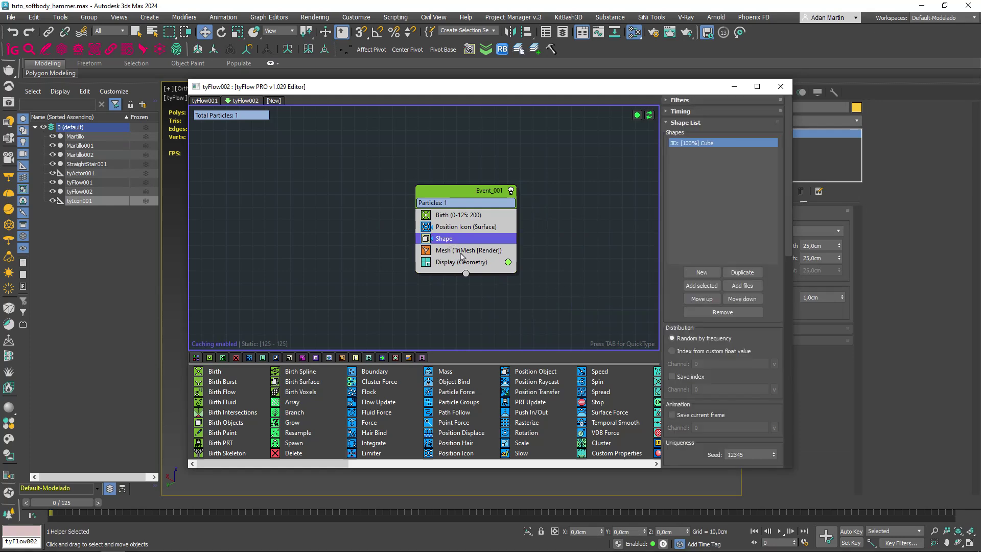
pyautogui.click(462, 251)
pyautogui.press('Delete')
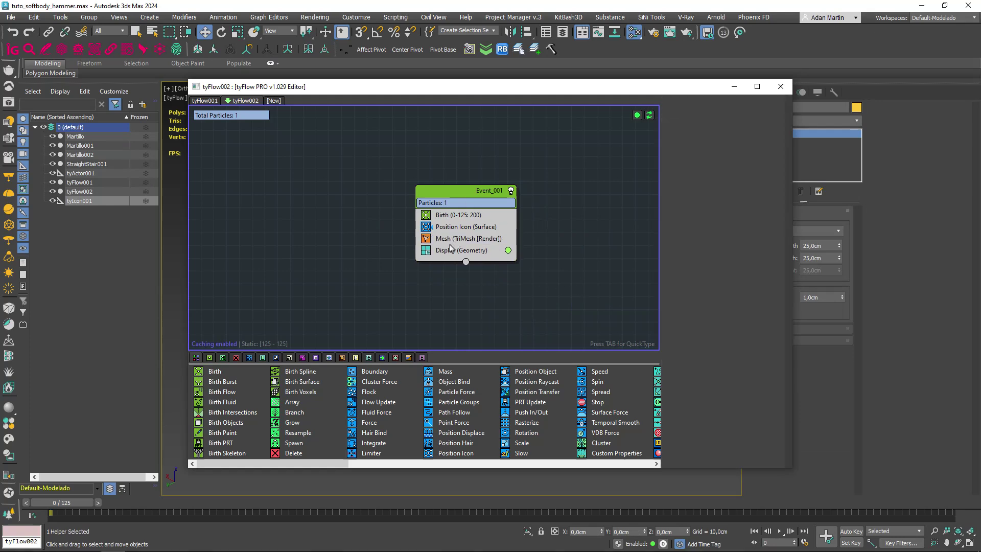
pyautogui.click(450, 238)
pyautogui.press('Delete')
# Set the Birth operator to a fixed Total of 1 particle.
pyautogui.click(458, 214)
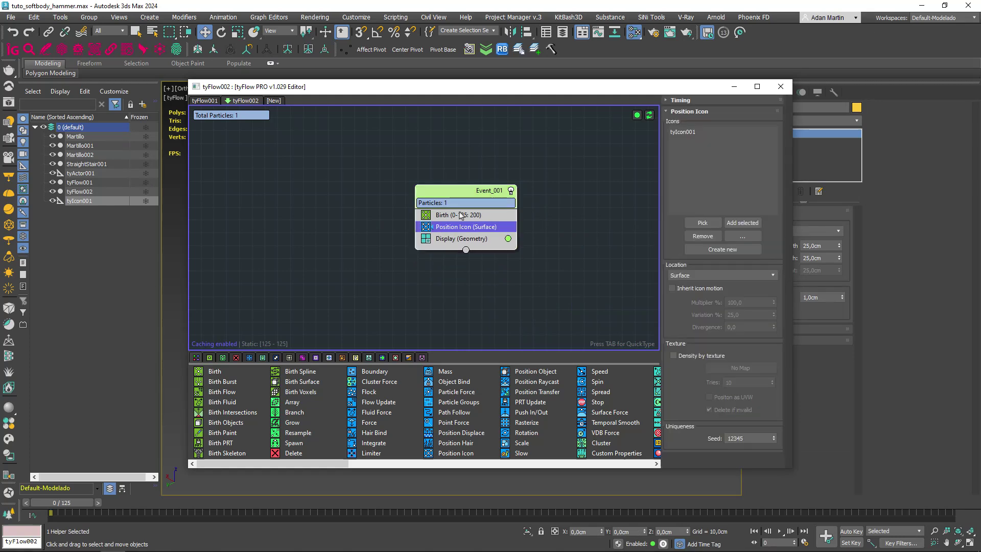
pyautogui.click(703, 133)
pyautogui.press('Tab')
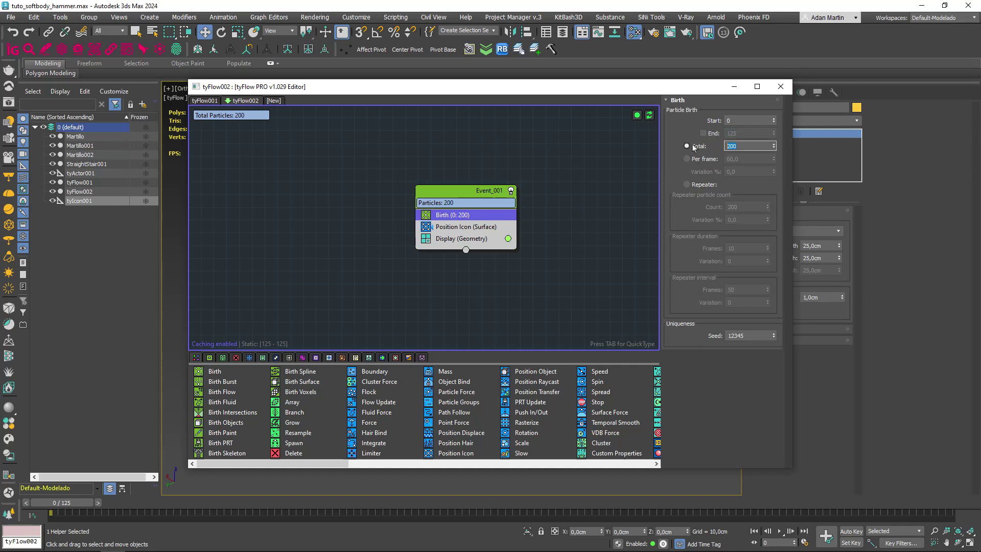
pyautogui.write('1')
pyautogui.press('Return')
# Move the tyIcon up to the top edge of the stairs.
pyautogui.moveTo(493, 96); pyautogui.dragTo(792, 148)
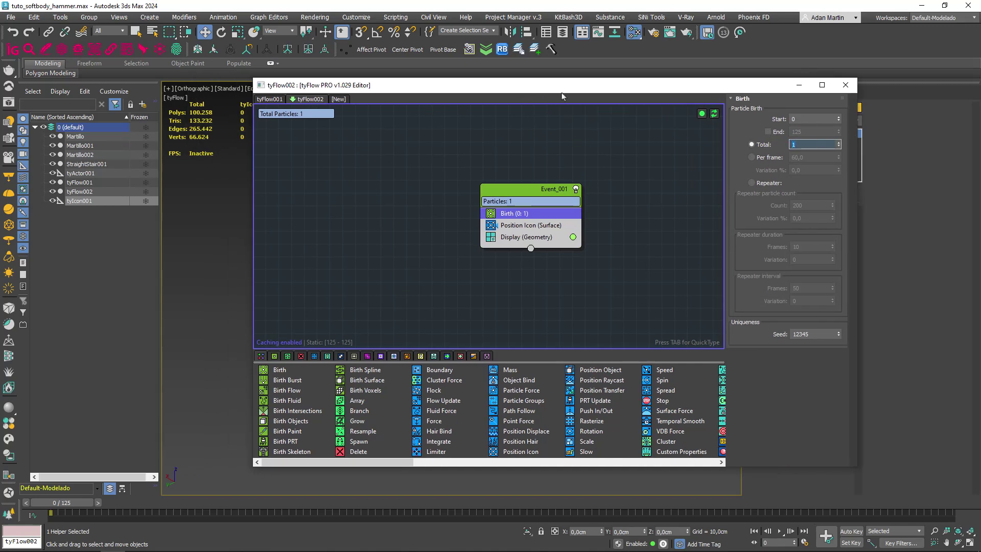
pyautogui.keyDown('alt'); pyautogui.moveTo(361, 350); pyautogui.dragTo(358, 307, button='middle'); pyautogui.keyUp('alt')
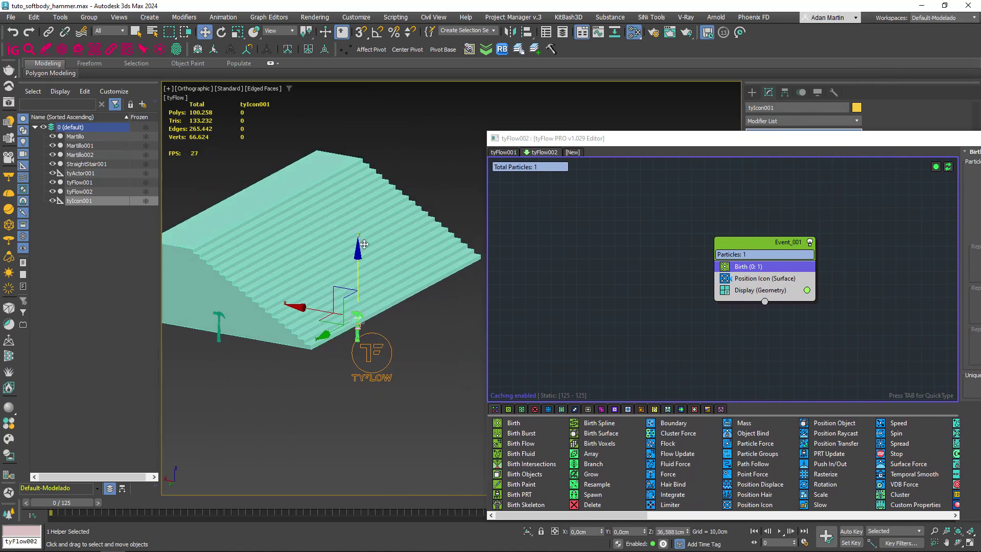
pyautogui.moveTo(357, 275); pyautogui.dragTo(358, 215)
pyautogui.keyDown('alt'); pyautogui.moveTo(357, 214); pyautogui.dragTo(326, 223, button='middle'); pyautogui.keyUp('alt')
pyautogui.moveTo(326, 222); pyautogui.dragTo(218, 176)
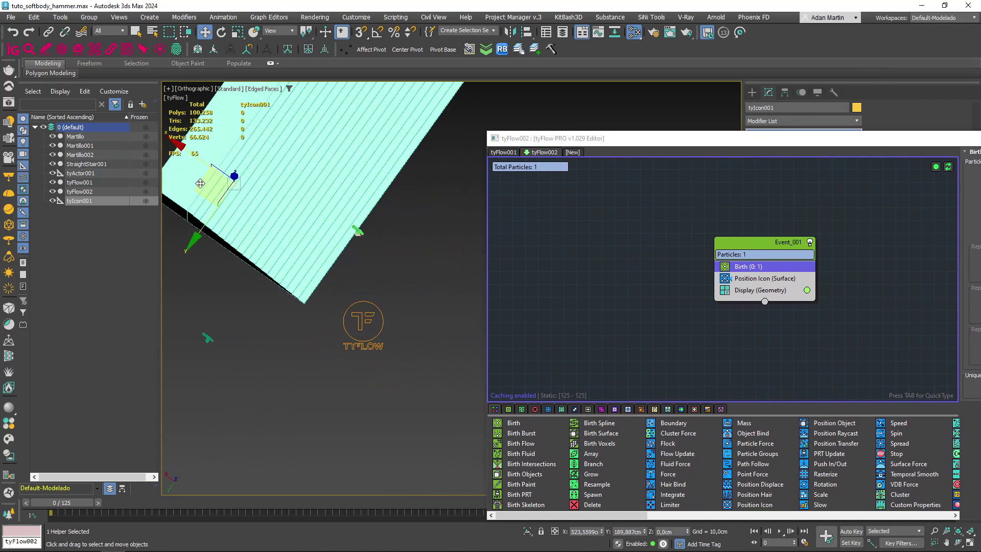
pyautogui.moveTo(218, 177)
pyautogui.keyDown('alt'); pyautogui.mouseDown(button='middle')
pyautogui.moveTo(307, 214)
pyautogui.moveTo(302, 164)
pyautogui.mouseUp(button='middle'); pyautogui.keyUp('alt')
pyautogui.scroll(5, 302, 165)
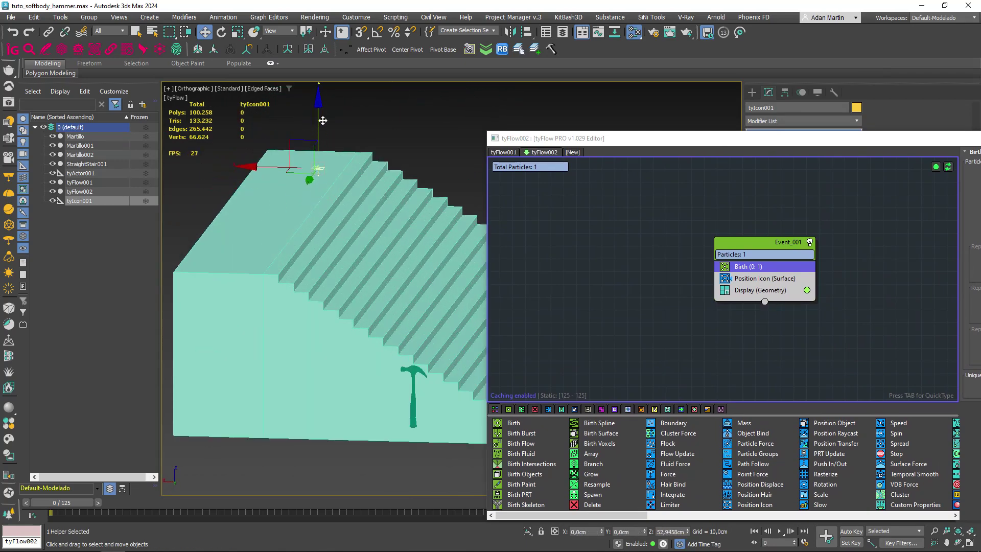
pyautogui.moveTo(258, 194); pyautogui.dragTo(309, 146)
pyautogui.moveTo(310, 146)
pyautogui.keyDown('alt'); pyautogui.mouseDown(button='middle')
pyautogui.moveTo(346, 202)
pyautogui.moveTo(672, 217)
pyautogui.mouseUp(button='middle'); pyautogui.keyUp('alt')
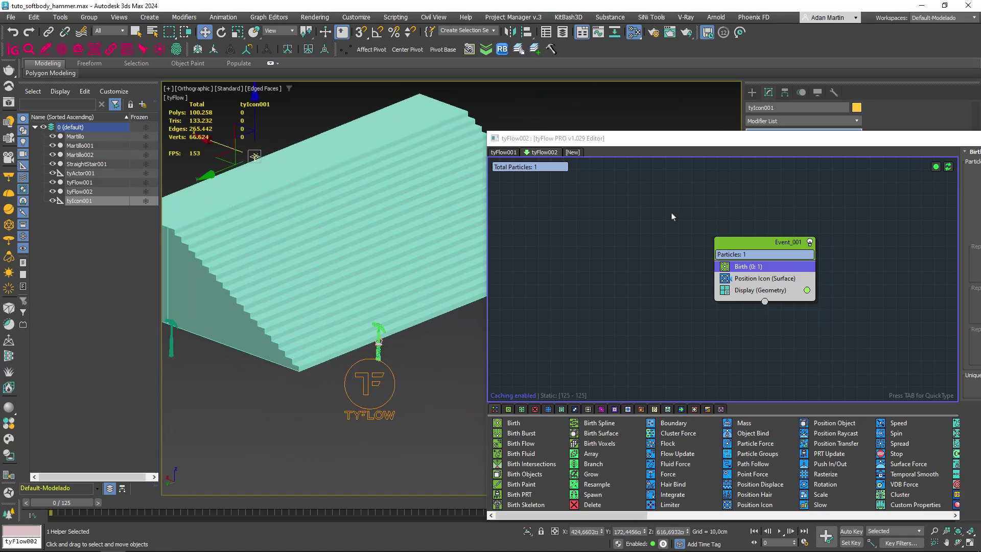
pyautogui.moveTo(665, 138); pyautogui.dragTo(562, 18)
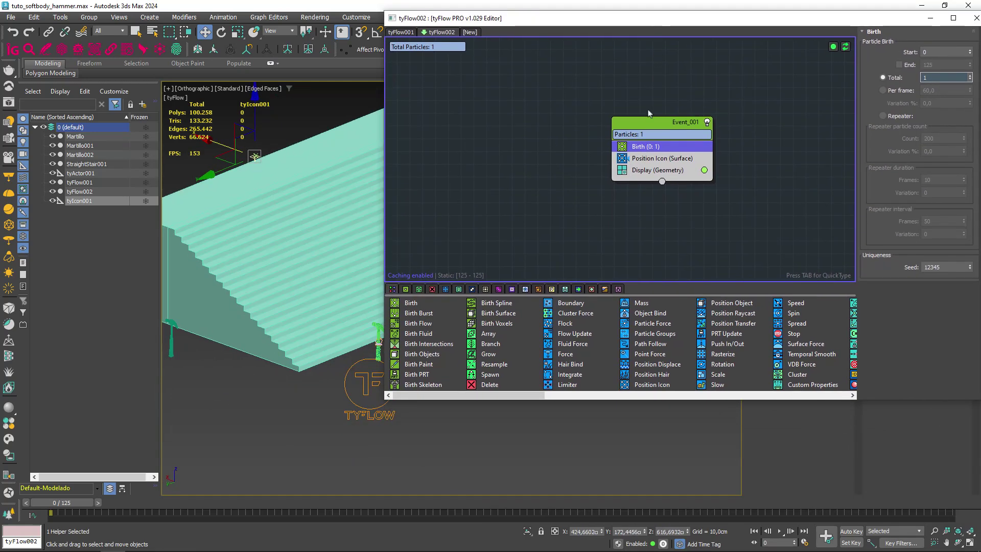
# Insert an Actor operator into Event_001 below Position Icon.
pyautogui.click(645, 158)
pyautogui.press('Tab')
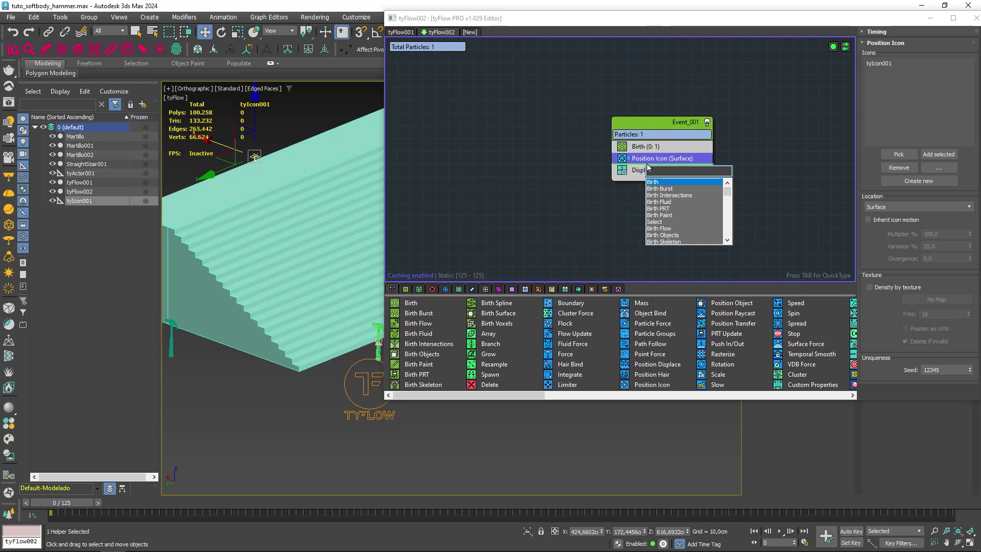
pyautogui.write('ACTO')
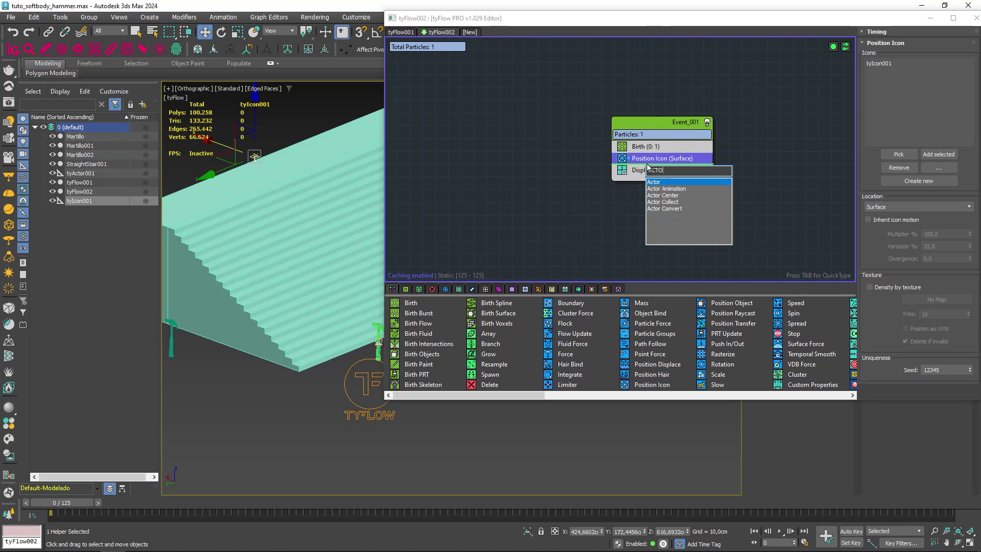
pyautogui.click(663, 183)
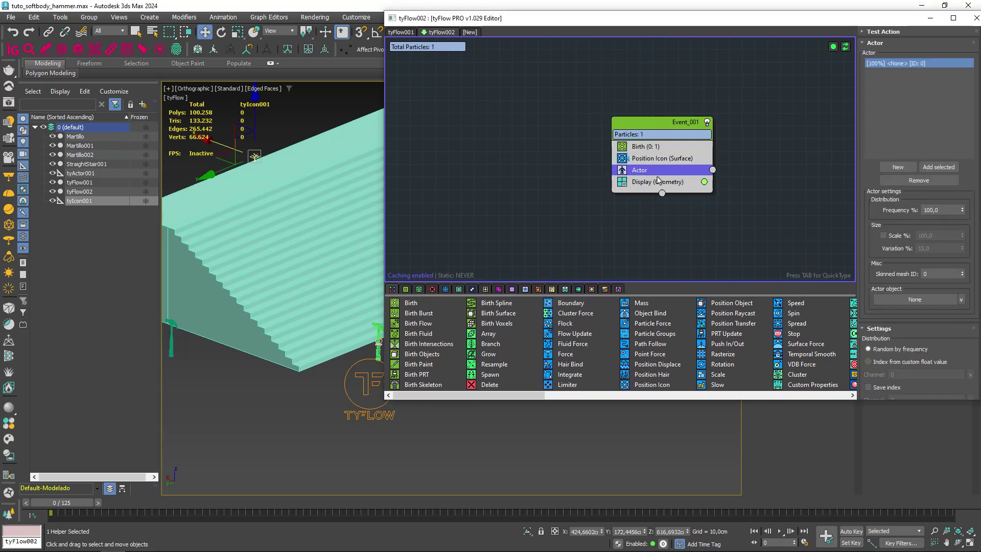
pyautogui.click(649, 149)
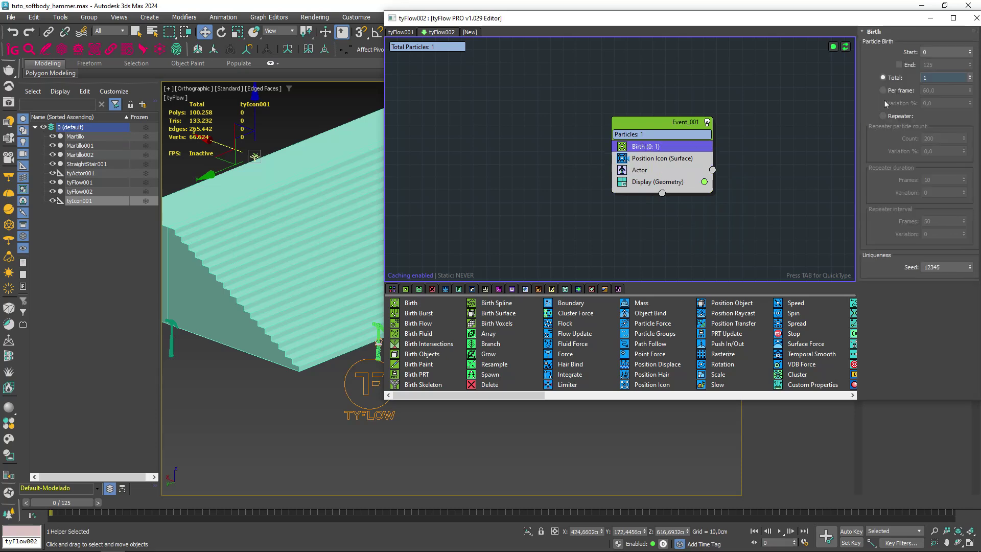
pyautogui.click(633, 170)
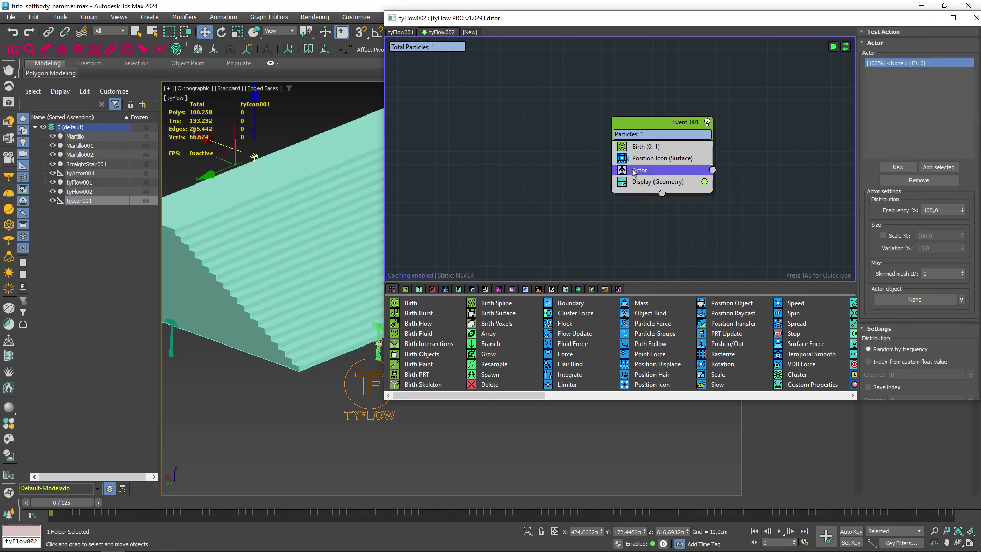
# Set tyActor001 as the Actor object, rebuilding the hammer from 825 particles.
pyautogui.click(897, 167)
pyautogui.click(913, 300)
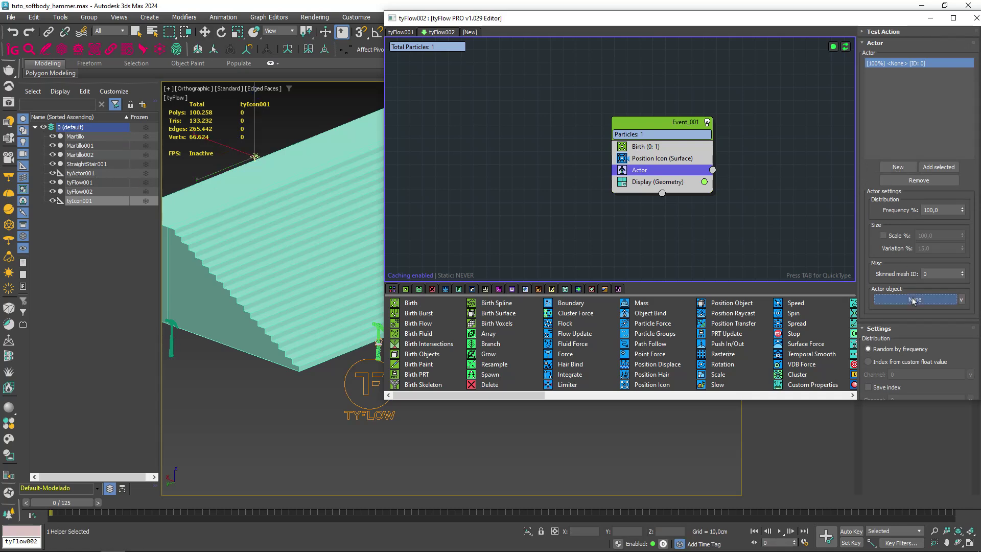
pyautogui.click(84, 175)
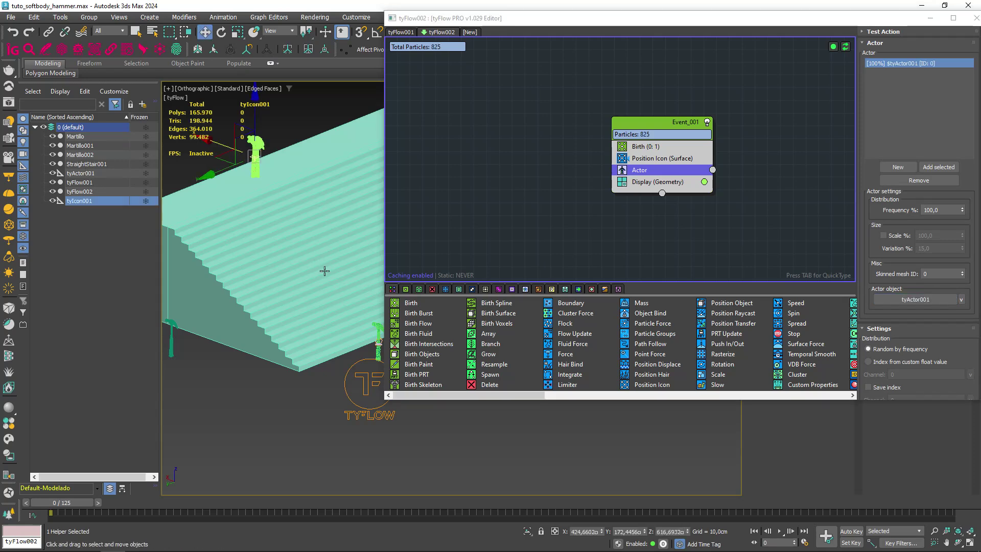
pyautogui.scroll(3, 324, 274)
pyautogui.scroll(3, 324, 307)
pyautogui.scroll(3, 317, 246)
pyautogui.scroll(2, 332, 318)
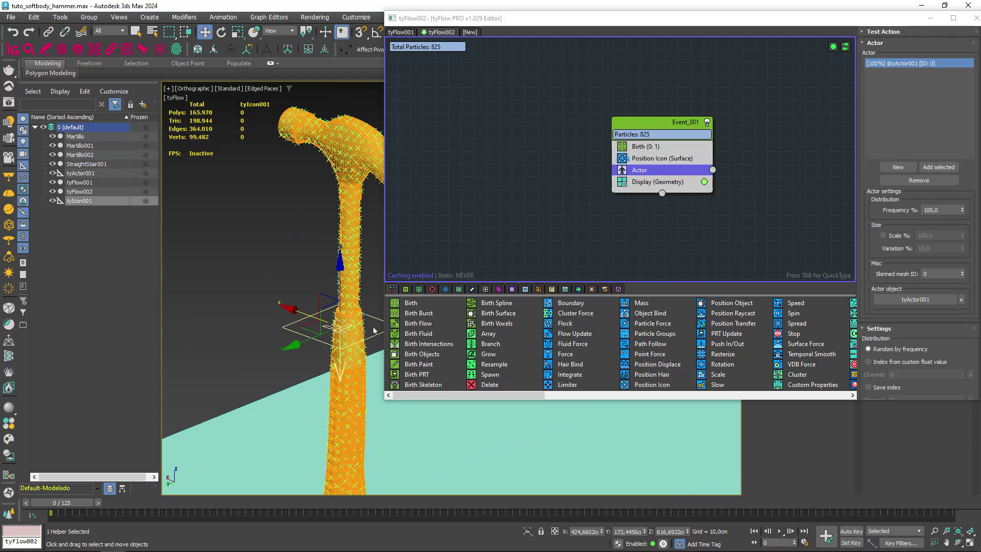
pyautogui.click(354, 217)
pyautogui.scroll(3, 354, 217)
pyautogui.scroll(-4, 353, 218)
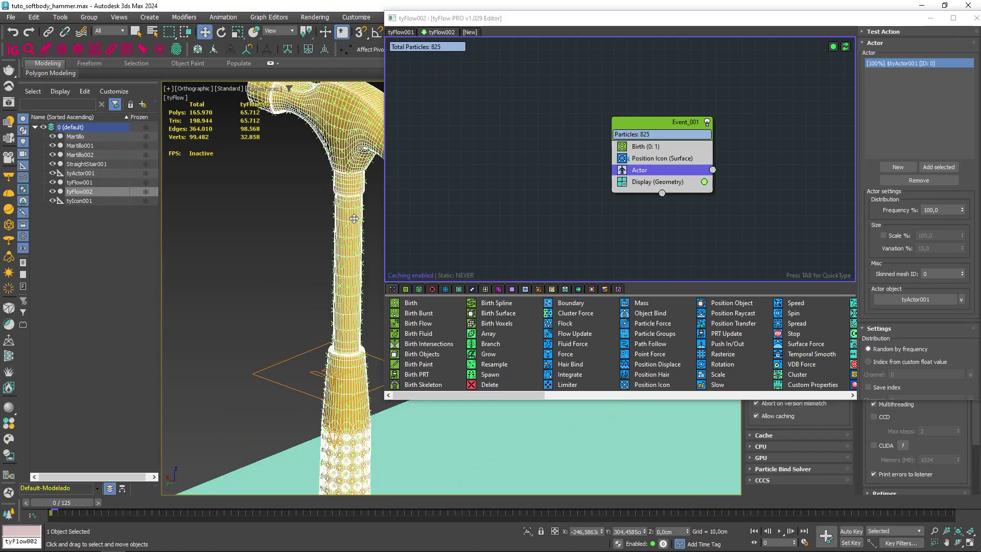
pyautogui.hotkey('ctrl', 'd')
pyautogui.scroll(4, 344, 229)
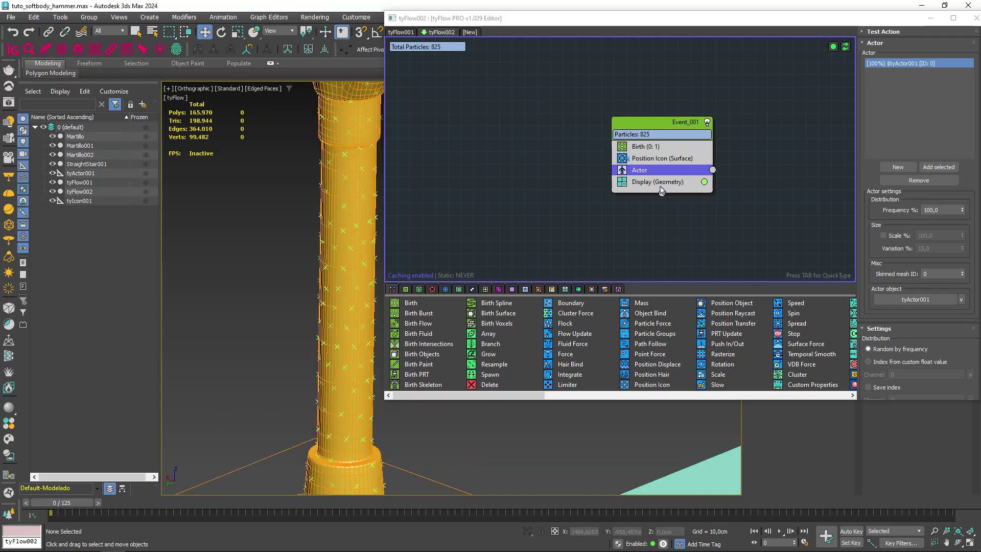
pyautogui.keyDown('alt'); pyautogui.moveTo(337, 214); pyautogui.dragTo(317, 159, button='middle'); pyautogui.keyUp('alt')
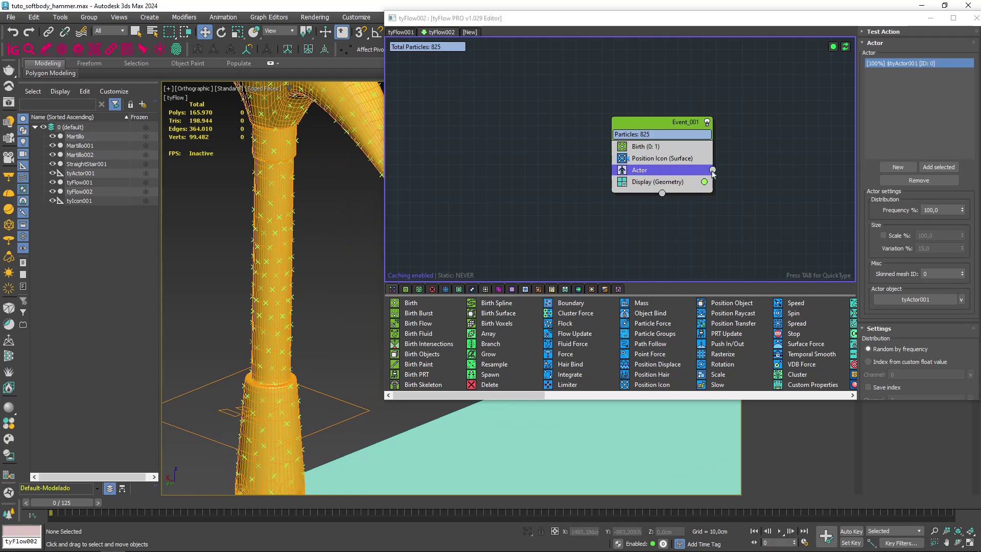
# Send the Actor output to a new Event_002 with red display colour.
pyautogui.moveTo(714, 172); pyautogui.dragTo(799, 196)
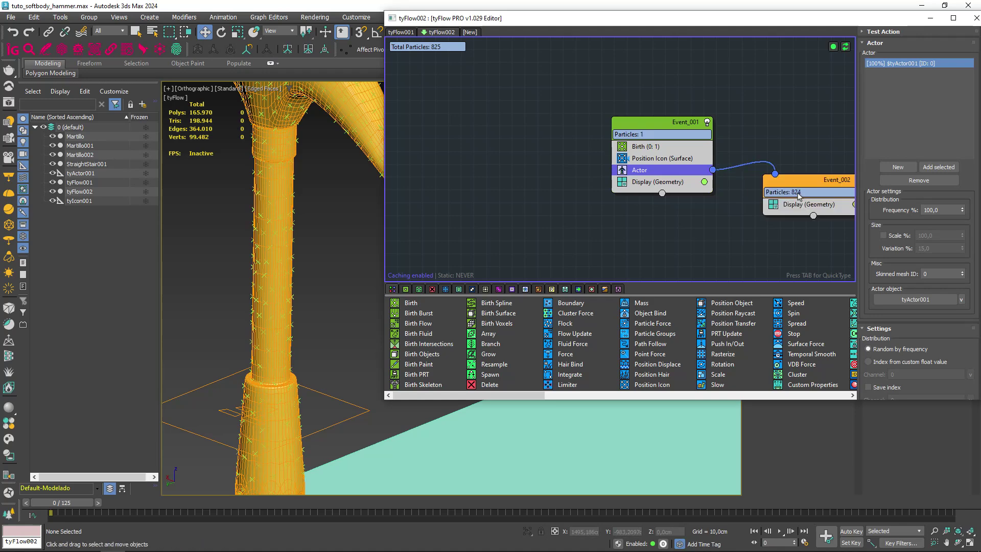
pyautogui.click(699, 205)
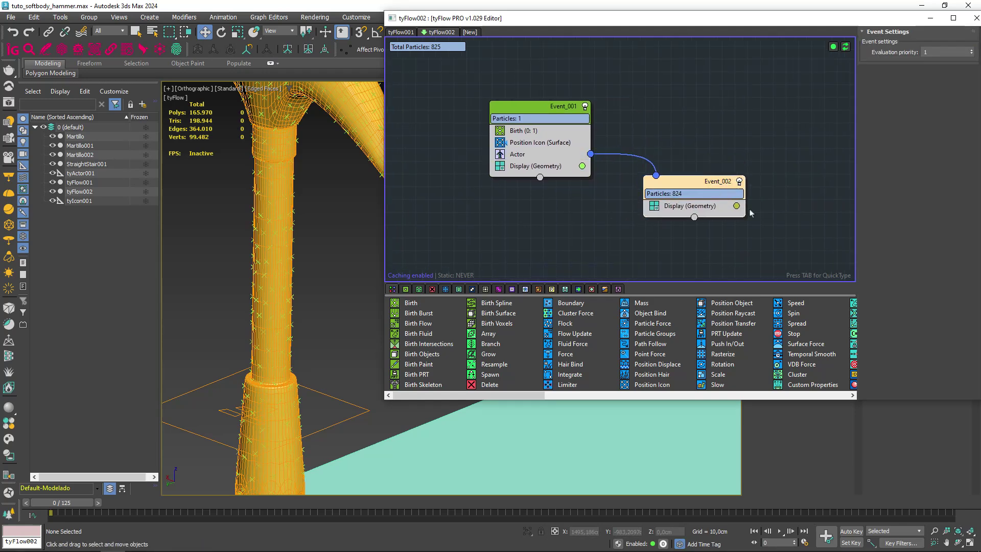
pyautogui.click(736, 206)
pyautogui.click(756, 238)
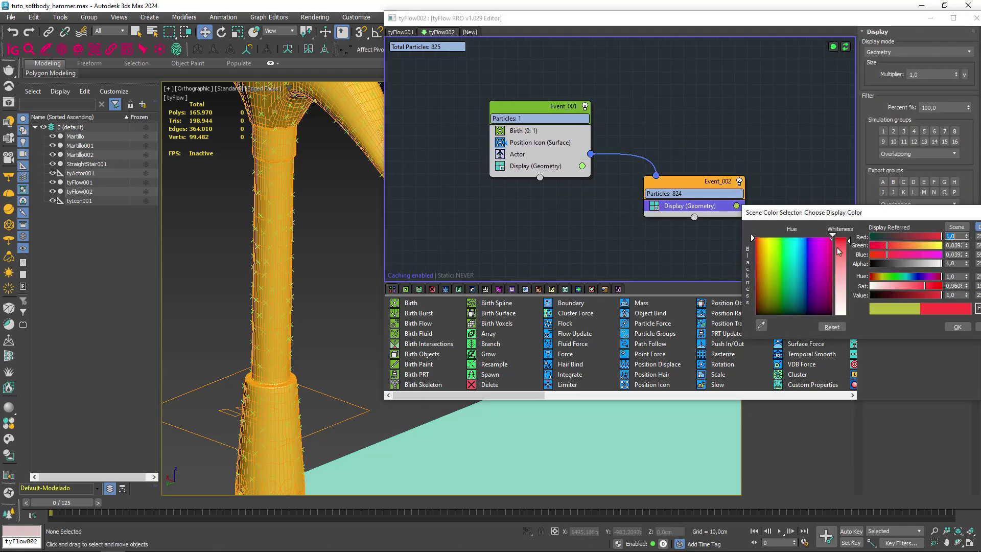
pyautogui.click(957, 327)
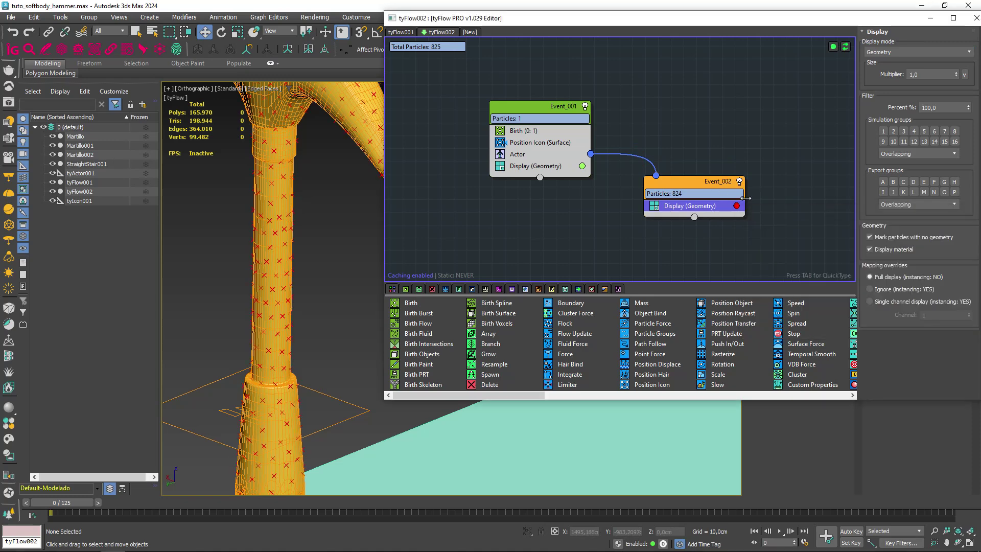
# Enable Generate skinned meshes on the Actor with Only at rendertime unchecked.
pyautogui.click(520, 155)
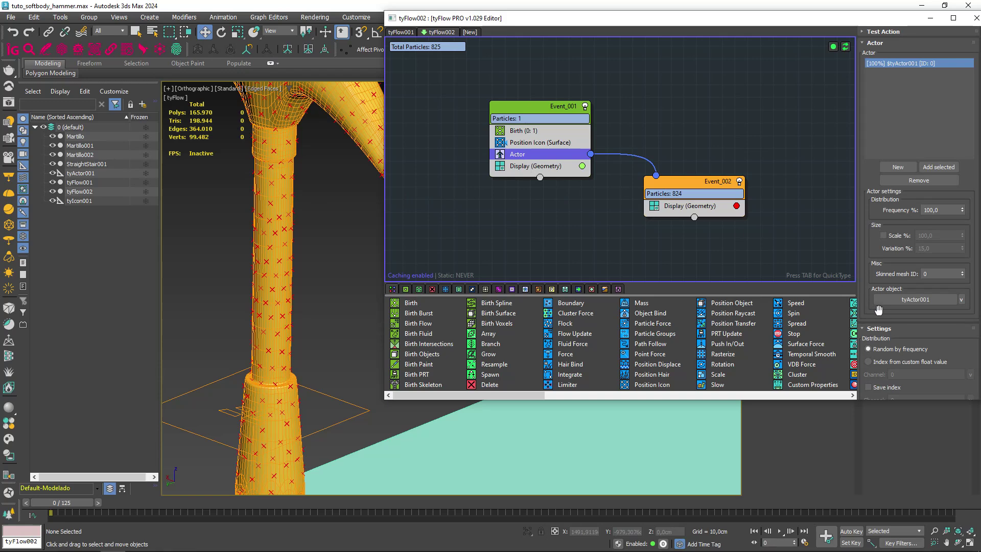
pyautogui.scroll(-2, 876, 314)
pyautogui.scroll(-2, 876, 314)
pyautogui.click(895, 280)
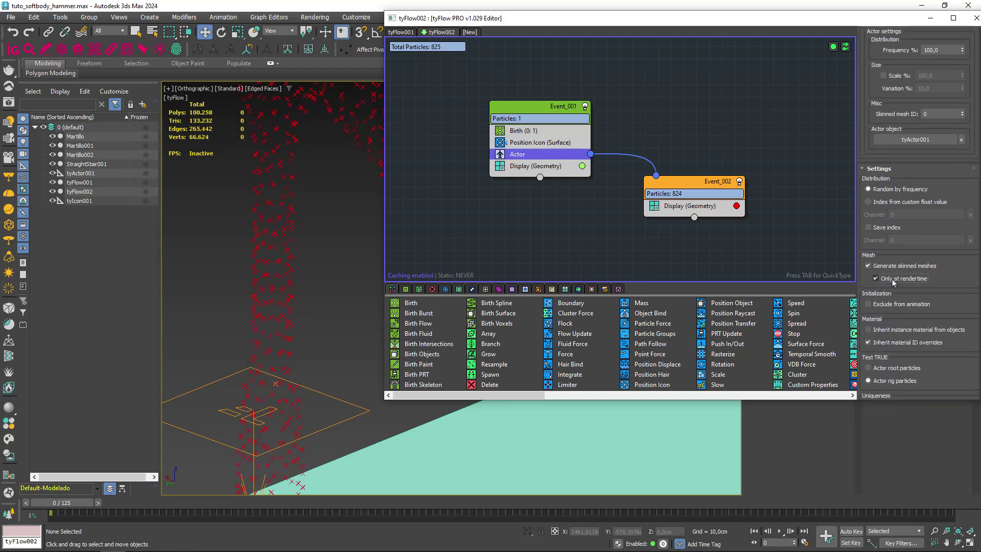
pyautogui.click(885, 270)
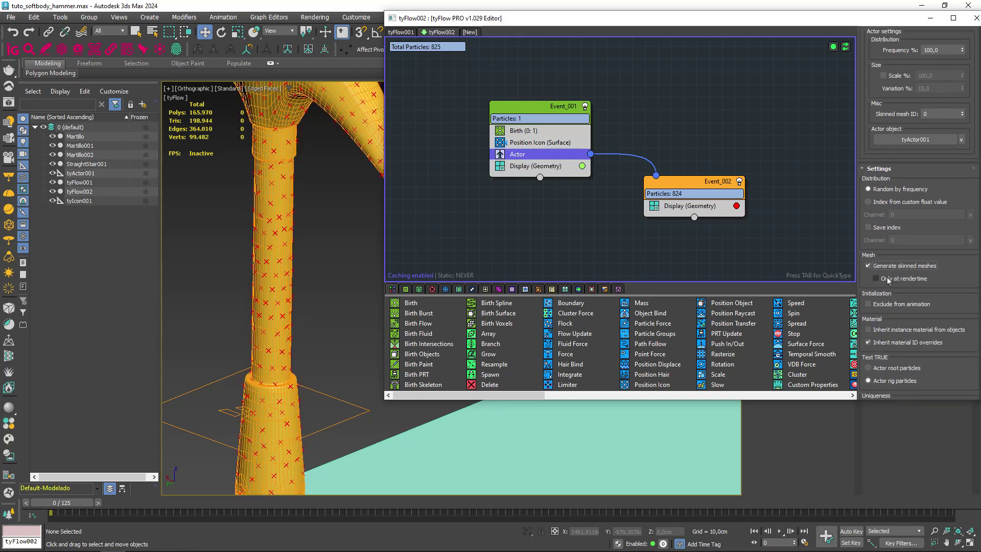
pyautogui.click(887, 277)
pyautogui.click(894, 279)
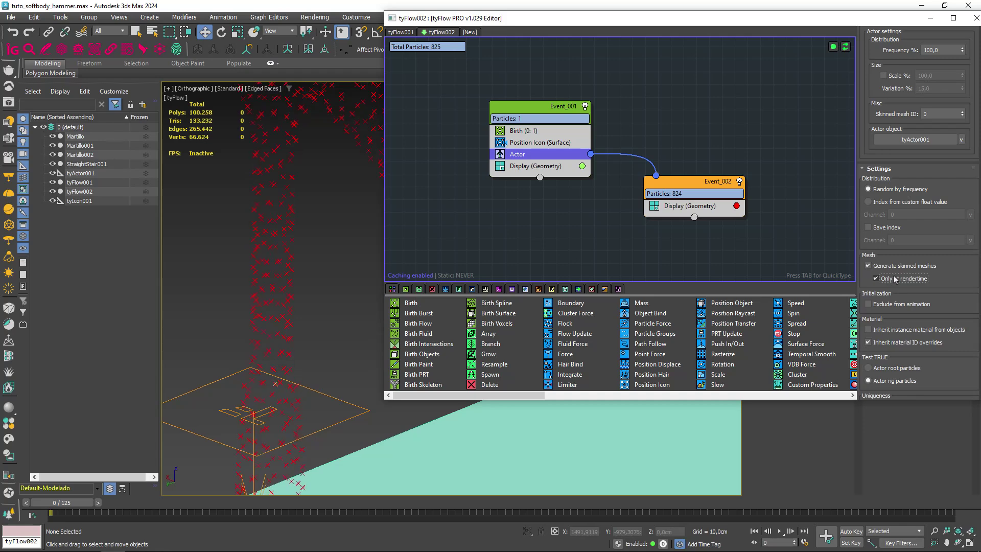
pyautogui.click(894, 279)
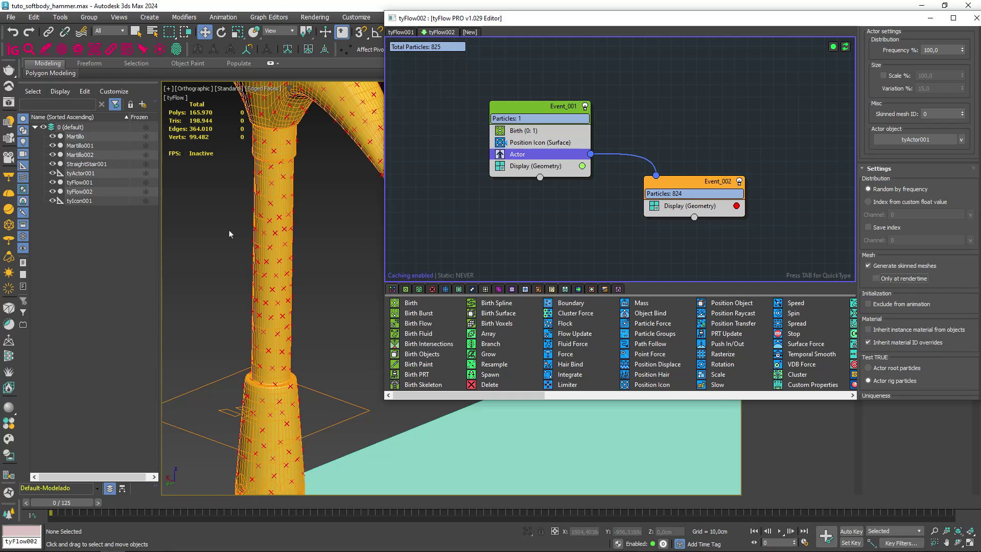
# Insert a Rotation (Random 3D) operator into Event_001 with Uniqueness Seed 12346.
pyautogui.scroll(-5, 275, 245)
pyautogui.moveTo(230, 235); pyautogui.dragTo(294, 212, button='middle')
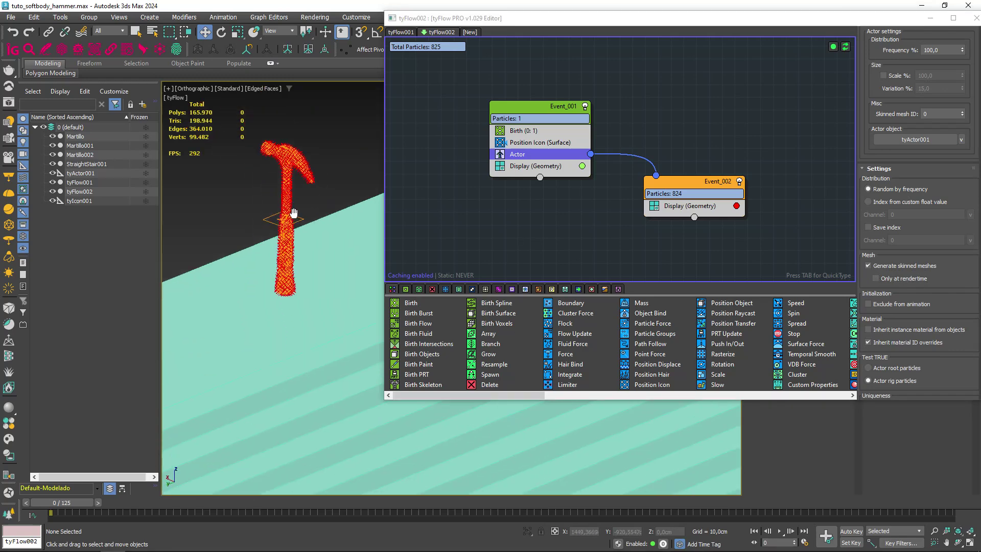
pyautogui.click(524, 143)
pyautogui.press('Tab')
pyautogui.write('ro')
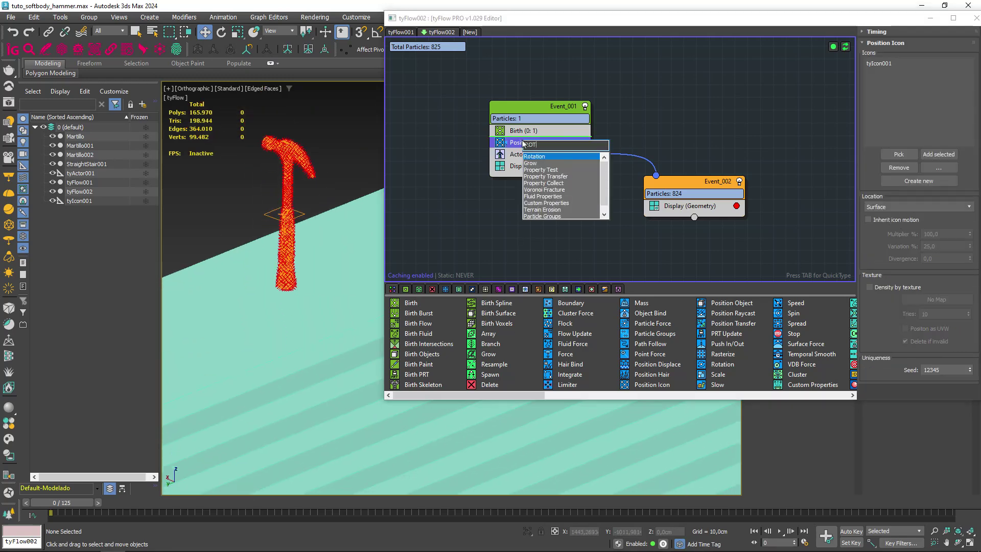
pyautogui.write('tation')
pyautogui.press('Return')
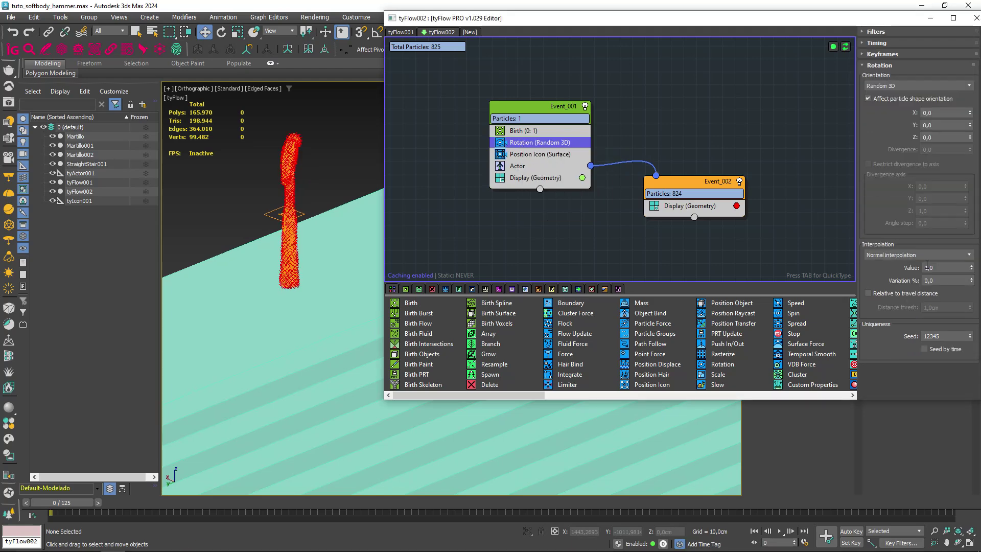
pyautogui.click(970, 333)
pyautogui.scroll(-5, 276, 230)
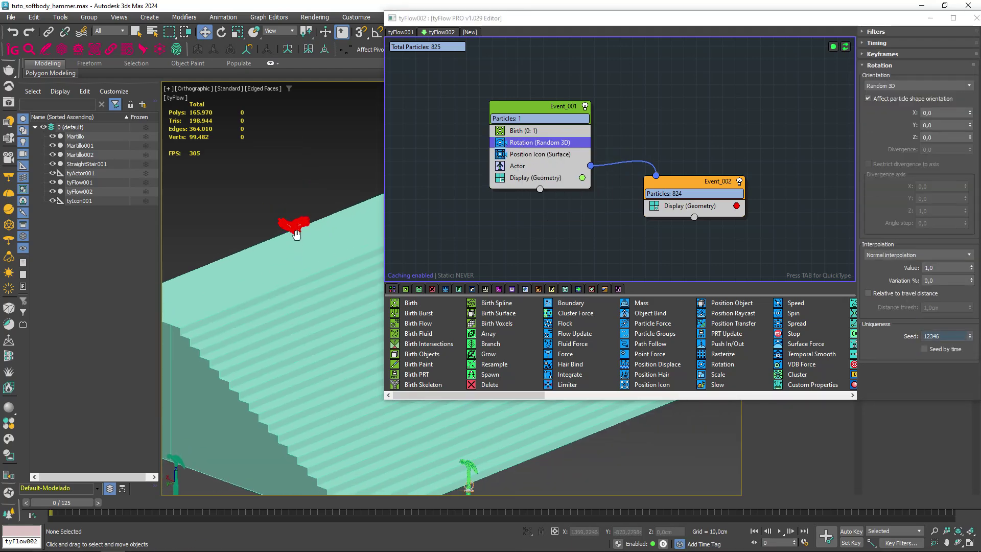
pyautogui.moveTo(276, 230)
pyautogui.keyDown('alt'); pyautogui.mouseDown(button='middle')
pyautogui.moveTo(254, 225)
pyautogui.moveTo(275, 235)
pyautogui.mouseUp(button='middle'); pyautogui.keyUp('alt')
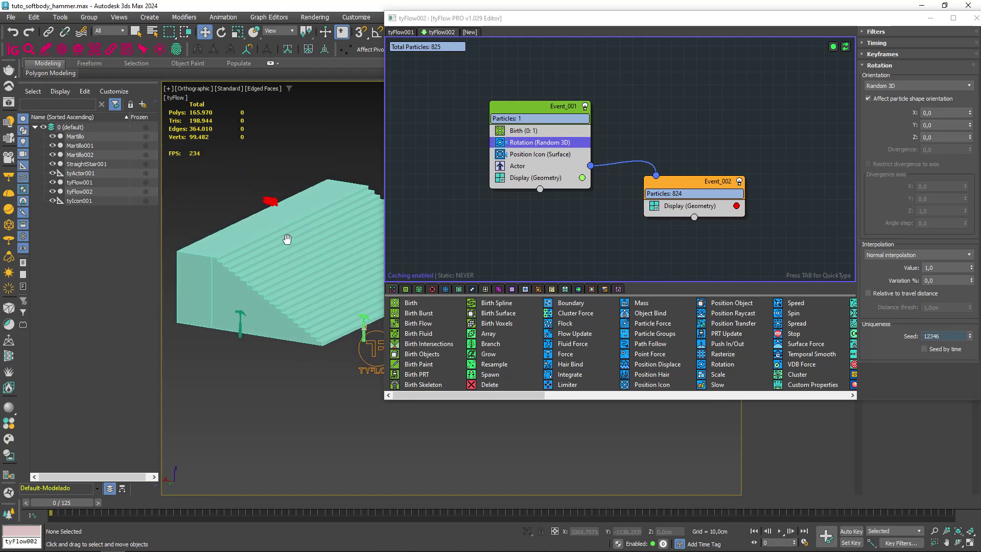
pyautogui.click(693, 206)
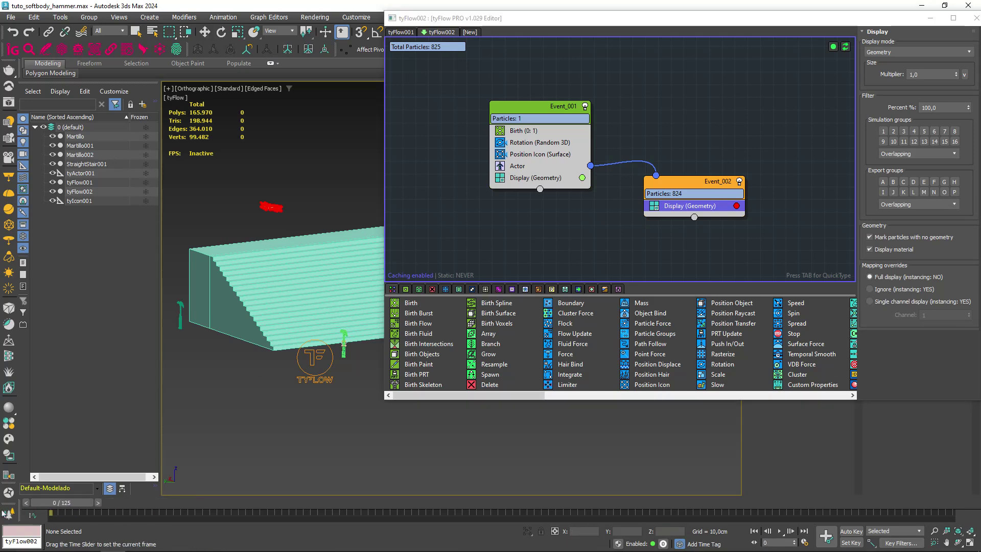
# Reposition Event_002 in the graph and add a Shape operator to it.
pyautogui.press('w')
pyautogui.scroll(3, 292, 332)
pyautogui.scroll(3, 292, 332)
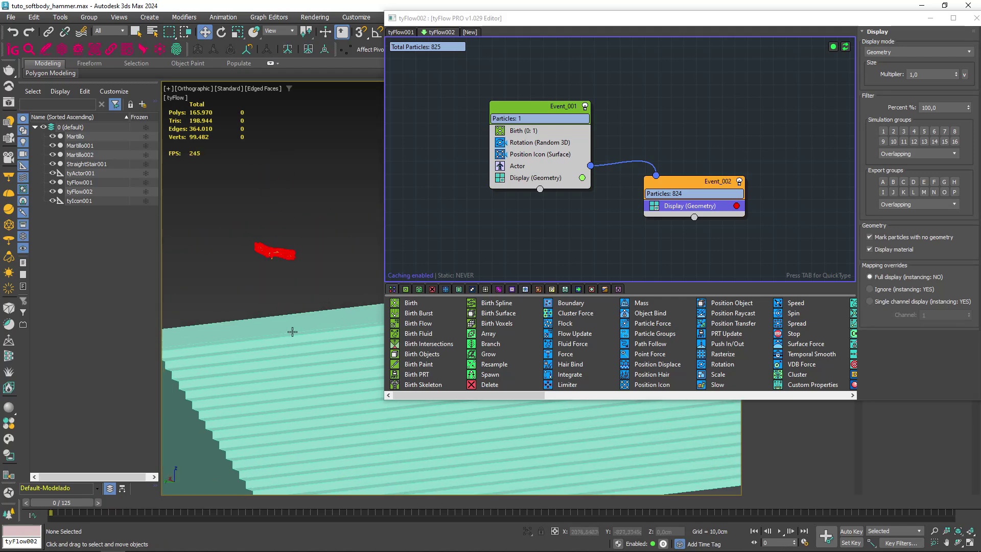
pyautogui.scroll(3, 242, 274)
pyautogui.scroll(2, 255, 272)
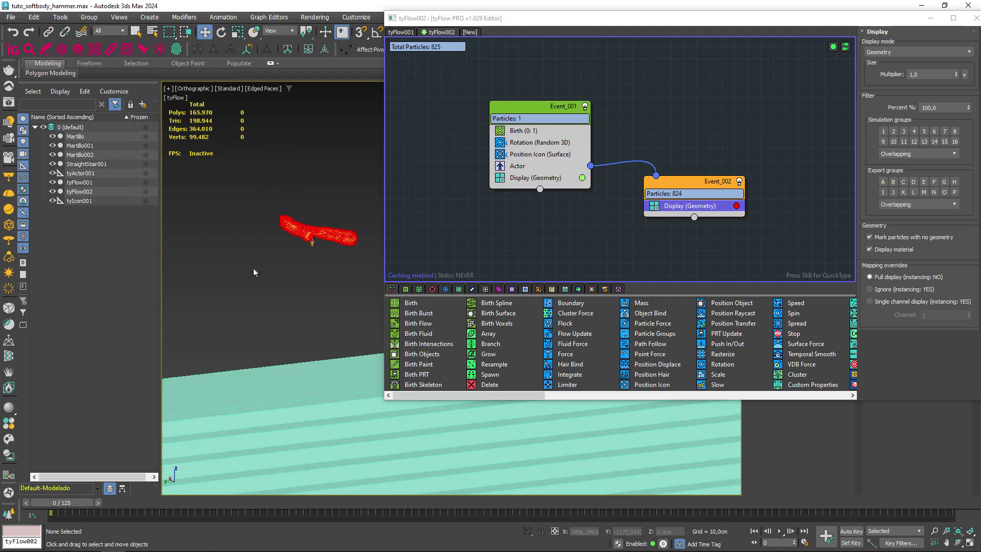
pyautogui.scroll(-3, 257, 272)
pyautogui.scroll(-2, 251, 269)
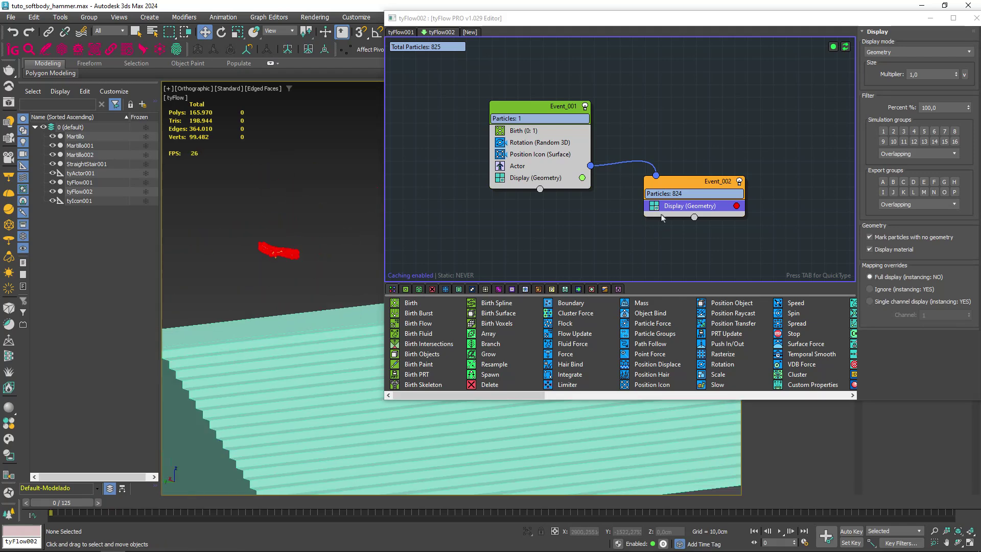
pyautogui.moveTo(689, 190); pyautogui.dragTo(687, 204)
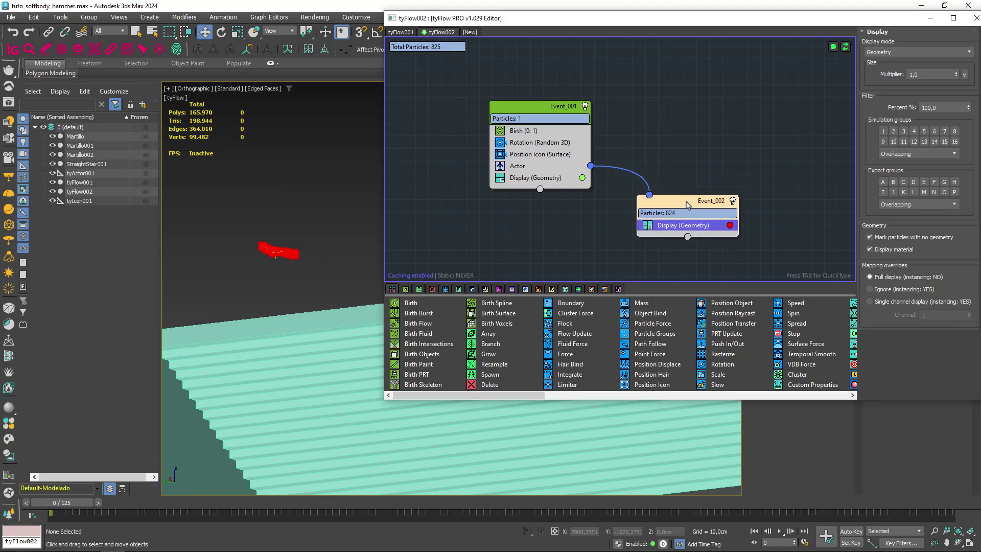
pyautogui.press('Tab')
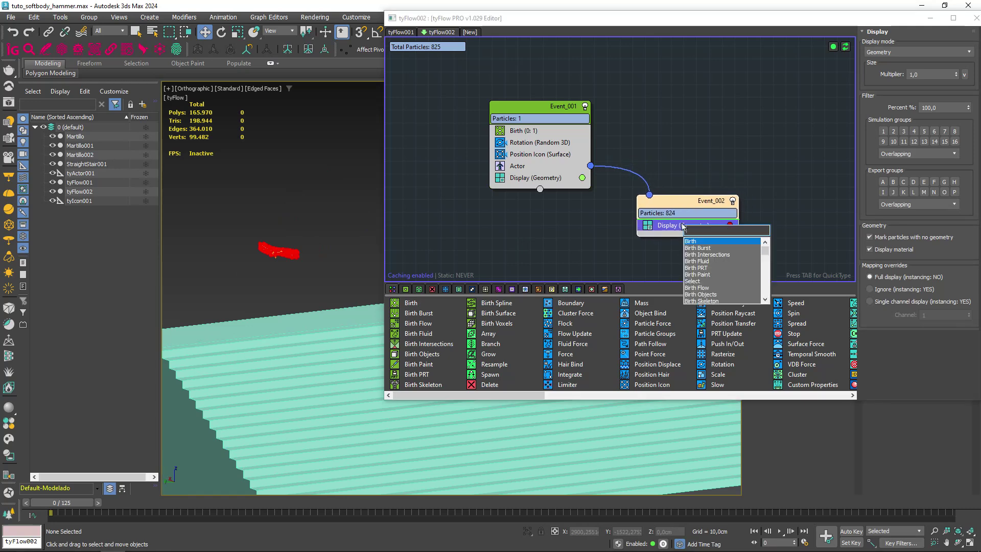
pyautogui.write('HAPE')
pyautogui.press('Return')
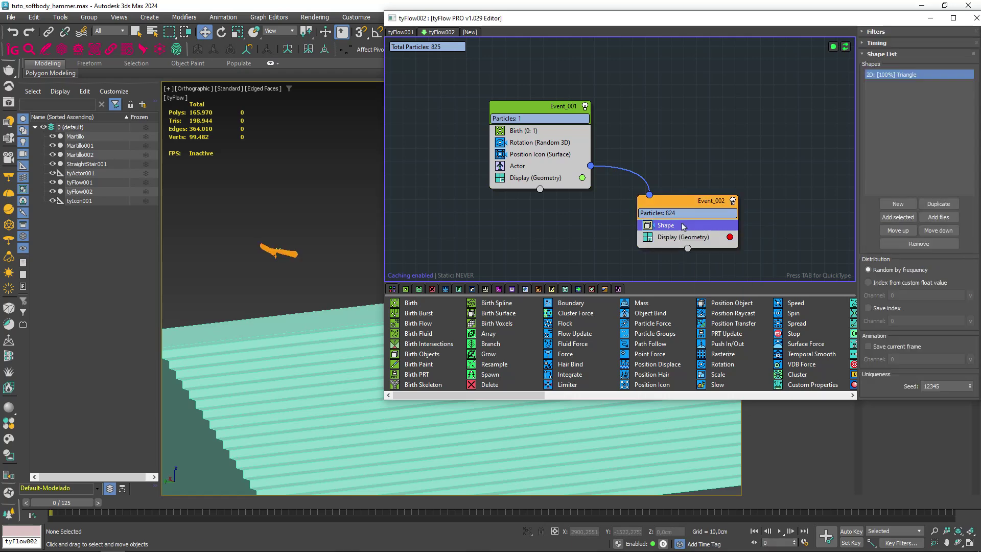
# Set the Shape operator to 3D mesh using Geosphere (LowRes).
pyautogui.scroll(3, 215, 266)
pyautogui.scroll(3, 252, 237)
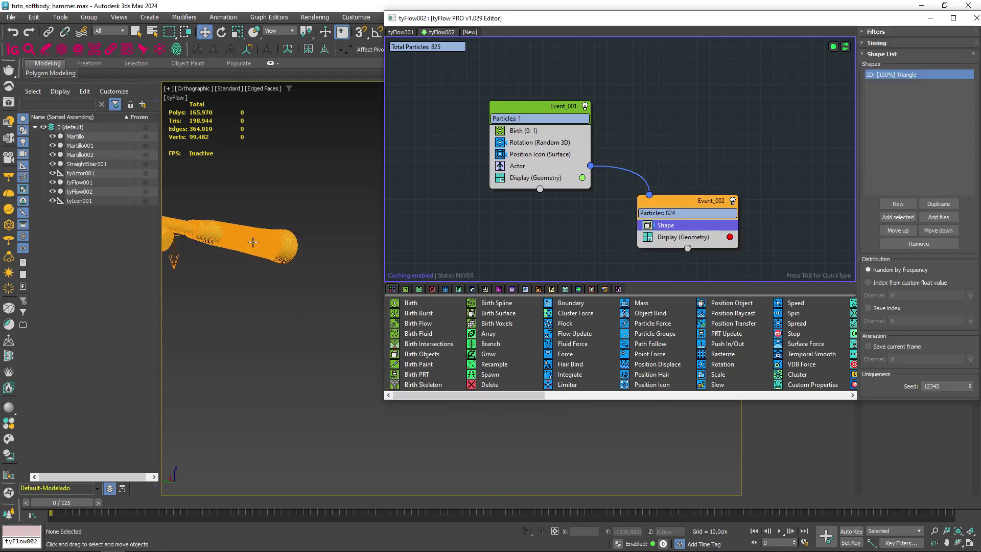
pyautogui.scroll(3, 256, 244)
pyautogui.scroll(2, 256, 243)
pyautogui.scroll(-2, 256, 244)
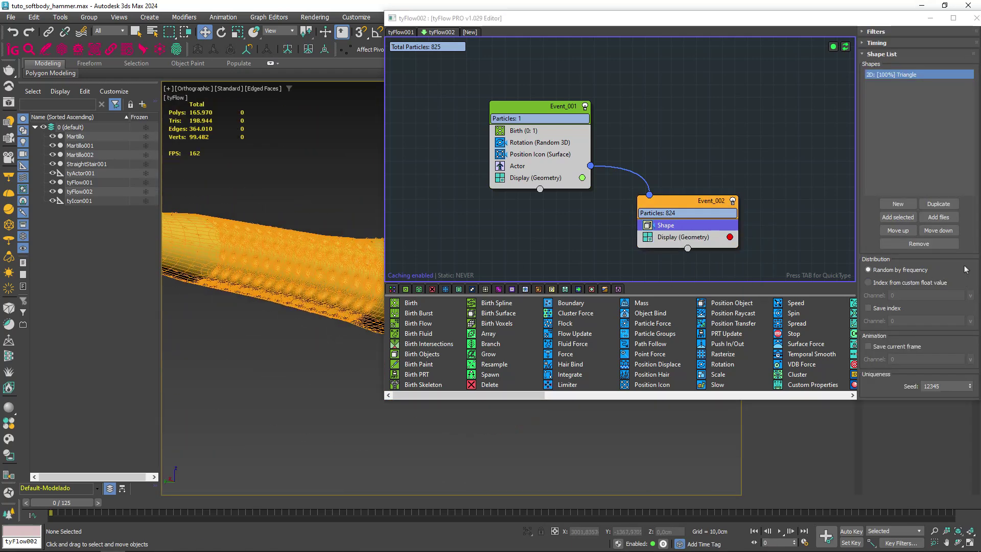
pyautogui.scroll(-5, 965, 269)
pyautogui.click(870, 256)
pyautogui.click(924, 256)
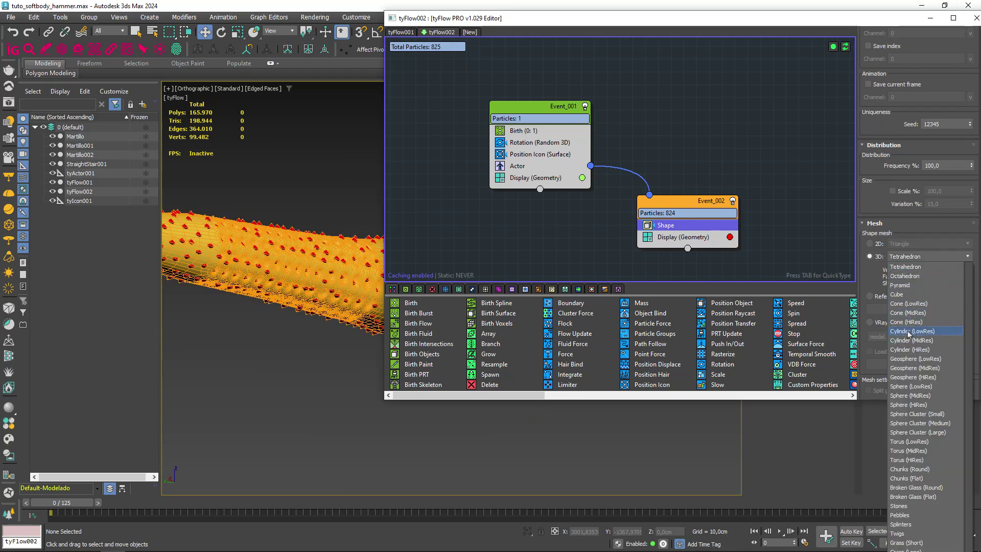
pyautogui.click(912, 360)
pyautogui.scroll(2, 273, 287)
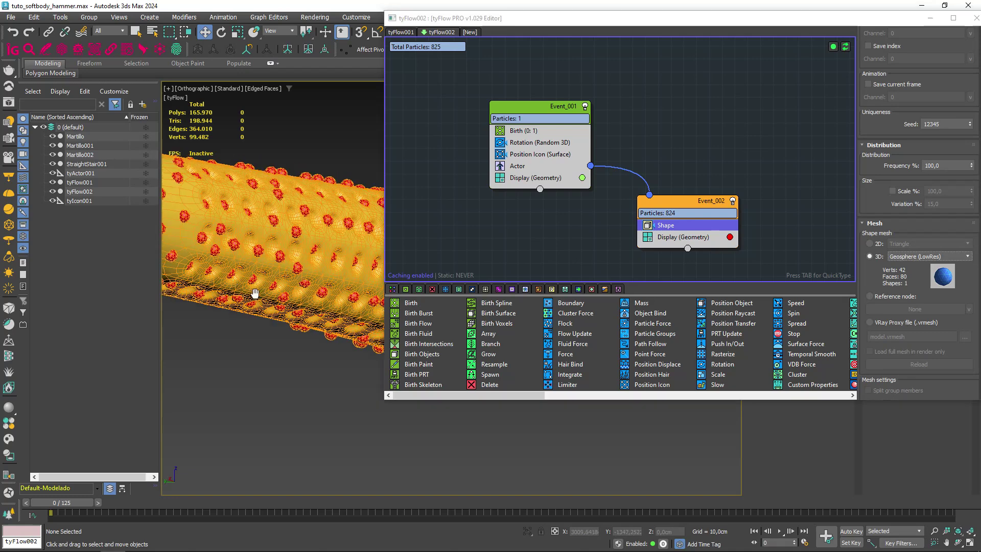
pyautogui.scroll(4, 273, 287)
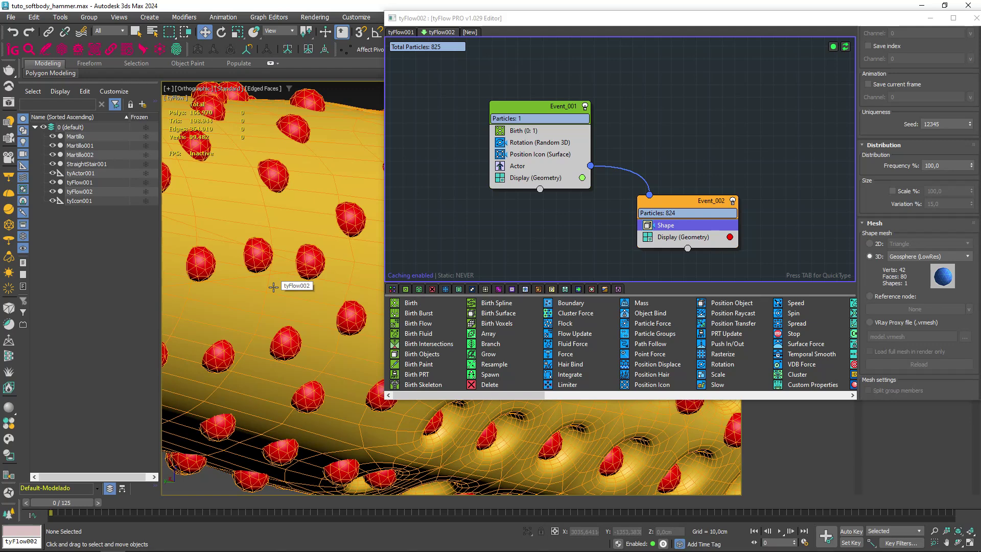
# Zoom and reframe to see the hammer covered in red geosphere particles.
pyautogui.scroll(-5, 230, 209)
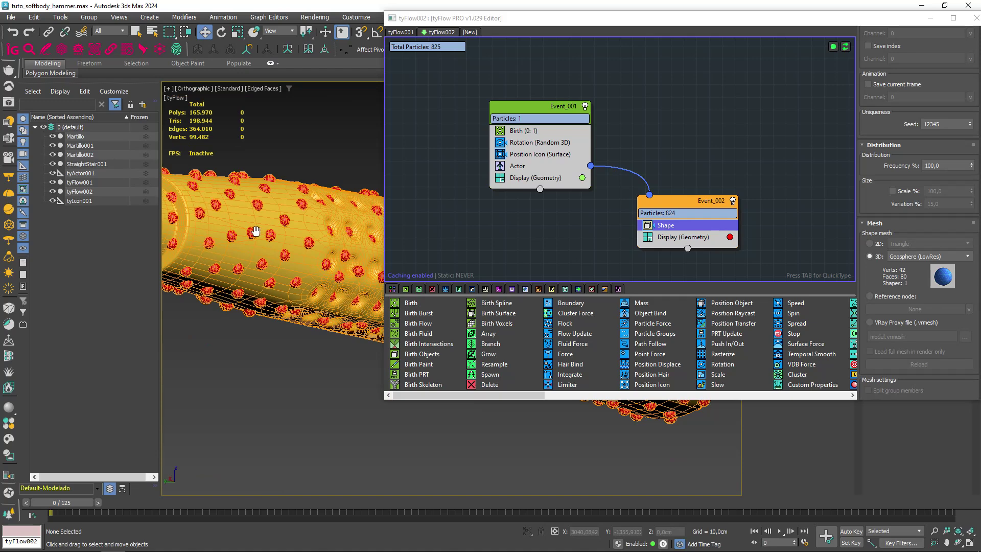
pyautogui.moveTo(245, 228); pyautogui.dragTo(308, 307, button='middle')
pyautogui.scroll(2, 292, 293)
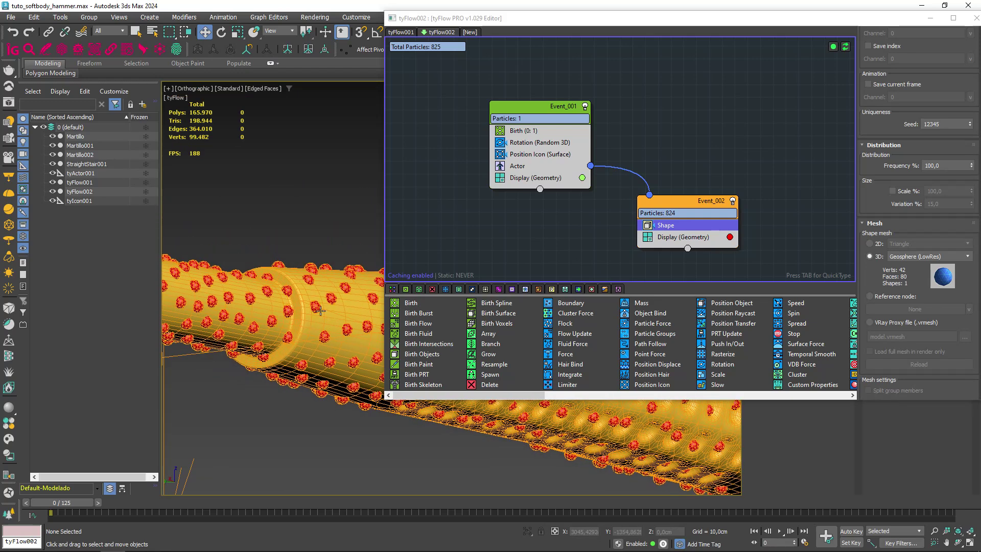
pyautogui.scroll(2, 294, 290)
pyautogui.scroll(3, 299, 286)
pyautogui.scroll(3, 304, 282)
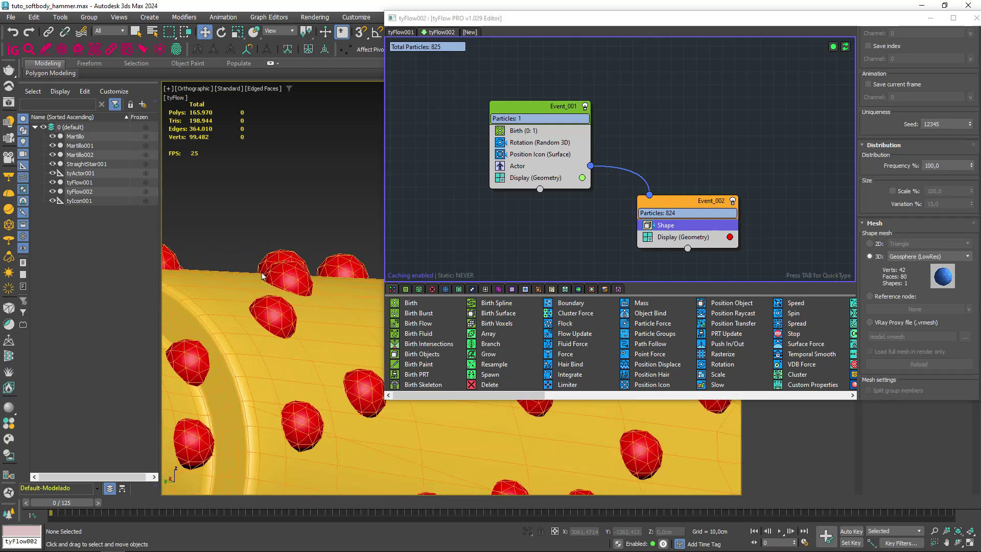
pyautogui.moveTo(318, 292)
pyautogui.keyDown('alt'); pyautogui.mouseDown(button='middle')
pyautogui.moveTo(273, 280)
pyautogui.moveTo(285, 228)
pyautogui.moveTo(276, 266)
pyautogui.mouseUp(button='middle'); pyautogui.keyUp('alt')
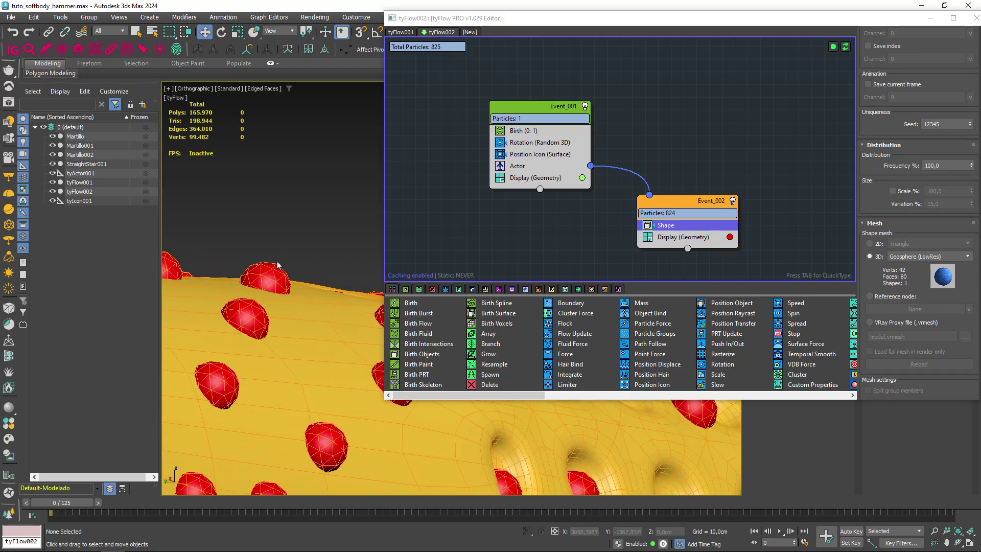
# Orbit around the particle-covered hammer, then select tyFlow001.
pyautogui.scroll(-10, 276, 273)
pyautogui.keyDown('alt'); pyautogui.moveTo(277, 273); pyautogui.dragTo(281, 379, button='middle'); pyautogui.keyUp('alt')
pyautogui.scroll(3, 282, 379)
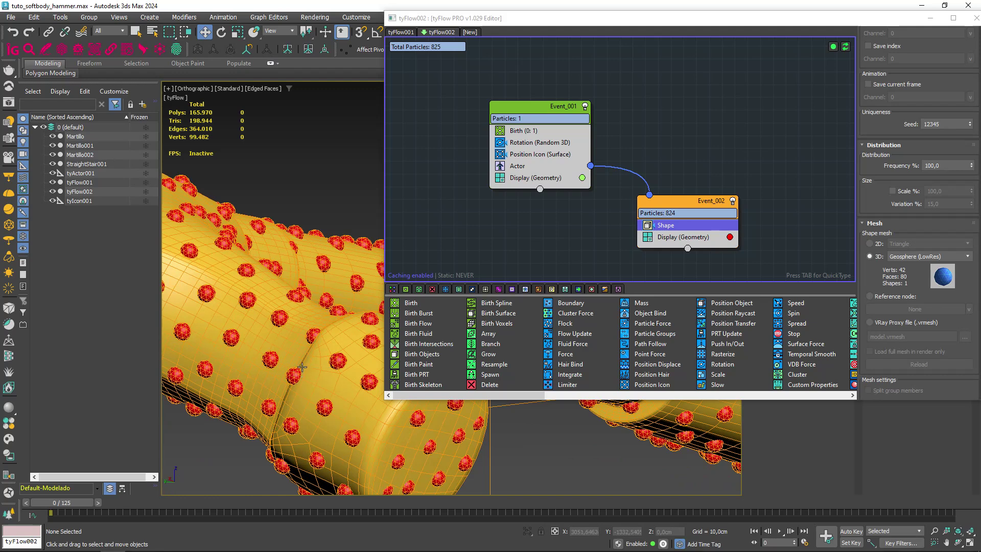
pyautogui.scroll(-5, 302, 367)
pyautogui.scroll(-5, 304, 366)
pyautogui.scroll(-5, 307, 364)
pyautogui.scroll(-5, 311, 362)
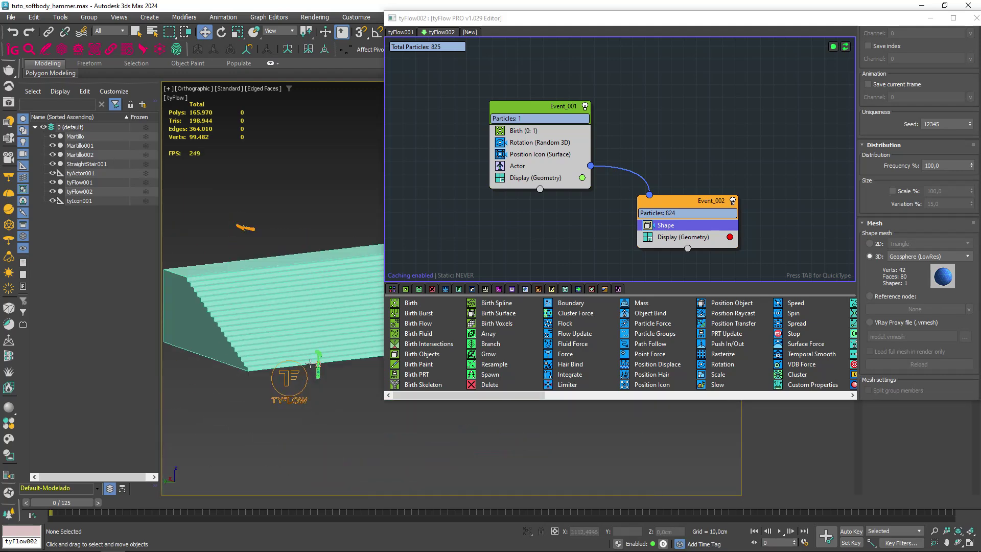
pyautogui.scroll(5, 310, 363)
pyautogui.scroll(3, 327, 337)
pyautogui.scroll(2, 344, 311)
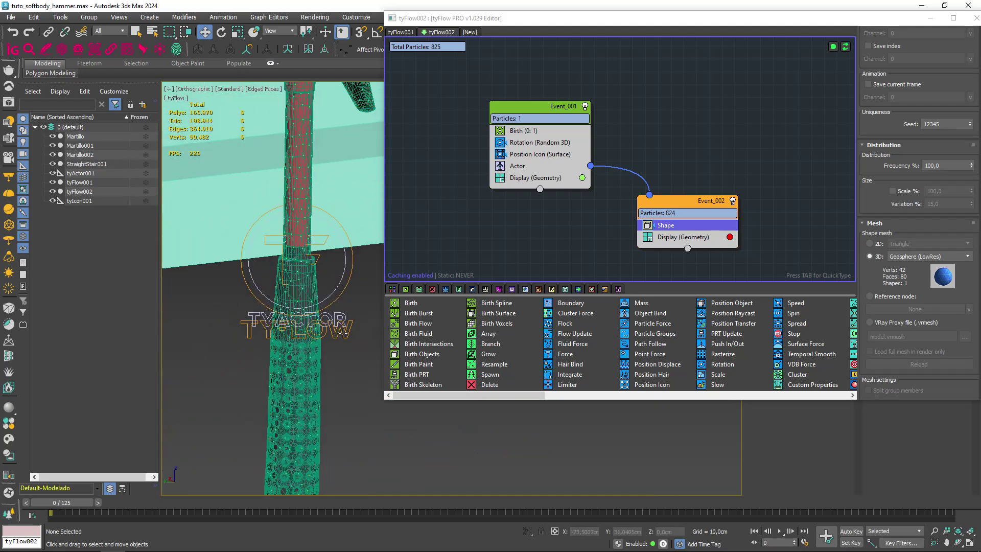
pyautogui.click(334, 330)
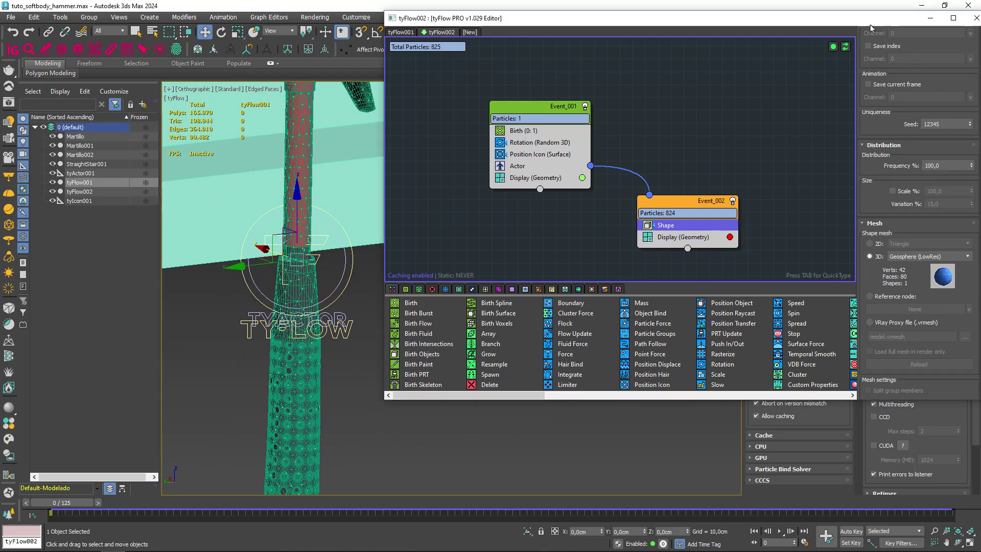
# Close the tyFlow002 editors and review tyFlow001's surface-birth event in its flow editor.
pyautogui.click(975, 18)
pyautogui.click(843, 37)
pyautogui.press('z')
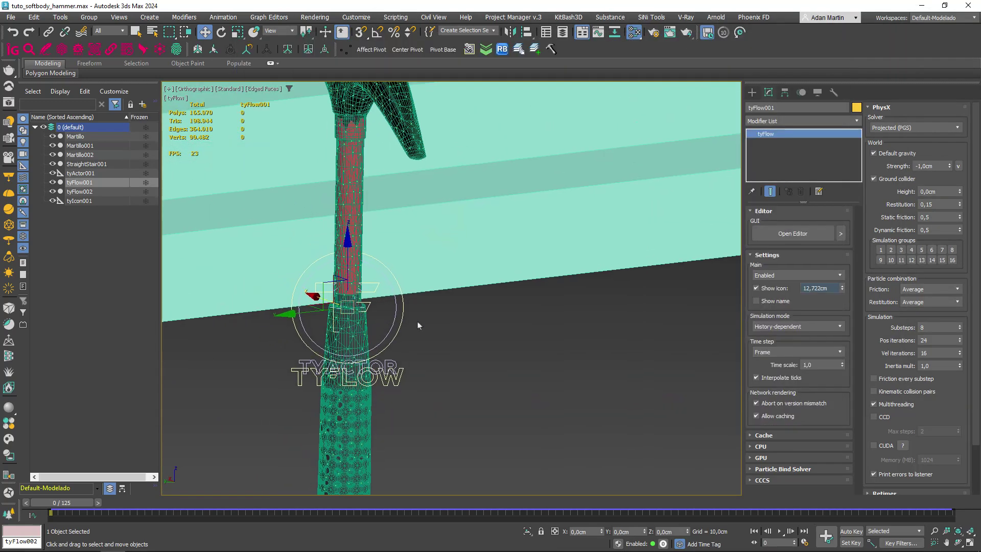
pyautogui.click(812, 234)
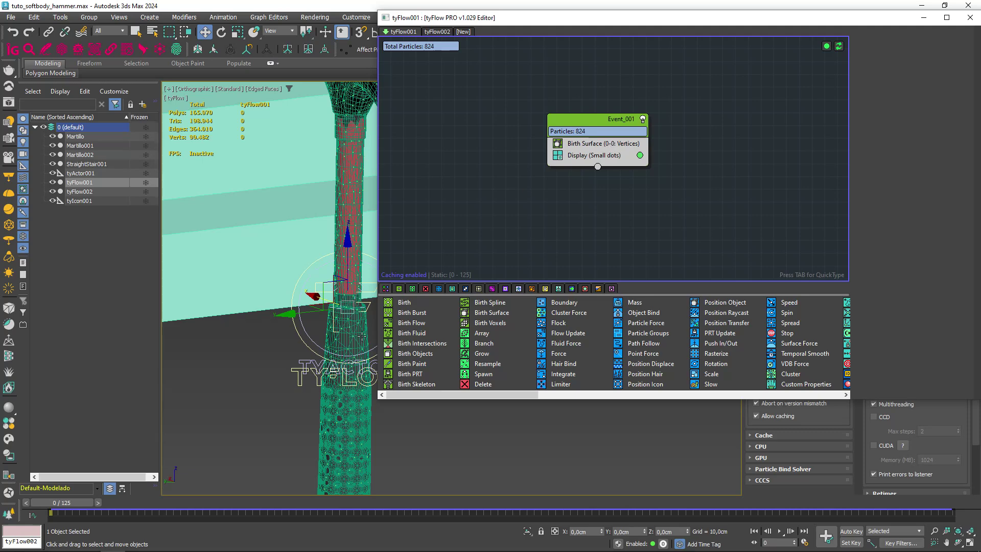
# Select the Martillo002 hammer mesh and bring up the Modifier List for ty modifiers.
pyautogui.click(342, 341)
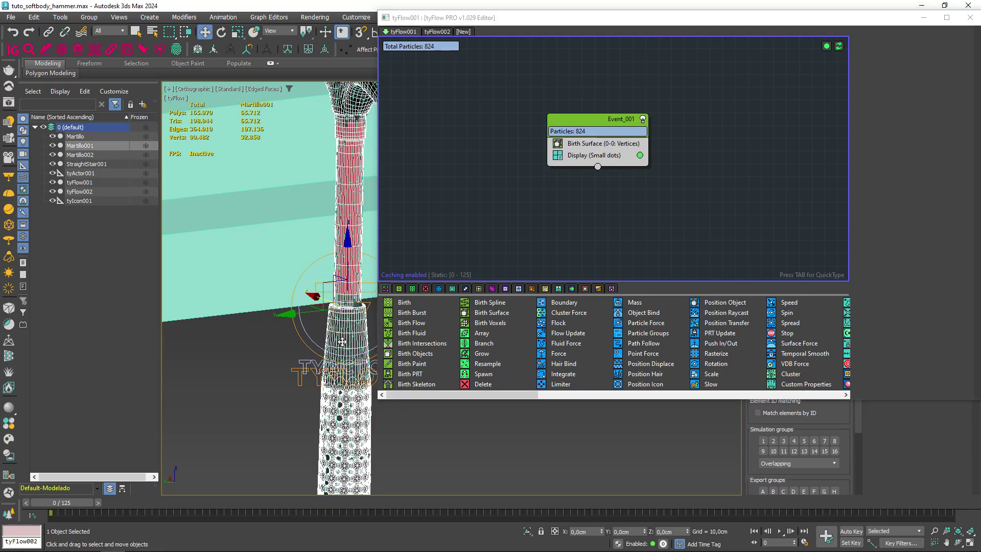
pyautogui.click(342, 341)
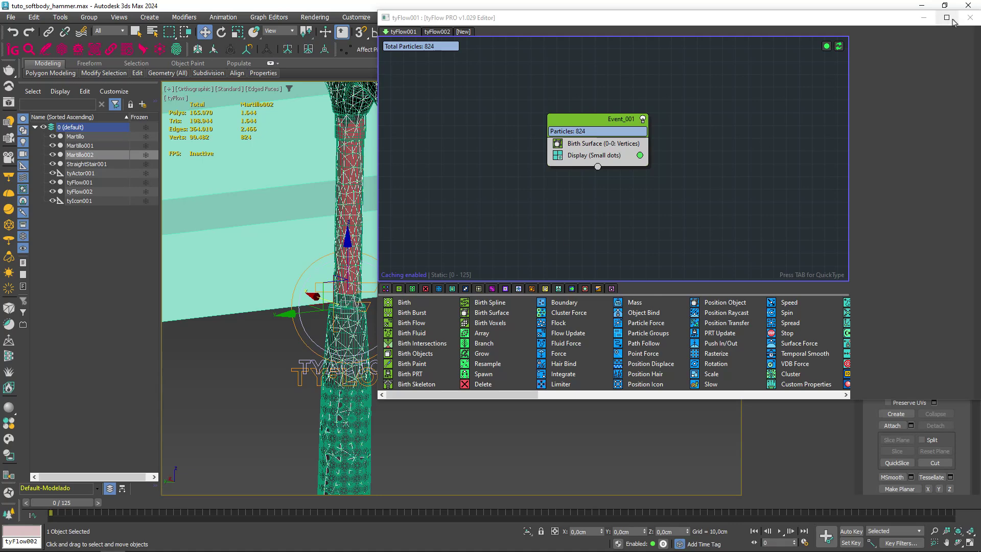
pyautogui.click(970, 17)
pyautogui.click(792, 122)
# Add a tyPush modifier to Martillo002 with Amount -0,25cm.
pyautogui.write('TY')
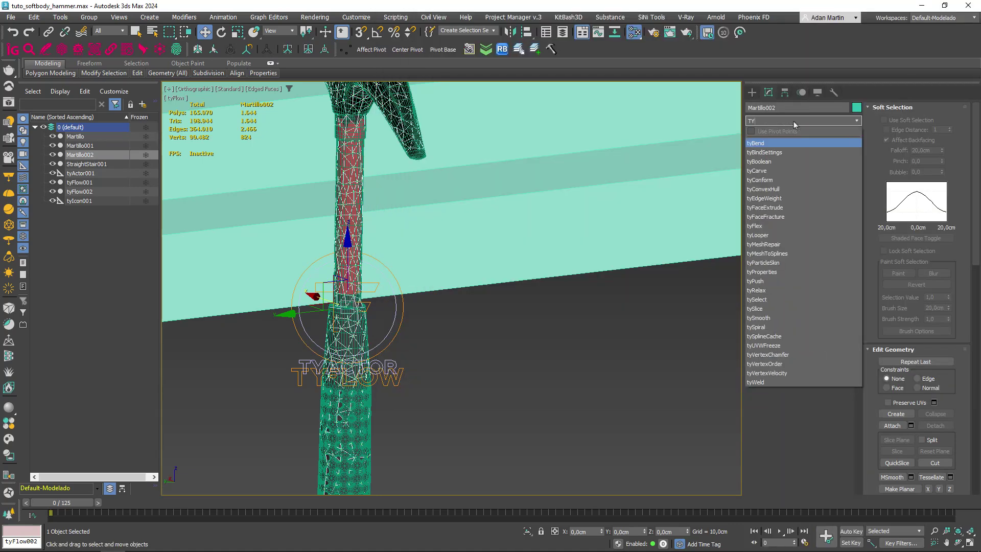
pyautogui.write('P')
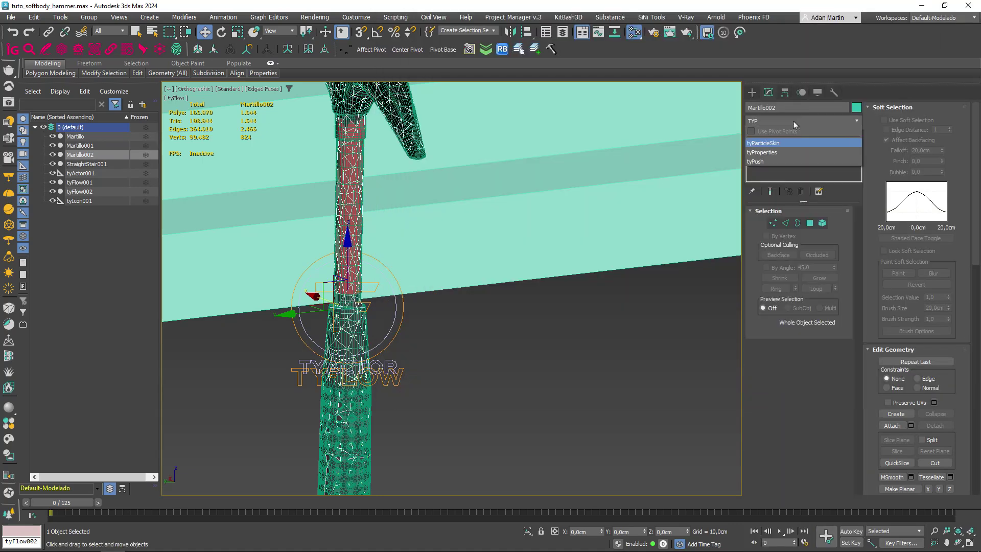
pyautogui.press('Down')
pyautogui.press('Down')
pyautogui.press('Return')
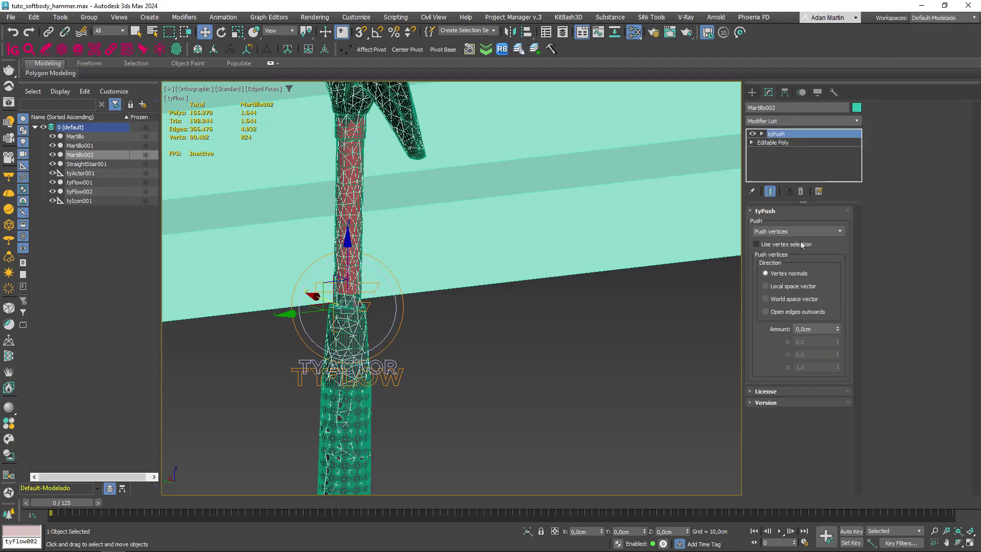
pyautogui.click(815, 334)
pyautogui.write('-0,')
pyautogui.write('25')
pyautogui.press('Return')
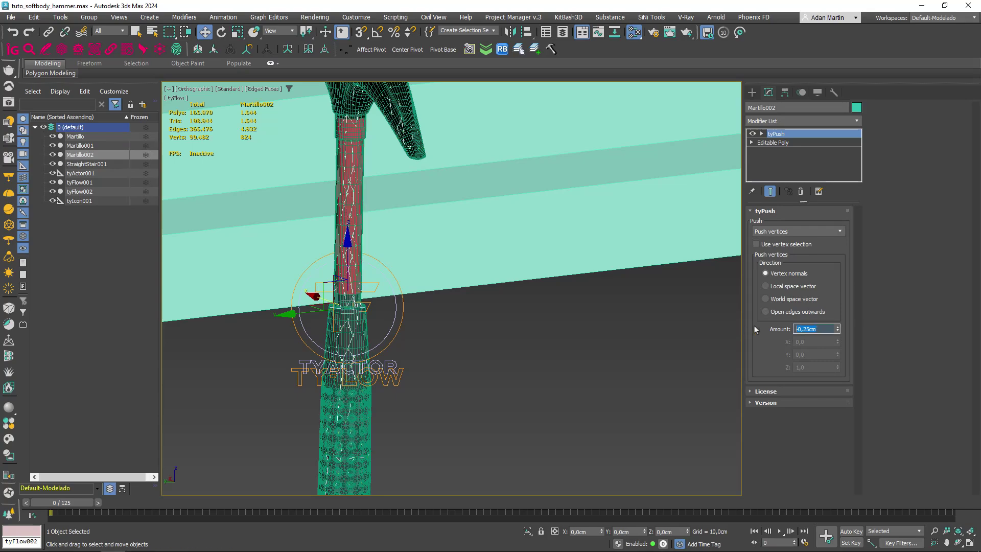
# Inspect the pushed hammer handle in wireframe alongside the stairs.
pyautogui.scroll(5, 398, 355)
pyautogui.moveTo(398, 355); pyautogui.dragTo(460, 403, button='middle')
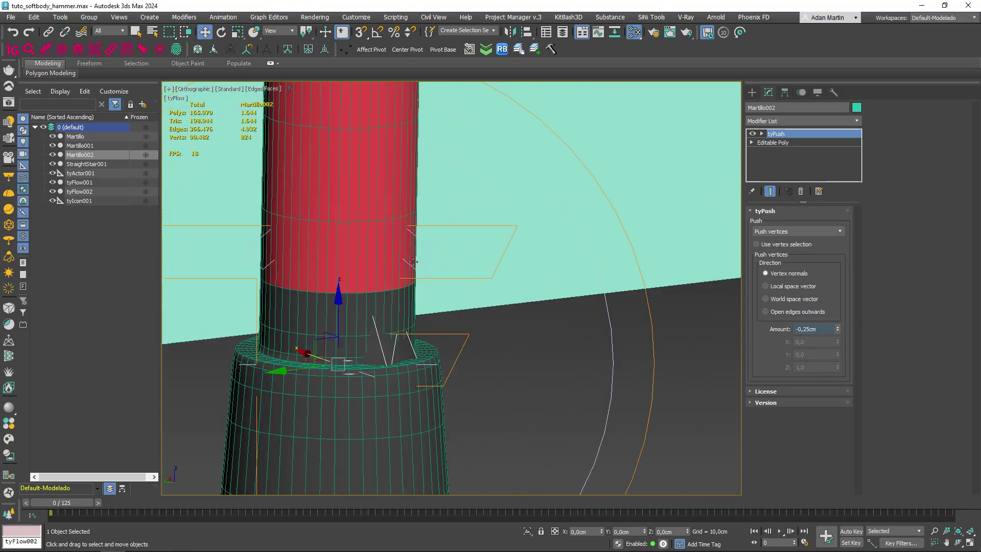
pyautogui.press('F3')
pyautogui.scroll(-5, 408, 257)
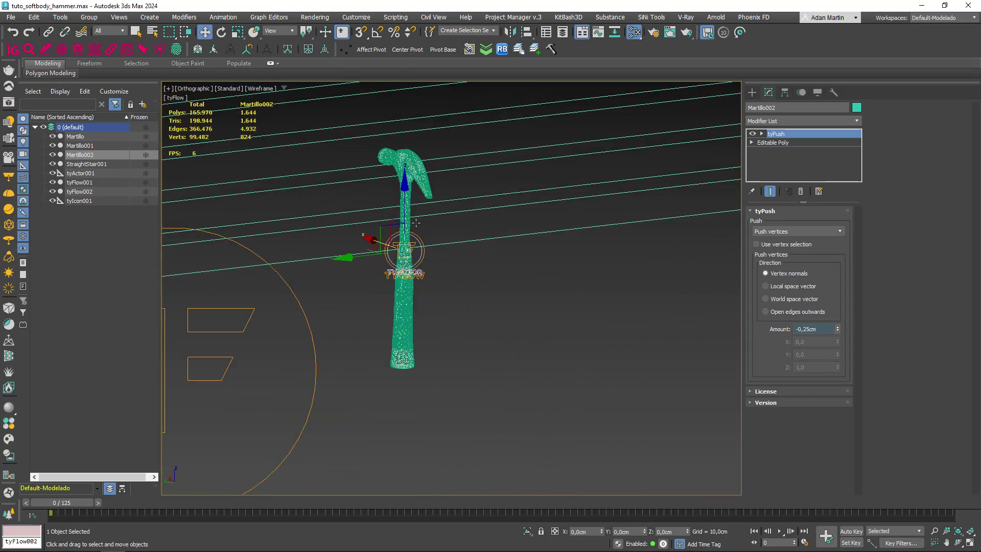
pyautogui.scroll(-5, 409, 257)
pyautogui.moveTo(469, 322); pyautogui.dragTo(429, 213, button='middle')
pyautogui.scroll(5, 429, 213)
pyautogui.press('F3')
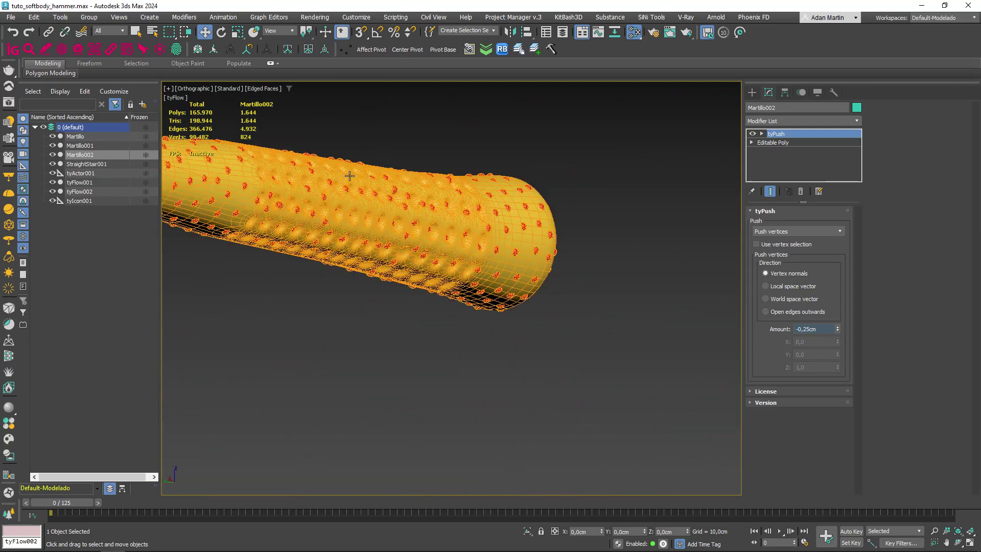
pyautogui.scroll(5, 511, 230)
pyautogui.scroll(3, 613, 245)
# Strengthen the tyPush inward push to -0,4cm and check the hammer's end cap.
pyautogui.click(816, 330)
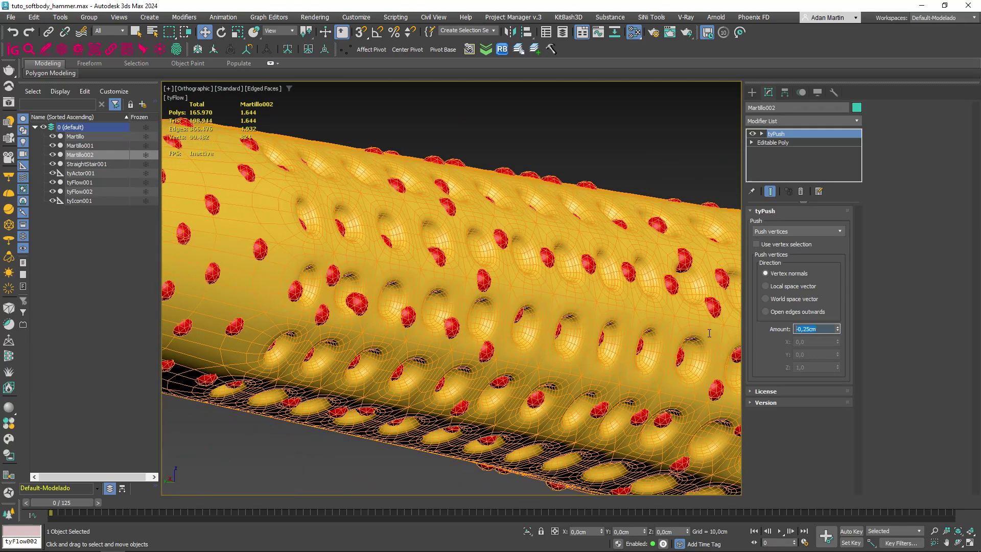
pyautogui.write('-0,')
pyautogui.press('Return')
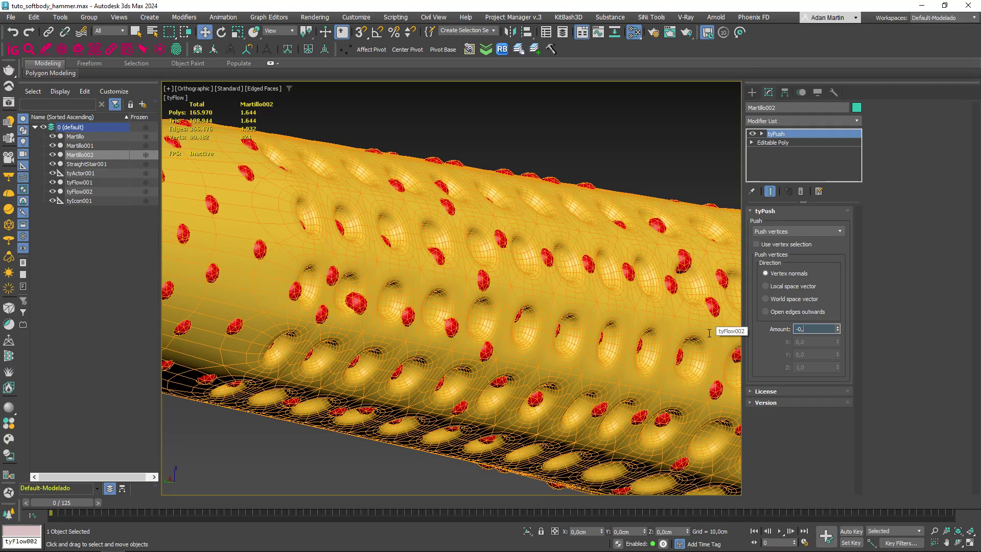
pyautogui.scroll(-5, 460, 307)
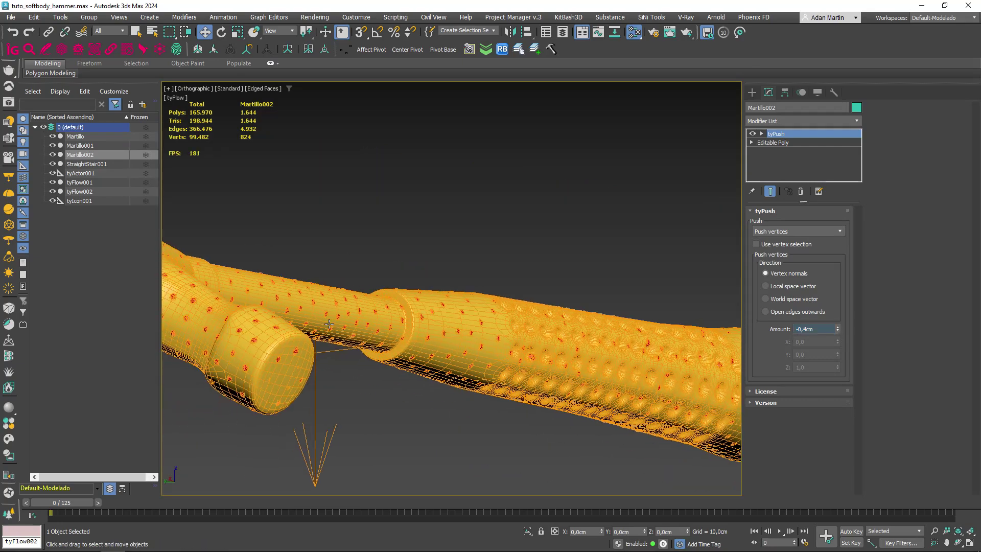
pyautogui.moveTo(327, 306)
pyautogui.mouseDown(button='middle')
pyautogui.moveTo(479, 313)
pyautogui.moveTo(466, 326)
pyautogui.mouseUp(button='middle')
pyautogui.press('F4')
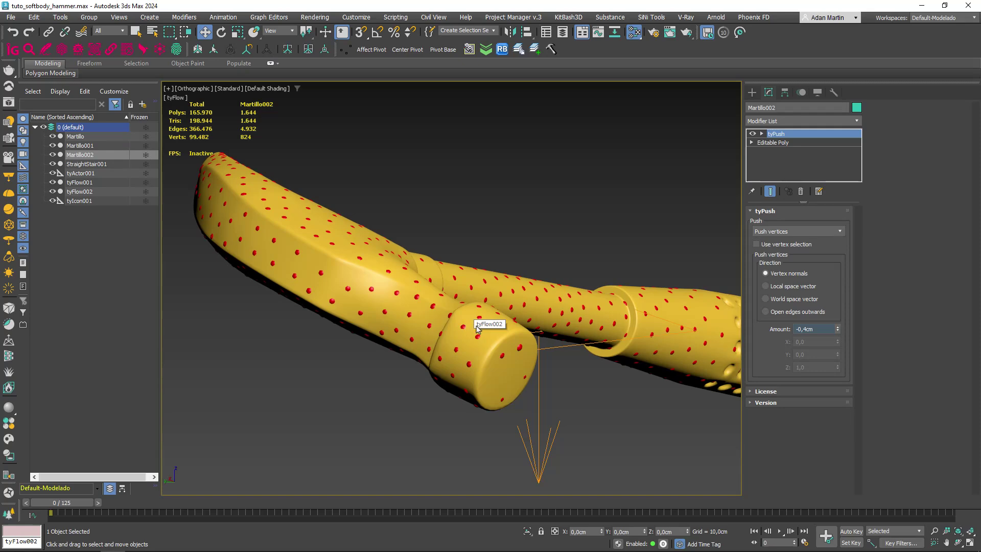
# Orbit and zoom around the stairs to inspect the shrunken hammer close-up.
pyautogui.scroll(-5, 476, 327)
pyautogui.keyDown('alt'); pyautogui.moveTo(493, 324); pyautogui.dragTo(557, 377, button='middle'); pyautogui.keyUp('alt')
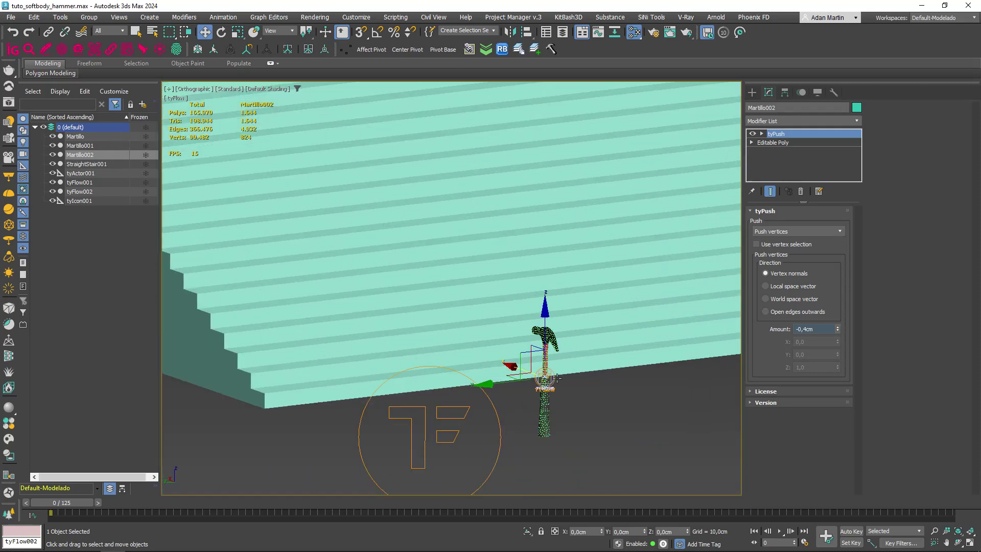
pyautogui.press('z')
pyautogui.click(604, 400)
pyautogui.scroll(-5, 605, 400)
pyautogui.moveTo(604, 400); pyautogui.dragTo(544, 404, button='middle')
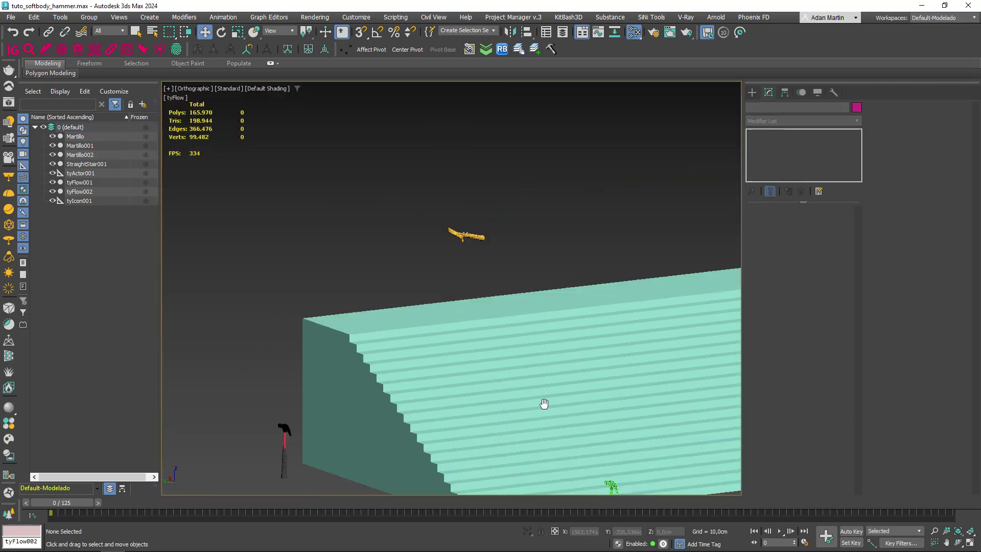
pyautogui.scroll(5, 431, 365)
pyautogui.scroll(5, 430, 364)
pyautogui.keyDown('alt'); pyautogui.moveTo(440, 306); pyautogui.dragTo(445, 309, button='middle'); pyautogui.keyUp('alt')
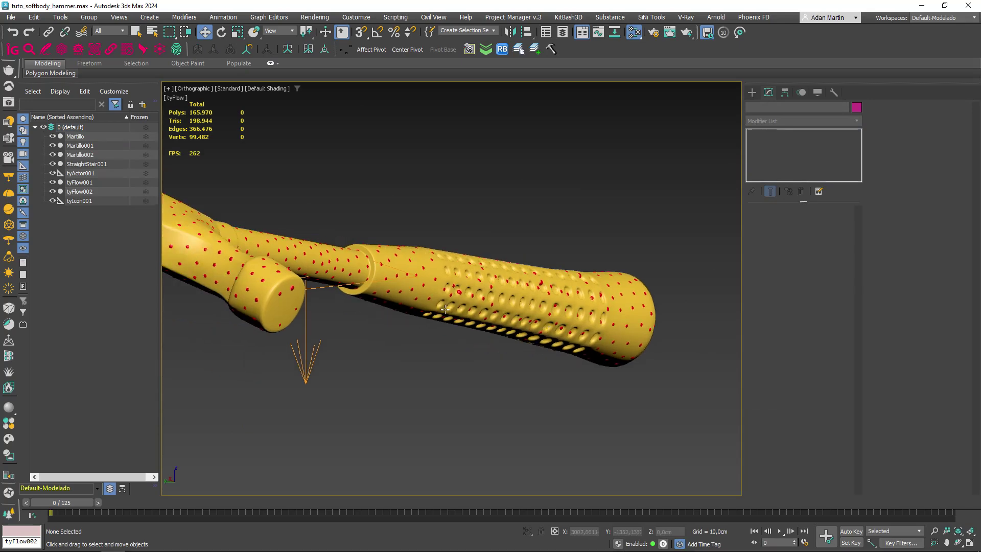
pyautogui.scroll(2, 404, 295)
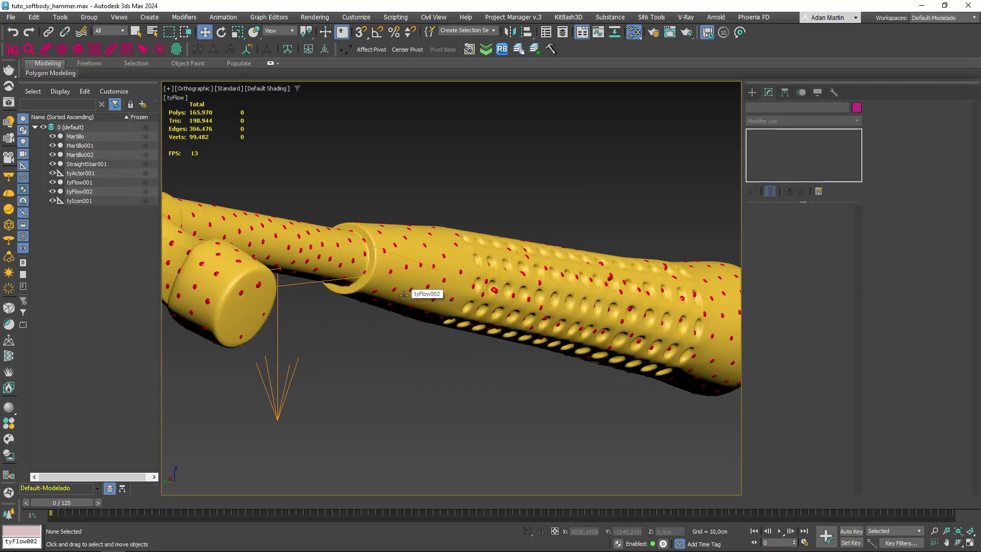
# Turn on edged faces and select the tyFlow002 object.
pyautogui.press('F4')
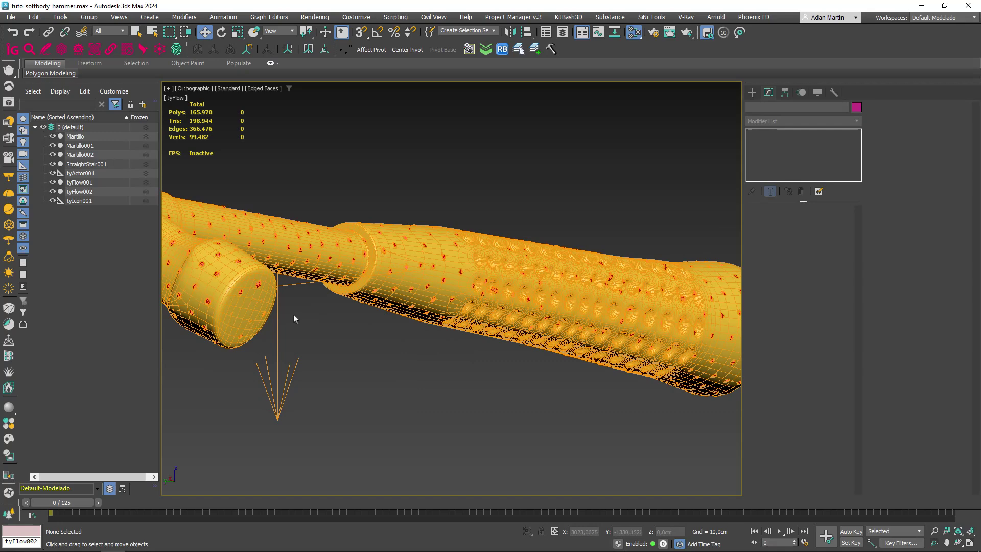
pyautogui.scroll(-5, 391, 291)
pyautogui.moveTo(392, 291)
pyautogui.keyDown('alt'); pyautogui.mouseDown(button='middle')
pyautogui.moveTo(473, 357)
pyautogui.moveTo(466, 339)
pyautogui.mouseUp(button='middle'); pyautogui.keyUp('alt')
pyautogui.scroll(5, 434, 421)
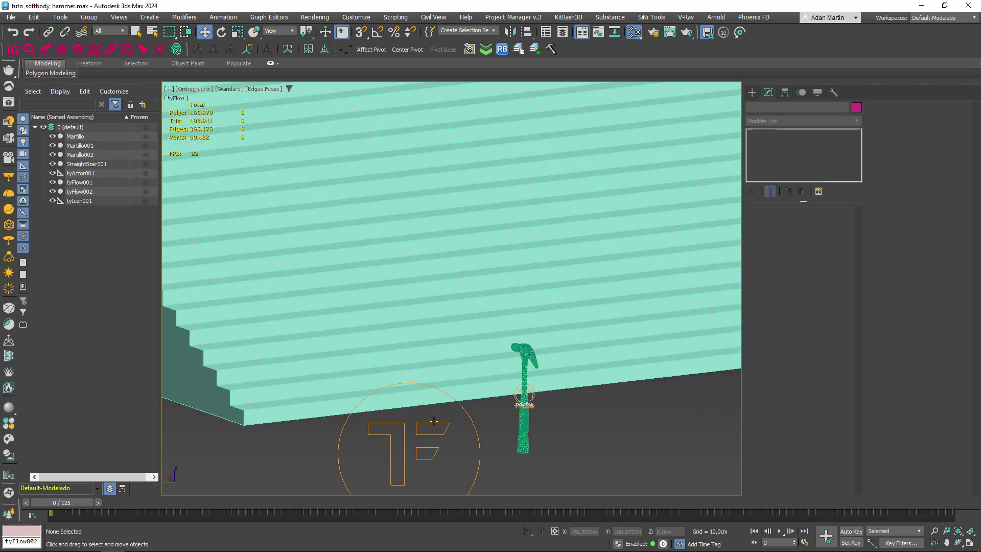
pyautogui.click(434, 421)
pyautogui.scroll(-3, 434, 420)
pyautogui.scroll(-5, 434, 421)
# Add a PhysX Shape operator to Event_002 in the tyFlow002 flow editor.
pyautogui.click(792, 239)
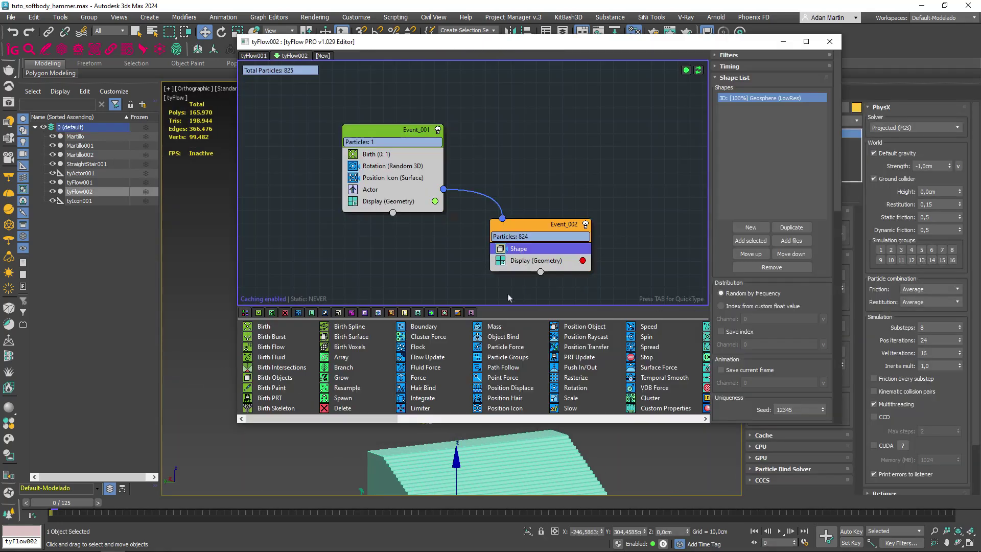
pyautogui.click(530, 418)
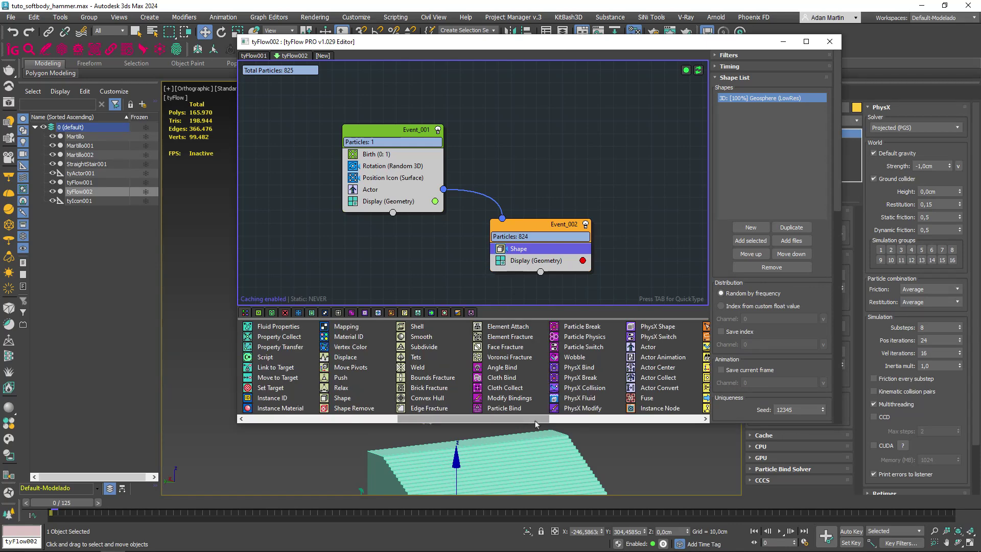
pyautogui.moveTo(530, 418); pyautogui.dragTo(582, 418)
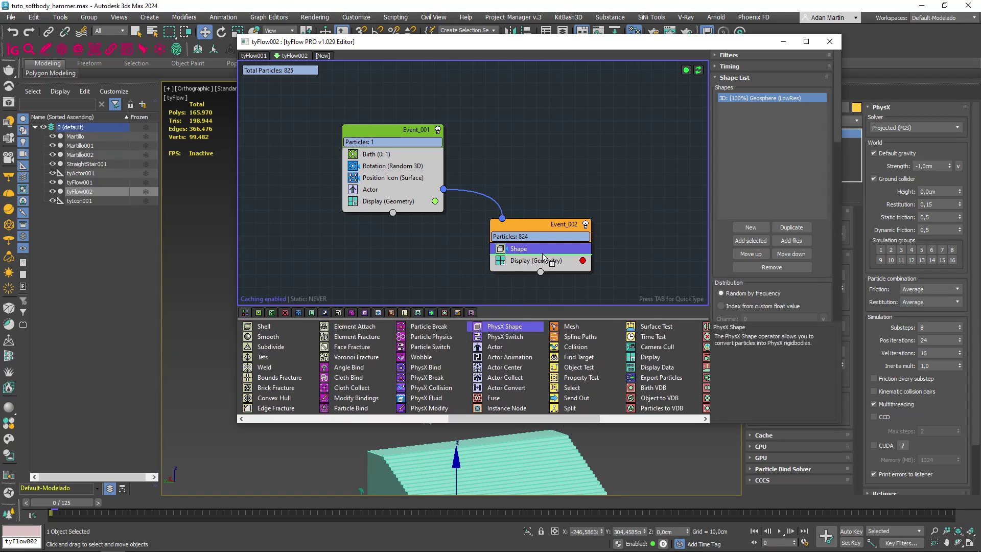
pyautogui.moveTo(502, 330); pyautogui.dragTo(539, 254)
pyautogui.moveTo(657, 45); pyautogui.dragTo(980, 90)
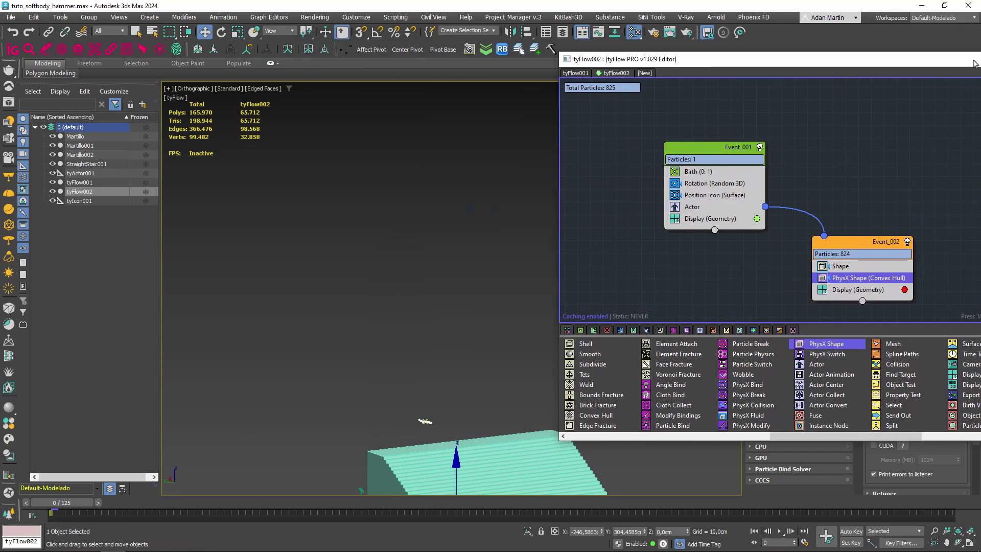
# Preview the hammer falling under gravity, then rewind to frame 0.
pyautogui.scroll(3, 284, 335)
pyautogui.moveTo(283, 335)
pyautogui.mouseDown(button='middle')
pyautogui.moveTo(266, 369)
pyautogui.moveTo(348, 322)
pyautogui.mouseUp(button='middle')
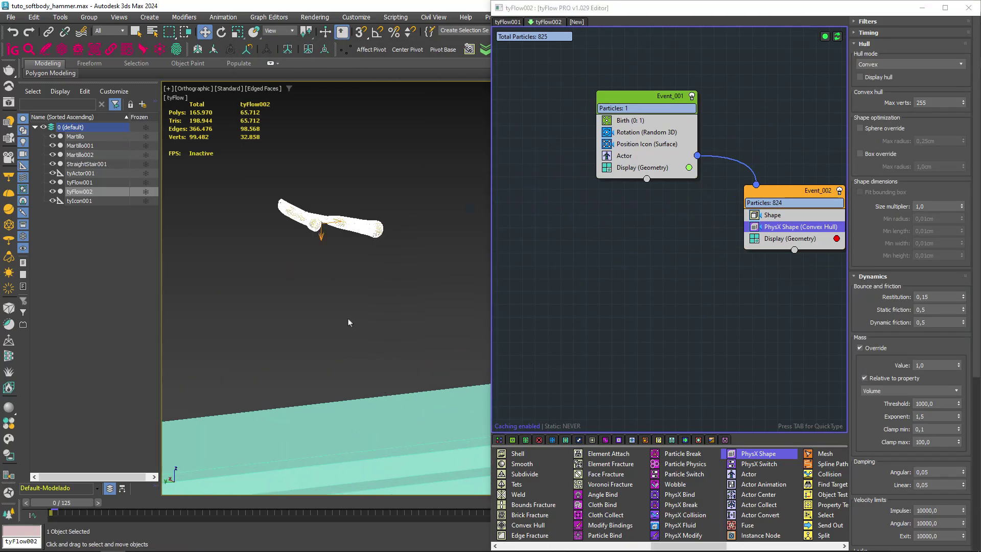
pyautogui.press('/')
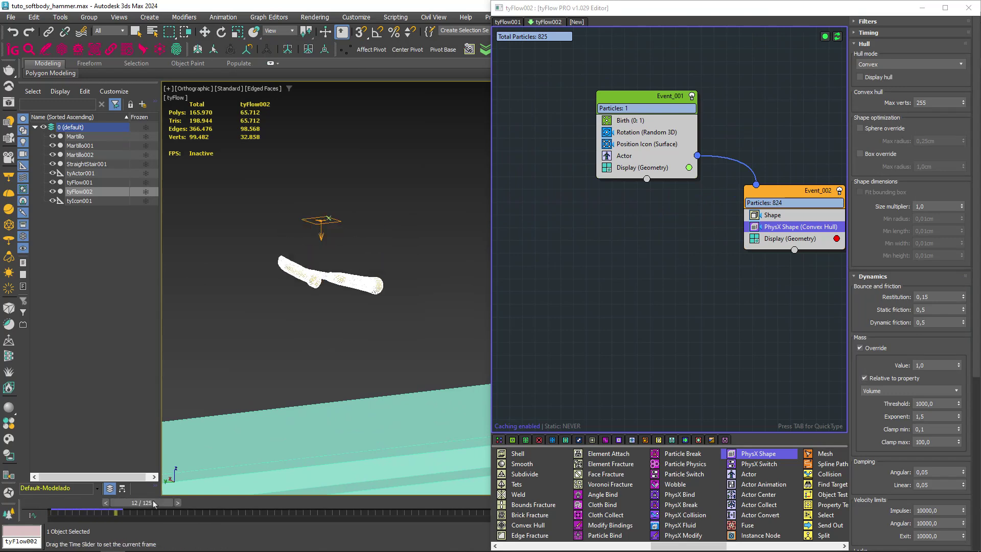
pyautogui.press('F4')
pyautogui.scroll(3, 297, 422)
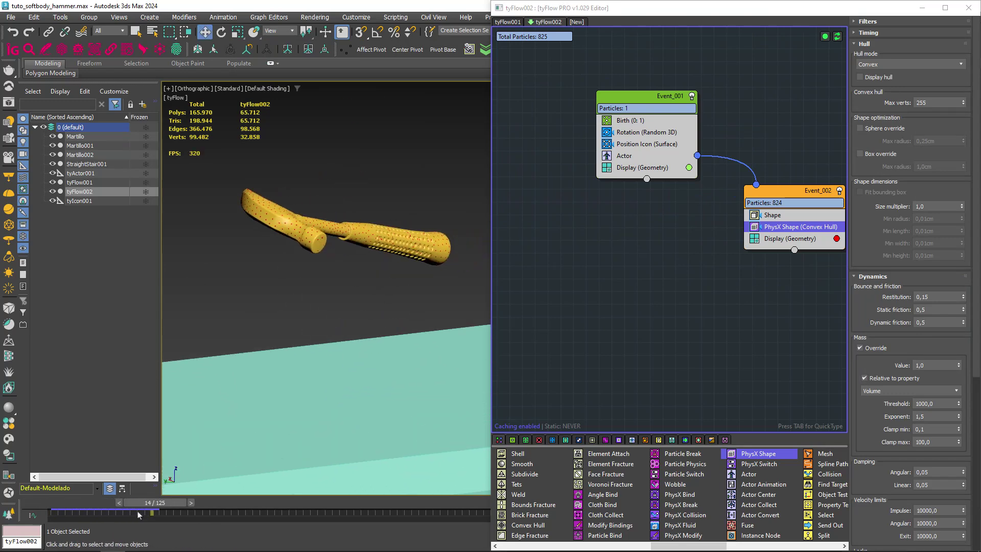
pyautogui.press('w')
pyautogui.moveTo(272, 455); pyautogui.dragTo(184, 498, button='middle')
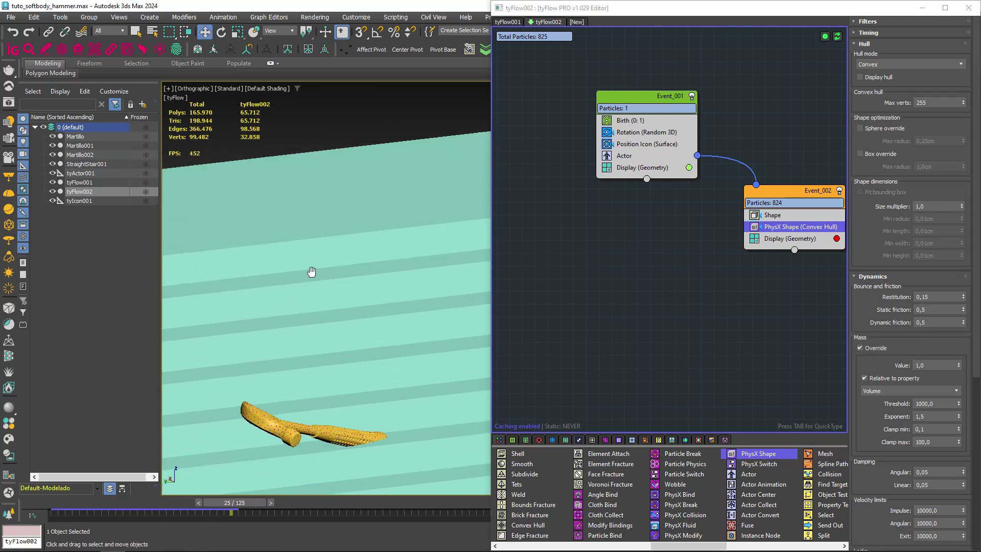
pyautogui.moveTo(310, 274); pyautogui.dragTo(215, 477, button='middle')
pyautogui.moveTo(235, 503); pyautogui.dragTo(61, 503)
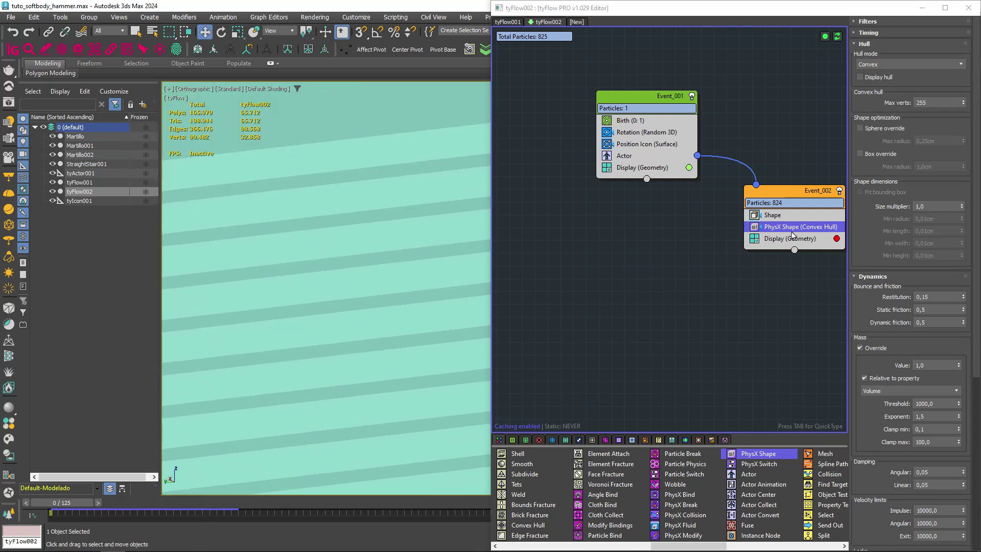
pyautogui.moveTo(818, 247); pyautogui.dragTo(661, 268, button='middle')
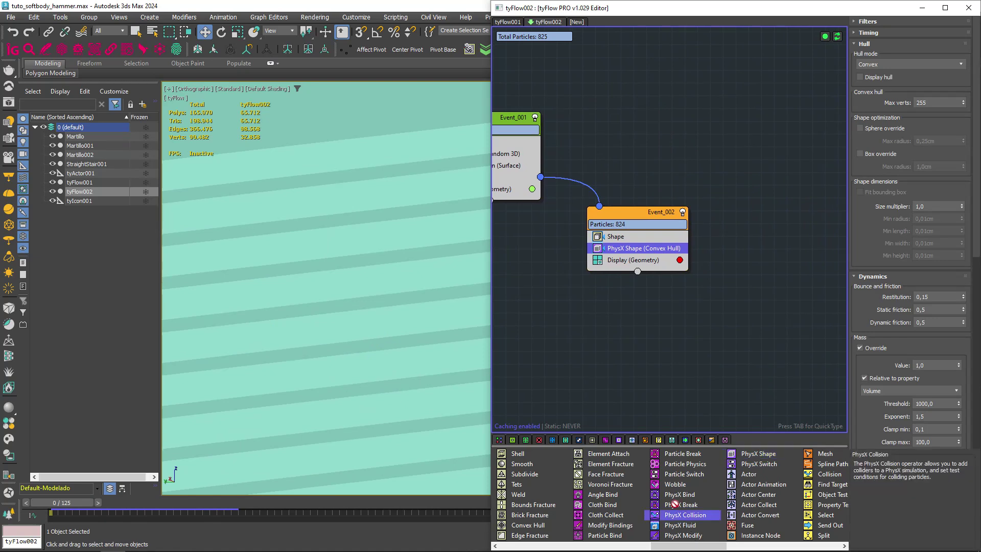
# Add a PhysX Collision operator to Event_002 with its hull displayed.
pyautogui.moveTo(684, 515); pyautogui.dragTo(618, 260)
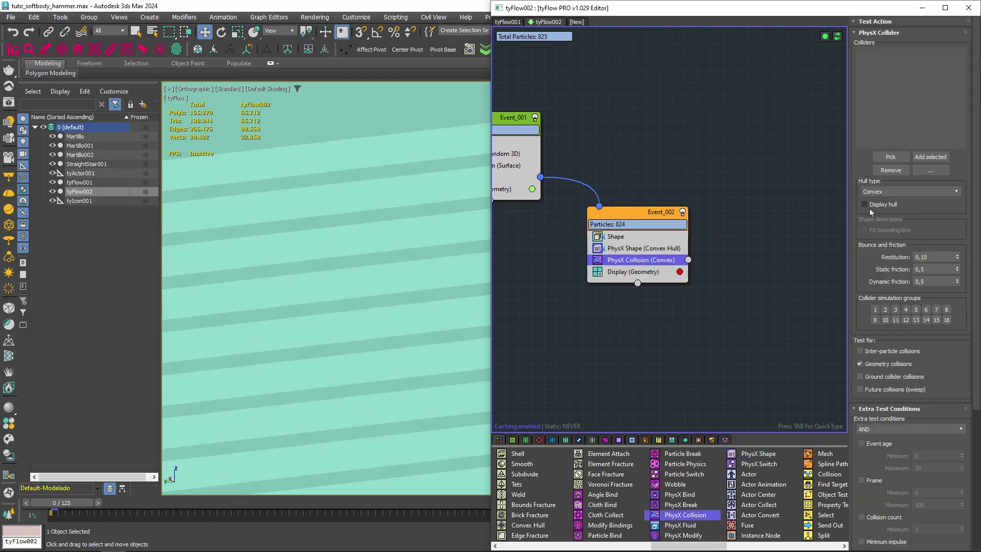
pyautogui.scroll(-5, 372, 278)
pyautogui.scroll(-3, 450, 252)
pyautogui.click(865, 203)
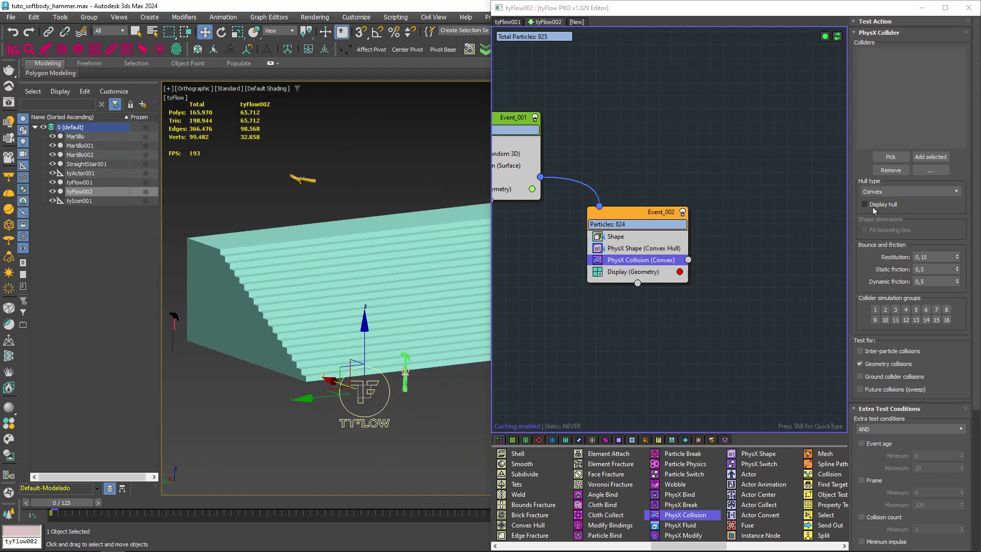
pyautogui.moveTo(361, 280)
pyautogui.keyDown('alt'); pyautogui.mouseDown(button='middle')
pyautogui.moveTo(327, 282)
pyautogui.moveTo(382, 290)
pyautogui.mouseUp(button='middle'); pyautogui.keyUp('alt')
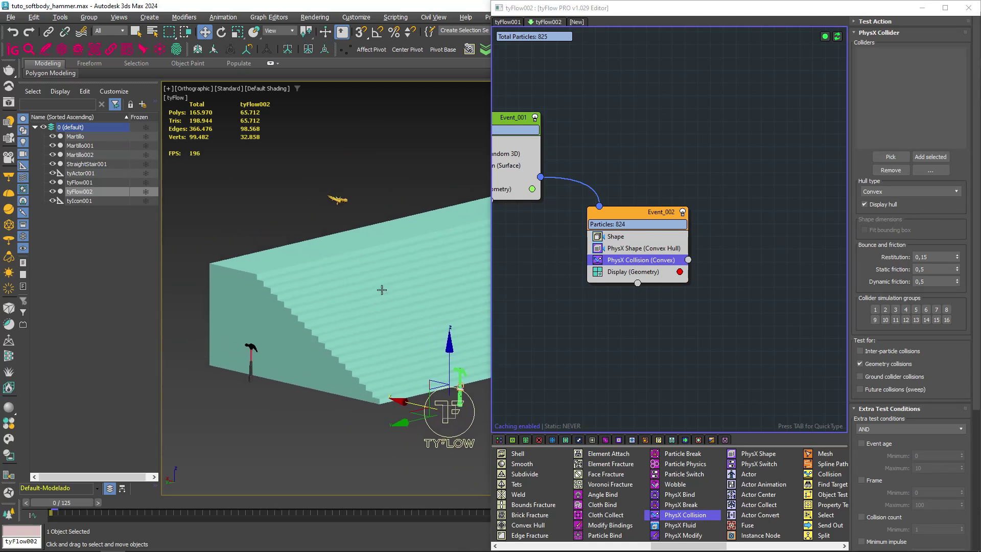
# Use StraightStair001 as a Mesh-hull collider and turn off hull display.
pyautogui.click(890, 156)
pyautogui.click(486, 323)
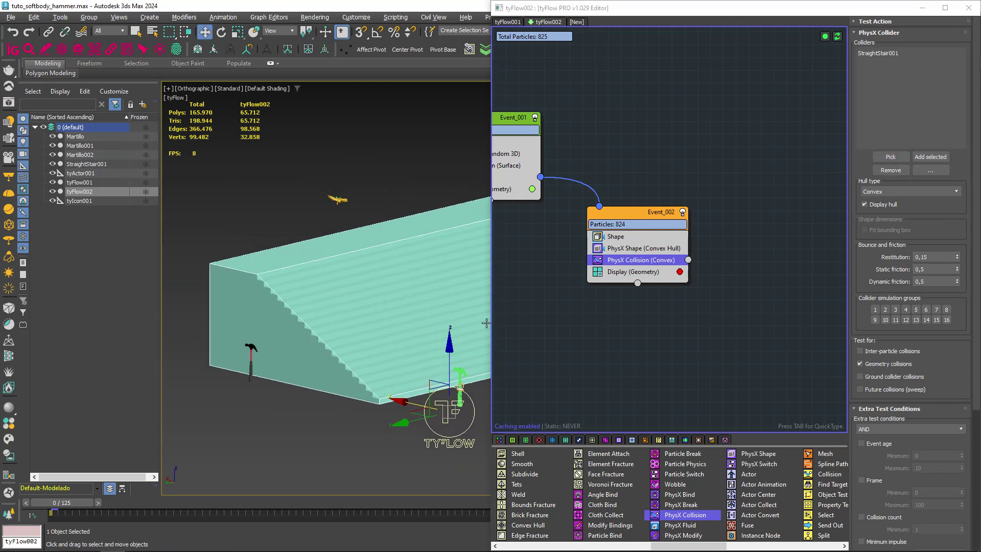
pyautogui.scroll(2, 276, 301)
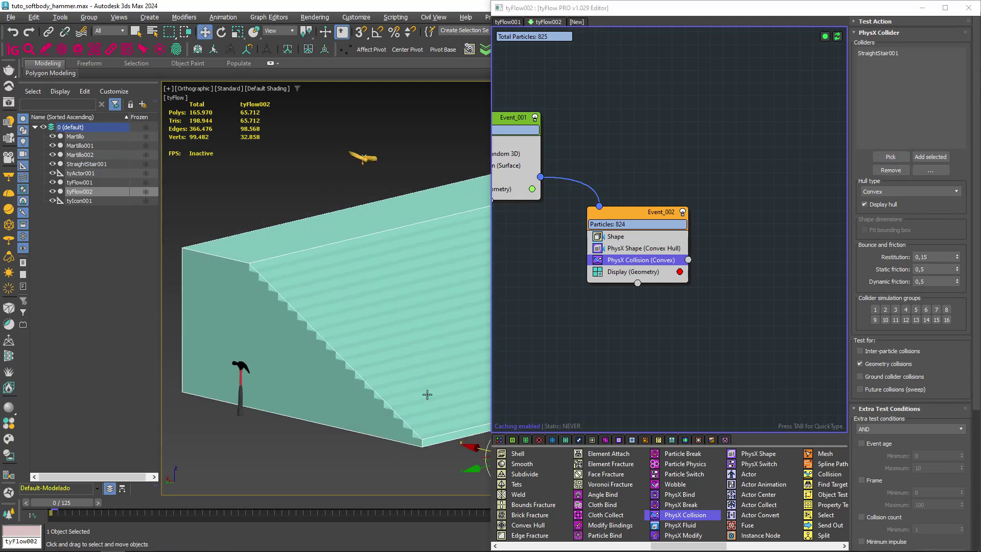
pyautogui.click(890, 192)
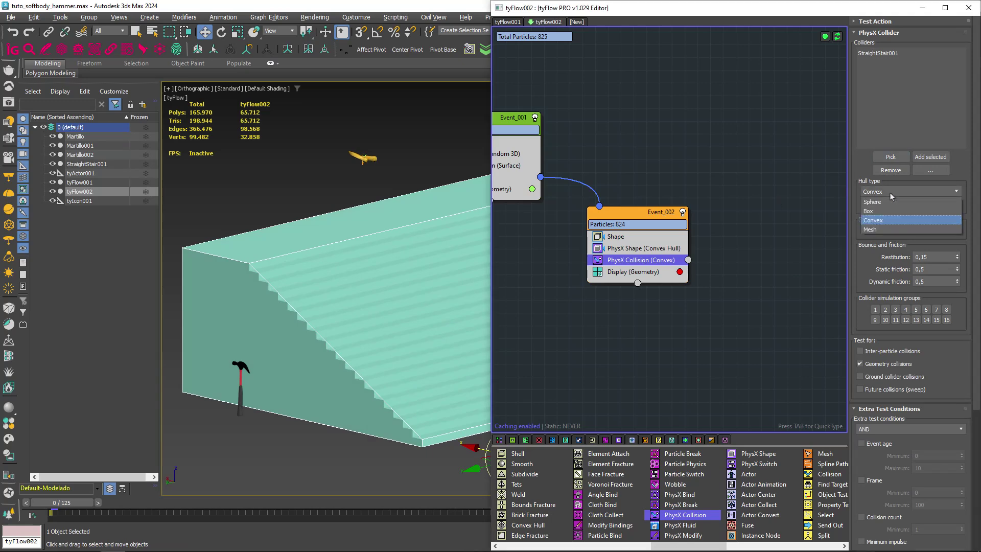
pyautogui.click(882, 229)
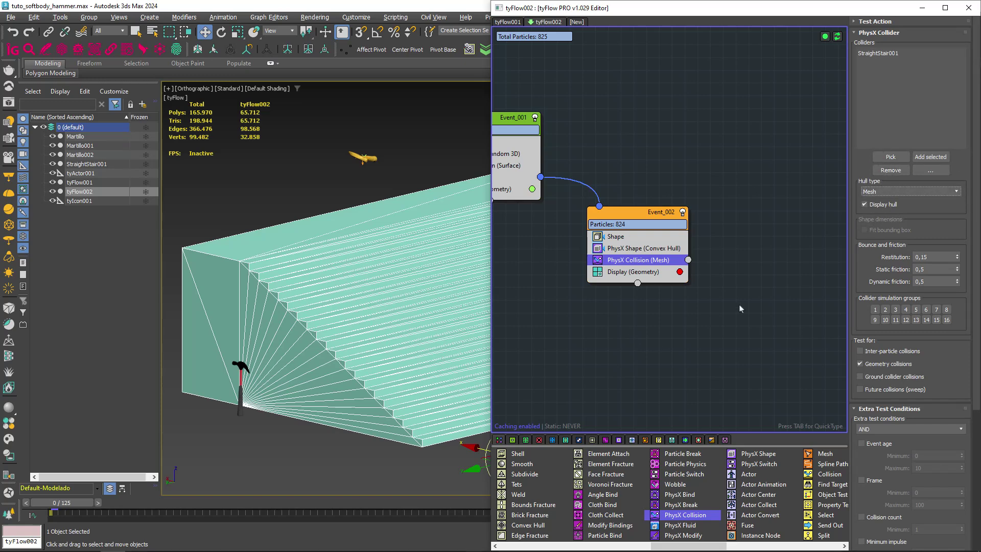
pyautogui.click(886, 204)
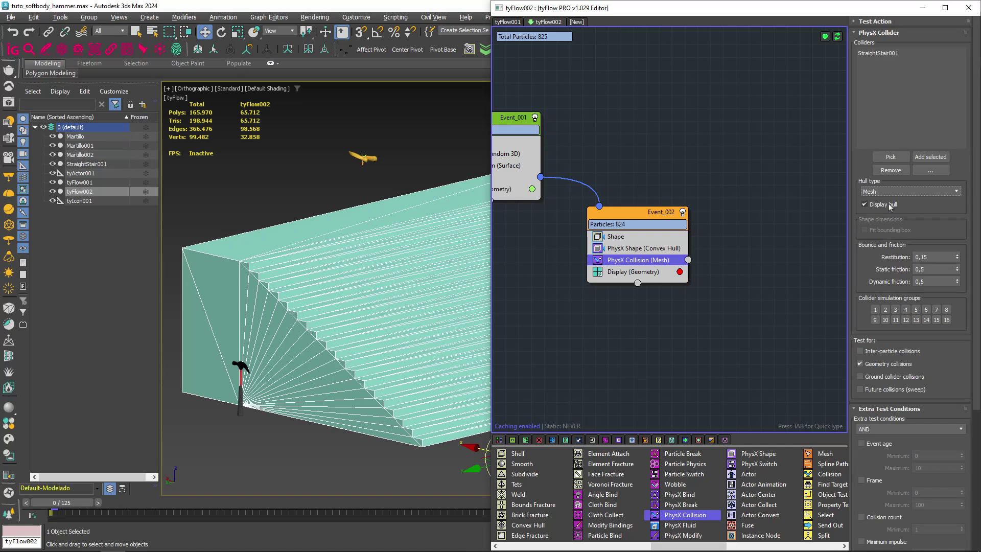
pyautogui.click(631, 251)
# Scrub the hammer landing on the stairs through frames 20–26, then rewind to the start.
pyautogui.keyDown('alt'); pyautogui.moveTo(307, 475); pyautogui.dragTo(78, 509, button='middle'); pyautogui.keyUp('alt')
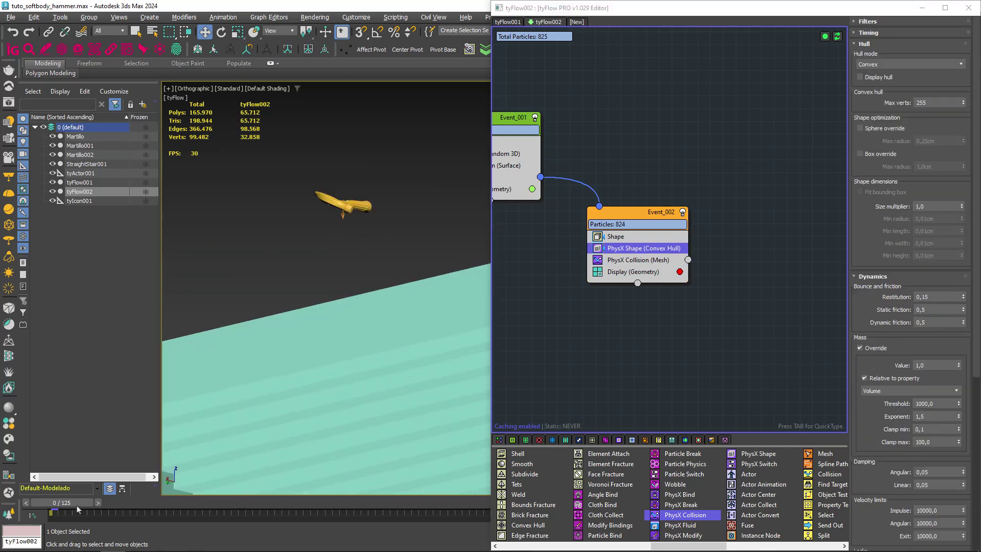
pyautogui.moveTo(78, 509); pyautogui.dragTo(242, 510)
pyautogui.moveTo(368, 356); pyautogui.dragTo(367, 182, button='middle')
pyautogui.click(253, 506)
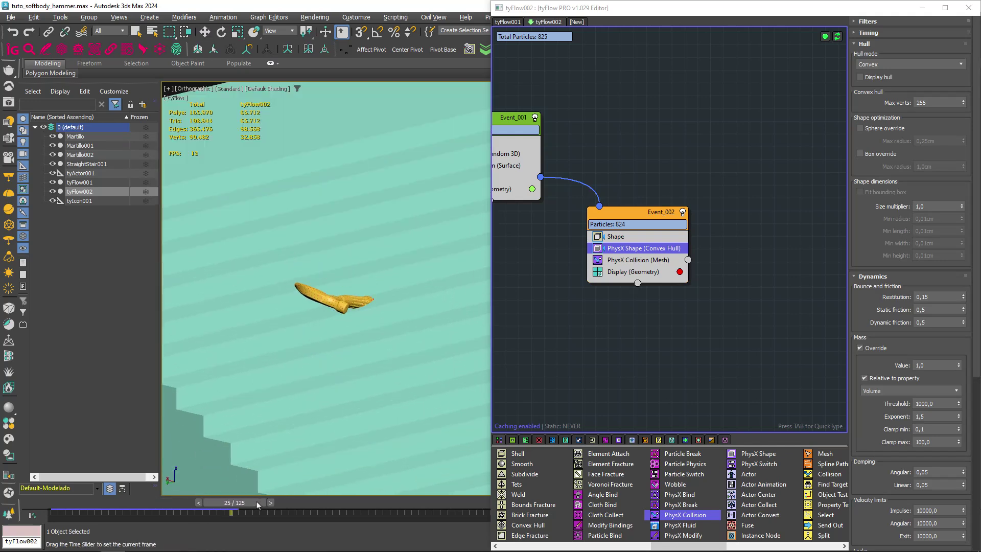
pyautogui.click(257, 505)
pyautogui.moveTo(258, 505); pyautogui.dragTo(260, 504)
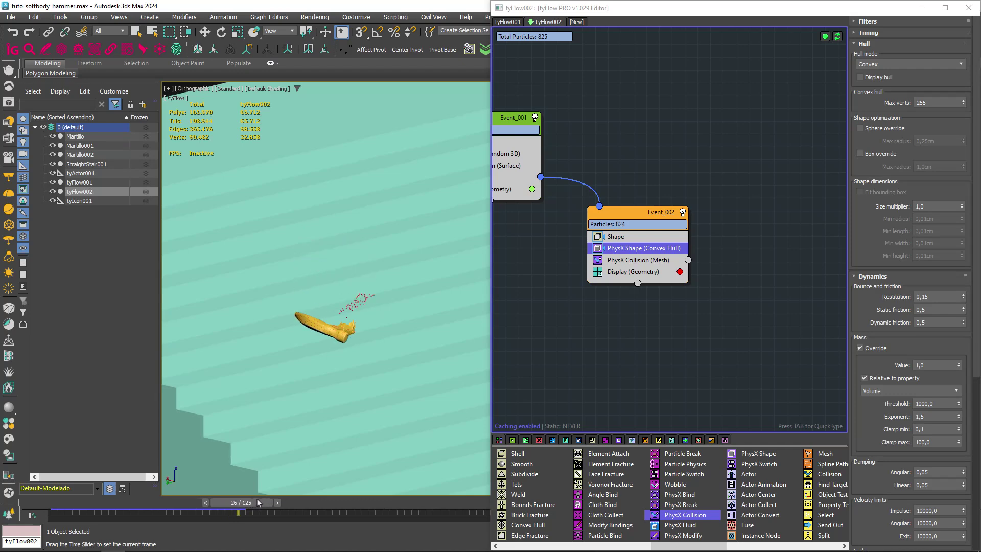
pyautogui.press('w')
pyautogui.press('F3')
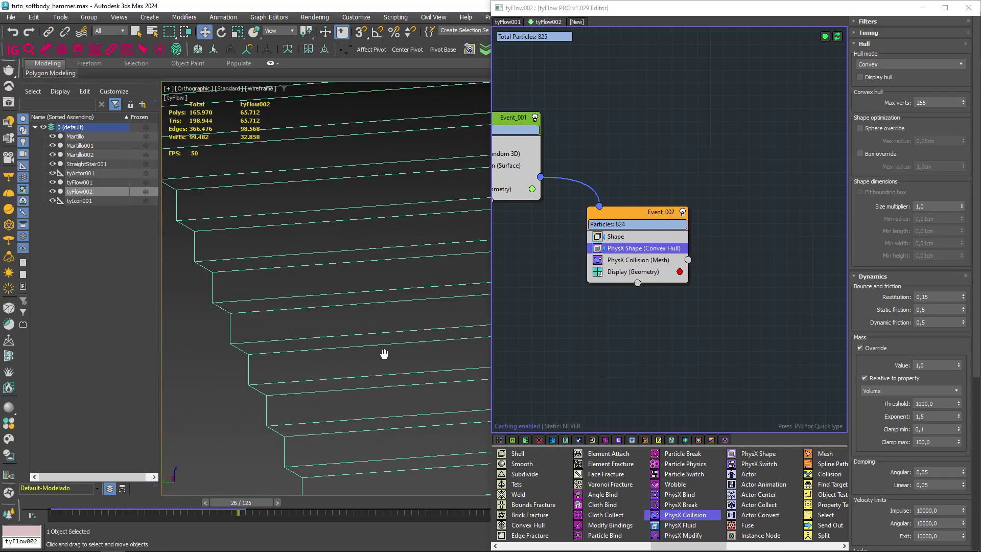
pyautogui.keyDown('alt'); pyautogui.moveTo(373, 353); pyautogui.dragTo(355, 299, button='middle'); pyautogui.keyUp('alt')
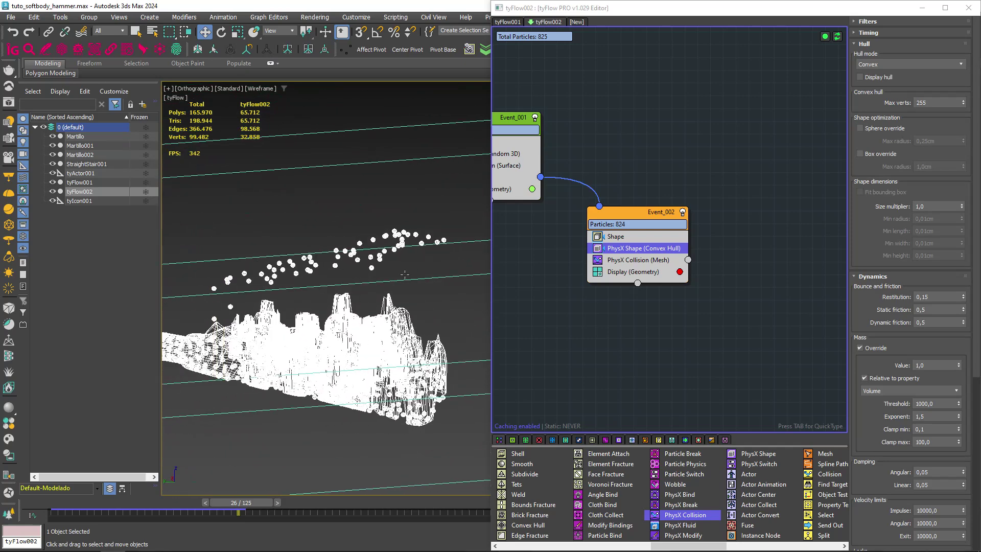
pyautogui.moveTo(241, 503); pyautogui.dragTo(36, 513)
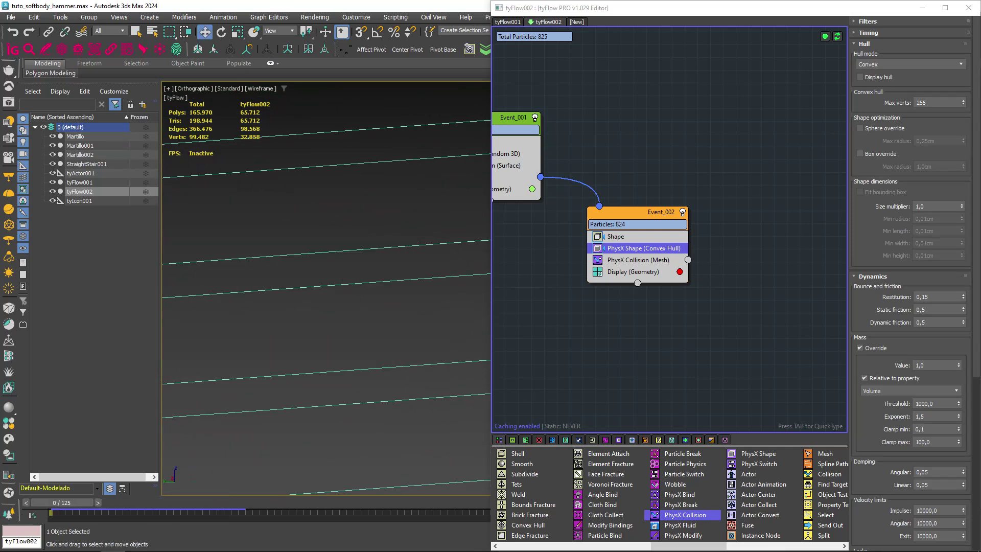
# Set tyFlow002's time step to 1/4 frame with 12 PhysX substeps.
pyautogui.click(968, 8)
pyautogui.click(769, 352)
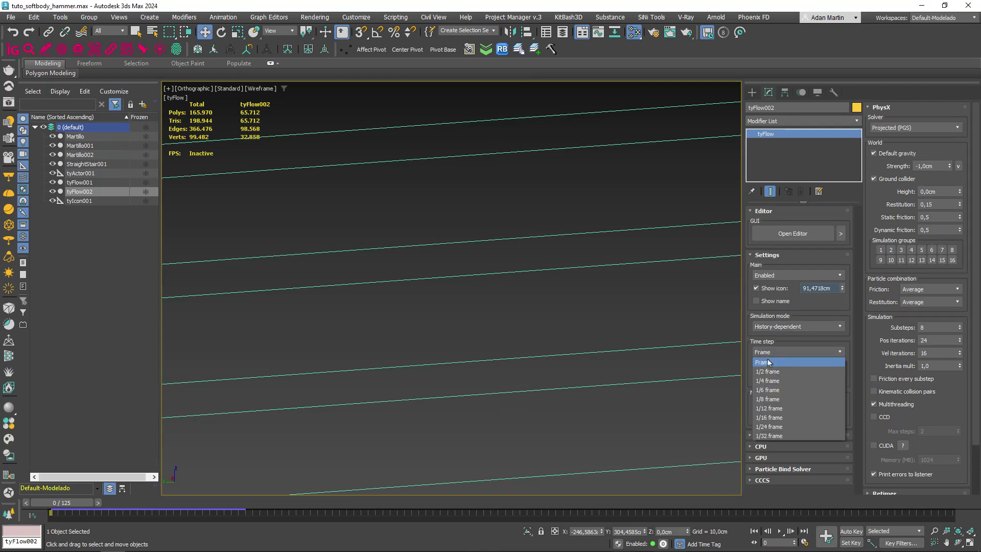
pyautogui.click(767, 381)
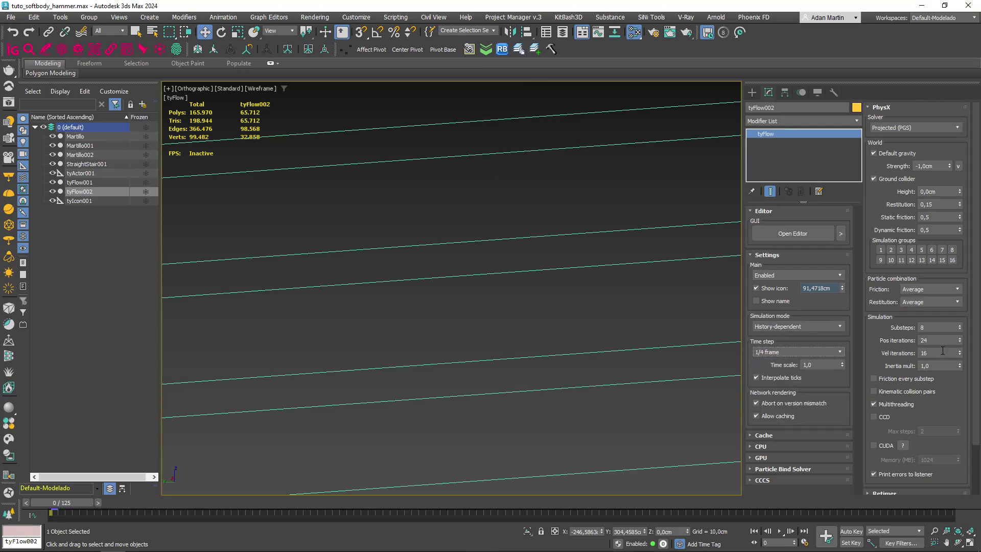
pyautogui.doubleClick(931, 327)
pyautogui.write('12')
pyautogui.press('Return')
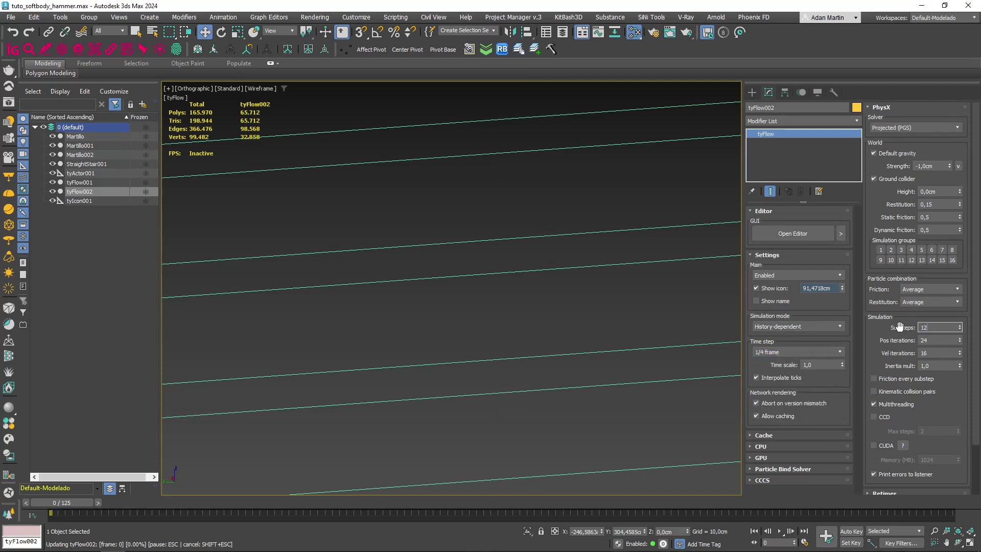
# Enable CUDA acceleration and scrub the re-simulated hammer drop forward.
pyautogui.scroll(-5, 478, 263)
pyautogui.scroll(-3, 478, 263)
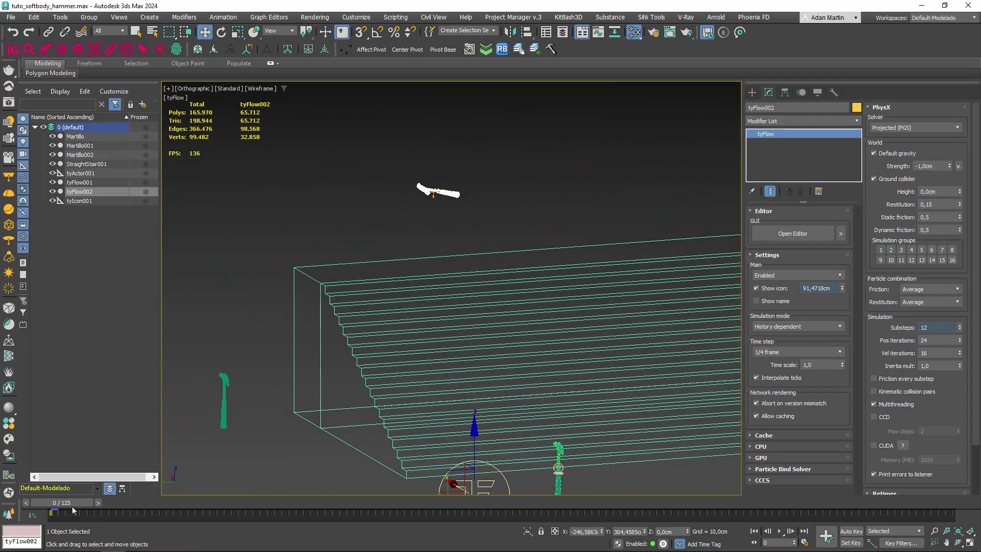
pyautogui.moveTo(73, 509); pyautogui.dragTo(210, 501)
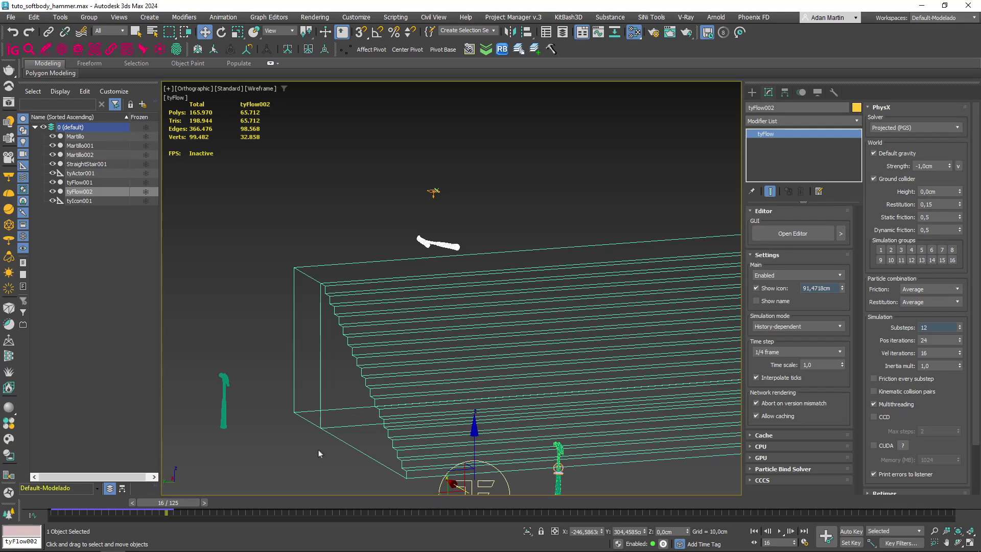
pyautogui.click(878, 446)
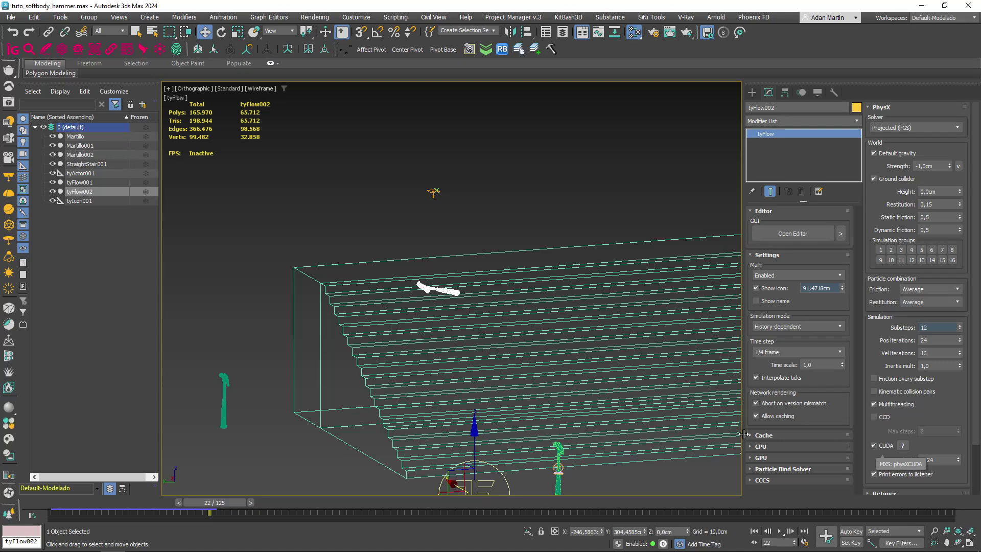
pyautogui.scroll(4, 434, 317)
pyautogui.moveTo(433, 330); pyautogui.dragTo(433, 368, button='middle')
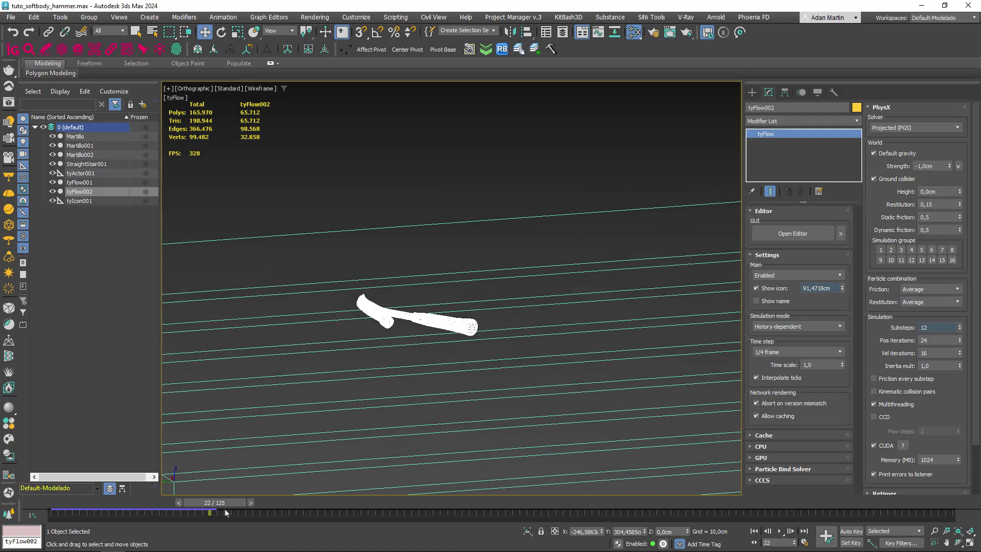
# Watch the hammer crumble down the stairs to frame 28, then rewind to frame 0.
pyautogui.moveTo(227, 503); pyautogui.dragTo(269, 509)
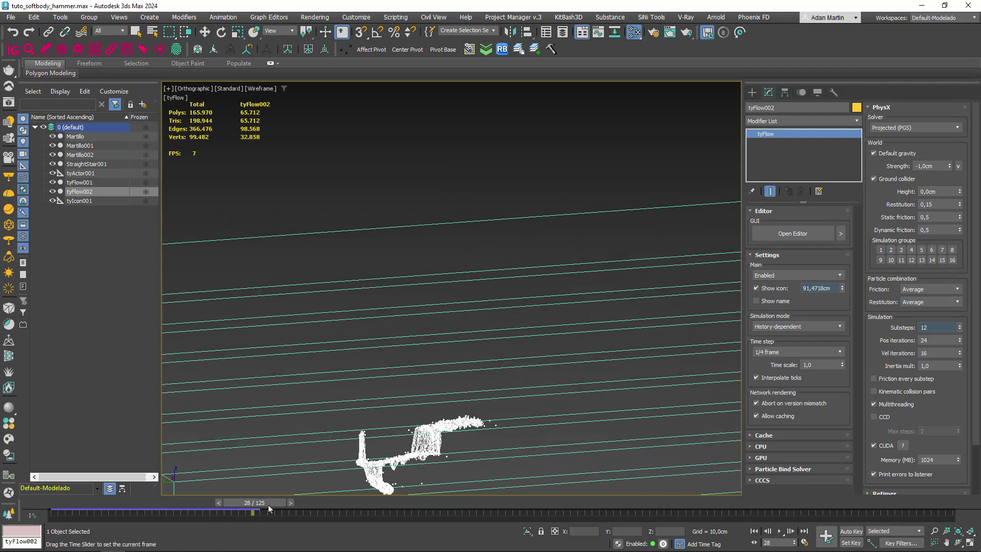
pyautogui.moveTo(433, 429)
pyautogui.mouseDown(button='middle')
pyautogui.moveTo(428, 358)
pyautogui.moveTo(480, 350)
pyautogui.moveTo(514, 377)
pyautogui.mouseUp(button='middle')
pyautogui.press('F3')
pyautogui.scroll(3, 429, 358)
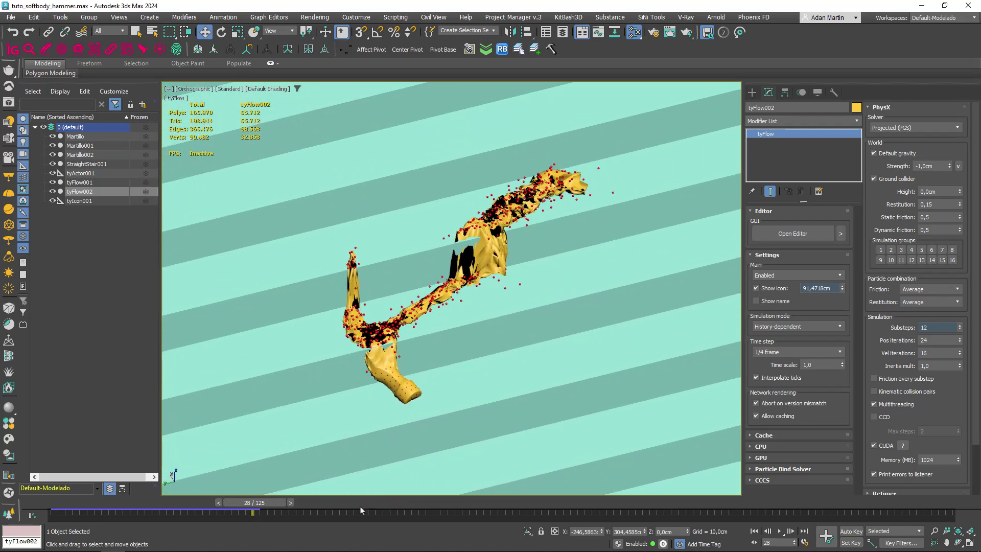
pyautogui.moveTo(264, 503); pyautogui.dragTo(57, 503)
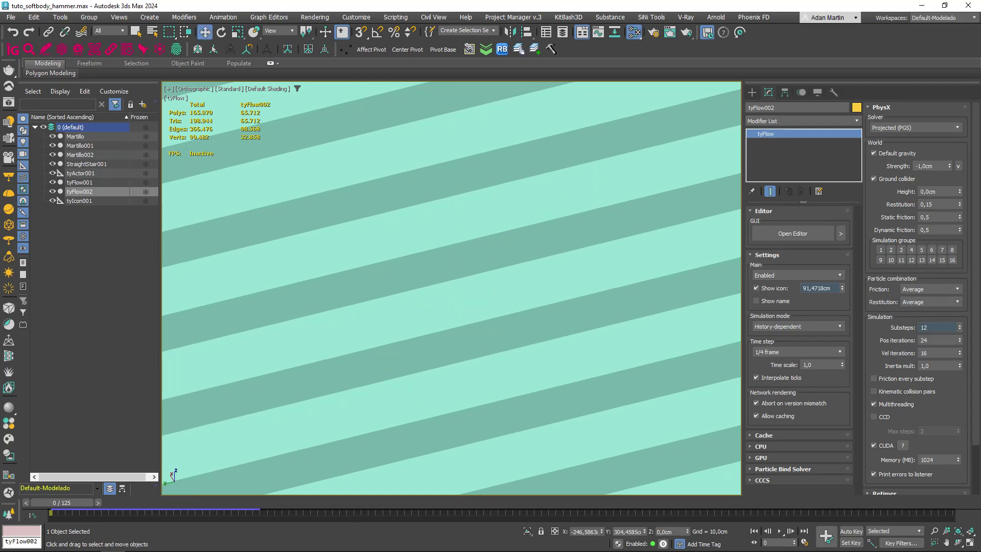
# Frame the whole staircase in the view and select the tyFlow002 object.
pyautogui.scroll(-5, 430, 302)
pyautogui.scroll(3, 438, 298)
pyautogui.moveTo(437, 298); pyautogui.dragTo(540, 331, button='middle')
pyautogui.scroll(-3, 551, 205)
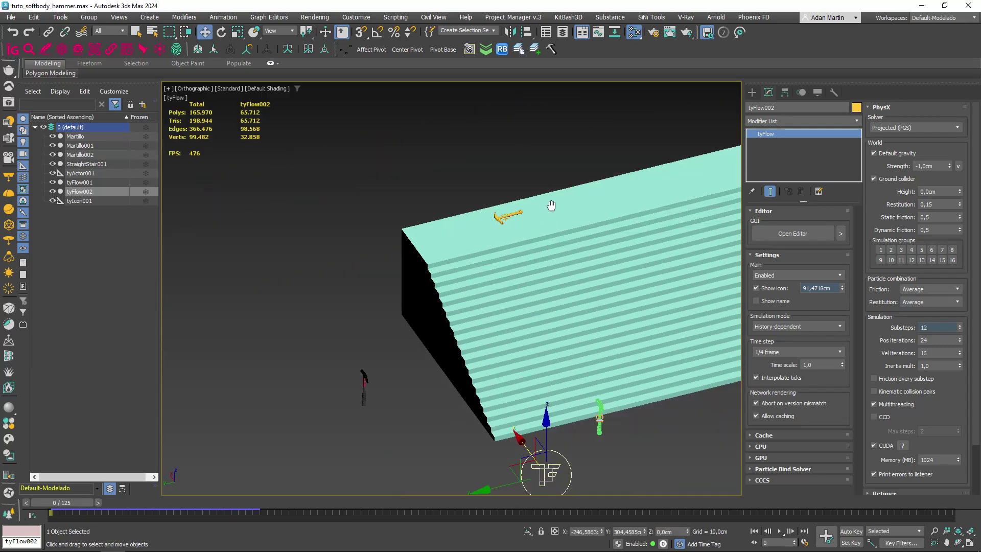
pyautogui.moveTo(550, 205); pyautogui.dragTo(536, 164, button='middle')
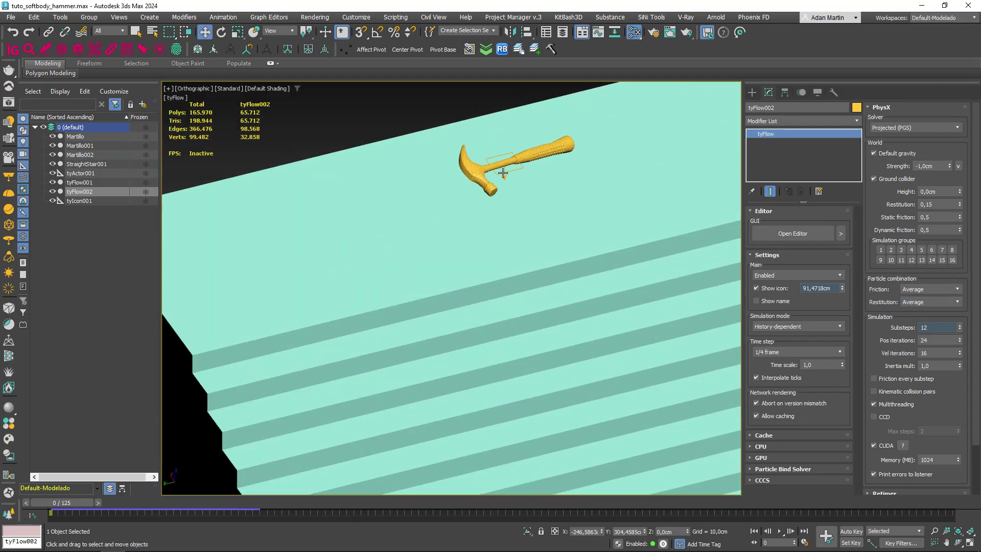
pyautogui.click(496, 168)
pyautogui.press('f')
pyautogui.press('z')
pyautogui.scroll(-10, 504, 259)
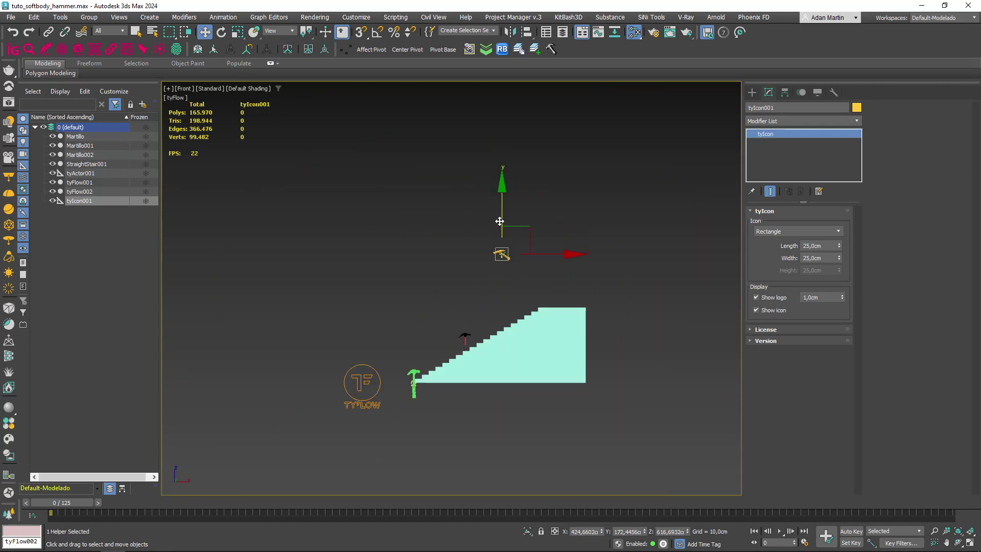
pyautogui.moveTo(504, 251)
pyautogui.keyDown('alt'); pyautogui.mouseDown(button='middle')
pyautogui.moveTo(485, 335)
pyautogui.moveTo(586, 388)
pyautogui.moveTo(490, 372)
pyautogui.mouseUp(button='middle'); pyautogui.keyUp('alt')
pyautogui.scroll(4, 485, 335)
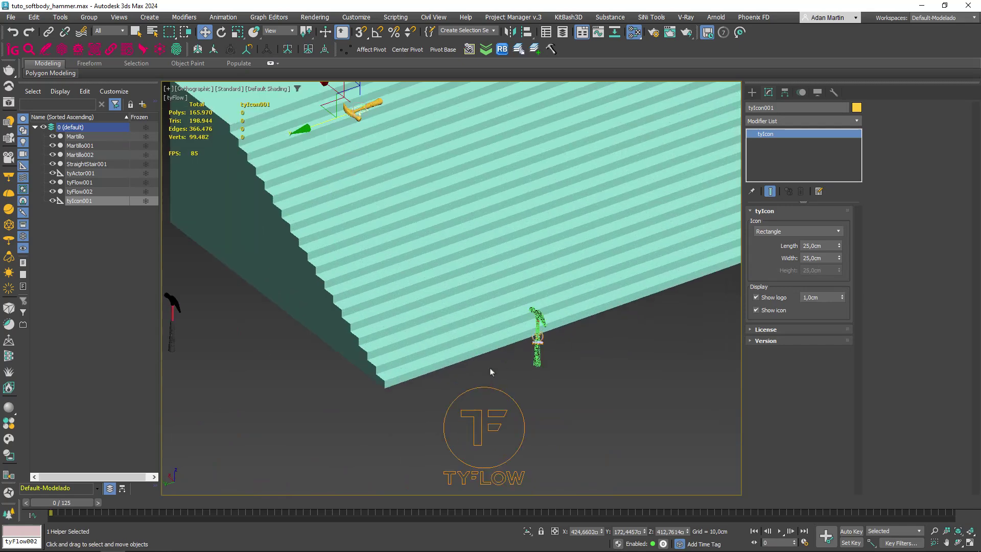
pyautogui.click(484, 416)
# Add a PhysX Bind (Glue) operator to Event_002 and generate the Actor's skinned mesh only at render time.
pyautogui.click(789, 234)
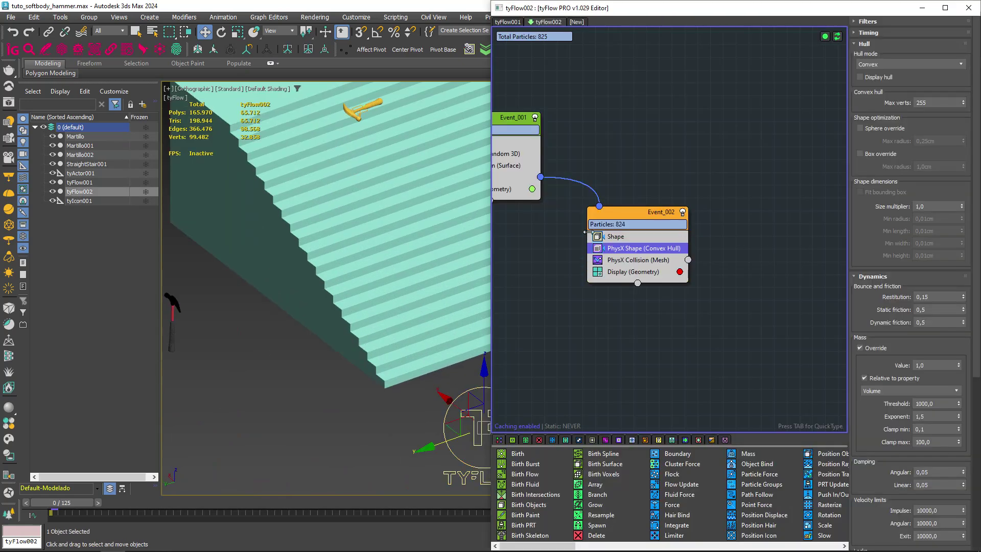
pyautogui.press('Tab')
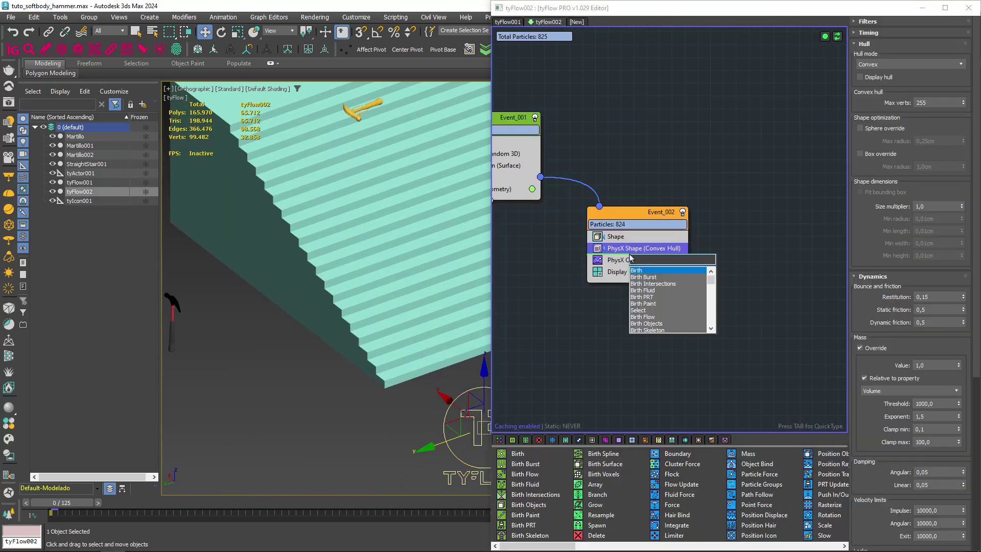
pyautogui.write('bind')
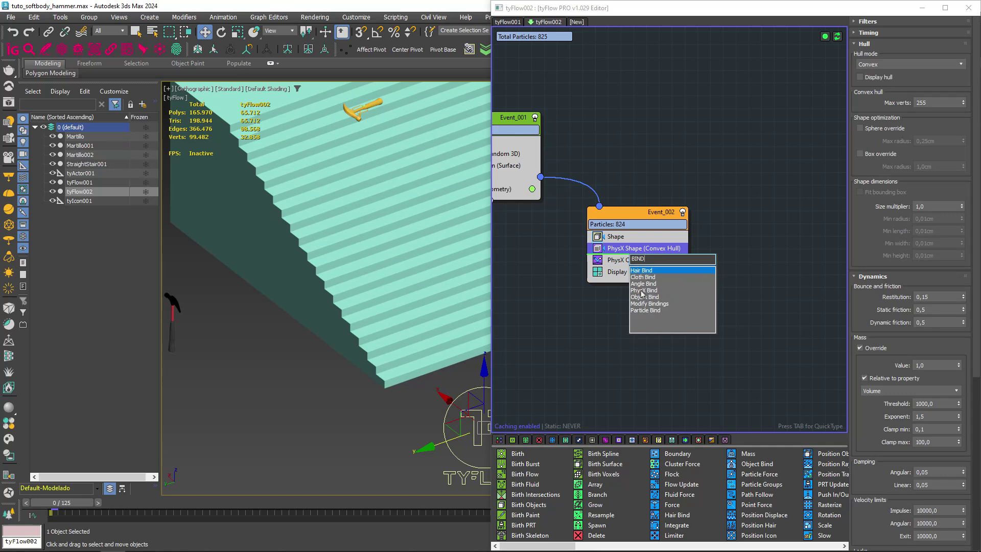
pyautogui.click(644, 290)
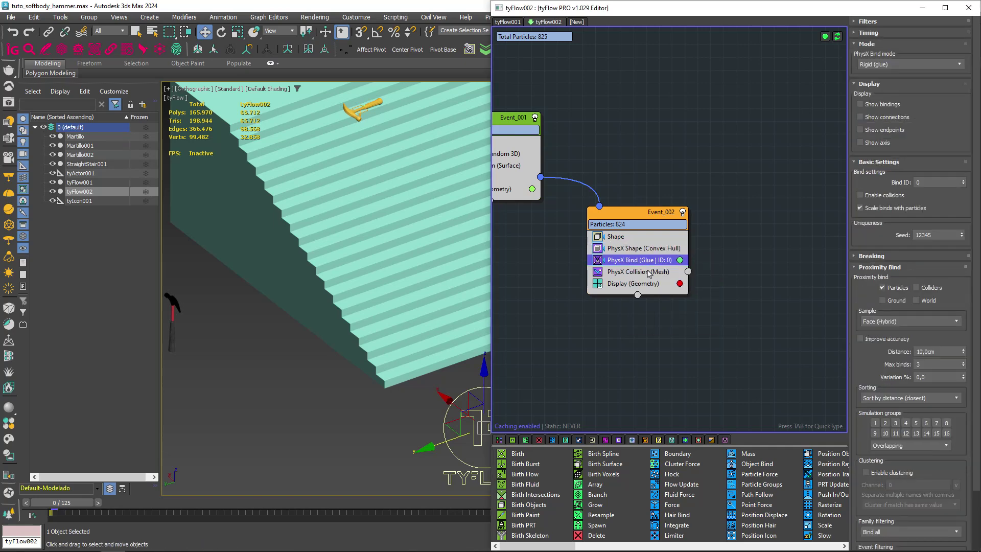
pyautogui.scroll(3, 350, 377)
pyautogui.scroll(3, 313, 226)
pyautogui.scroll(3, 324, 304)
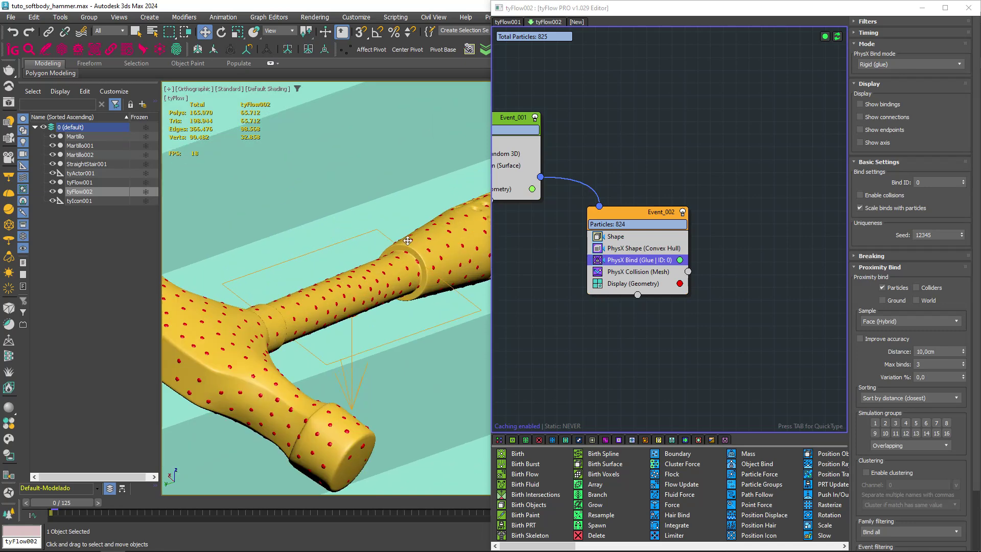
pyautogui.moveTo(539, 207); pyautogui.dragTo(624, 215, button='middle')
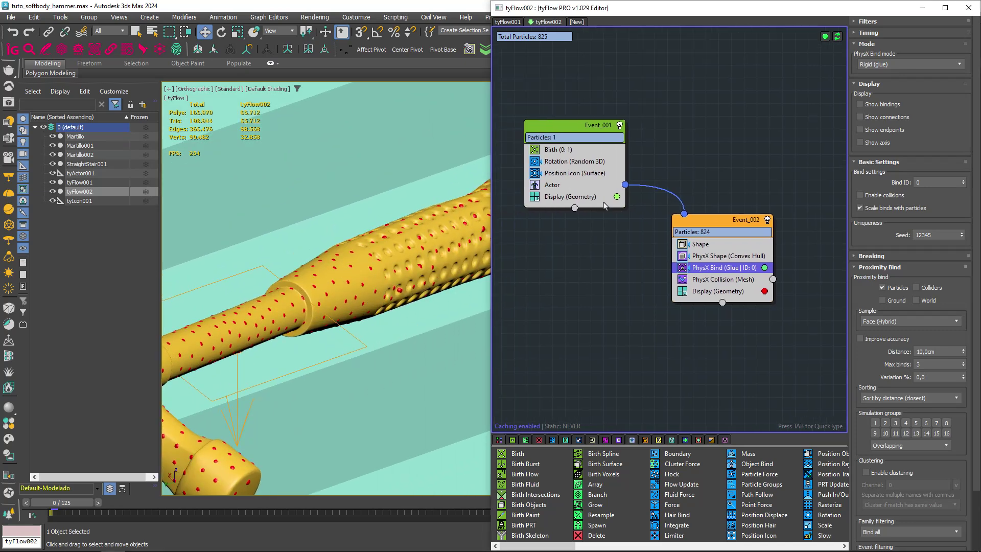
pyautogui.click(561, 186)
pyautogui.click(873, 429)
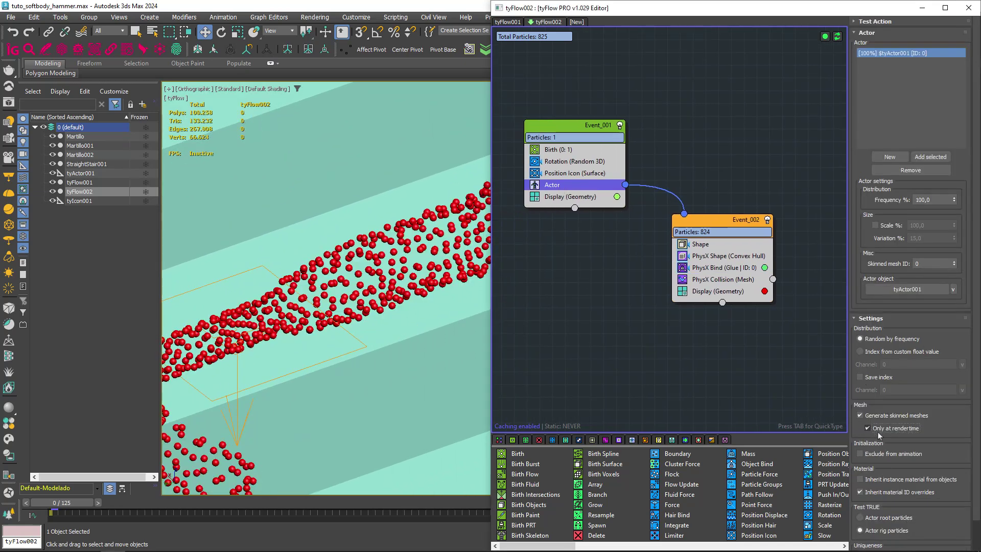
# Show the PhysX Bind bindings in light blue and switch the viewport to wireframe.
pyautogui.click(722, 268)
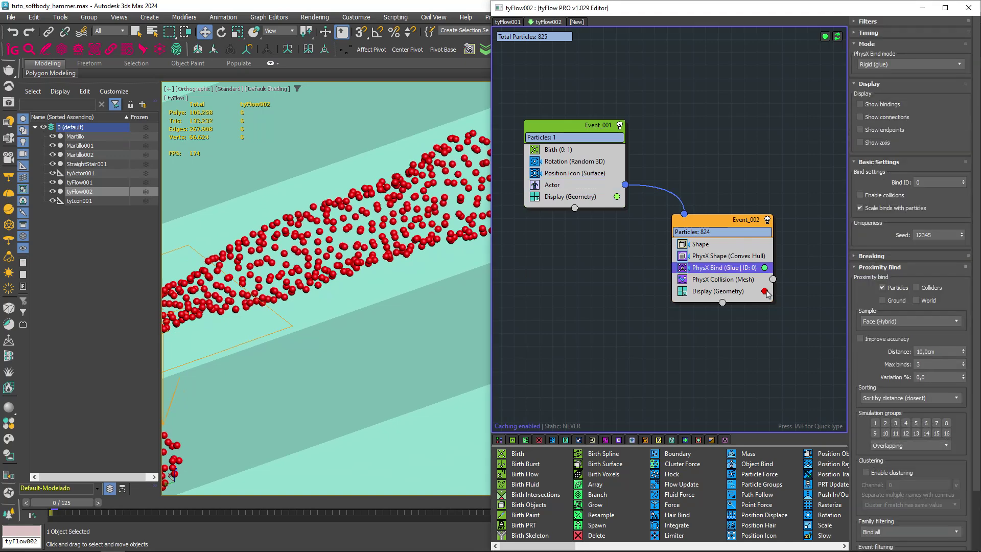
pyautogui.click(860, 104)
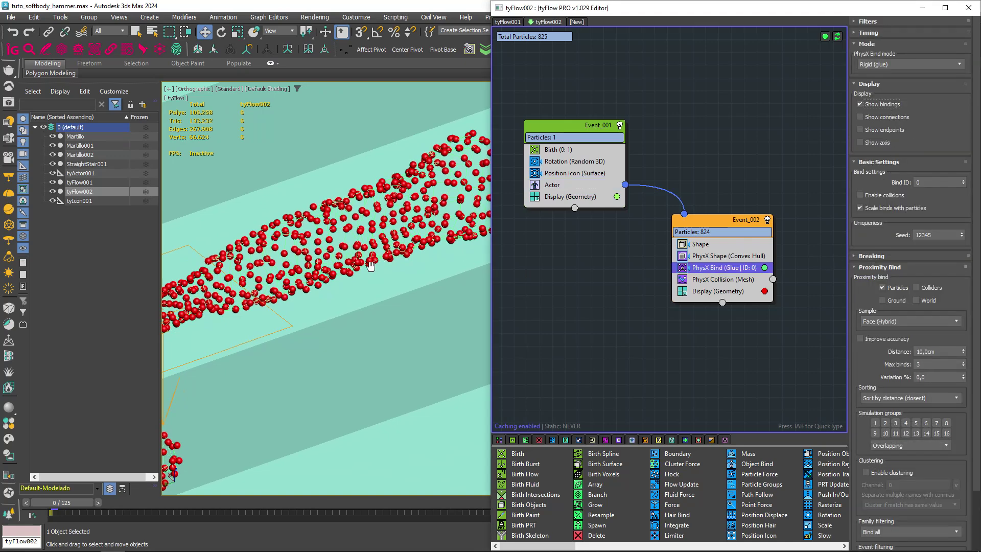
pyautogui.click(764, 267)
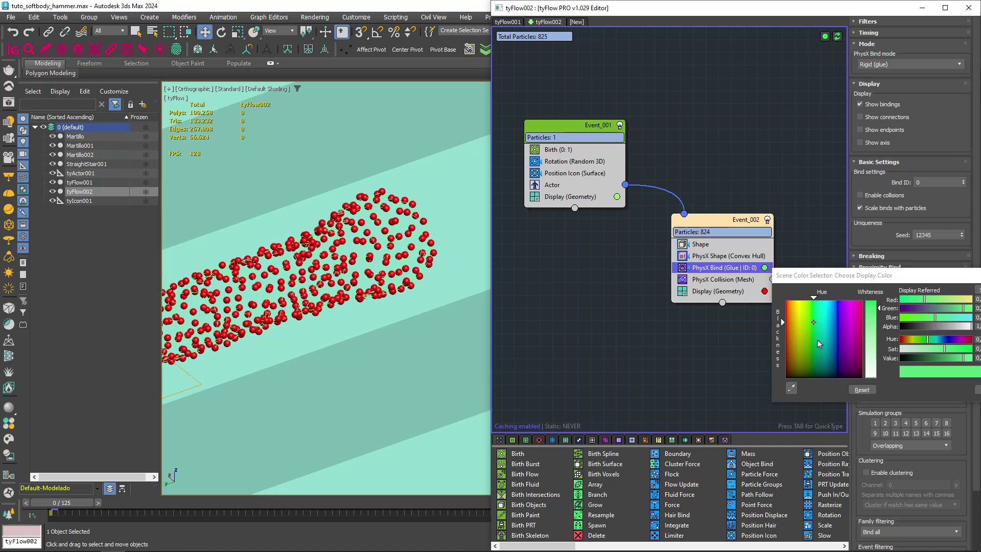
pyautogui.moveTo(819, 343); pyautogui.dragTo(831, 301)
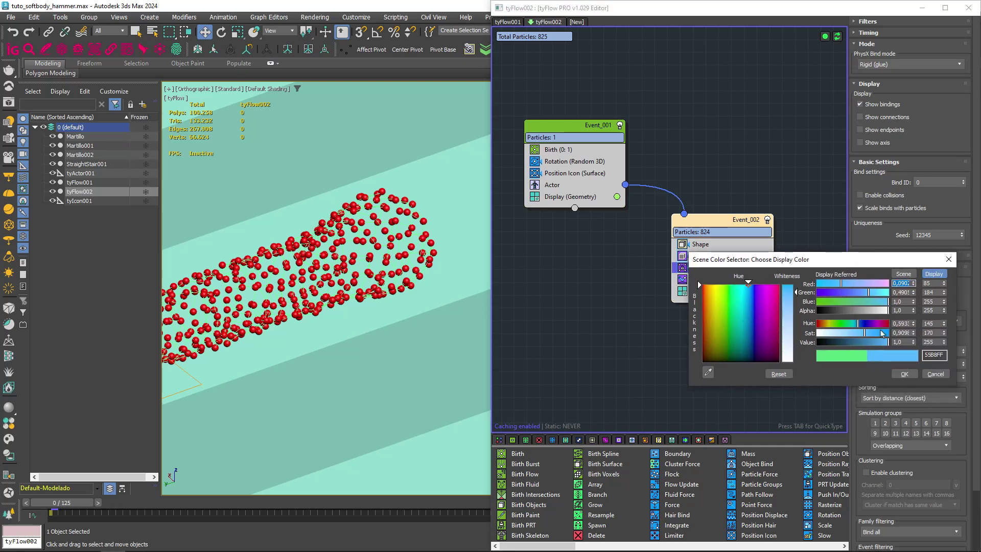
pyautogui.click(904, 374)
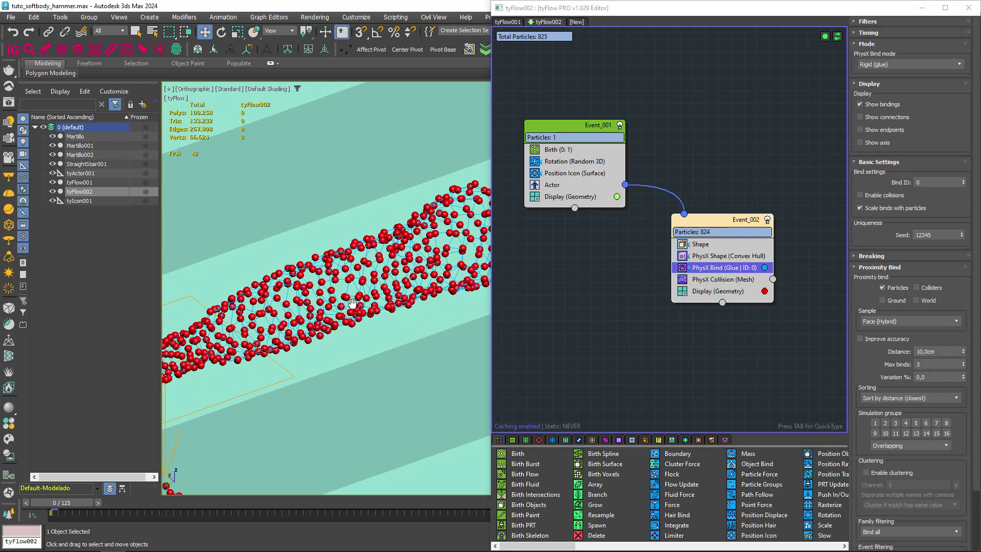
pyautogui.press('F3')
pyautogui.scroll(2, 402, 293)
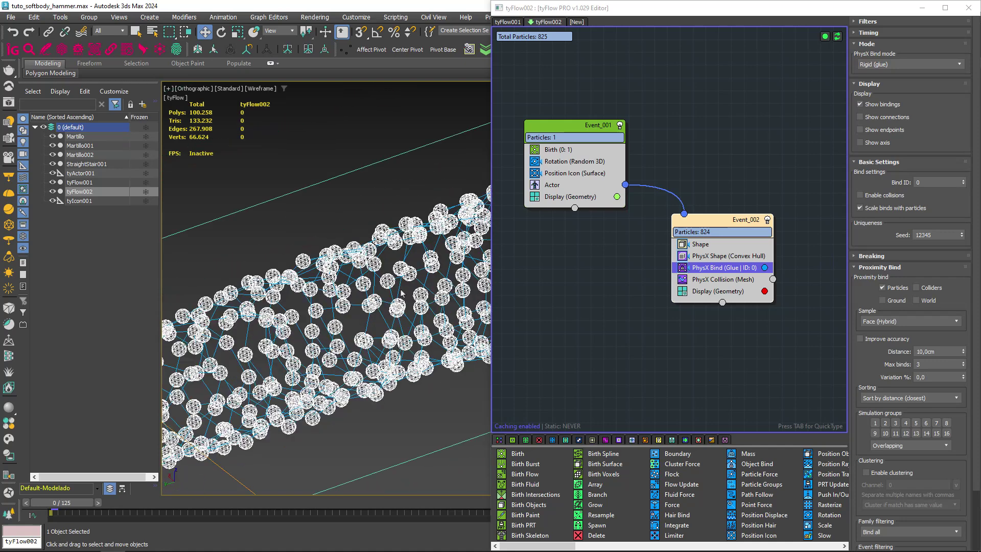
# Set the proximity bind Distance to 5cm and Max binds to 5.
pyautogui.click(938, 351)
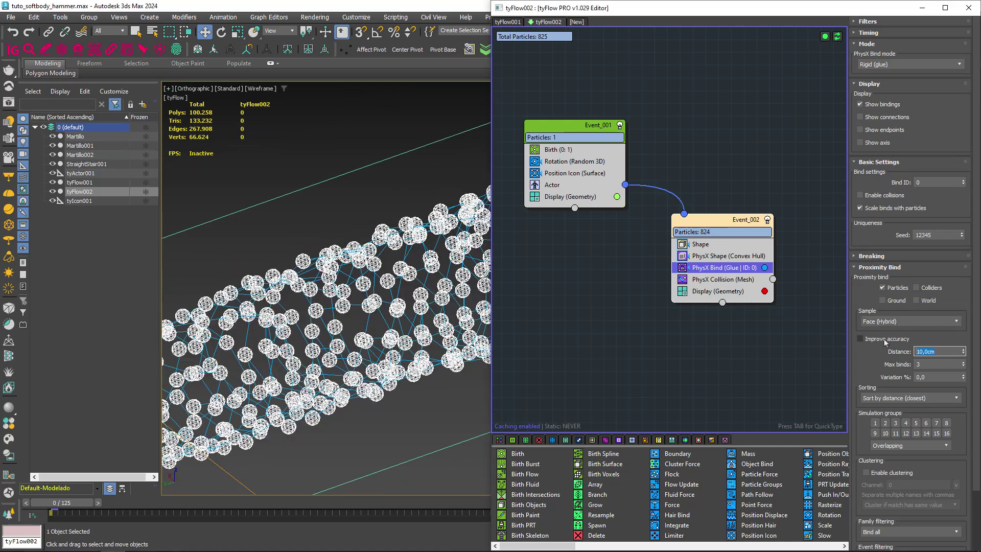
pyautogui.write('5')
pyautogui.press('Return')
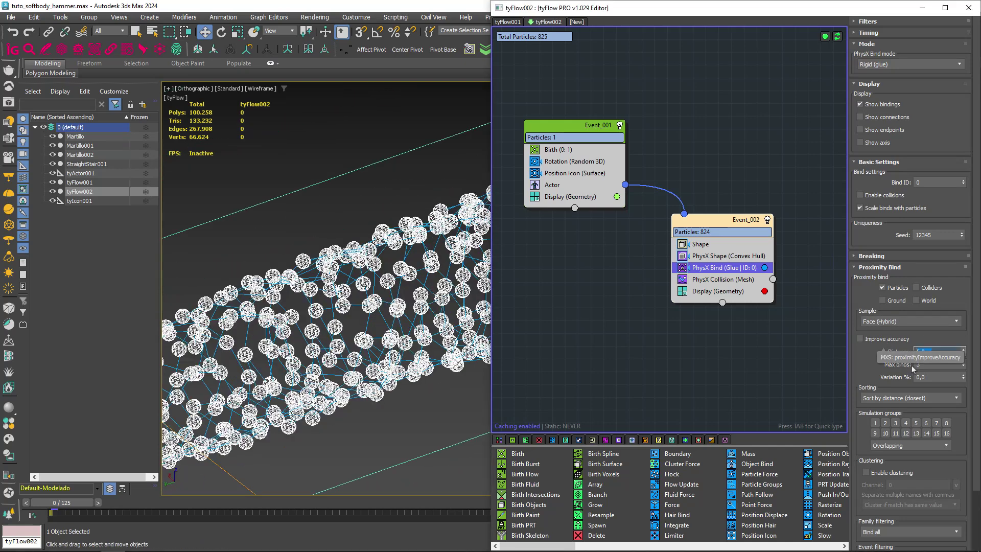
pyautogui.press('Tab')
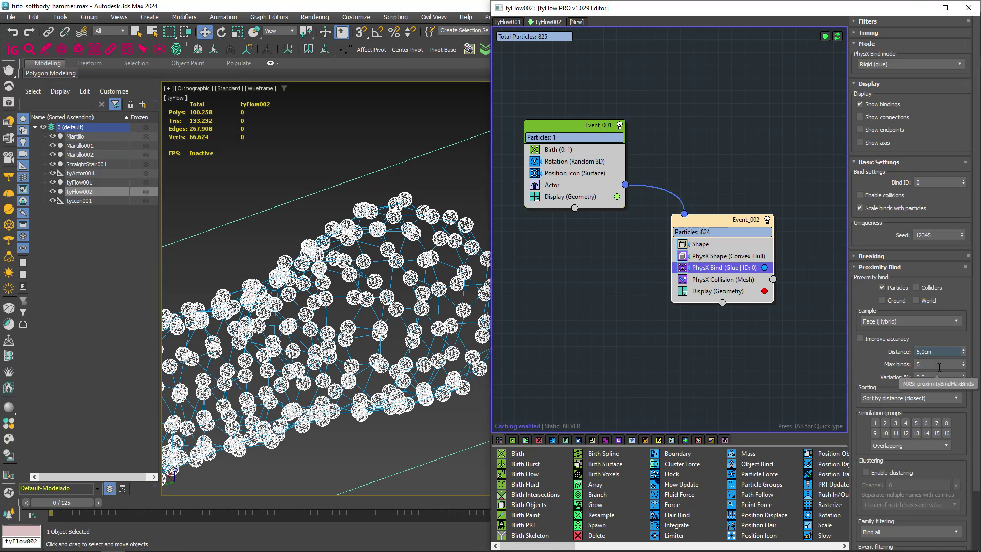
pyautogui.write('5')
# Hide the particle spheres to inspect the hammer, trying Max binds 7 before keeping 5.
pyautogui.click(682, 292)
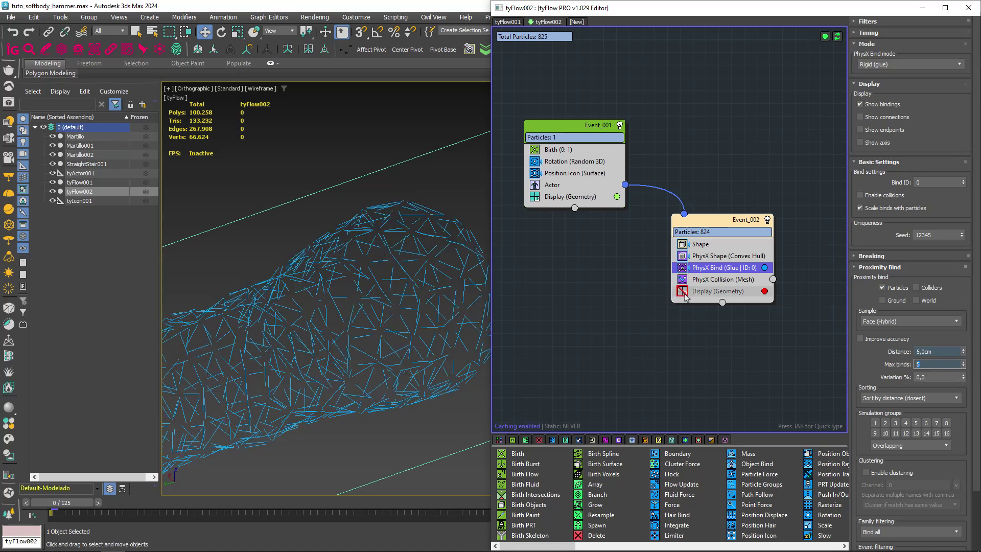
pyautogui.scroll(-3, 394, 323)
pyautogui.moveTo(339, 366)
pyautogui.mouseDown(button='middle')
pyautogui.moveTo(393, 389)
pyautogui.moveTo(236, 357)
pyautogui.mouseUp(button='middle')
pyautogui.scroll(3, 420, 296)
pyautogui.scroll(3, 337, 320)
pyautogui.scroll(-3, 337, 320)
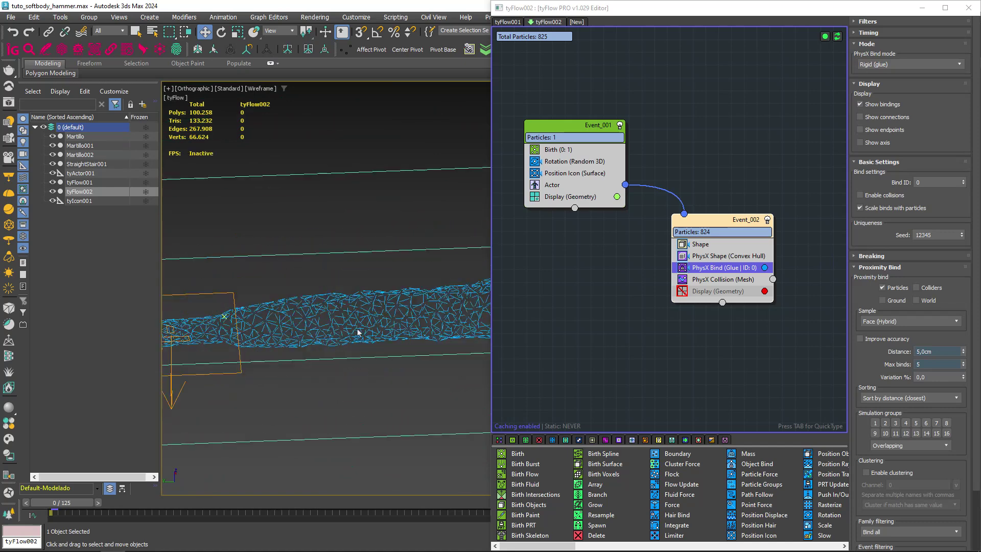
pyautogui.moveTo(337, 320); pyautogui.dragTo(525, 332, button='middle')
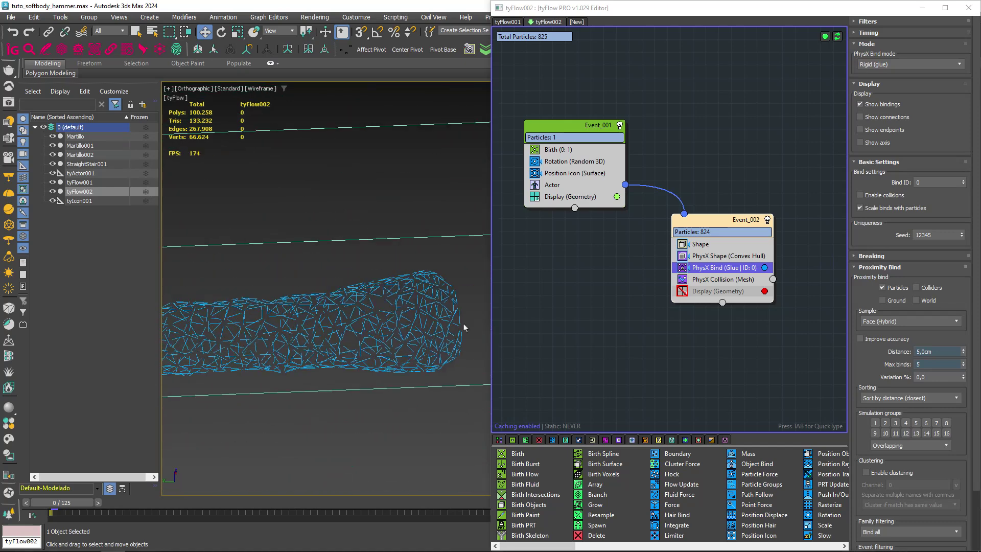
pyautogui.click(937, 364)
pyautogui.write('7')
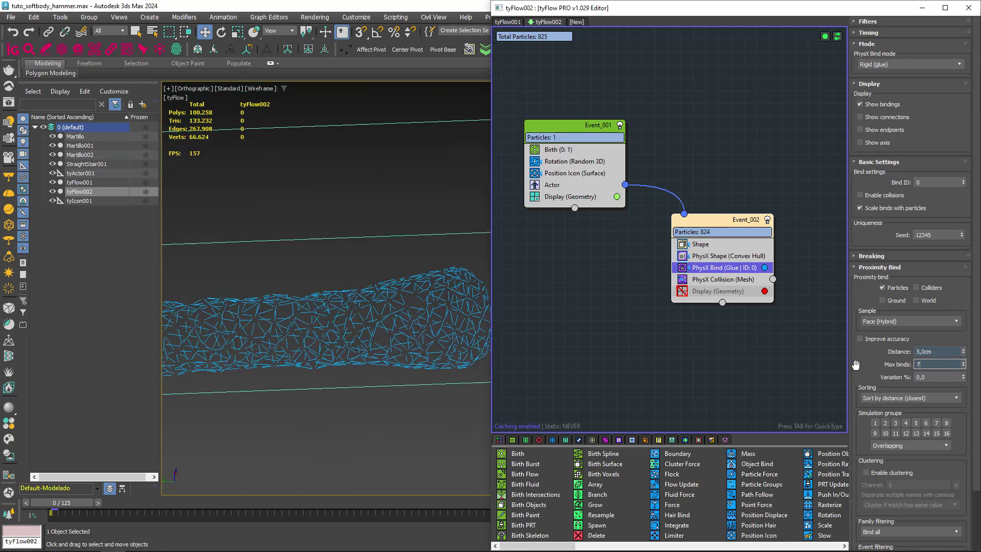
pyautogui.write('5')
pyautogui.press('Return')
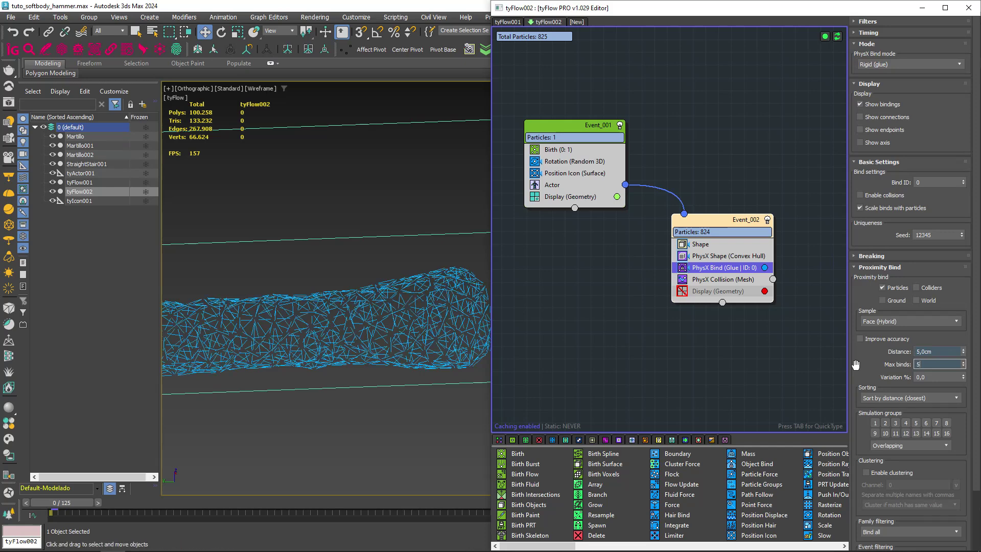
pyautogui.press('Return')
pyautogui.scroll(-3, 368, 325)
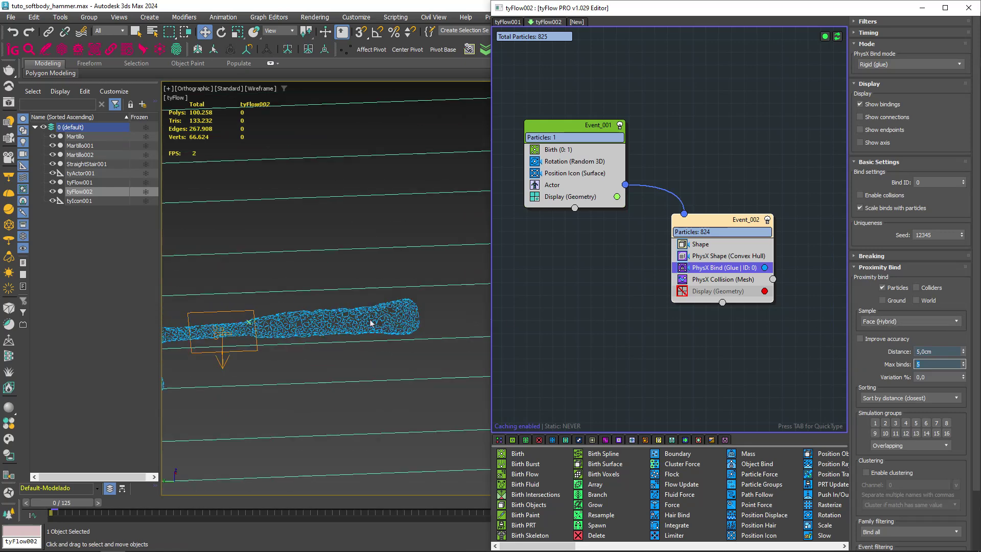
pyautogui.scroll(-3, 388, 330)
# Show the particle spheres again and enable the PhysX Shape sphere override.
pyautogui.click(682, 291)
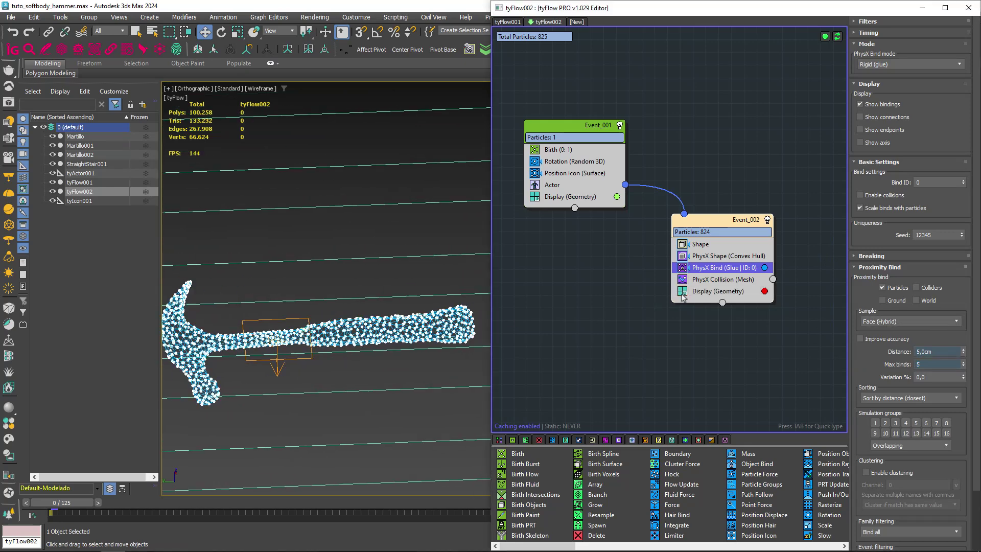
pyautogui.click(710, 256)
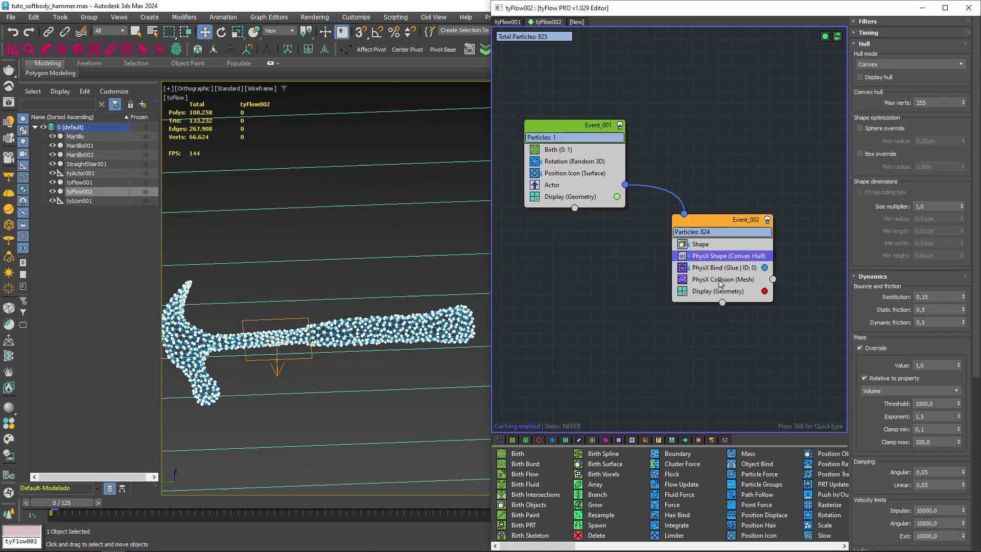
pyautogui.scroll(3, 388, 327)
pyautogui.scroll(5, 410, 324)
pyautogui.scroll(3, 374, 320)
pyautogui.scroll(2, 341, 328)
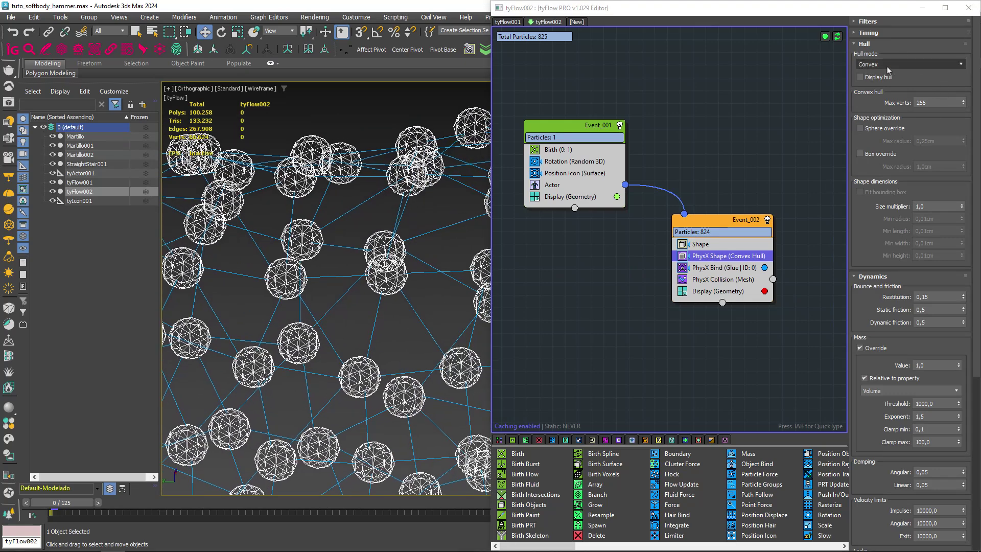
pyautogui.click(872, 129)
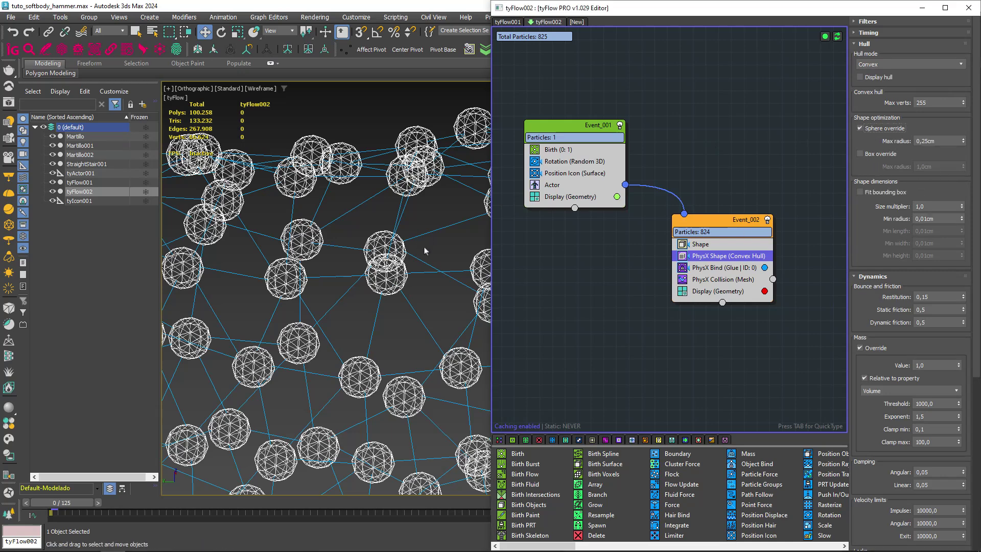
# Display the collision hulls on the particles in Default Shading to compare.
pyautogui.click(860, 77)
pyautogui.scroll(2, 381, 258)
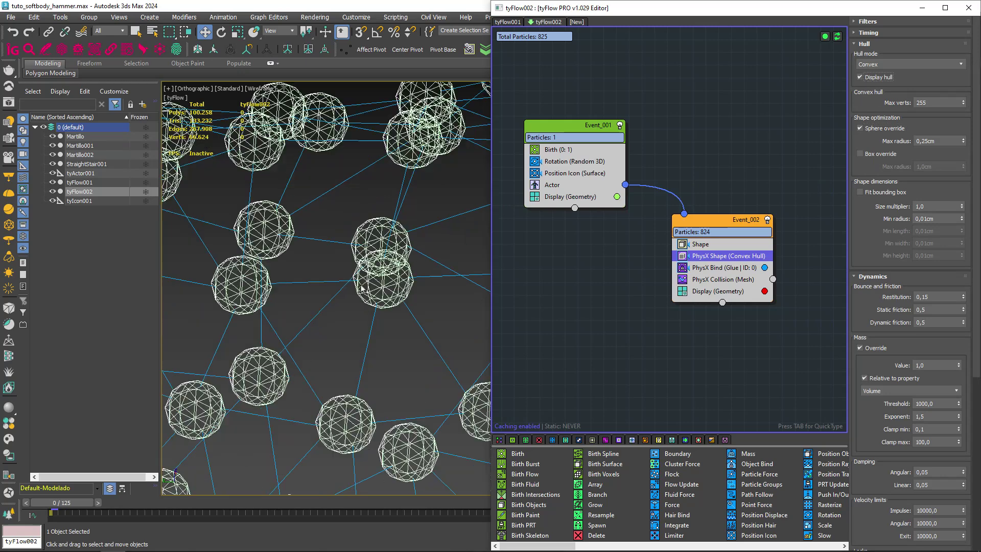
pyautogui.scroll(2, 361, 288)
pyautogui.scroll(1, 337, 286)
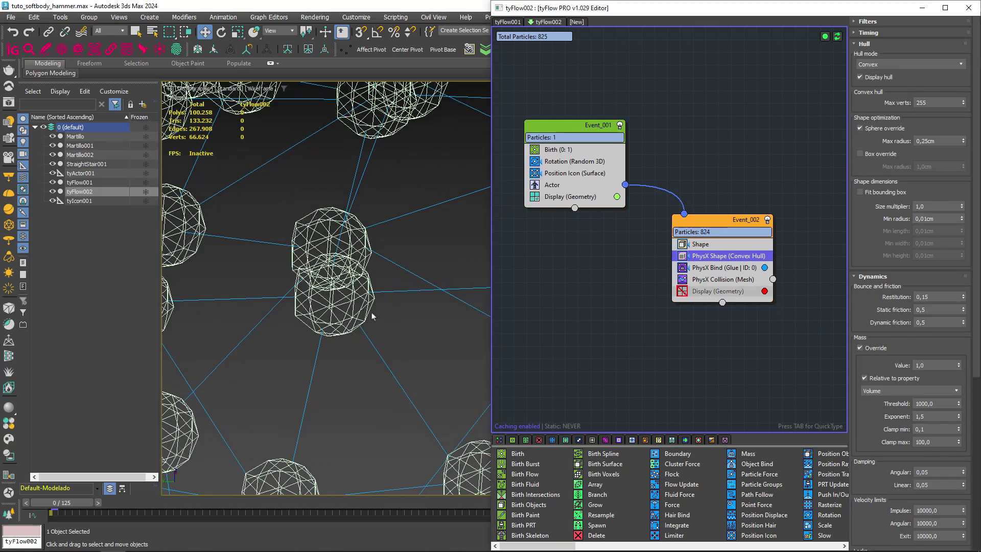
pyautogui.press('F3')
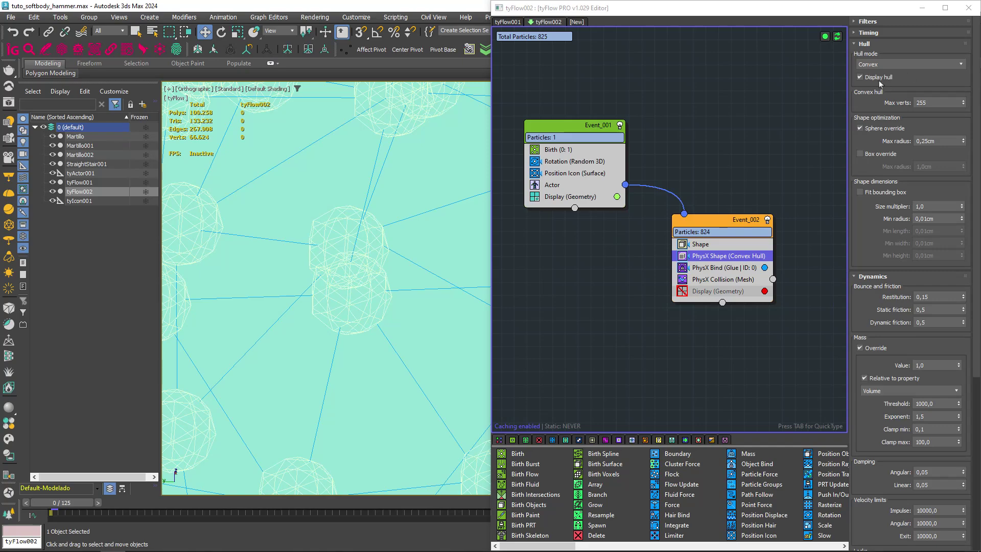
pyautogui.click(877, 78)
# Frame the particle band, then hide the hull display and restore the particle geometry.
pyautogui.scroll(-5, 355, 271)
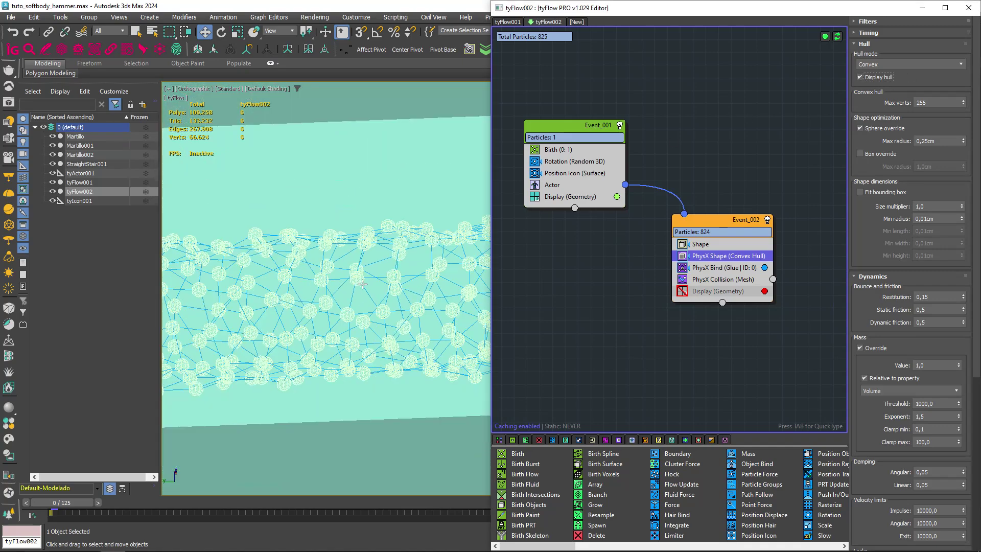
pyautogui.scroll(-2, 365, 280)
pyautogui.scroll(2, 394, 253)
pyautogui.scroll(2, 394, 253)
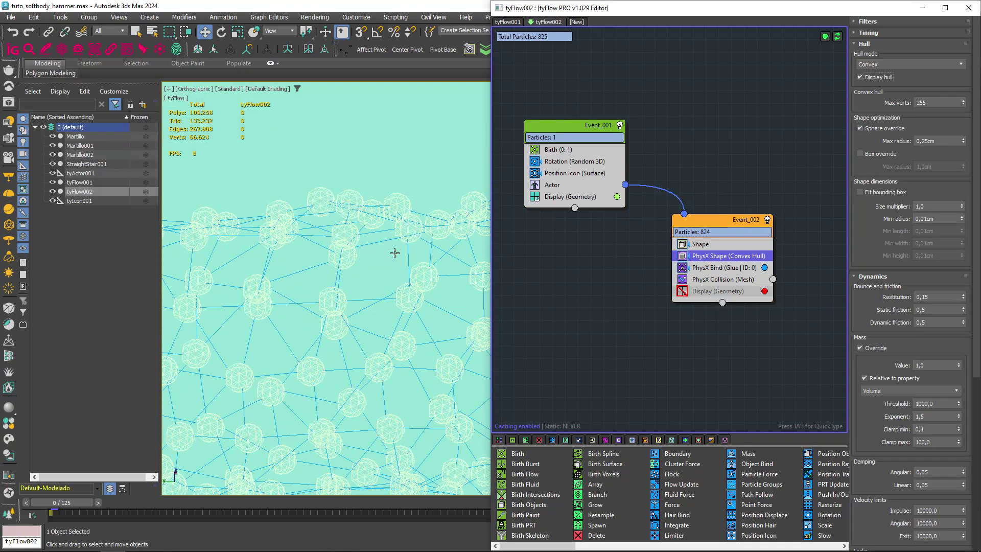
pyautogui.scroll(-2, 404, 280)
pyautogui.moveTo(406, 281)
pyautogui.mouseDown(button='middle')
pyautogui.moveTo(411, 293)
pyautogui.moveTo(411, 258)
pyautogui.mouseUp(button='middle')
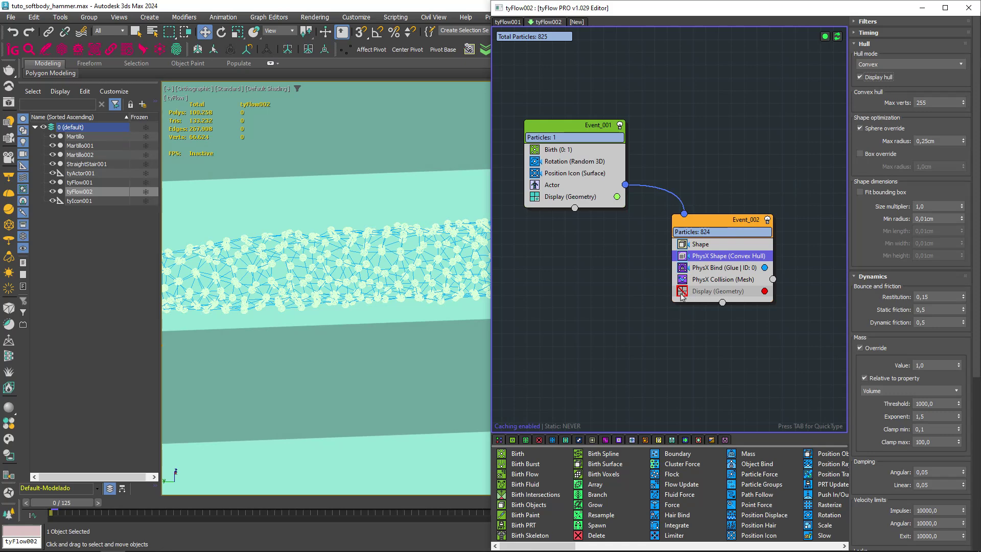
pyautogui.click(859, 77)
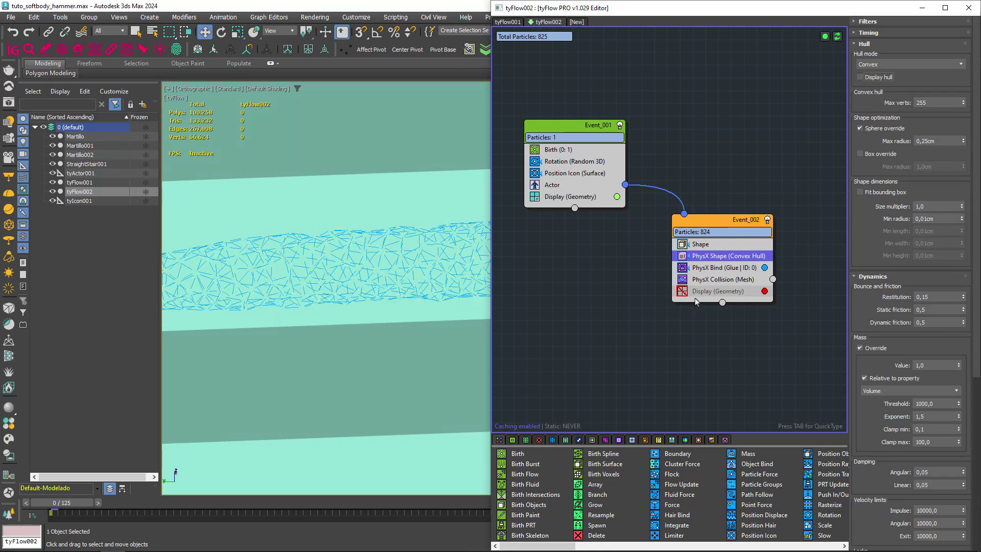
pyautogui.click(682, 291)
pyautogui.click(727, 279)
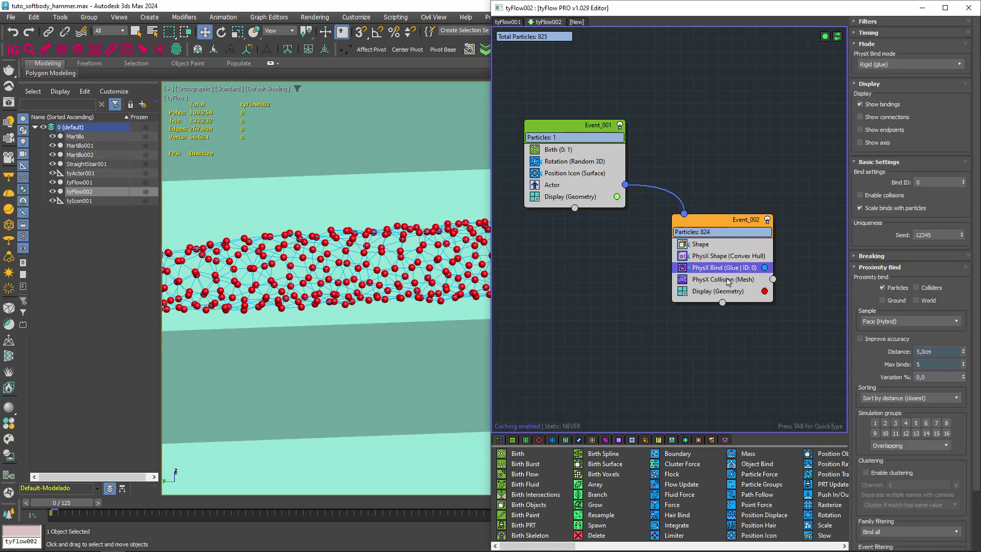
# Hide the blue binding lines and keep the PhysX Bind mode as rigid glue.
pyautogui.click(872, 105)
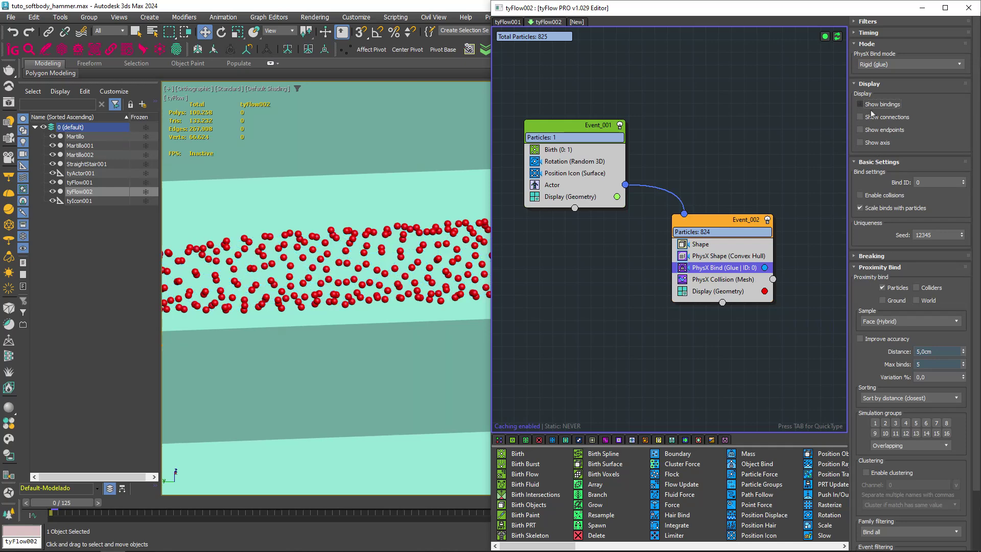
pyautogui.click(722, 280)
pyautogui.click(721, 271)
pyautogui.click(883, 65)
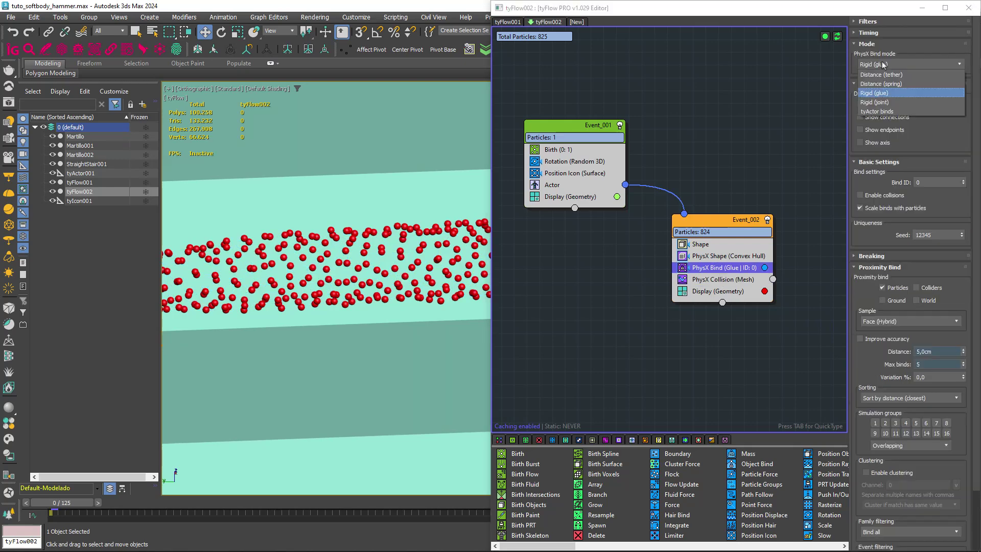
pyautogui.click(872, 97)
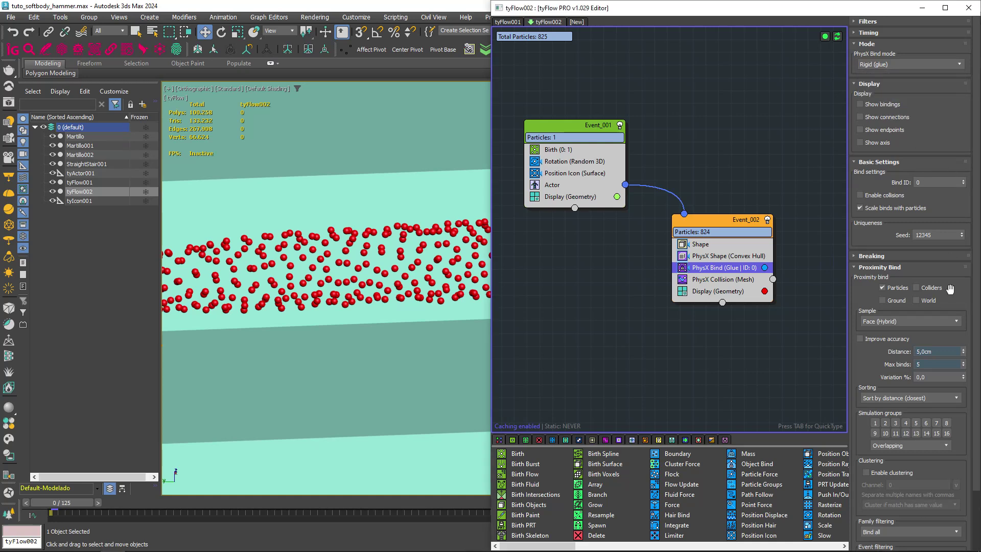
pyautogui.scroll(-1, 874, 352)
pyautogui.scroll(-2, 872, 286)
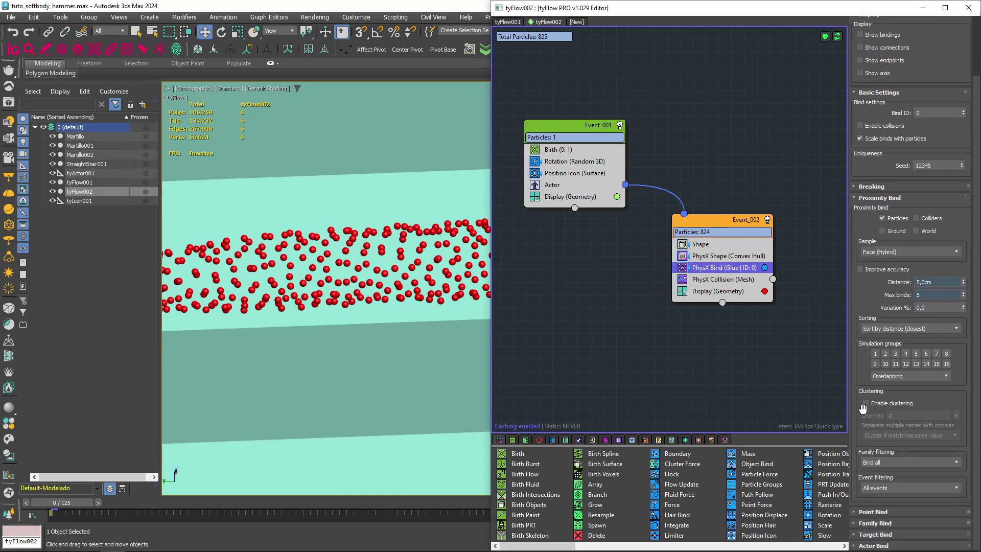
pyautogui.click(873, 512)
pyautogui.click(871, 310)
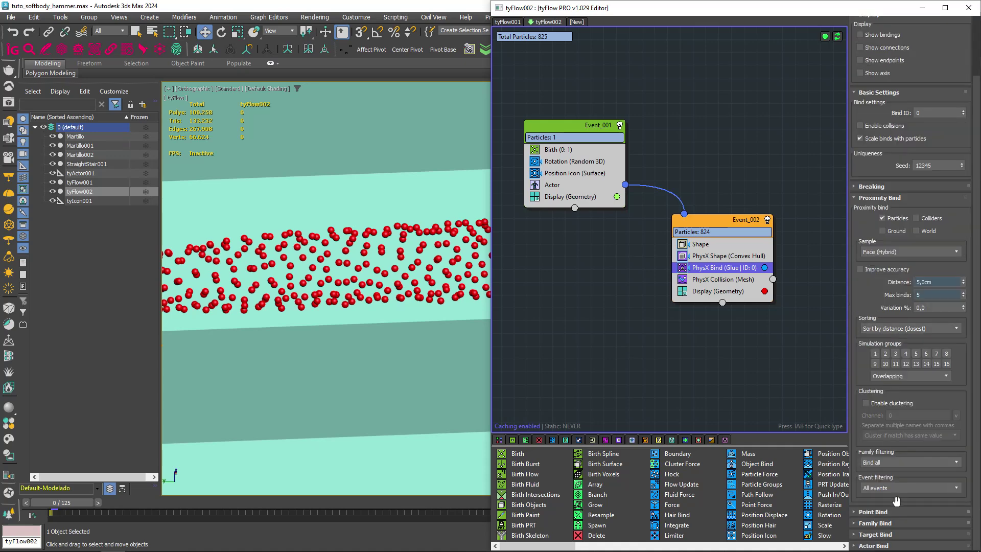
# Make the glue bonds unbreakable in the bind breaking settings.
pyautogui.scroll(2, 872, 189)
pyautogui.click(871, 201)
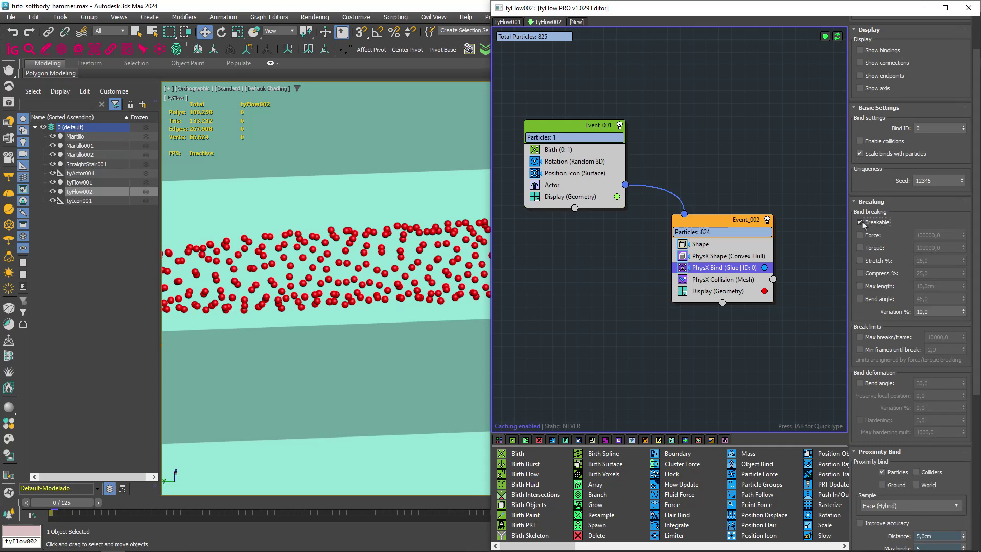
pyautogui.click(863, 222)
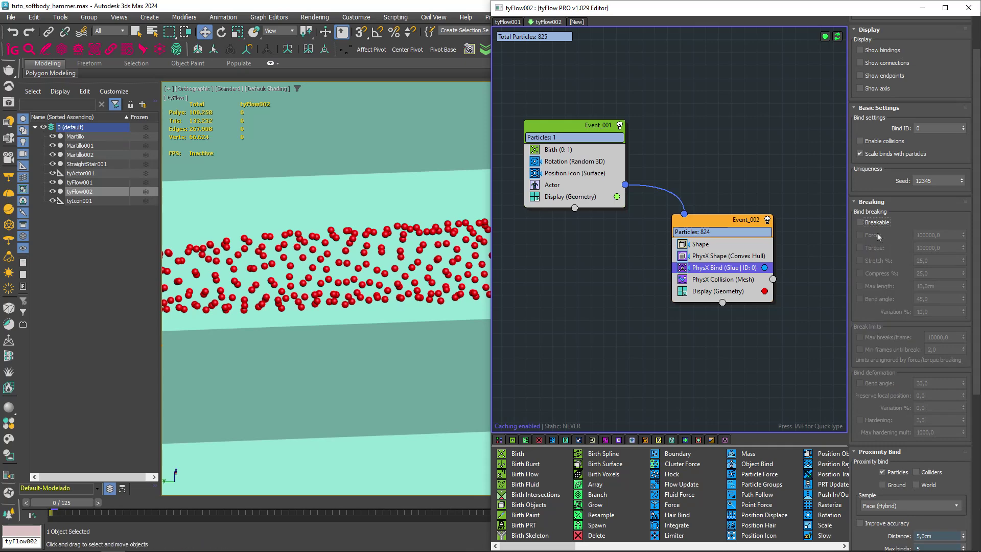
pyautogui.click(865, 204)
pyautogui.moveTo(876, 187); pyautogui.dragTo(877, 248)
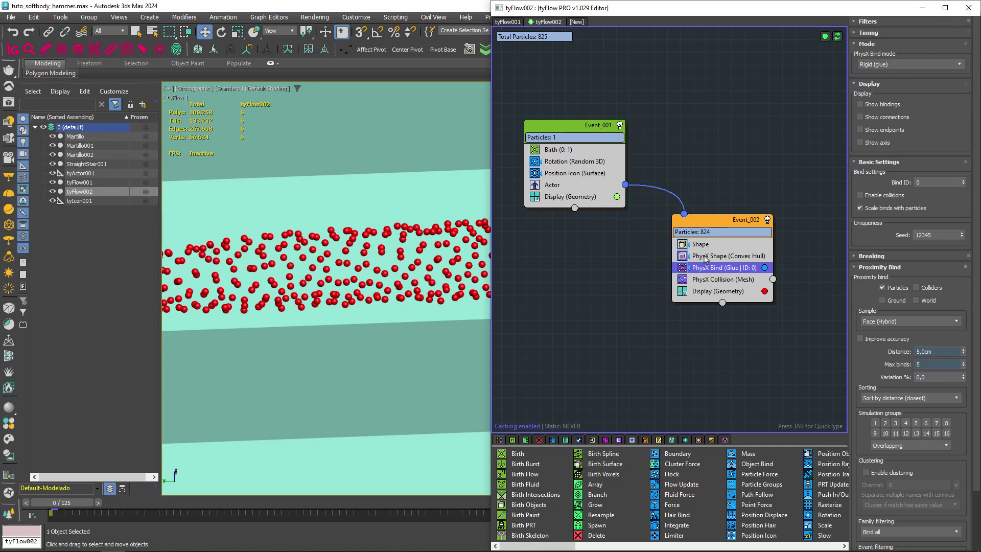
# Hide Event_002's particle geometry and enable the Actor's skinned hammer mesh.
pyautogui.click(682, 291)
pyautogui.click(559, 185)
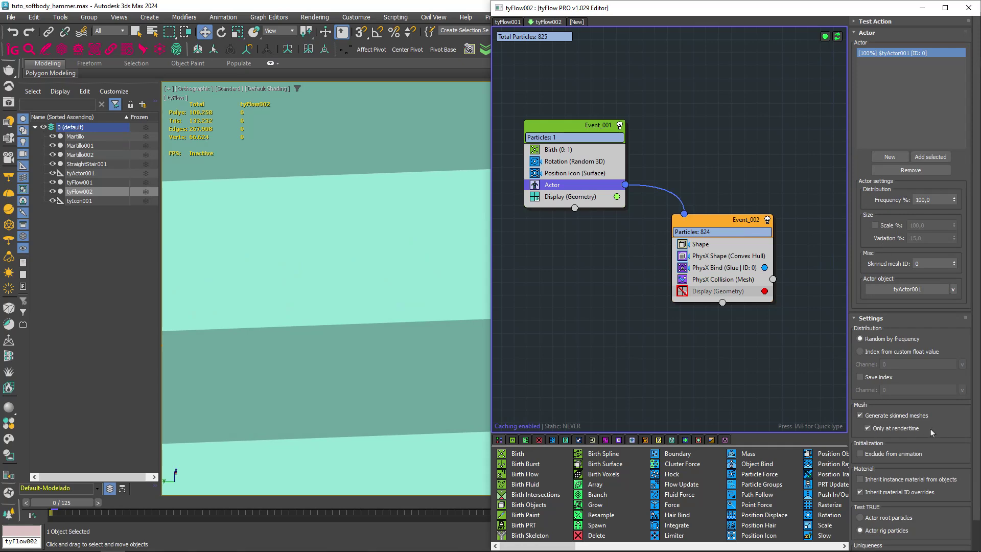
pyautogui.click(888, 429)
# Close the flow editor, simulate to the last frame and view the stairs in Perspective.
pyautogui.click(968, 7)
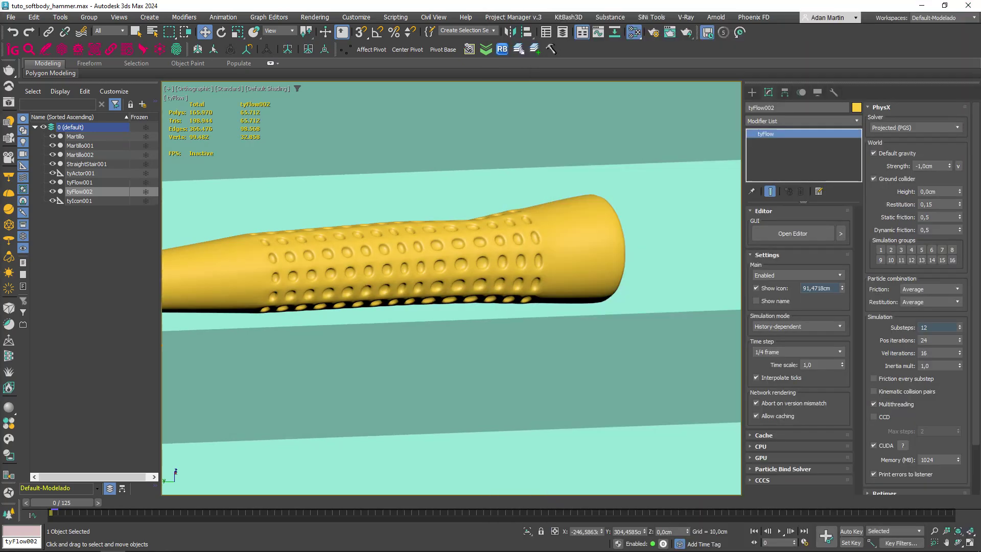
pyautogui.click(965, 506)
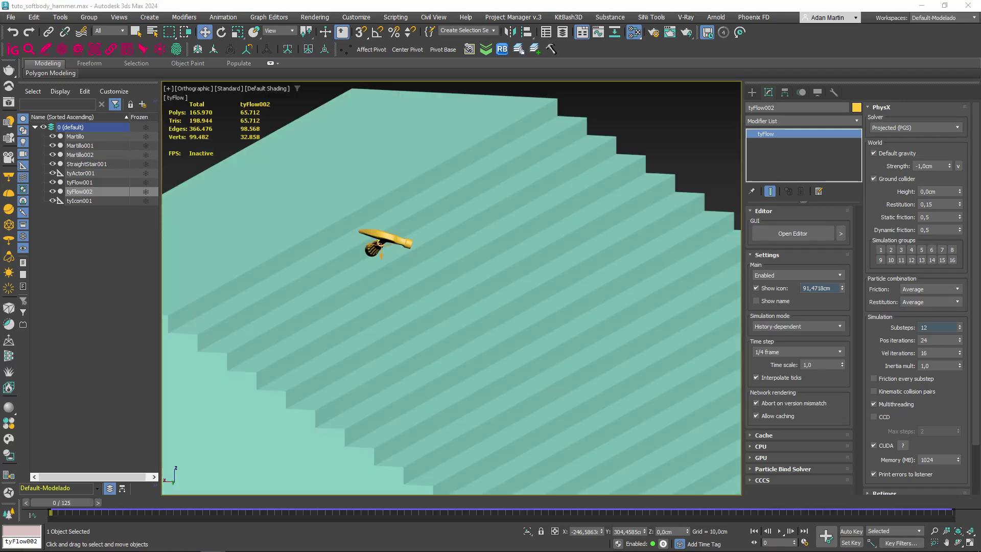
pyautogui.keyDown('alt'); pyautogui.moveTo(648, 278); pyautogui.dragTo(489, 311, button='middle'); pyautogui.keyUp('alt')
pyautogui.press('p')
pyautogui.scroll(5, 489, 310)
pyautogui.press('F4')
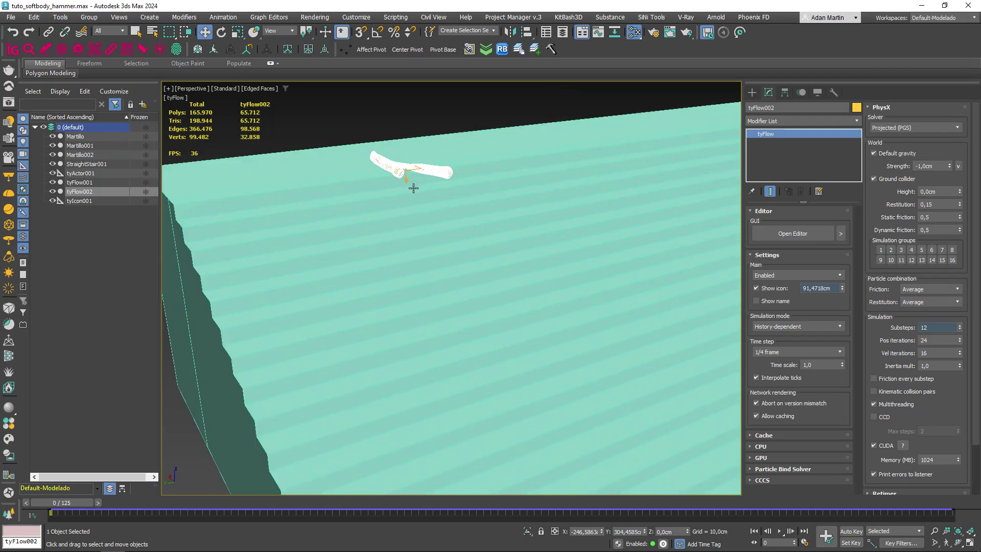
# Scrub the timeline to watch the hammer bend down the stairs, then deselect.
pyautogui.moveTo(85, 503); pyautogui.dragTo(334, 509)
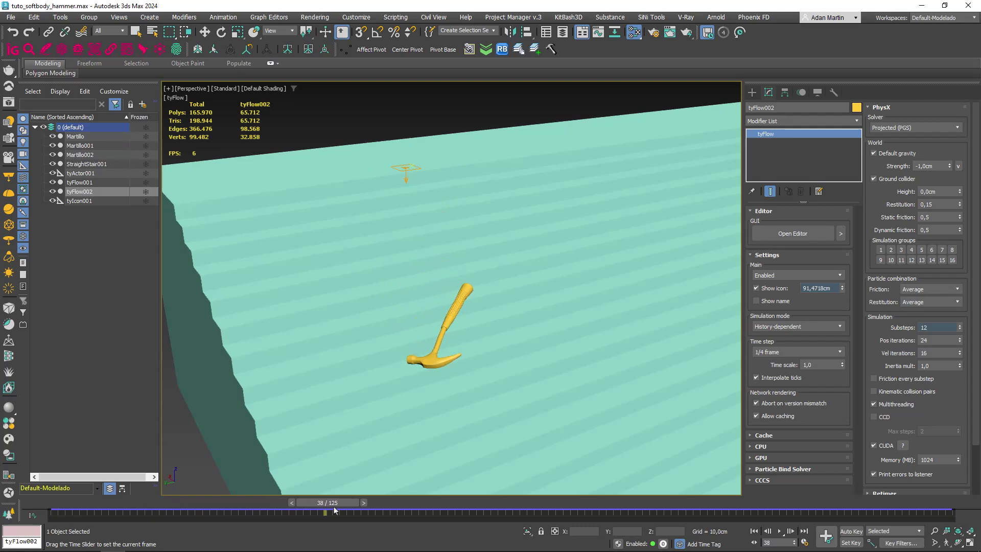
pyautogui.moveTo(334, 509)
pyautogui.mouseDown()
pyautogui.moveTo(560, 511)
pyautogui.moveTo(310, 491)
pyautogui.moveTo(307, 498)
pyautogui.moveTo(357, 503)
pyautogui.moveTo(552, 506)
pyautogui.moveTo(176, 495)
pyautogui.moveTo(51, 503)
pyautogui.mouseUp()
pyautogui.press('F4')
pyautogui.press('F4')
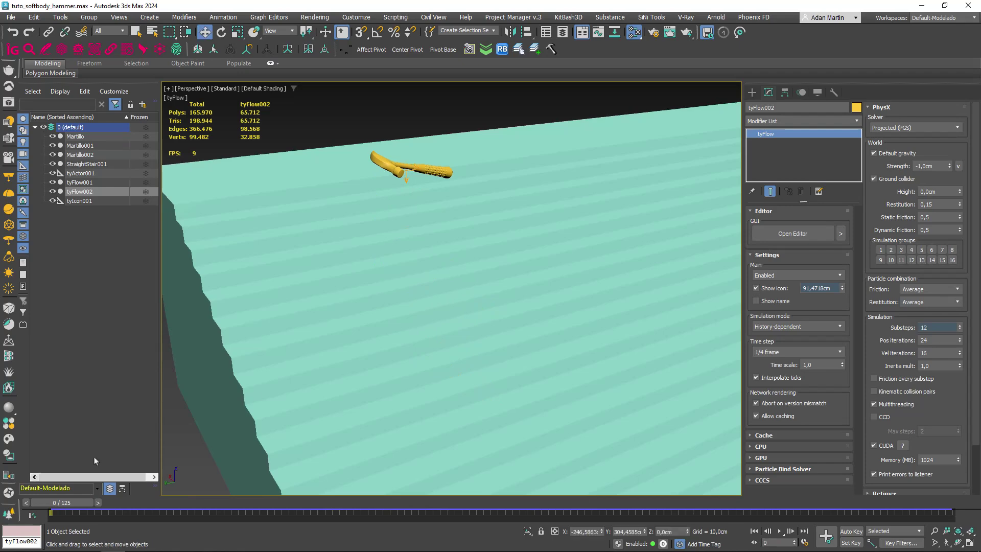
pyautogui.scroll(-5, 466, 344)
pyautogui.click(467, 369)
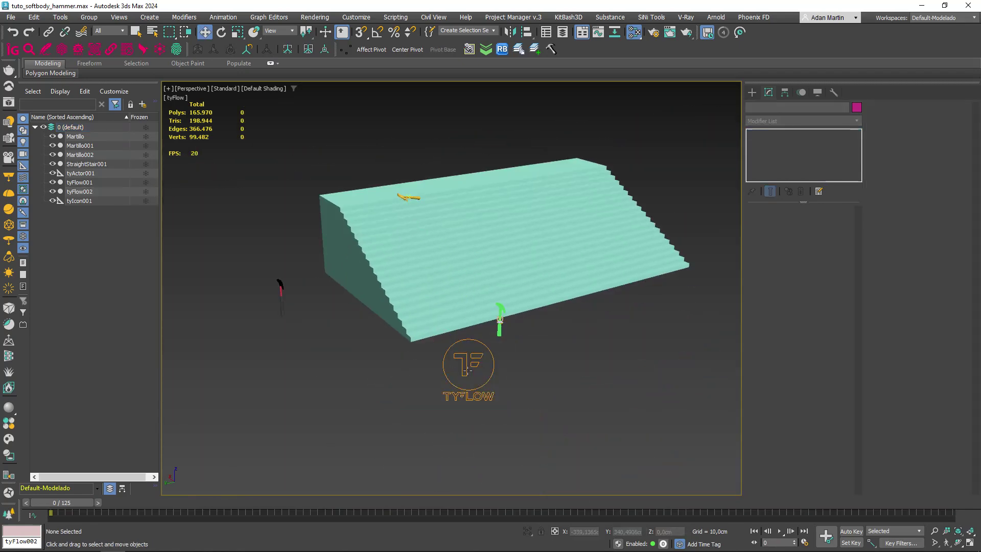
# Set Event_001's Birth to emit a total of 5 hammers ending at frame 125.
pyautogui.click(797, 233)
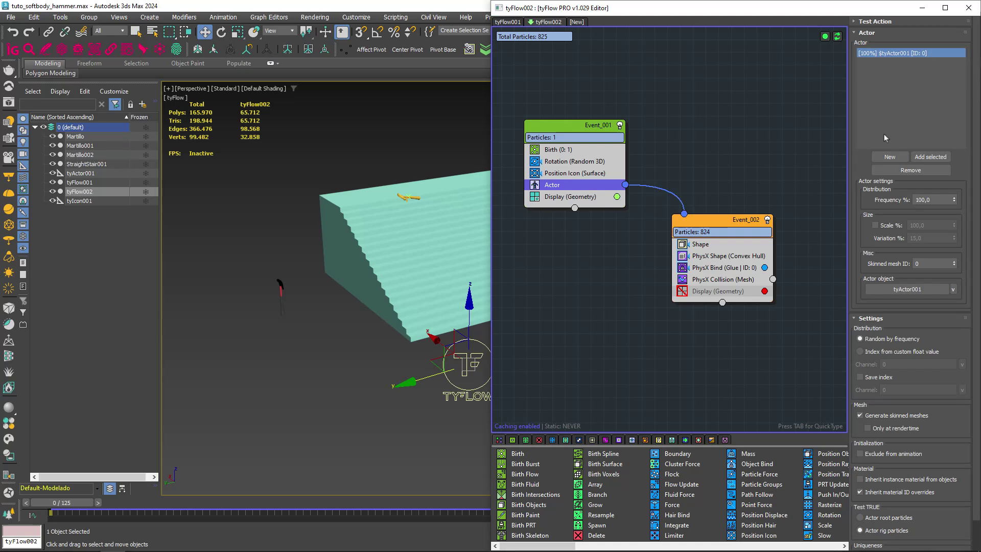
pyautogui.keyDown('alt'); pyautogui.moveTo(358, 306); pyautogui.dragTo(424, 331, button='middle'); pyautogui.keyUp('alt')
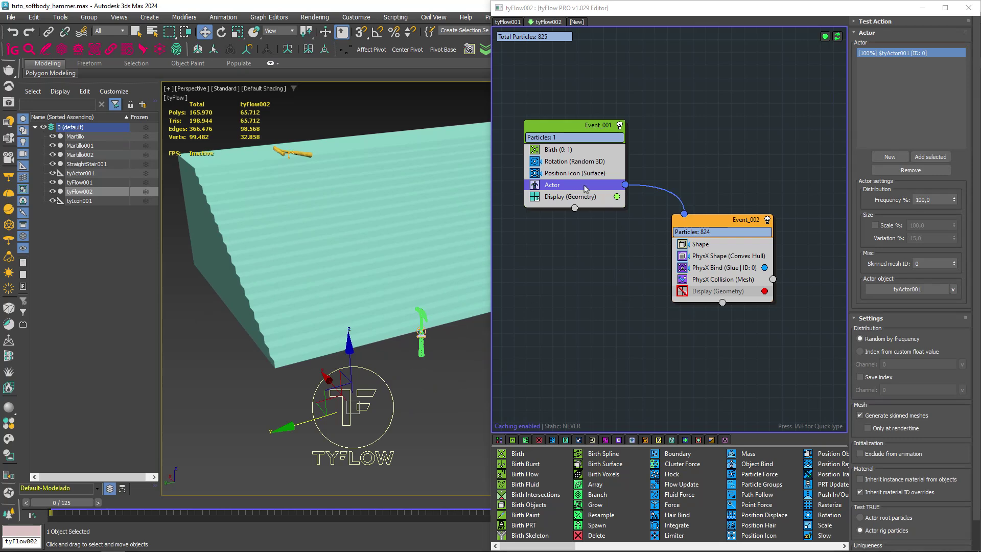
pyautogui.click(568, 149)
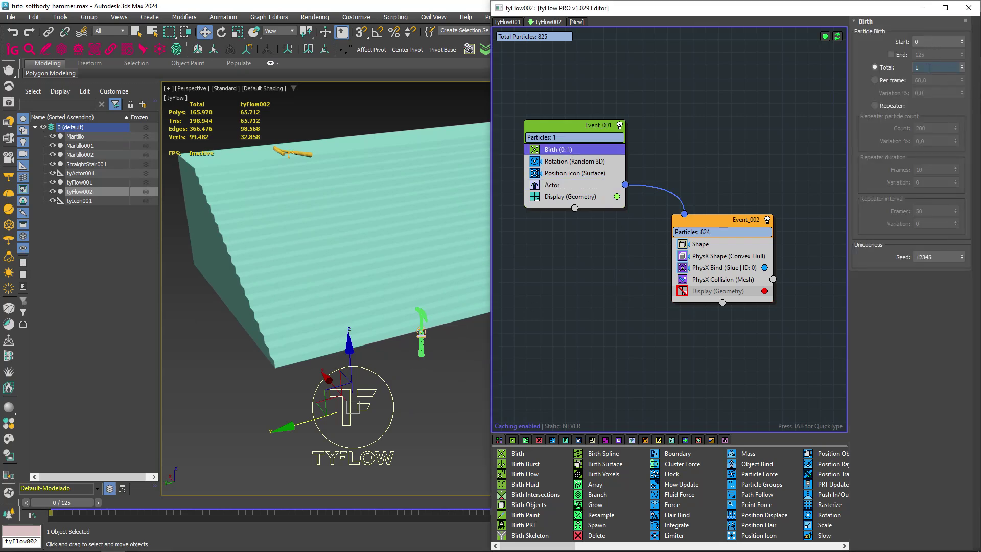
pyautogui.click(875, 66)
pyautogui.click(924, 70)
pyautogui.click(891, 54)
pyautogui.write('5')
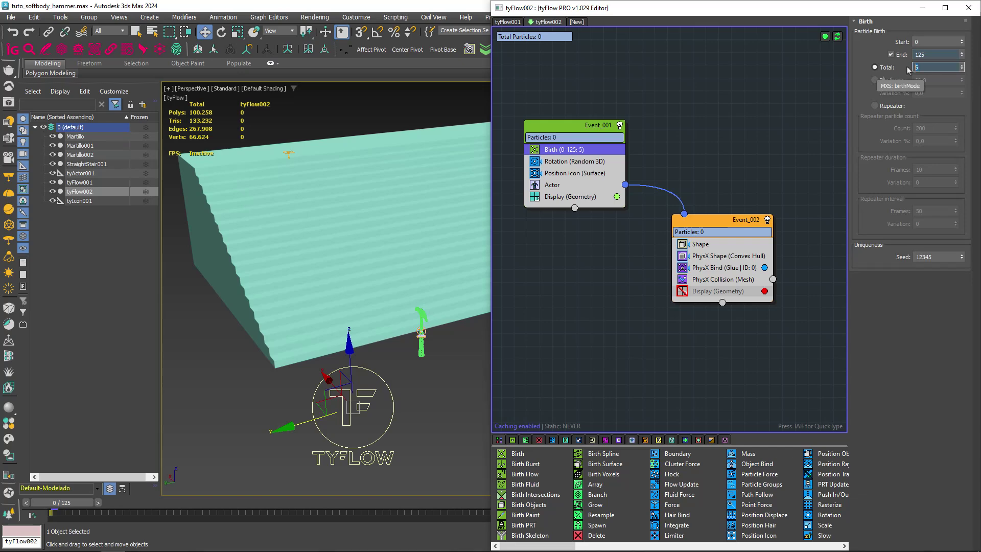
pyautogui.press('Return')
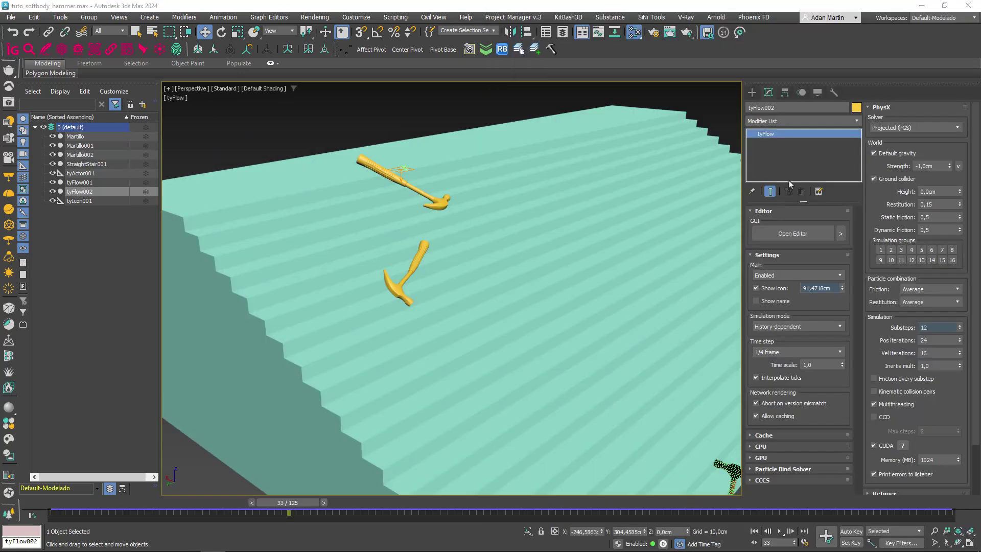
# Centre both hammers and advance the timeline with Edged Faces on to watch them fall.
pyautogui.moveTo(449, 264); pyautogui.dragTo(361, 443, button='middle')
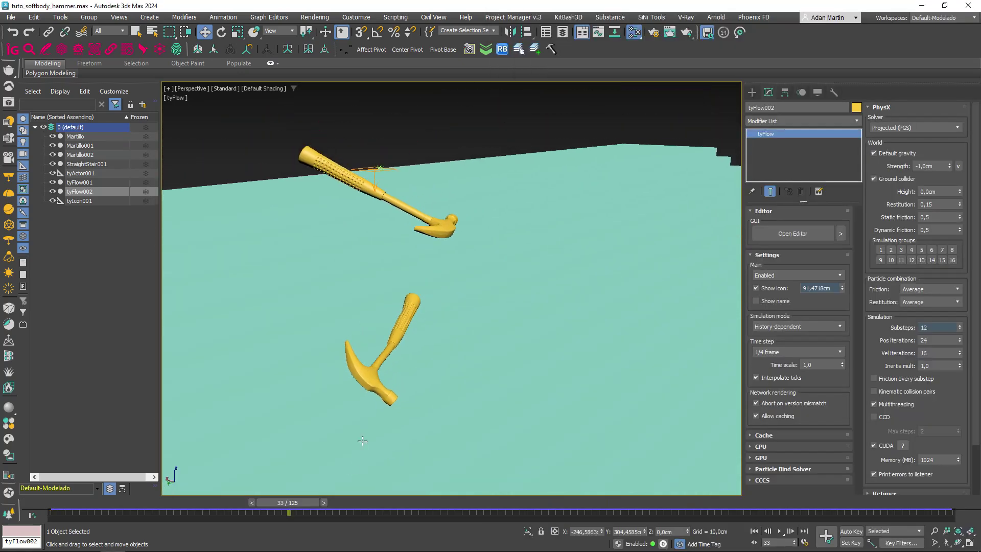
pyautogui.moveTo(299, 505); pyautogui.dragTo(369, 505)
pyautogui.press('w')
pyautogui.scroll(5, 423, 390)
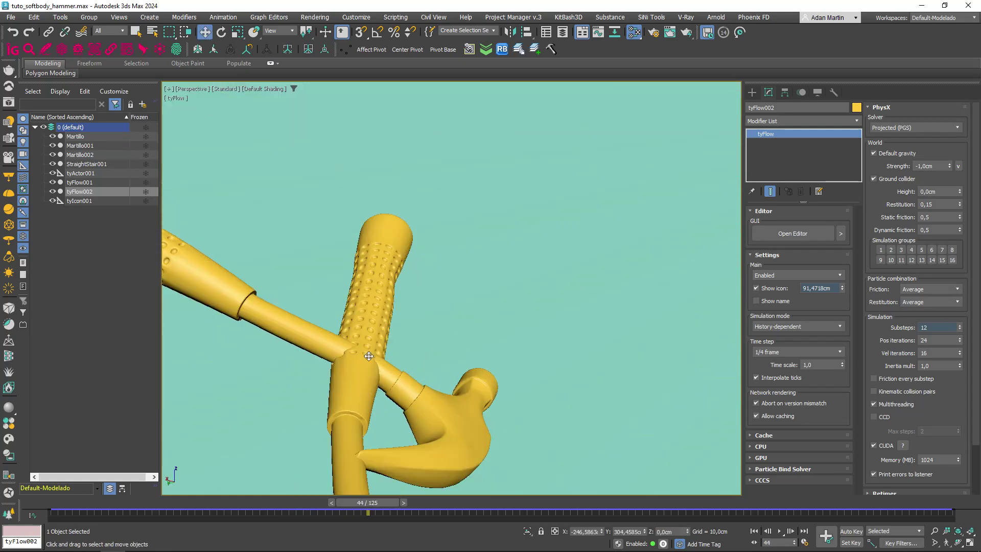
pyautogui.press('F4')
pyautogui.press('F4')
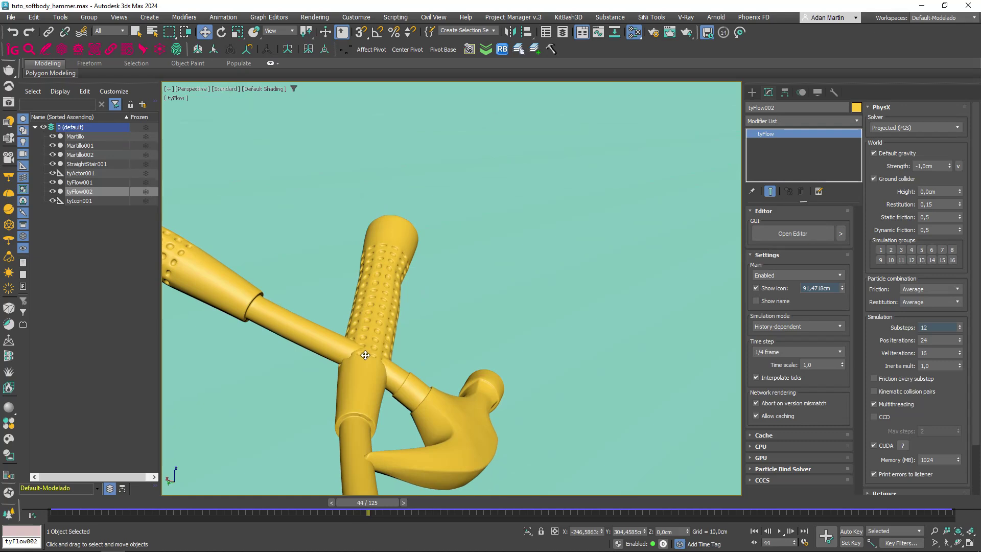
# Zoom in and scrub back to frames 37 and 26 to inspect the hammers.
pyautogui.scroll(2, 365, 355)
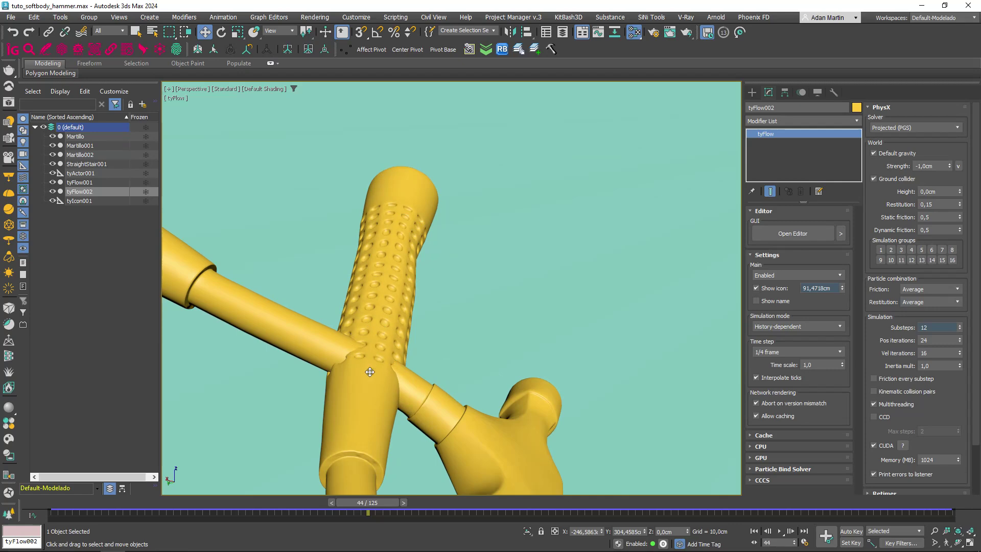
pyautogui.moveTo(367, 503)
pyautogui.mouseDown()
pyautogui.moveTo(87, 503)
pyautogui.moveTo(252, 503)
pyautogui.mouseUp()
pyautogui.scroll(-3, 364, 371)
pyautogui.scroll(-1, 365, 378)
pyautogui.scroll(3, 329, 373)
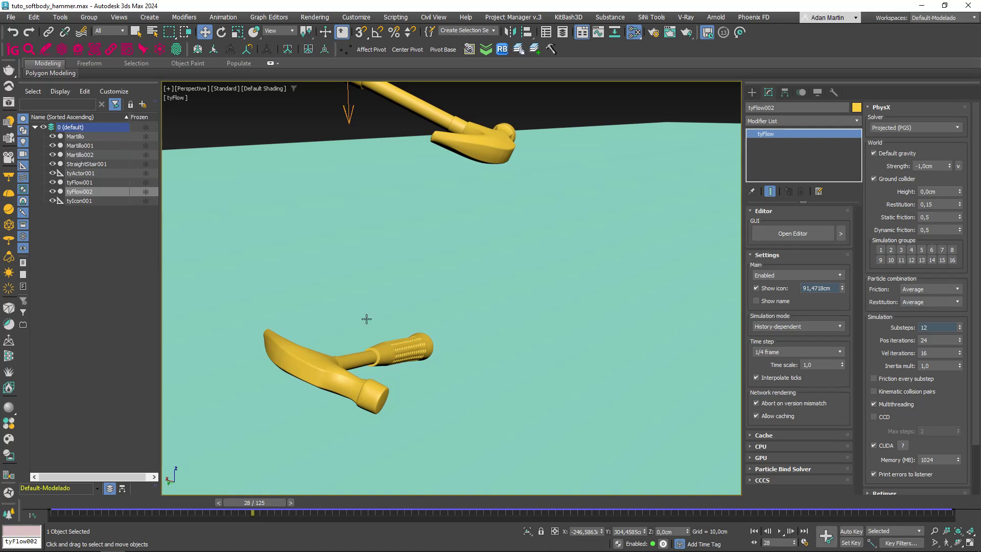
pyautogui.moveTo(252, 502); pyautogui.dragTo(238, 503)
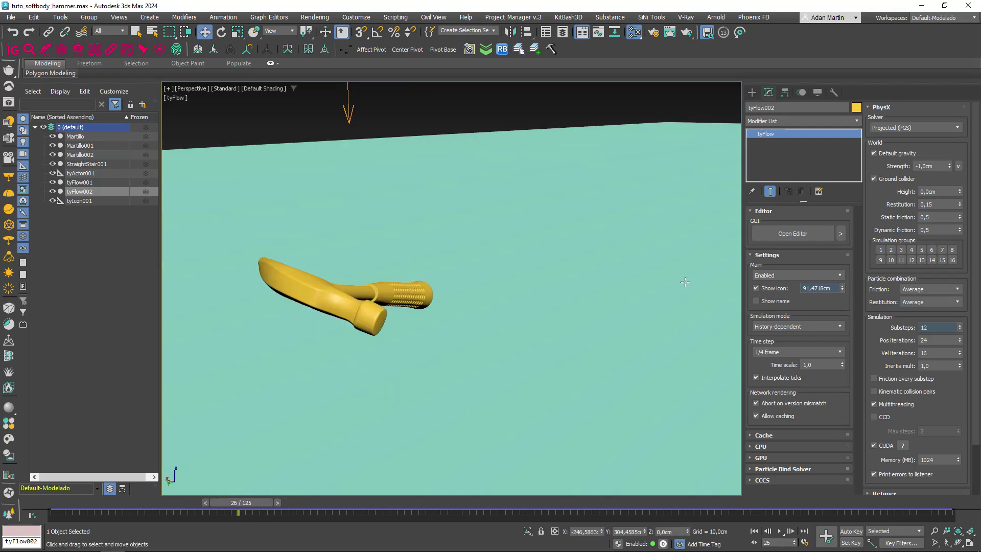
pyautogui.scroll(-5, 435, 274)
# Open the PhysX Shape settings and re-enable Event_002's particle geometry display.
pyautogui.click(797, 238)
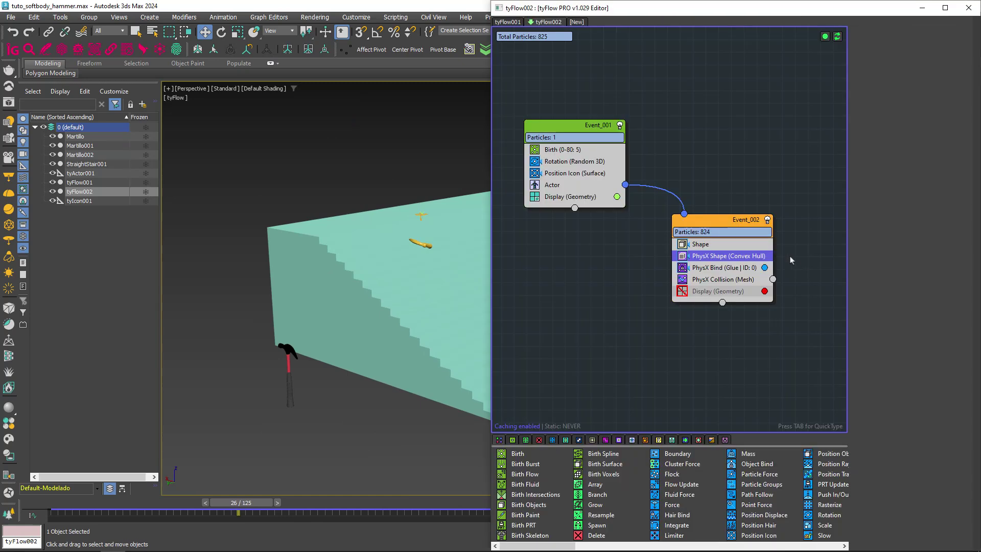
pyautogui.click(729, 256)
pyautogui.scroll(5, 394, 286)
pyautogui.scroll(5, 332, 271)
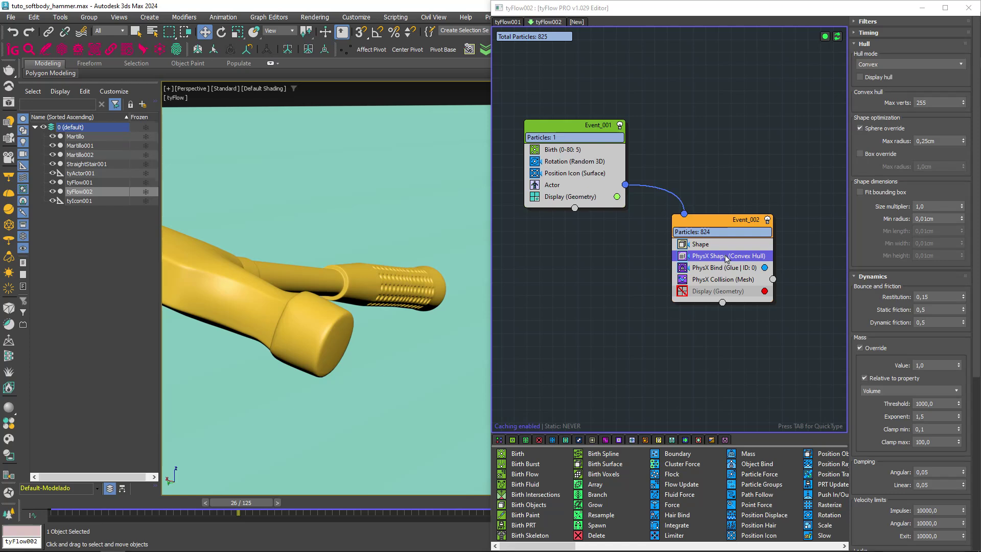
pyautogui.click(682, 291)
pyautogui.scroll(3, 420, 293)
pyautogui.scroll(-4, 419, 293)
pyautogui.scroll(-2, 294, 322)
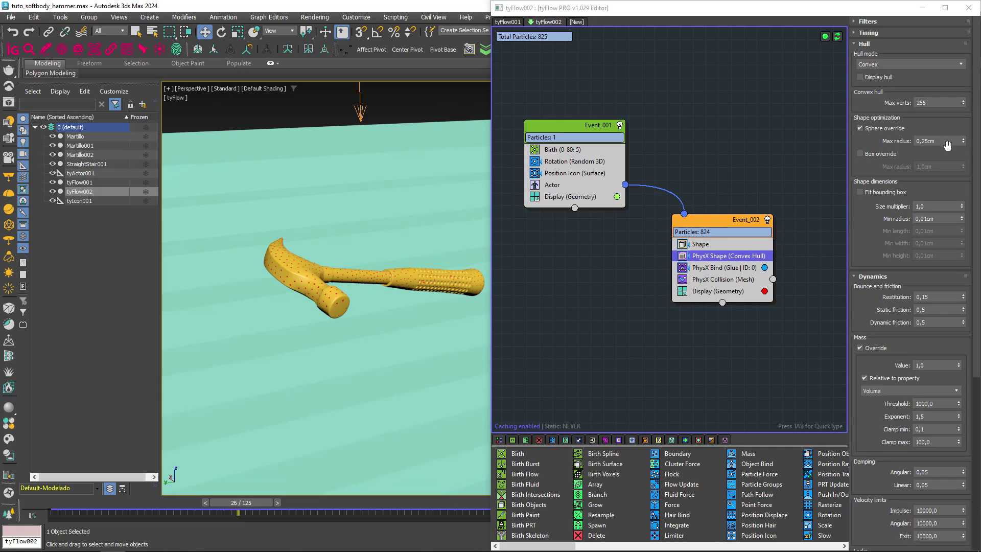
# Turn on Display hull and set the hull Size multiplier to 2.
pyautogui.click(860, 77)
pyautogui.scroll(5, 375, 294)
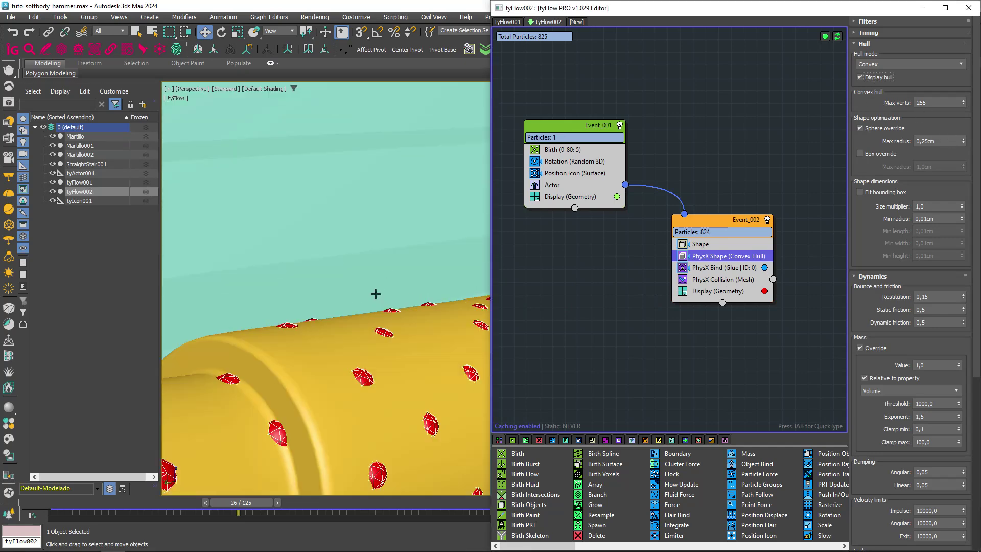
pyautogui.scroll(-4, 344, 362)
pyautogui.scroll(3, 356, 432)
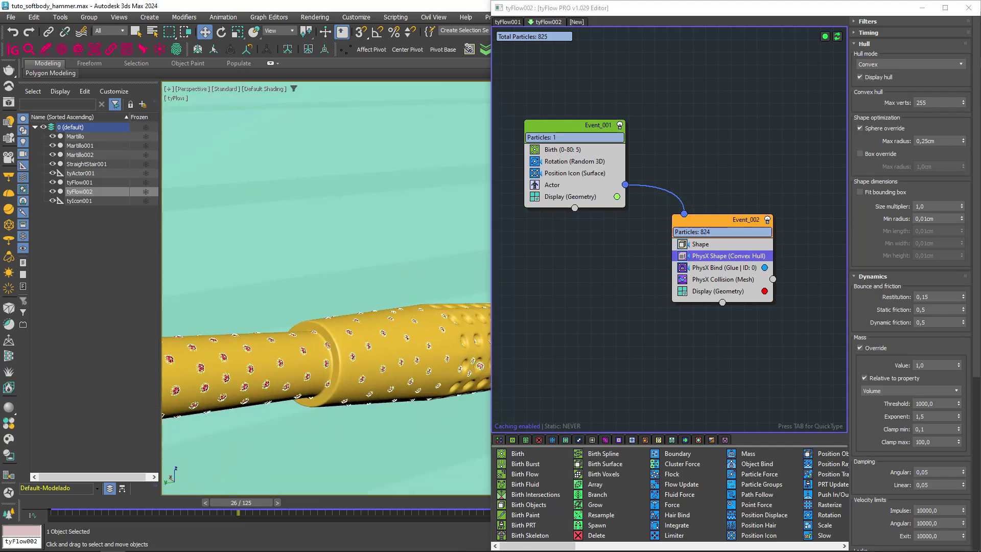
pyautogui.click(922, 206)
pyautogui.write('2')
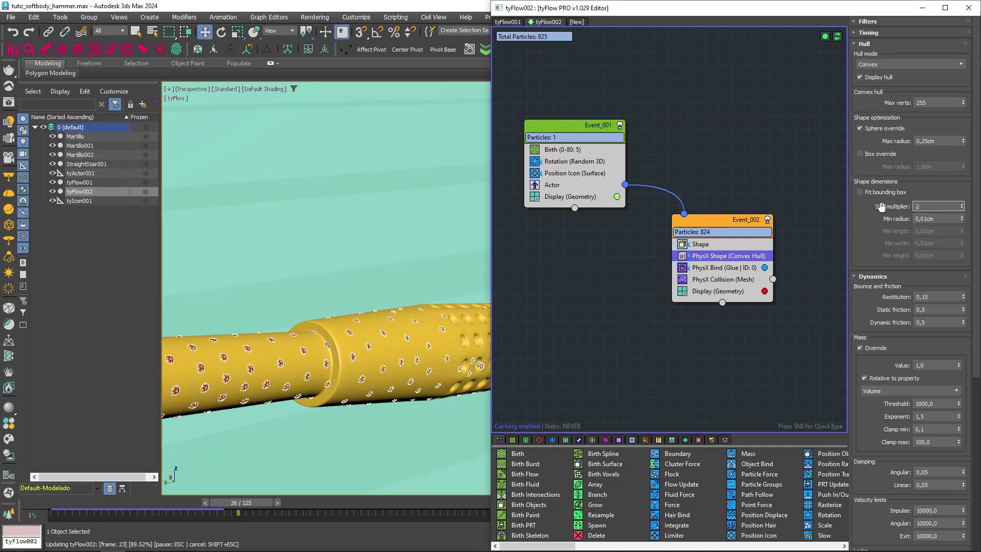
pyautogui.press('Return')
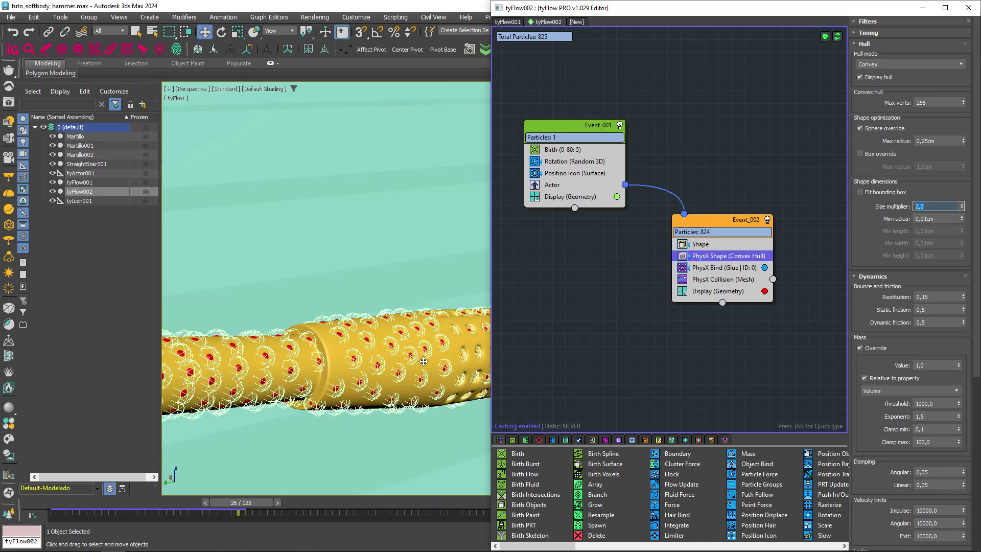
# Zoom out to view the whole hammer's hulls and scroll to the collision settings.
pyautogui.scroll(-5, 327, 352)
pyautogui.moveTo(286, 337); pyautogui.dragTo(322, 348, button='middle')
pyautogui.scroll(3, 321, 348)
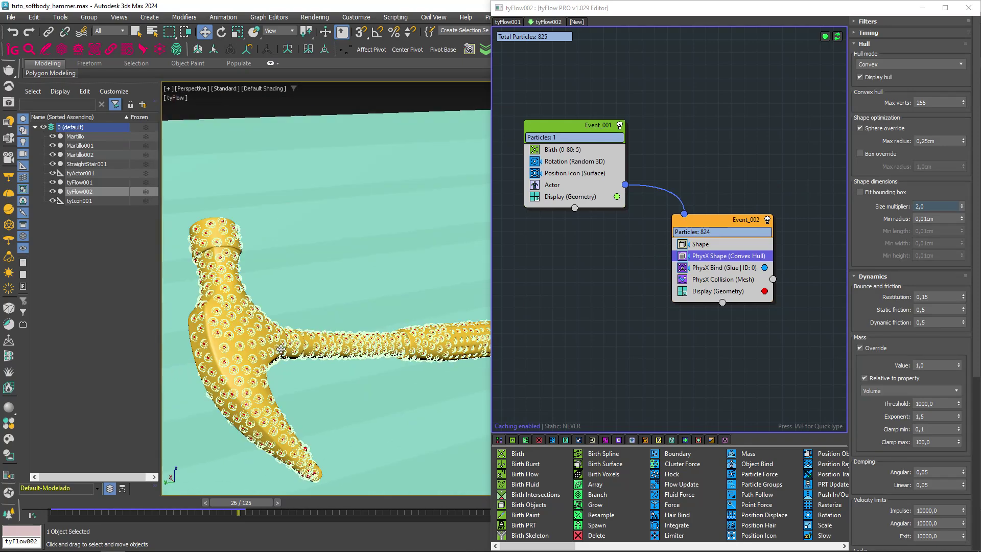
pyautogui.scroll(2, 307, 351)
pyautogui.scroll(2, 341, 355)
pyautogui.scroll(2, 384, 352)
pyautogui.scroll(3, 384, 352)
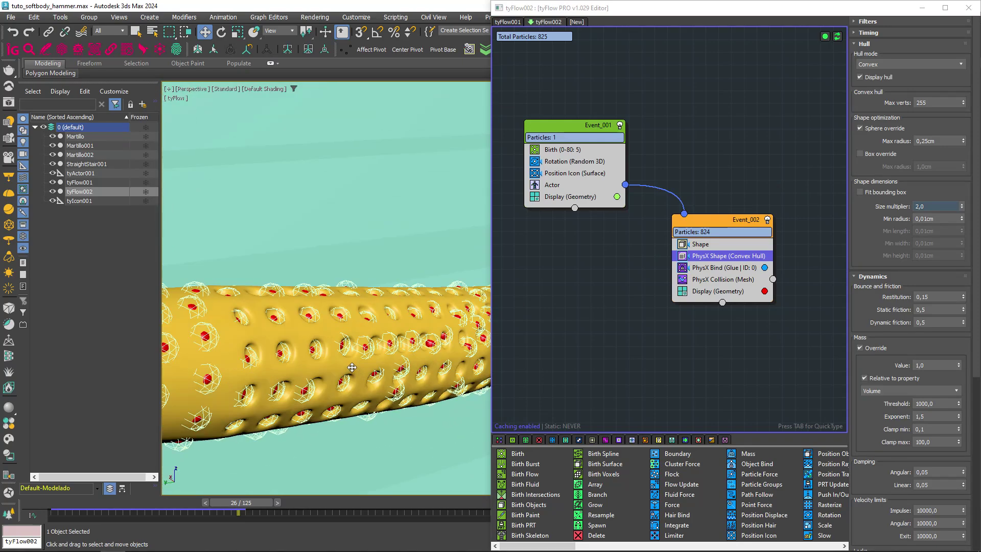
pyautogui.scroll(3, 395, 355)
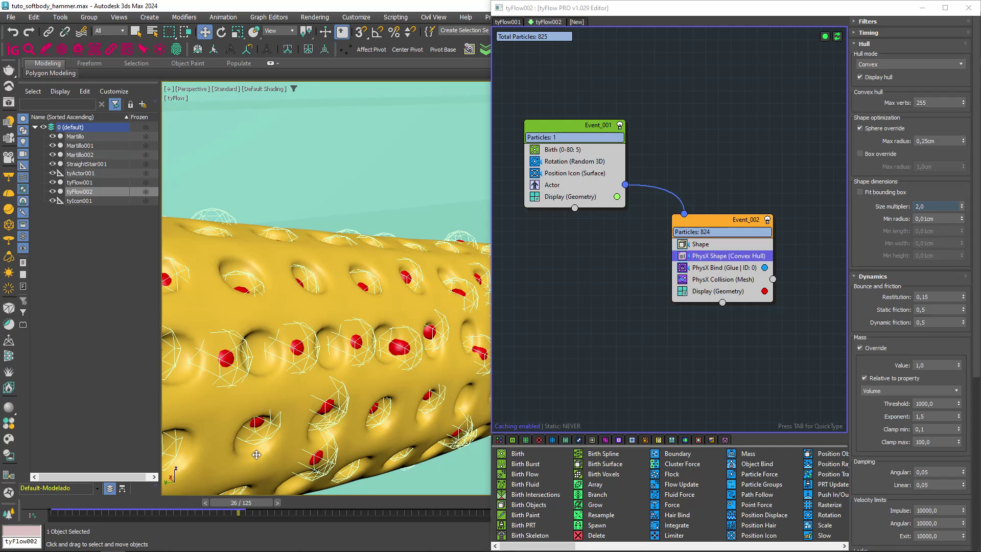
pyautogui.scroll(-5, 358, 374)
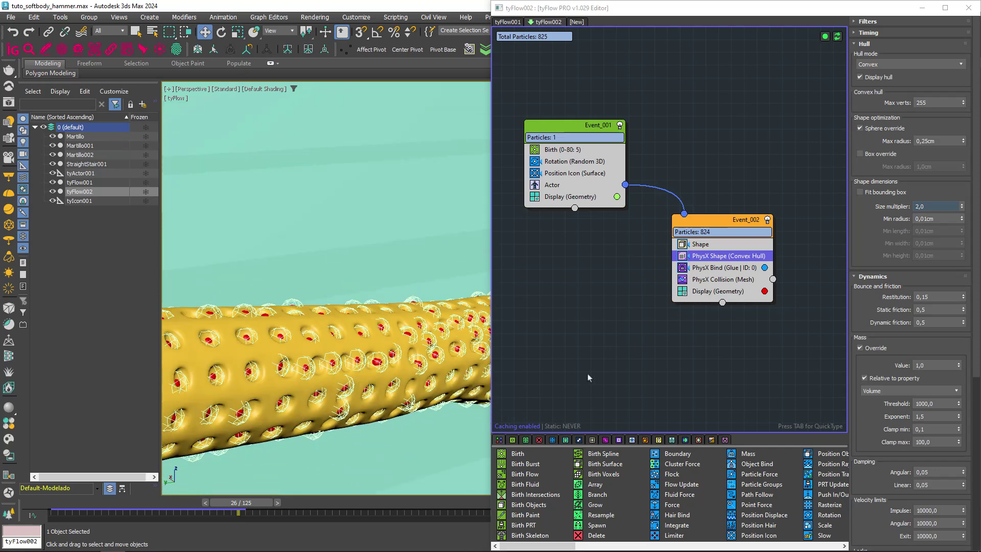
pyautogui.moveTo(862, 394); pyautogui.dragTo(872, 138)
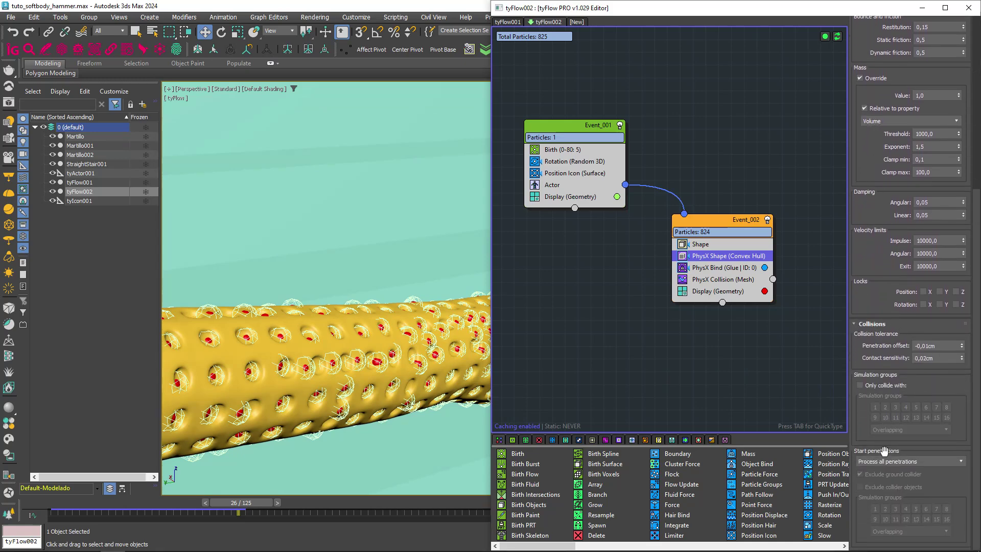
# Set PhysX Shape's Start penetrations to Ignore starting penetrations.
pyautogui.click(875, 461)
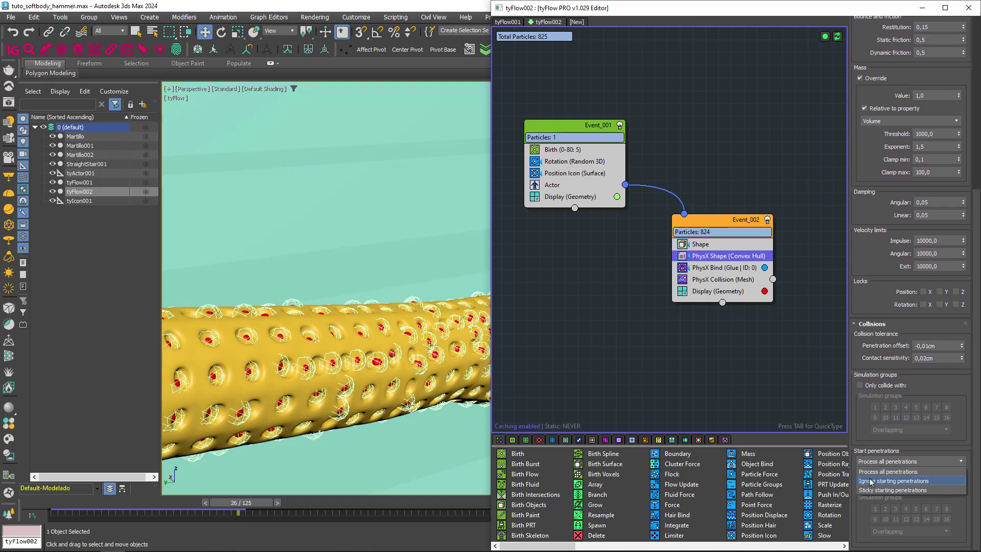
pyautogui.click(869, 481)
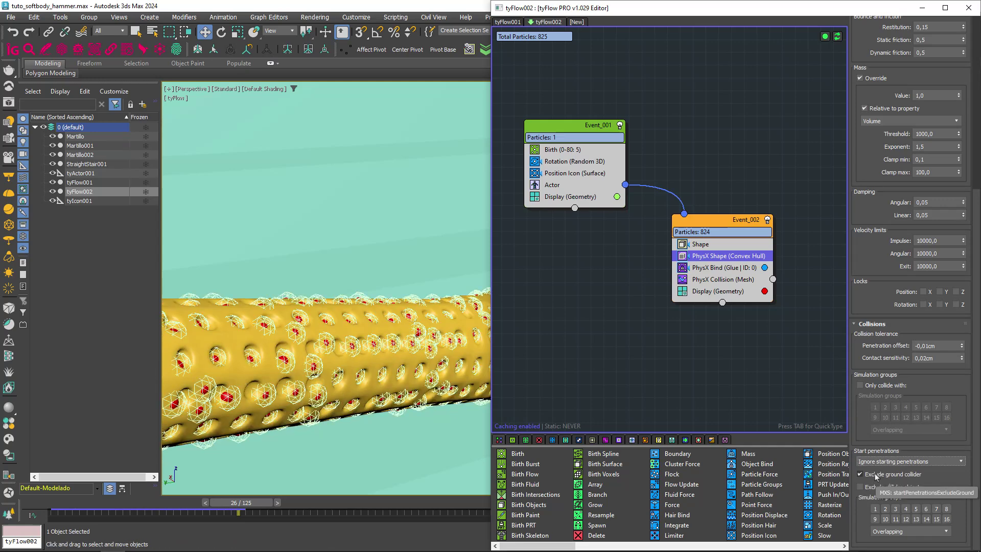
pyautogui.click(889, 461)
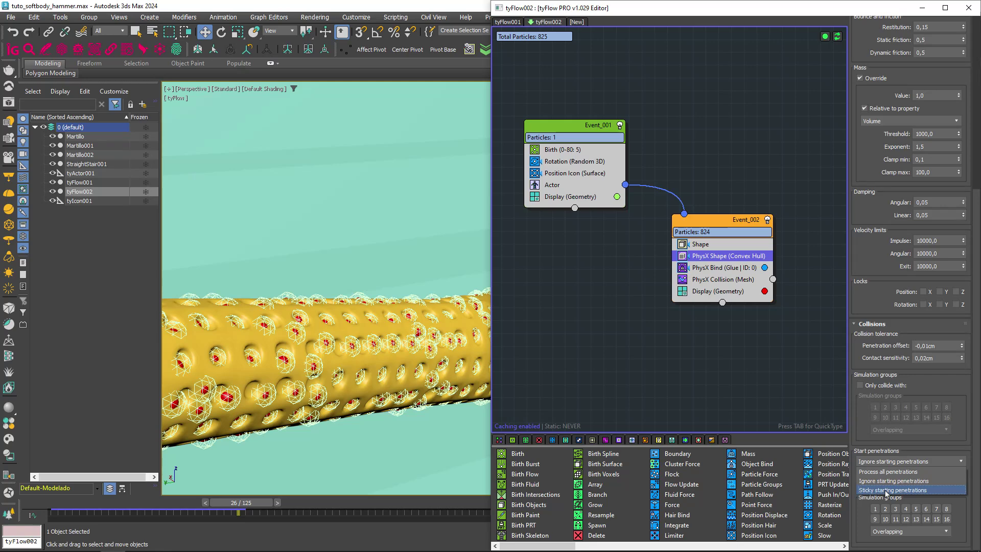
pyautogui.click(862, 426)
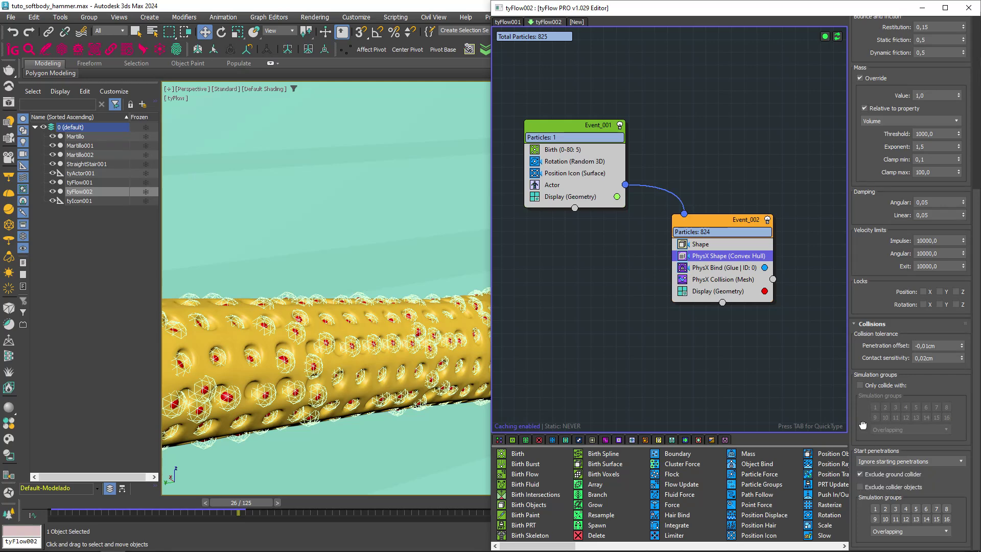
# Orbit and zoom around the hammer to inspect it from above and afar.
pyautogui.scroll(-5, 399, 370)
pyautogui.moveTo(220, 396)
pyautogui.keyDown('alt'); pyautogui.mouseDown(button='middle')
pyautogui.moveTo(419, 356)
pyautogui.moveTo(209, 257)
pyautogui.mouseUp(button='middle'); pyautogui.keyUp('alt')
pyautogui.scroll(5, 419, 356)
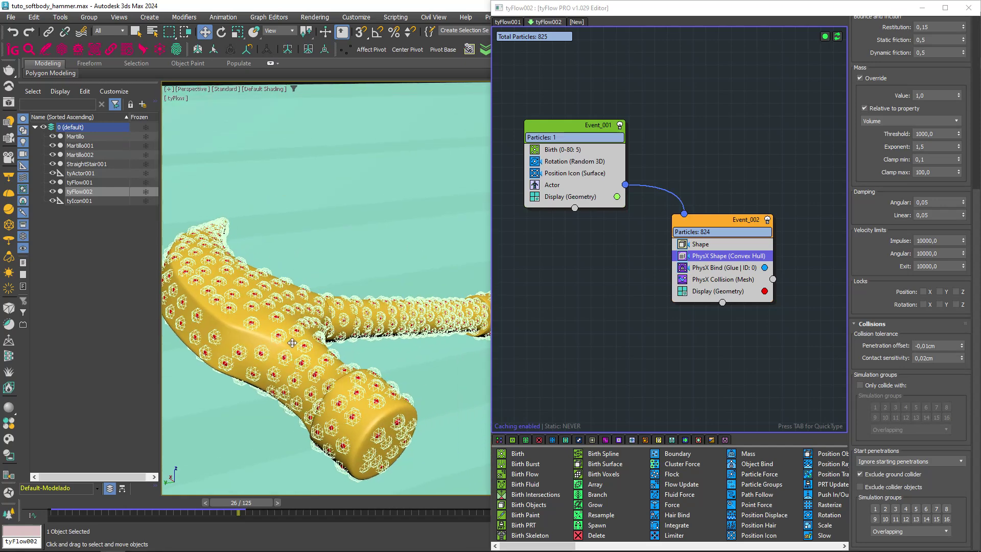
pyautogui.scroll(-6, 292, 343)
pyautogui.moveTo(292, 343)
pyautogui.keyDown('alt'); pyautogui.mouseDown(button='middle')
pyautogui.moveTo(359, 360)
pyautogui.moveTo(415, 434)
pyautogui.mouseUp(button='middle'); pyautogui.keyUp('alt')
pyautogui.scroll(6, 359, 360)
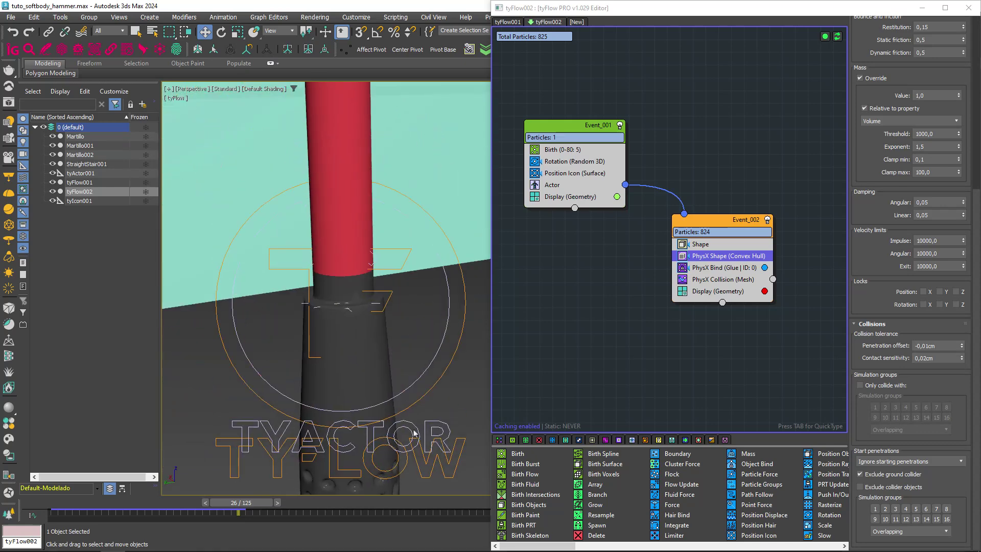
# Check the hammer mesh in wireframe, then close the tyFlow editor and view the stair ramp.
pyautogui.moveTo(342, 374); pyautogui.dragTo(350, 376, button='middle')
pyautogui.press('F3')
pyautogui.scroll(5, 354, 265)
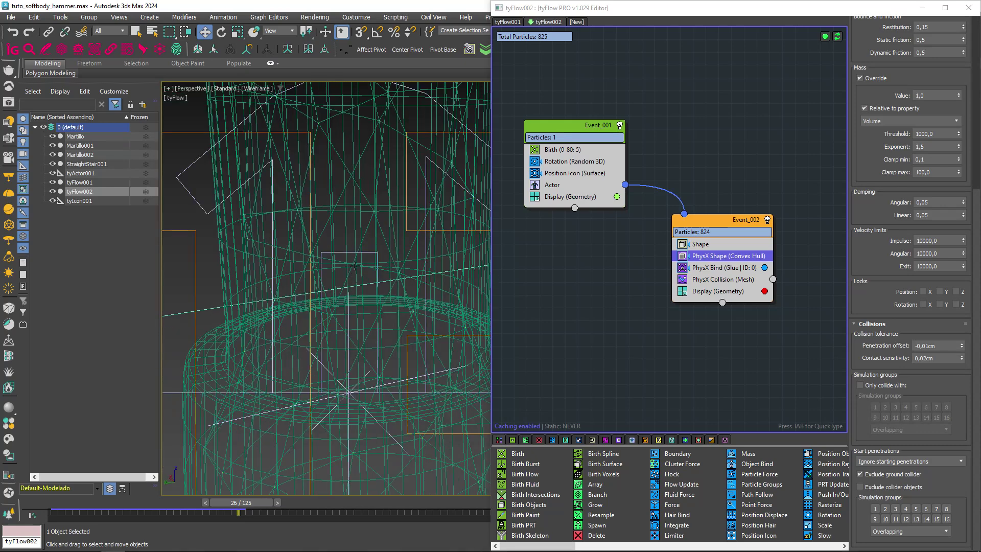
pyautogui.scroll(-3, 365, 238)
pyautogui.press('F3')
pyautogui.scroll(-4, 364, 239)
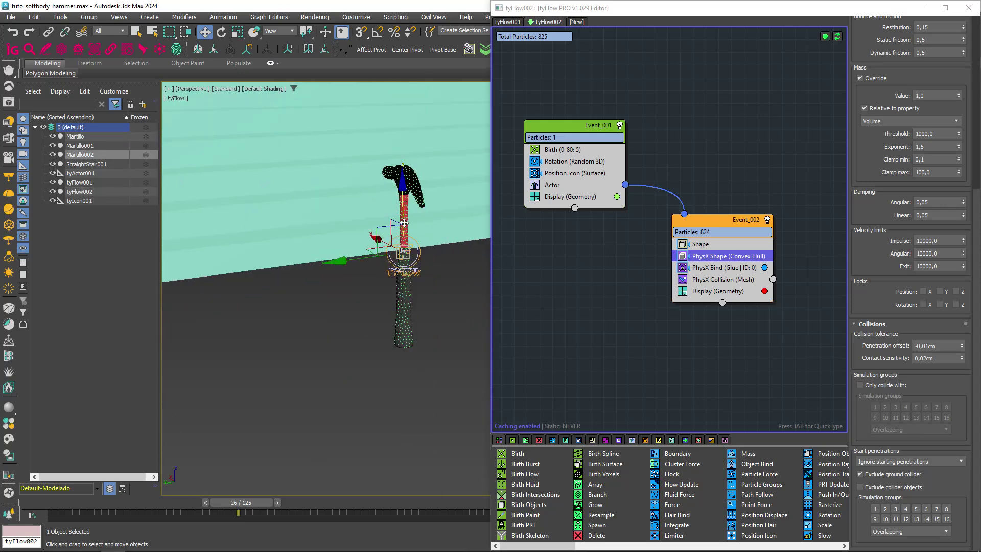
pyautogui.click(968, 8)
pyautogui.keyDown('alt'); pyautogui.moveTo(471, 350); pyautogui.dragTo(502, 411, button='middle'); pyautogui.keyUp('alt')
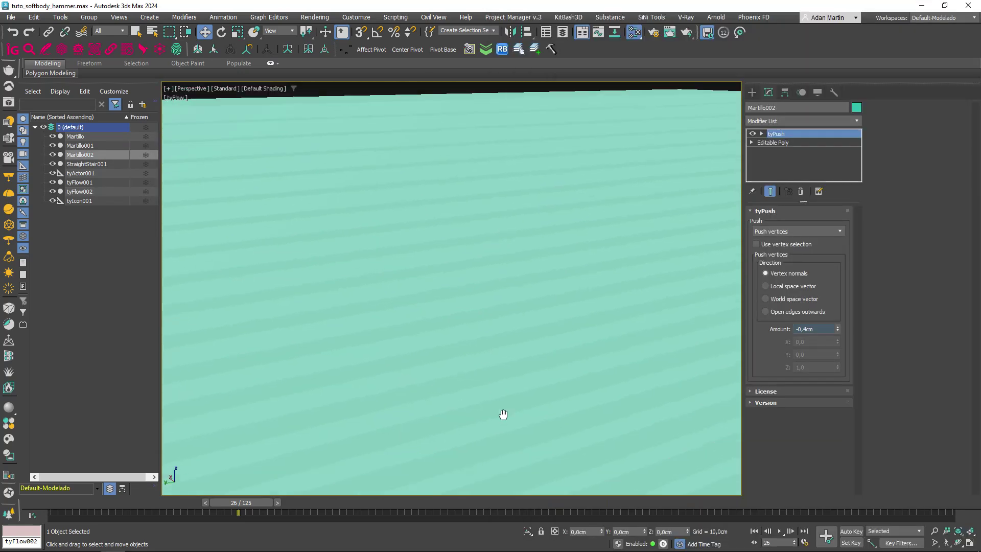
pyautogui.scroll(-5, 469, 332)
pyautogui.scroll(3, 354, 373)
pyautogui.scroll(4, 390, 251)
pyautogui.scroll(2, 393, 258)
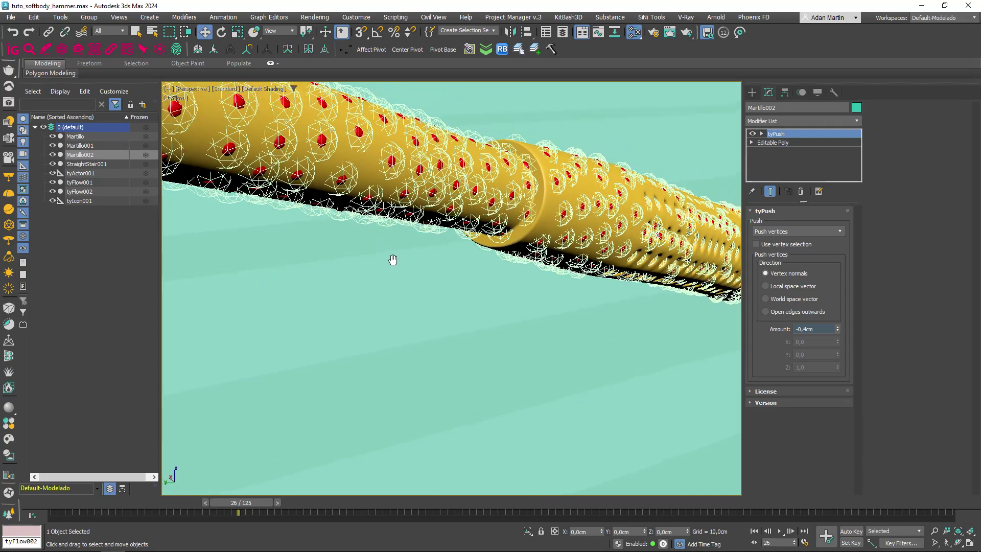
pyautogui.scroll(2, 408, 302)
# Set Martillo002's tyPush Amount to -0,5cm.
pyautogui.click(818, 324)
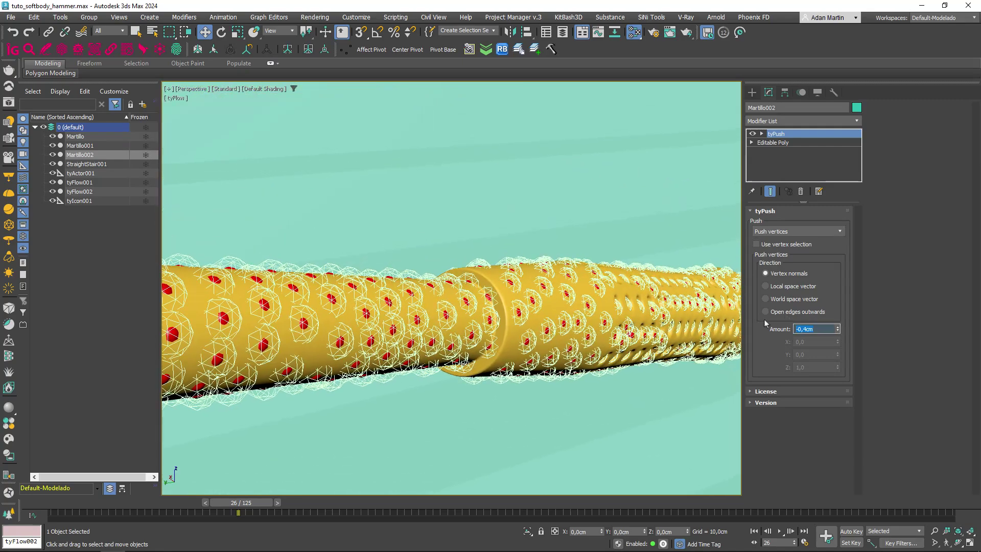
pyautogui.write('-0,5')
pyautogui.press('Return')
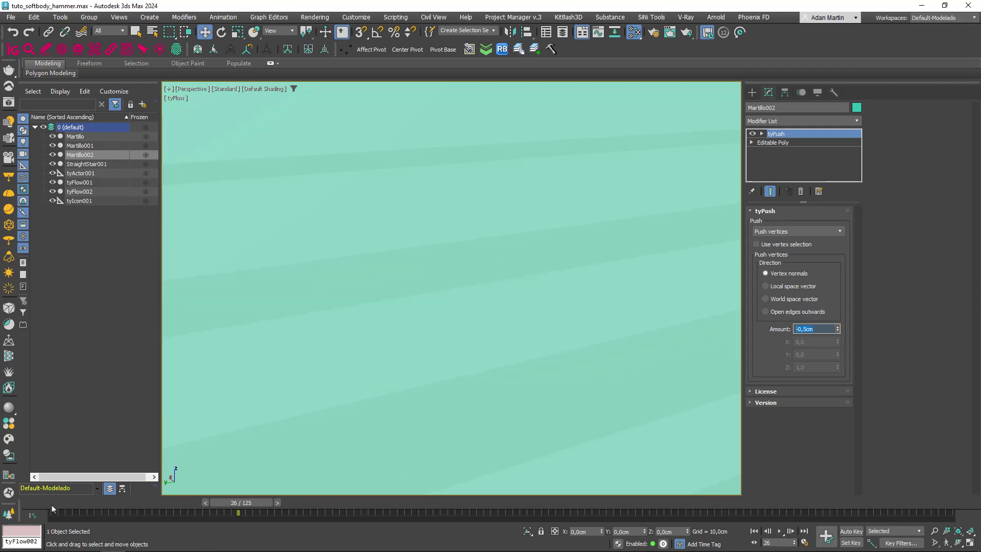
# Rewind the simulation and step forward to frame 15 to check the deeper push.
pyautogui.moveTo(238, 502); pyautogui.dragTo(128, 502)
pyautogui.scroll(-3, 387, 236)
pyautogui.keyDown('alt'); pyautogui.moveTo(387, 236); pyautogui.dragTo(398, 266, button='middle'); pyautogui.keyUp('alt')
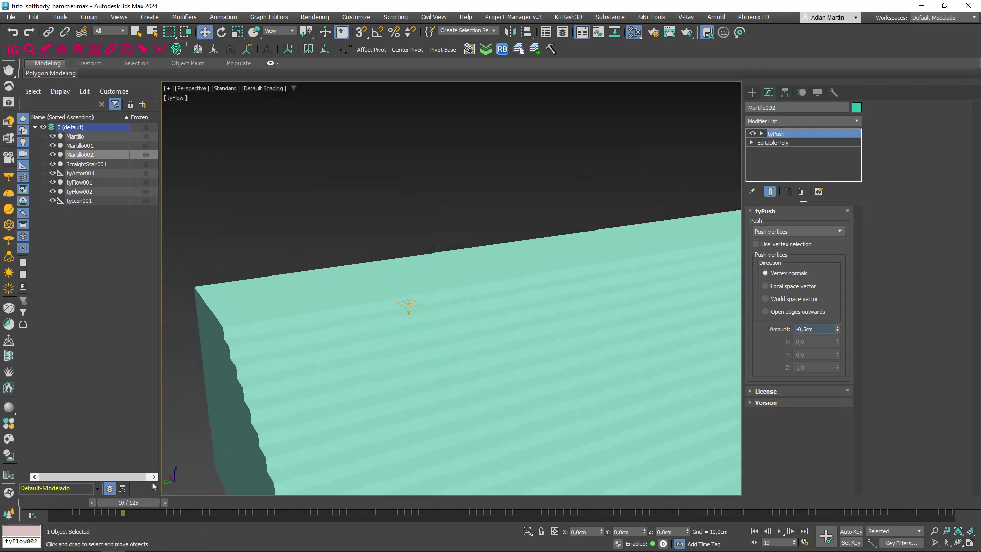
pyautogui.moveTo(145, 503); pyautogui.dragTo(179, 505)
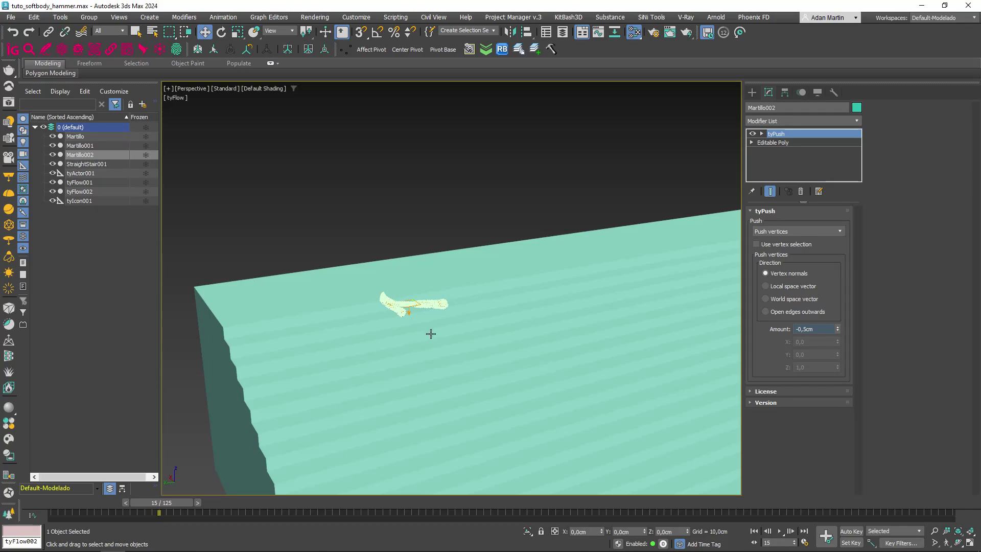
pyautogui.scroll(5, 430, 333)
pyautogui.scroll(-4, 435, 295)
pyautogui.scroll(5, 419, 327)
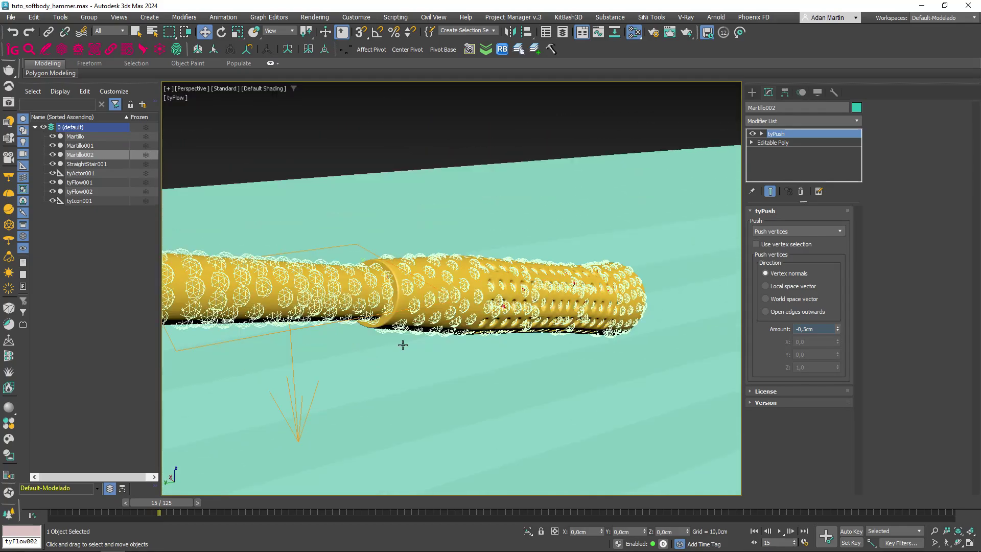
# Inspect the bent hammer head in wireframe, then select tyFlow002.
pyautogui.moveTo(364, 334)
pyautogui.keyDown('alt'); pyautogui.mouseDown(button='middle')
pyautogui.moveTo(469, 346)
pyautogui.moveTo(390, 373)
pyautogui.mouseUp(button='middle'); pyautogui.keyUp('alt')
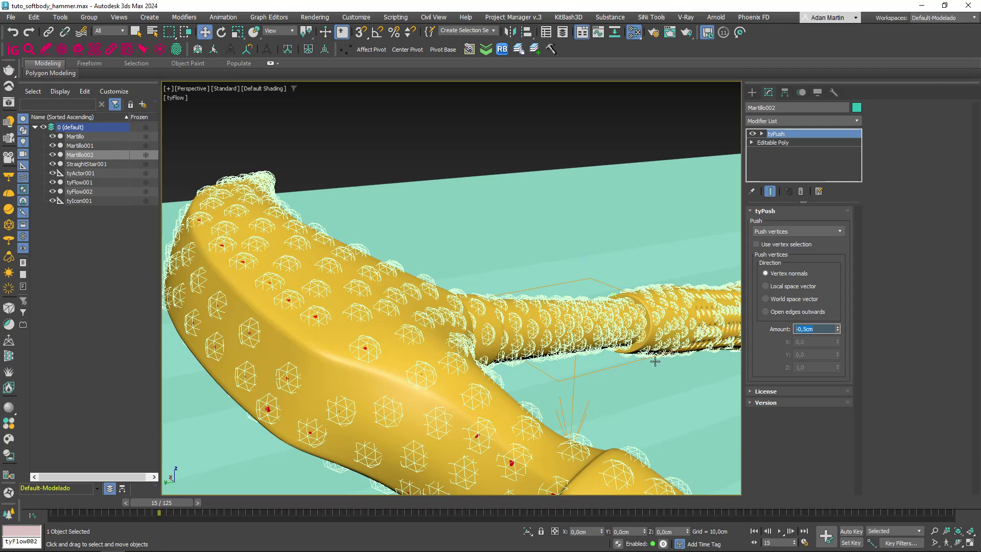
pyautogui.press('F3')
pyautogui.press('F3')
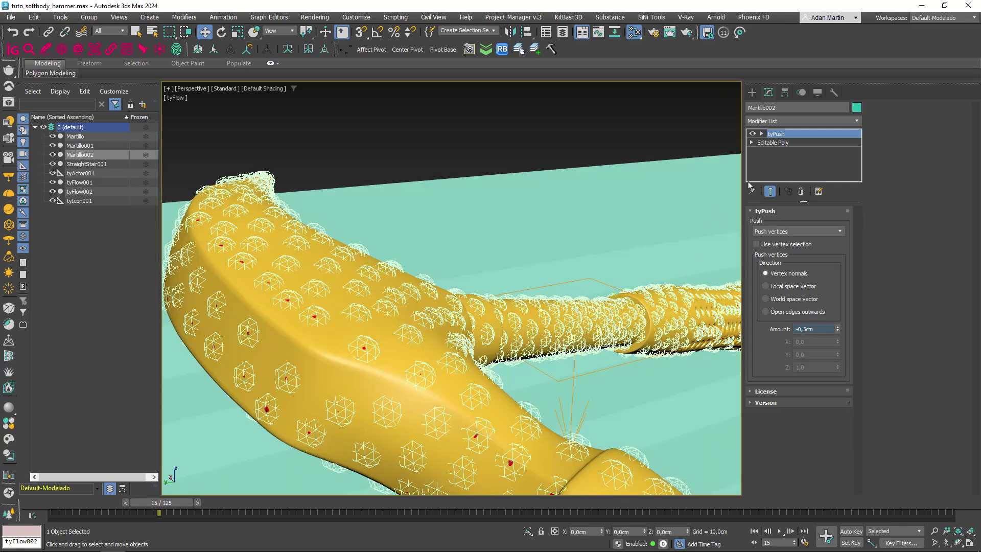
pyautogui.scroll(-10, 614, 289)
pyautogui.scroll(-5, 610, 303)
pyautogui.scroll(5, 610, 304)
pyautogui.scroll(5, 596, 314)
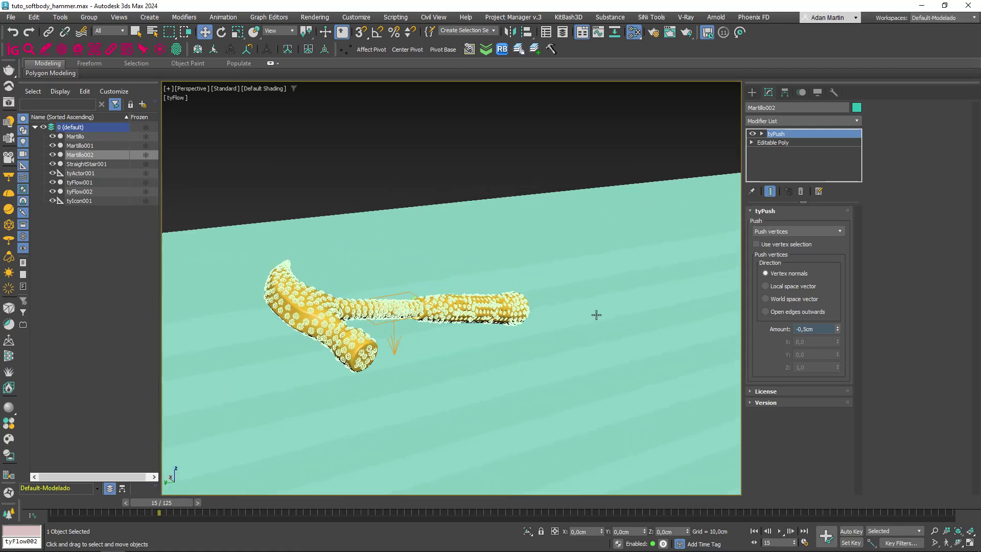
pyautogui.scroll(-3, 511, 419)
pyautogui.scroll(-2, 505, 409)
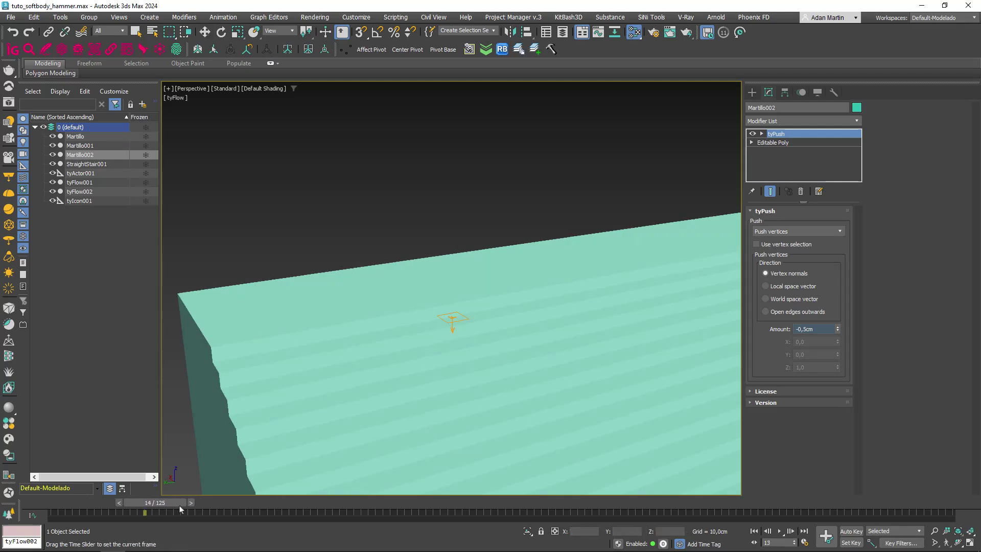
pyautogui.scroll(-2, 449, 306)
pyautogui.scroll(-4, 505, 441)
pyautogui.scroll(2, 525, 465)
pyautogui.scroll(3, 525, 465)
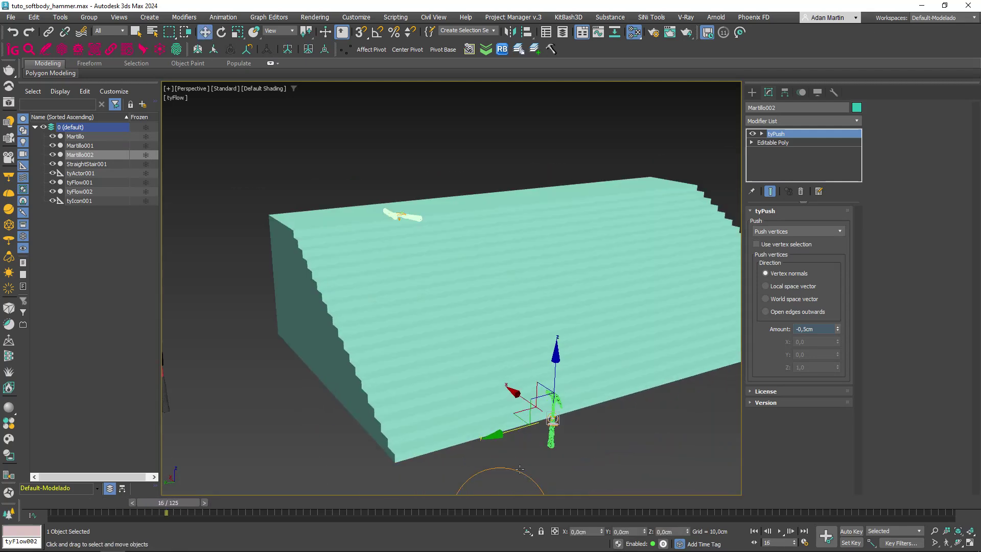
pyautogui.click(518, 470)
# Change tyFlow002's simulation time step from 1/4 frame to 1/6 frame.
pyautogui.click(764, 352)
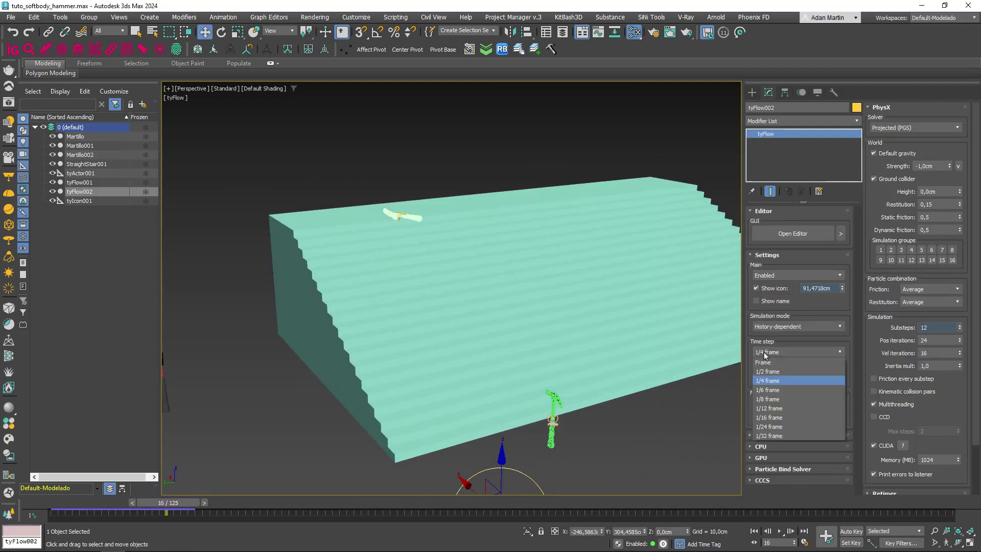
pyautogui.click(769, 391)
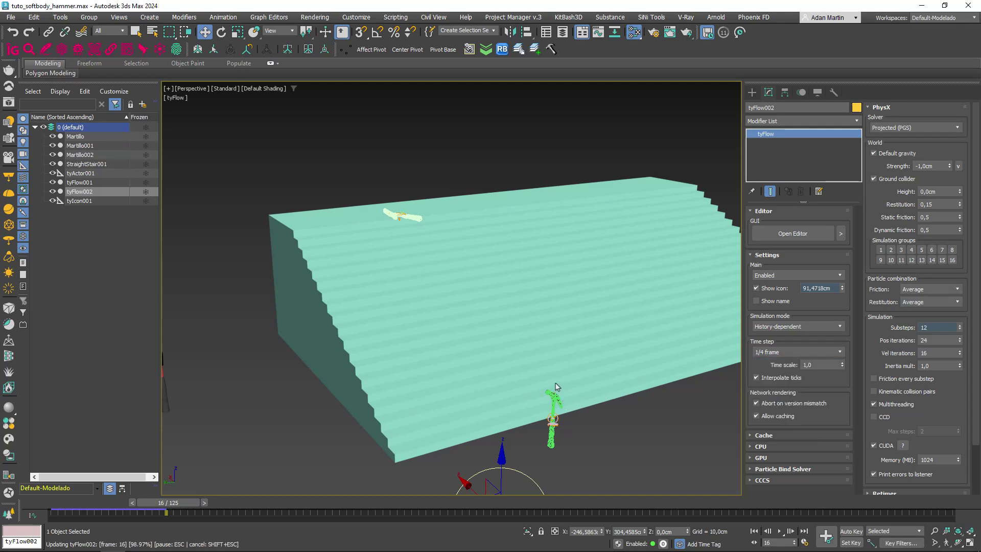
pyautogui.scroll(-5, 556, 387)
pyautogui.scroll(3, 574, 434)
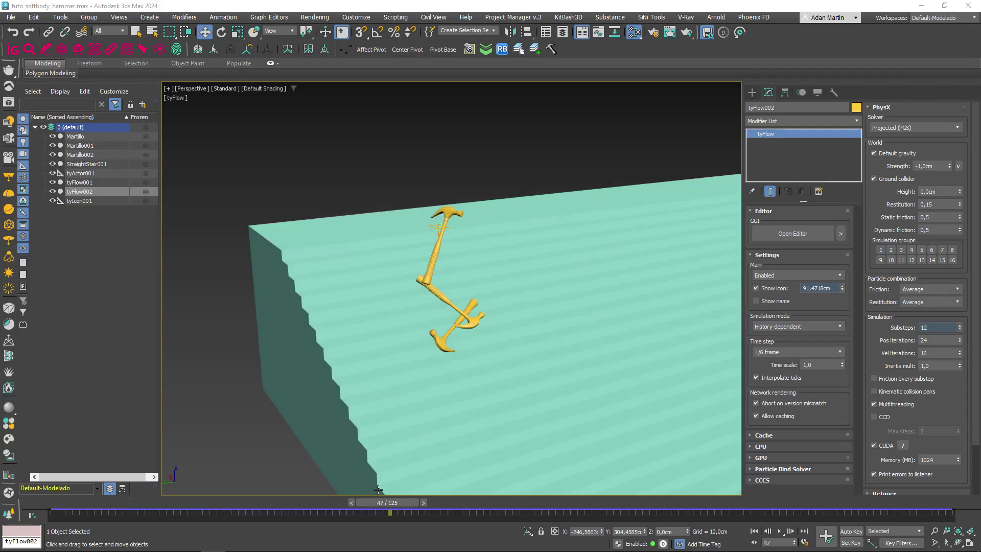
# Scrub through the simulation and zoom in on the fallen hammers.
pyautogui.moveTo(208, 510); pyautogui.dragTo(584, 513)
pyautogui.moveTo(486, 394)
pyautogui.keyDown('alt'); pyautogui.mouseDown(button='middle')
pyautogui.moveTo(394, 329)
pyautogui.moveTo(566, 319)
pyautogui.moveTo(508, 248)
pyautogui.moveTo(412, 271)
pyautogui.moveTo(362, 319)
pyautogui.mouseUp(button='middle'); pyautogui.keyUp('alt')
pyautogui.scroll(5, 394, 328)
pyautogui.scroll(-8, 443, 285)
pyautogui.scroll(3, 395, 281)
pyautogui.scroll(3, 395, 280)
pyautogui.scroll(2, 395, 281)
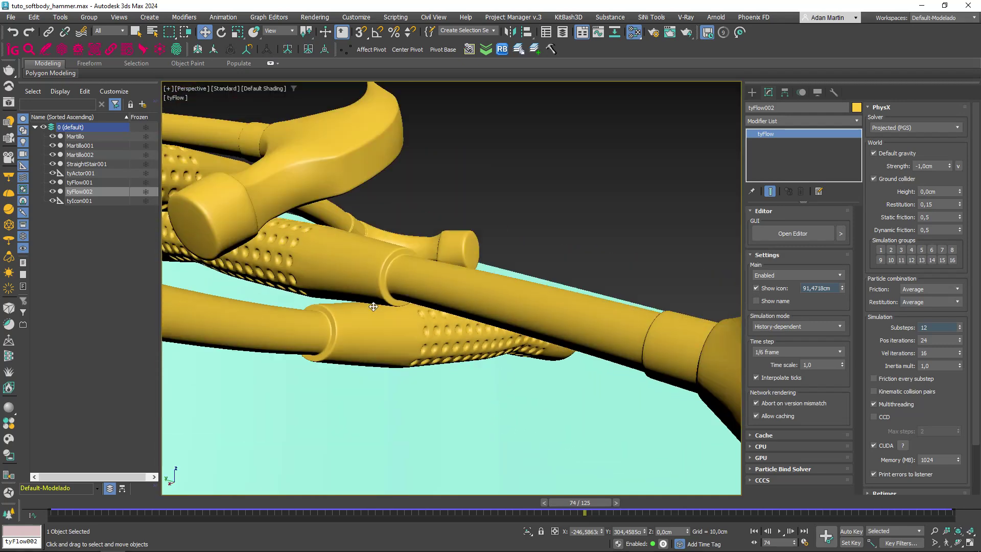
pyautogui.scroll(2, 362, 319)
pyautogui.scroll(-6, 361, 383)
pyautogui.scroll(-5, 414, 340)
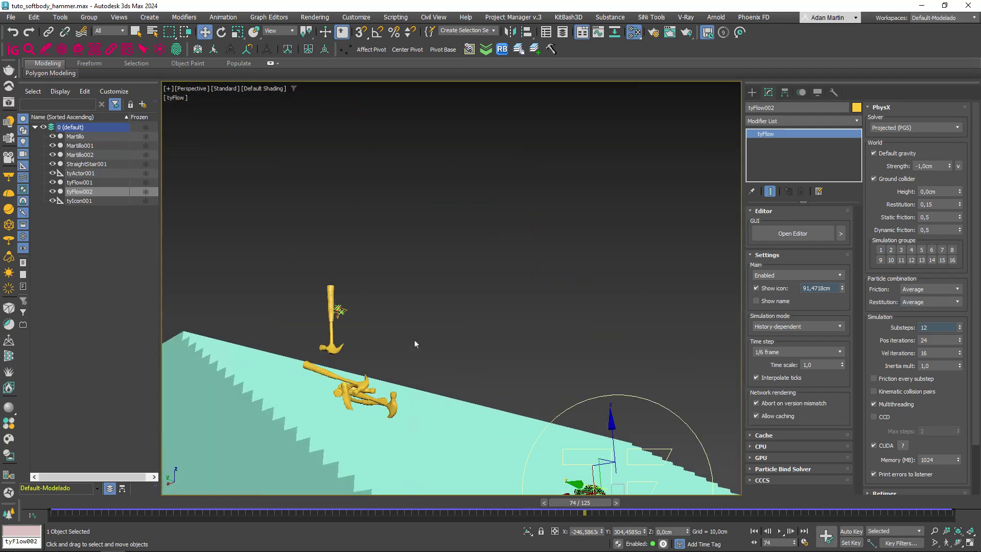
pyautogui.scroll(2, 419, 378)
pyautogui.scroll(2, 418, 378)
# Replay the hammers falling down the stairs, return to frame 48, and switch to Move.
pyautogui.keyDown('alt'); pyautogui.moveTo(418, 378); pyautogui.dragTo(285, 510, button='middle'); pyautogui.keyUp('alt')
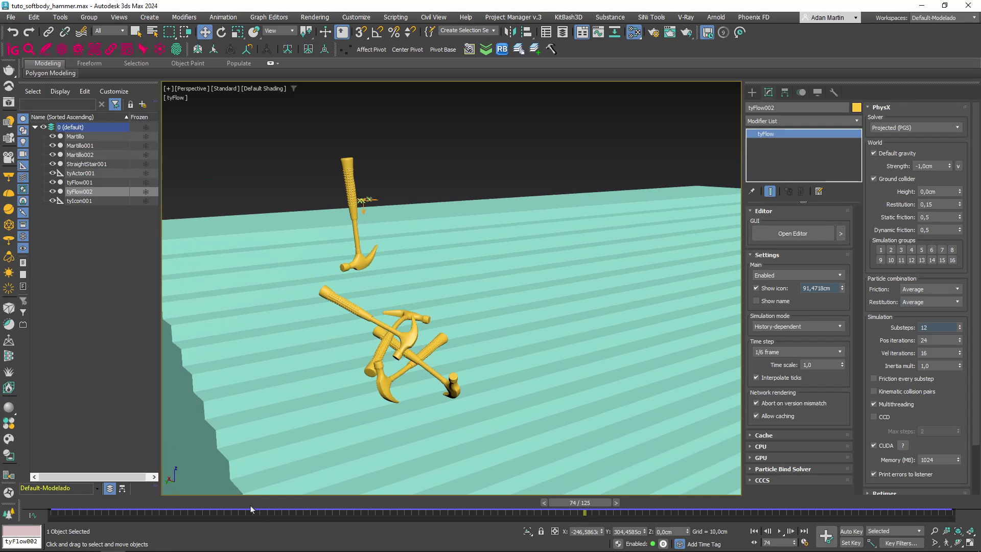
pyautogui.moveTo(251, 509)
pyautogui.mouseDown()
pyautogui.moveTo(626, 503)
pyautogui.moveTo(713, 480)
pyautogui.moveTo(848, 477)
pyautogui.moveTo(878, 486)
pyautogui.moveTo(797, 503)
pyautogui.moveTo(697, 506)
pyautogui.moveTo(953, 515)
pyautogui.mouseUp()
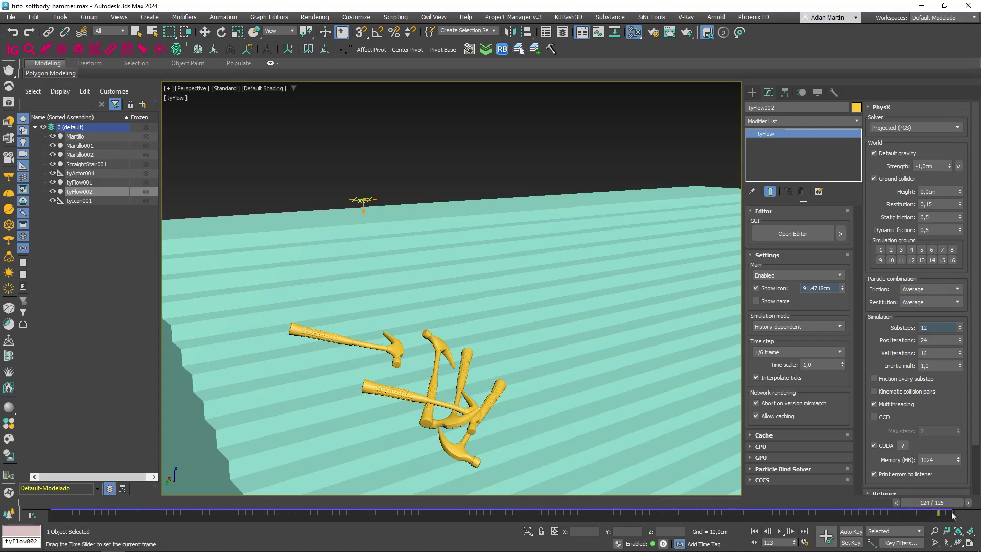
pyautogui.moveTo(795, 506)
pyautogui.mouseDown()
pyautogui.moveTo(87, 504)
pyautogui.moveTo(562, 503)
pyautogui.moveTo(903, 520)
pyautogui.moveTo(557, 503)
pyautogui.moveTo(51, 503)
pyautogui.moveTo(748, 503)
pyautogui.moveTo(939, 517)
pyautogui.moveTo(834, 503)
pyautogui.moveTo(331, 502)
pyautogui.moveTo(938, 503)
pyautogui.mouseUp()
pyautogui.press('w')
pyautogui.scroll(-5, 501, 325)
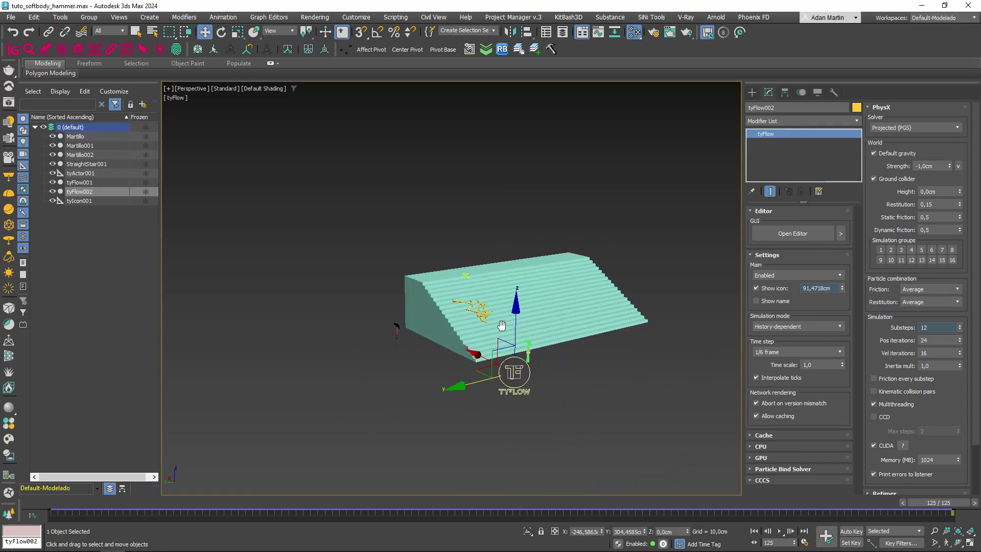
pyautogui.scroll(8, 468, 303)
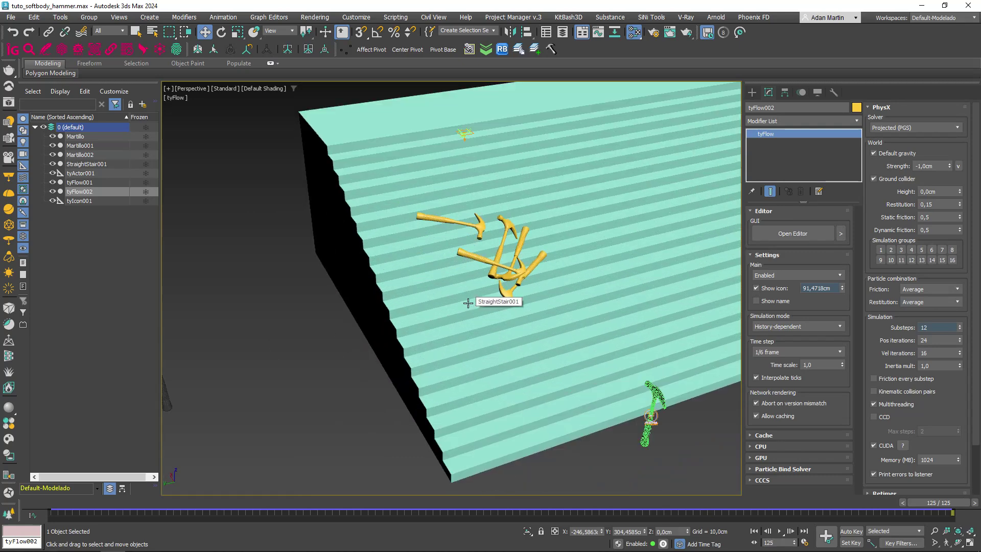
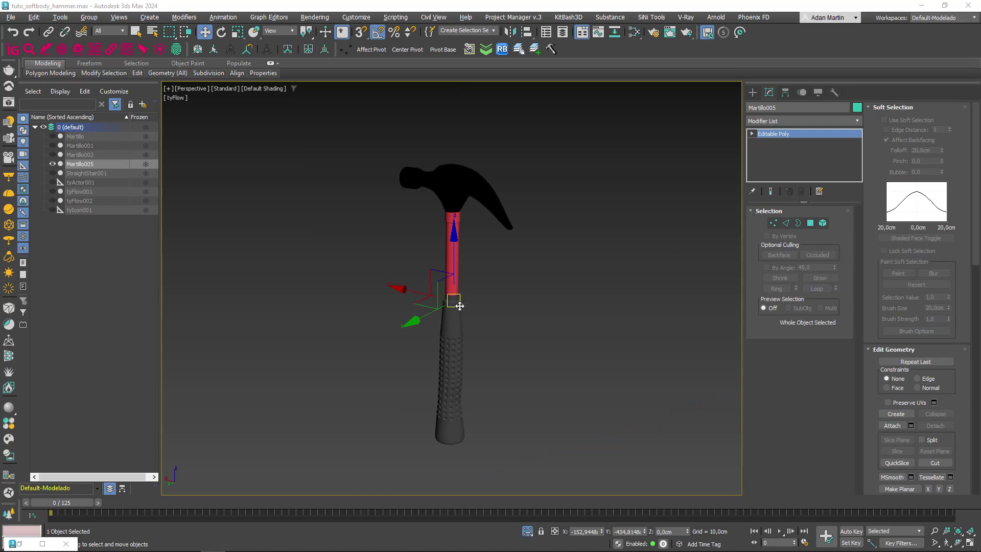
# Clone the hammer as Martillo006, leaving the copy exactly on top of the original.
pyautogui.moveTo(450, 302)
pyautogui.keyDown('alt'); pyautogui.mouseDown(button='middle')
pyautogui.moveTo(434, 316)
pyautogui.moveTo(455, 304)
pyautogui.mouseUp(button='middle'); pyautogui.keyUp('alt')
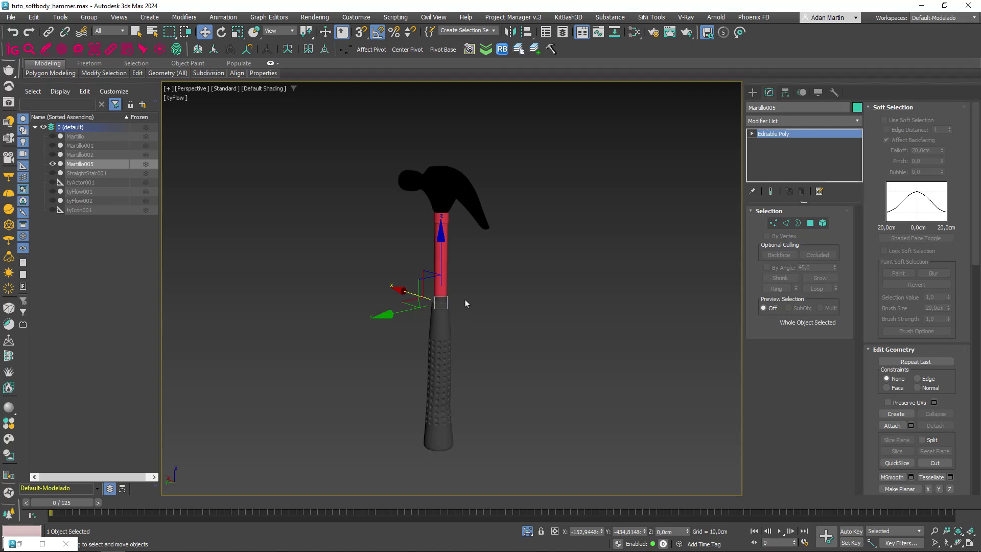
pyautogui.keyDown('alt'); pyautogui.moveTo(445, 323); pyautogui.dragTo(436, 294, button='middle'); pyautogui.keyUp('alt')
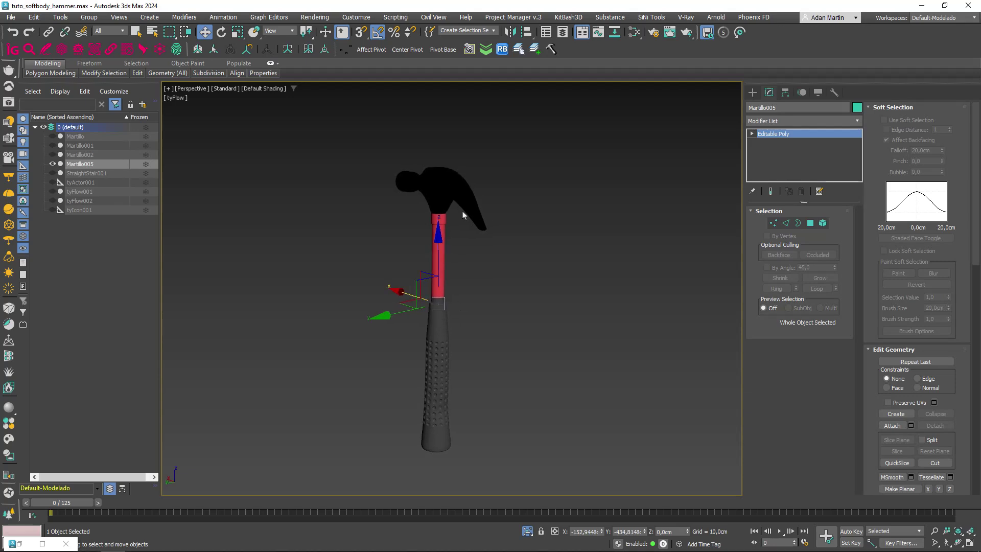
pyautogui.hotkey('ctrl', 'v')
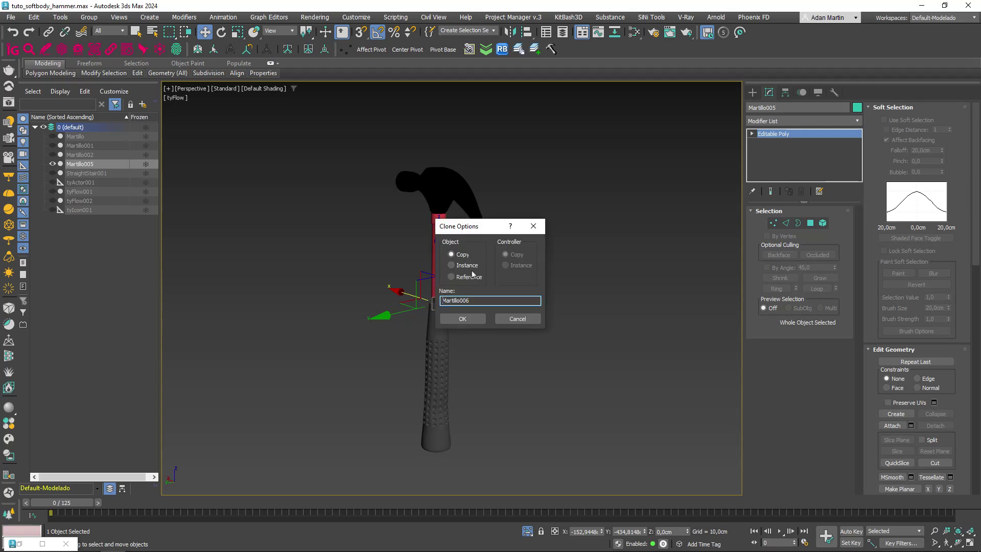
pyautogui.click(466, 318)
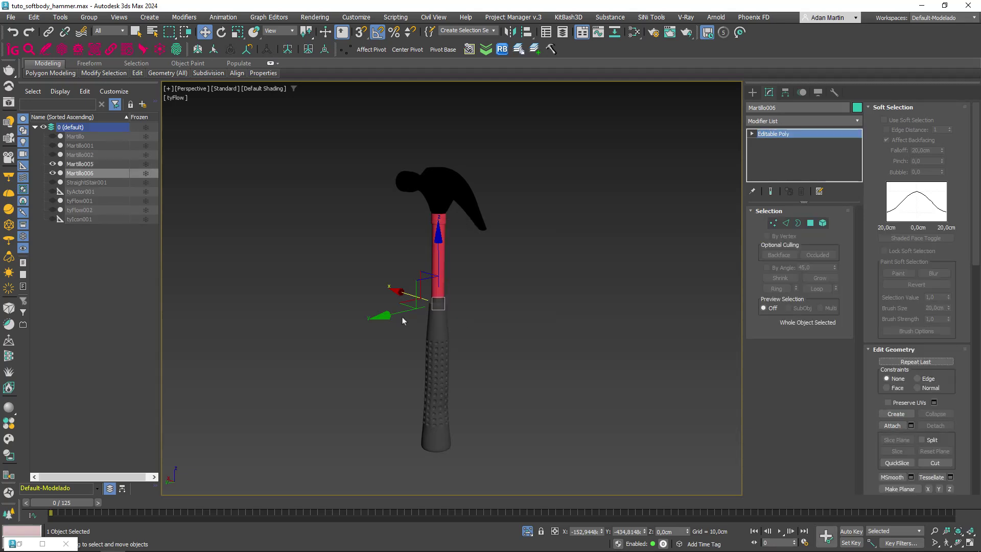
pyautogui.moveTo(402, 318); pyautogui.dragTo(507, 308)
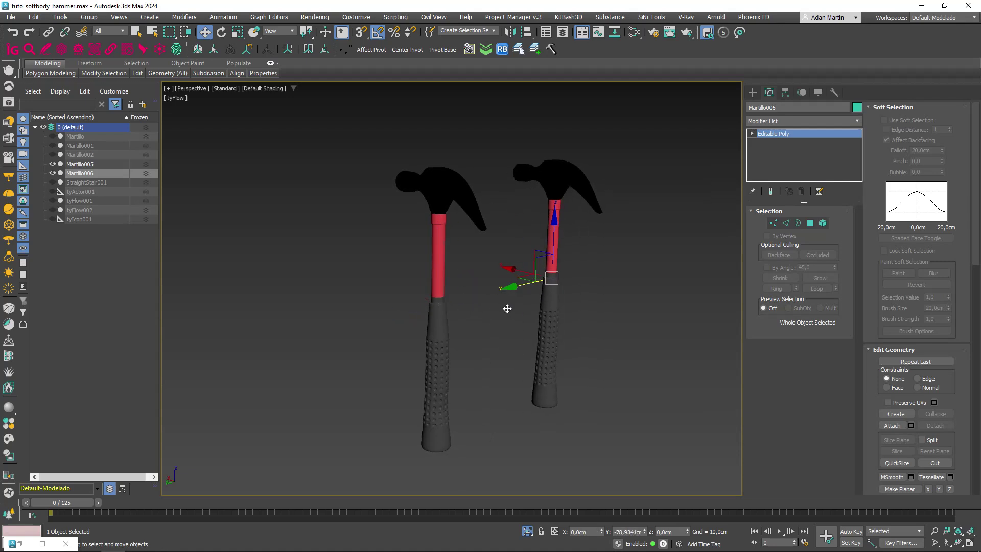
pyautogui.hotkey('ctrl', 'z')
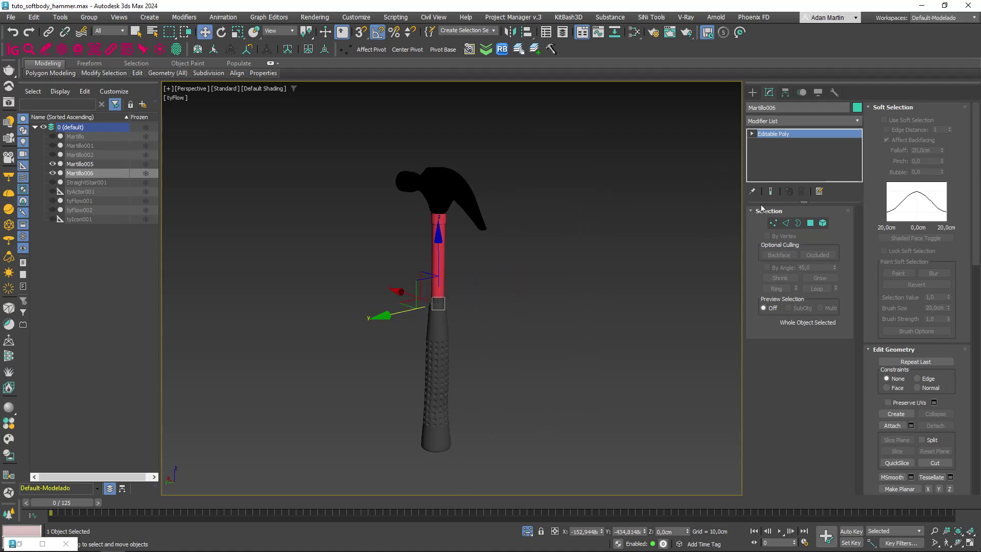
# Create a tyFlow and align it to the Martillo006 hammer copy's pivot.
pyautogui.click(753, 92)
pyautogui.click(825, 224)
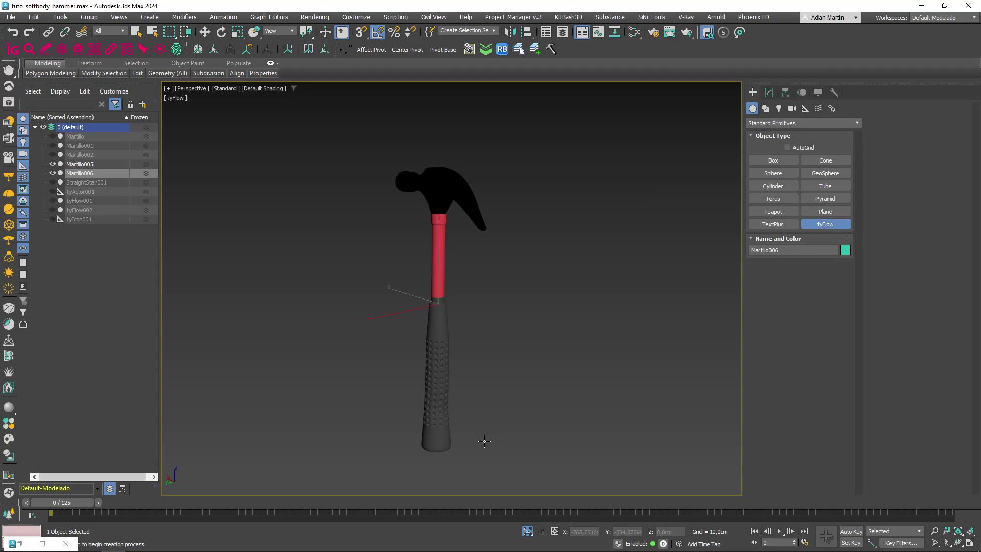
pyautogui.click(483, 435)
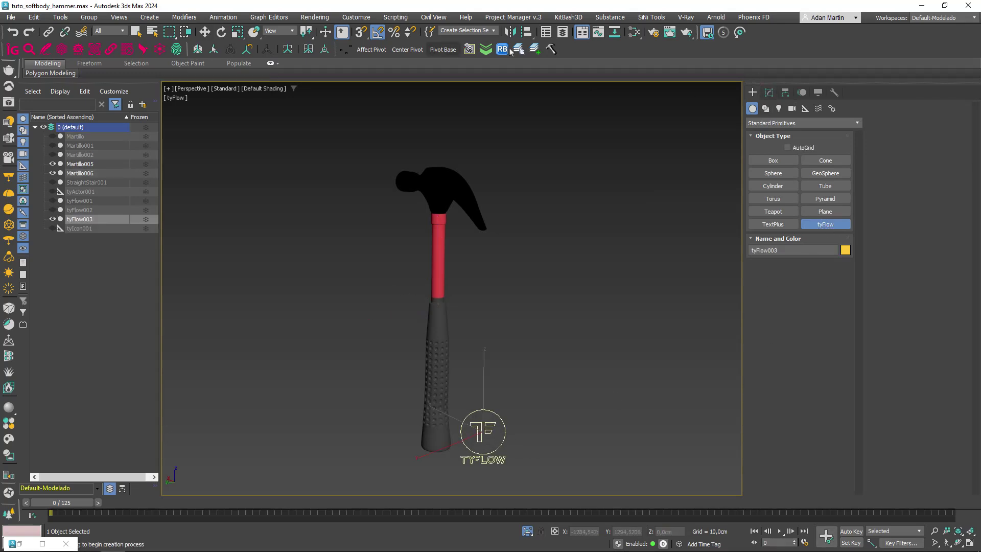
pyautogui.click(526, 32)
pyautogui.click(440, 326)
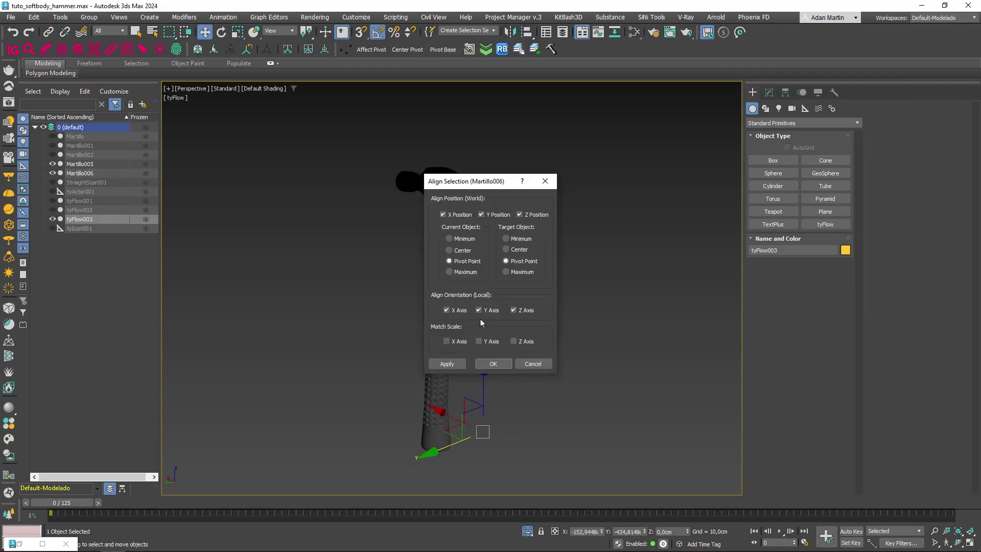
pyautogui.click(493, 364)
# Add a Birth Voxels event to the flow using Martillo006 as its source.
pyautogui.click(769, 92)
pyautogui.click(810, 233)
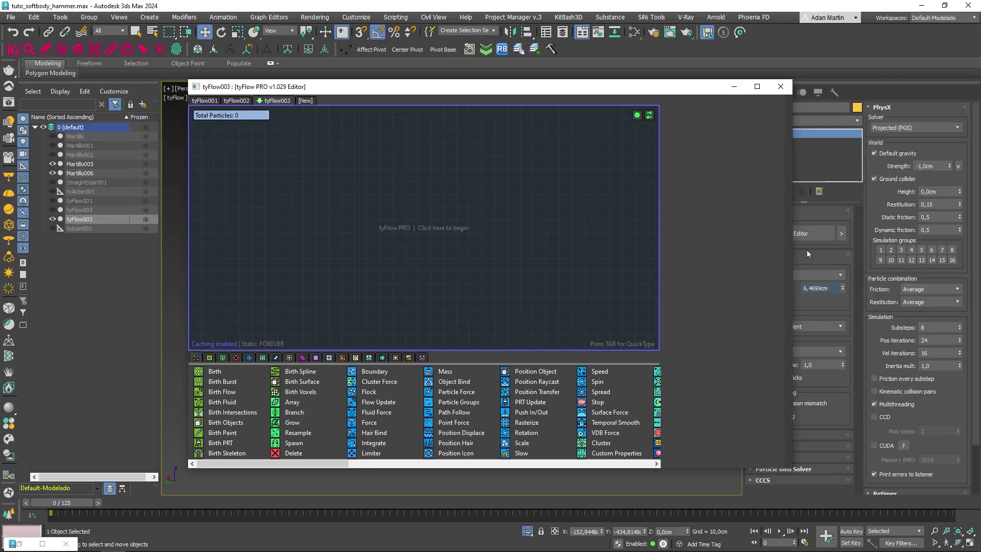
pyautogui.moveTo(300, 392); pyautogui.dragTo(436, 219)
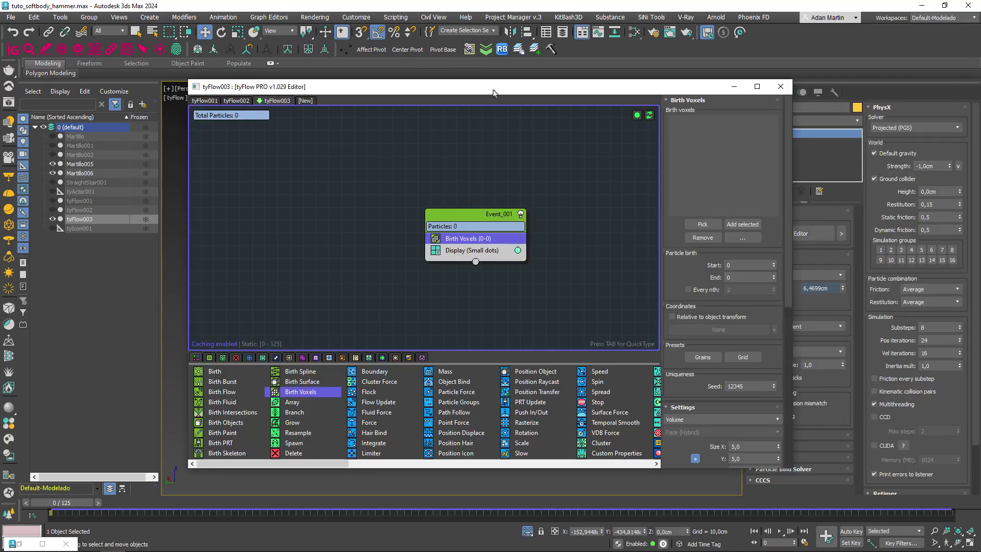
pyautogui.moveTo(494, 86); pyautogui.dragTo(732, 74)
pyautogui.click(939, 211)
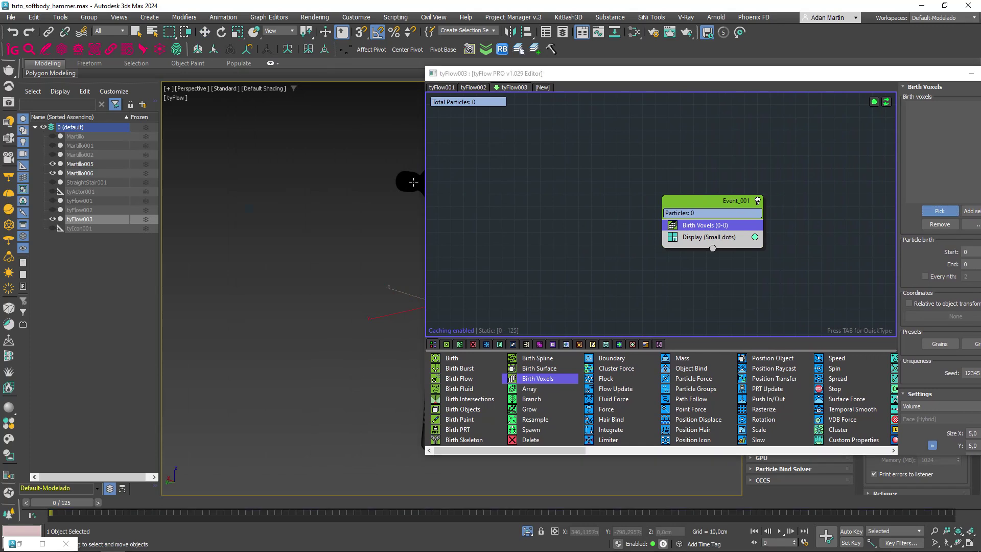
pyautogui.click(408, 182)
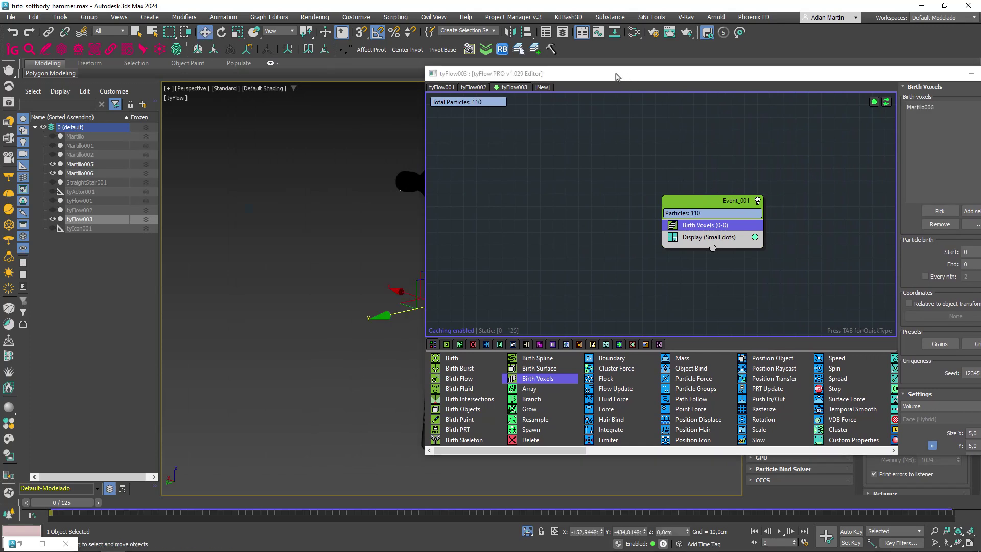
pyautogui.moveTo(615, 77); pyautogui.dragTo(781, 70)
pyautogui.moveTo(405, 309)
pyautogui.mouseDown()
pyautogui.moveTo(484, 297)
pyautogui.moveTo(343, 333)
pyautogui.mouseUp()
# Set the particle Display mode to Sprites so they appear over the hammer.
pyautogui.click(438, 224)
pyautogui.hotkey('ctrl', 'z')
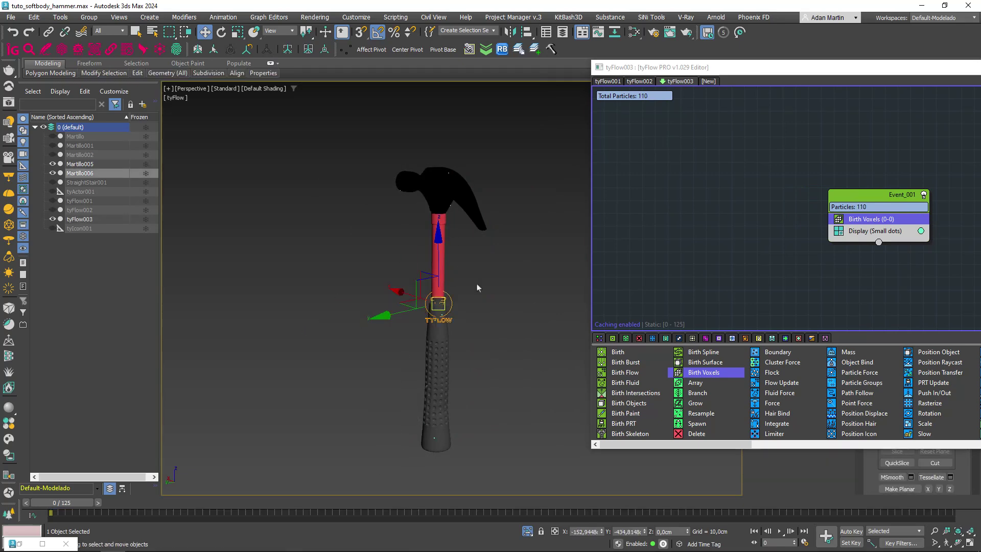
pyautogui.moveTo(822, 71)
pyautogui.mouseDown()
pyautogui.moveTo(544, 63)
pyautogui.moveTo(813, 60)
pyautogui.moveTo(599, 63)
pyautogui.mouseUp()
pyautogui.click(642, 230)
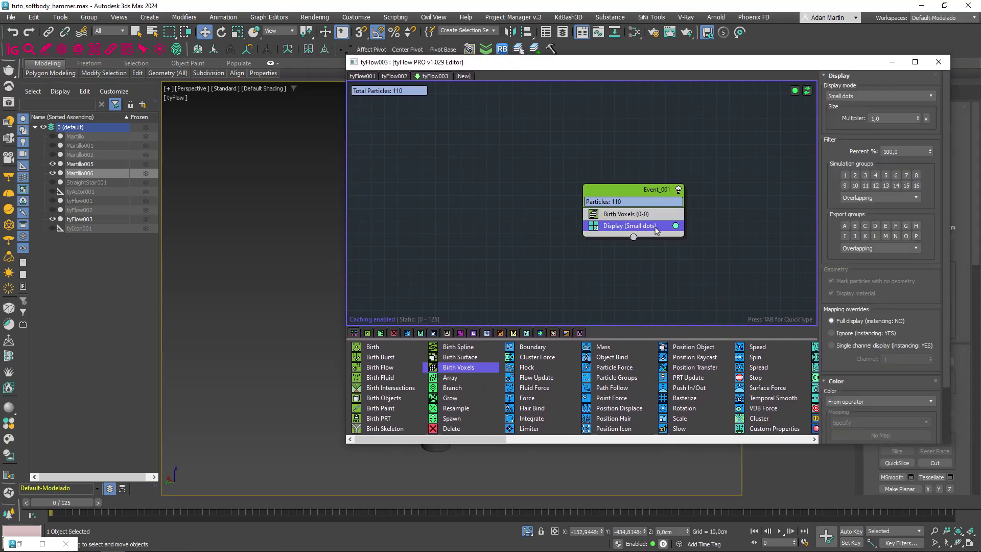
pyautogui.click(876, 96)
pyautogui.click(841, 144)
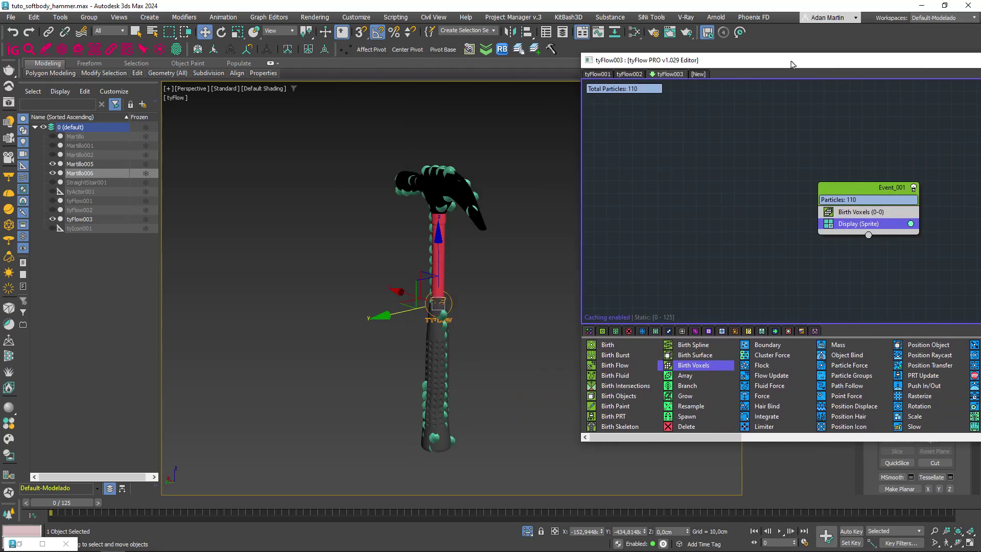
pyautogui.moveTo(532, 63); pyautogui.dragTo(793, 62)
pyautogui.scroll(2, 462, 224)
pyautogui.moveTo(463, 214); pyautogui.dragTo(380, 194, button='middle')
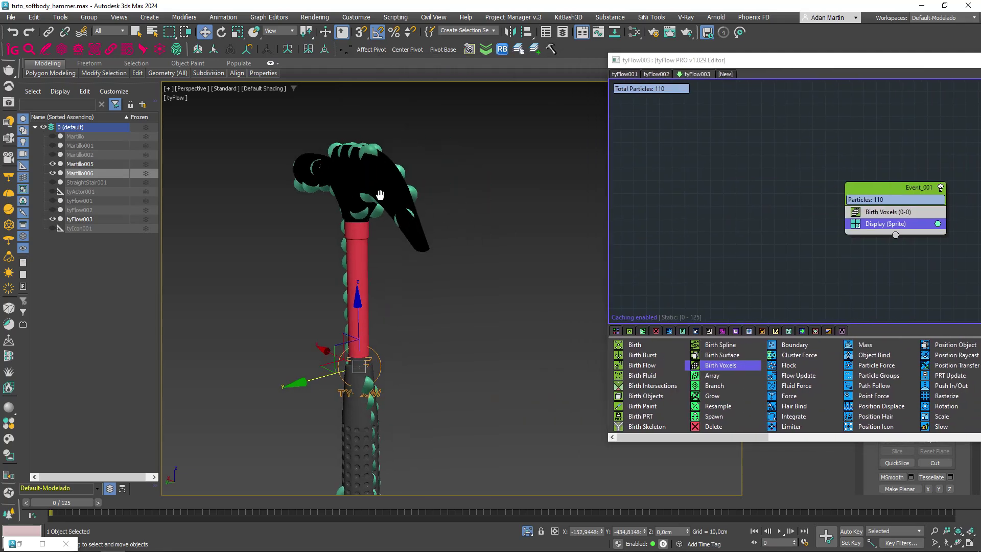
pyautogui.click(879, 213)
# Set the Birth Voxels size to 3 on all axes.
pyautogui.moveTo(929, 65); pyautogui.dragTo(679, 26)
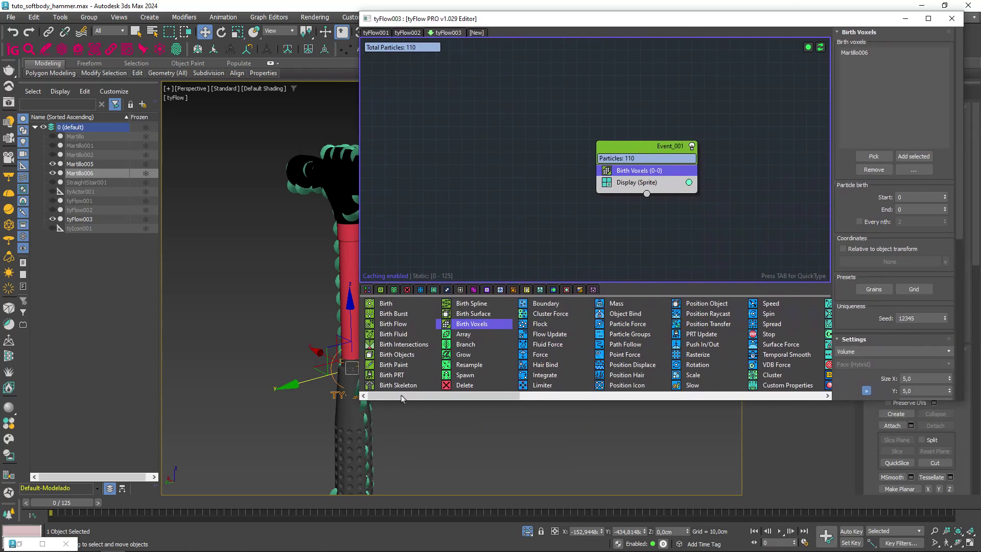
pyautogui.moveTo(359, 401); pyautogui.dragTo(495, 458)
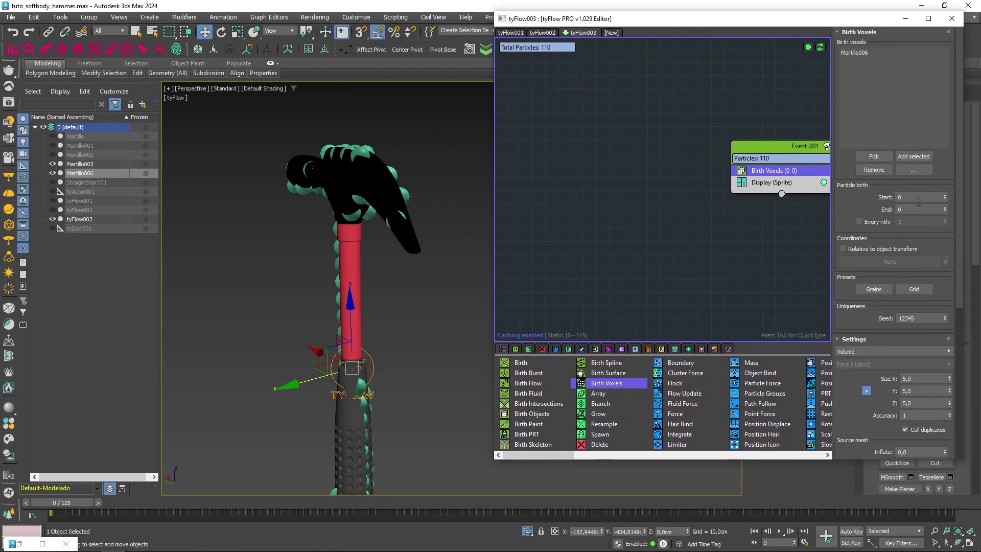
pyautogui.click(948, 376)
pyautogui.moveTo(949, 376); pyautogui.dragTo(949, 400)
pyautogui.write('3')
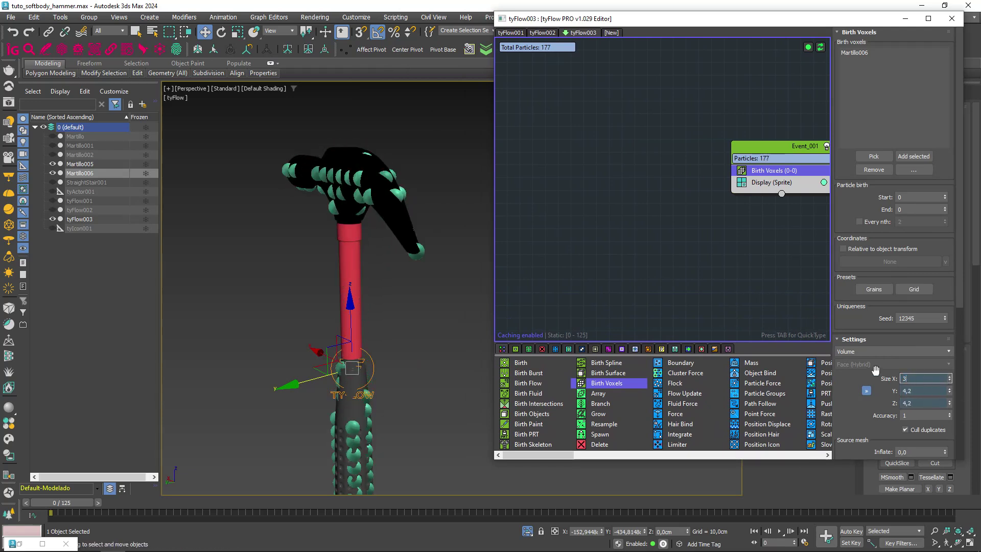
pyautogui.press('Return')
pyautogui.moveTo(393, 313)
pyautogui.keyDown('alt'); pyautogui.mouseDown(button='middle')
pyautogui.moveTo(301, 327)
pyautogui.moveTo(357, 332)
pyautogui.mouseUp(button='middle'); pyautogui.keyUp('alt')
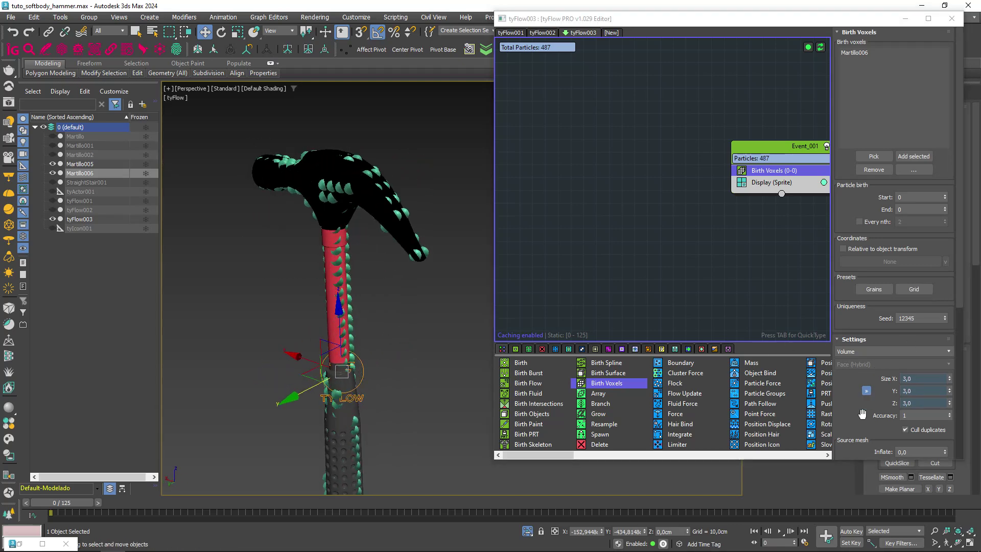
pyautogui.scroll(-1, 866, 403)
pyautogui.moveTo(867, 382); pyautogui.dragTo(869, 255)
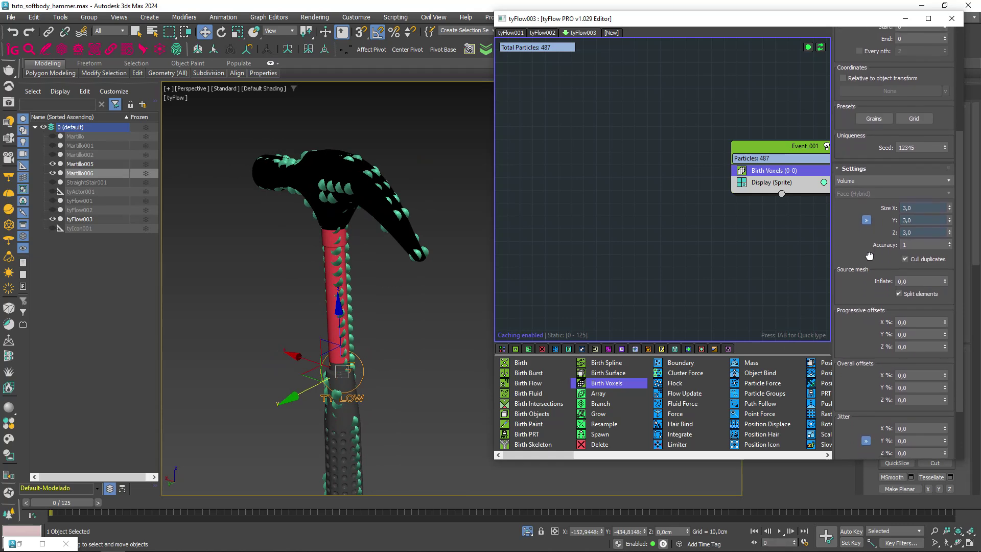
# Set the X and Y progressive offsets to 50%.
pyautogui.click(925, 321)
pyautogui.press('Tab')
pyautogui.write('50')
pyautogui.press('Return')
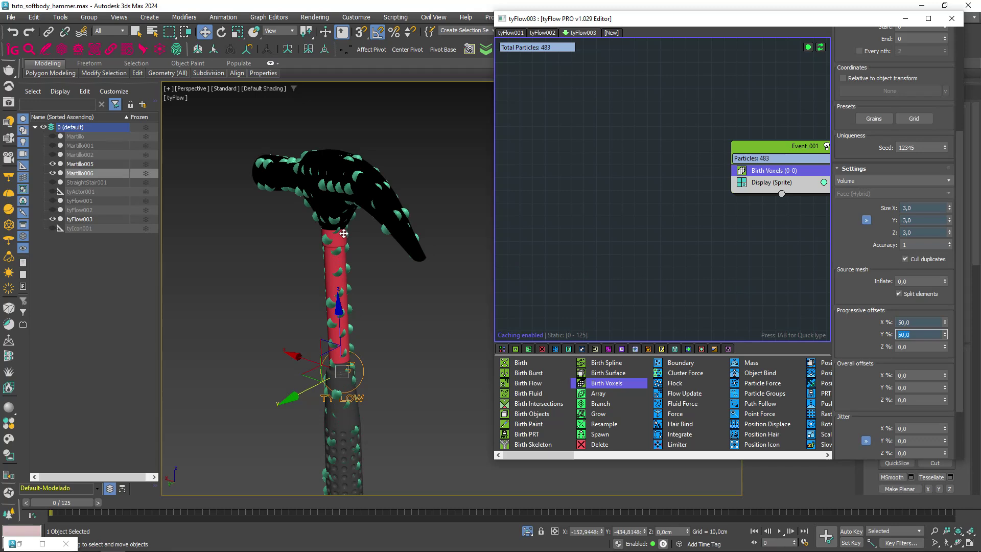
# Test the Grains voxel preset and voxel sizes of 1 and 2.
pyautogui.click(869, 120)
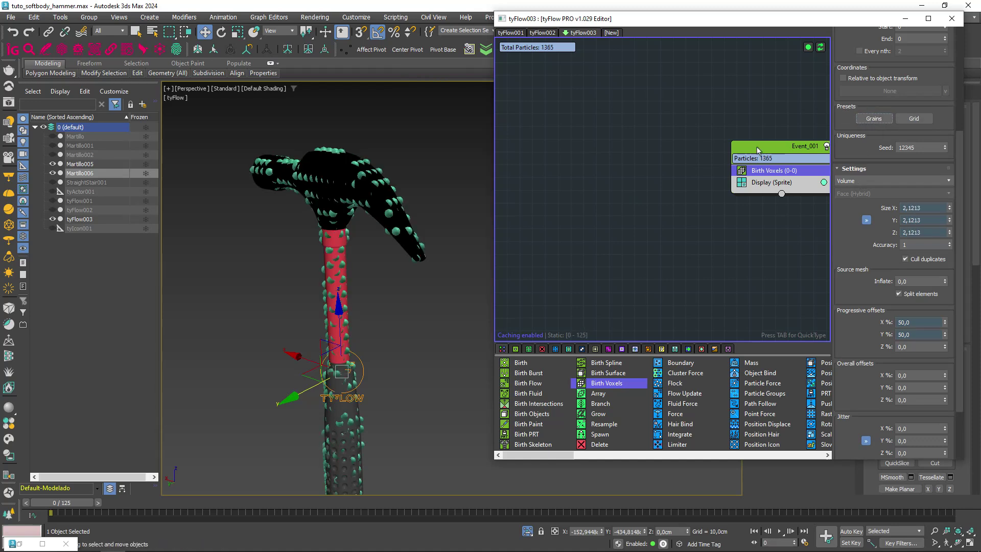
pyautogui.scroll(1, 851, 414)
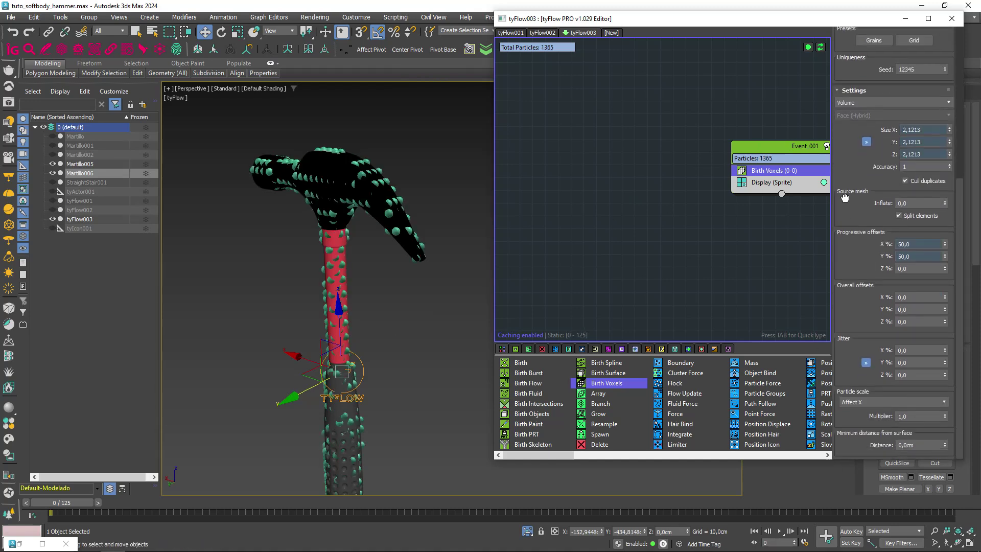
pyautogui.scroll(1, 844, 195)
pyautogui.scroll(2, 844, 195)
pyautogui.keyDown('alt'); pyautogui.moveTo(305, 338); pyautogui.dragTo(402, 310, button='middle'); pyautogui.keyUp('alt')
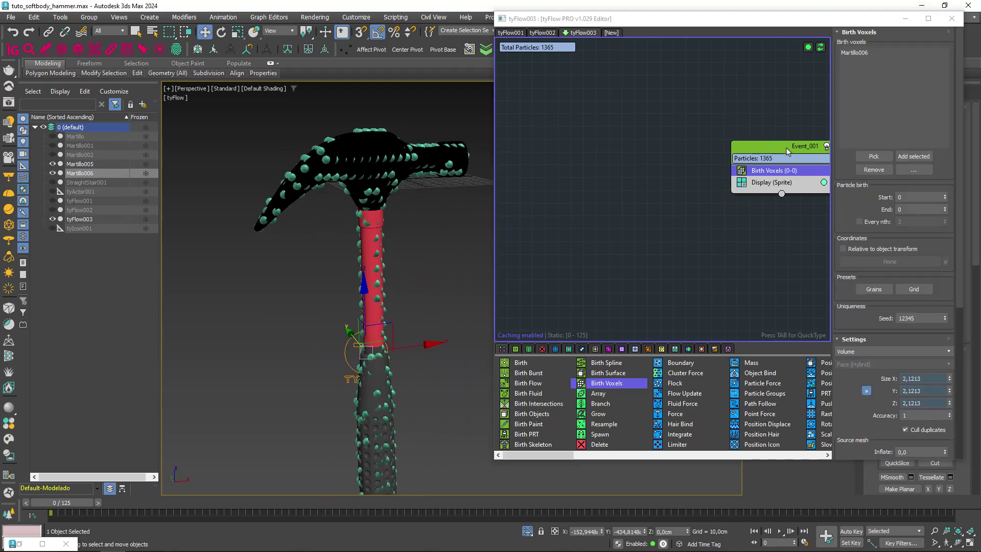
pyautogui.moveTo(787, 150); pyautogui.dragTo(680, 133)
pyautogui.click(922, 378)
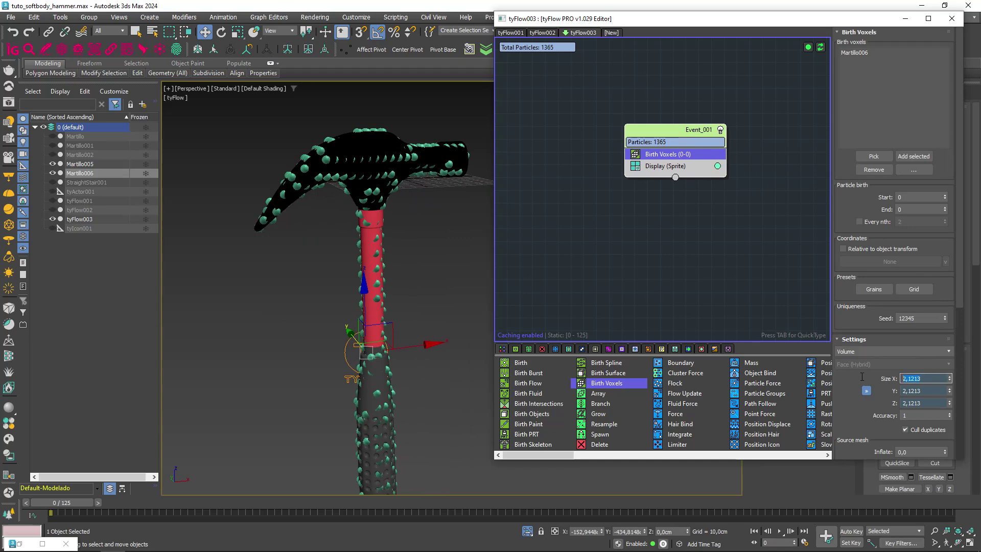
pyautogui.write('1')
pyautogui.press('Return')
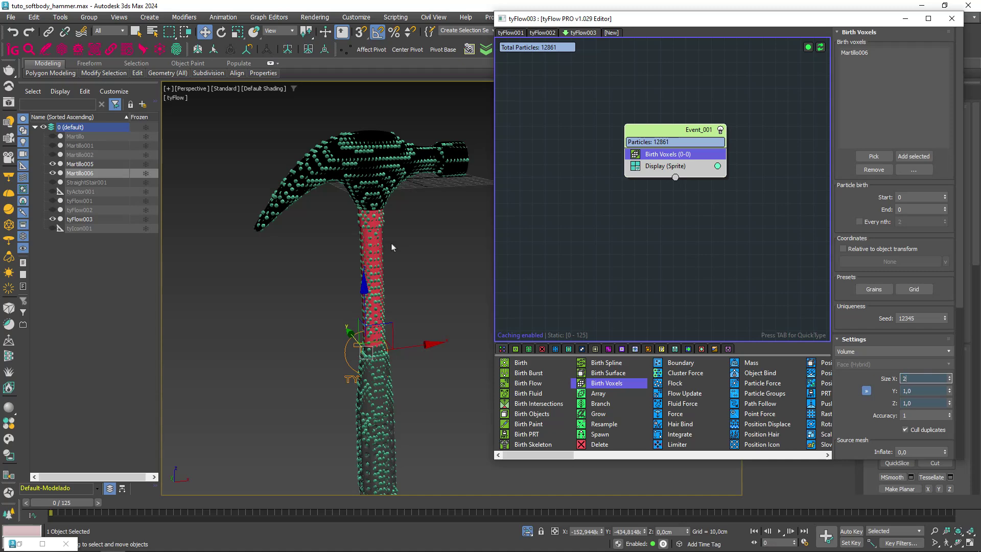
pyautogui.press('Return')
pyautogui.write('3')
pyautogui.press('Return')
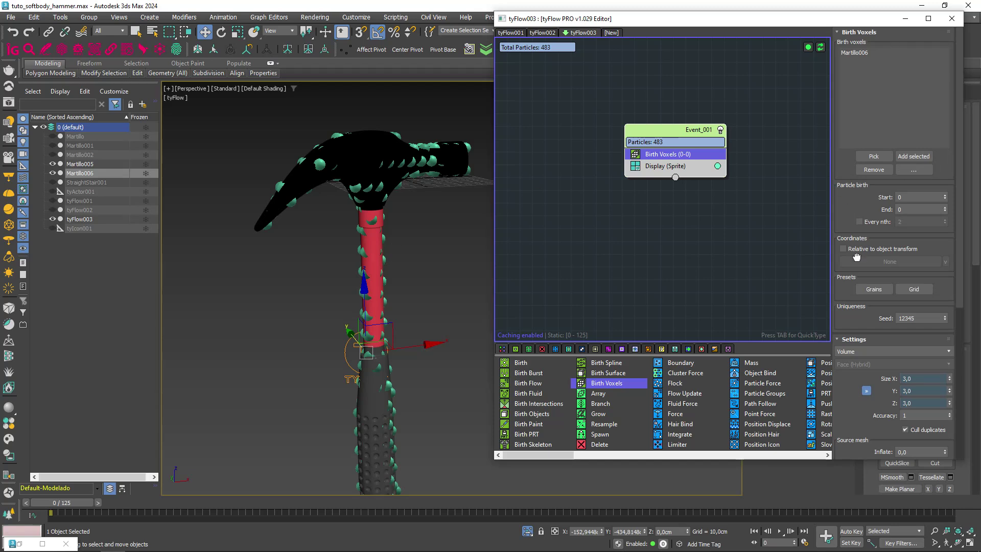
# Close the flow editor and create a tyActor002 helper in the scene.
pyautogui.click(953, 20)
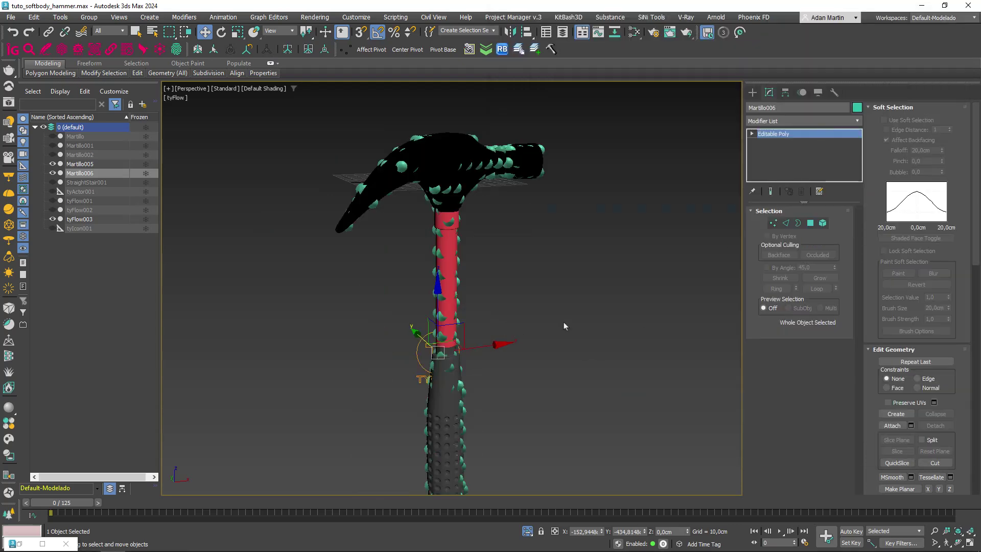
pyautogui.click(752, 92)
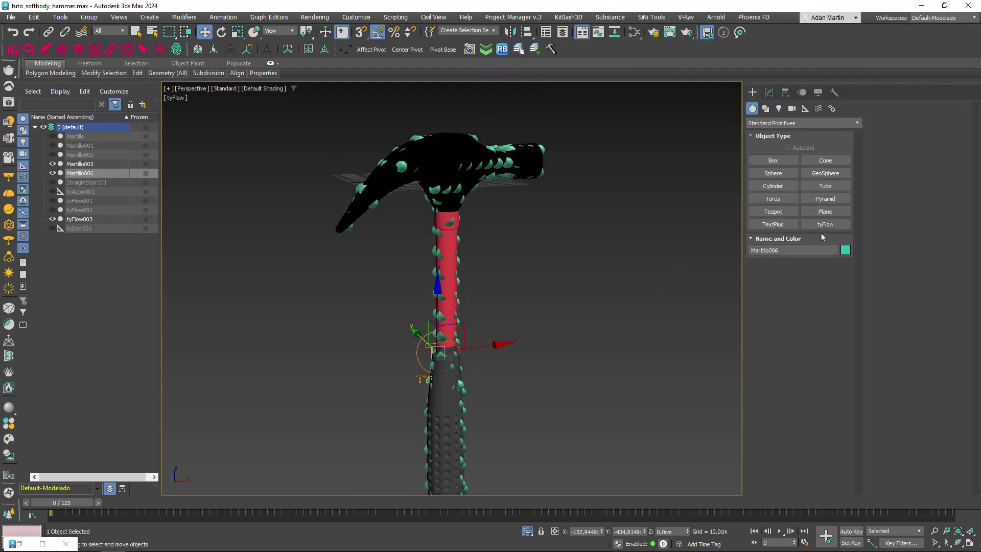
pyautogui.write('x')
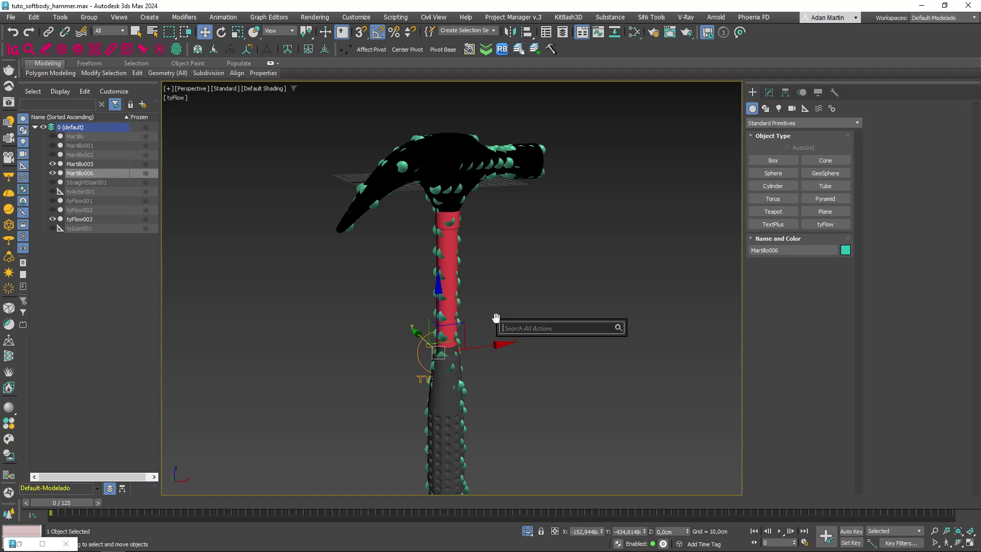
pyautogui.write('tyactor')
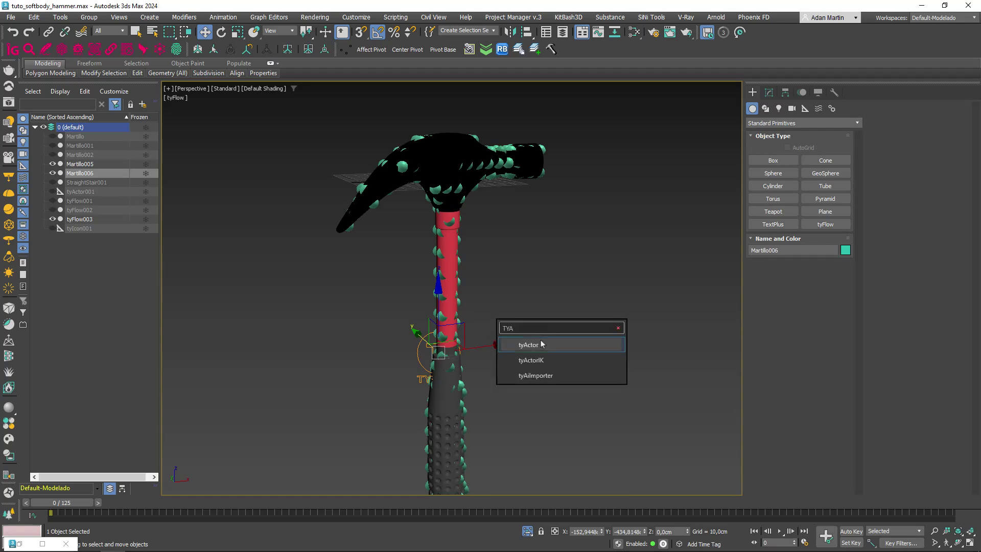
pyautogui.click(541, 339)
pyautogui.click(519, 378)
pyautogui.rightClick(475, 261)
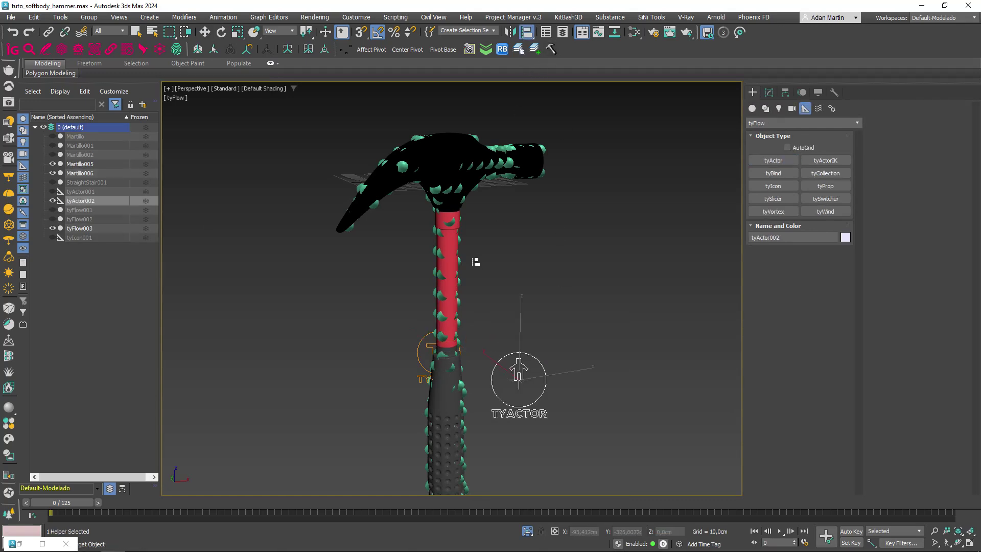
# Align tyActor002 onto the hammer, then reselect Martillo006.
pyautogui.click(449, 281)
pyautogui.click(492, 366)
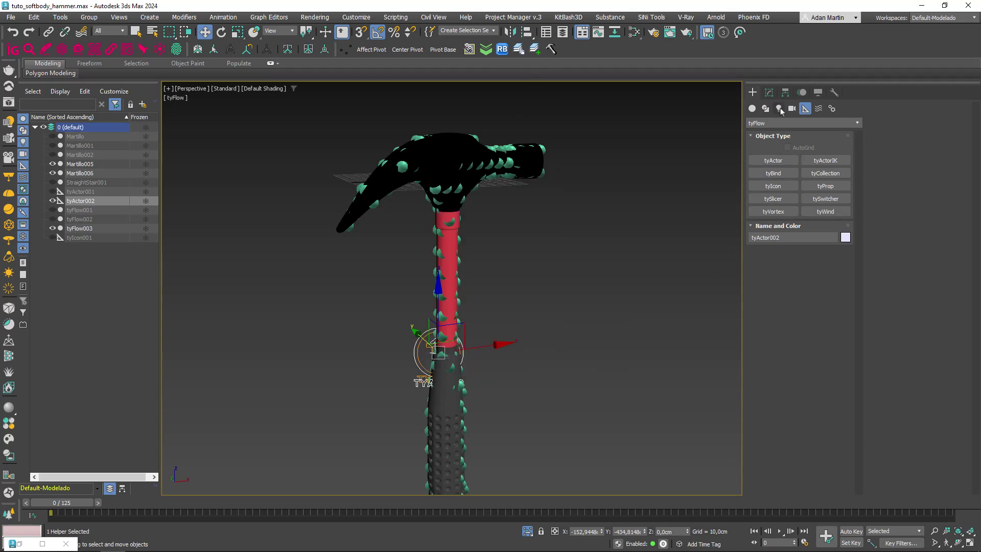
pyautogui.click(769, 93)
pyautogui.click(777, 336)
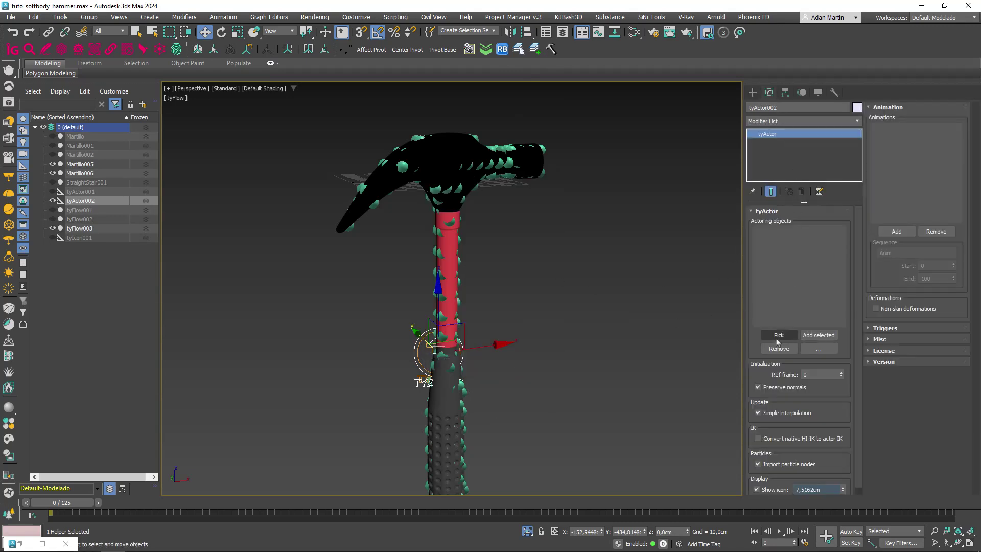
pyautogui.click(451, 283)
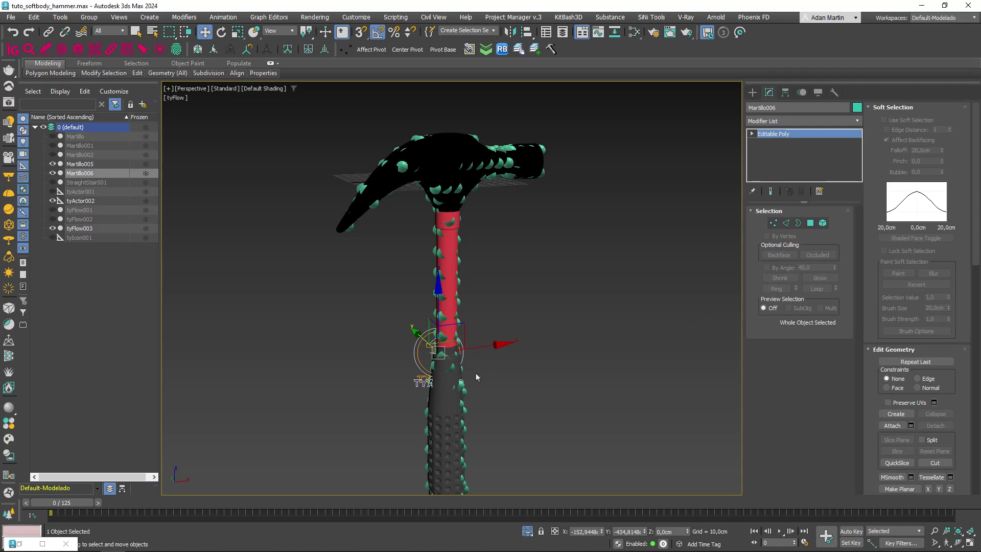
# Hide the leaf-covered hammer Martillo006 to reveal Martillo005.
pyautogui.moveTo(477, 348); pyautogui.dragTo(597, 335)
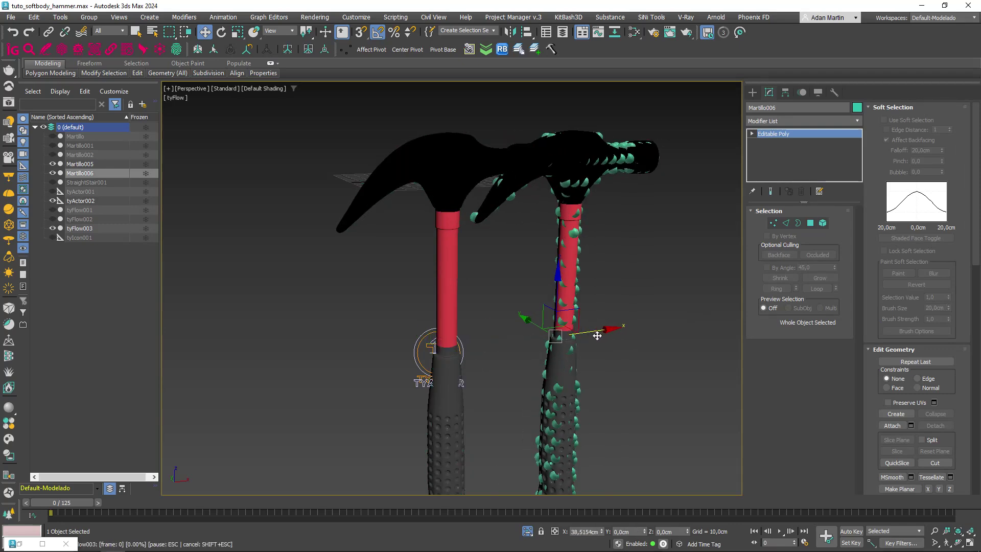
pyautogui.hotkey('ctrl', 'z')
pyautogui.rightClick(466, 299)
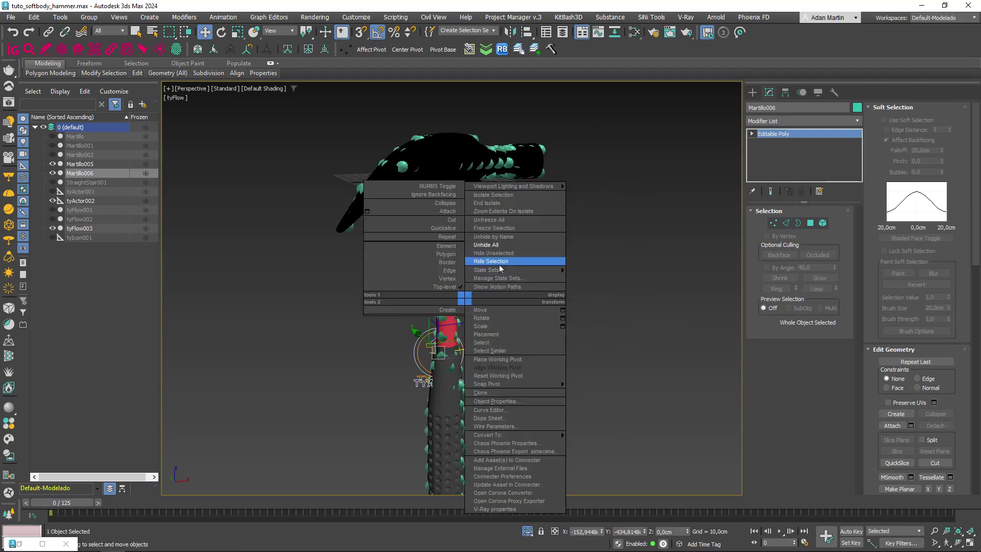
pyautogui.click(498, 263)
# Add a tyParticleSkin modifier to Martillo005 driven by tyFlow003 particles.
pyautogui.click(445, 329)
pyautogui.moveTo(483, 347); pyautogui.dragTo(590, 329)
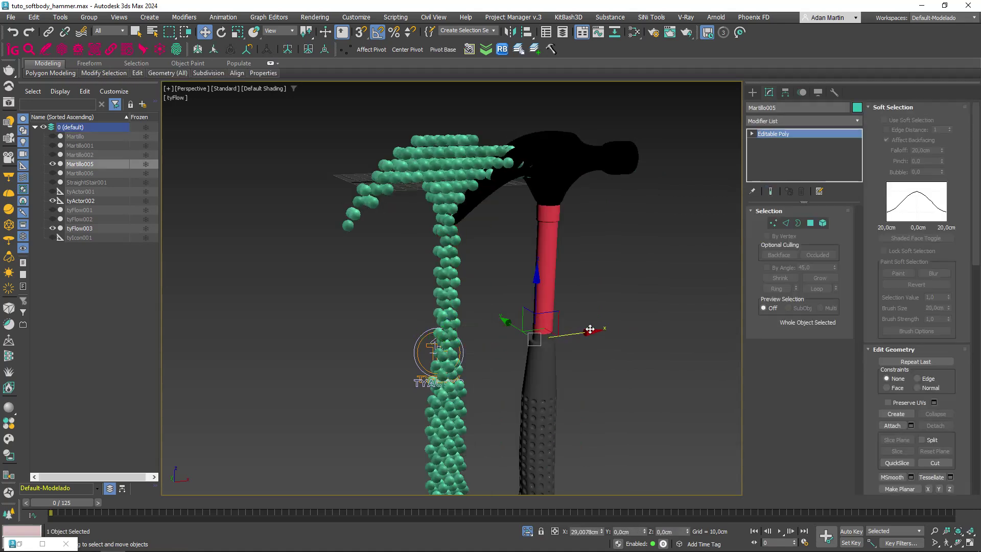
pyautogui.hotkey('ctrl', 'z')
pyautogui.click(798, 122)
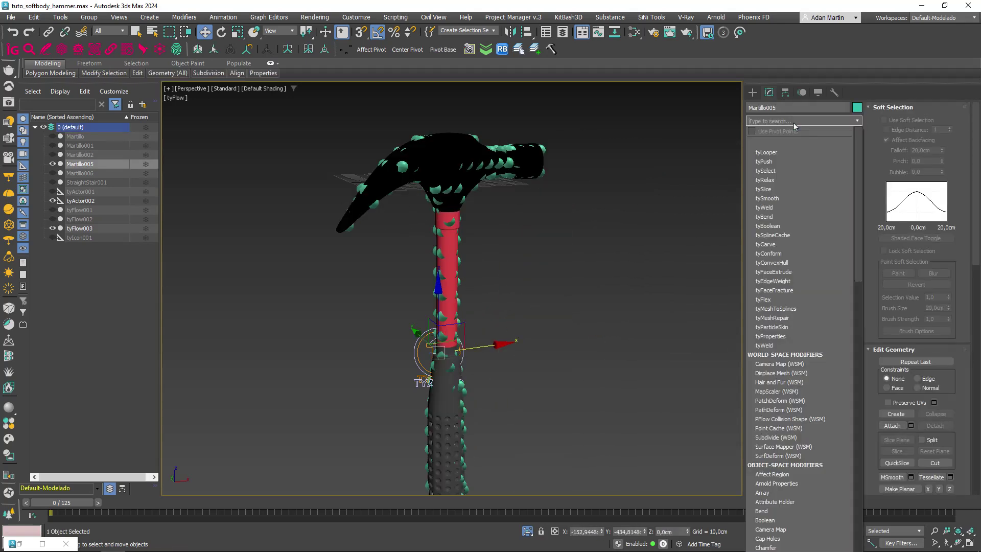
pyautogui.write('TYPAR')
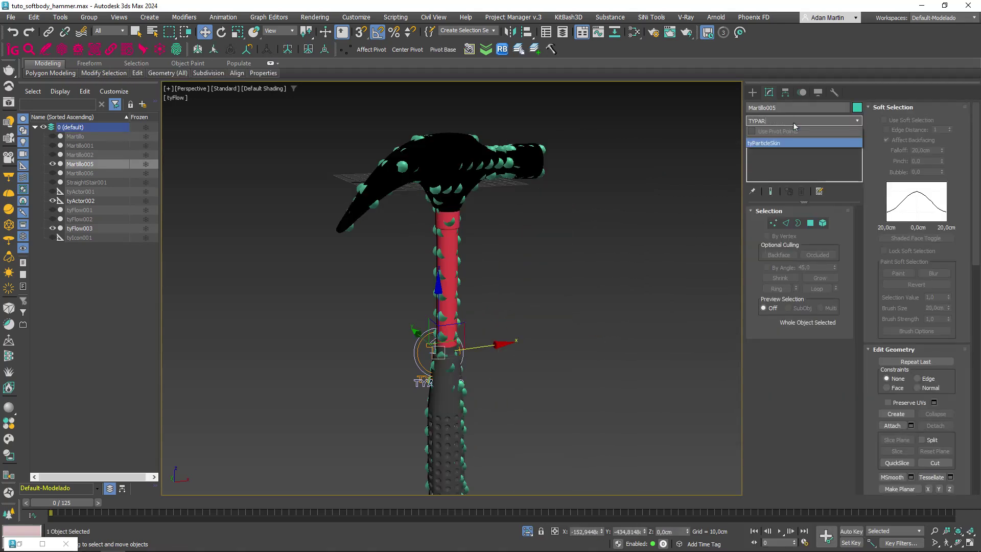
pyautogui.press('Return')
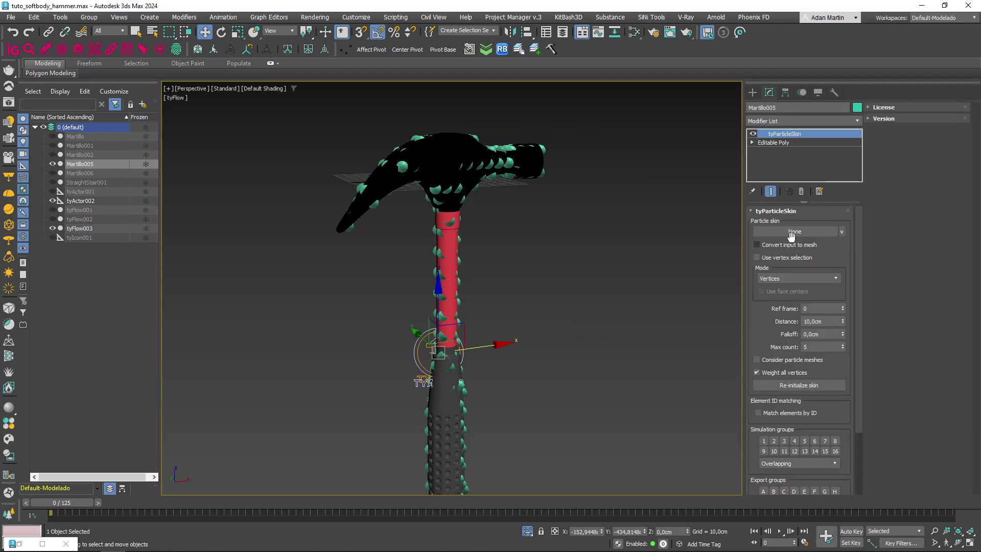
pyautogui.click(792, 236)
pyautogui.click(418, 349)
# Add Martillo005 as a rig object of tyActor002.
pyautogui.click(416, 361)
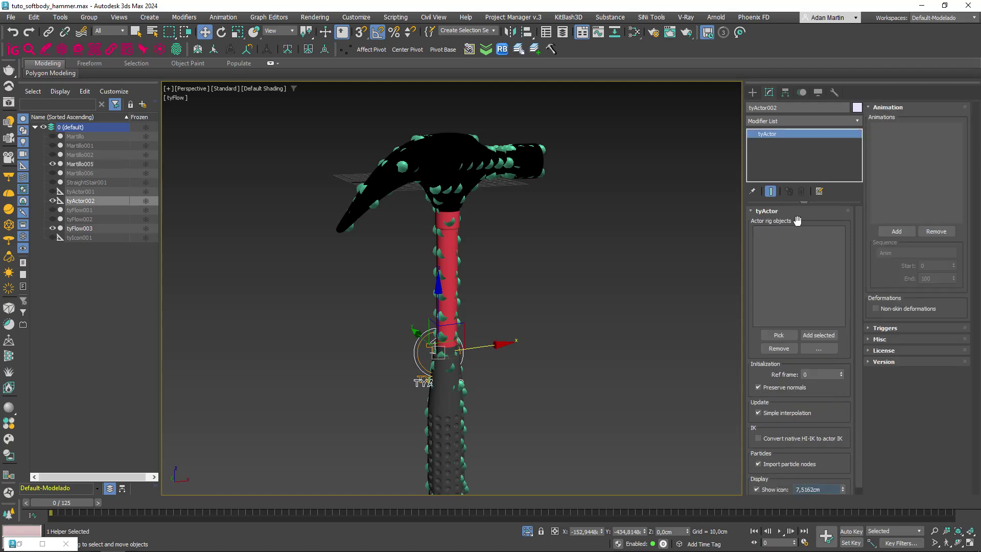
pyautogui.click(777, 335)
pyautogui.click(446, 289)
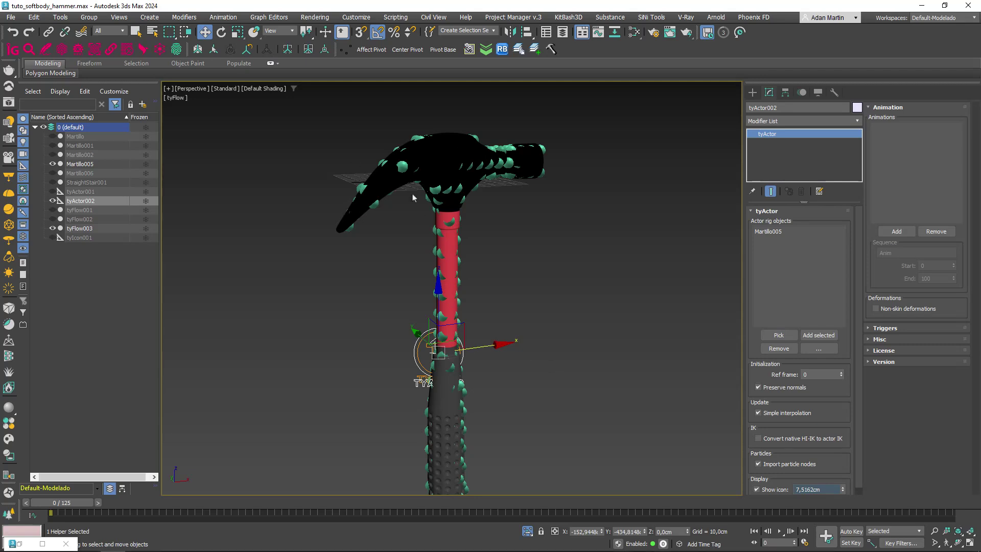
# Briefly isolate the tyActor helper, then restore the full scene view.
pyautogui.scroll(-5, 484, 363)
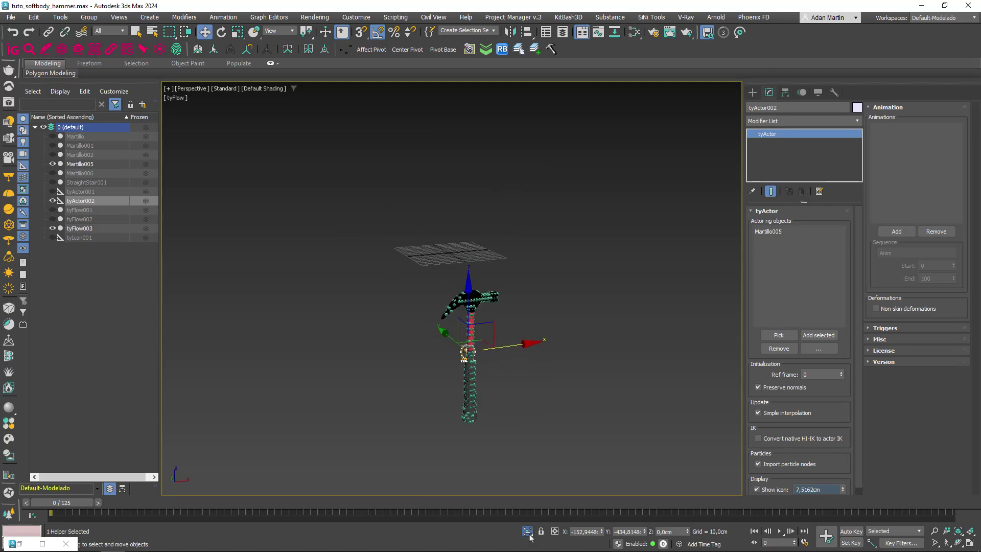
pyautogui.hotkey('alt', 'q')
pyautogui.hotkey('alt', 'q')
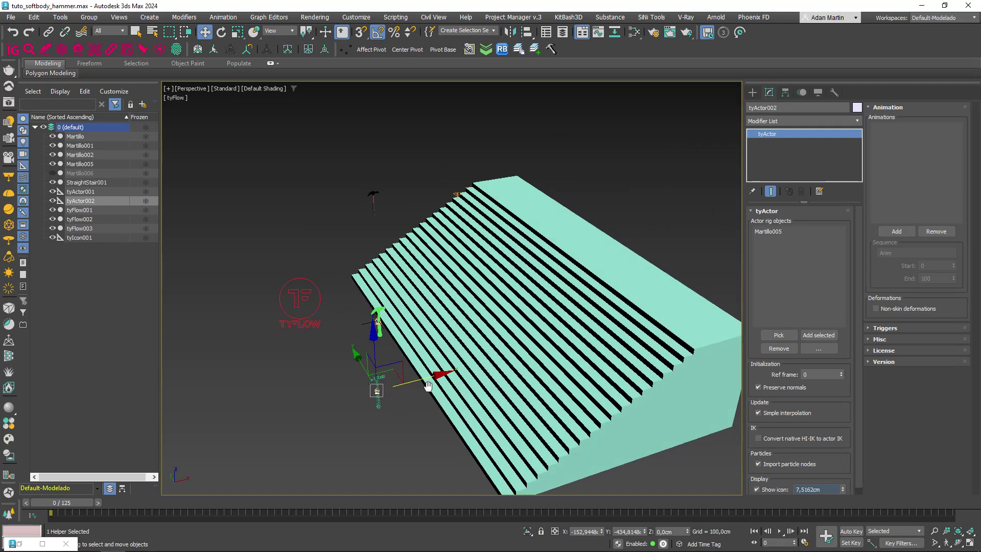
pyautogui.moveTo(530, 454)
pyautogui.keyDown('alt'); pyautogui.mouseDown(button='middle')
pyautogui.moveTo(452, 367)
pyautogui.moveTo(503, 378)
pyautogui.mouseUp(button='middle'); pyautogui.keyUp('alt')
pyautogui.click(592, 266)
pyautogui.hotkey('alt', 'q')
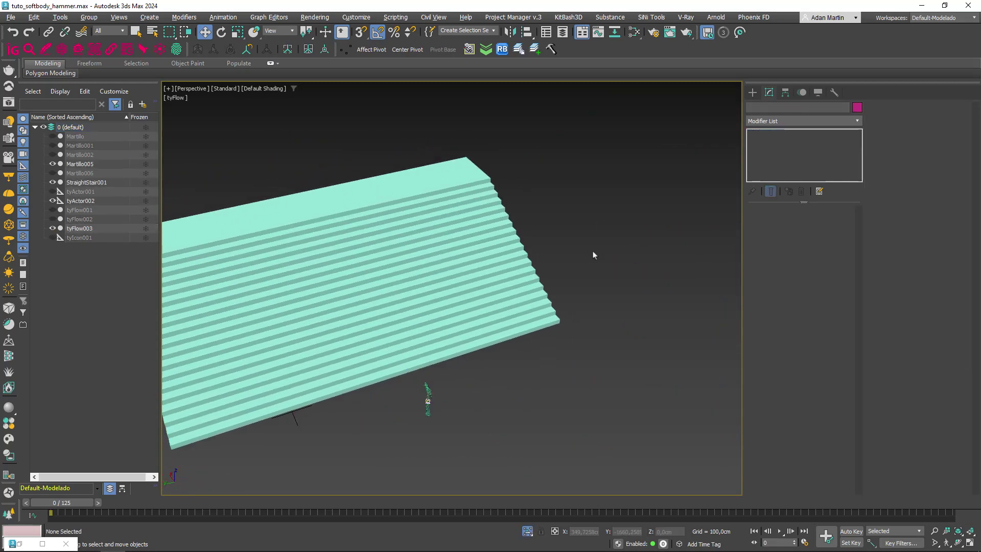
# Start drawing a tyWind helper and cancel it.
pyautogui.click(752, 92)
pyautogui.click(826, 211)
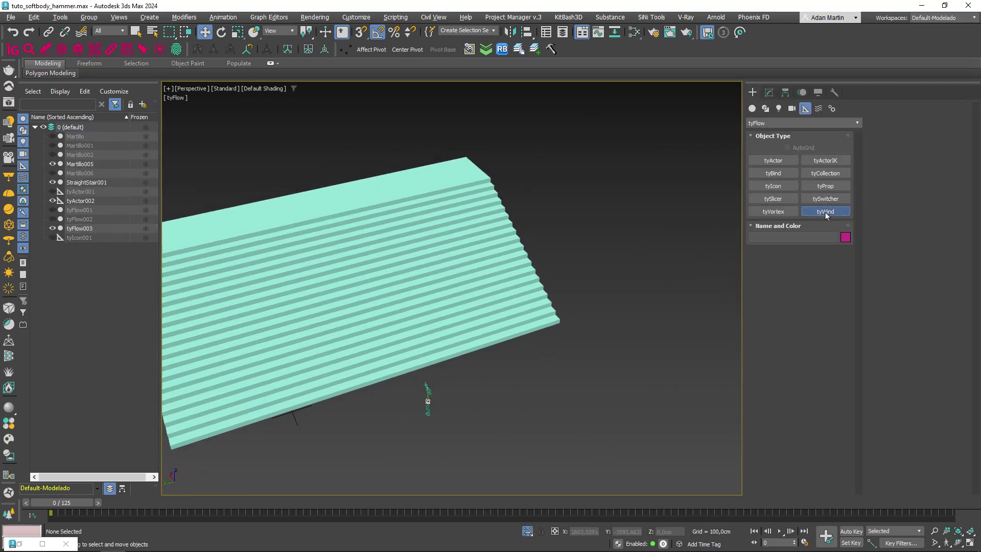
pyautogui.moveTo(516, 373)
pyautogui.mouseDown()
pyautogui.moveTo(551, 385)
pyautogui.moveTo(632, 346)
pyautogui.mouseUp()
pyautogui.rightClick(633, 346)
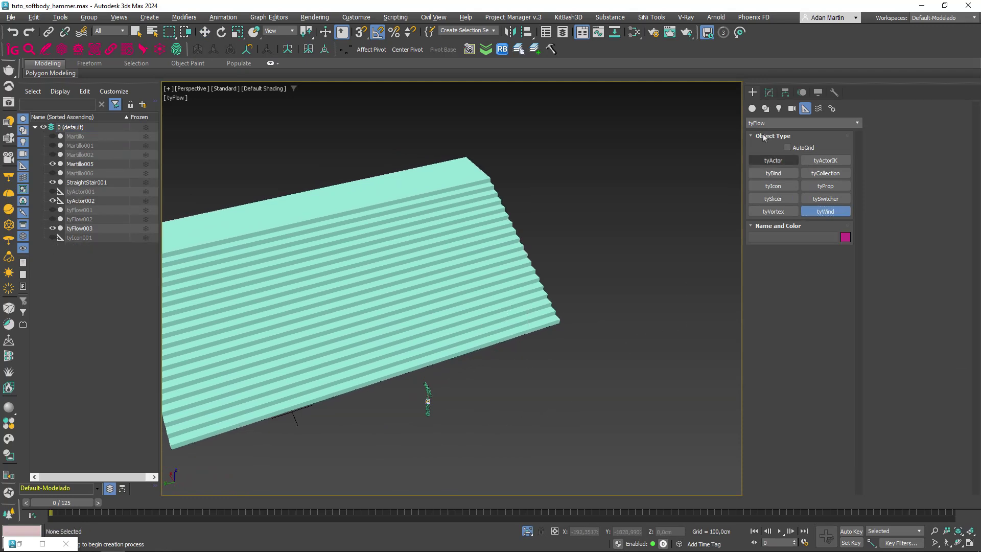
# Create tyFlow004 near the stairs and open its flow editor.
pyautogui.click(753, 109)
pyautogui.click(825, 224)
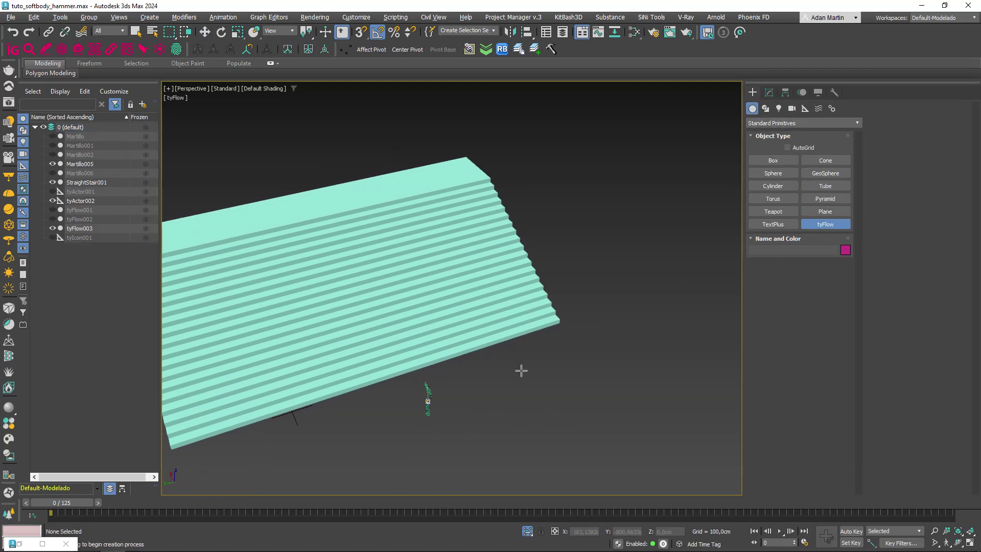
pyautogui.click(544, 361)
pyautogui.rightClick(731, 242)
pyautogui.click(769, 91)
pyautogui.click(797, 234)
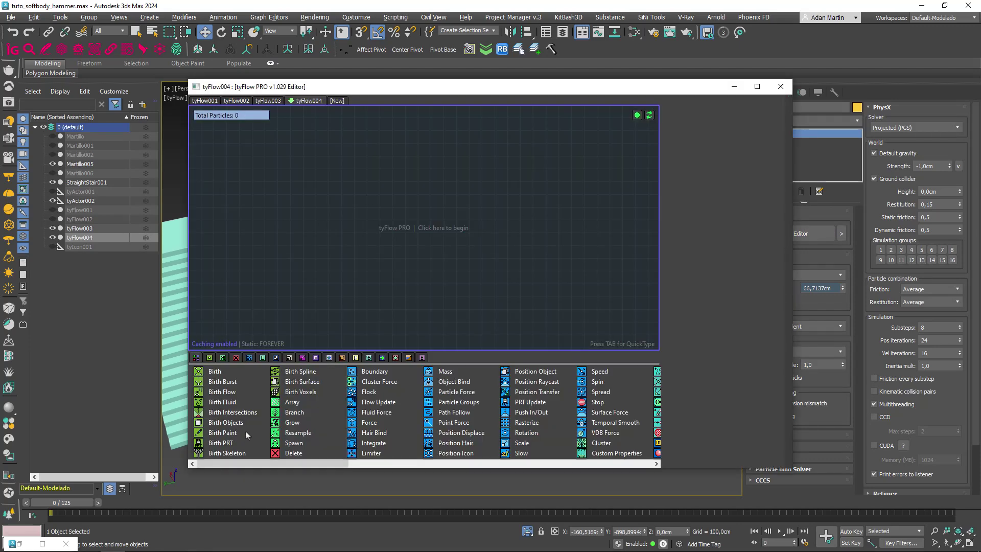
# Add a Simple Icon Flow preset, removing its Speed, Shape and Mesh operators.
pyautogui.rightClick(347, 240)
pyautogui.moveTo(398, 271)
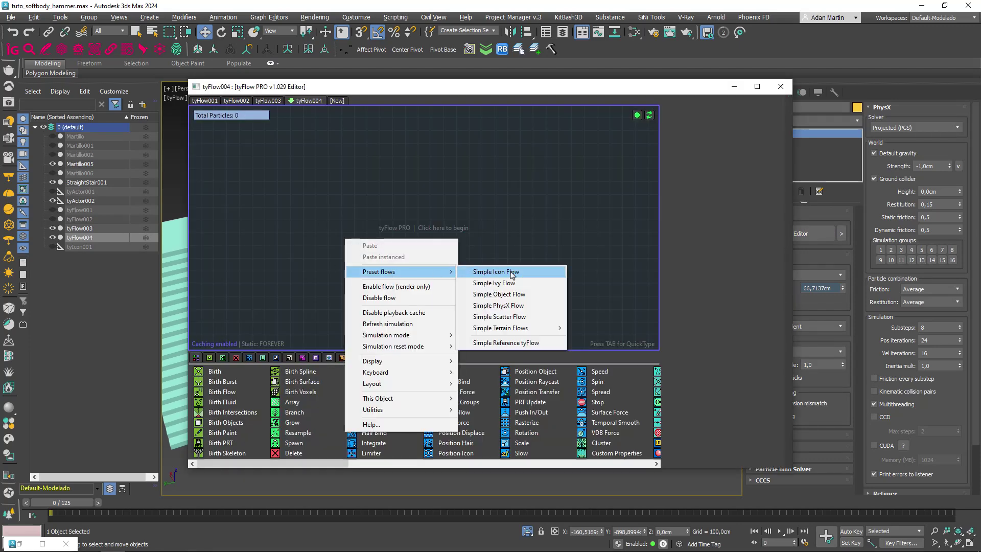
pyautogui.click(514, 275)
pyautogui.click(373, 281)
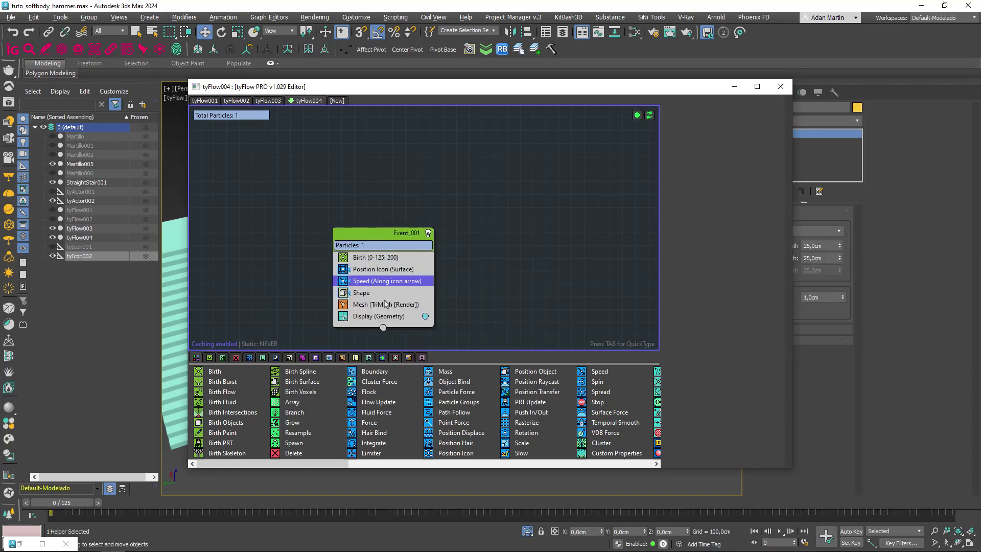
pyautogui.press('Delete')
pyautogui.press('Delete')
pyautogui.press('Delete')
pyautogui.click(377, 258)
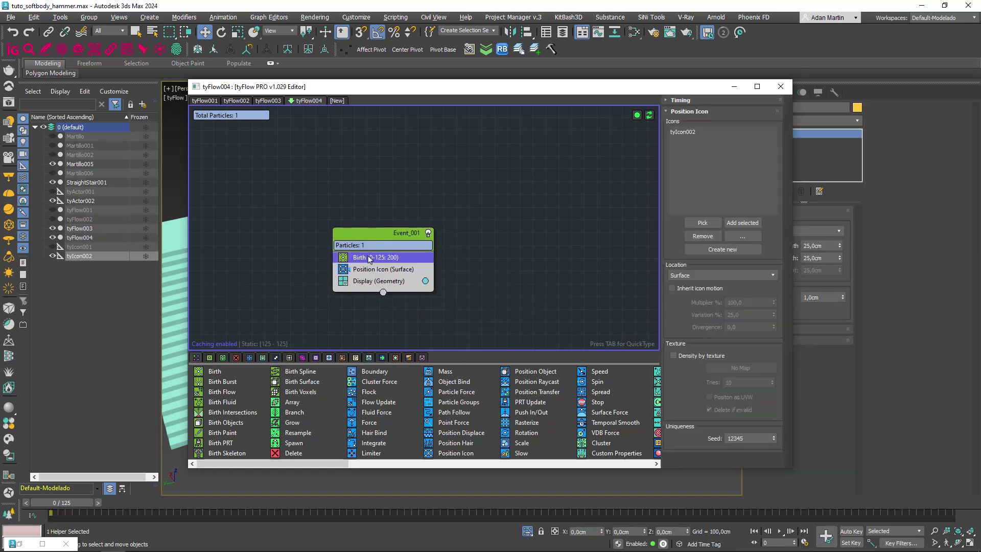
# Move tyIcon002 onto the stairs and raise it slightly above them.
pyautogui.moveTo(409, 87); pyautogui.dragTo(509, 373)
pyautogui.keyDown('alt'); pyautogui.moveTo(500, 277); pyautogui.dragTo(379, 328, button='middle'); pyautogui.keyUp('alt')
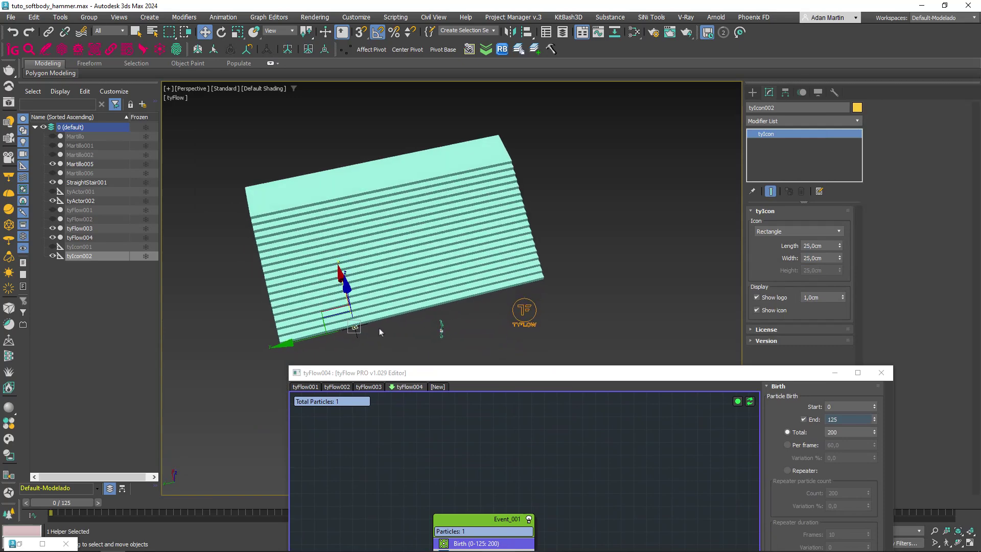
pyautogui.moveTo(406, 293)
pyautogui.mouseDown()
pyautogui.moveTo(498, 263)
pyautogui.moveTo(474, 268)
pyautogui.moveTo(450, 136)
pyautogui.mouseUp()
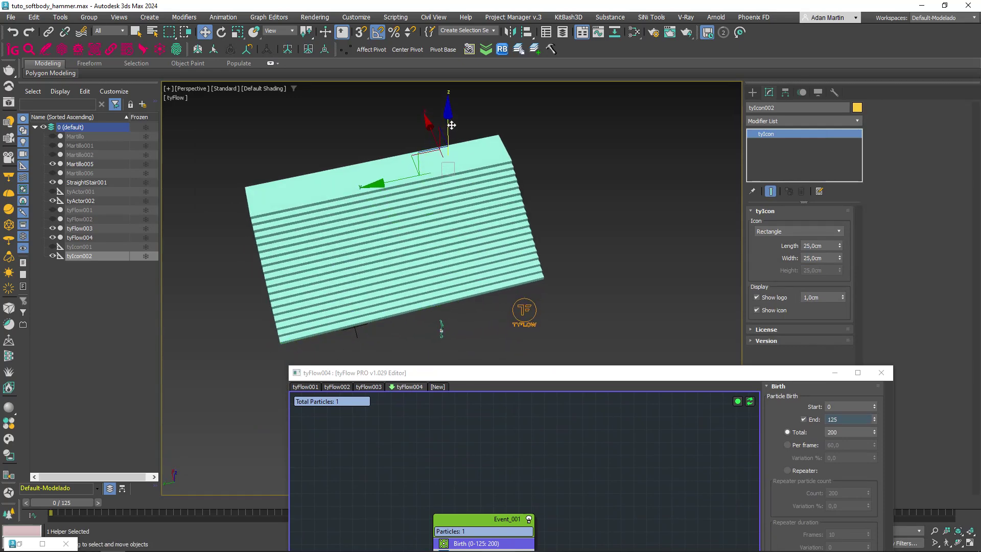
pyautogui.keyDown('alt'); pyautogui.moveTo(450, 137); pyautogui.dragTo(440, 203, button='middle'); pyautogui.keyUp('alt')
pyautogui.moveTo(440, 202); pyautogui.dragTo(439, 174)
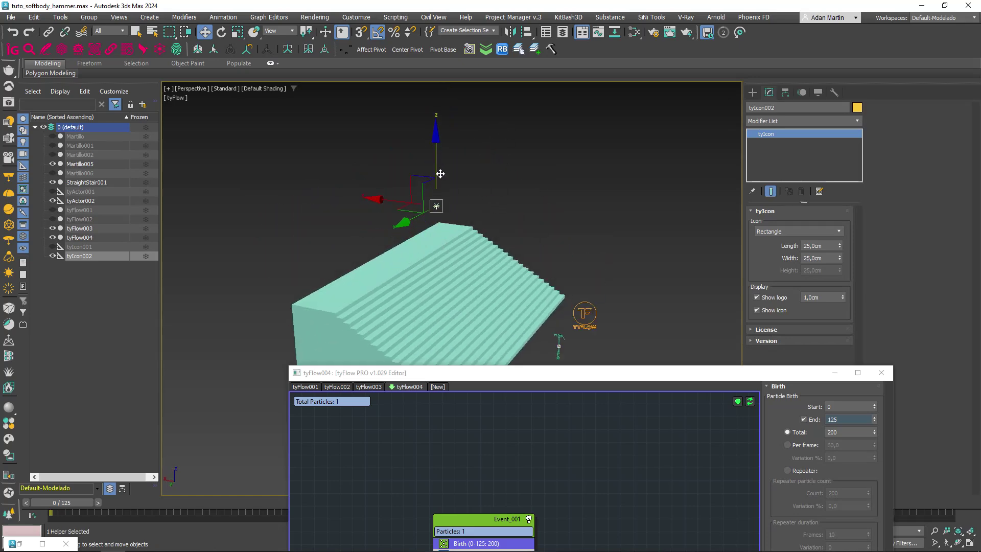
pyautogui.moveTo(438, 174)
pyautogui.keyDown('alt'); pyautogui.mouseDown(button='middle')
pyautogui.moveTo(400, 223)
pyautogui.moveTo(549, 344)
pyautogui.mouseUp(button='middle'); pyautogui.keyUp('alt')
pyautogui.moveTo(570, 377); pyautogui.dragTo(523, 149)
# Insert an Actor operator after Birth in Event_001 via QuickType 'actor'.
pyautogui.press('Tab')
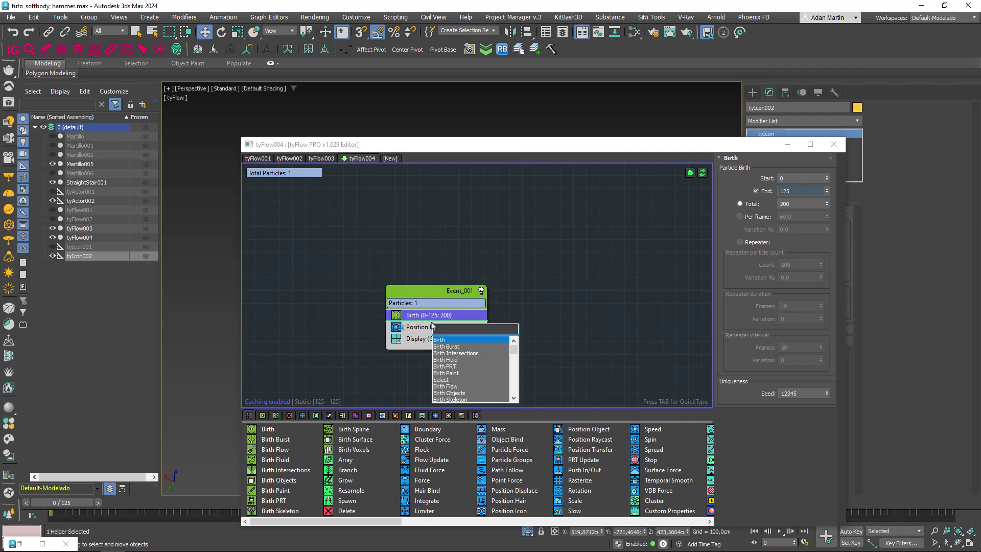
pyautogui.write('actor')
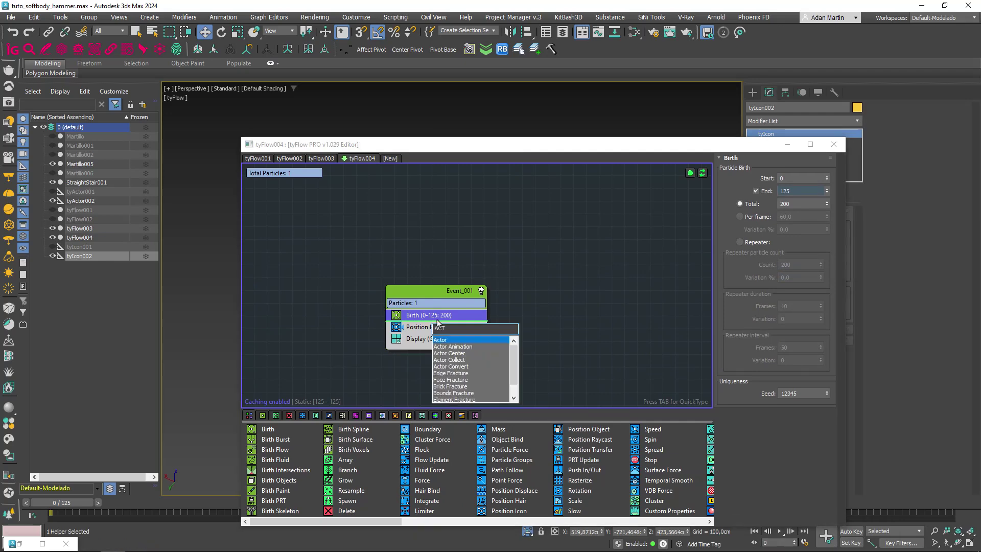
pyautogui.press('Return')
pyautogui.moveTo(564, 148); pyautogui.dragTo(901, 107)
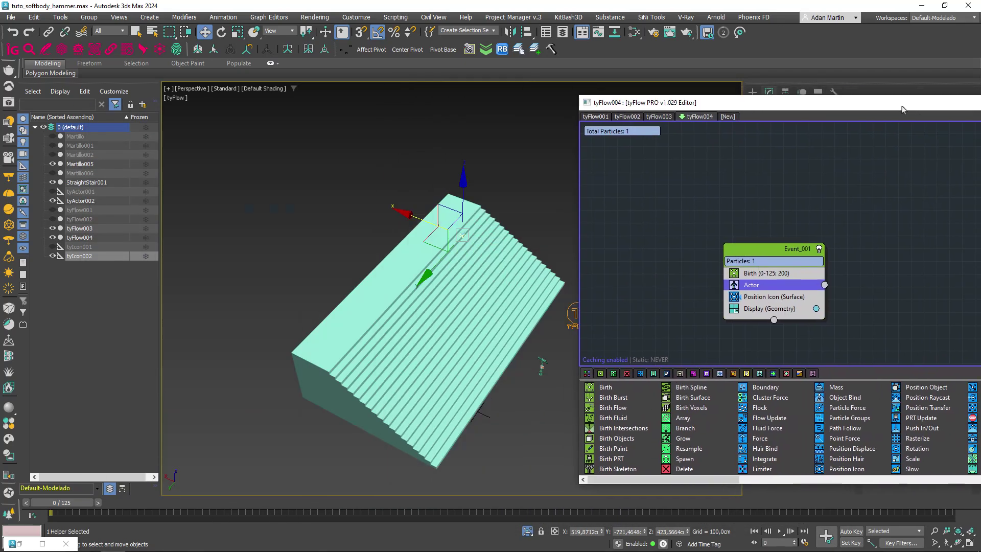
pyautogui.moveTo(424, 357)
pyautogui.mouseDown(button='middle')
pyautogui.moveTo(429, 365)
pyautogui.moveTo(521, 324)
pyautogui.mouseUp(button='middle')
pyautogui.moveTo(278, 346)
pyautogui.mouseDown(button='middle')
pyautogui.moveTo(396, 328)
pyautogui.moveTo(339, 307)
pyautogui.mouseUp(button='middle')
pyautogui.press('z')
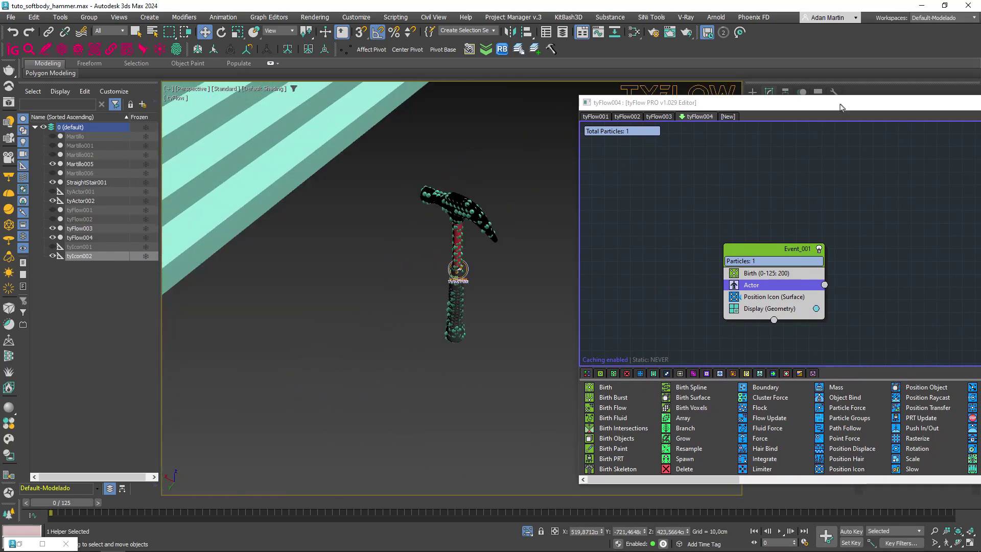
pyautogui.moveTo(833, 103)
pyautogui.mouseDown()
pyautogui.moveTo(630, 15)
pyautogui.moveTo(635, 11)
pyautogui.mouseUp()
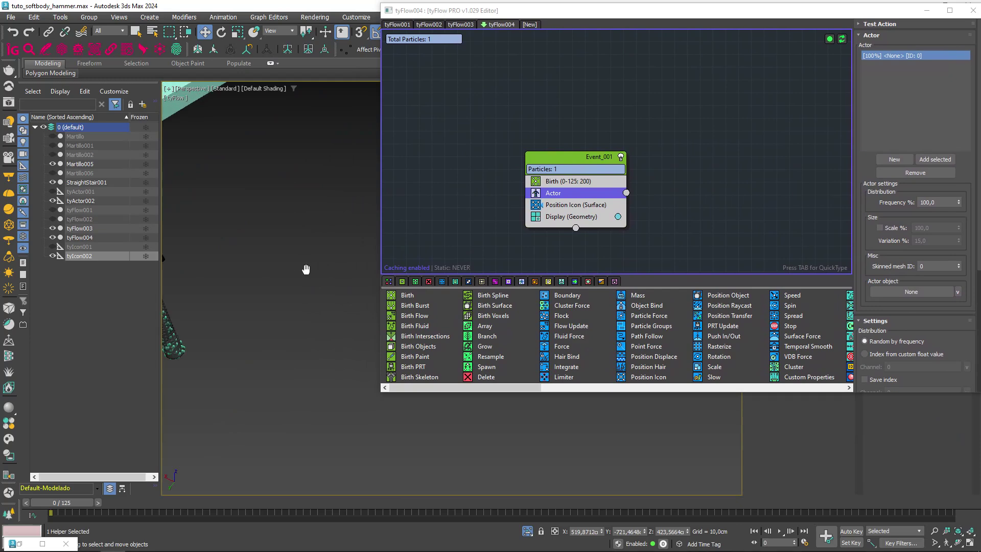
pyautogui.moveTo(304, 267); pyautogui.dragTo(470, 256, button='middle')
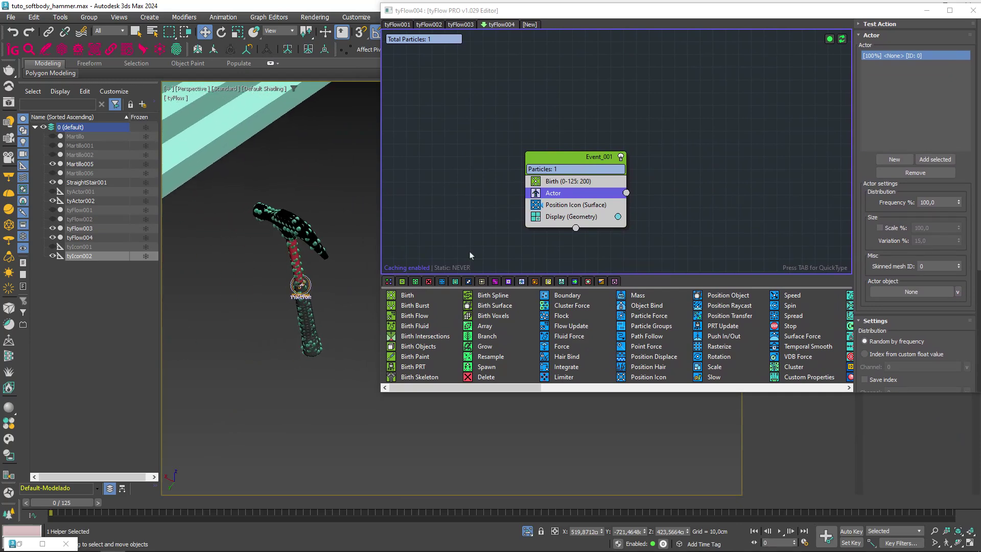
# Pick tyActor002 as the Actor operator's actor object.
pyautogui.click(901, 293)
pyautogui.click(354, 327)
pyautogui.moveTo(354, 327); pyautogui.dragTo(319, 214, button='middle')
pyautogui.scroll(5, 319, 215)
pyautogui.scroll(3, 319, 215)
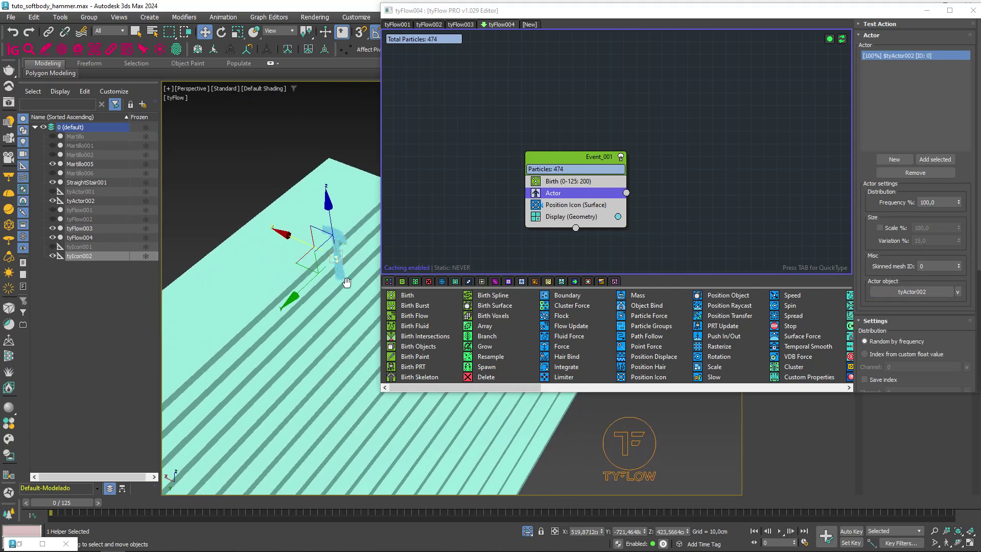
pyautogui.scroll(2, 318, 215)
pyautogui.keyDown('alt'); pyautogui.moveTo(307, 270); pyautogui.dragTo(298, 280, button='middle'); pyautogui.keyUp('alt')
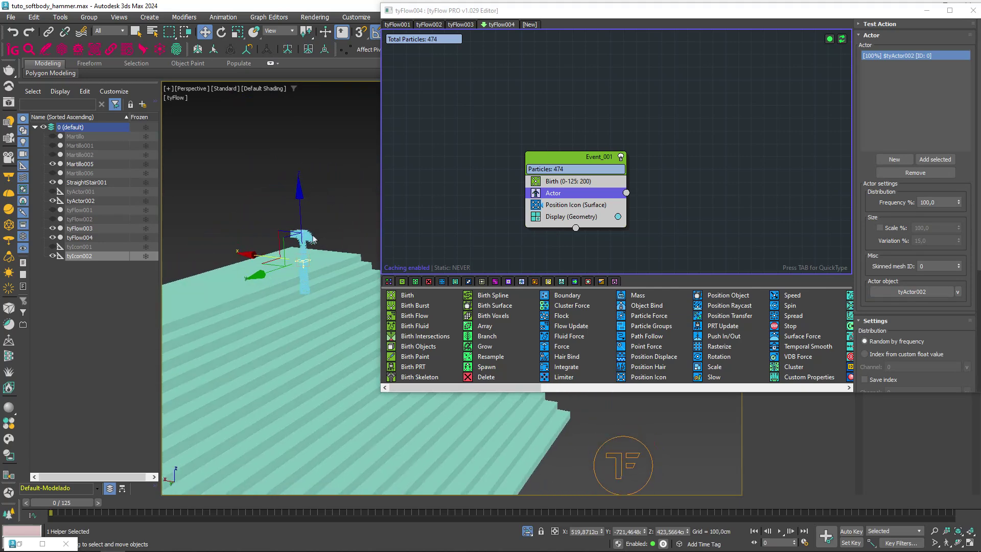
pyautogui.press('Tab')
pyautogui.write('ROTA')
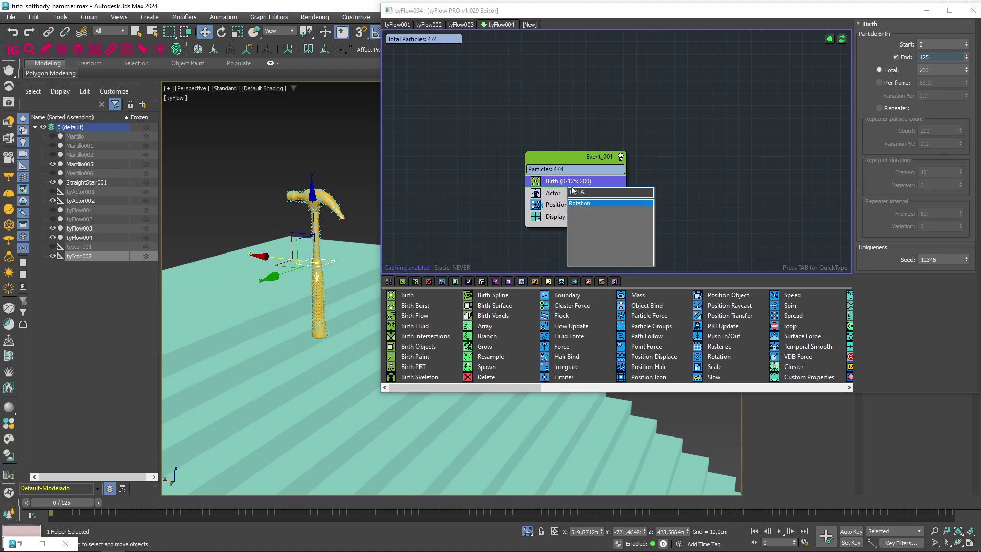
# Add a Random 3D Rotation operator and change its seed.
pyautogui.press('Escape')
pyautogui.moveTo(573, 190); pyautogui.dragTo(574, 191)
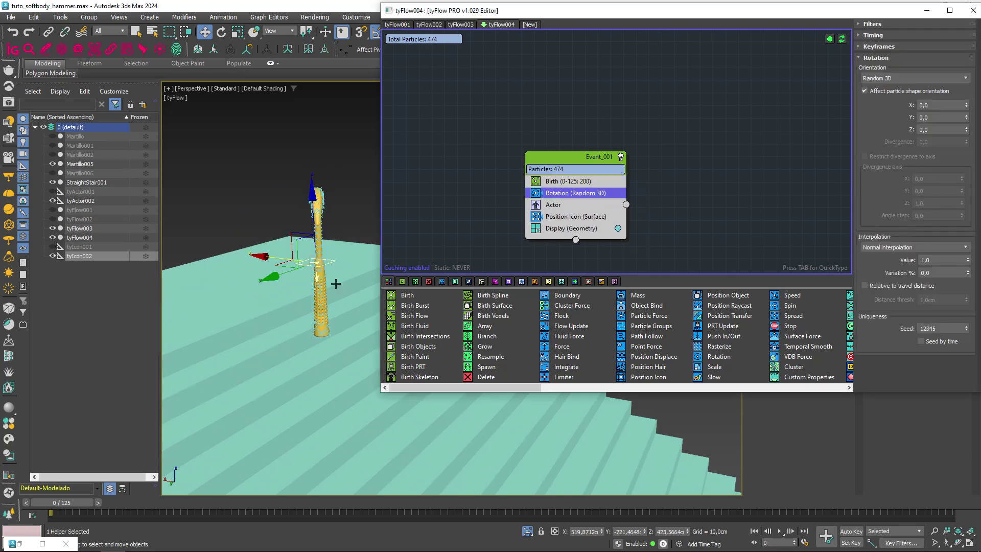
pyautogui.keyDown('alt'); pyautogui.moveTo(294, 269); pyautogui.dragTo(287, 265, button='middle'); pyautogui.keyUp('alt')
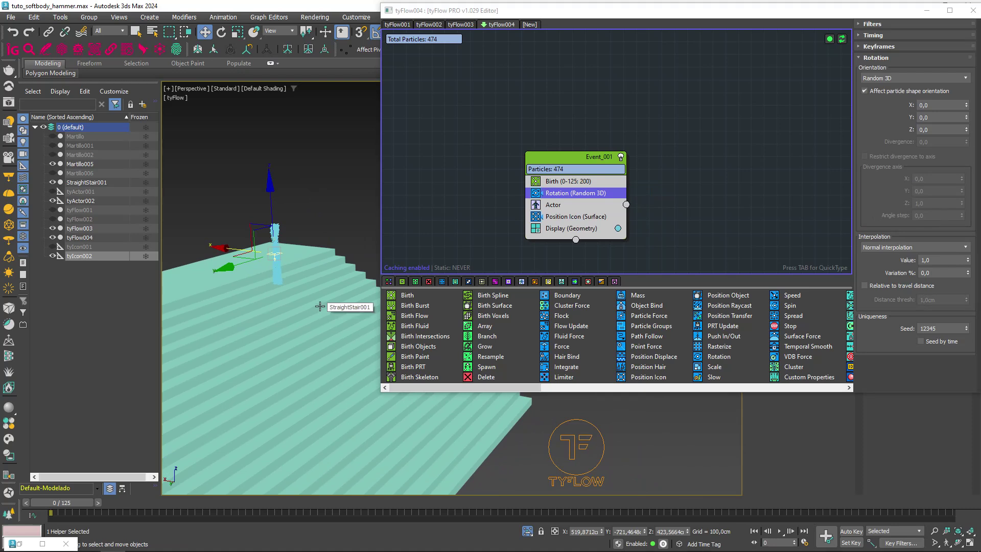
pyautogui.scroll(5, 279, 272)
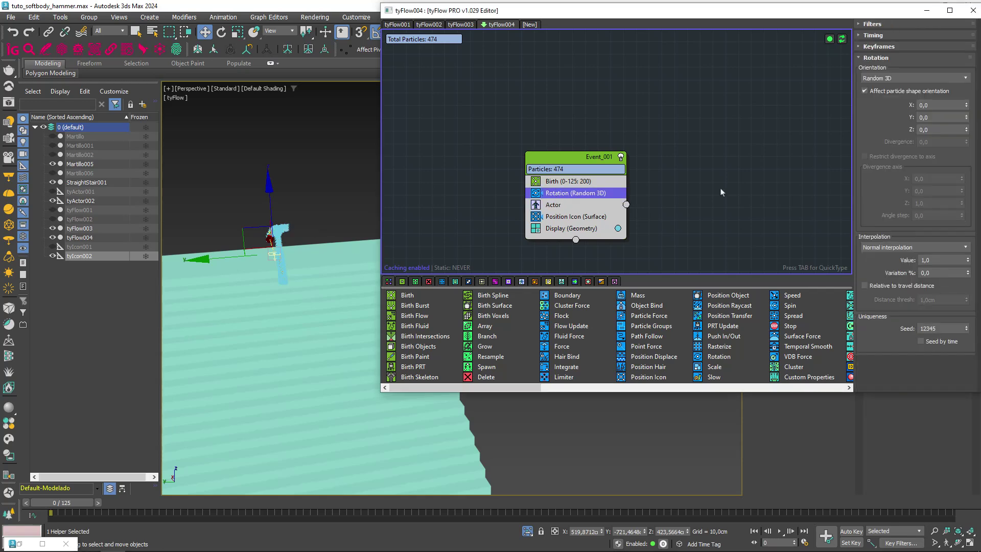
pyautogui.click(966, 329)
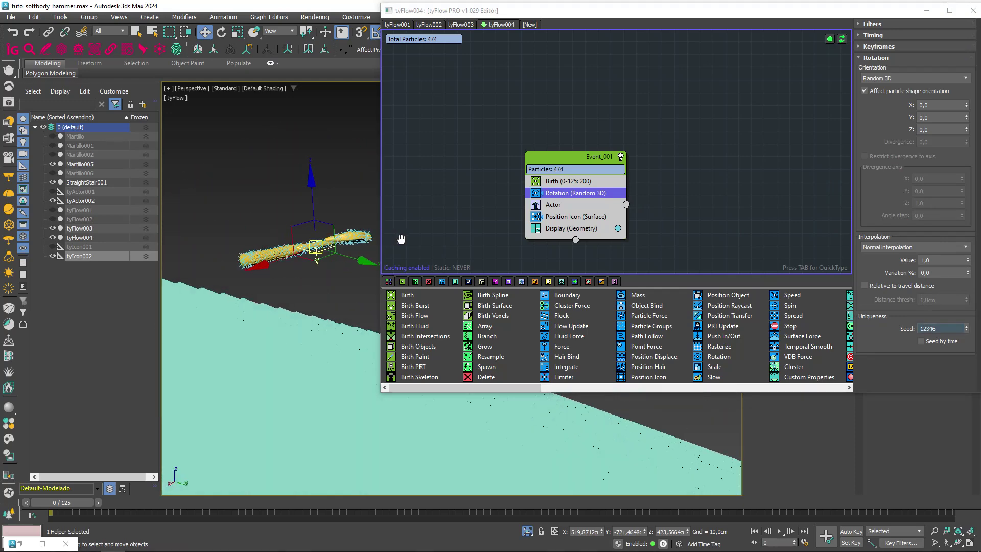
pyautogui.keyDown('alt'); pyautogui.moveTo(285, 247); pyautogui.dragTo(286, 240, button='middle'); pyautogui.keyUp('alt')
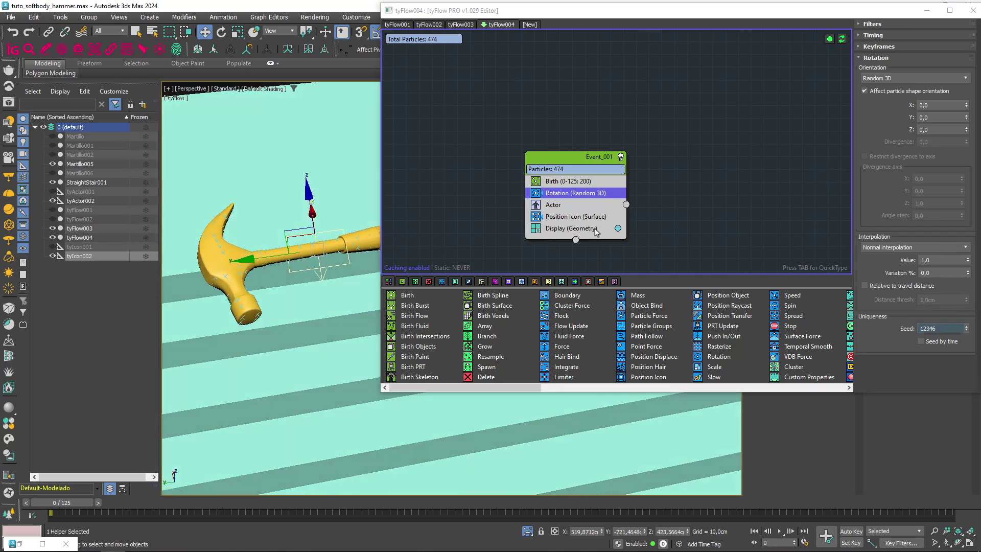
pyautogui.moveTo(635, 214); pyautogui.dragTo(631, 174, button='middle')
# Move Position Icon above Actor and show the Actor mesh only at render time.
pyautogui.moveTo(596, 178)
pyautogui.mouseDown()
pyautogui.moveTo(596, 163)
pyautogui.moveTo(719, 181)
pyautogui.mouseUp()
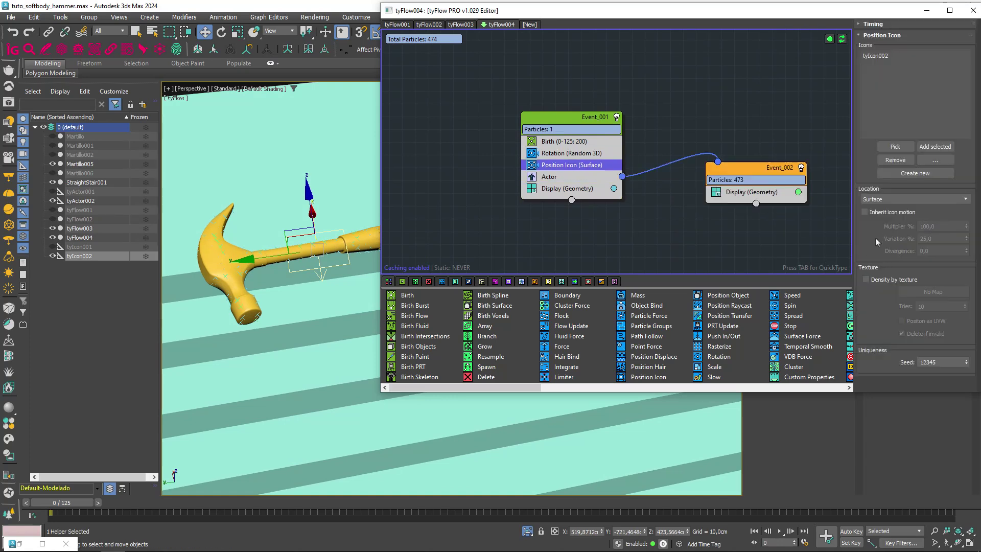
pyautogui.click(551, 178)
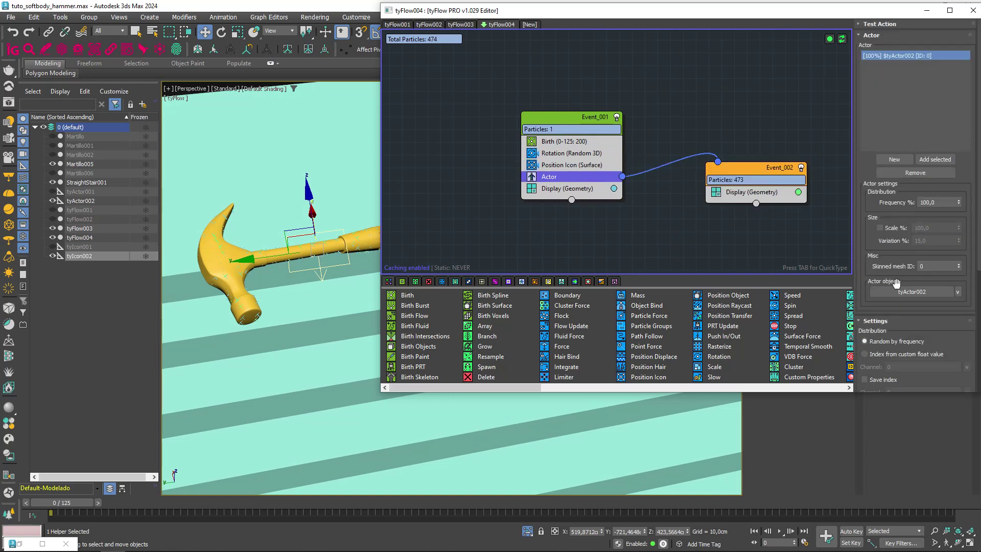
pyautogui.scroll(-2, 871, 295)
pyautogui.scroll(-2, 872, 298)
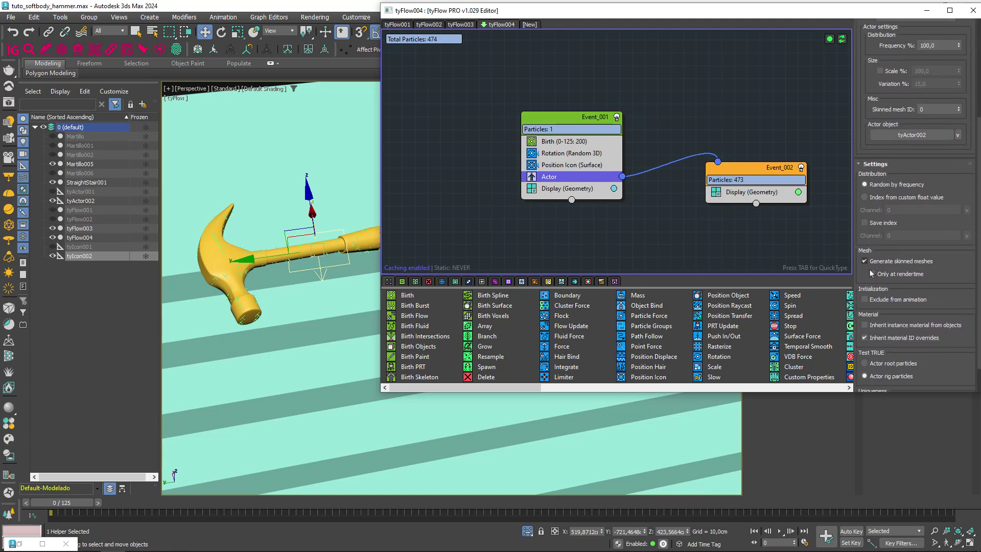
pyautogui.scroll(-2, 874, 304)
pyautogui.scroll(-2, 874, 309)
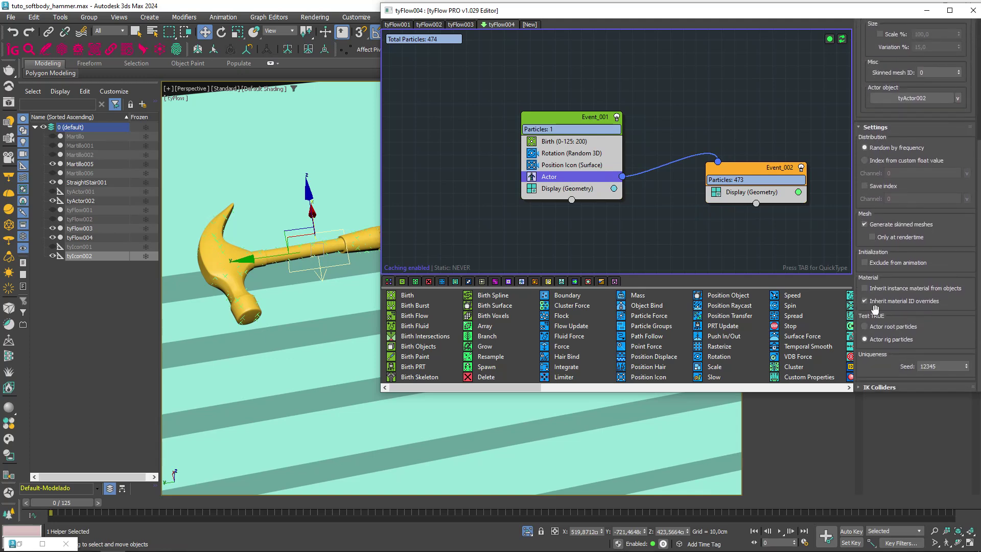
pyautogui.click(872, 237)
# Open Event_002's display settings and rearrange the event nodes in the graph.
pyautogui.click(745, 192)
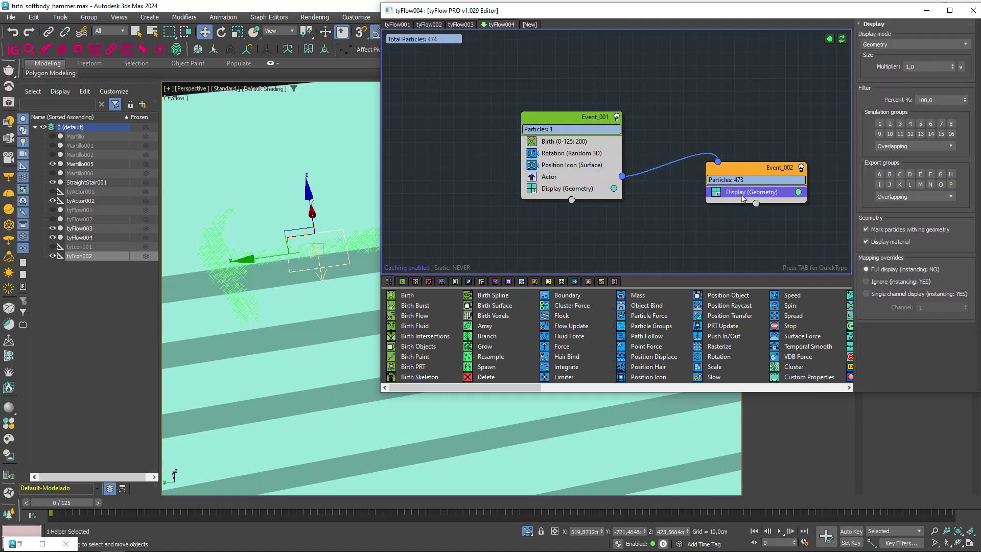
pyautogui.moveTo(756, 169); pyautogui.dragTo(744, 214)
pyautogui.moveTo(783, 201); pyautogui.dragTo(692, 125, button='middle')
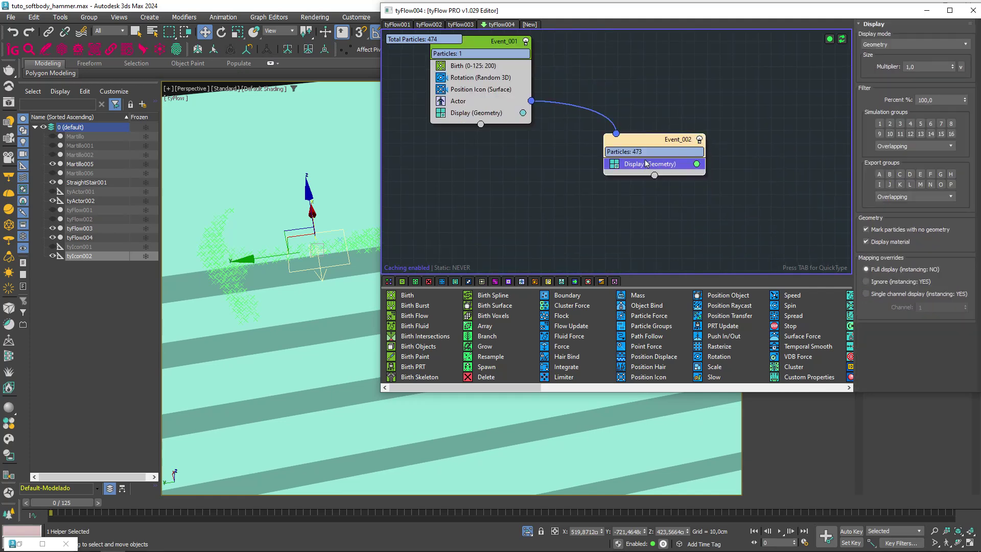
# Add a Shape operator to Event_002 that renders particles as 3D Geosphere (LowRes) meshes.
pyautogui.press('Tab')
pyautogui.write('SHAP')
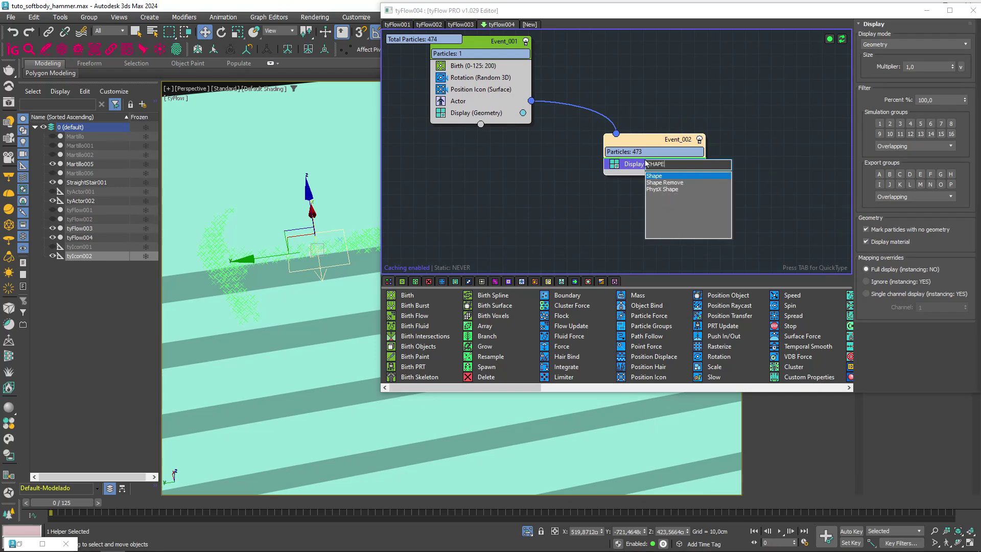
pyautogui.press('Return')
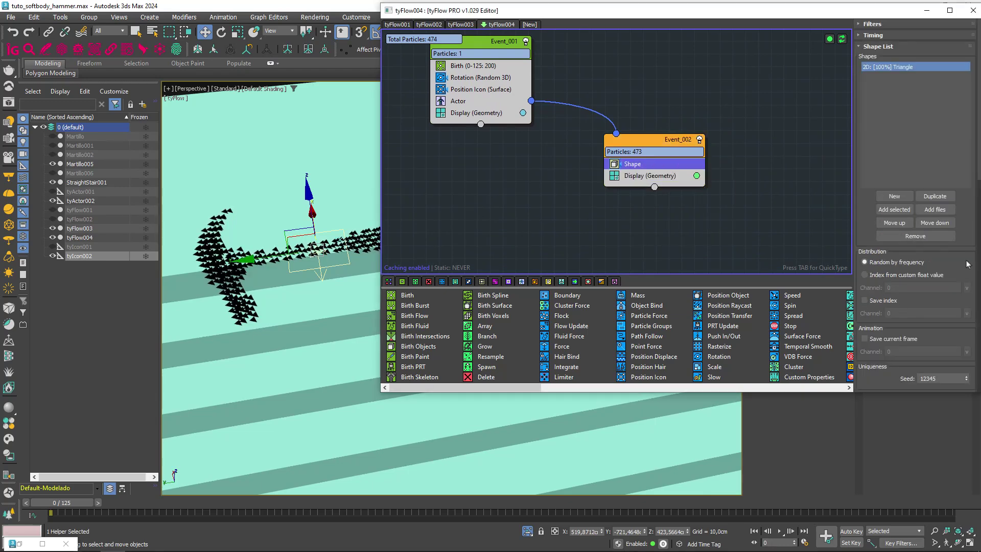
pyautogui.scroll(-3, 967, 264)
pyautogui.scroll(-1, 885, 291)
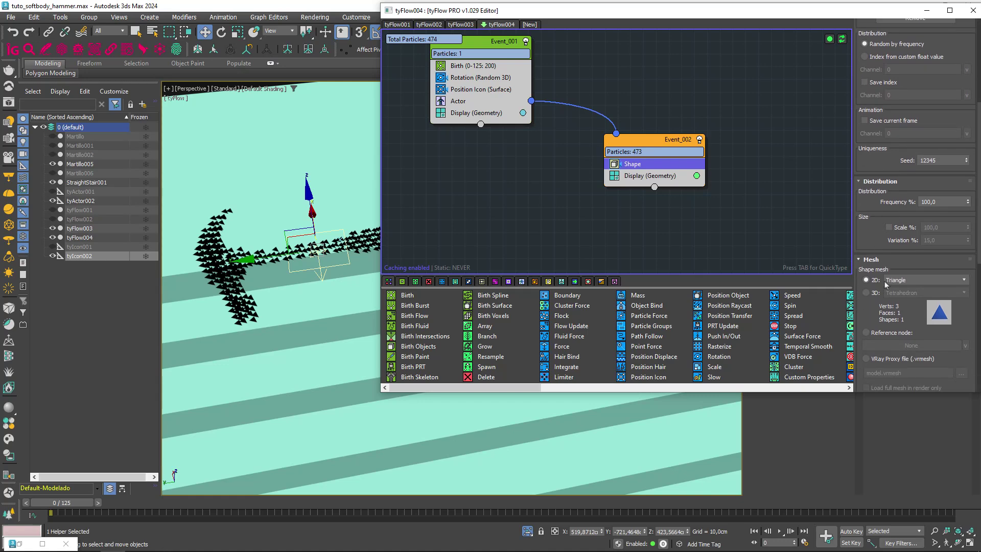
pyautogui.click(866, 293)
pyautogui.click(927, 294)
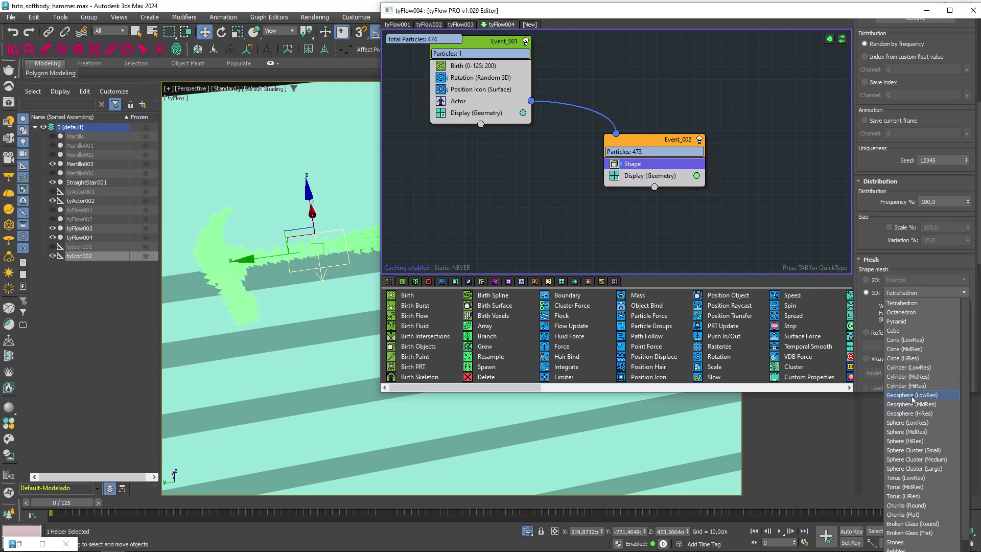
pyautogui.click(899, 396)
pyautogui.moveTo(323, 275); pyautogui.dragTo(220, 306, button='middle')
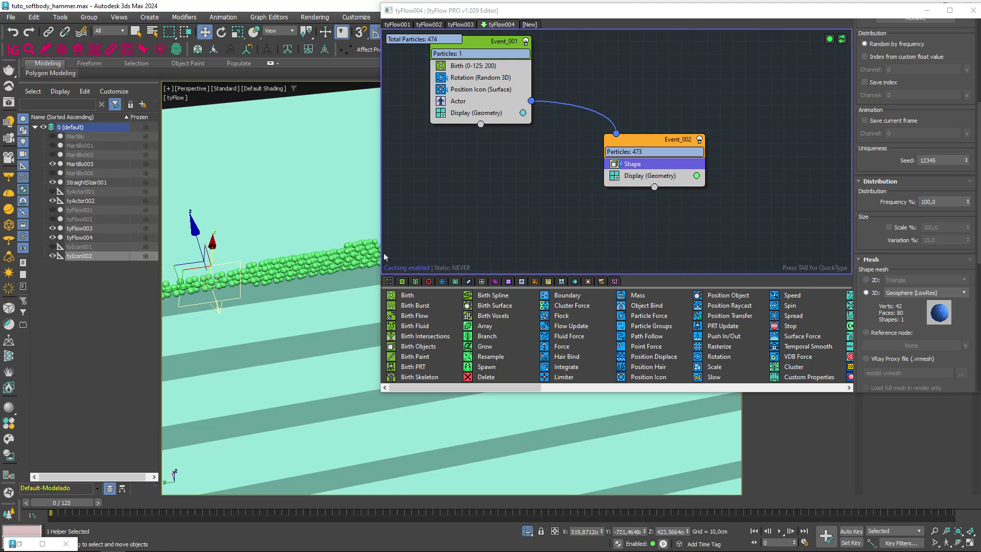
pyautogui.moveTo(336, 241); pyautogui.dragTo(307, 246, button='middle')
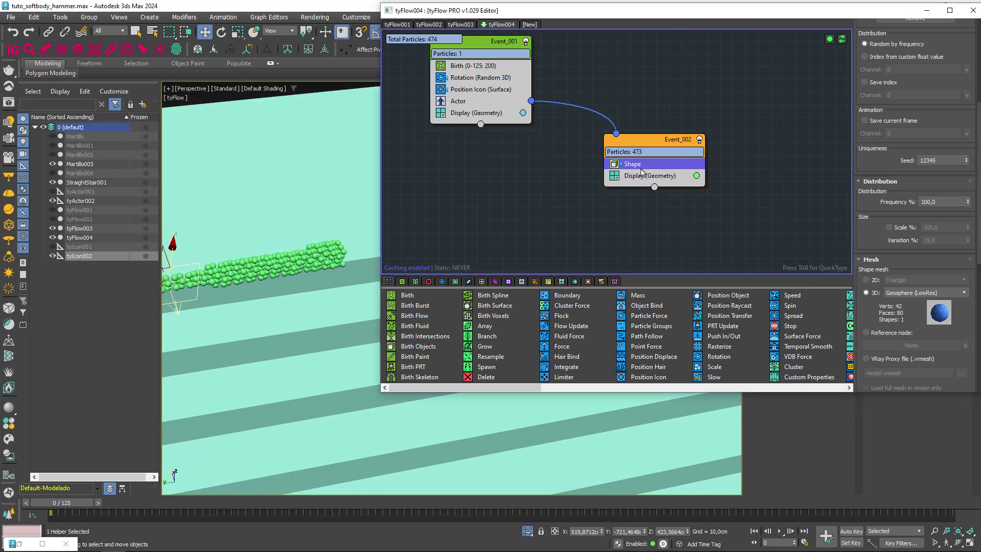
pyautogui.press('Tab')
# Add a PhysX Shape (Convex Hull) operator to Event_002 set to ignore starting penetrations.
pyautogui.write('P')
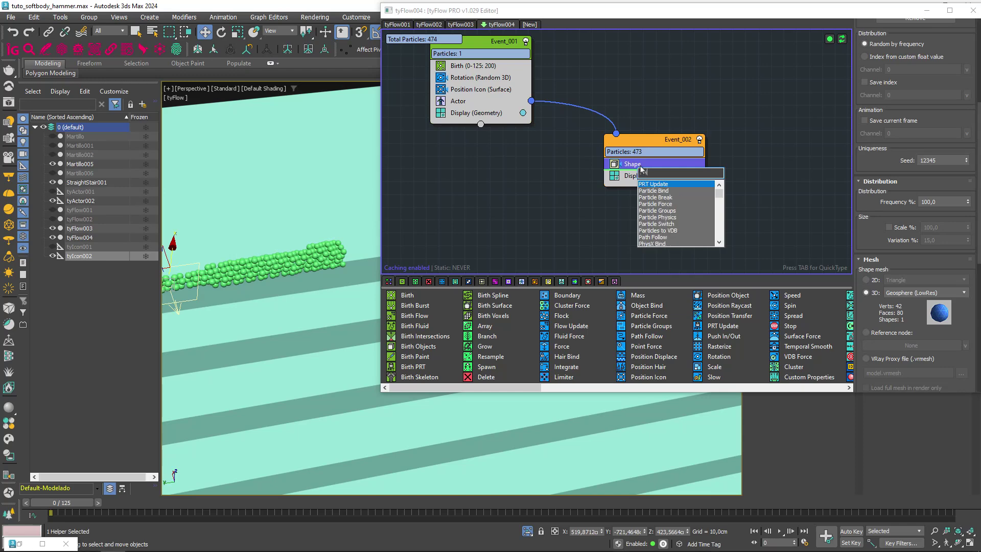
pyautogui.write('H')
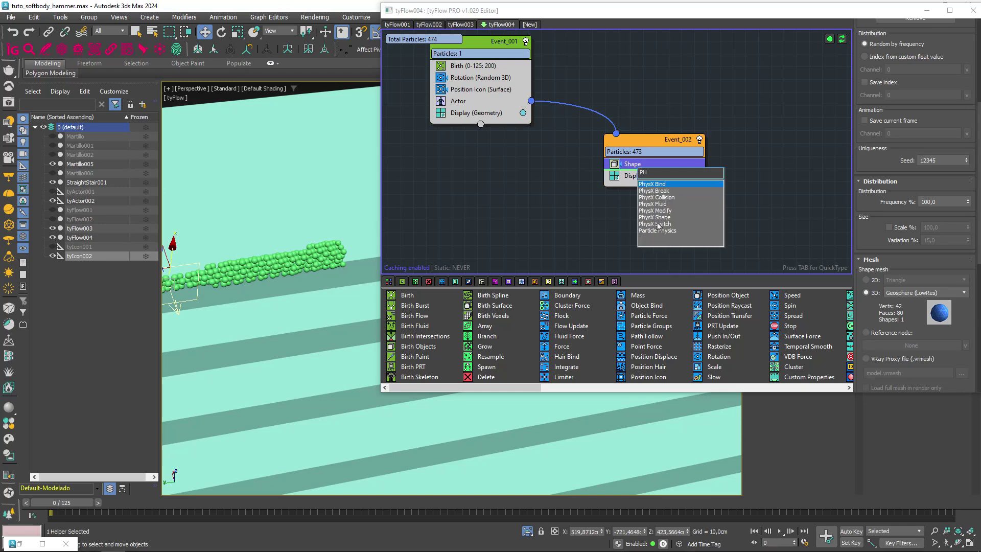
pyautogui.click(670, 217)
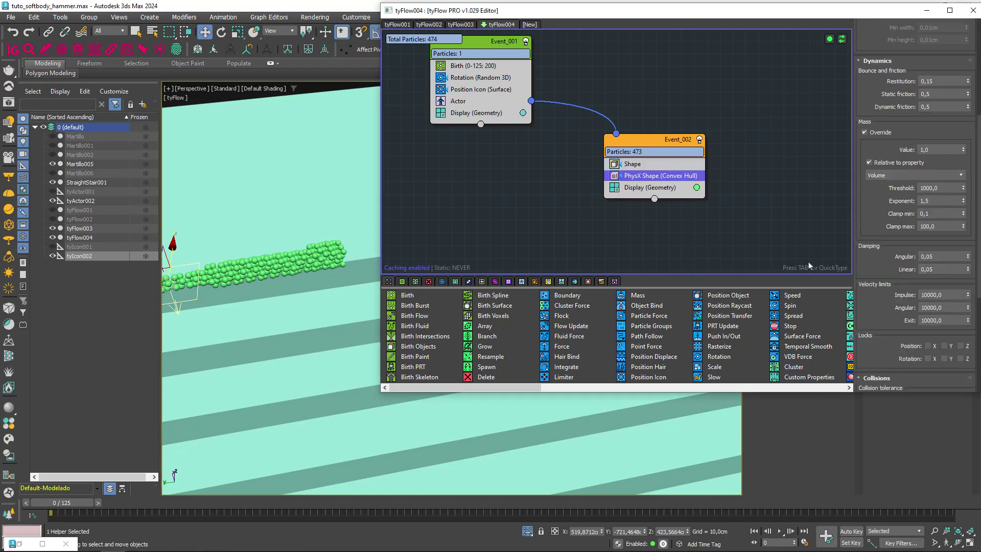
pyautogui.moveTo(885, 315); pyautogui.dragTo(883, 31)
pyautogui.click(899, 303)
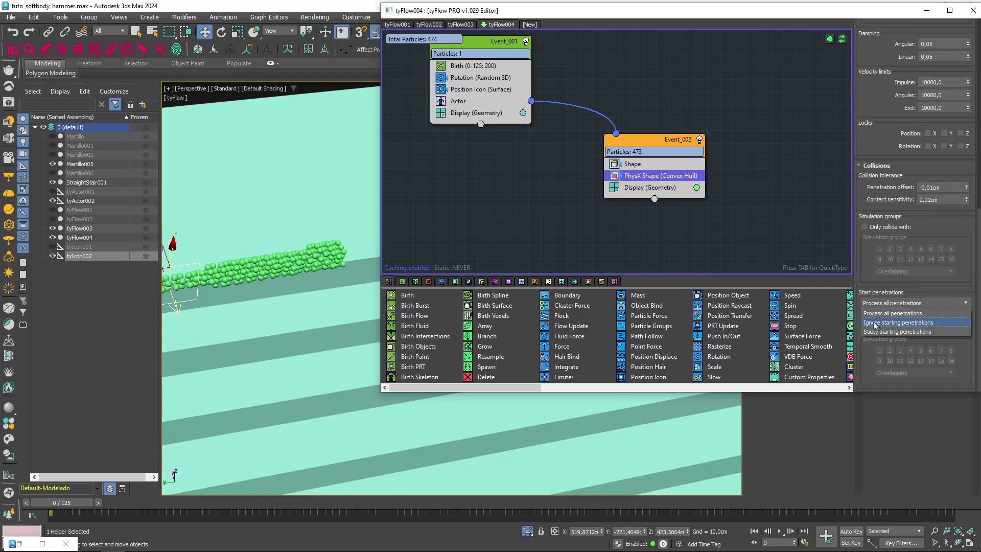
pyautogui.click(878, 322)
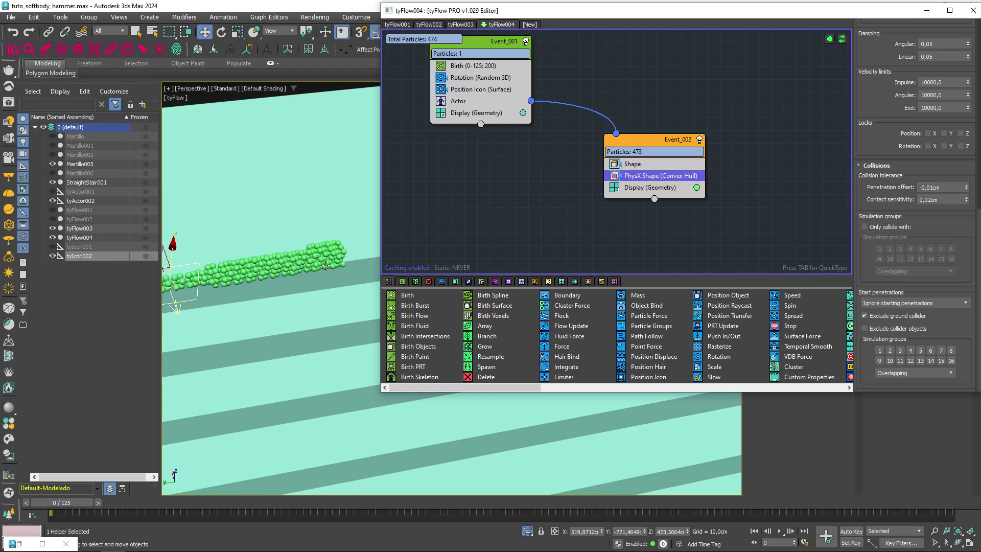
pyautogui.scroll(-3, 325, 265)
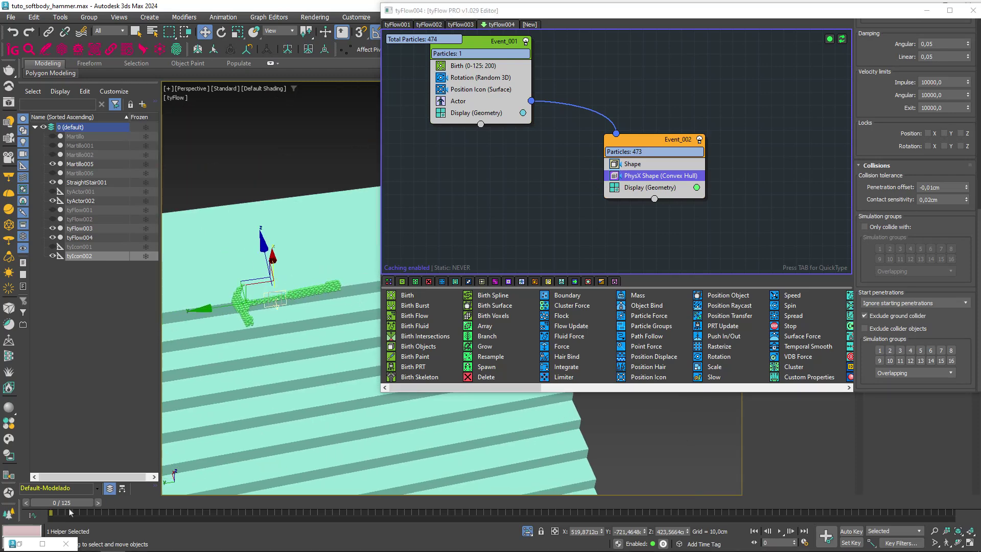
# Set the Birth operator to a total of 1 hammer with the End frame disabled.
pyautogui.moveTo(59, 503)
pyautogui.mouseDown()
pyautogui.moveTo(116, 503)
pyautogui.moveTo(56, 503)
pyautogui.mouseUp()
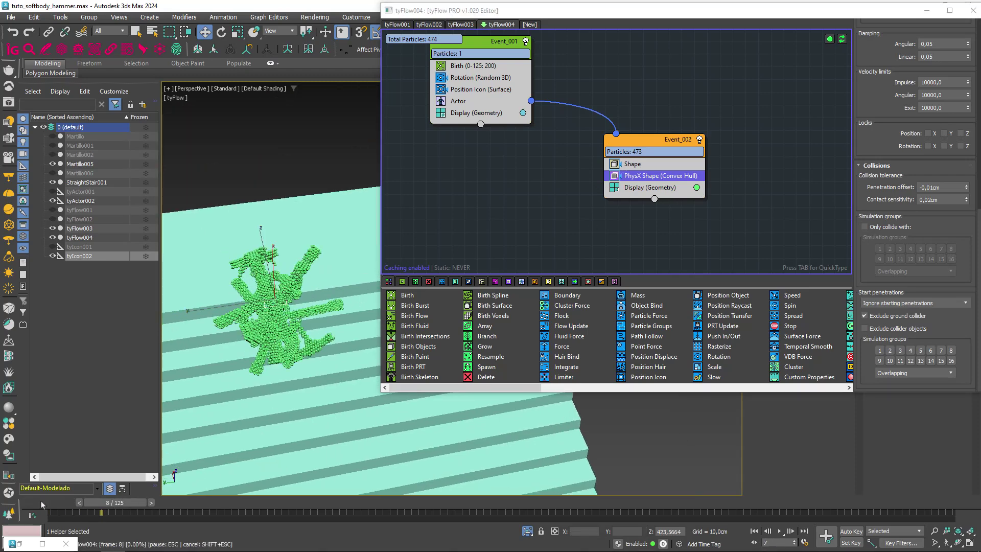
pyautogui.click(493, 66)
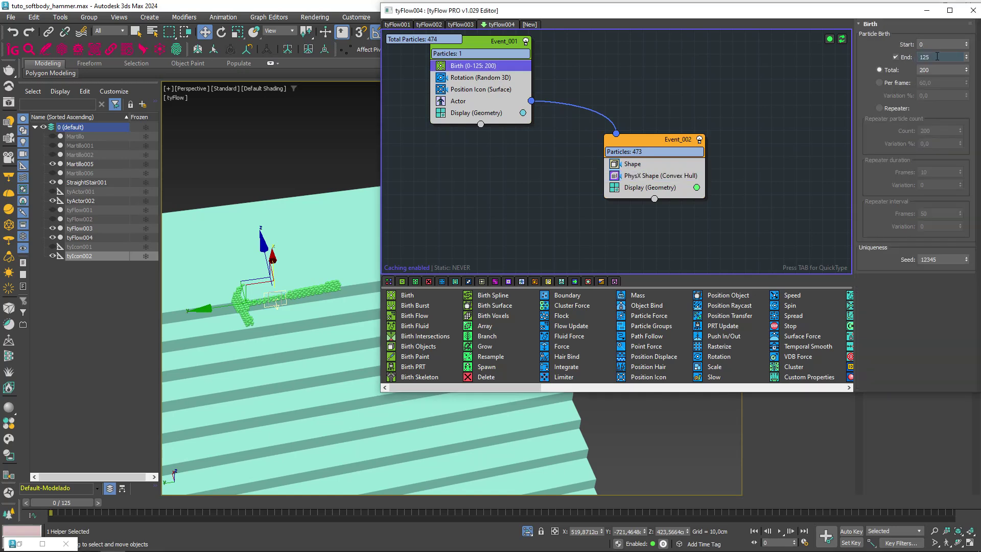
pyautogui.press('Tab')
pyautogui.write('1')
pyautogui.press('Return')
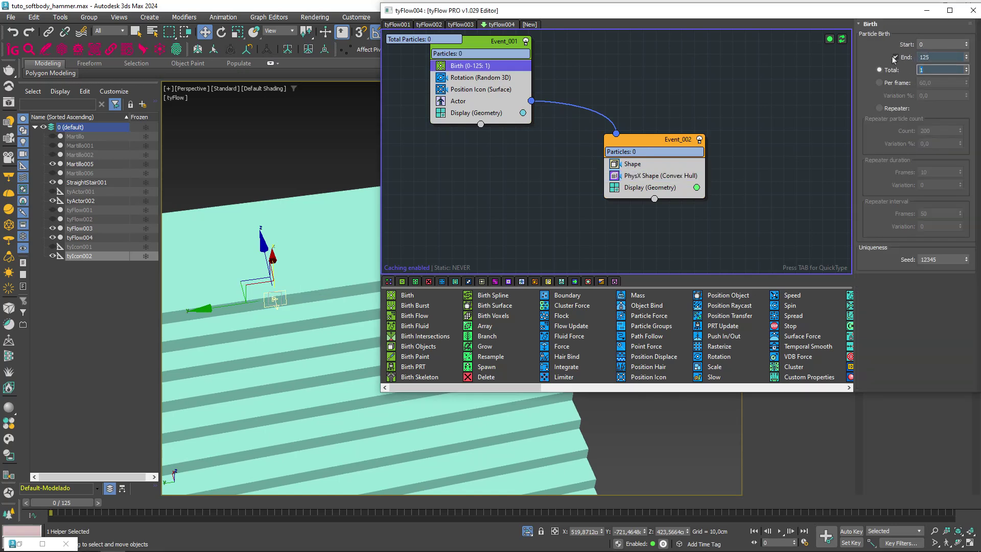
pyautogui.click(896, 57)
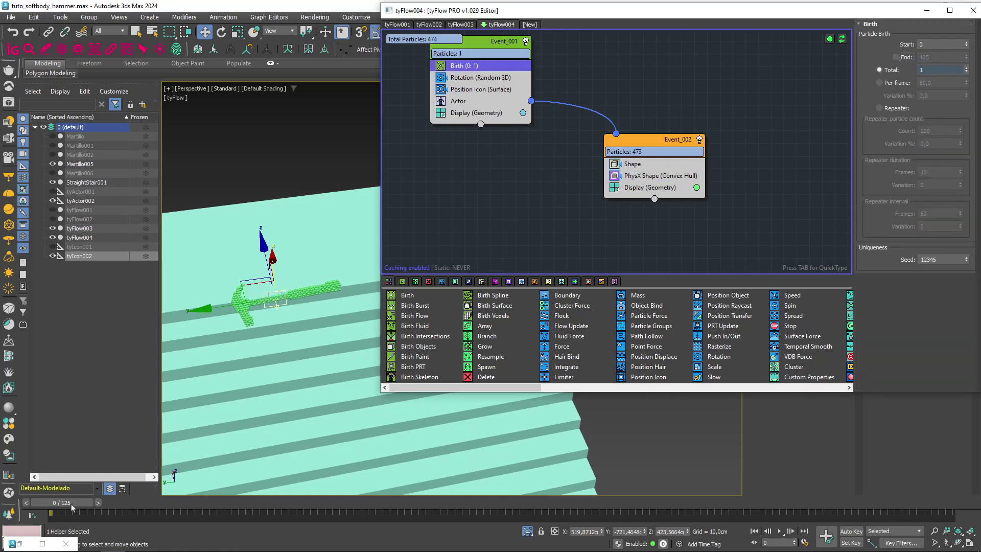
pyautogui.moveTo(71, 503); pyautogui.dragTo(56, 503)
# Add PhysX Collision to Event_002 using StraightStair001 as a full-mesh collider.
pyautogui.press('w')
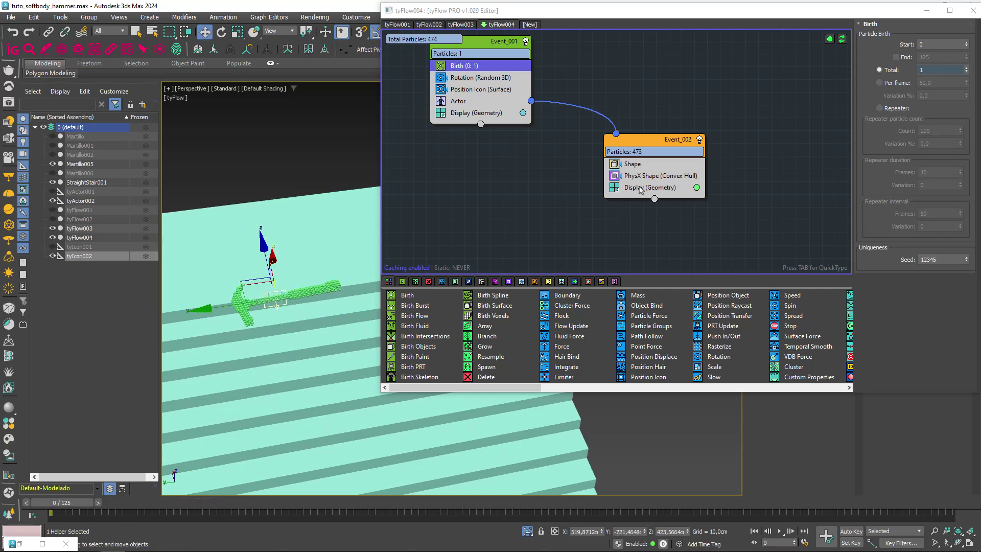
pyautogui.click(652, 175)
pyautogui.press('Tab')
pyautogui.write('PH')
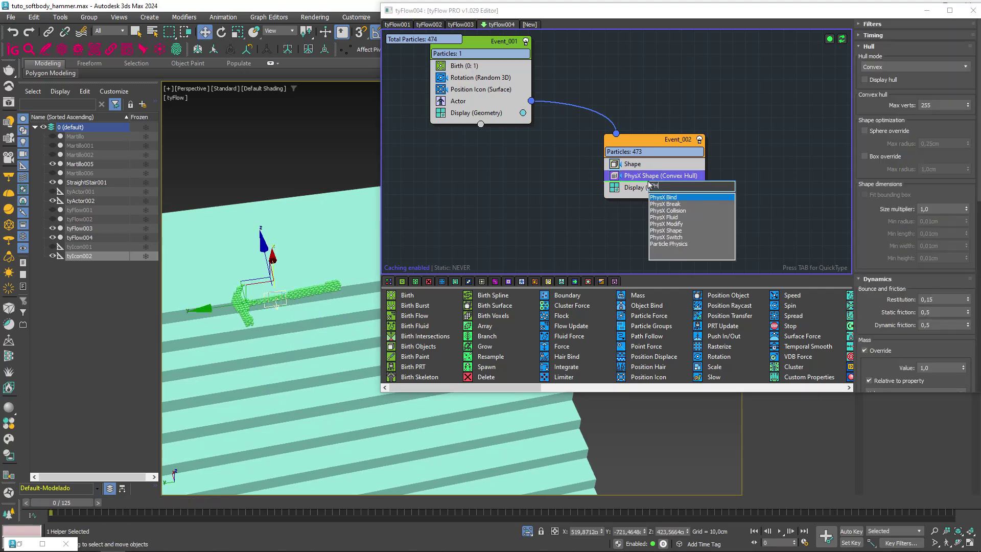
pyautogui.click(671, 210)
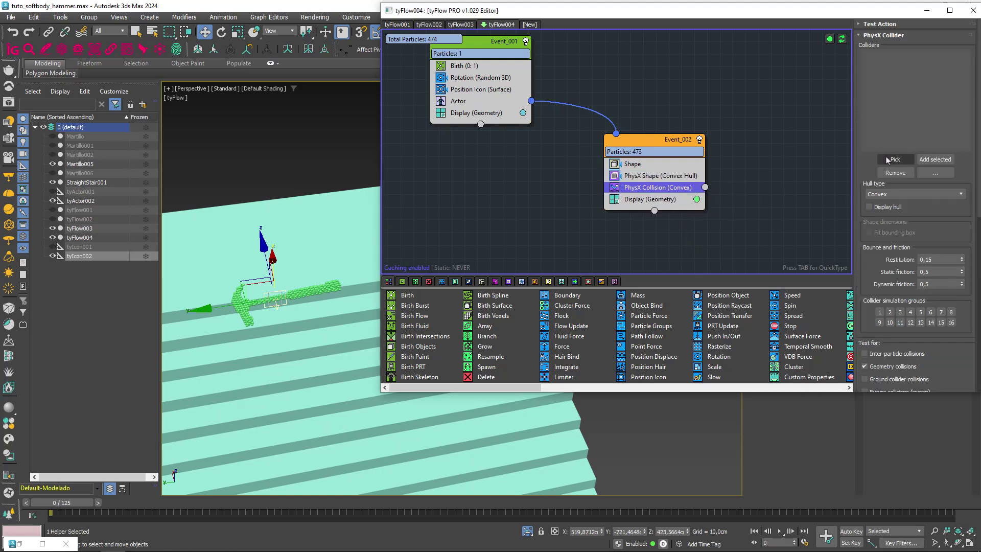
pyautogui.click(888, 196)
pyautogui.click(885, 232)
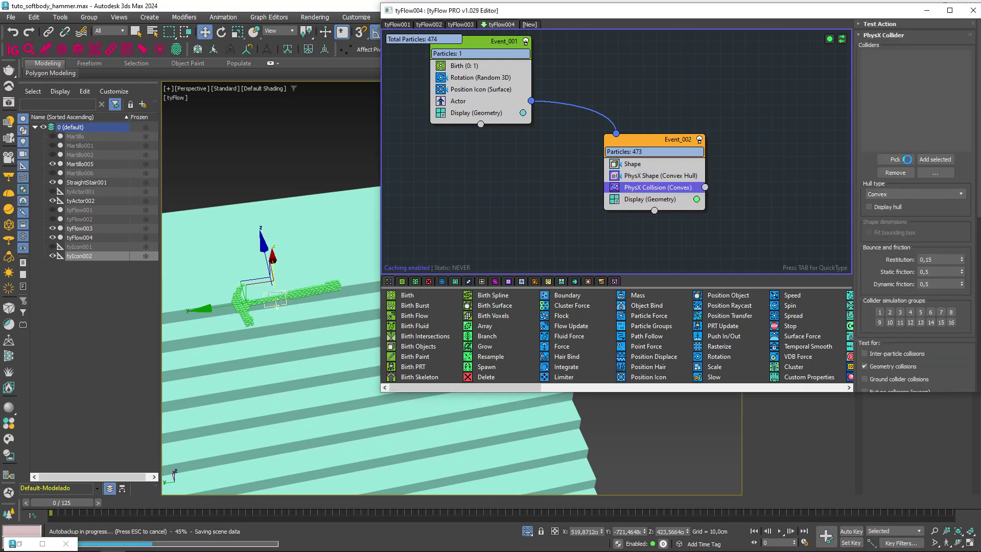
pyautogui.click(416, 439)
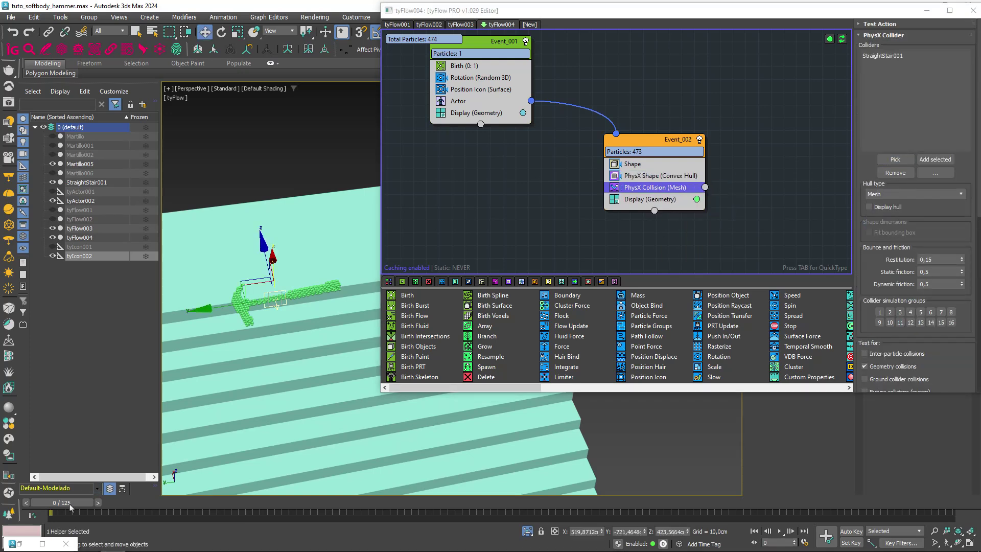
pyautogui.moveTo(82, 502)
pyautogui.mouseDown()
pyautogui.moveTo(186, 499)
pyautogui.moveTo(46, 504)
pyautogui.mouseUp()
# Add a PhysX Bind glue operator to Event_002.
pyautogui.press('w')
pyautogui.press('Tab')
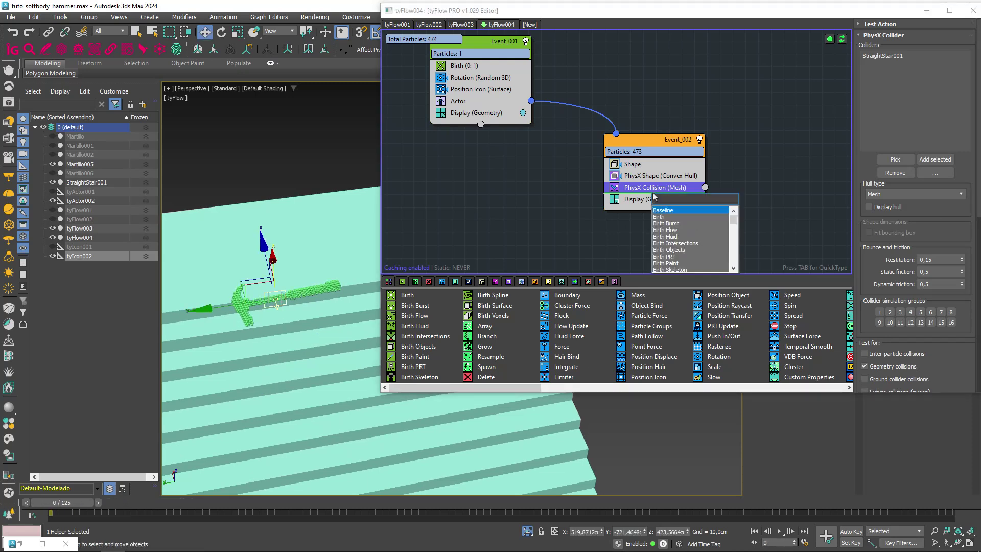
pyautogui.write('BIND')
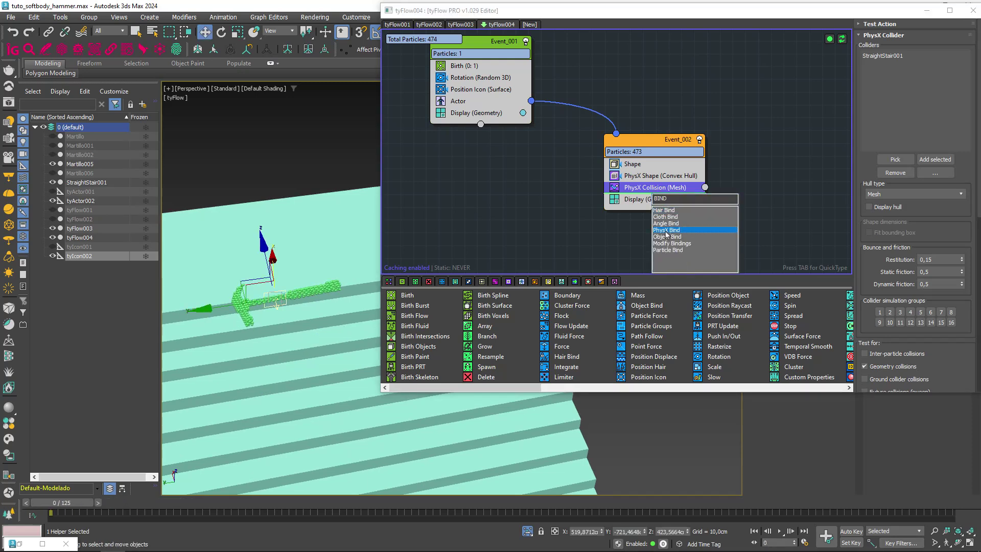
pyautogui.click(666, 230)
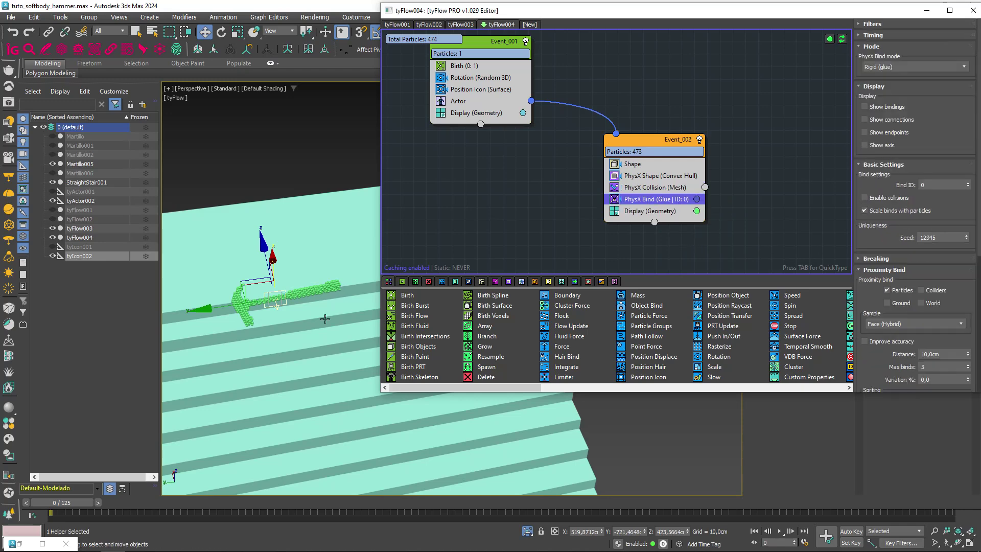
# Keep PhysX Bind mode on Rigid (glue) and uncheck Breakable in the Breaking rollout.
pyautogui.scroll(2, 325, 319)
pyautogui.scroll(2, 302, 288)
pyautogui.scroll(2, 292, 289)
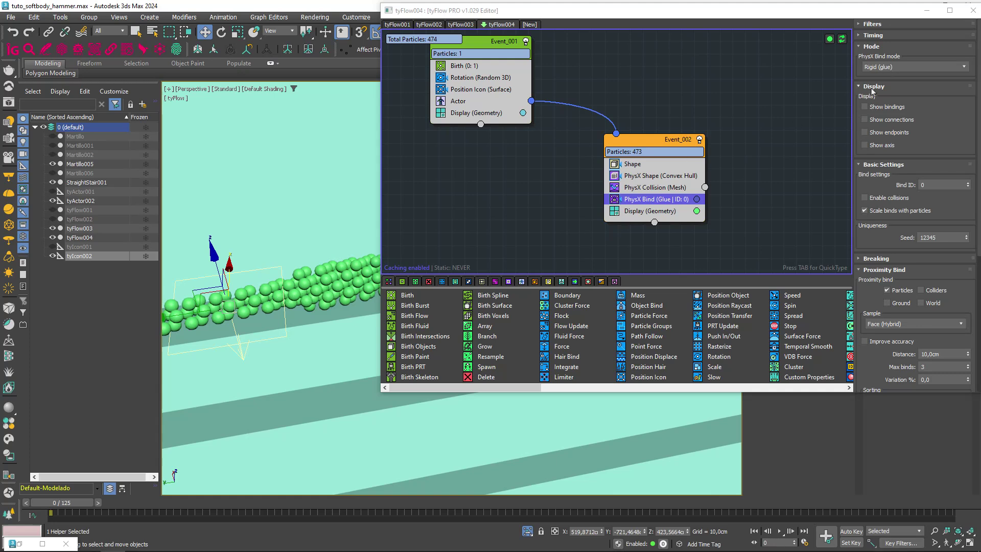
pyautogui.click(900, 66)
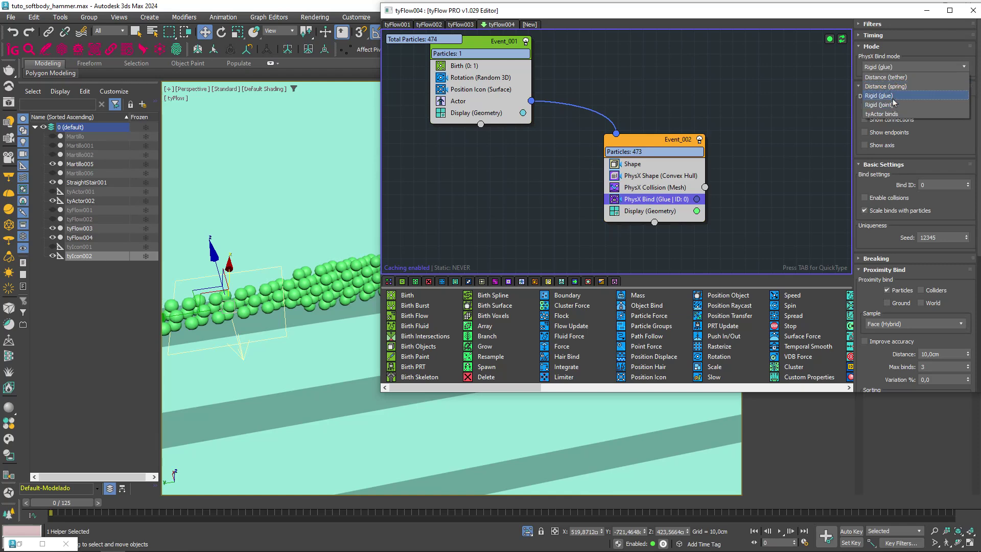
pyautogui.click(893, 100)
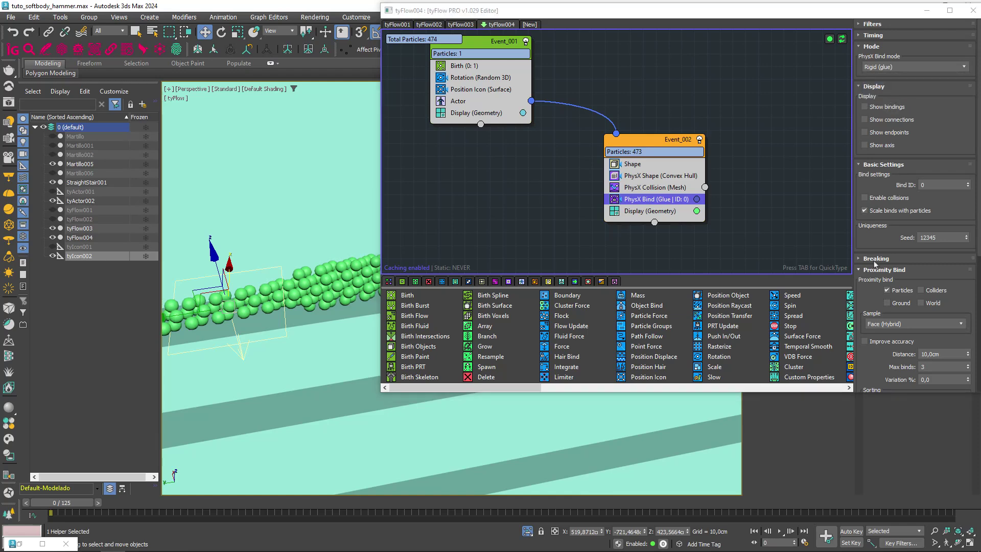
pyautogui.click(875, 261)
pyautogui.click(883, 145)
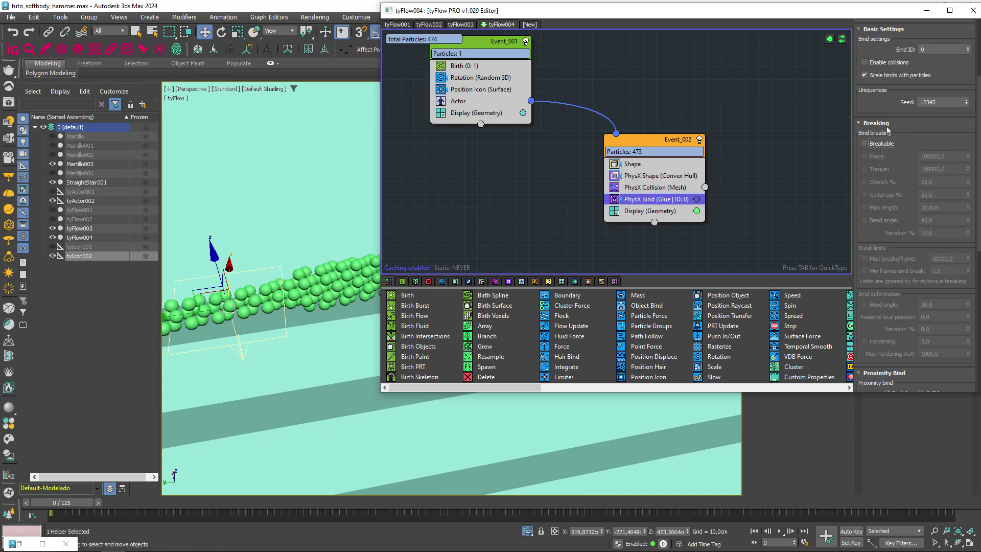
pyautogui.click(885, 124)
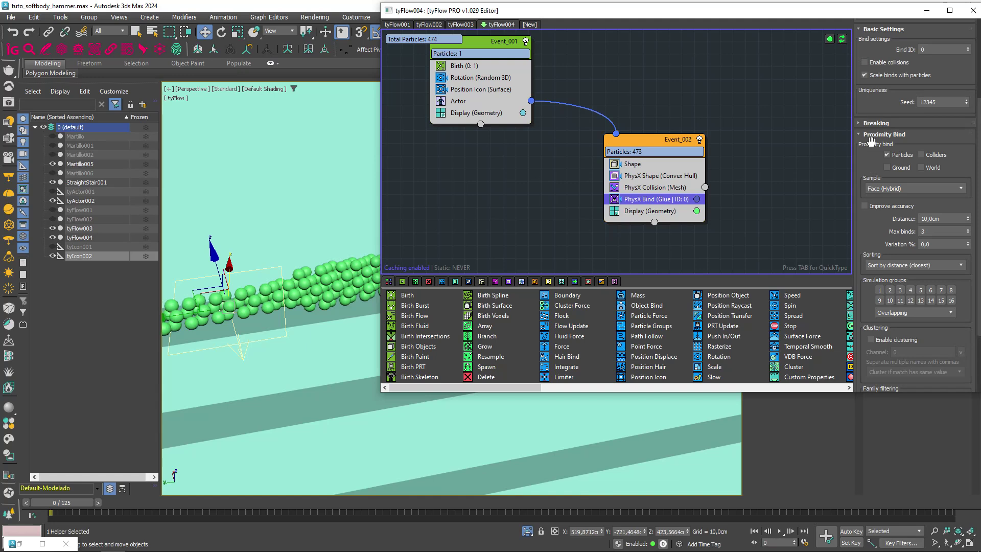
pyautogui.scroll(-2, 873, 193)
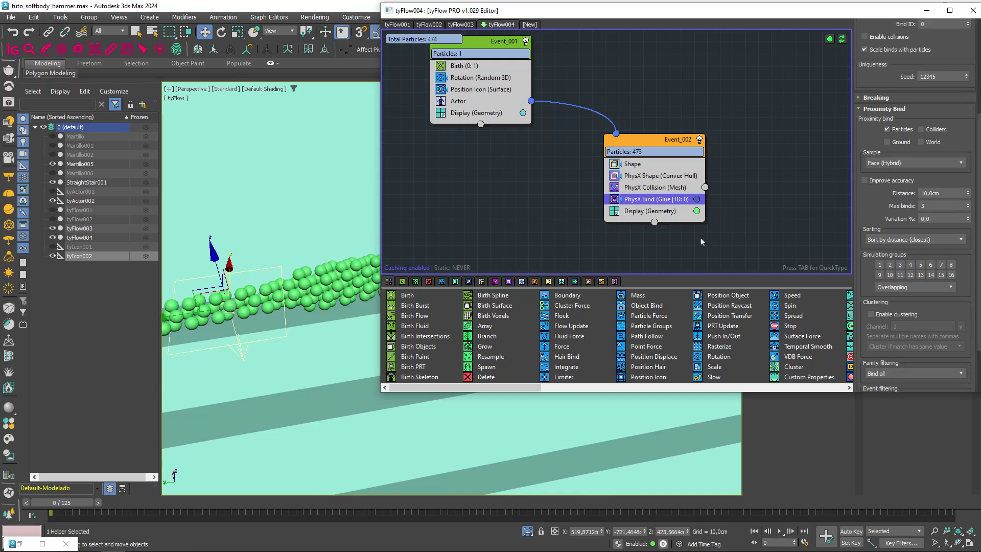
# Set the proximity bind distance to 10 cm and max binds to 3.
pyautogui.click(920, 193)
pyautogui.moveTo(610, 18); pyautogui.dragTo(706, 25)
pyautogui.scroll(5, 434, 266)
pyautogui.scroll(4, 420, 302)
pyautogui.scroll(-3, 387, 290)
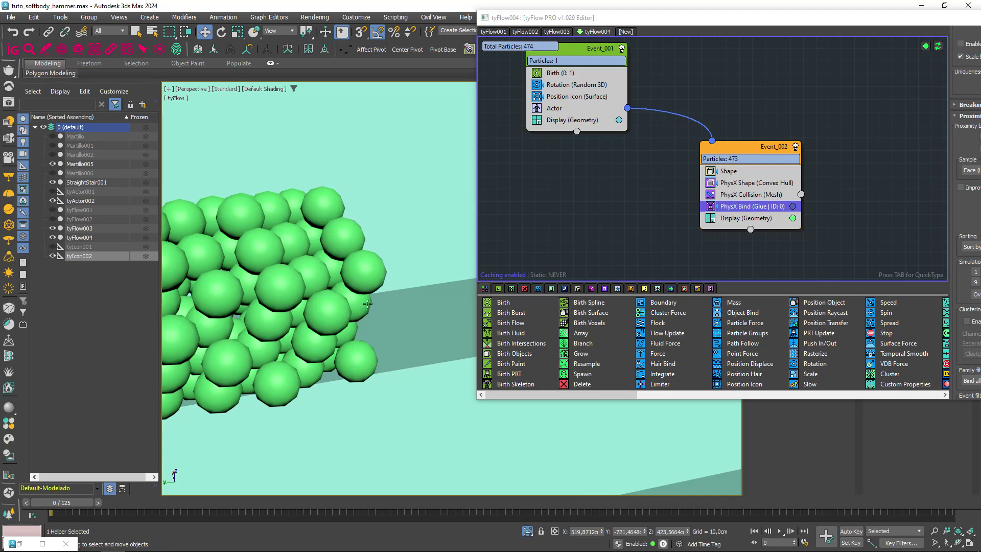
pyautogui.moveTo(715, 18); pyautogui.dragTo(612, 18)
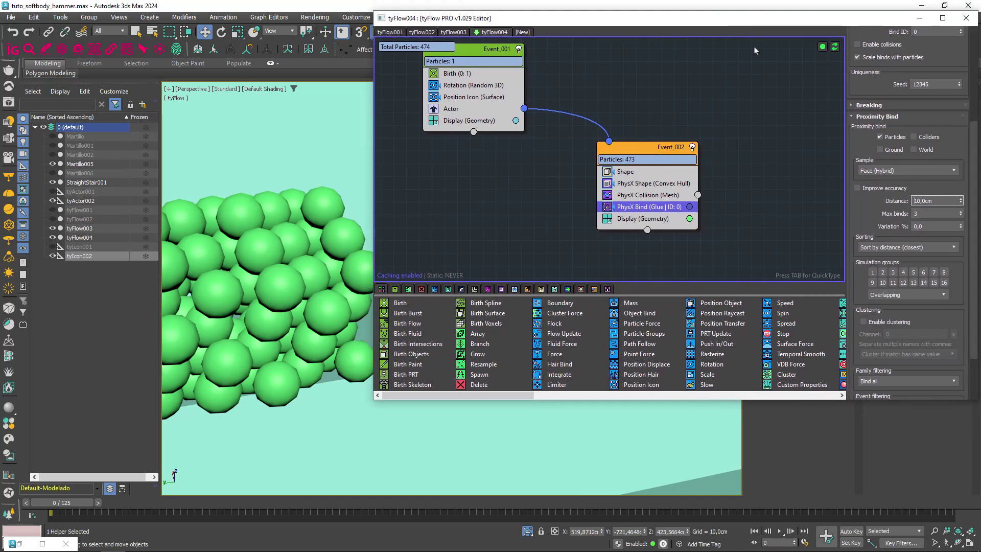
pyautogui.doubleClick(924, 213)
pyautogui.doubleClick(935, 200)
pyautogui.scroll(-1, 899, 209)
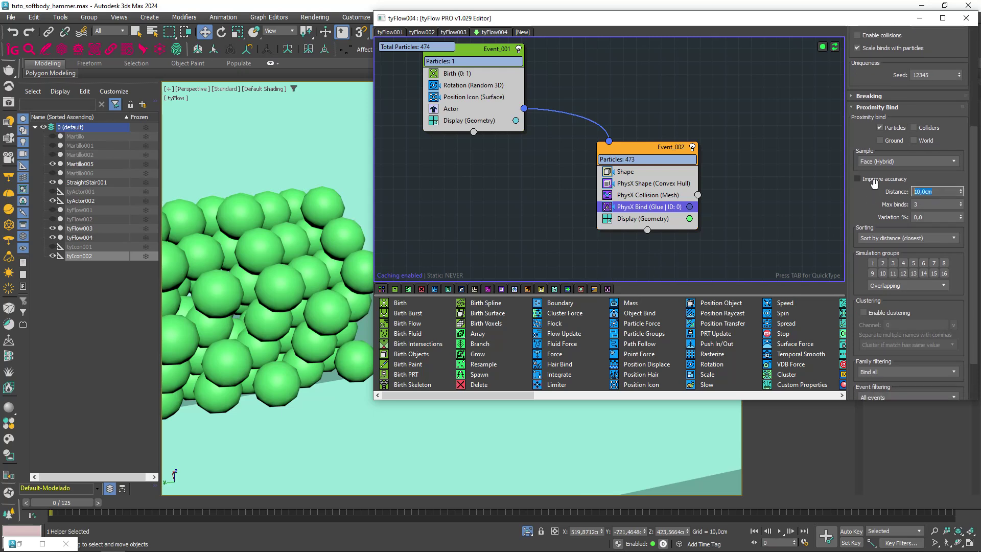
pyautogui.click(915, 204)
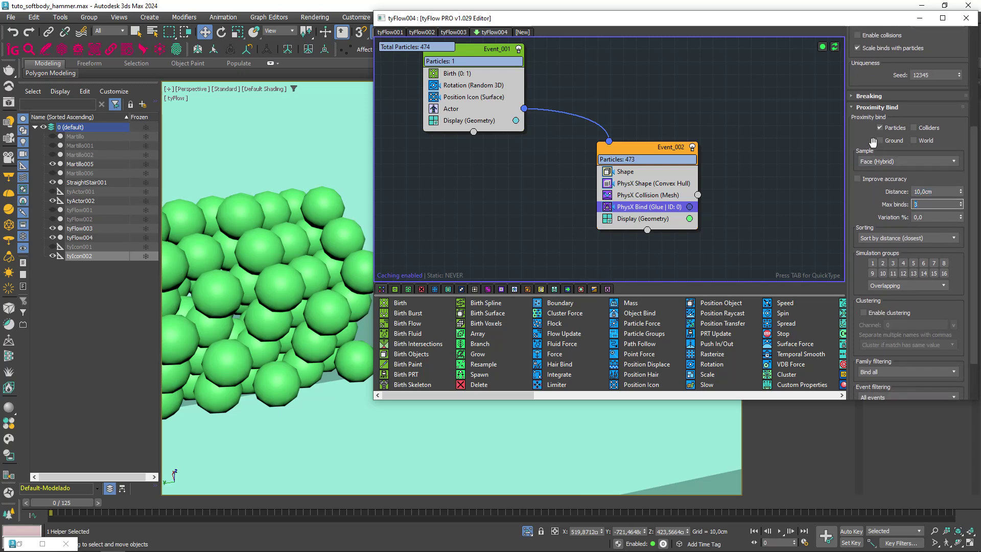
pyautogui.scroll(2, 864, 136)
pyautogui.scroll(2, 874, 158)
pyautogui.scroll(1, 883, 183)
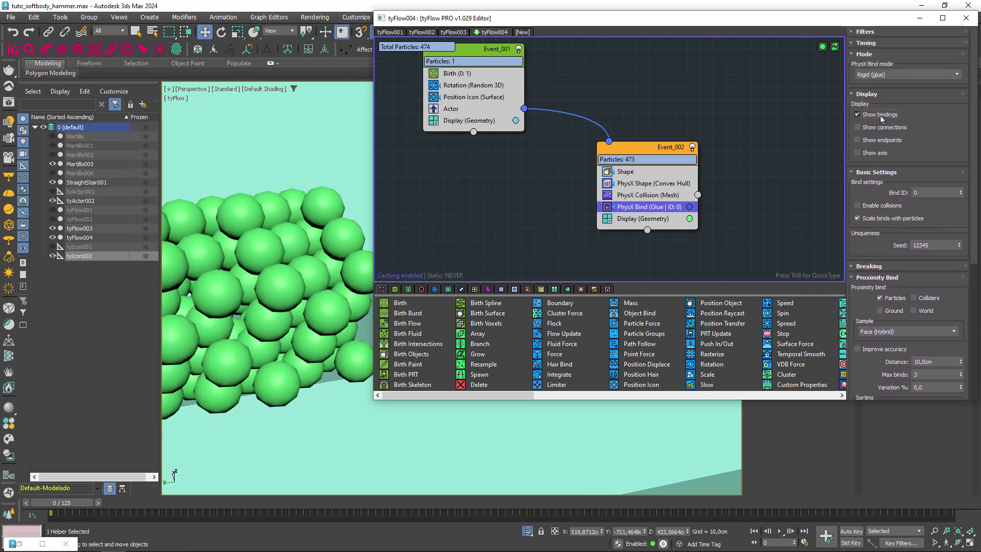
# Display the particle bindings in the viewport and raise max binds to 20.
pyautogui.click(858, 114)
pyautogui.moveTo(291, 263); pyautogui.dragTo(314, 283, button='middle')
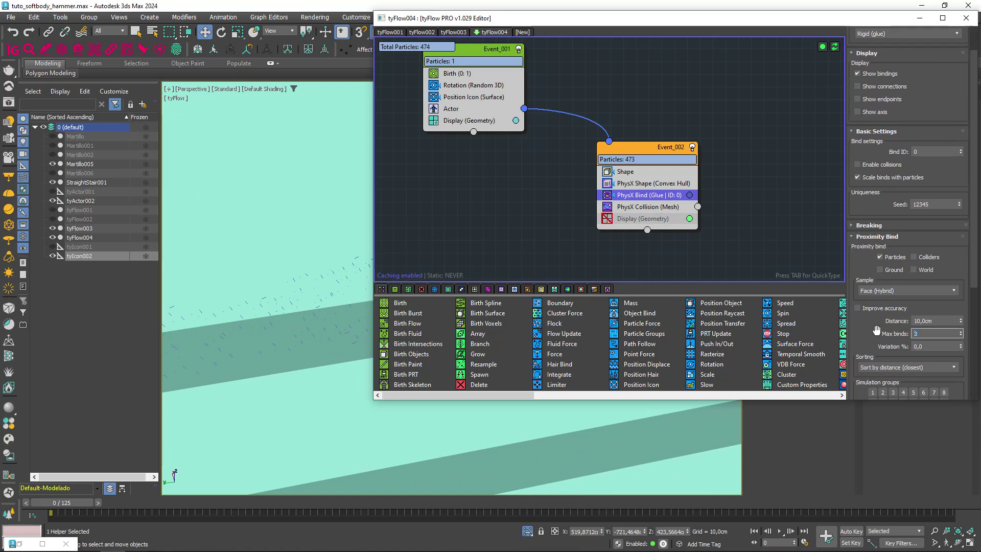
pyautogui.write('5')
pyautogui.press('Return')
pyautogui.write('10')
pyautogui.press('Return')
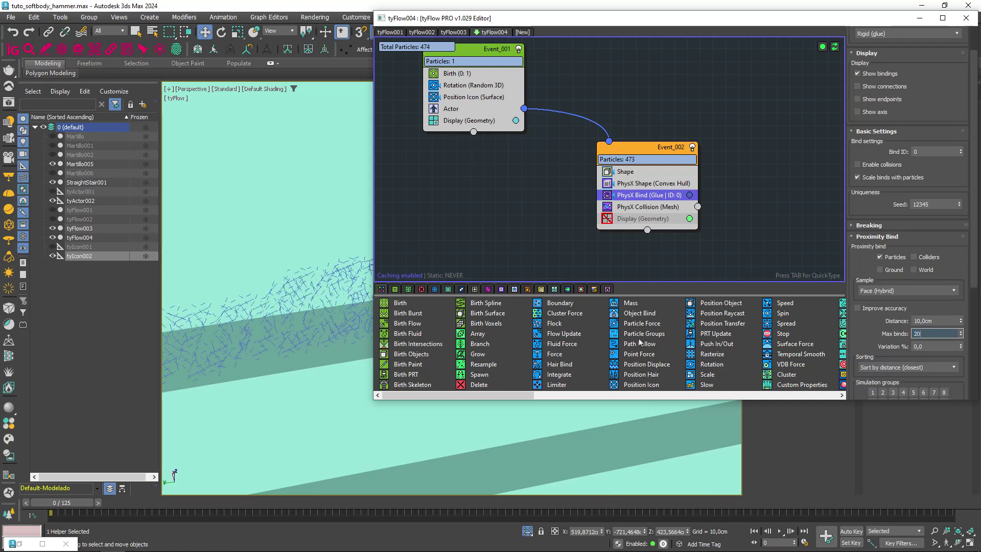
pyautogui.press('Return')
# Test proximity bind distances of 100 cm and then 2 cm on the hammer.
pyautogui.scroll(3, 244, 332)
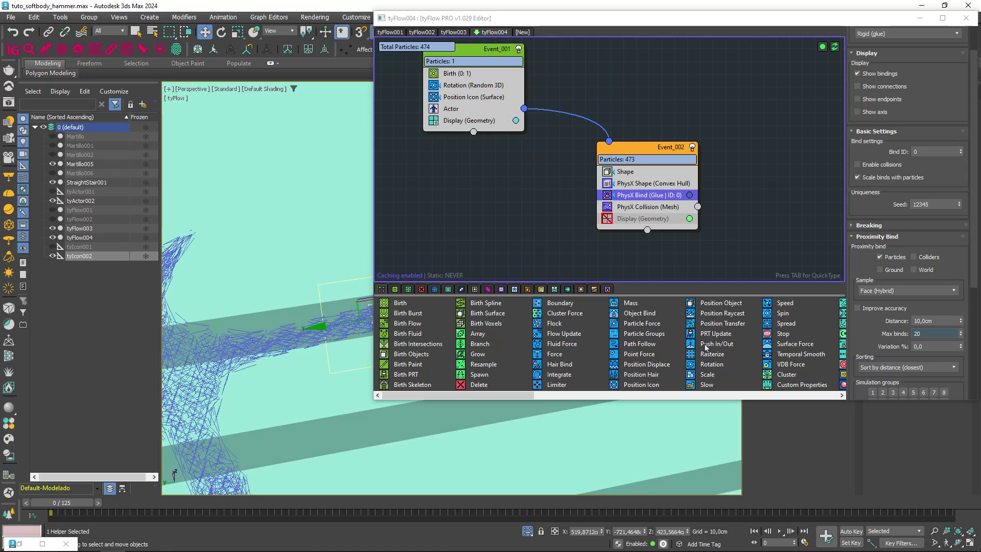
pyautogui.moveTo(933, 322); pyautogui.dragTo(880, 319)
pyautogui.write('100')
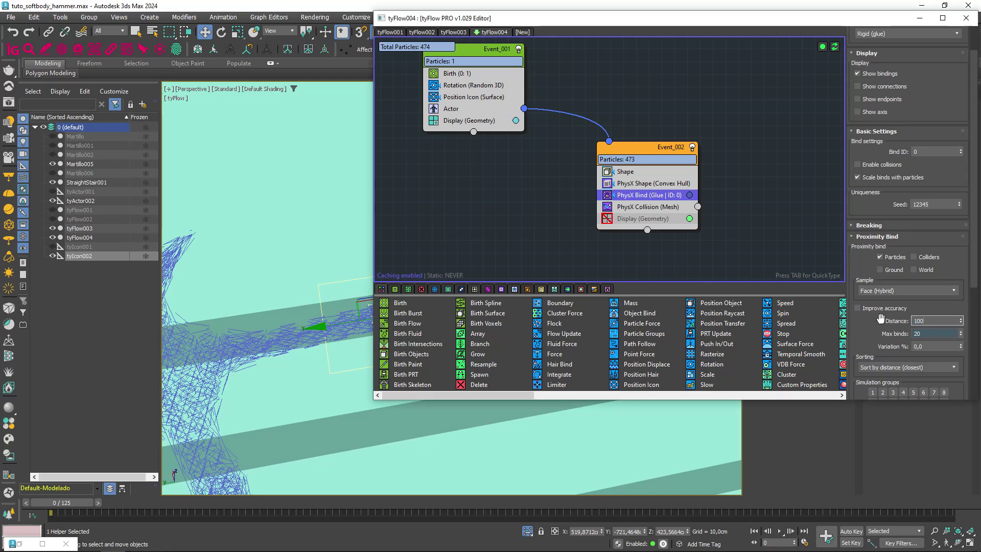
pyautogui.press('Return')
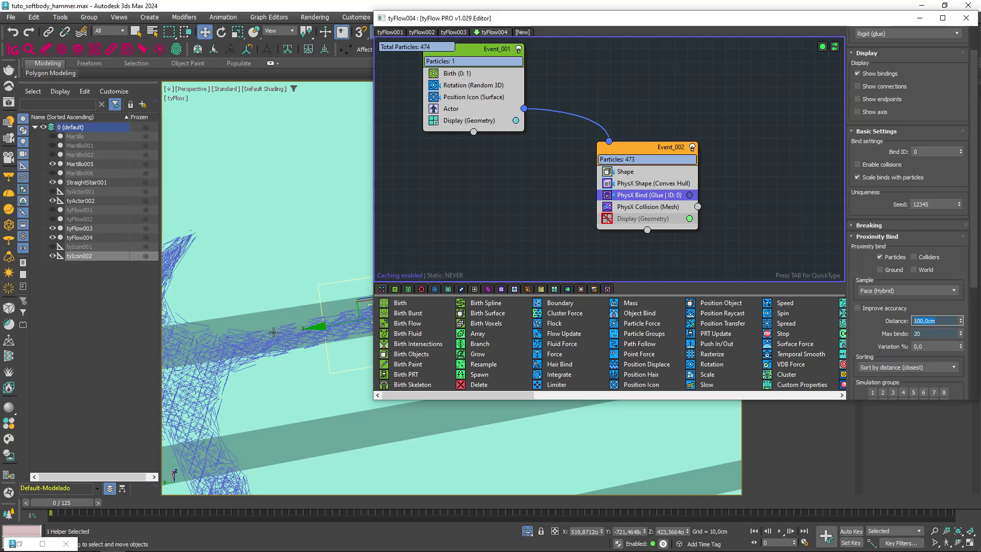
pyautogui.moveTo(273, 333); pyautogui.dragTo(289, 327, button='middle')
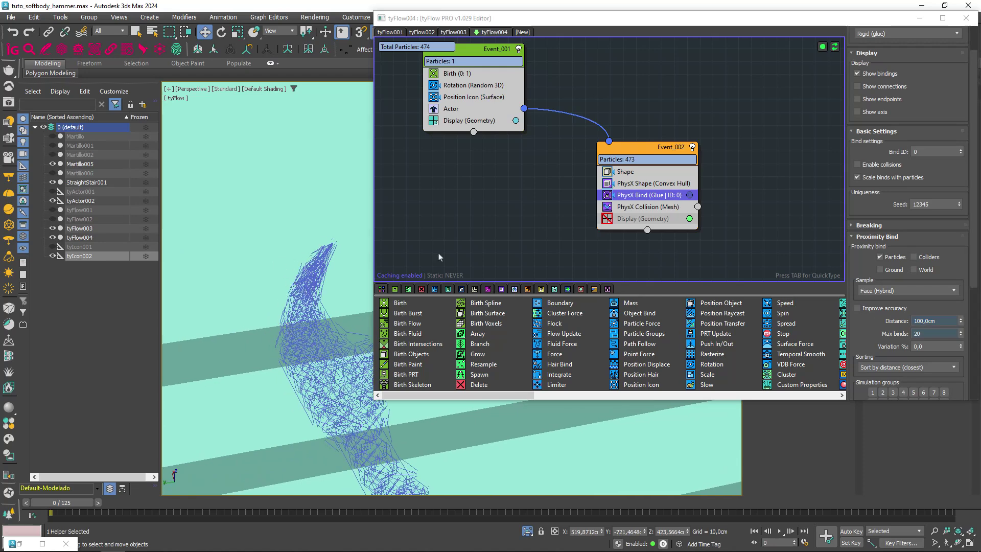
pyautogui.moveTo(935, 321); pyautogui.dragTo(875, 319)
pyautogui.write('2')
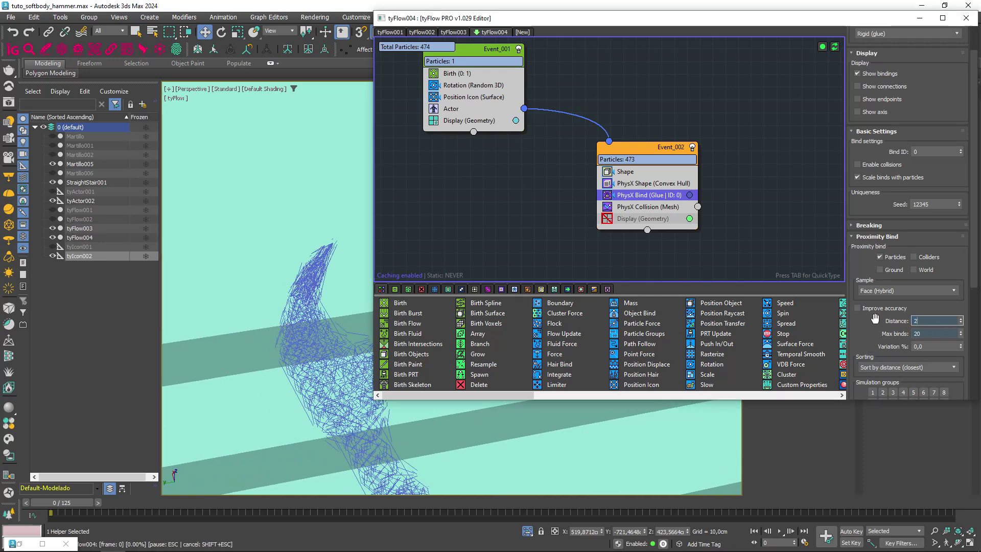
pyautogui.press('Return')
pyautogui.moveTo(369, 376)
pyautogui.mouseDown(button='middle')
pyautogui.moveTo(234, 372)
pyautogui.moveTo(350, 280)
pyautogui.moveTo(317, 360)
pyautogui.mouseUp(button='middle')
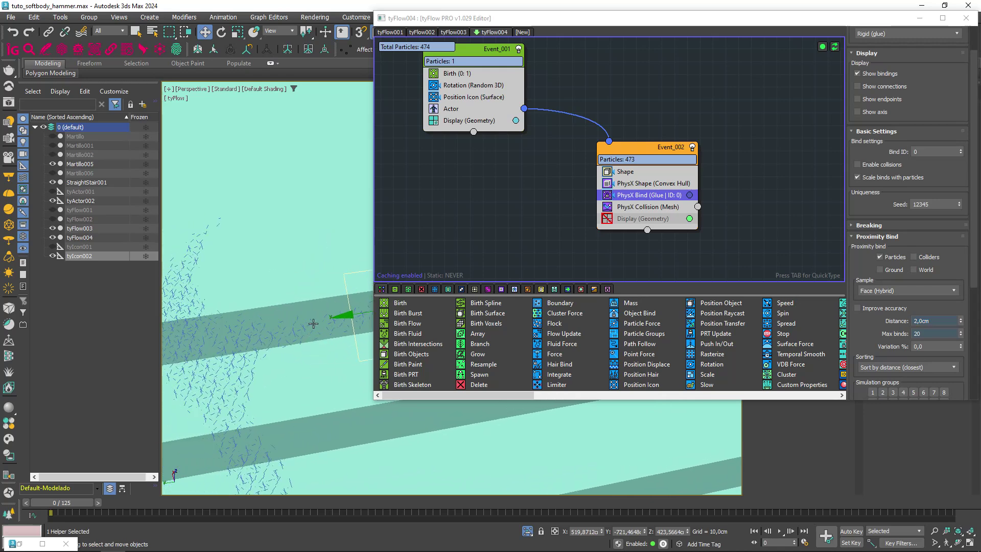
# Settle the bind distance at 6 cm after trying 10 and 5, then simulate to frame 27.
pyautogui.click(941, 321)
pyautogui.write('5')
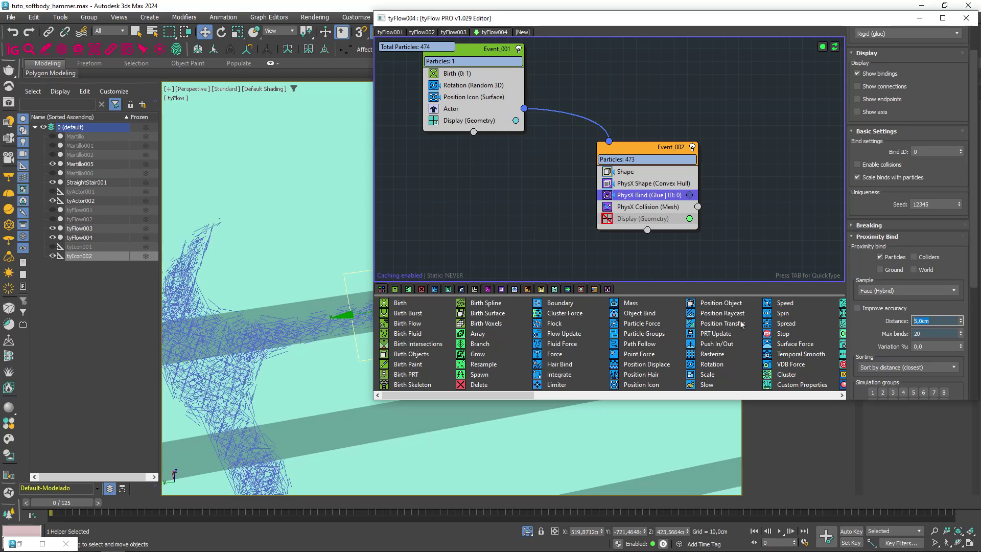
pyautogui.write('10')
pyautogui.press('Return')
pyautogui.write('5')
pyautogui.press('Return')
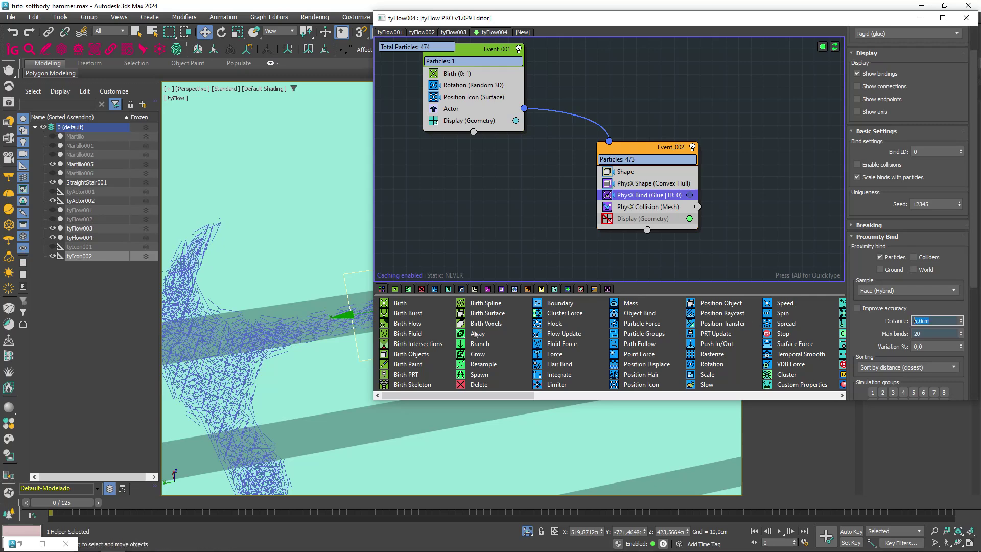
pyautogui.write('6')
pyautogui.press('Return')
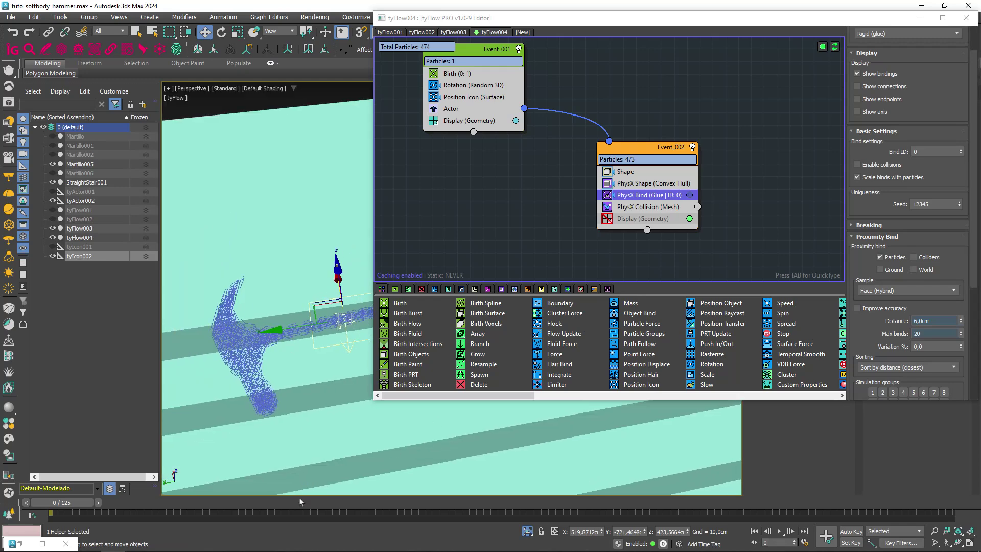
pyautogui.click(254, 505)
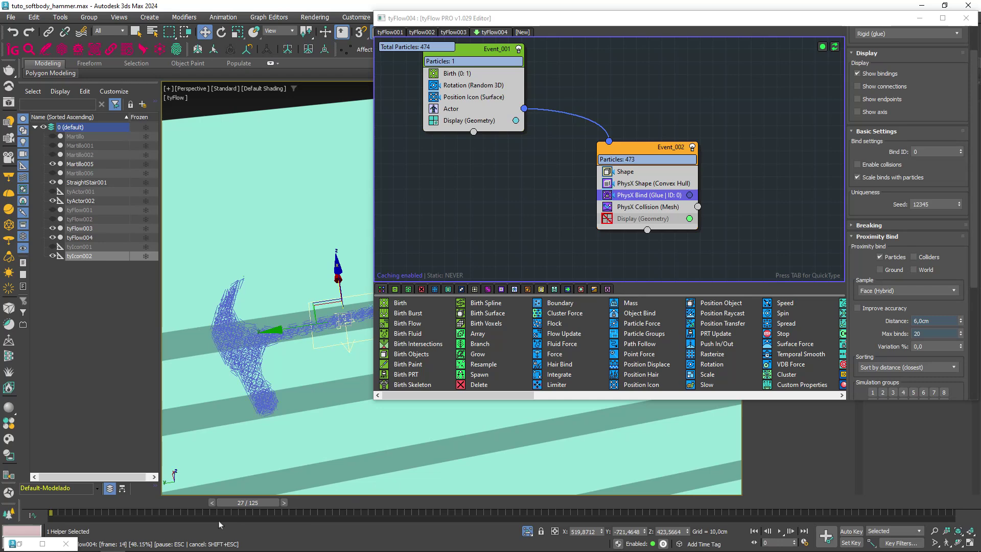
# Select tyFlow004 and enable CUDA for its PhysX solver.
pyautogui.click(966, 18)
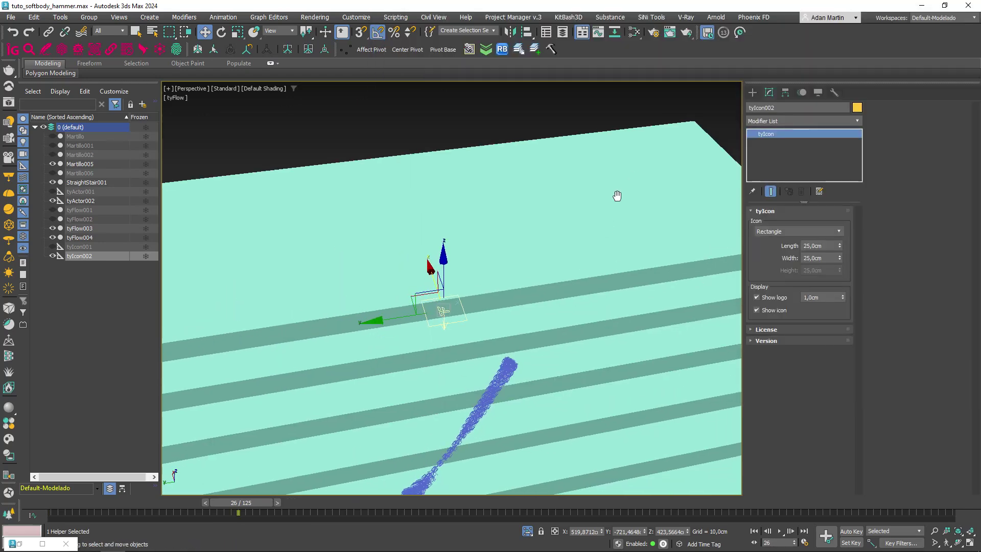
pyautogui.moveTo(617, 195)
pyautogui.keyDown('alt'); pyautogui.mouseDown(button='middle')
pyautogui.moveTo(521, 313)
pyautogui.moveTo(508, 273)
pyautogui.moveTo(529, 276)
pyautogui.mouseUp(button='middle'); pyautogui.keyUp('alt')
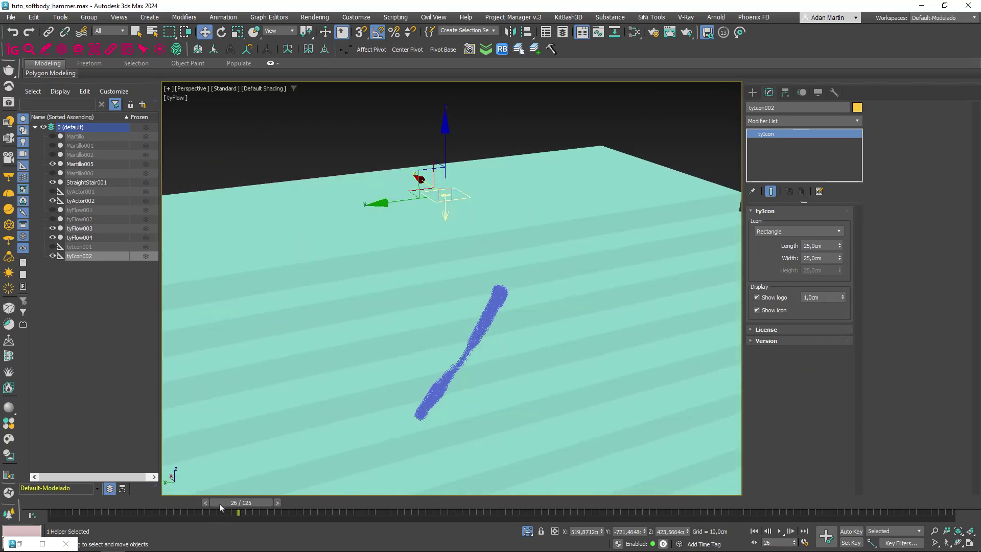
pyautogui.moveTo(221, 506)
pyautogui.mouseDown()
pyautogui.moveTo(128, 506)
pyautogui.moveTo(224, 505)
pyautogui.moveTo(151, 503)
pyautogui.mouseUp()
pyautogui.press('w')
pyautogui.scroll(-5, 458, 431)
pyautogui.moveTo(458, 432)
pyautogui.mouseDown(button='middle')
pyautogui.moveTo(555, 373)
pyautogui.moveTo(550, 302)
pyautogui.mouseUp(button='middle')
pyautogui.click(613, 351)
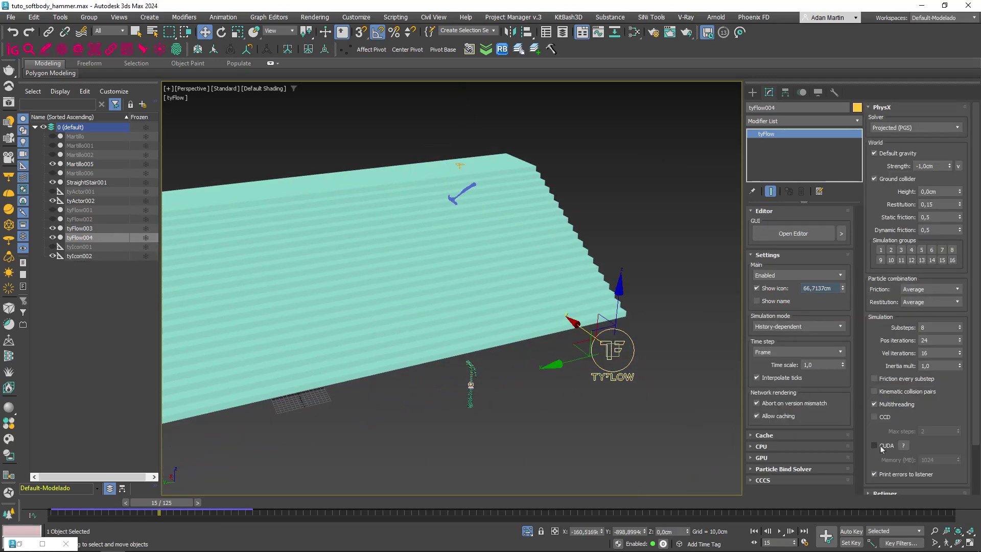
pyautogui.click(881, 447)
pyautogui.scroll(5, 503, 192)
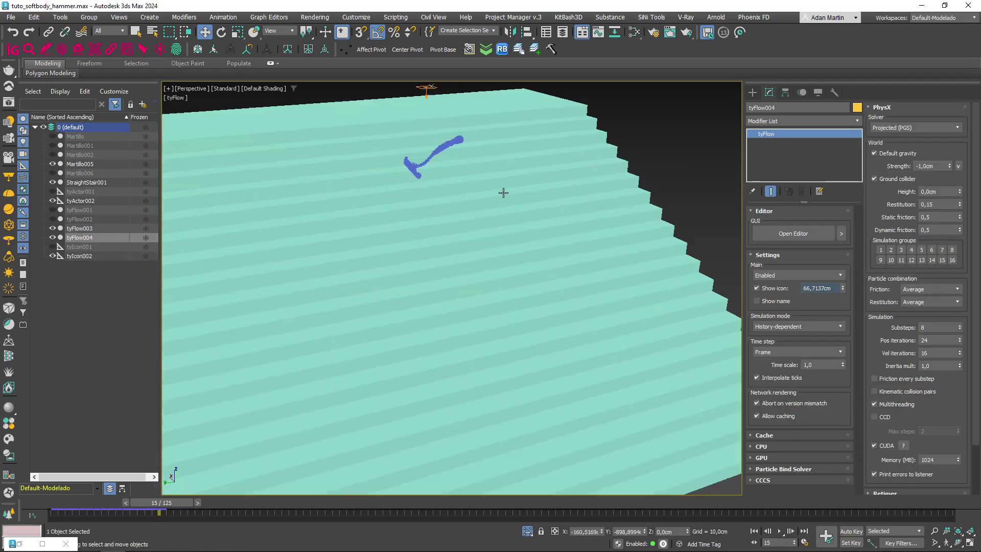
pyautogui.scroll(3, 407, 267)
pyautogui.scroll(3, 405, 273)
pyautogui.scroll(-8, 532, 323)
pyautogui.scroll(-3, 503, 270)
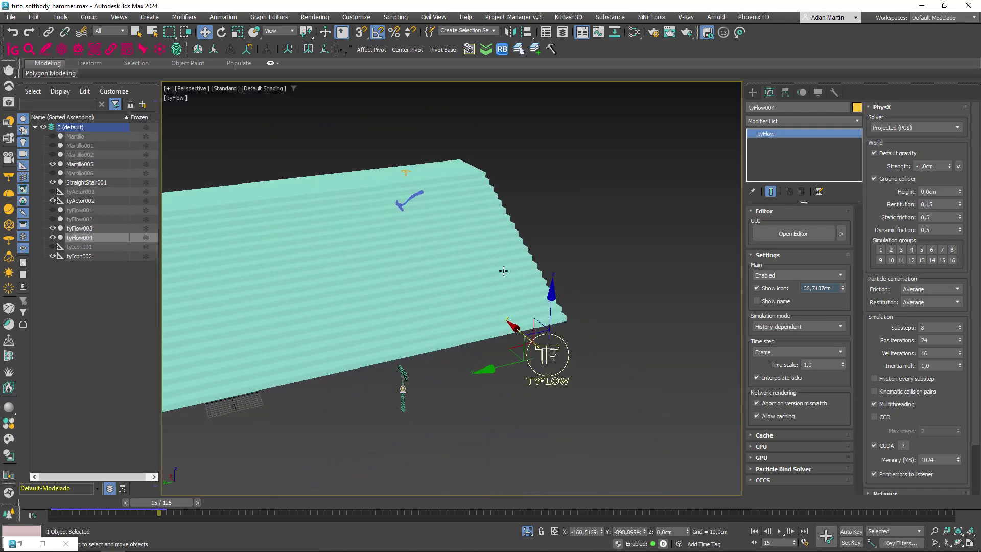
# Inspect the Actor operator settings in the tyFlow editor.
pyautogui.click(793, 234)
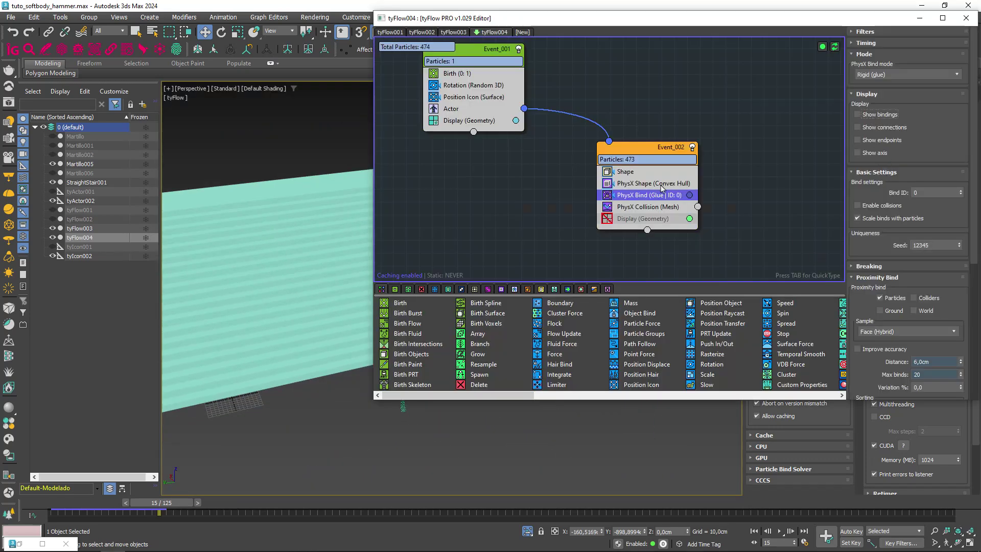
pyautogui.click(456, 110)
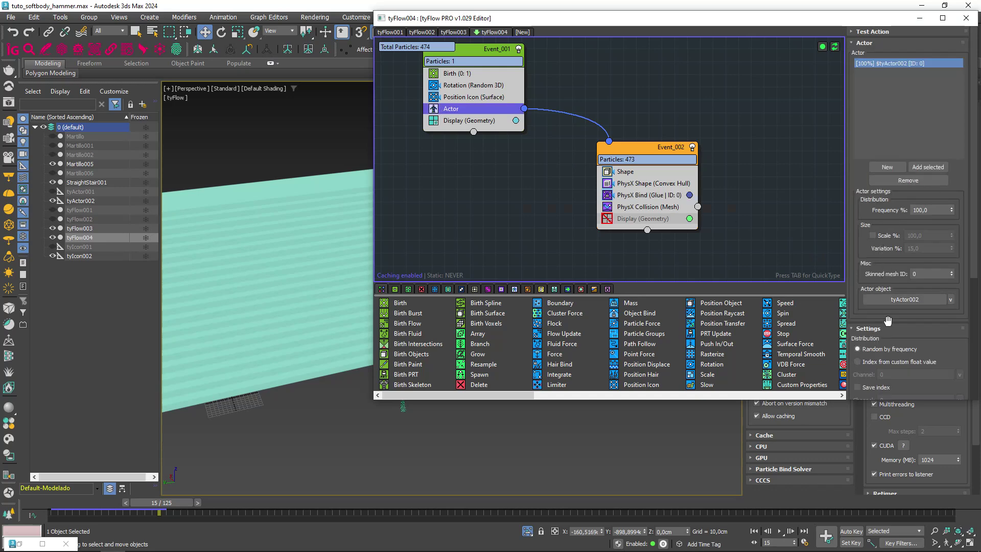
pyautogui.moveTo(888, 320); pyautogui.dragTo(880, 190)
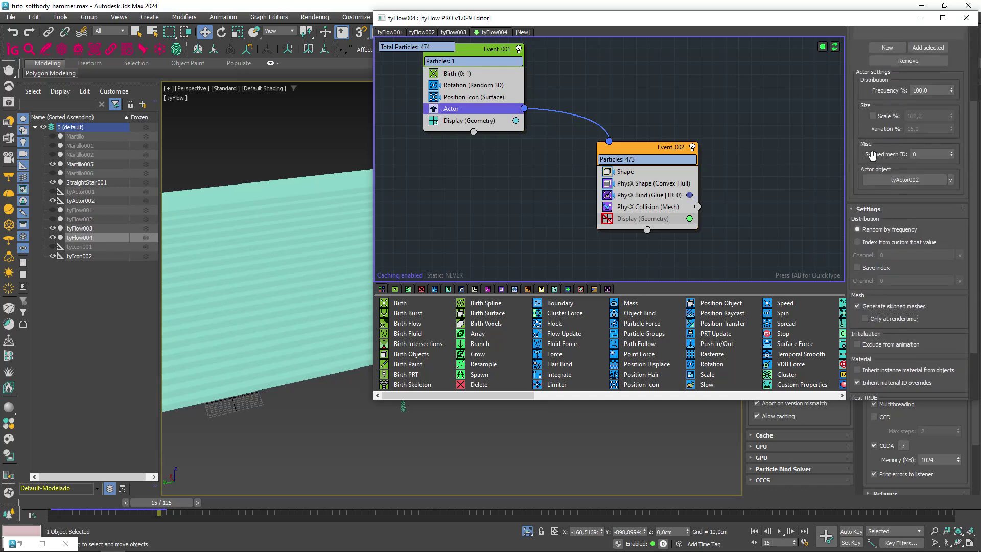
pyautogui.click(965, 18)
pyautogui.scroll(5, 388, 194)
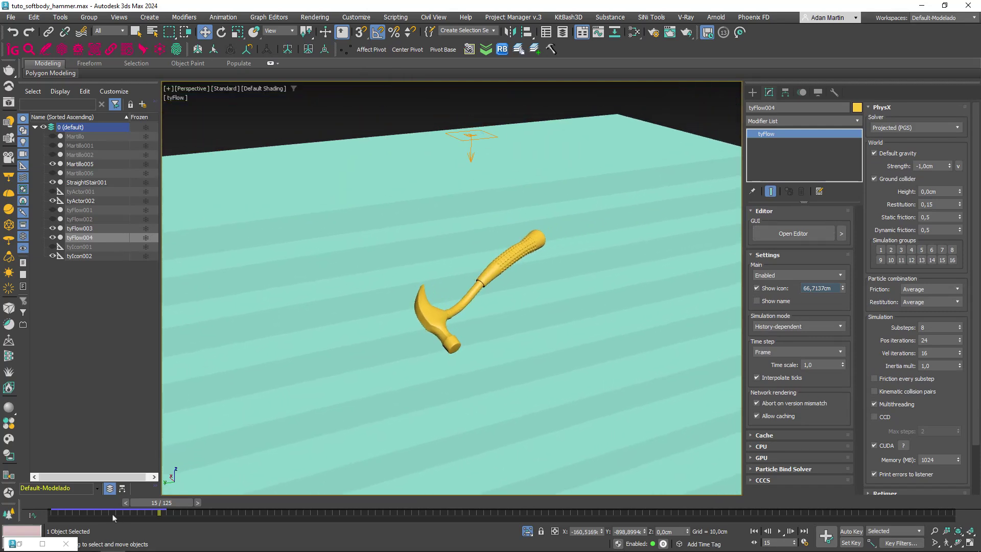
# Scrub frames 15 to 21 to watch the hammer fall and bend on the stairs.
pyautogui.moveTo(169, 503)
pyautogui.mouseDown()
pyautogui.moveTo(192, 495)
pyautogui.moveTo(93, 514)
pyautogui.moveTo(108, 511)
pyautogui.moveTo(66, 506)
pyautogui.moveTo(123, 512)
pyautogui.mouseUp()
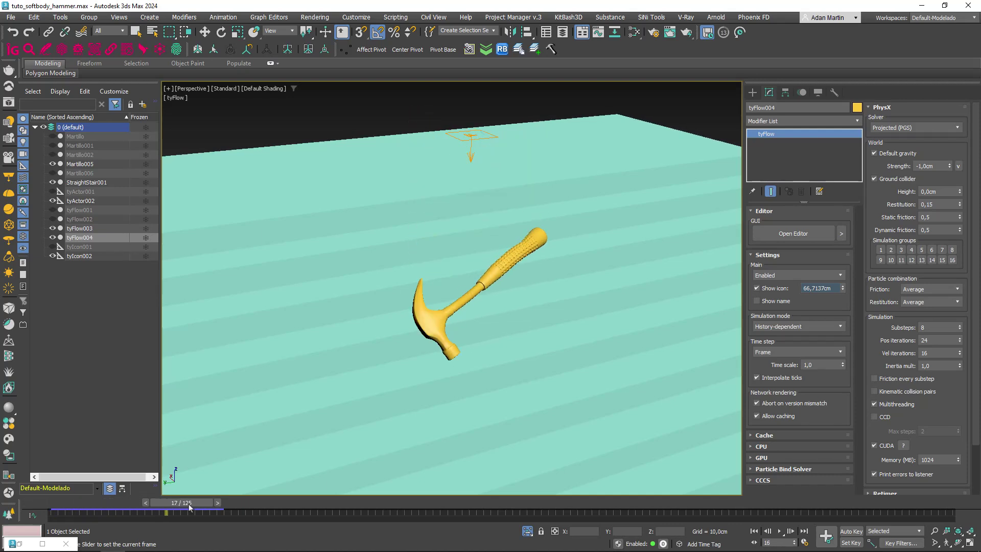
pyautogui.moveTo(123, 511)
pyautogui.mouseDown()
pyautogui.moveTo(211, 503)
pyautogui.moveTo(107, 507)
pyautogui.moveTo(174, 507)
pyautogui.mouseUp()
pyautogui.moveTo(174, 507); pyautogui.dragTo(197, 503)
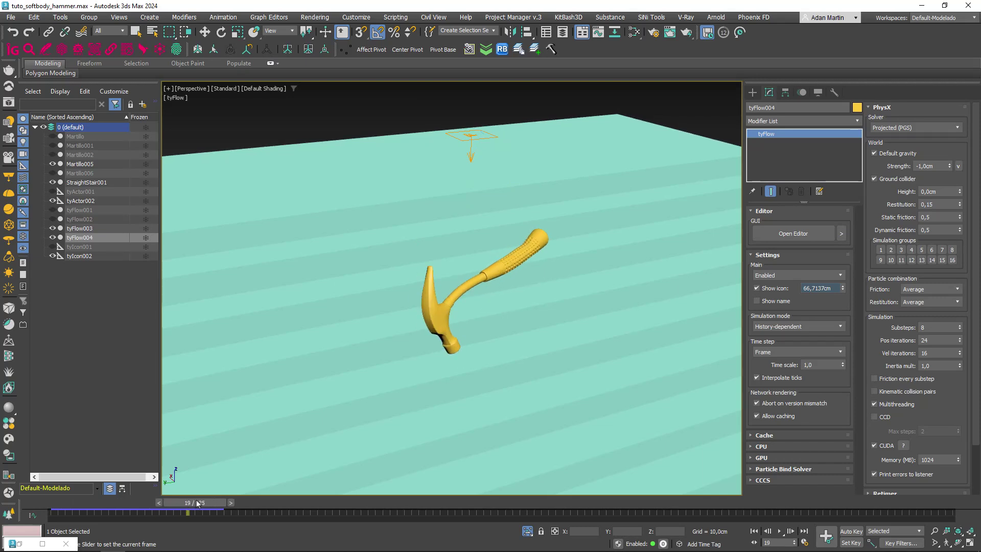
pyautogui.press('w')
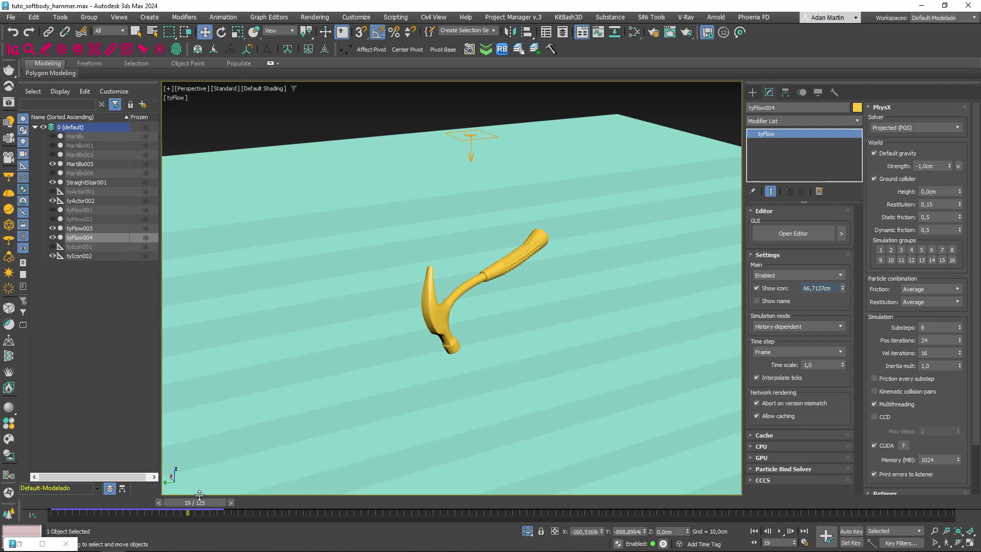
pyautogui.moveTo(212, 508)
pyautogui.mouseDown()
pyautogui.moveTo(191, 507)
pyautogui.moveTo(319, 496)
pyautogui.moveTo(87, 503)
pyautogui.mouseUp()
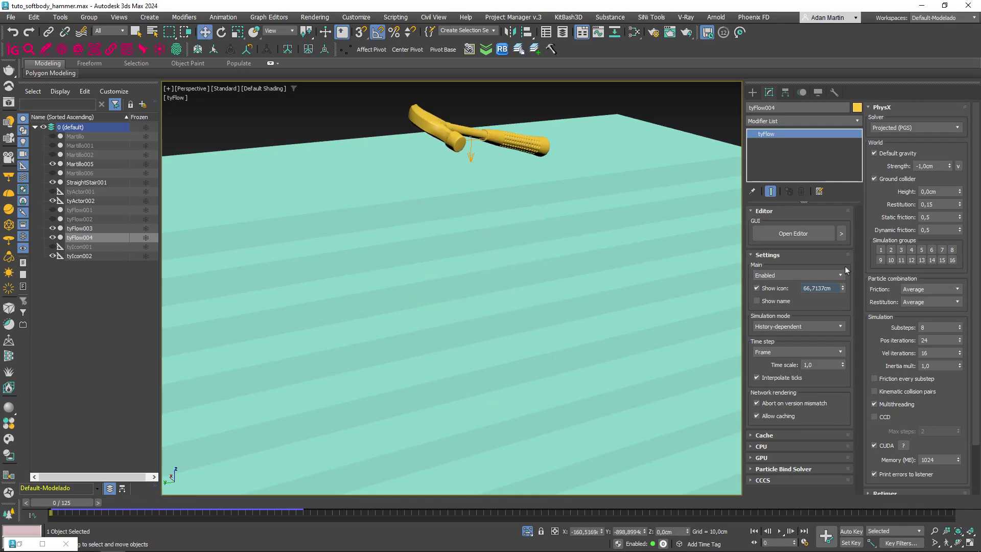
# Review tyFlow004's Birth and PhysX Bind operator settings in the editor.
pyautogui.click(792, 234)
pyautogui.moveTo(463, 70); pyautogui.dragTo(459, 118, button='middle')
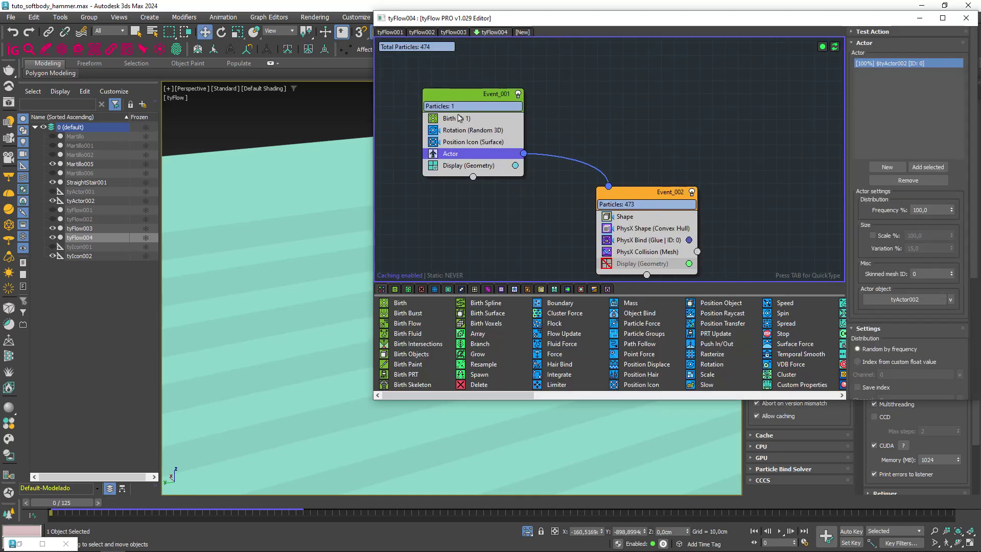
pyautogui.click(459, 118)
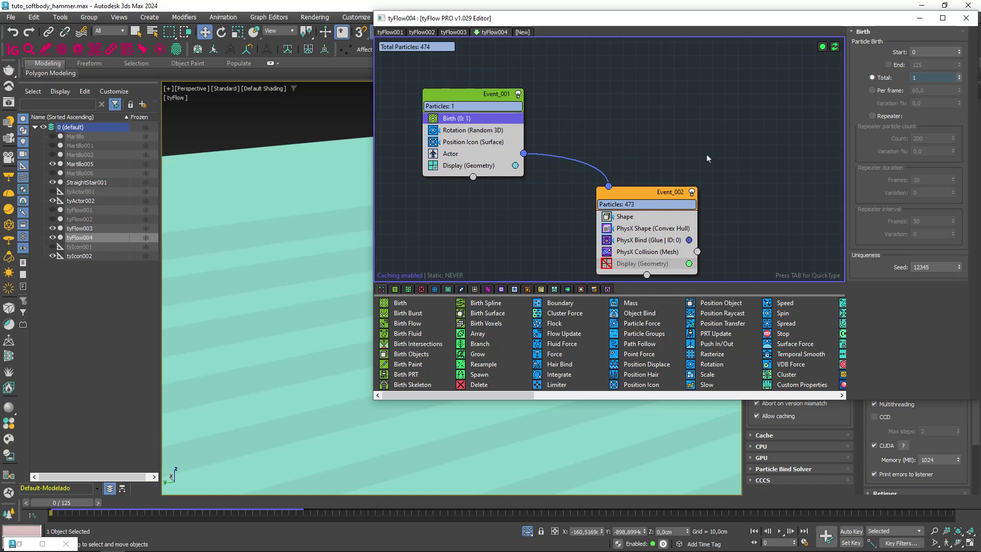
pyautogui.click(628, 240)
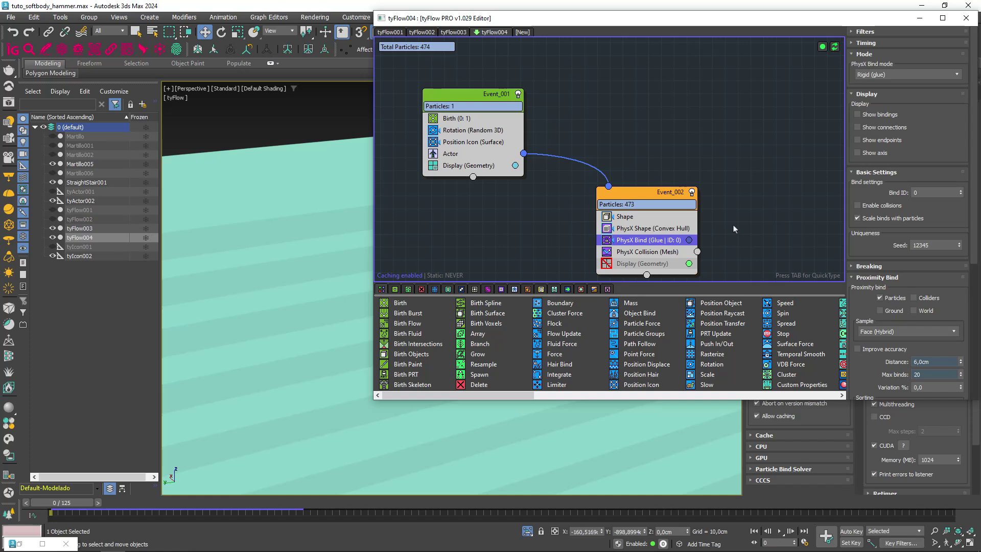
pyautogui.click(482, 120)
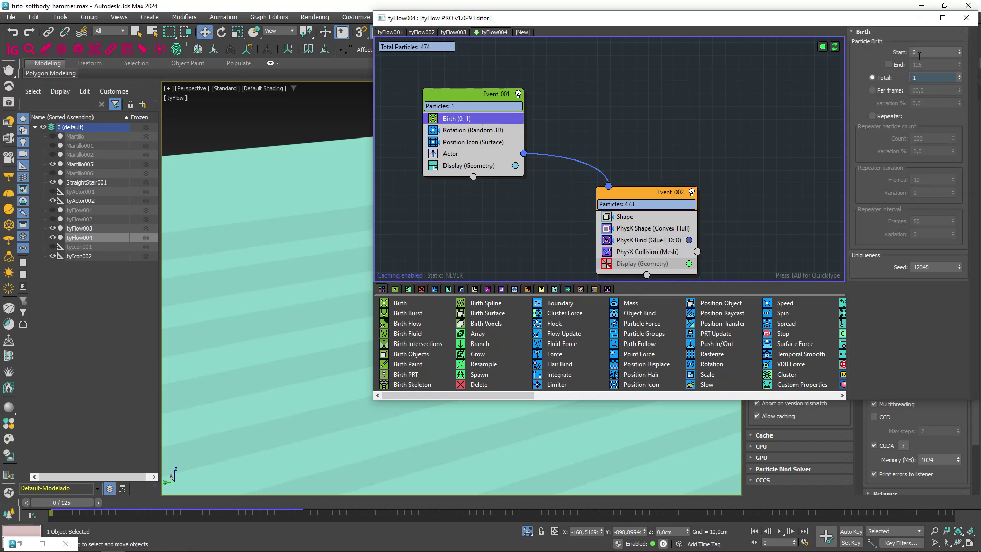
# Enable Birth End at frame 60 with a total of 4, then simulate to frame 31.
pyautogui.click(888, 65)
pyautogui.doubleClick(936, 65)
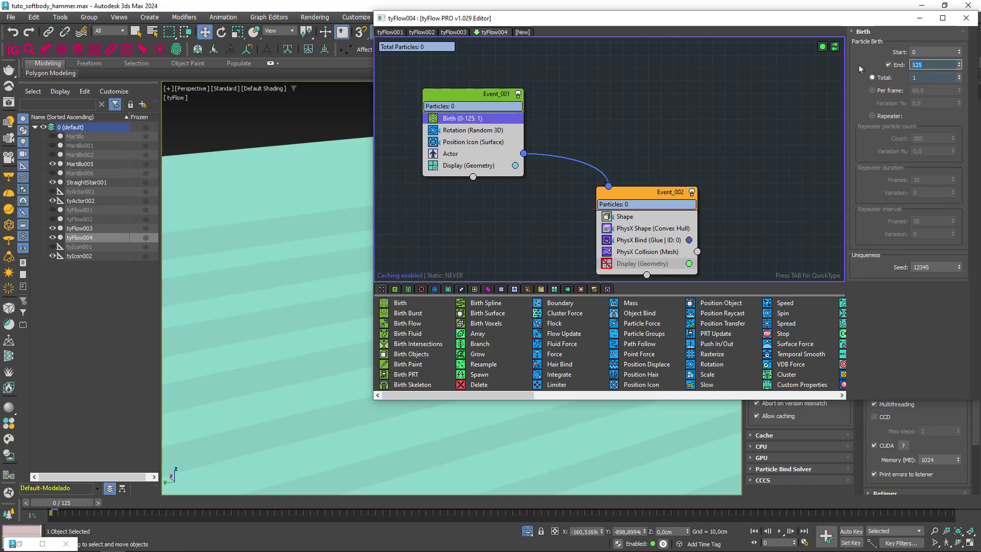
pyautogui.write('60')
pyautogui.press('Tab')
pyautogui.write('4')
pyautogui.press('Return')
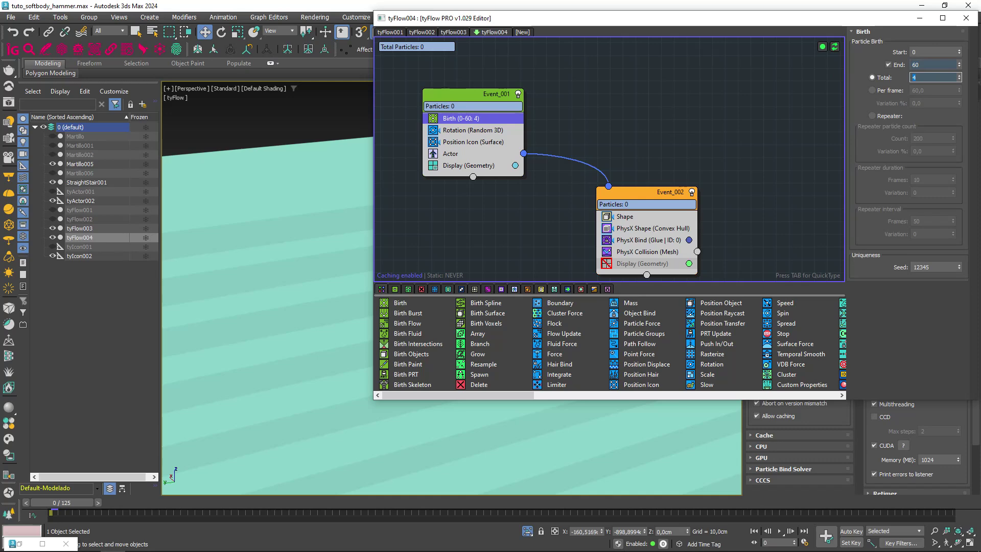
pyautogui.click(966, 18)
pyautogui.click(306, 507)
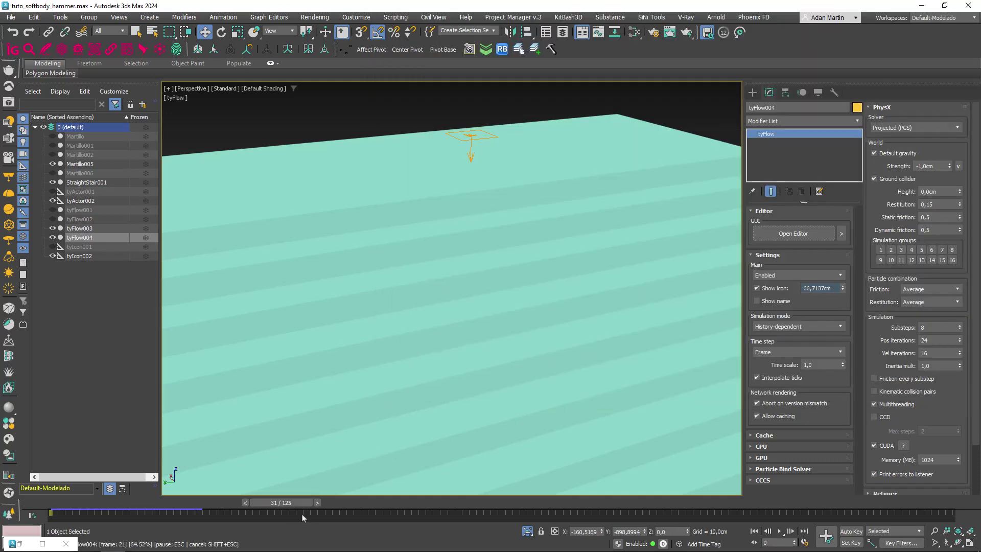
# Set tyFlow004's simulation time step to 1/4 frame and re-simulate past frame 38.
pyautogui.moveTo(302, 518); pyautogui.dragTo(328, 510)
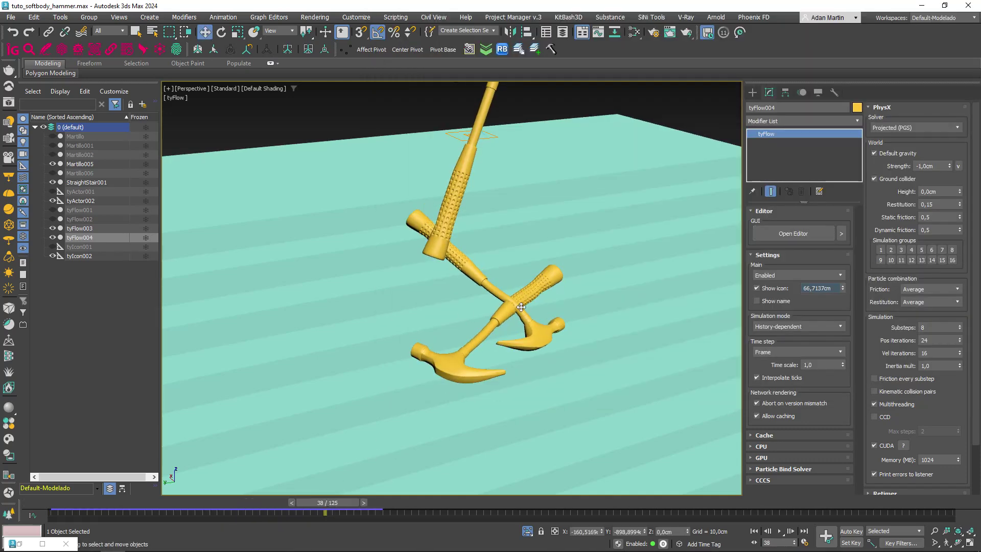
pyautogui.click(762, 353)
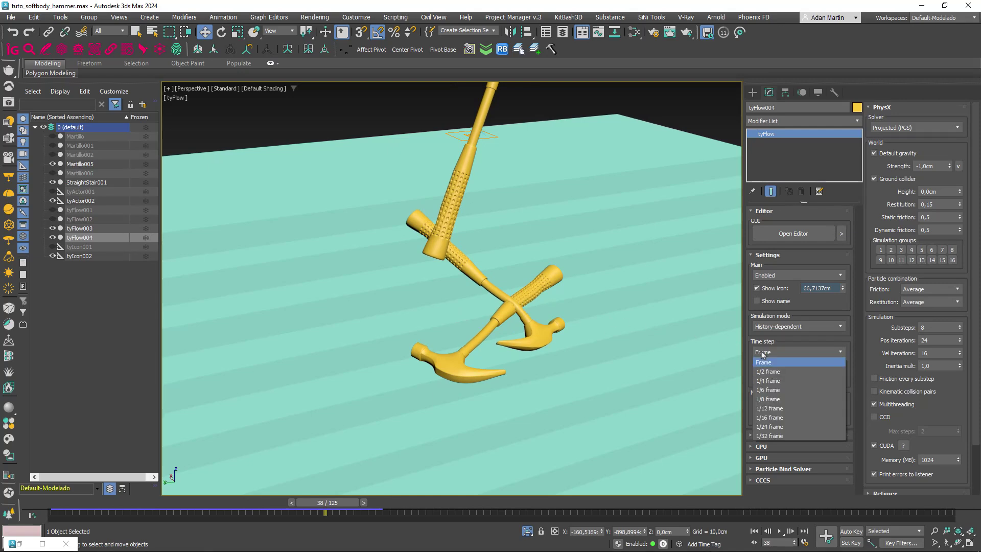
pyautogui.click(768, 352)
pyautogui.click(766, 362)
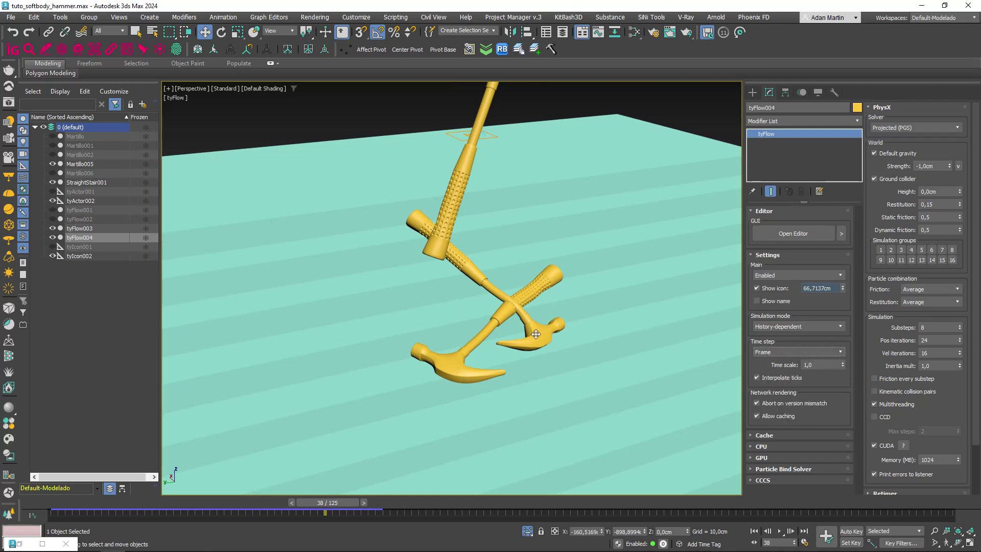
pyautogui.press('.')
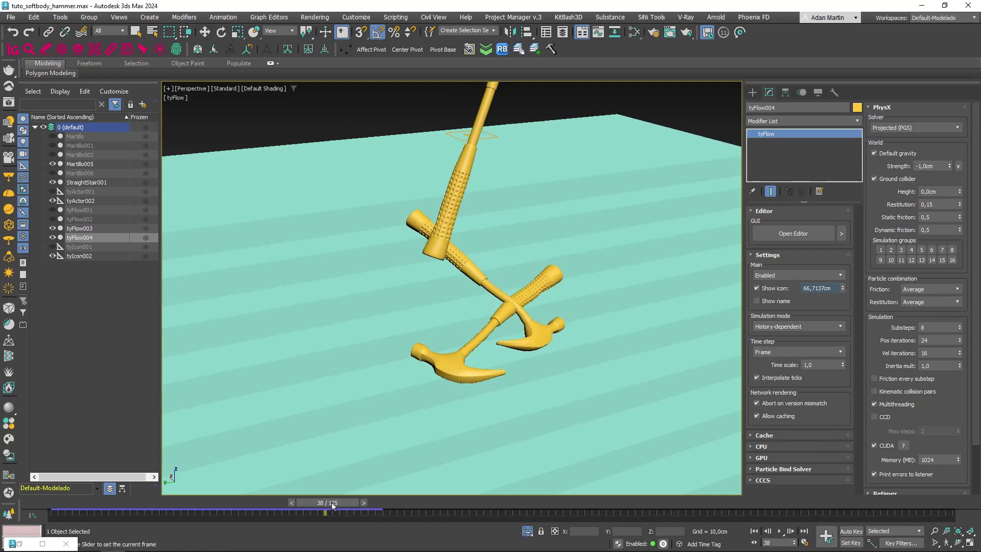
pyautogui.click(781, 350)
pyautogui.click(776, 379)
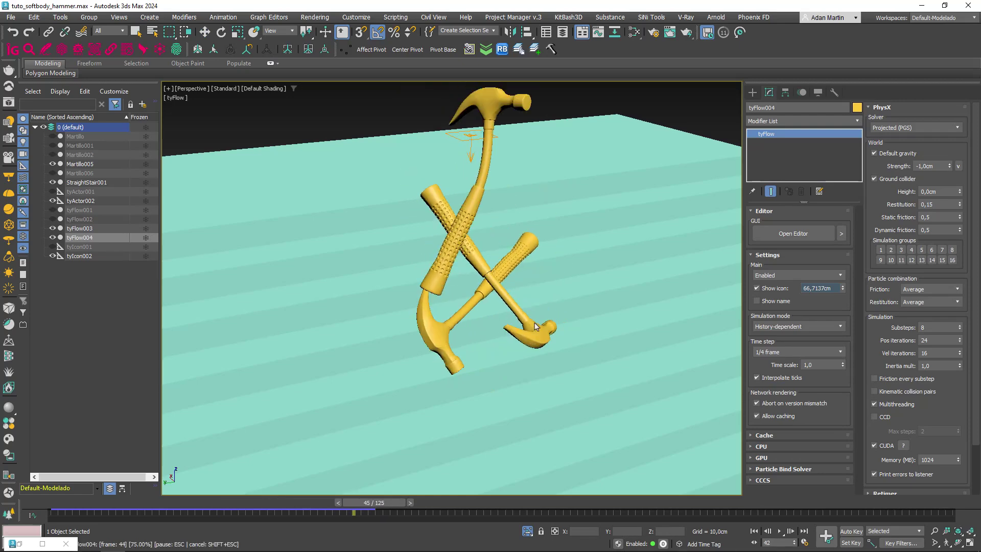
# Orbit around the hammers and scrub back to frame 39 to view the stairs.
pyautogui.press('w')
pyautogui.moveTo(439, 332)
pyautogui.keyDown('alt'); pyautogui.mouseDown(button='middle')
pyautogui.moveTo(464, 316)
pyautogui.moveTo(524, 317)
pyautogui.moveTo(411, 412)
pyautogui.mouseUp(button='middle'); pyautogui.keyUp('alt')
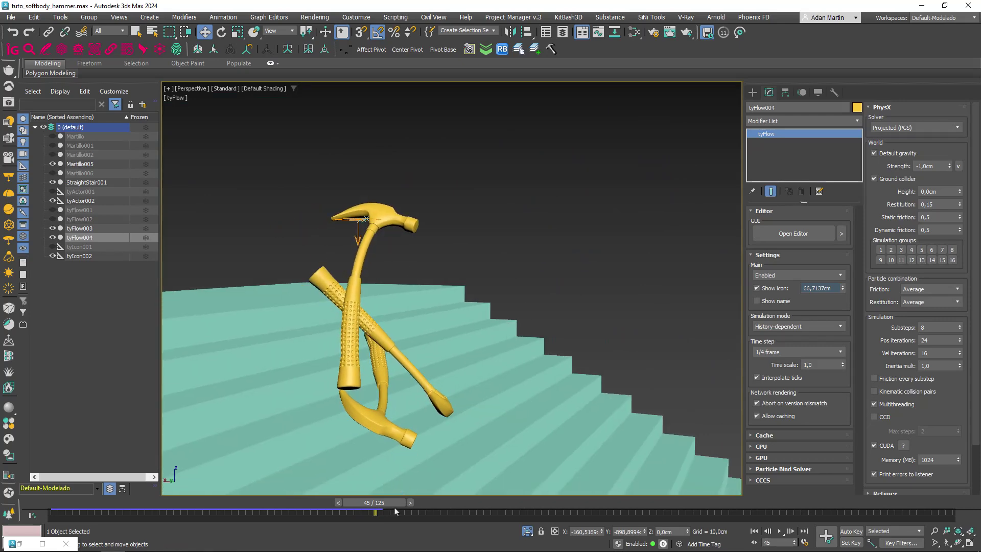
pyautogui.moveTo(390, 507)
pyautogui.mouseDown()
pyautogui.moveTo(276, 507)
pyautogui.moveTo(333, 507)
pyautogui.mouseUp()
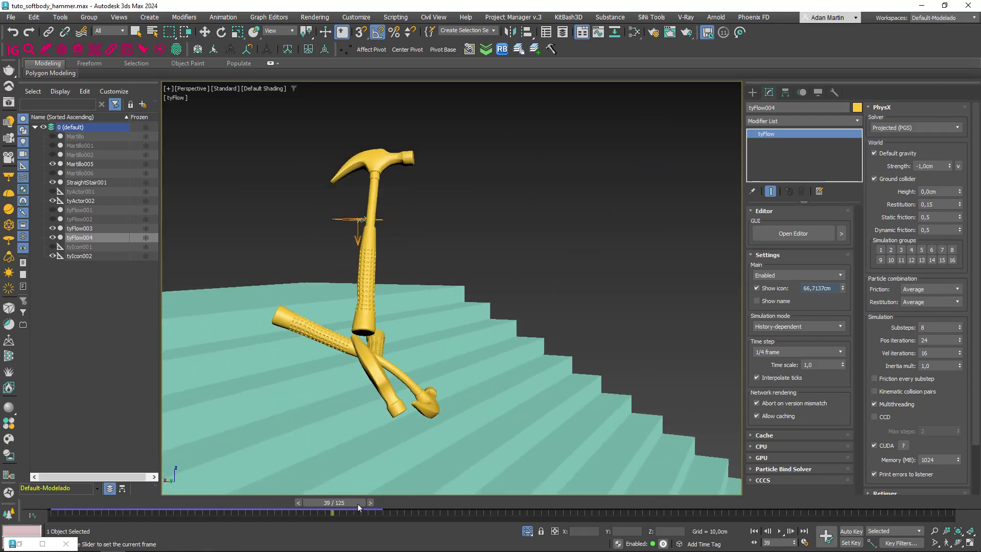
pyautogui.scroll(-2, 478, 395)
pyautogui.keyDown('alt'); pyautogui.moveTo(453, 399); pyautogui.dragTo(450, 358, button='middle'); pyautogui.keyUp('alt')
# Select tyFlow003 and set its Birth Voxels size to 2.5 on all axes, giving 837 particles.
pyautogui.scroll(4, 313, 377)
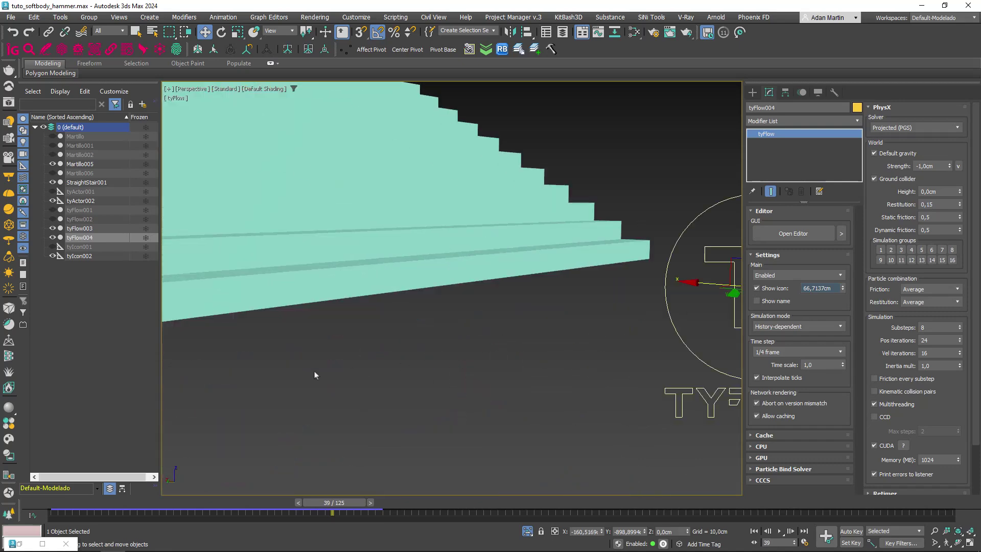
pyautogui.scroll(-4, 382, 356)
pyautogui.scroll(5, 382, 356)
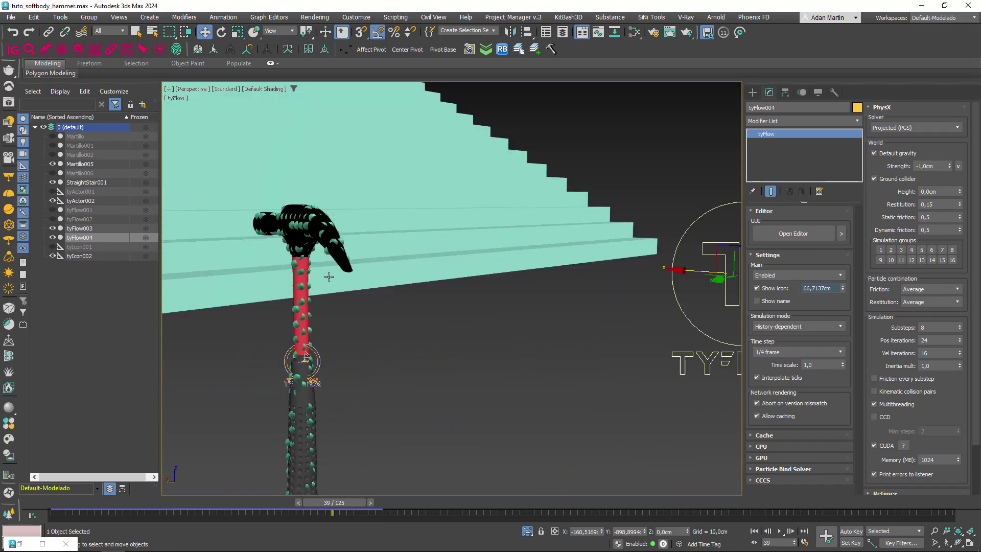
pyautogui.scroll(2, 306, 360)
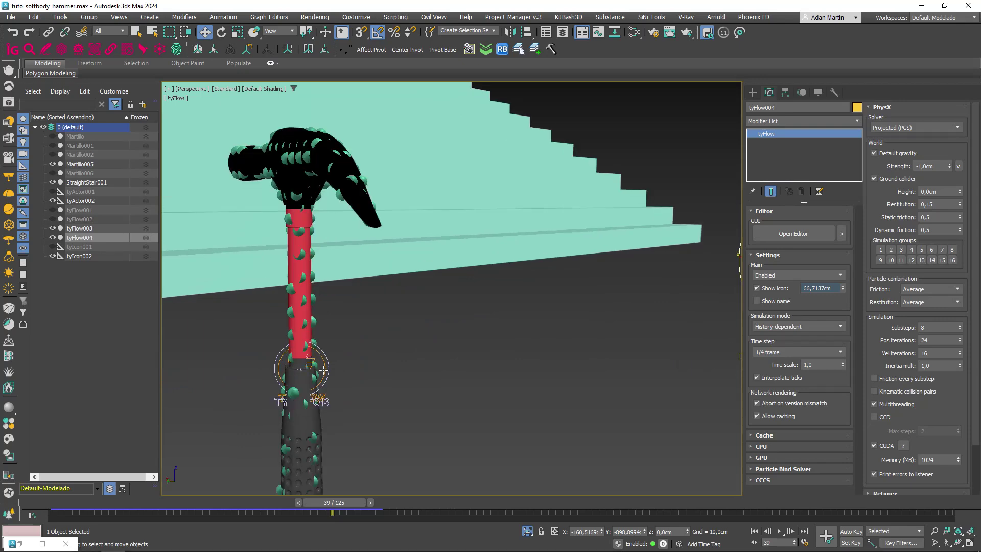
pyautogui.click(308, 362)
pyautogui.click(792, 234)
pyautogui.click(666, 154)
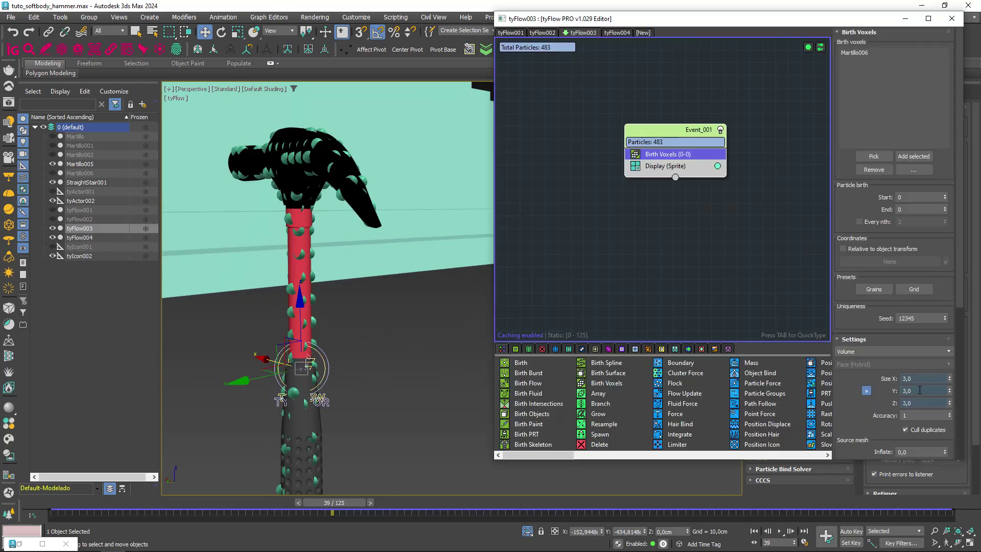
pyautogui.click(877, 378)
pyautogui.write('5')
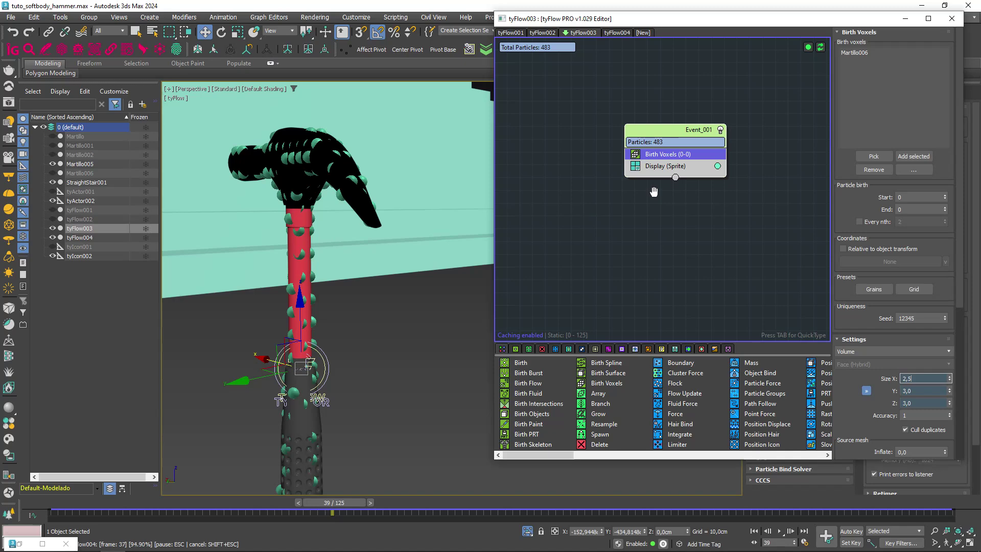
pyautogui.press('Return')
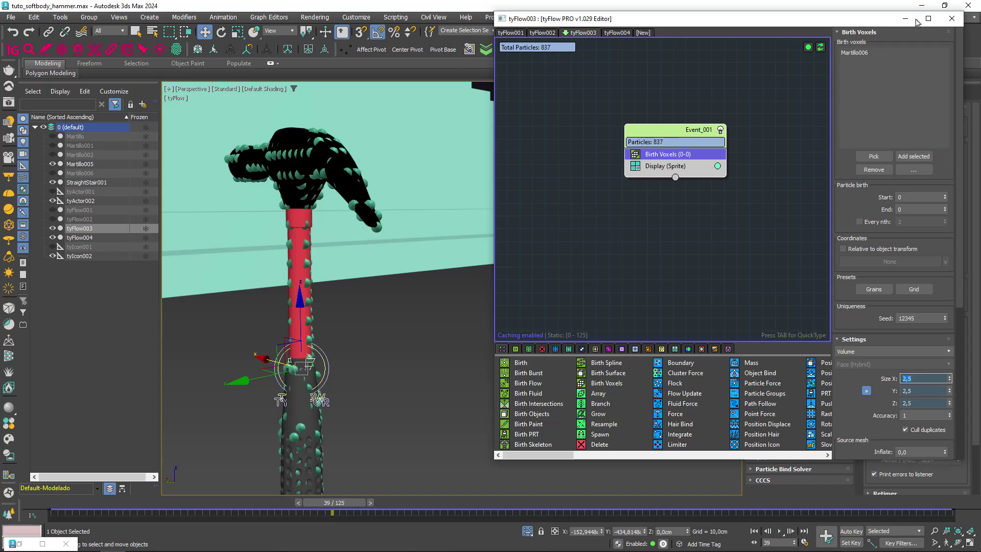
pyautogui.click(951, 18)
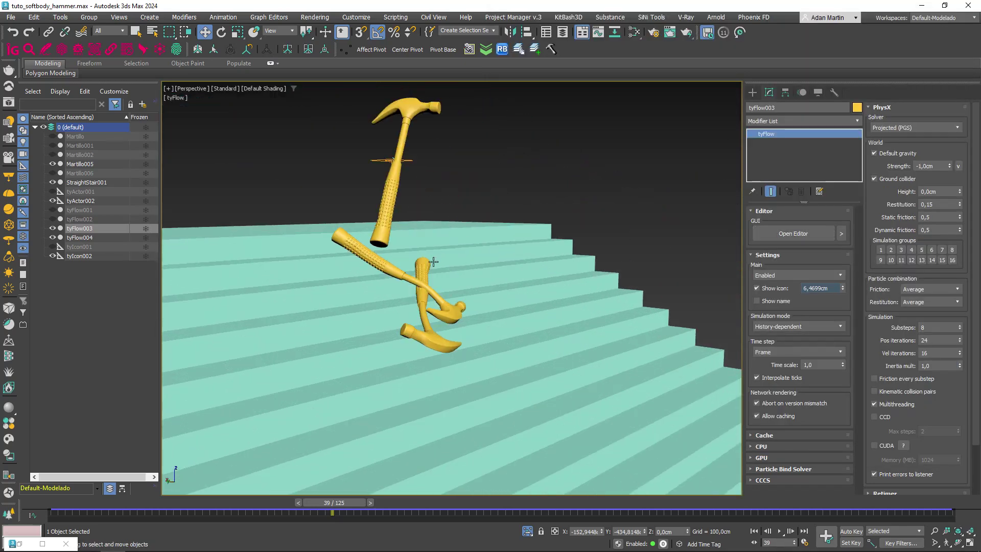
# Scrub through the hammers' motion and keep tyFlow004's time step at one frame.
pyautogui.keyDown('alt'); pyautogui.moveTo(434, 261); pyautogui.dragTo(445, 333, button='middle'); pyautogui.keyUp('alt')
pyautogui.scroll(5, 459, 327)
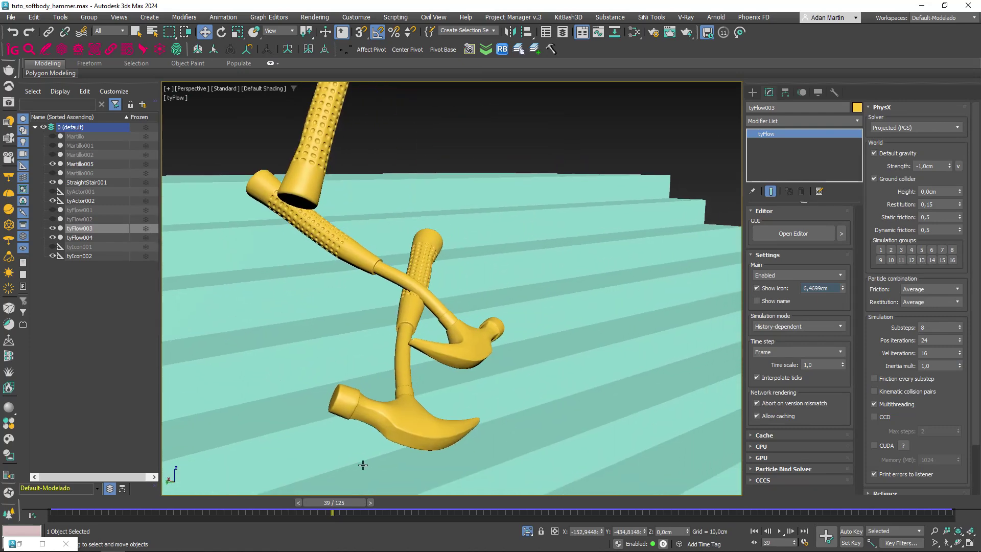
pyautogui.moveTo(334, 503); pyautogui.dragTo(362, 506)
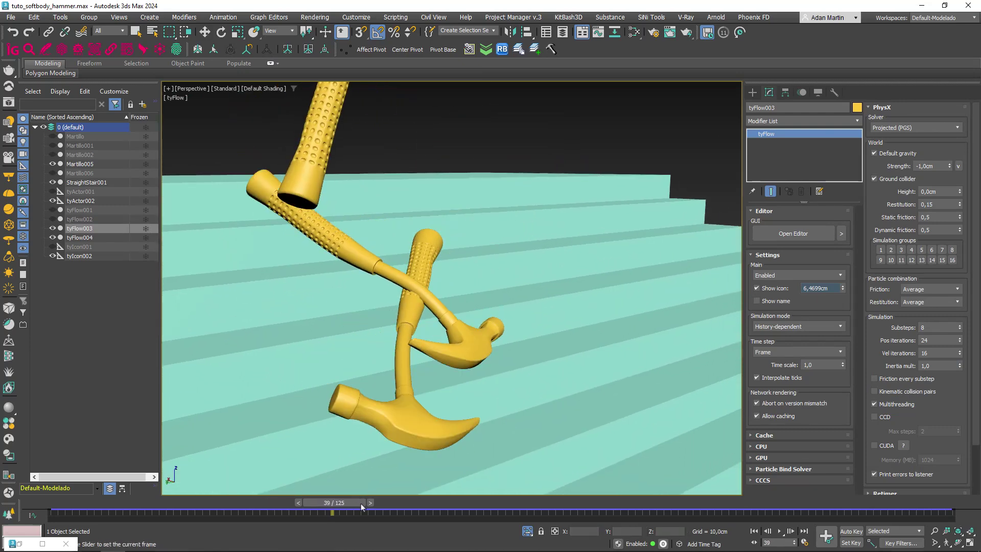
pyautogui.press('w')
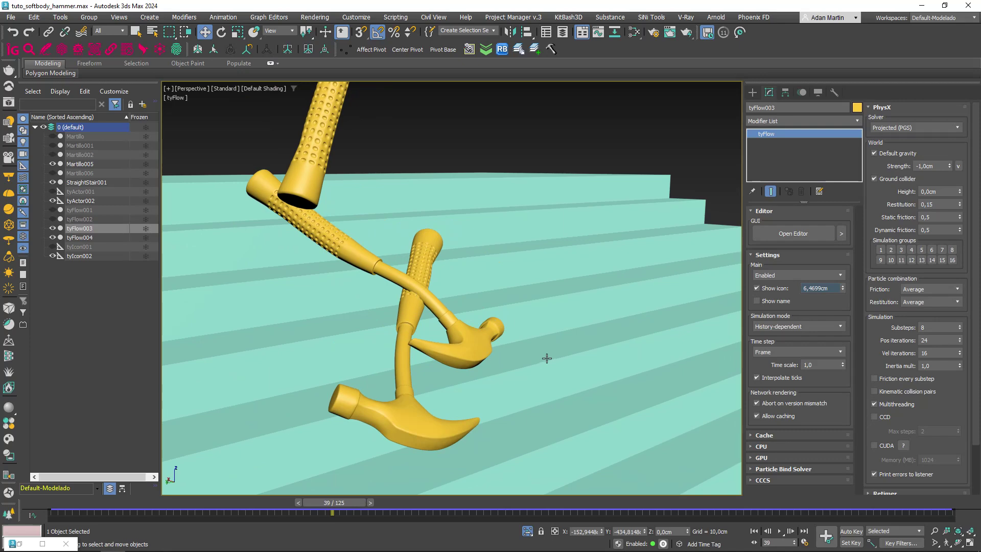
pyautogui.click(770, 351)
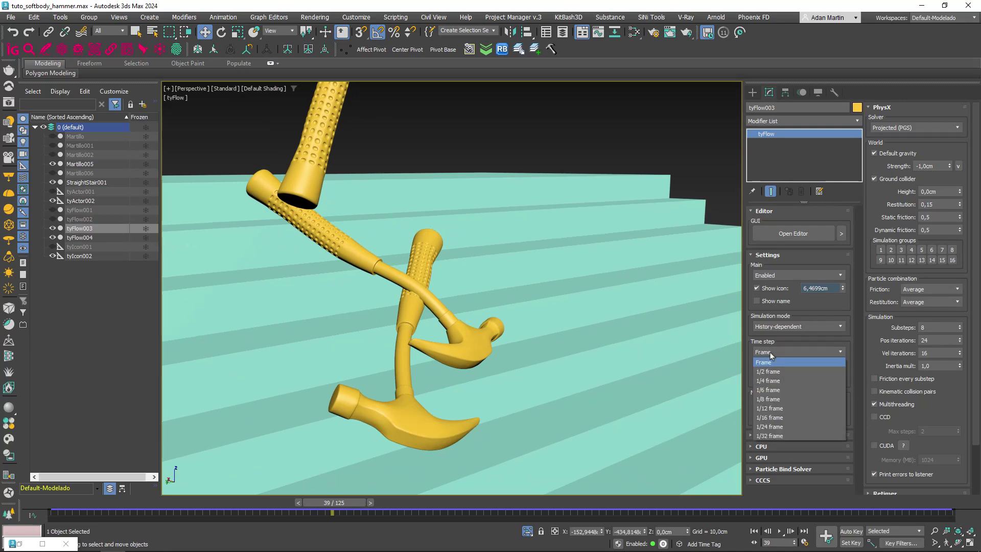
pyautogui.click(770, 351)
pyautogui.click(768, 350)
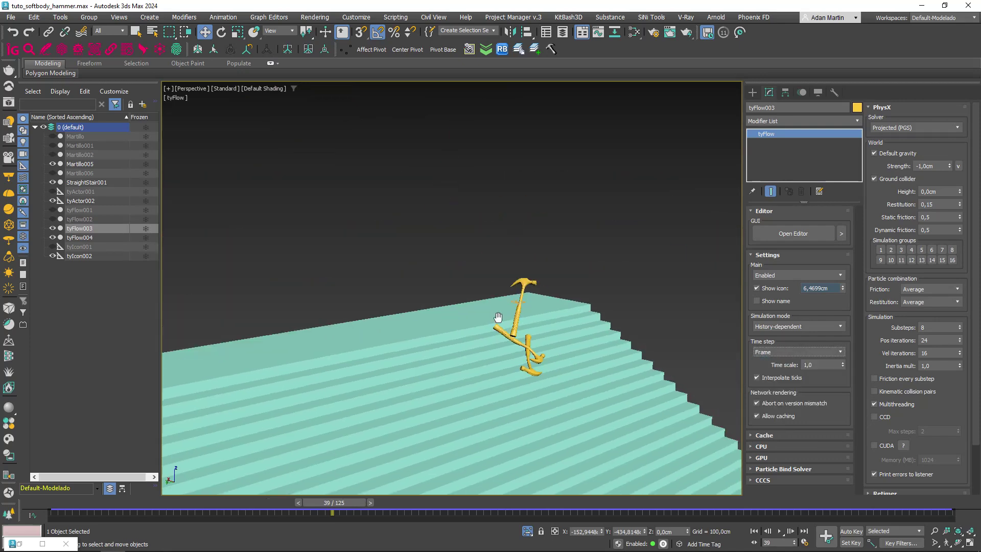
# Raise tyFlow004's PhysX substeps from 8 to 12 so the simulation recomputes.
pyautogui.keyDown('alt'); pyautogui.moveTo(715, 373); pyautogui.dragTo(599, 392, button='middle'); pyautogui.keyUp('alt')
pyautogui.moveTo(403, 248); pyautogui.dragTo(469, 345, button='middle')
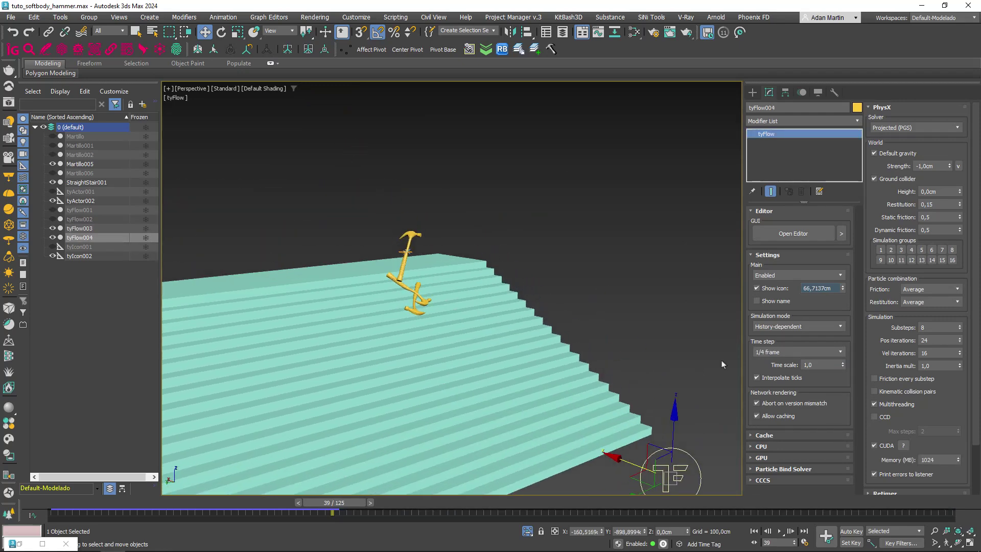
pyautogui.click(774, 352)
pyautogui.doubleClick(927, 326)
pyautogui.write('12')
pyautogui.press('Return')
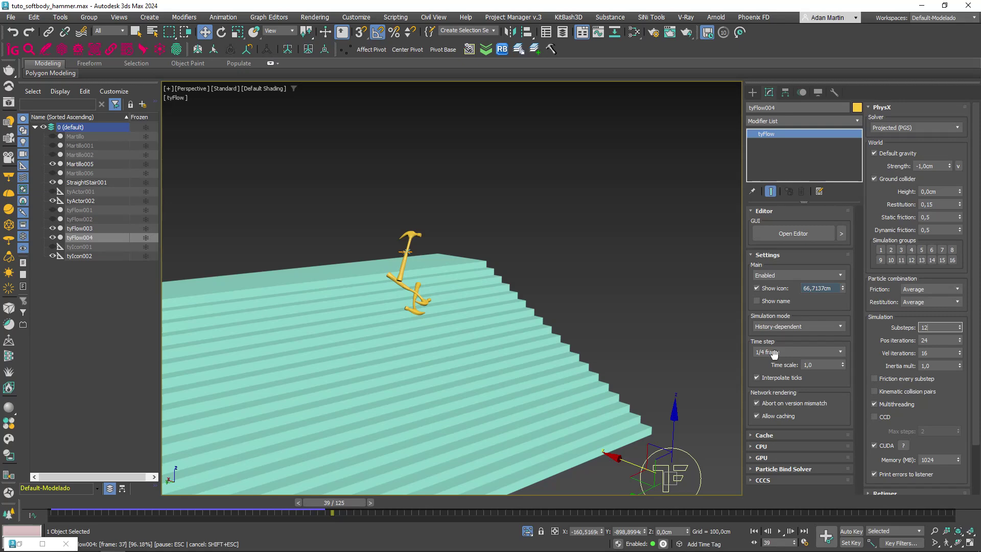
# Change tyFlow004's simulation time step from 1/4 to 1/6 frame.
pyautogui.scroll(3, 442, 290)
pyautogui.scroll(4, 433, 291)
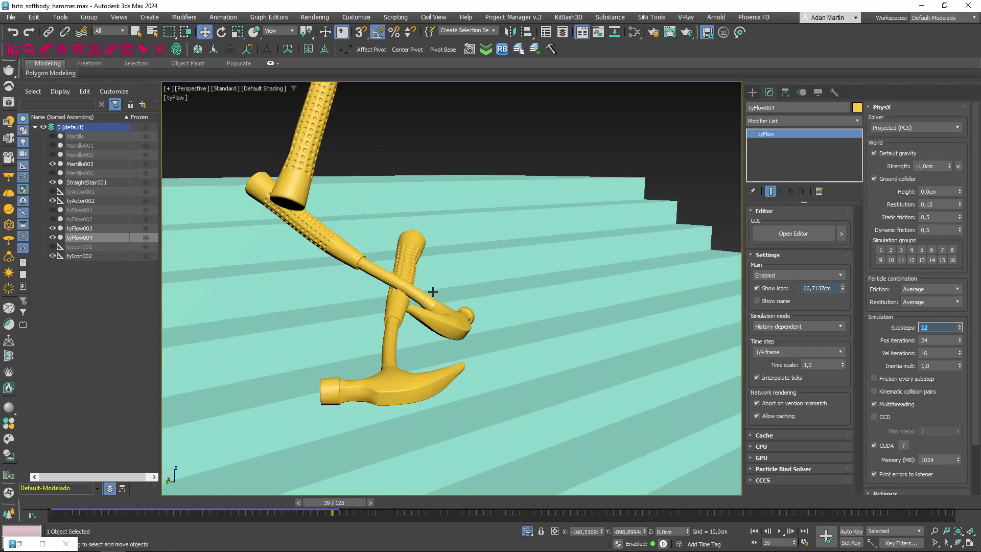
pyautogui.click(801, 351)
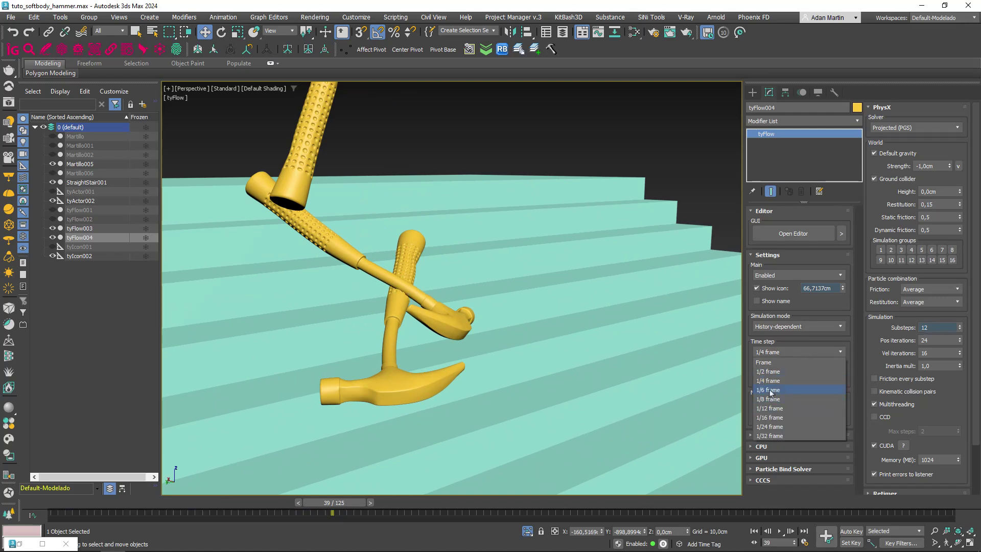
pyautogui.click(782, 381)
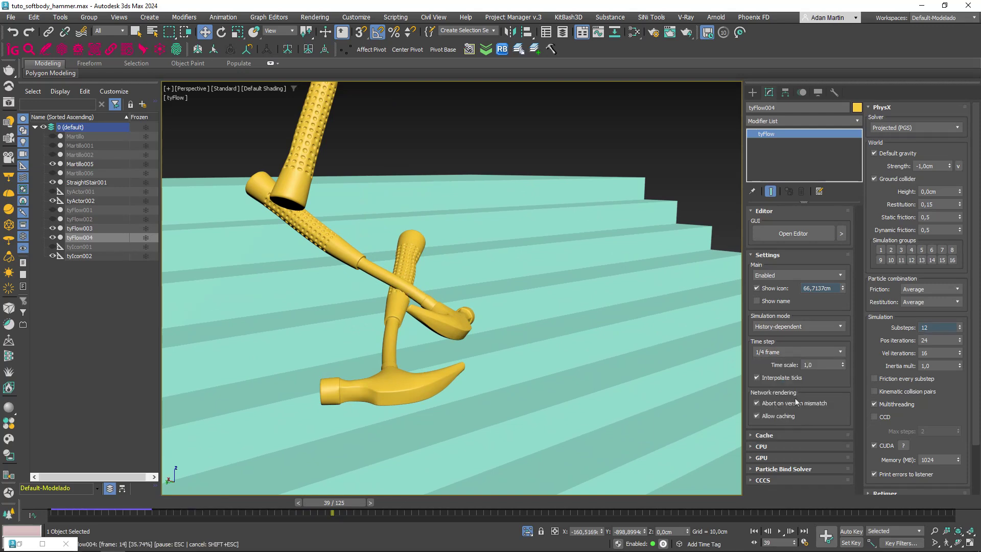
pyautogui.click(797, 351)
pyautogui.click(787, 378)
# Scrub the re-run simulation to frame 38 to review the hammers tangling on the stairs.
pyautogui.moveTo(334, 502)
pyautogui.mouseDown()
pyautogui.moveTo(360, 508)
pyautogui.moveTo(313, 508)
pyautogui.mouseUp()
pyautogui.moveTo(388, 327)
pyautogui.keyDown('alt'); pyautogui.mouseDown(button='middle')
pyautogui.moveTo(425, 324)
pyautogui.moveTo(388, 357)
pyautogui.mouseUp(button='middle'); pyautogui.keyUp('alt')
pyautogui.moveTo(306, 509)
pyautogui.mouseDown()
pyautogui.moveTo(85, 521)
pyautogui.moveTo(204, 503)
pyautogui.moveTo(348, 504)
pyautogui.mouseUp()
pyautogui.moveTo(521, 313); pyautogui.dragTo(530, 332, button='middle')
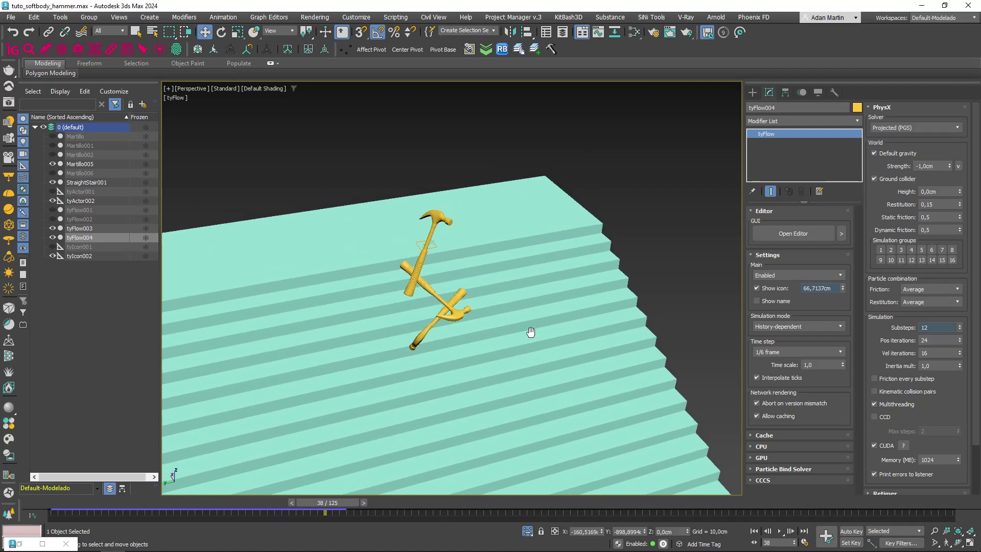
pyautogui.scroll(-2, 530, 332)
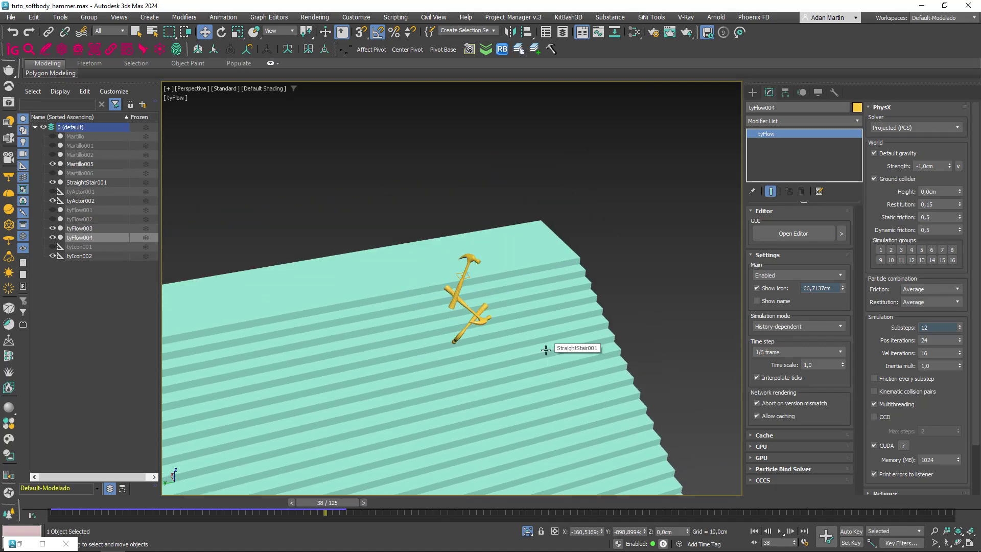
pyautogui.scroll(5, 448, 297)
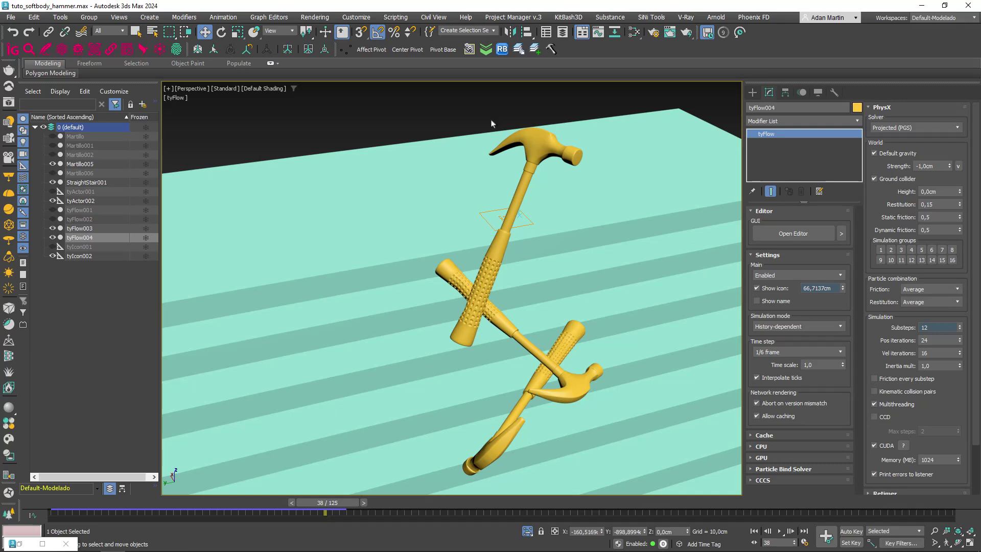
pyautogui.scroll(-5, 491, 235)
pyautogui.scroll(-3, 449, 306)
pyautogui.scroll(-1, 409, 398)
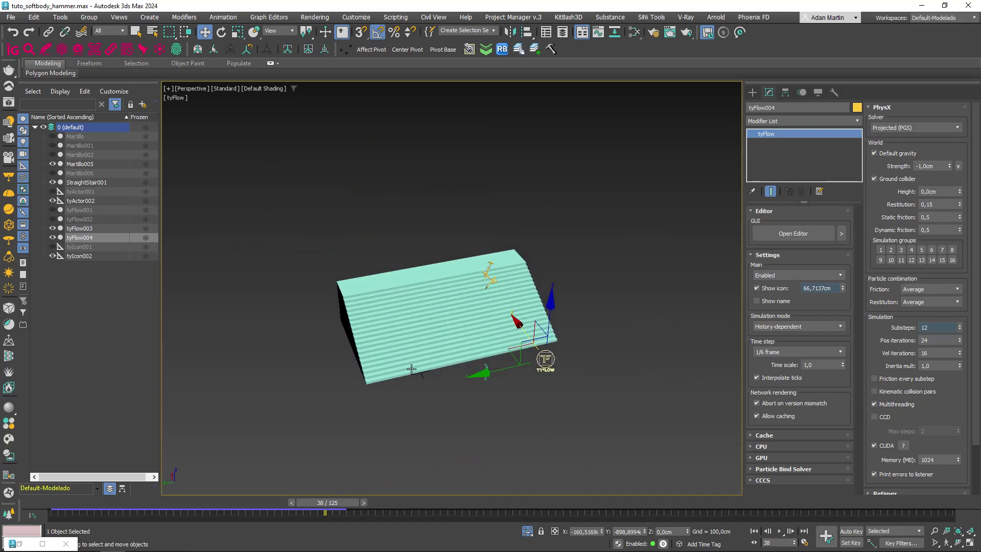
pyautogui.scroll(3, 411, 367)
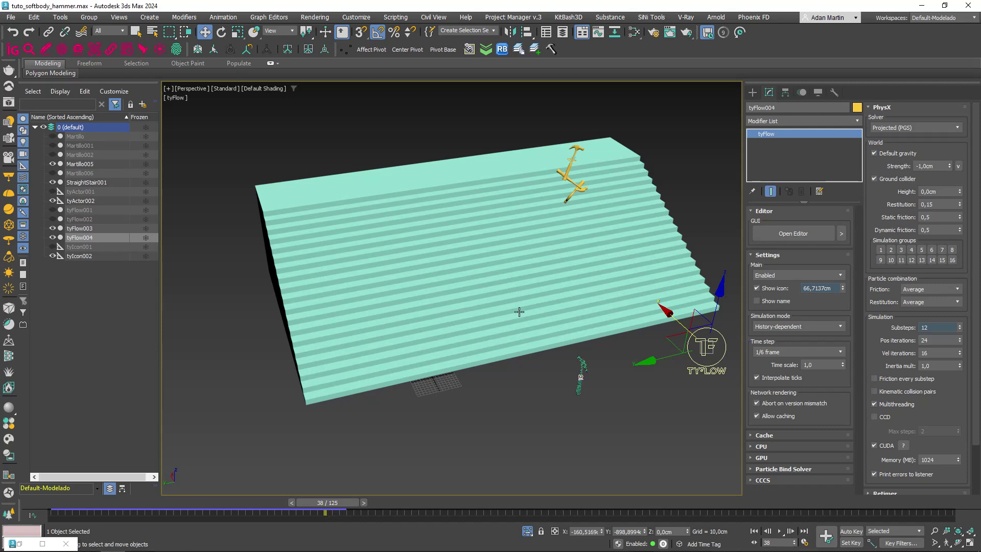
pyautogui.moveTo(540, 295); pyautogui.dragTo(515, 342, button='middle')
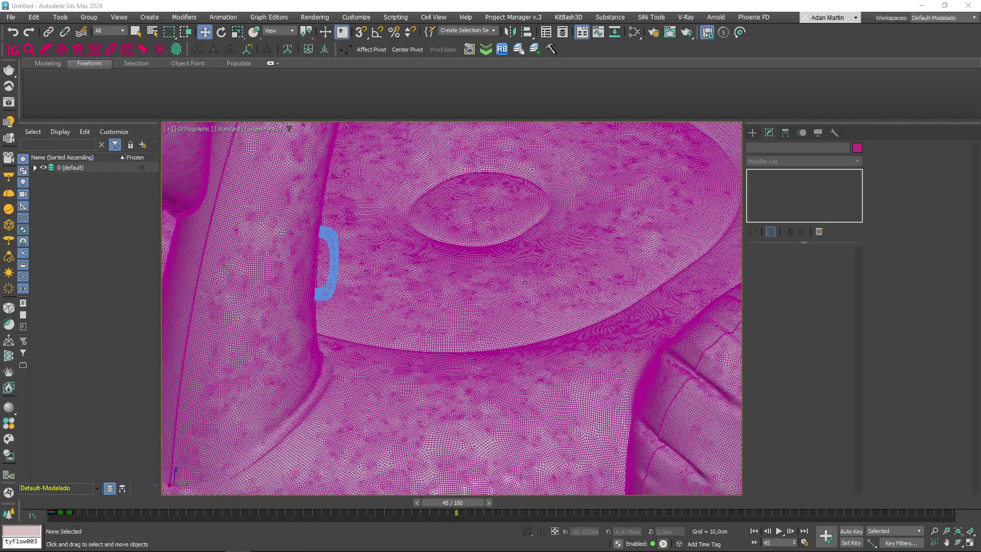
# Orbit around the dense swan mesh and switch it from Edged Faces to Default Shading.
pyautogui.scroll(-2, 475, 323)
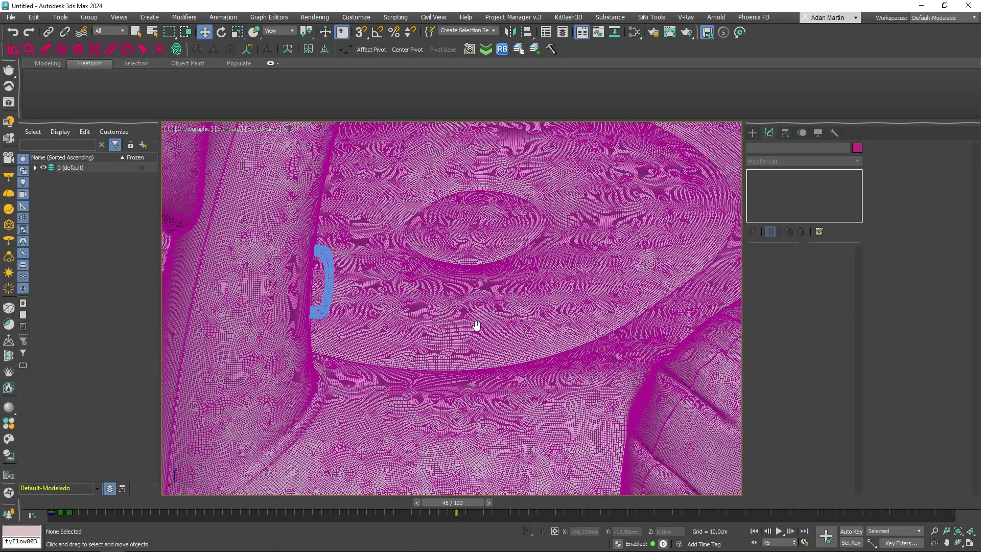
pyautogui.scroll(-5, 481, 321)
pyautogui.moveTo(483, 319); pyautogui.dragTo(477, 363, button='middle')
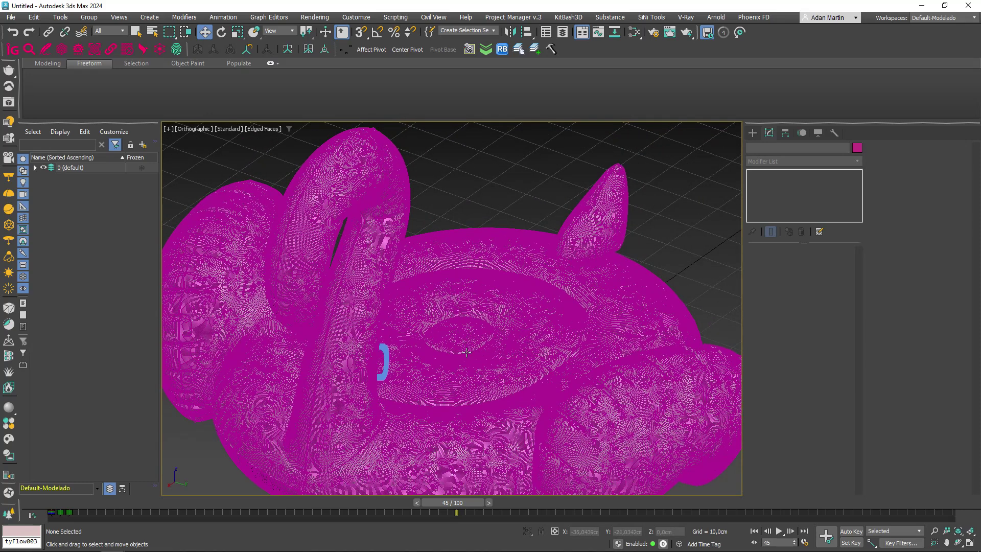
pyautogui.scroll(-3, 472, 351)
pyautogui.keyDown('alt'); pyautogui.moveTo(472, 351); pyautogui.dragTo(489, 354, button='middle'); pyautogui.keyUp('alt')
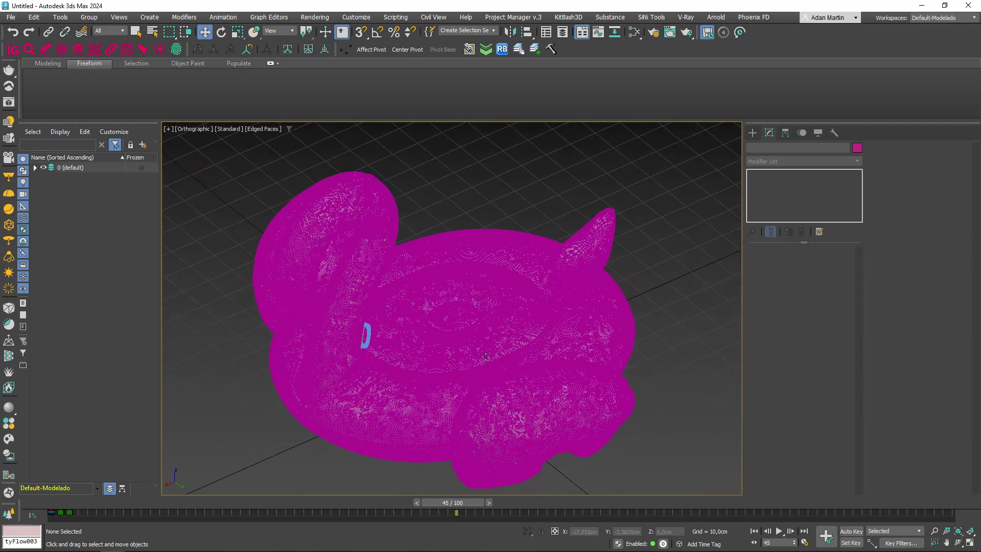
pyautogui.press('F4')
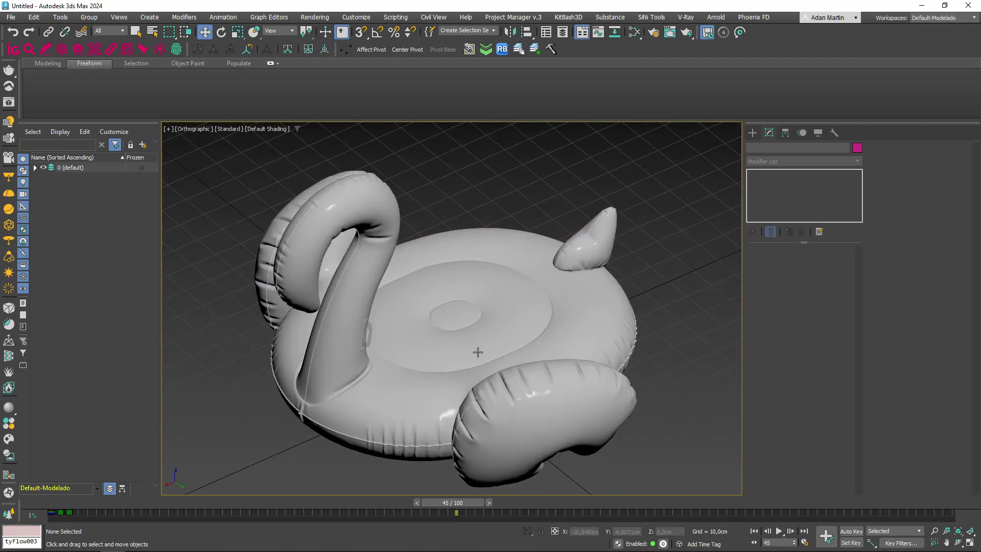
pyautogui.scroll(-4, 478, 350)
pyautogui.scroll(2, 483, 338)
pyautogui.keyDown('alt'); pyautogui.moveTo(482, 338); pyautogui.dragTo(462, 338, button='middle'); pyautogui.keyUp('alt')
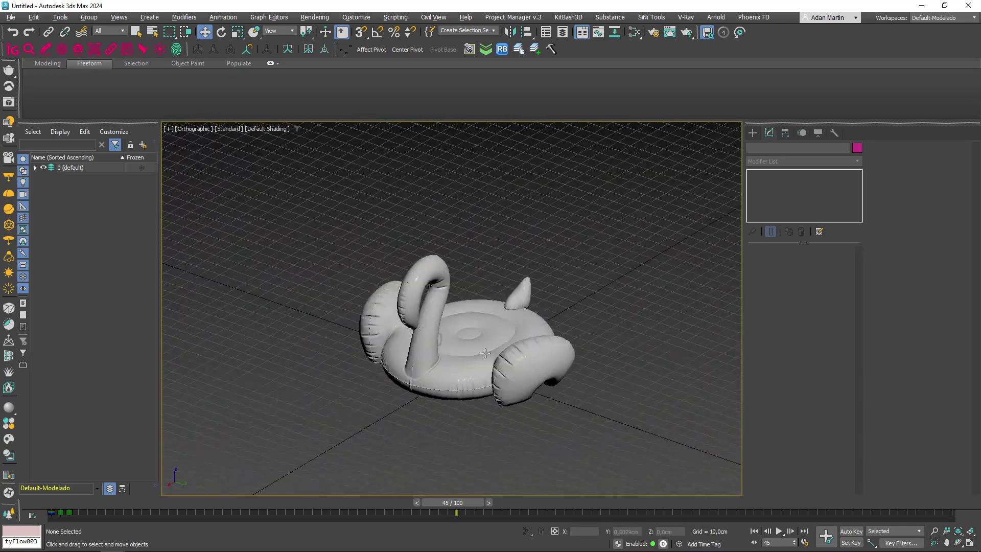
# Inspect the swan's mesh edges and select the swan float as Group001.
pyautogui.scroll(3, 462, 338)
pyautogui.scroll(3, 461, 339)
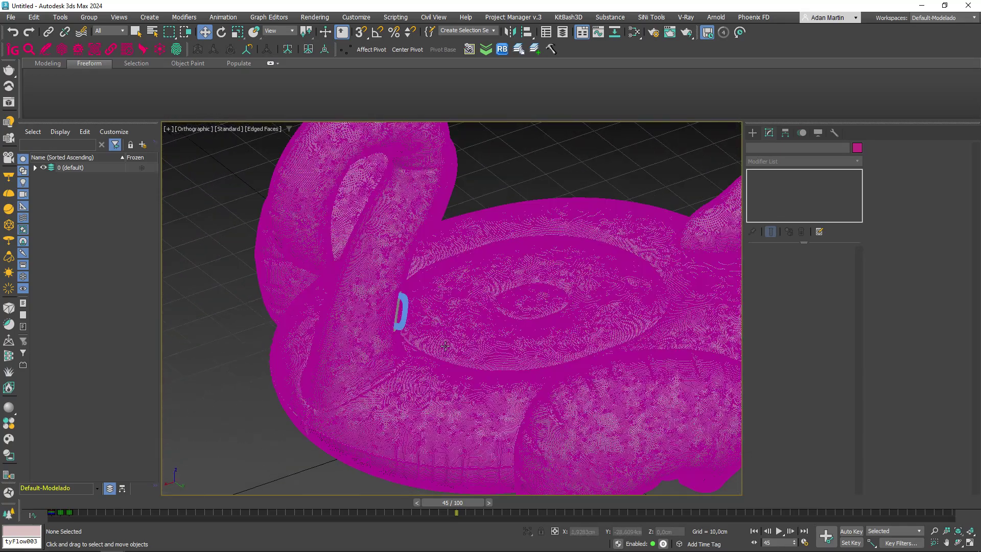
pyautogui.press('F4')
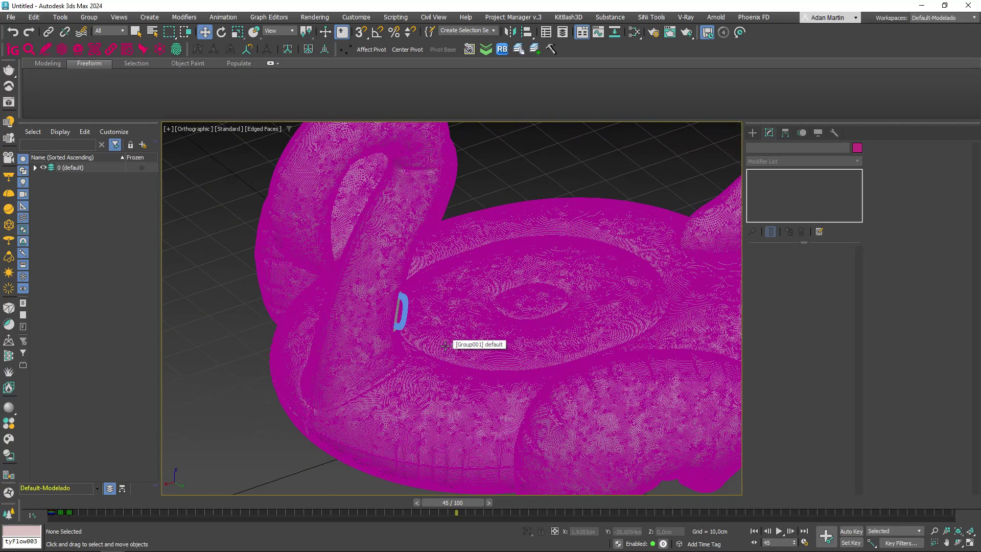
pyautogui.press('F4')
pyautogui.moveTo(445, 345)
pyautogui.keyDown('alt'); pyautogui.mouseDown(button='middle')
pyautogui.moveTo(547, 317)
pyautogui.moveTo(598, 321)
pyautogui.moveTo(585, 318)
pyautogui.mouseUp(button='middle'); pyautogui.keyUp('alt')
pyautogui.scroll(-4, 563, 304)
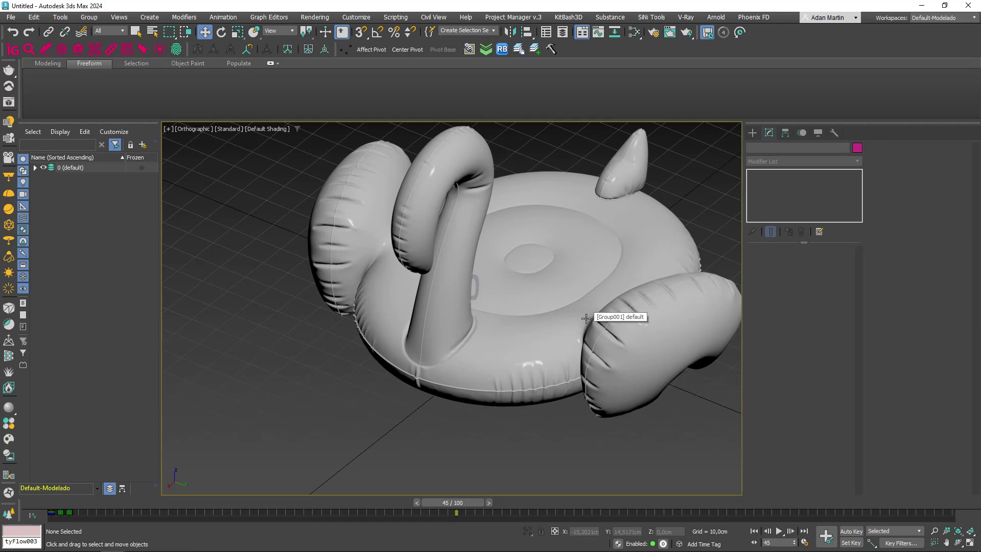
pyautogui.click(571, 297)
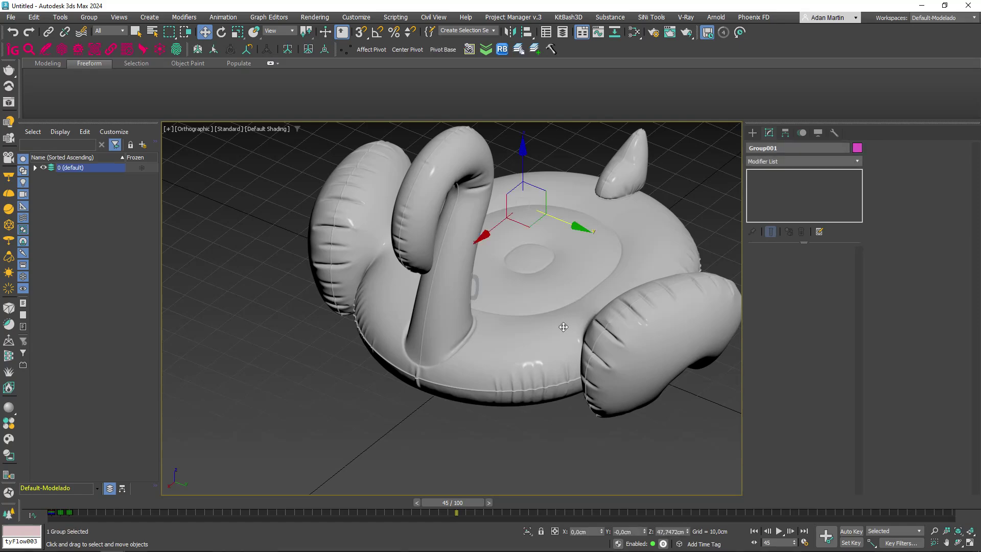
pyautogui.press('F4')
# Ungroup the swan and select its smoothed body mesh.
pyautogui.click(89, 16)
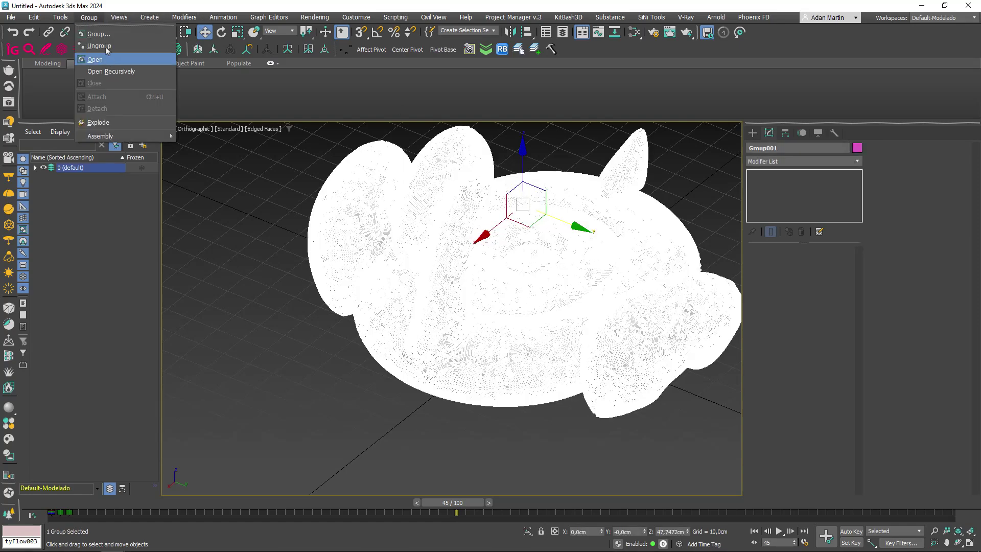
pyautogui.click(97, 40)
pyautogui.click(517, 299)
pyautogui.press('F4')
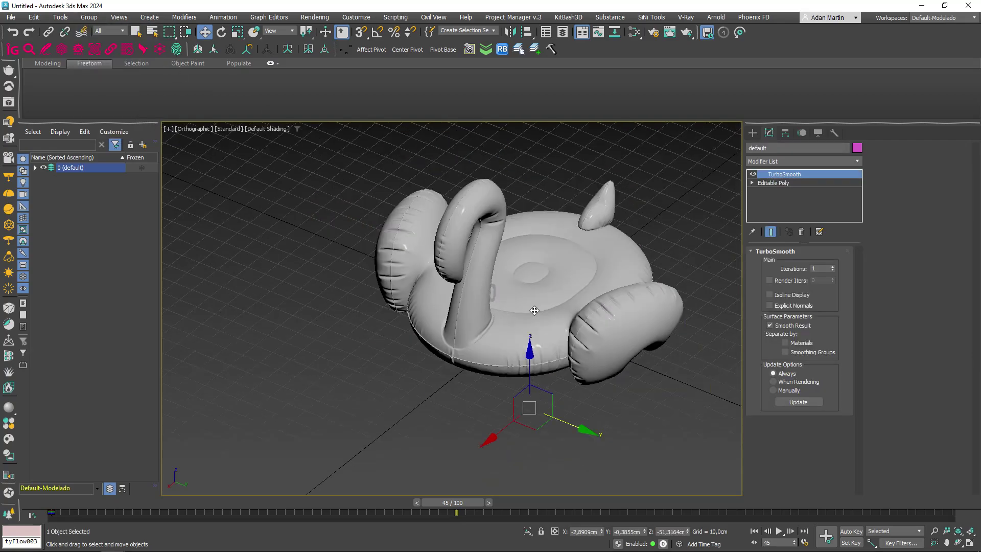
pyautogui.moveTo(517, 299)
pyautogui.keyDown('alt'); pyautogui.mouseDown(button='middle')
pyautogui.moveTo(620, 299)
pyautogui.moveTo(464, 311)
pyautogui.moveTo(538, 302)
pyautogui.mouseUp(button='middle'); pyautogui.keyUp('alt')
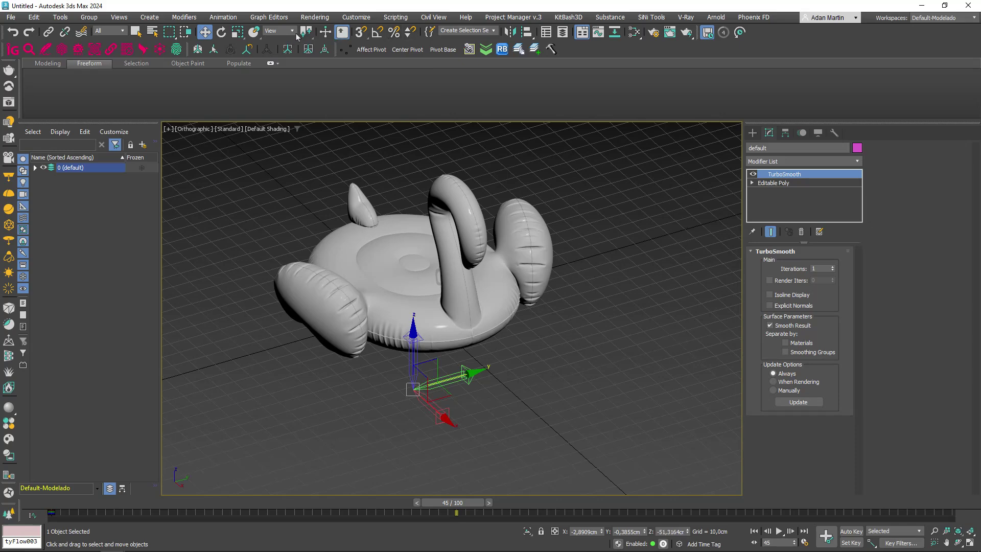
# Zero the mesh's position in Move Transform Type-In to place it at the world origin.
pyautogui.rightClick(204, 32)
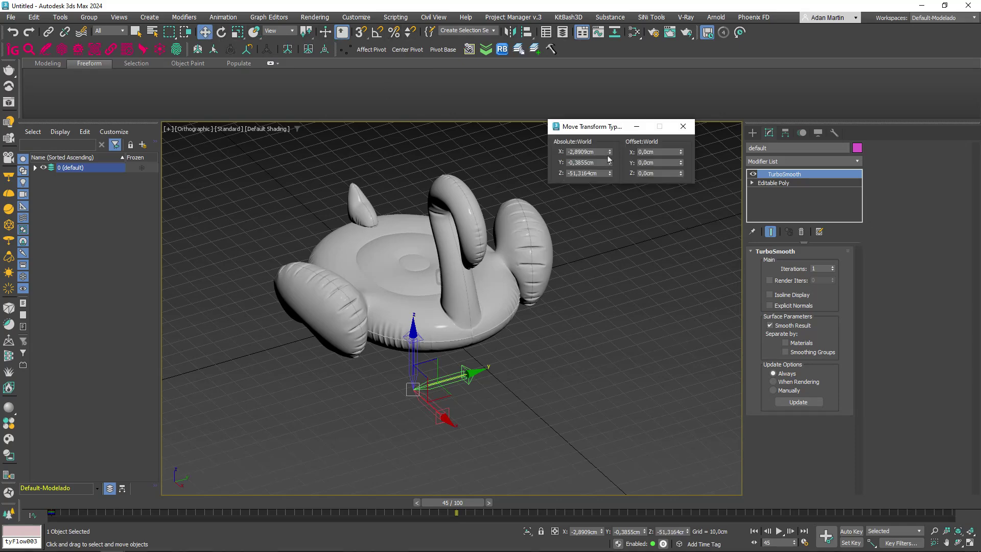
pyautogui.rightClick(609, 152)
pyautogui.rightClick(609, 173)
pyautogui.click(683, 126)
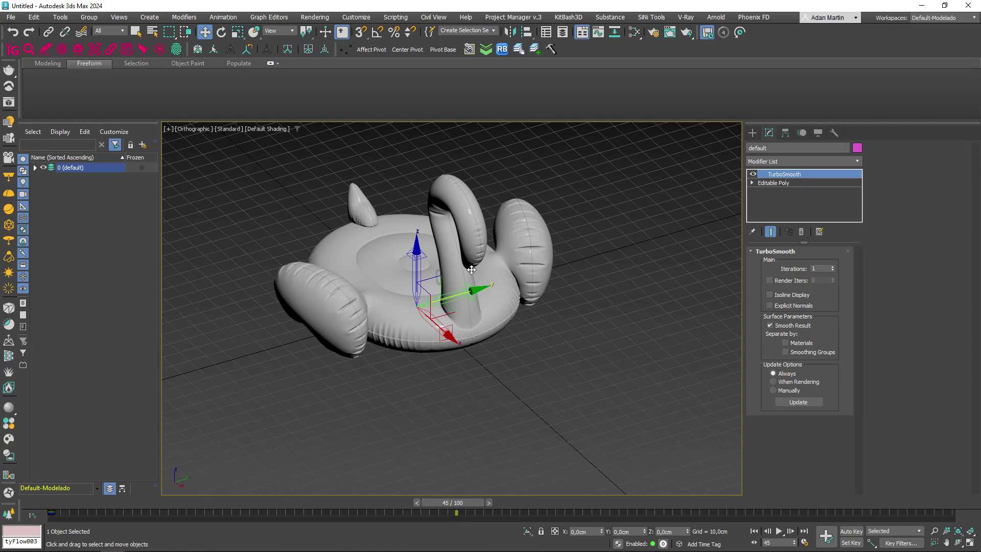
# Inspect the dense mesh wireframe and delete the TurboSmooth modifier, leaving the Editable Poly.
pyautogui.moveTo(694, 215)
pyautogui.keyDown('alt'); pyautogui.mouseDown(button='middle')
pyautogui.moveTo(585, 314)
pyautogui.moveTo(525, 287)
pyautogui.moveTo(506, 300)
pyautogui.mouseUp(button='middle'); pyautogui.keyUp('alt')
pyautogui.scroll(5, 550, 319)
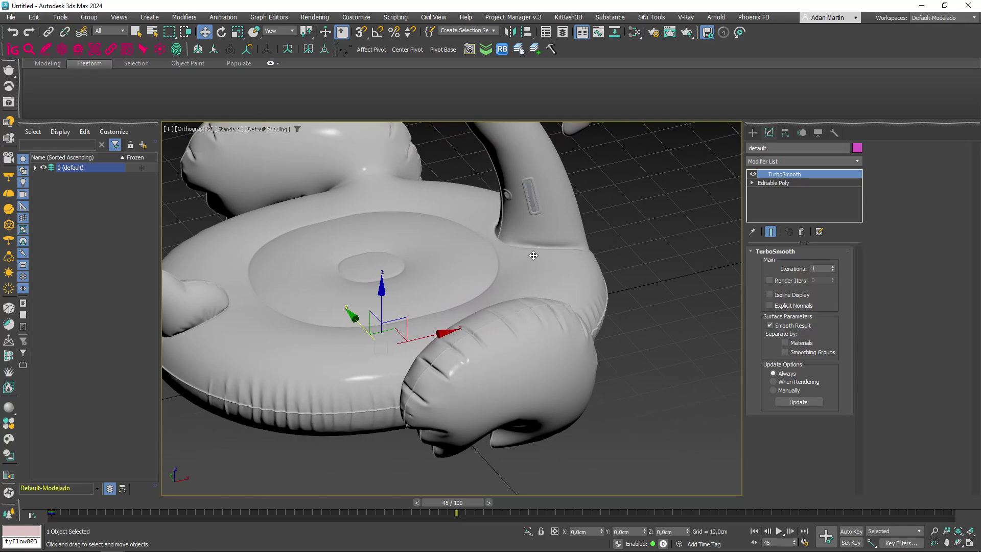
pyautogui.press('F4')
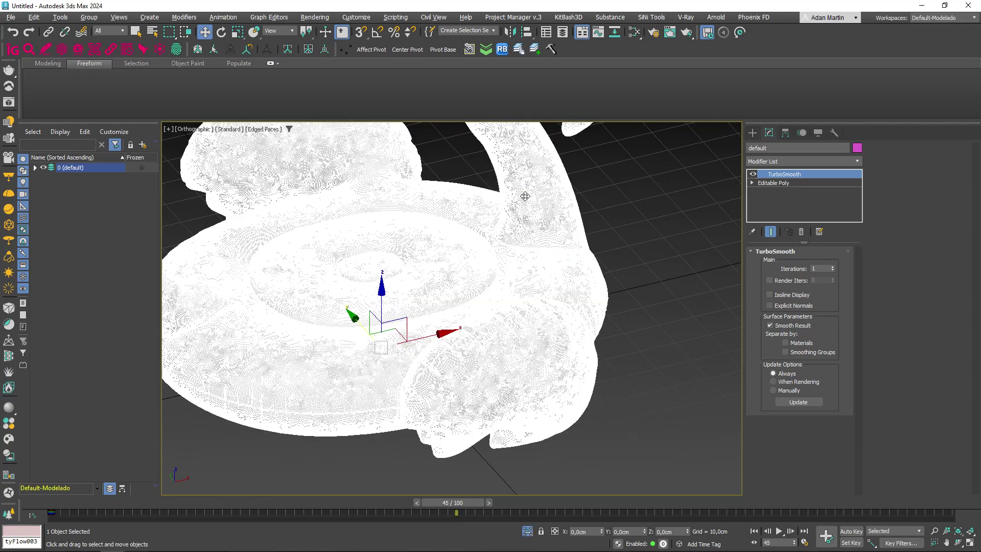
pyautogui.press('F4')
pyautogui.press('F4')
pyautogui.scroll(3, 526, 190)
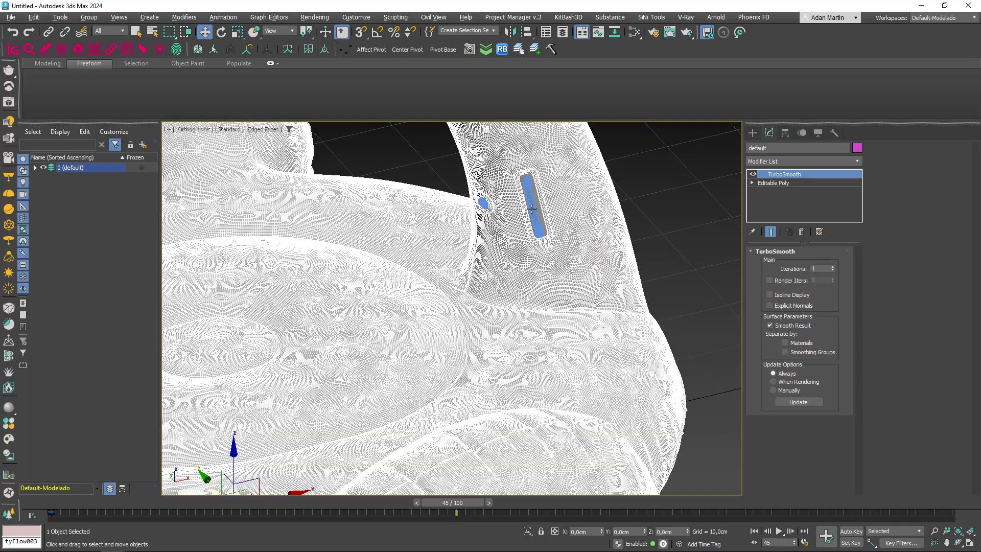
pyautogui.scroll(4, 532, 208)
pyautogui.scroll(3, 531, 208)
pyautogui.scroll(-7, 544, 241)
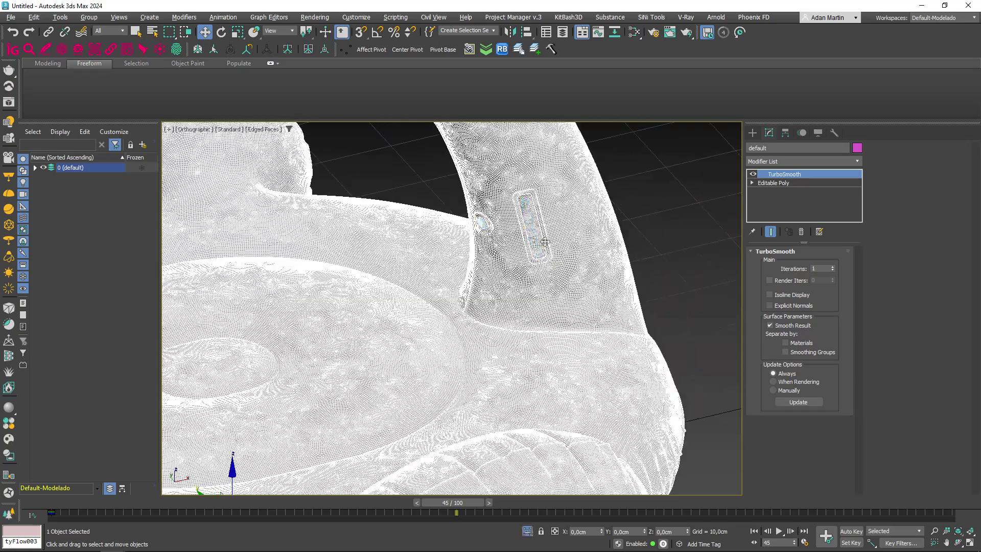
pyautogui.scroll(-3, 544, 241)
pyautogui.press('F4')
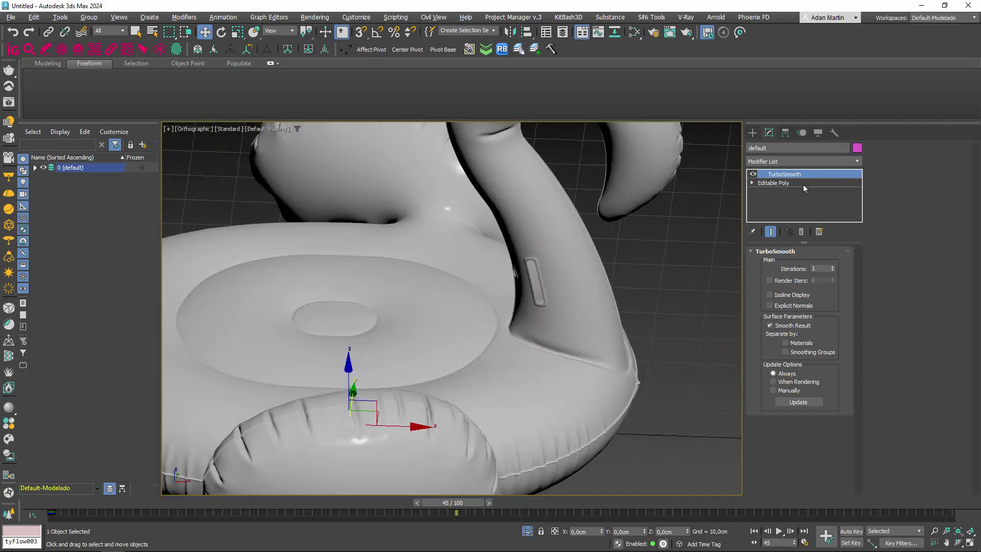
pyautogui.click(801, 232)
# In Border mode, select the open borders around the swan's neck openings.
pyautogui.press('F4')
pyautogui.moveTo(555, 276)
pyautogui.mouseDown(button='middle')
pyautogui.moveTo(560, 308)
pyautogui.moveTo(542, 286)
pyautogui.moveTo(531, 240)
pyautogui.mouseUp(button='middle')
pyautogui.scroll(4, 531, 225)
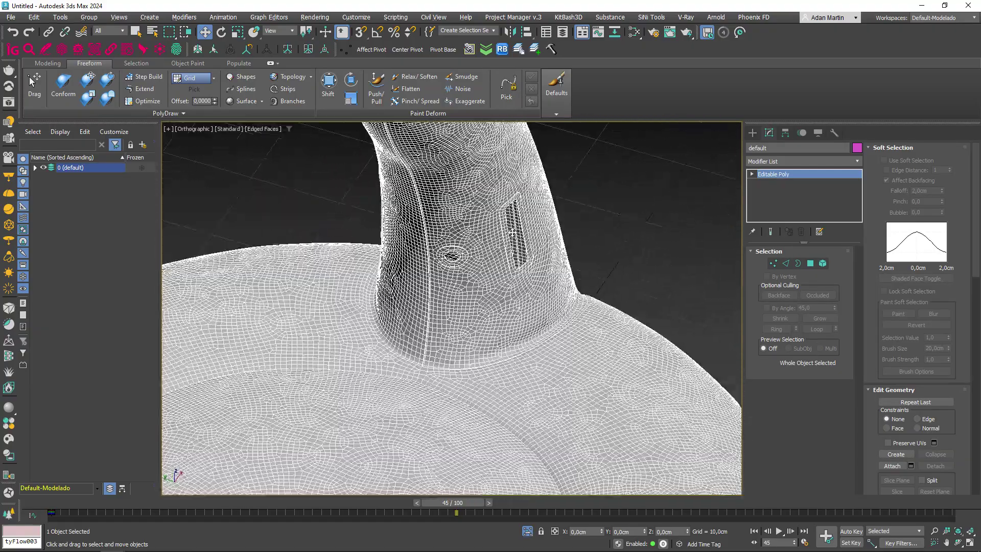
pyautogui.scroll(2, 531, 219)
pyautogui.scroll(4, 509, 243)
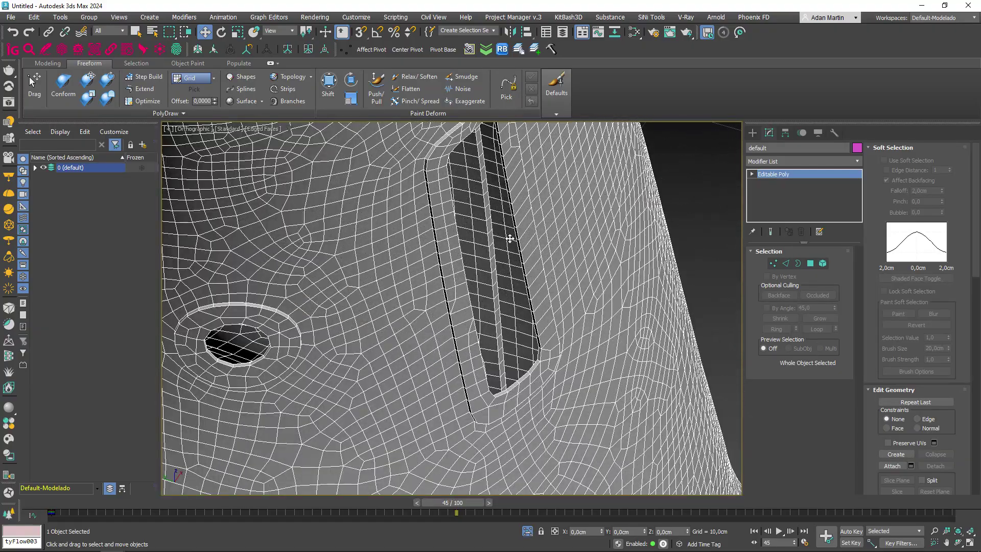
pyautogui.scroll(-5, 509, 238)
pyautogui.scroll(-4, 562, 256)
pyautogui.press('3')
pyautogui.hotkey('ctrl', 'a')
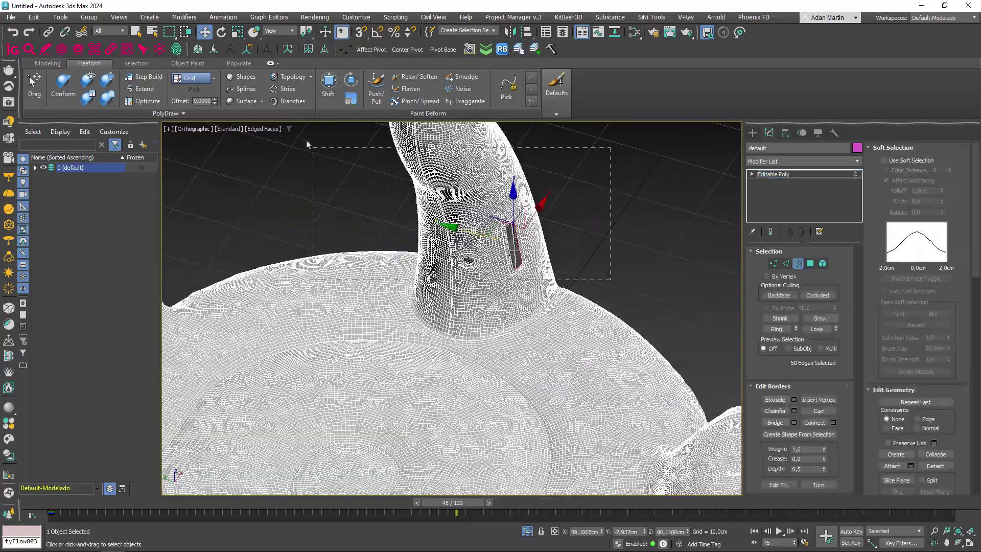
pyautogui.scroll(3, 506, 269)
pyautogui.keyDown('alt'); pyautogui.moveTo(506, 269); pyautogui.dragTo(449, 246, button='middle'); pyautogui.keyUp('alt')
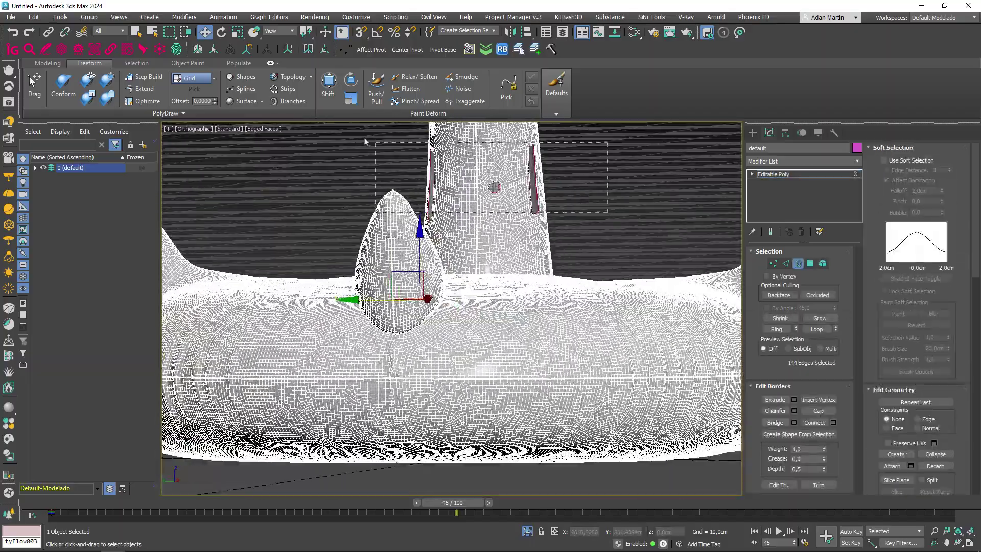
pyautogui.moveTo(379, 131); pyautogui.dragTo(521, 214)
pyautogui.rightClick(525, 167)
# Select the seam loop where the neck meets the body.
pyautogui.keyDown('alt'); pyautogui.moveTo(525, 166); pyautogui.dragTo(555, 306, button='middle'); pyautogui.keyUp('alt')
pyautogui.scroll(3, 555, 317)
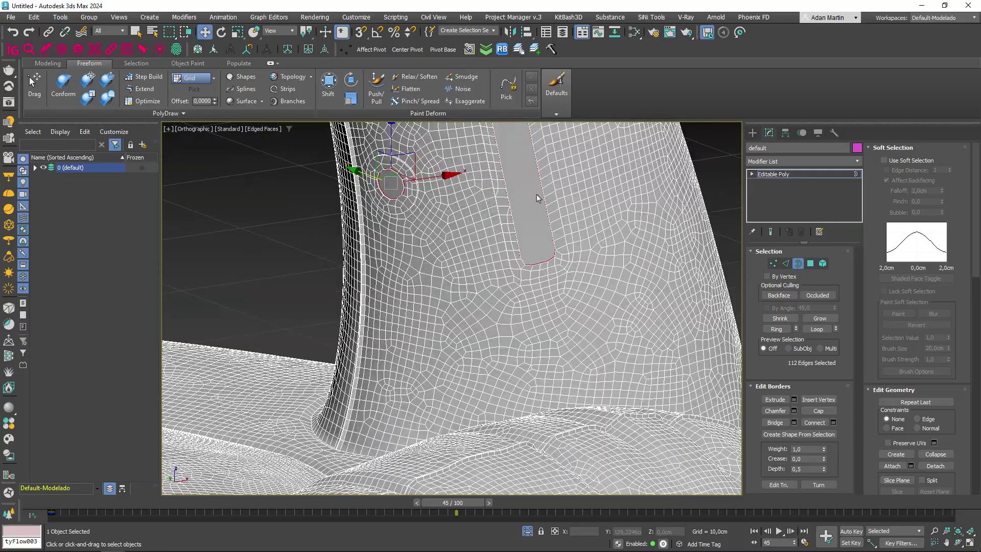
pyautogui.scroll(2, 555, 325)
pyautogui.scroll(-2, 569, 229)
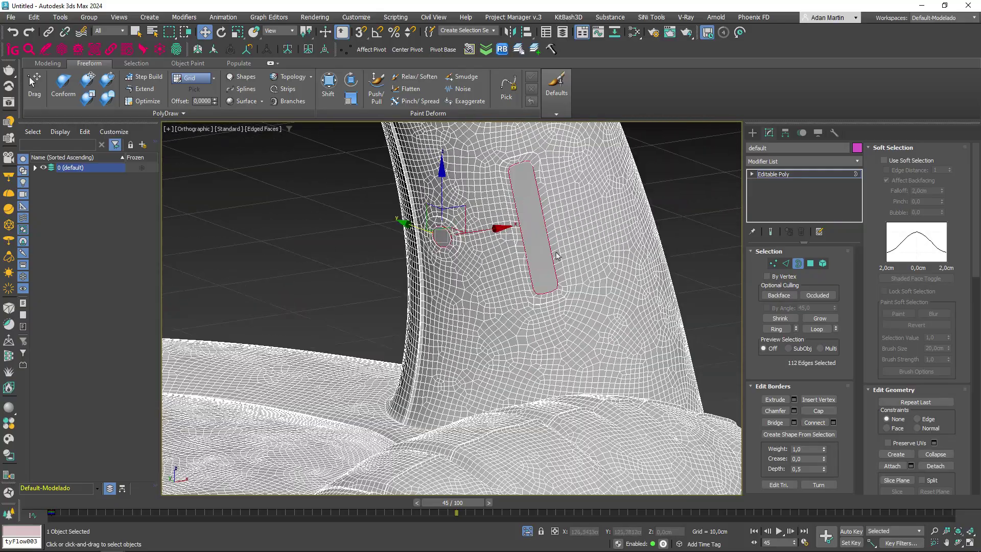
pyautogui.moveTo(561, 263)
pyautogui.keyDown('alt'); pyautogui.mouseDown(button='middle')
pyautogui.moveTo(533, 317)
pyautogui.moveTo(554, 311)
pyautogui.moveTo(562, 347)
pyautogui.mouseUp(button='middle'); pyautogui.keyUp('alt')
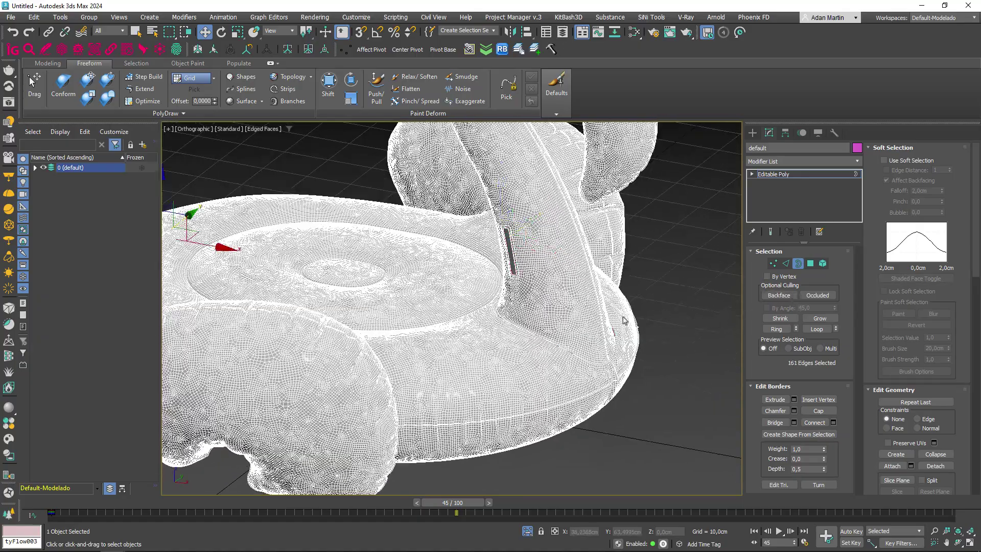
pyautogui.doubleClick(562, 347)
pyautogui.scroll(5, 561, 347)
pyautogui.scroll(-3, 450, 362)
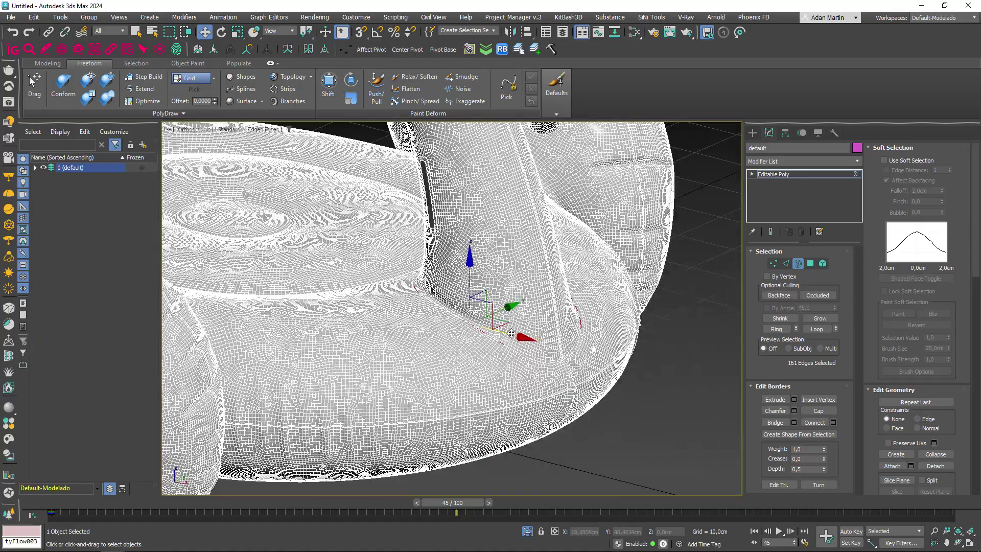
pyautogui.scroll(3, 450, 363)
pyautogui.scroll(2, 450, 362)
pyautogui.keyDown('alt'); pyautogui.moveTo(450, 362); pyautogui.dragTo(537, 327, button='middle'); pyautogui.keyUp('alt')
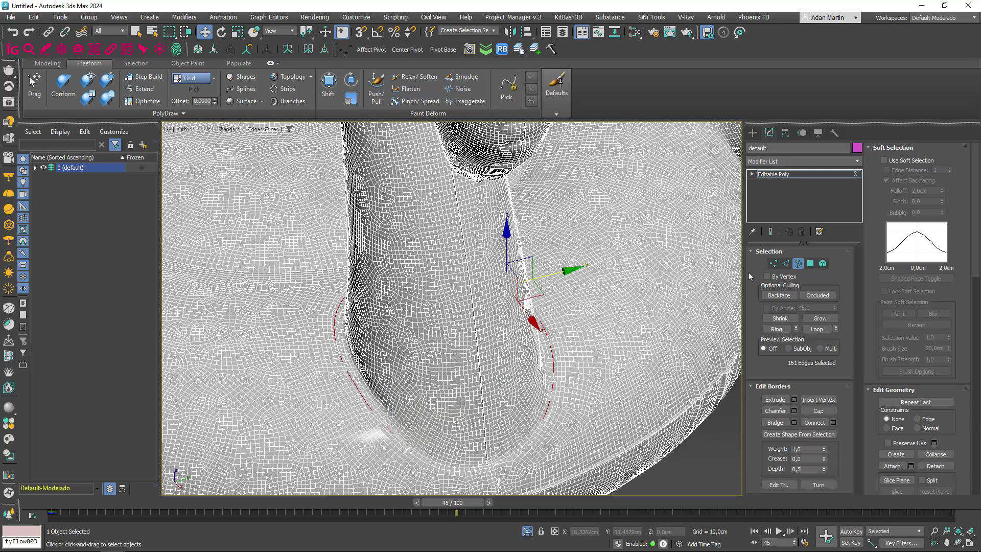
# Convert the seam selection to vertices and weld them with a 0.1 cm threshold.
pyautogui.keyDown('ctrl'); pyautogui.click(773, 263); pyautogui.keyUp('ctrl')
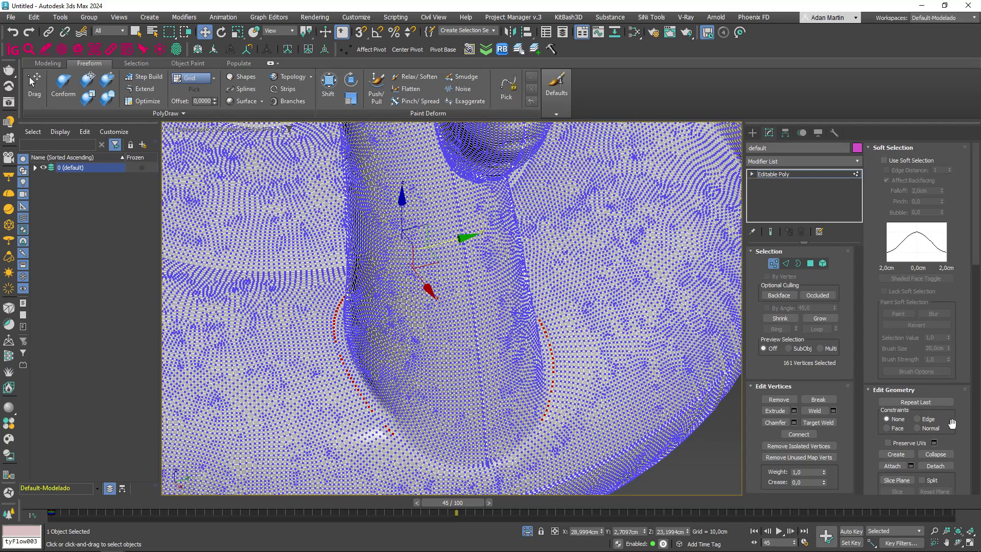
pyautogui.moveTo(951, 424); pyautogui.dragTo(926, 182)
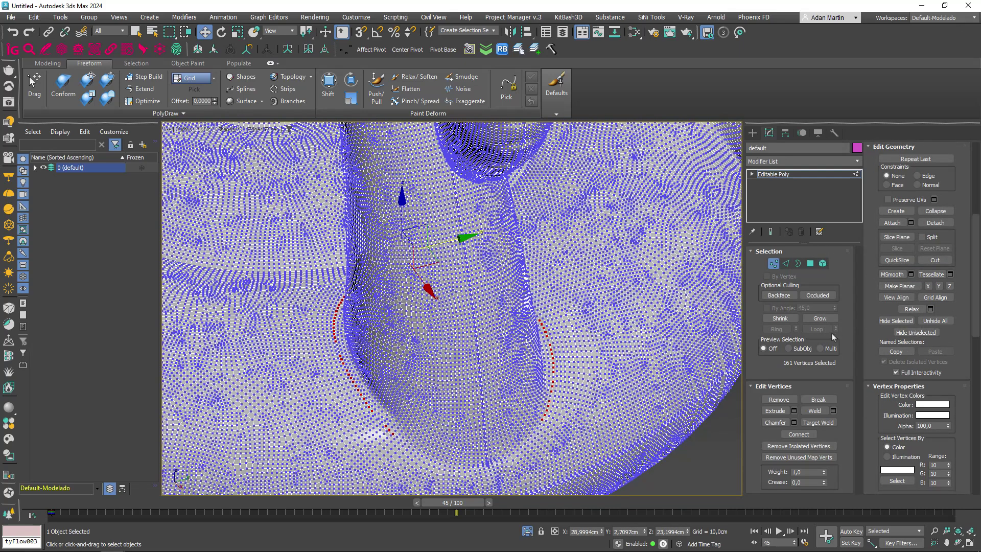
pyautogui.click(833, 412)
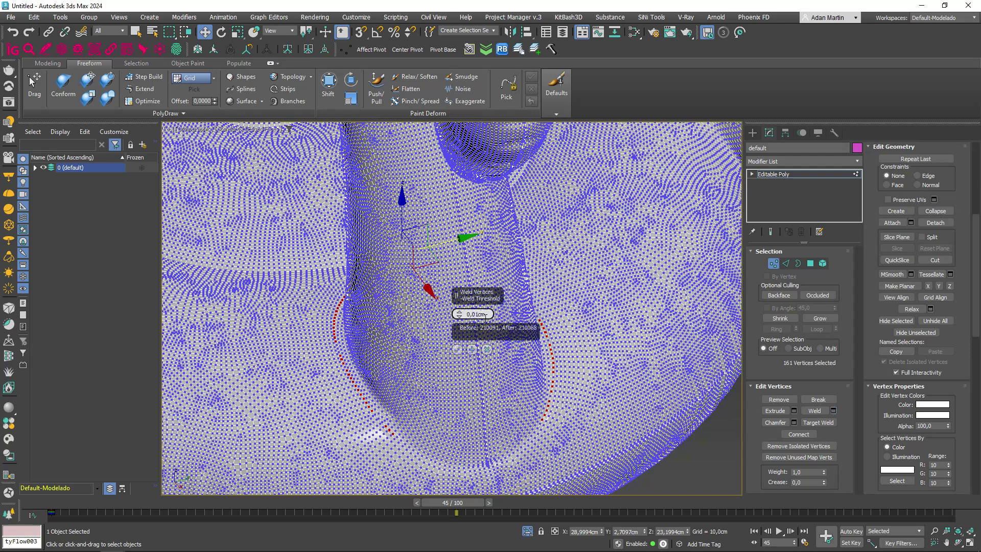
pyautogui.moveTo(474, 314); pyautogui.dragTo(513, 320)
pyautogui.press('Return')
pyautogui.click(457, 350)
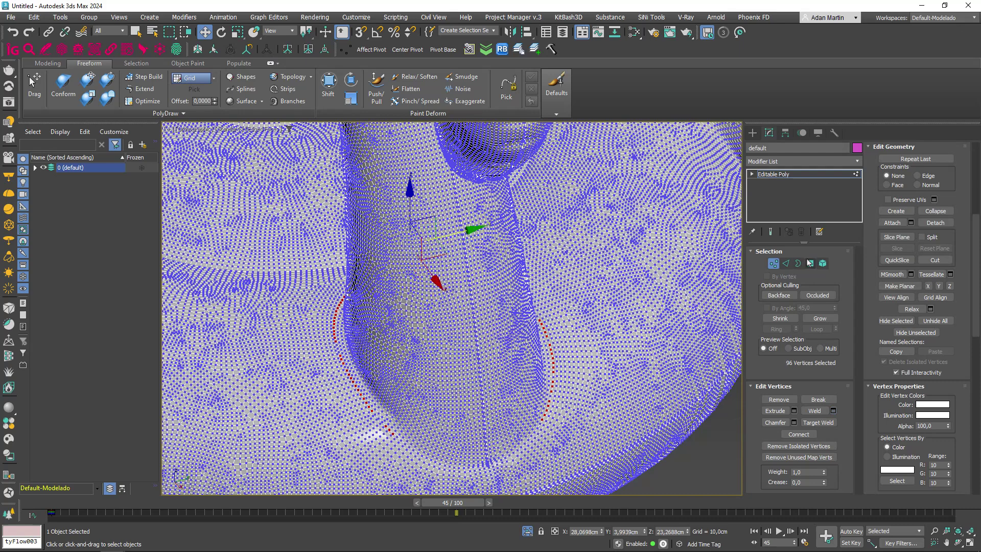
# Check the remaining open borders, frame the whole swan and exit sub-object editing.
pyautogui.press('3')
pyautogui.press('z')
pyautogui.keyDown('alt'); pyautogui.moveTo(635, 345); pyautogui.dragTo(737, 455, button='middle'); pyautogui.keyUp('alt')
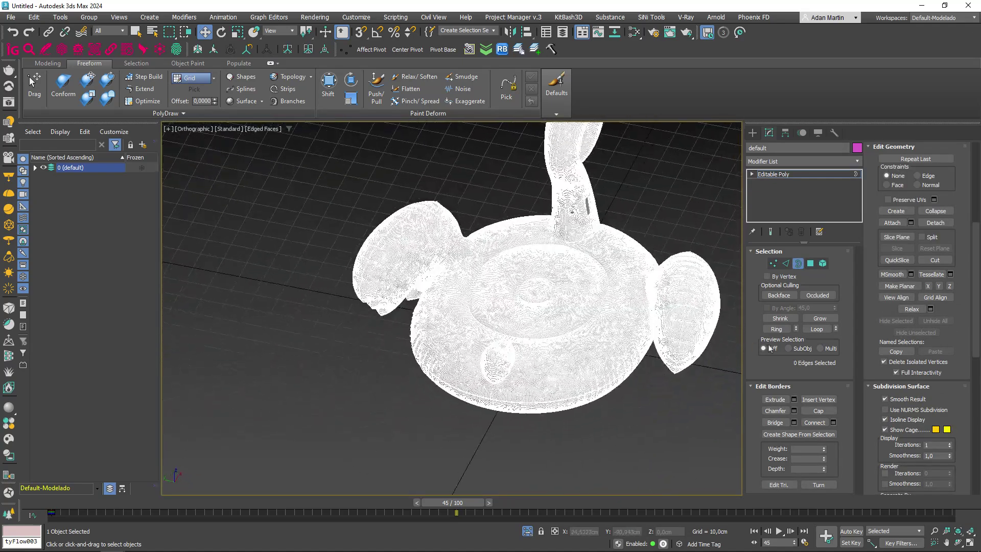
pyautogui.press('3')
pyautogui.moveTo(632, 232)
pyautogui.keyDown('alt'); pyautogui.mouseDown(button='middle')
pyautogui.moveTo(623, 302)
pyautogui.moveTo(484, 334)
pyautogui.mouseUp(button='middle'); pyautogui.keyUp('alt')
pyautogui.press('F4')
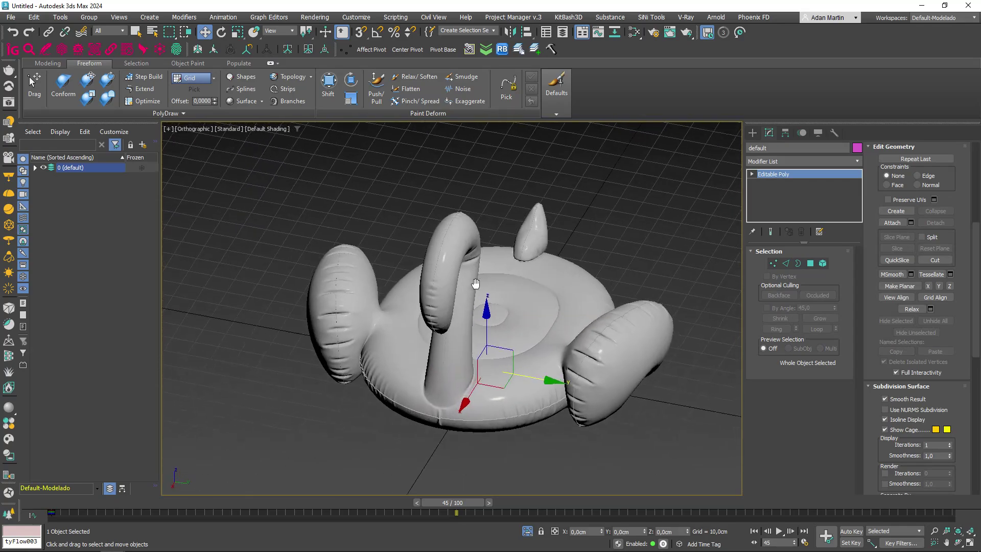
# Show the welded swan plainly shaded without edges and reset the timeline to frame 0.
pyautogui.press('F4')
pyautogui.scroll(4, 483, 334)
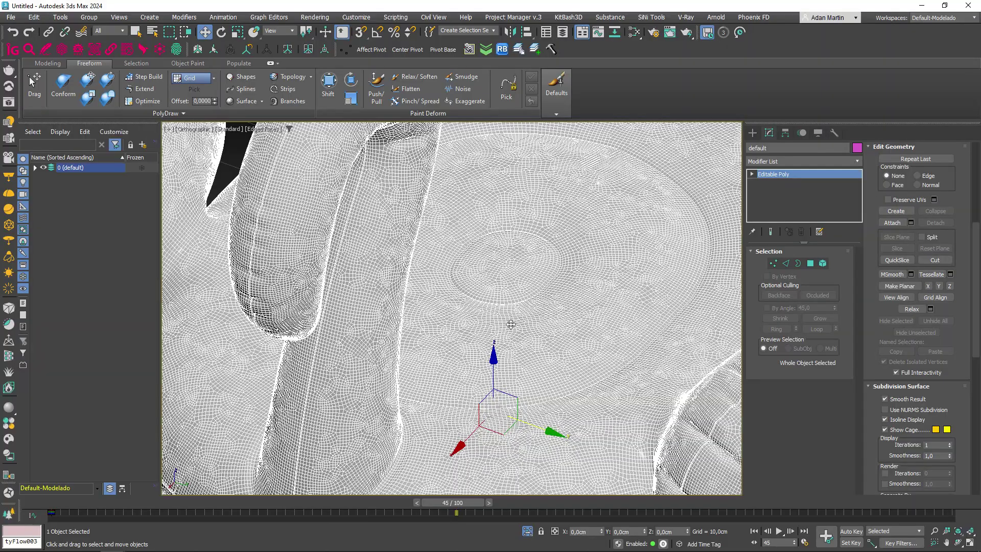
pyautogui.scroll(-5, 511, 324)
pyautogui.moveTo(506, 338)
pyautogui.keyDown('alt'); pyautogui.mouseDown(button='middle')
pyautogui.moveTo(522, 334)
pyautogui.moveTo(462, 331)
pyautogui.mouseUp(button='middle'); pyautogui.keyUp('alt')
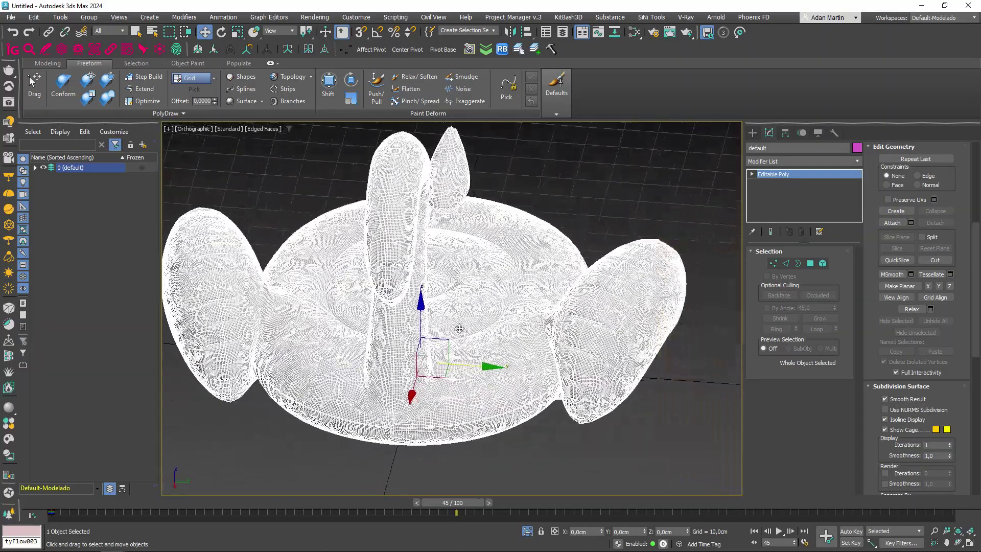
pyautogui.press('F4')
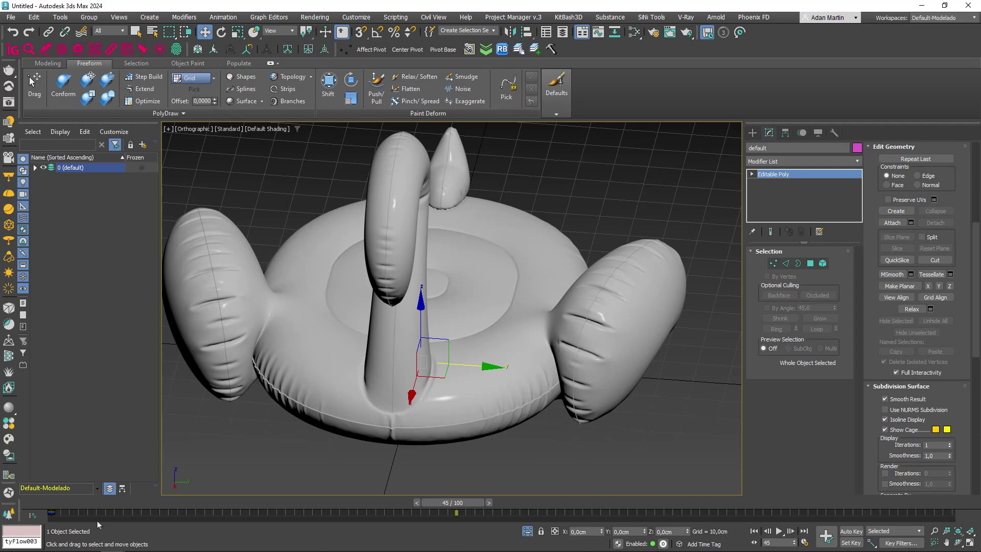
pyautogui.click(61, 503)
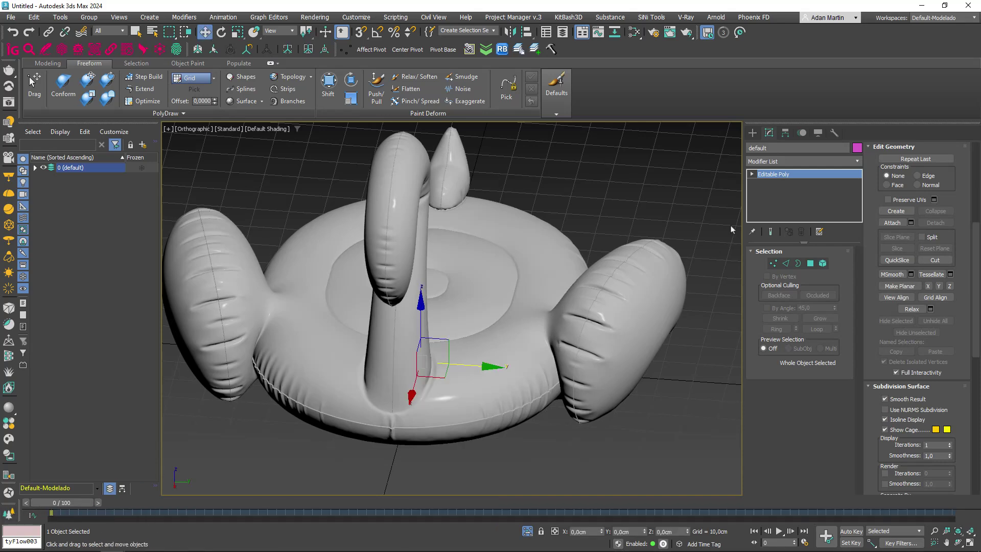
pyautogui.click(782, 162)
pyautogui.press('Escape')
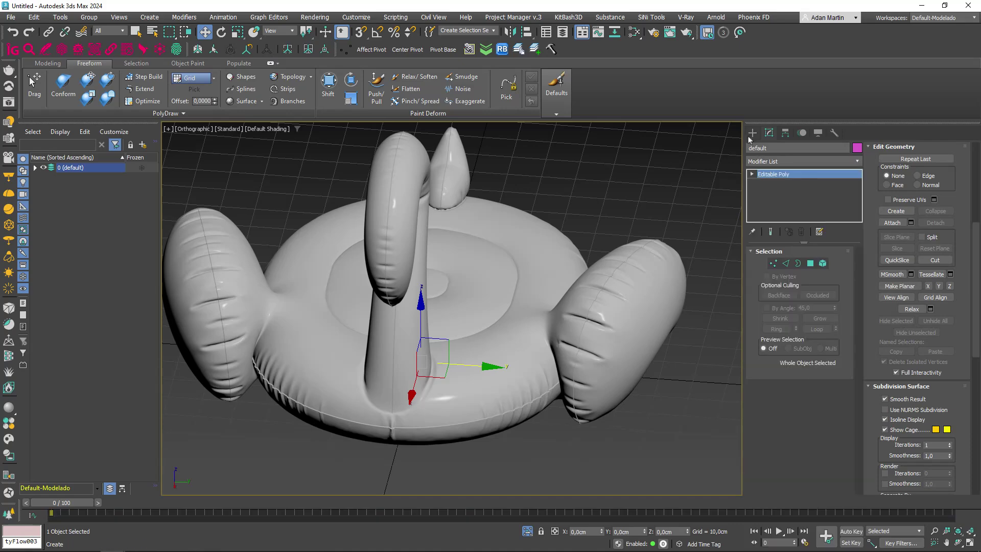
# Create a tyFlow object in the scene, undoing an accidental move of the inflatable.
pyautogui.click(752, 133)
pyautogui.moveTo(583, 447); pyautogui.dragTo(578, 392, button='middle')
pyautogui.click(542, 430)
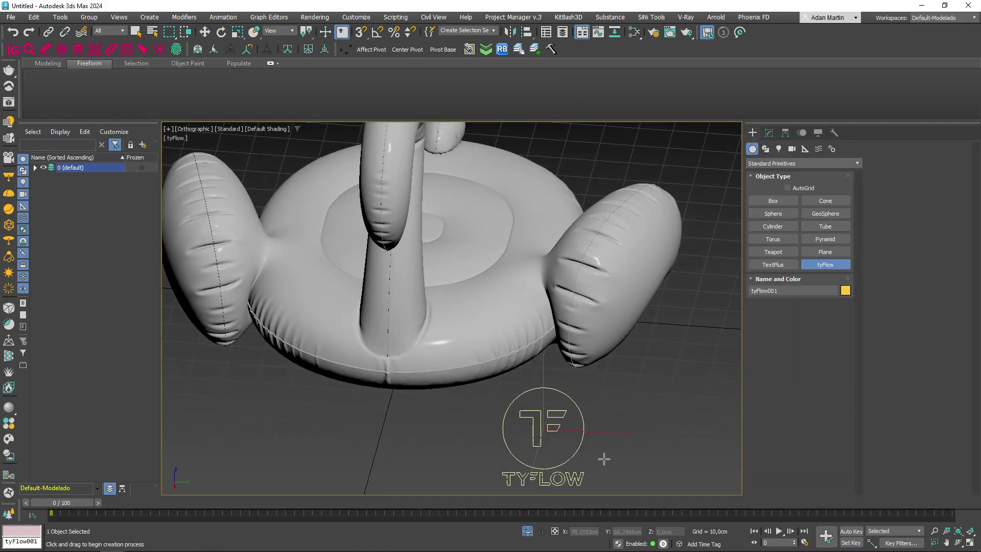
pyautogui.click(777, 162)
pyautogui.click(769, 132)
pyautogui.click(793, 274)
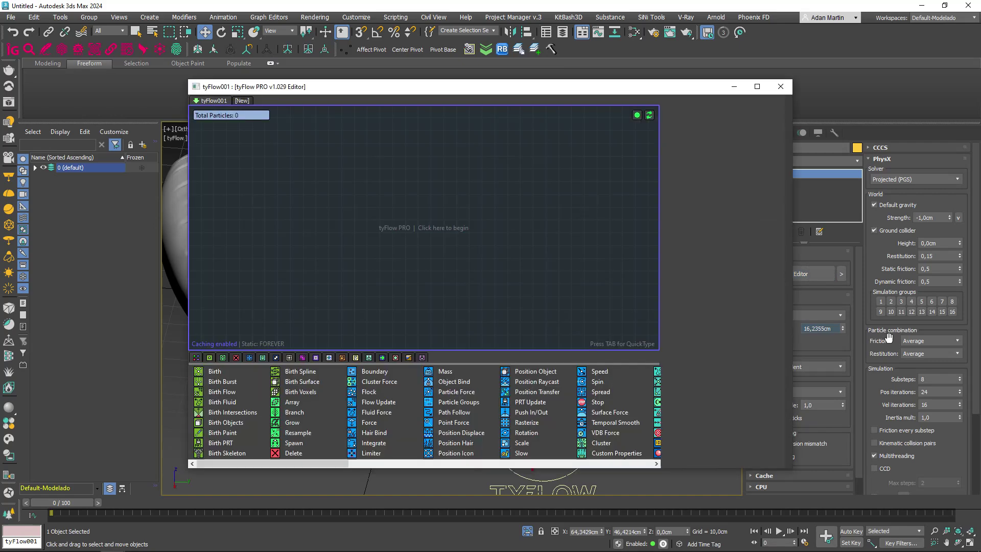
pyautogui.press('Escape')
pyautogui.click(437, 203)
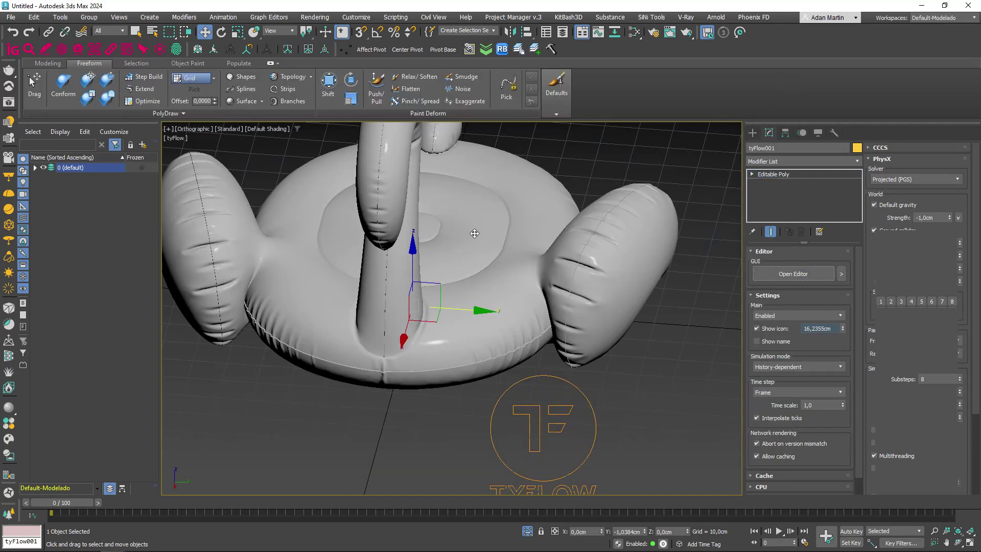
pyautogui.hotkey('ctrl', 'z')
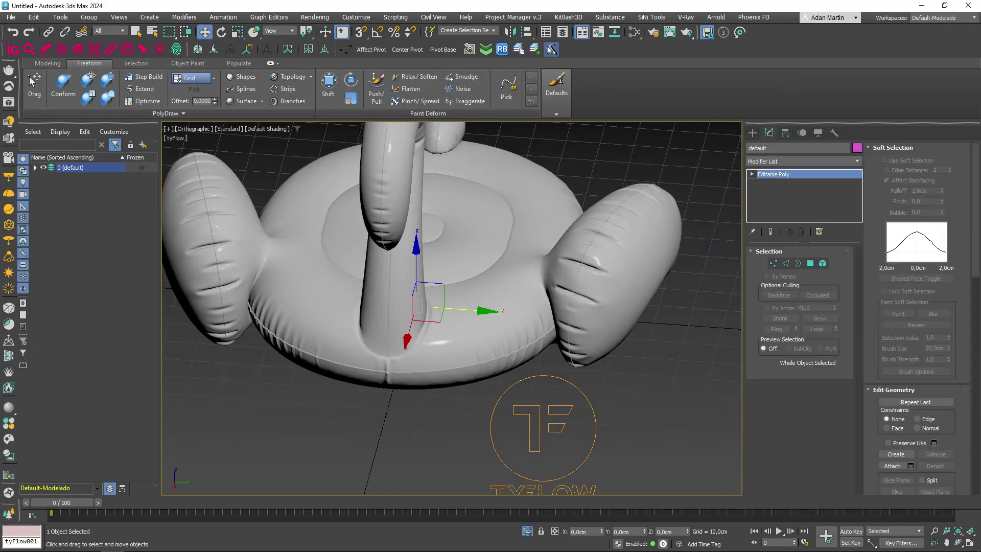
# Add a Birth Objects event to tyFlow that uses the inflatable swan as its source.
pyautogui.moveTo(558, 315); pyautogui.dragTo(545, 270, button='middle')
pyautogui.click(521, 381)
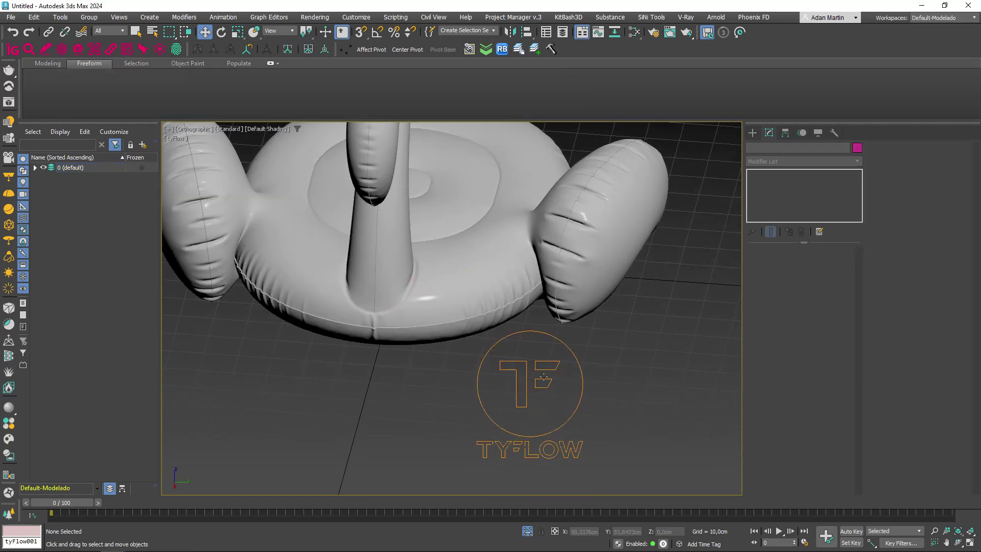
pyautogui.click(810, 275)
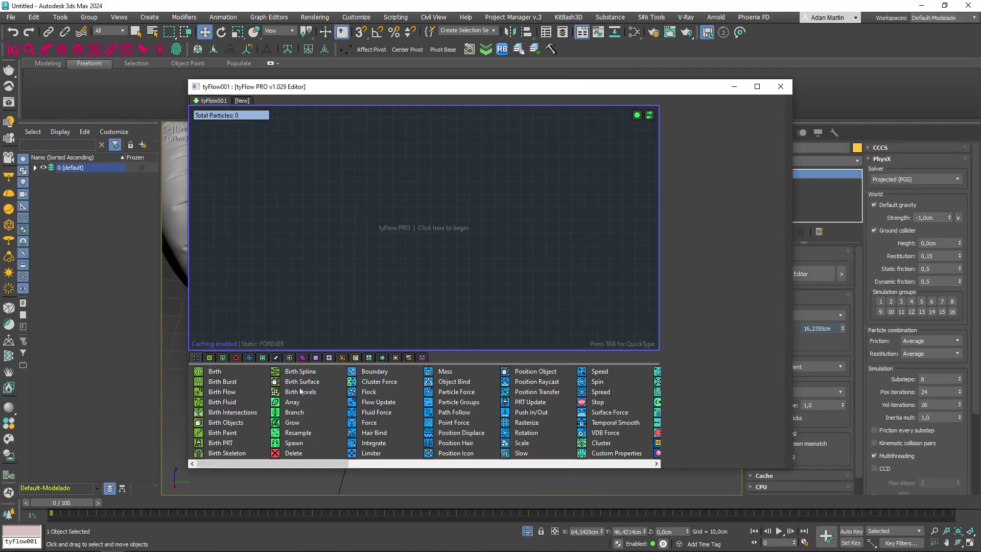
pyautogui.moveTo(215, 424); pyautogui.dragTo(393, 250)
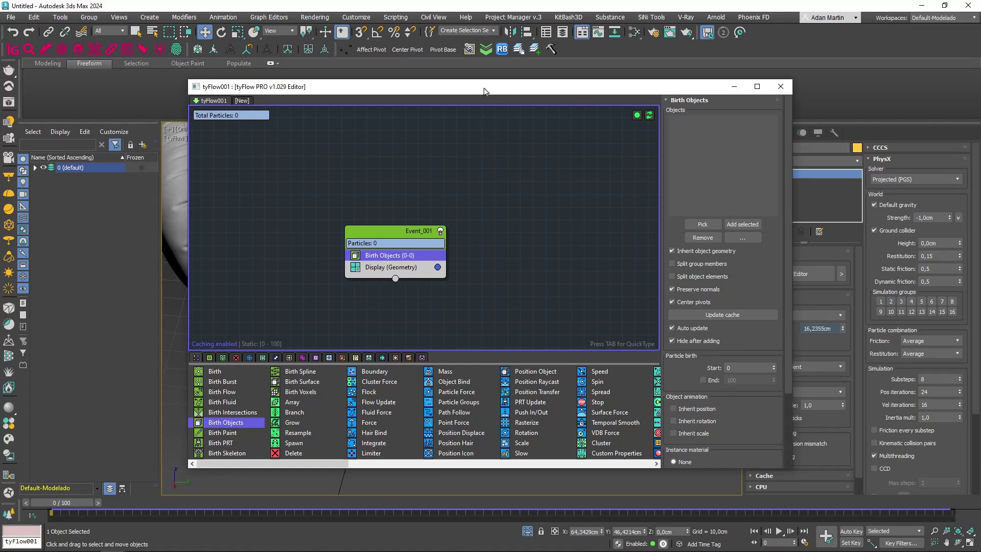
pyautogui.moveTo(358, 86); pyautogui.dragTo(485, 80)
pyautogui.click(215, 230)
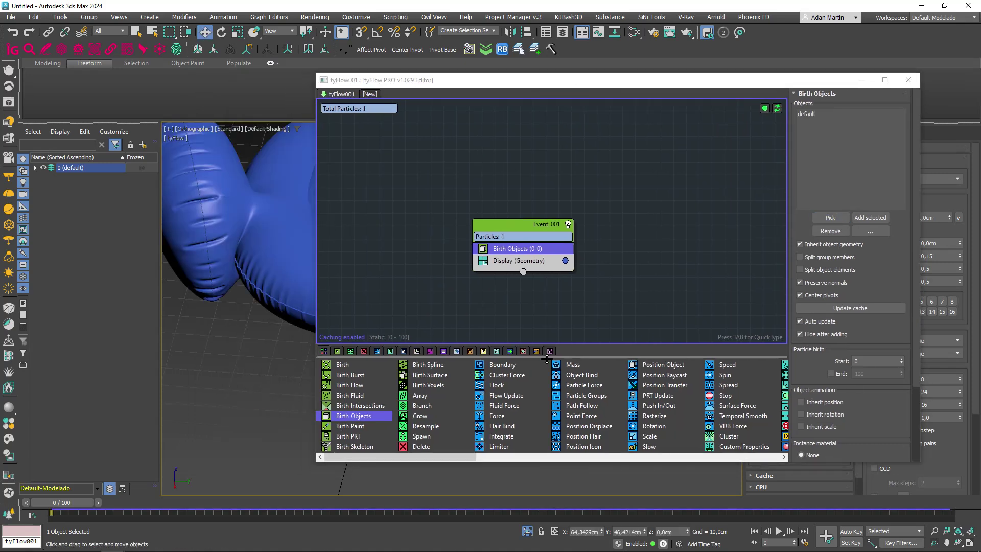
pyautogui.click(497, 458)
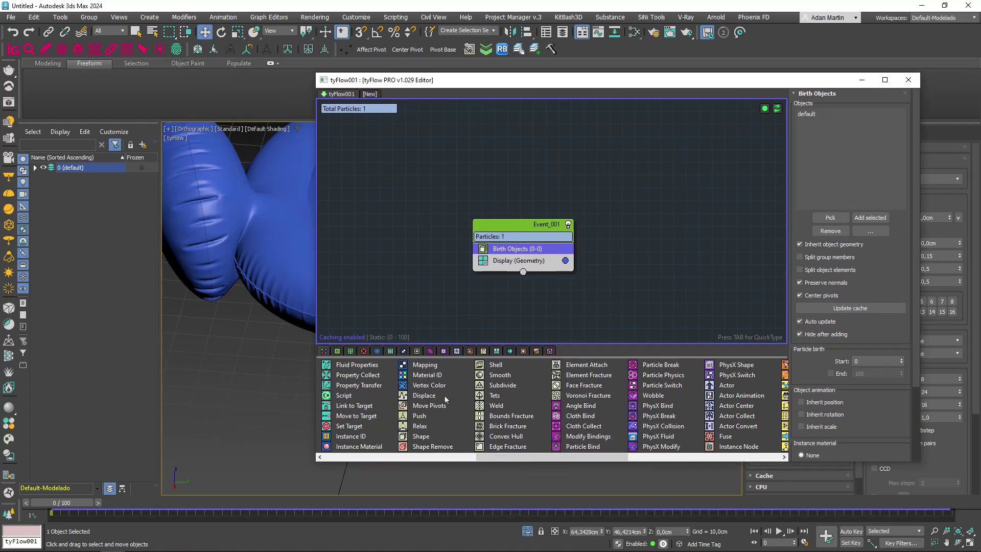
# Insert a Tets operator into Event_001 and inspect the tet mesh with edged faces.
pyautogui.moveTo(488, 396); pyautogui.dragTo(508, 261)
pyautogui.moveTo(510, 80); pyautogui.dragTo(605, 308)
pyautogui.scroll(-3, 612, 220)
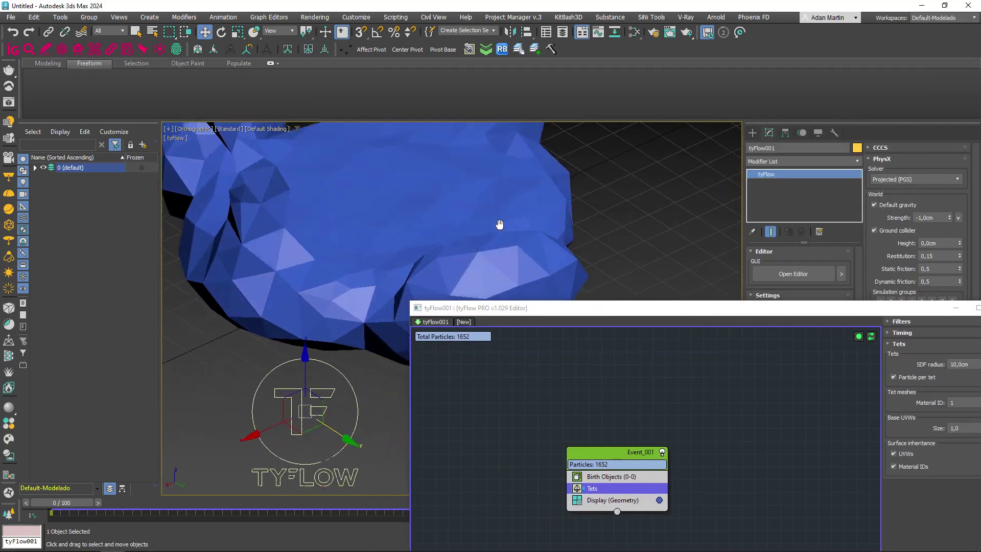
pyautogui.keyDown('alt'); pyautogui.moveTo(612, 220); pyautogui.dragTo(452, 255, button='middle'); pyautogui.keyUp('alt')
pyautogui.press('F4')
pyautogui.moveTo(576, 309); pyautogui.dragTo(609, 100)
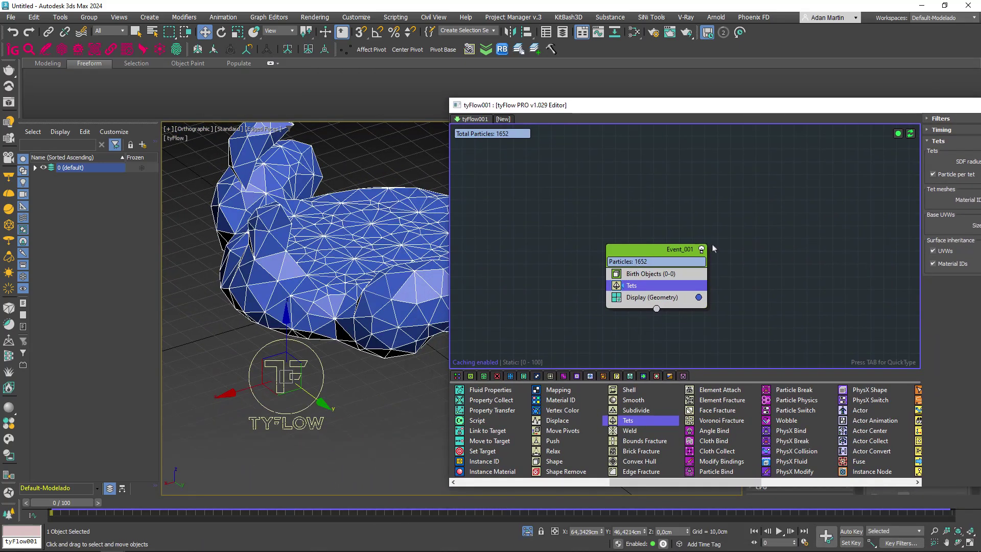
pyautogui.moveTo(750, 103); pyautogui.dragTo(707, 63)
# Try a 4 cm SDF radius and inspect the resulting tetrahedral swan.
pyautogui.click(974, 116)
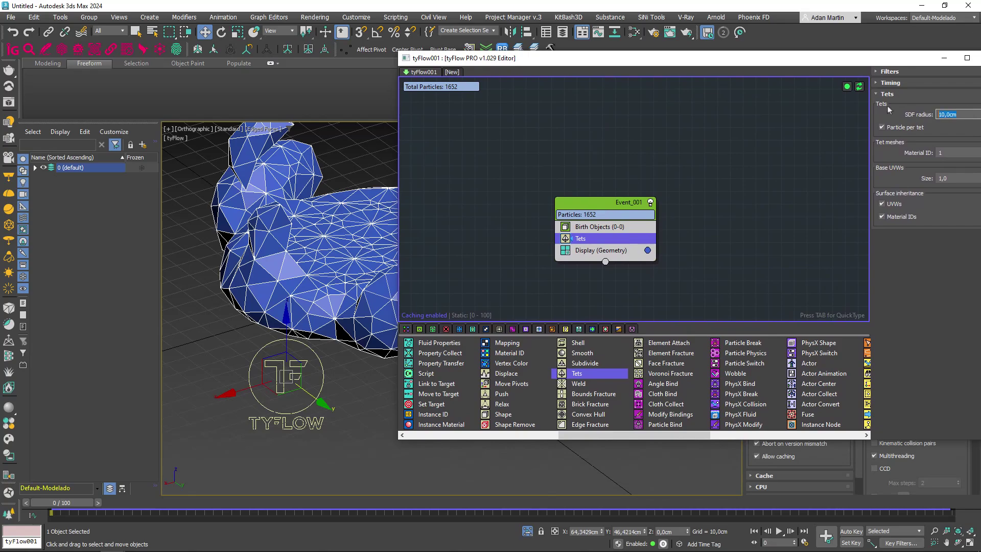
pyautogui.write('4')
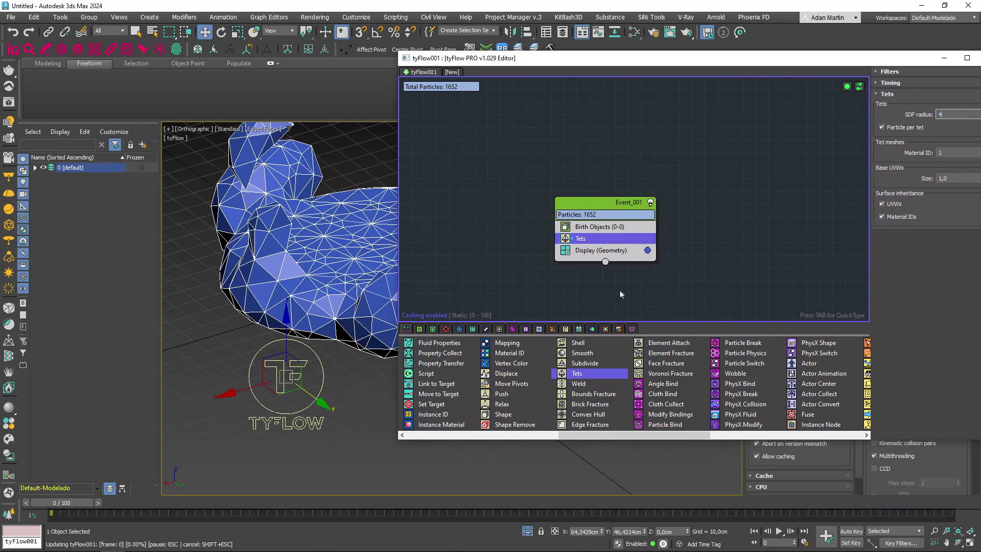
pyautogui.scroll(3, 366, 262)
pyautogui.scroll(3, 367, 262)
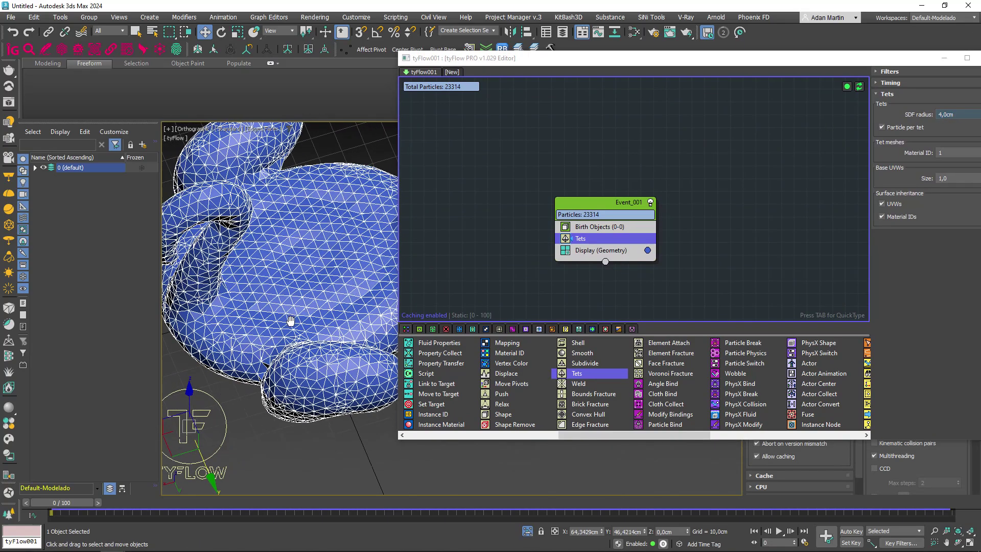
pyautogui.moveTo(286, 424); pyautogui.dragTo(286, 366, button='middle')
pyautogui.scroll(-3, 286, 367)
pyautogui.scroll(-3, 317, 284)
pyautogui.moveTo(317, 285)
pyautogui.keyDown('alt'); pyautogui.mouseDown(button='middle')
pyautogui.moveTo(313, 235)
pyautogui.moveTo(373, 230)
pyautogui.mouseUp(button='middle'); pyautogui.keyUp('alt')
pyautogui.scroll(3, 358, 240)
pyautogui.scroll(3, 344, 263)
pyautogui.scroll(3, 317, 253)
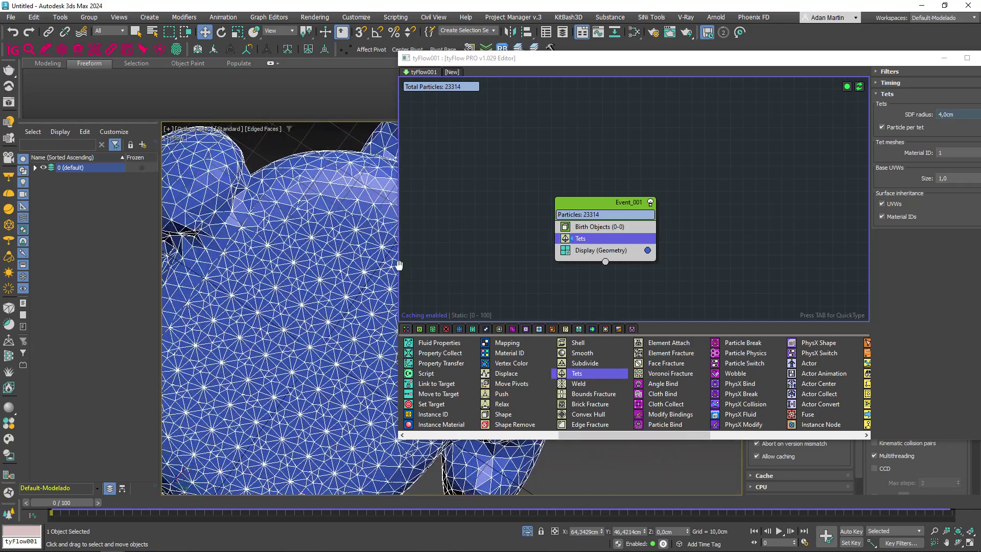
pyautogui.scroll(1, 292, 247)
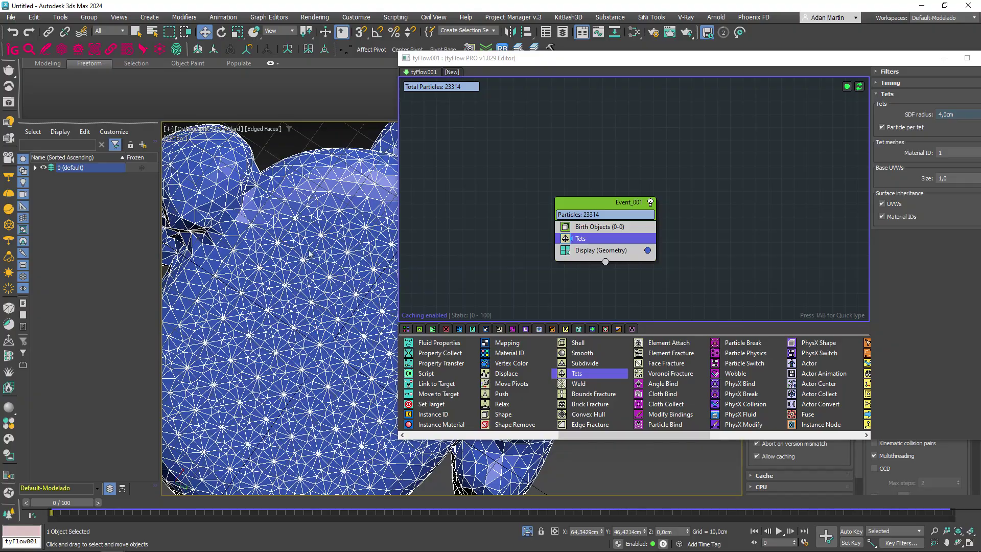
pyautogui.scroll(-3, 256, 281)
pyautogui.moveTo(256, 281)
pyautogui.keyDown('alt'); pyautogui.mouseDown(button='middle')
pyautogui.moveTo(210, 325)
pyautogui.moveTo(245, 309)
pyautogui.moveTo(276, 316)
pyautogui.moveTo(286, 286)
pyautogui.mouseUp(button='middle'); pyautogui.keyUp('alt')
pyautogui.scroll(-2, 240, 306)
pyautogui.scroll(2, 231, 326)
# Set the SDF radius to 3 cm and orbit to check the denser tet mesh.
pyautogui.scroll(-2, 266, 312)
pyautogui.scroll(2, 287, 286)
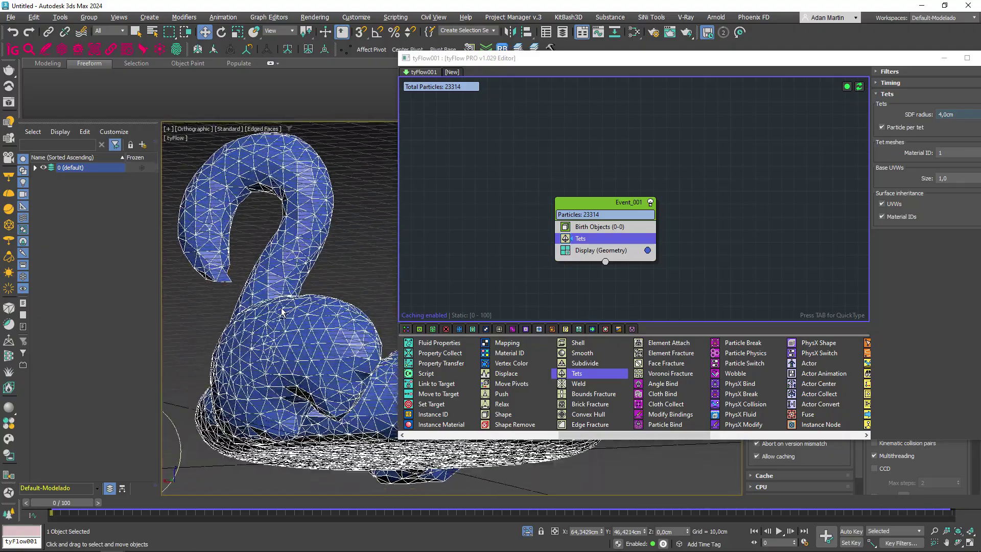
pyautogui.scroll(2, 286, 286)
pyautogui.scroll(3, 286, 286)
pyautogui.click(961, 110)
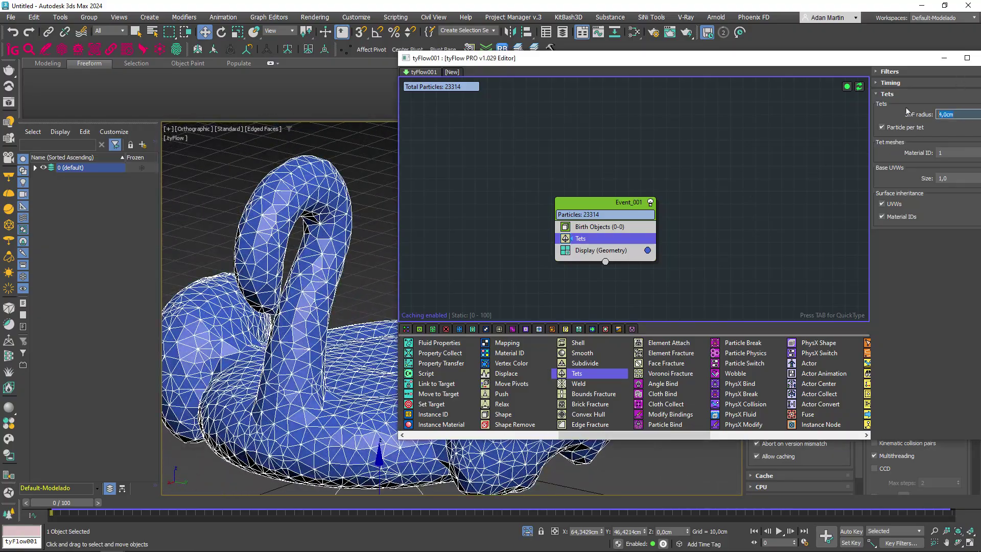
pyautogui.write('3')
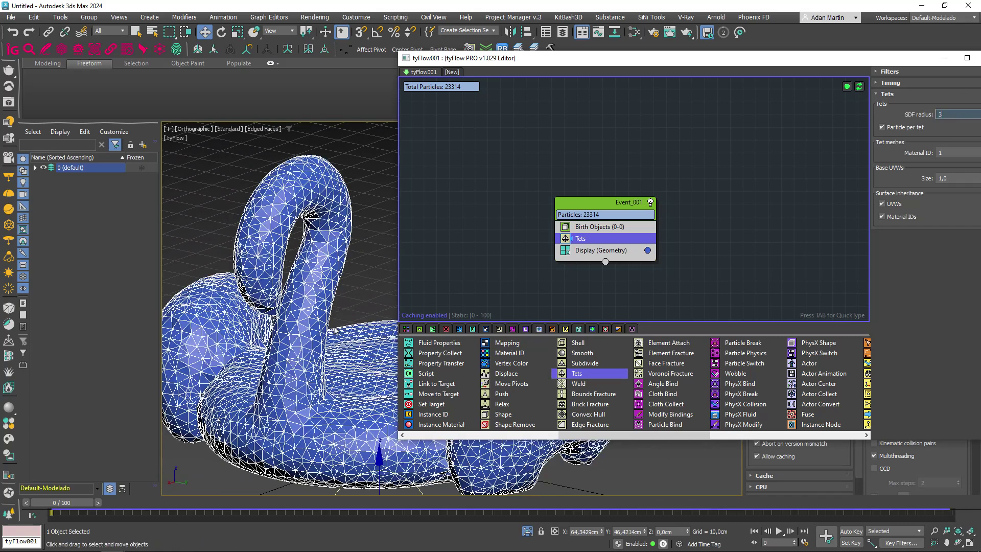
pyautogui.moveTo(333, 330)
pyautogui.keyDown('alt'); pyautogui.mouseDown(button='middle')
pyautogui.moveTo(317, 336)
pyautogui.moveTo(353, 362)
pyautogui.mouseUp(button='middle'); pyautogui.keyUp('alt')
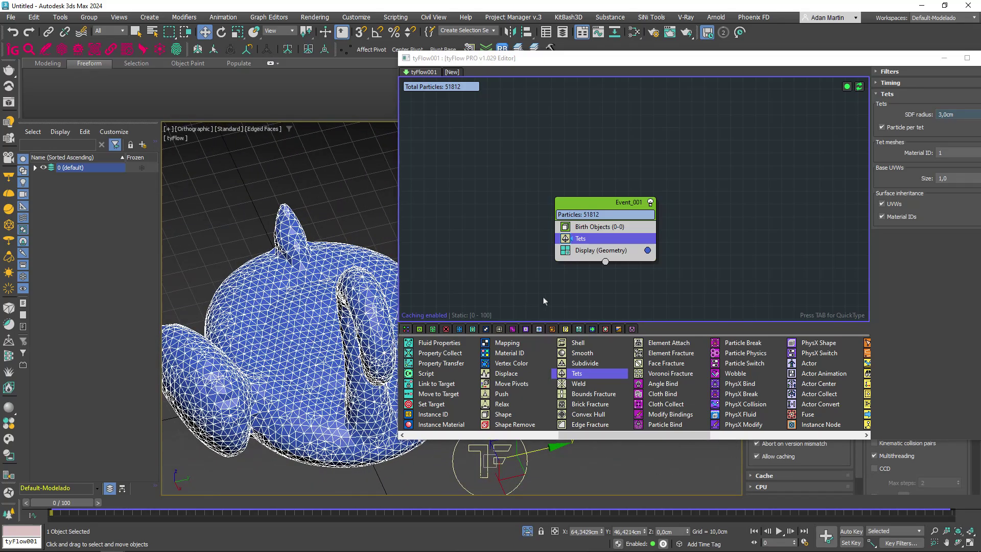
# Delete the Tets event and restore the original inflatable mesh's visibility.
pyautogui.moveTo(705, 282); pyautogui.dragTo(532, 183)
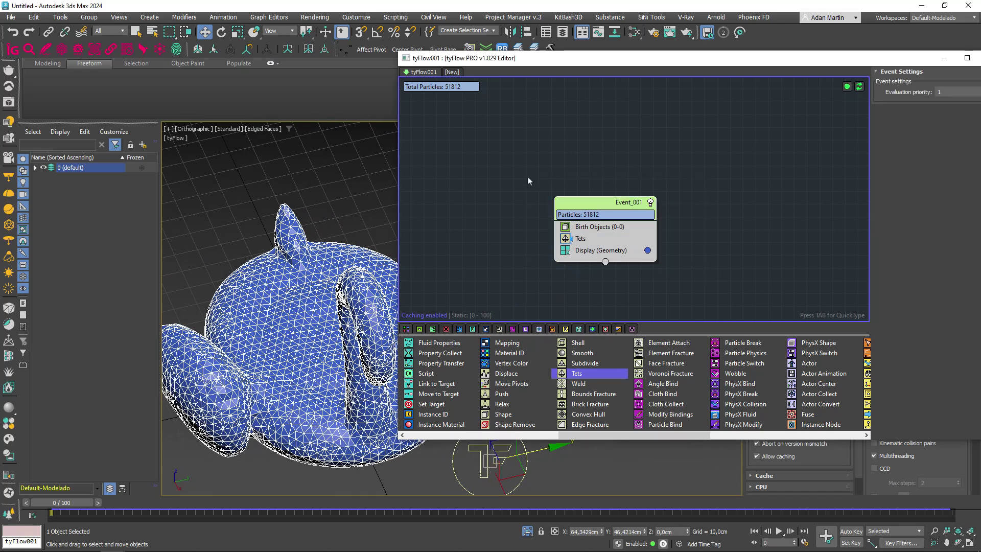
pyautogui.press('Delete')
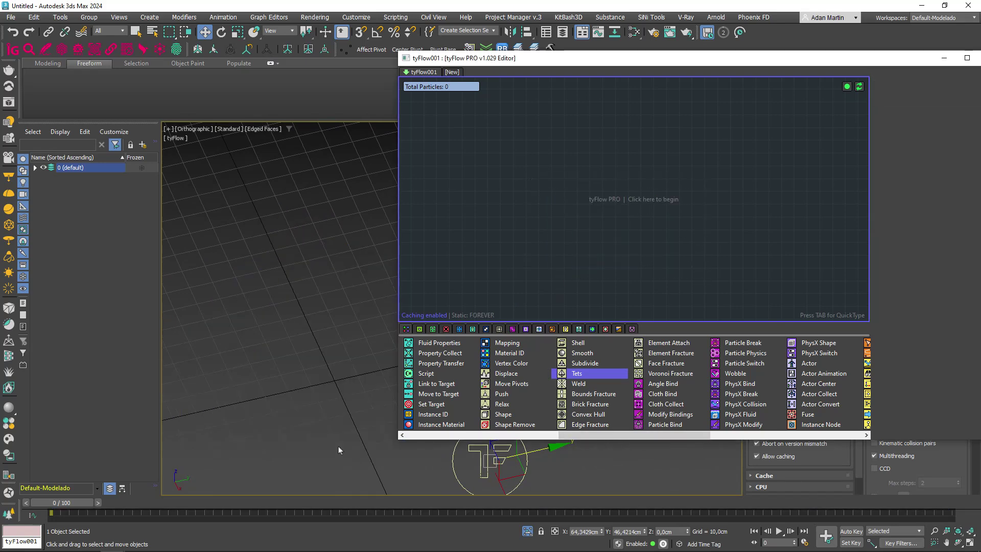
pyautogui.click(35, 167)
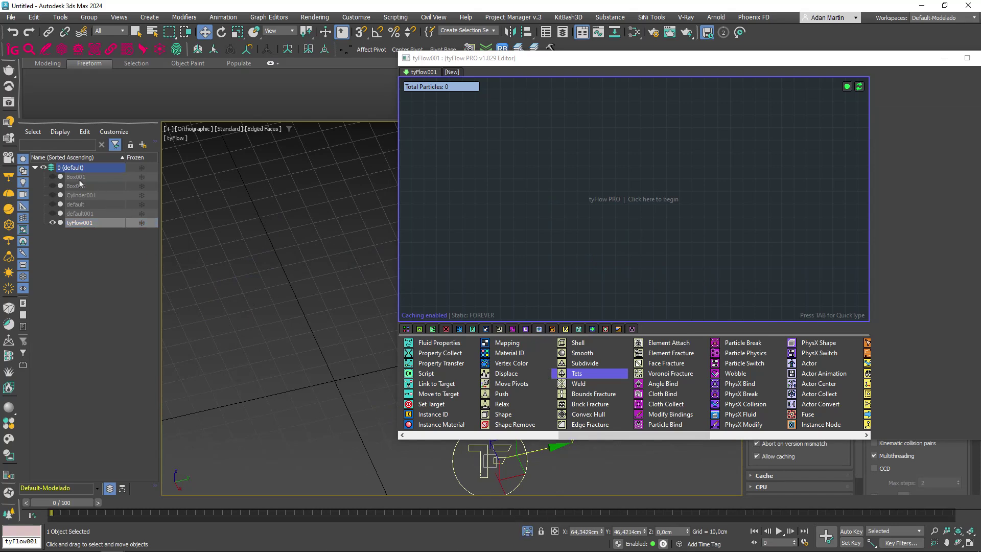
pyautogui.click(529, 531)
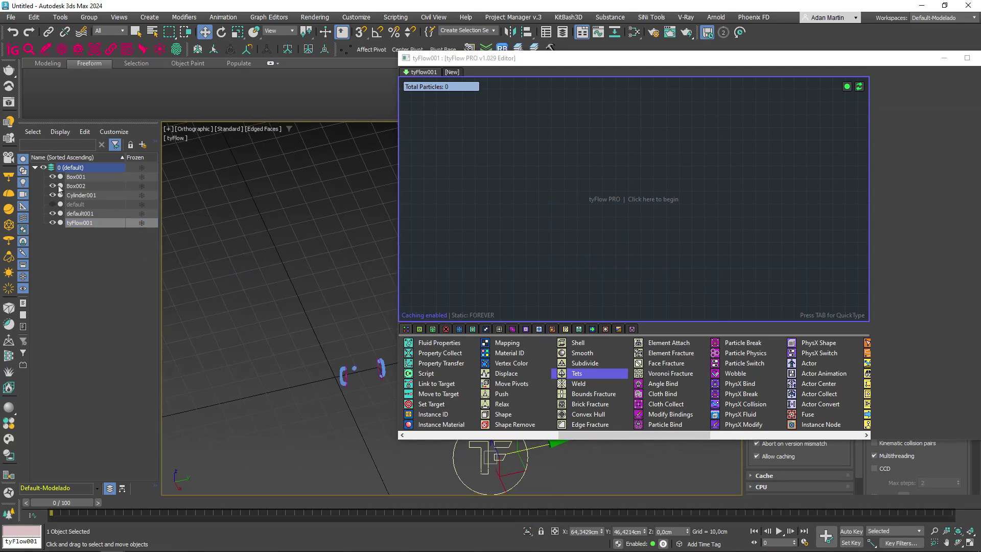
pyautogui.hotkey('ctrl', 'z')
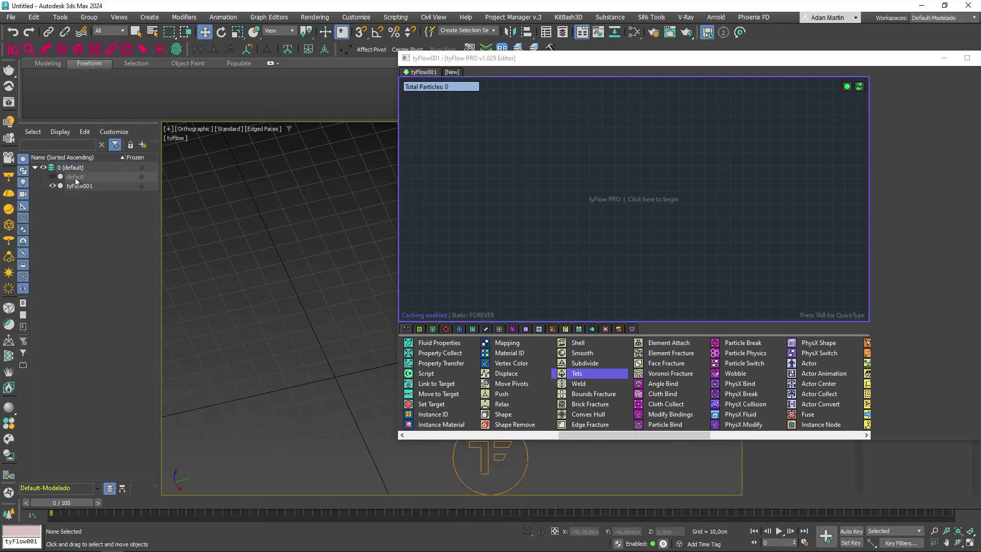
pyautogui.hotkey('ctrl', 'z')
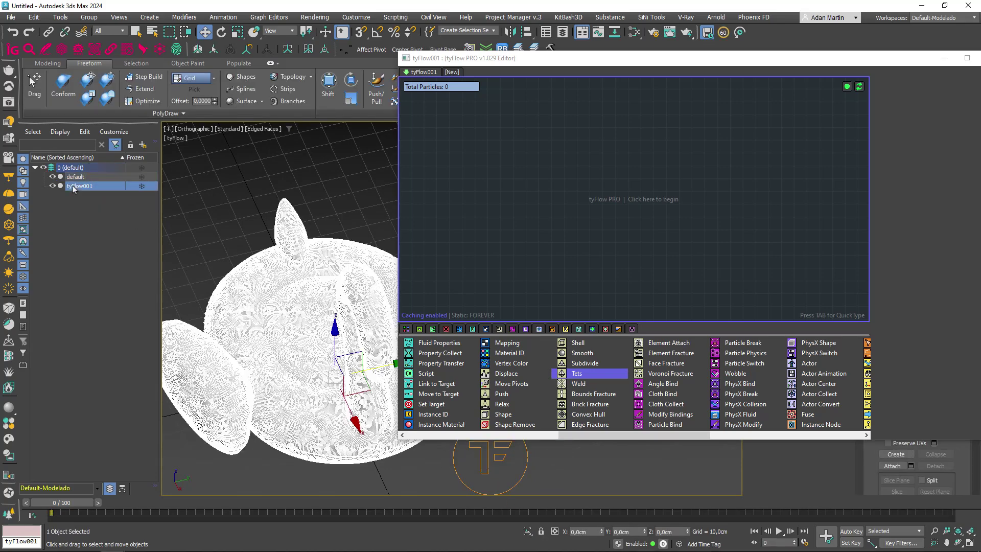
# Add an Event_001 with Birth VDB and VDB Mesh to tyFlow001.
pyautogui.click(73, 186)
pyautogui.scroll(-5, 639, 347)
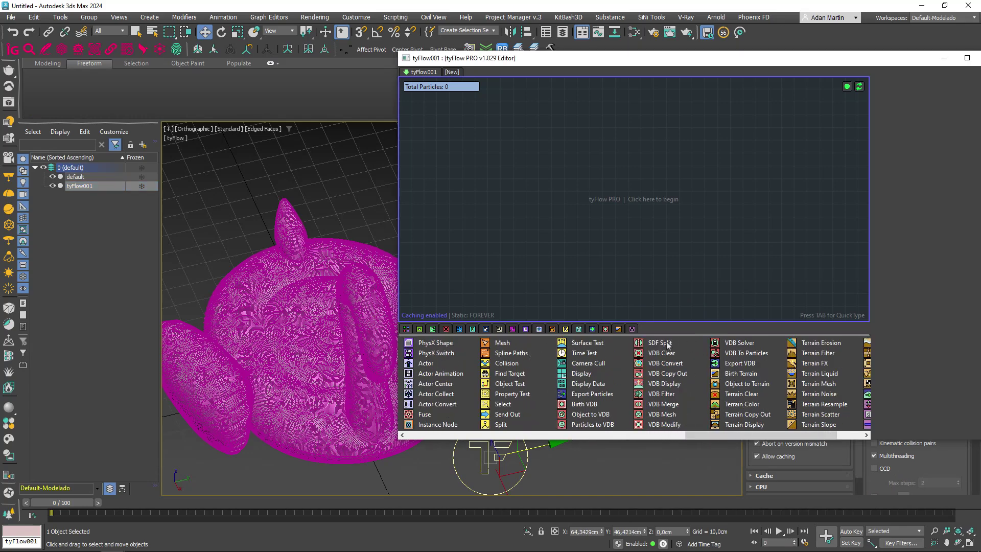
pyautogui.moveTo(577, 405); pyautogui.dragTo(551, 193)
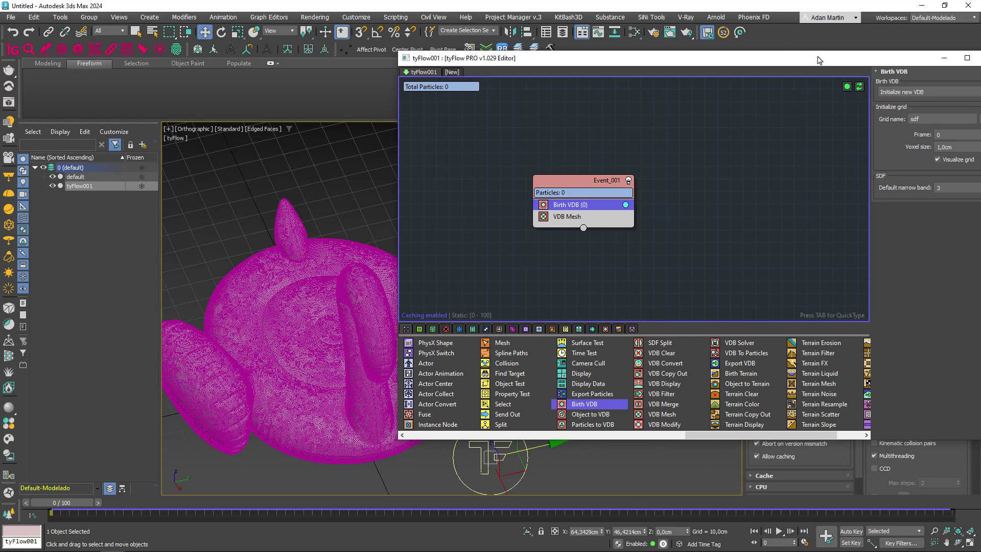
pyautogui.moveTo(820, 59); pyautogui.dragTo(787, 41)
# Set the Birth VDB voxel size to 4 cm.
pyautogui.moveTo(935, 129); pyautogui.dragTo(864, 131)
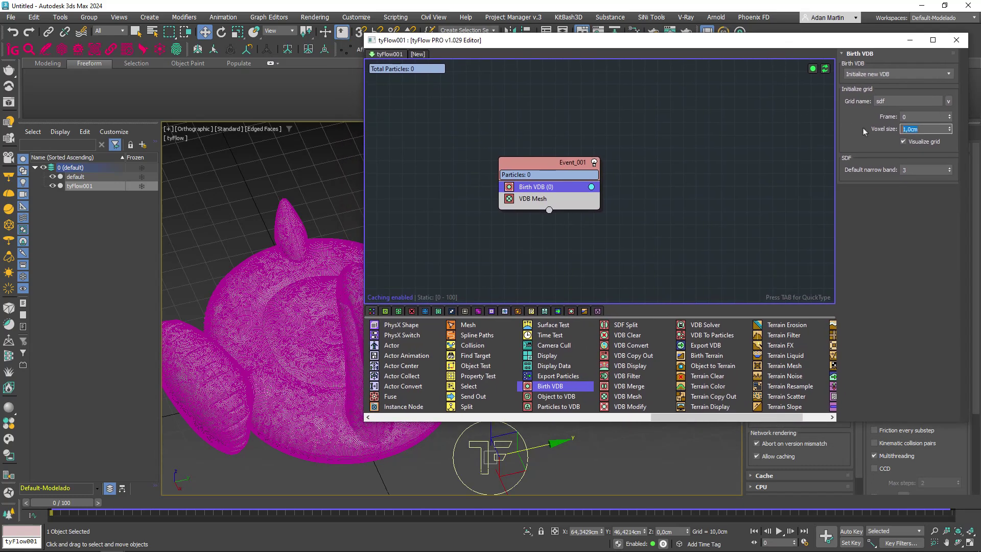
pyautogui.write('4')
pyautogui.press('Return')
pyautogui.click(906, 128)
pyautogui.scroll(-3, 300, 395)
pyautogui.scroll(-1, 300, 395)
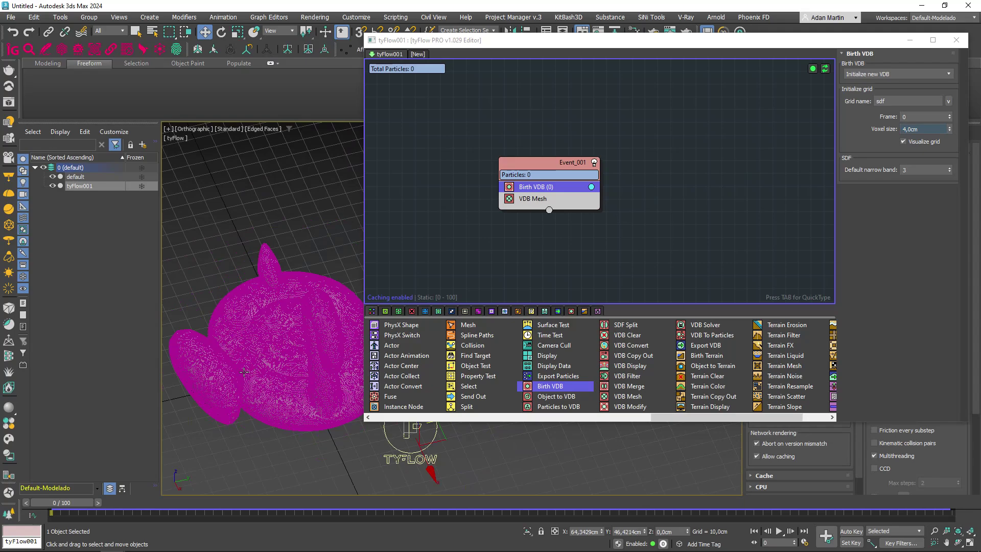
pyautogui.scroll(10, 230, 380)
pyautogui.scroll(5, 266, 377)
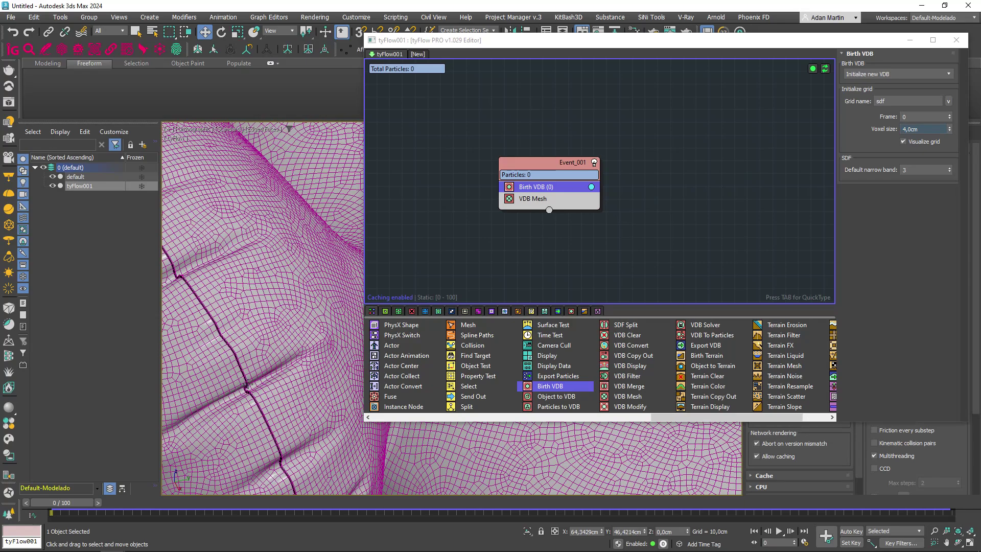
pyautogui.scroll(3, 251, 387)
pyautogui.scroll(4, 265, 329)
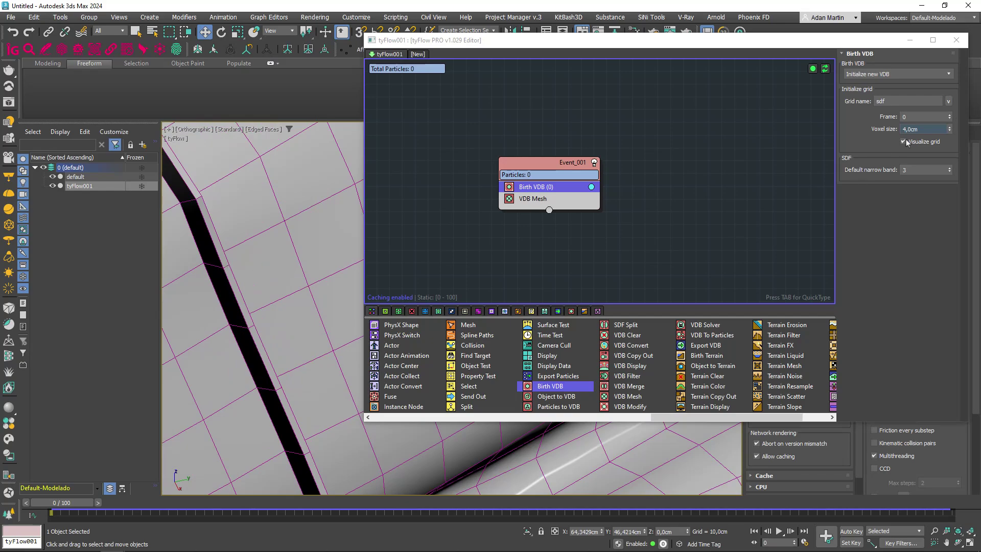
pyautogui.doubleClick(917, 129)
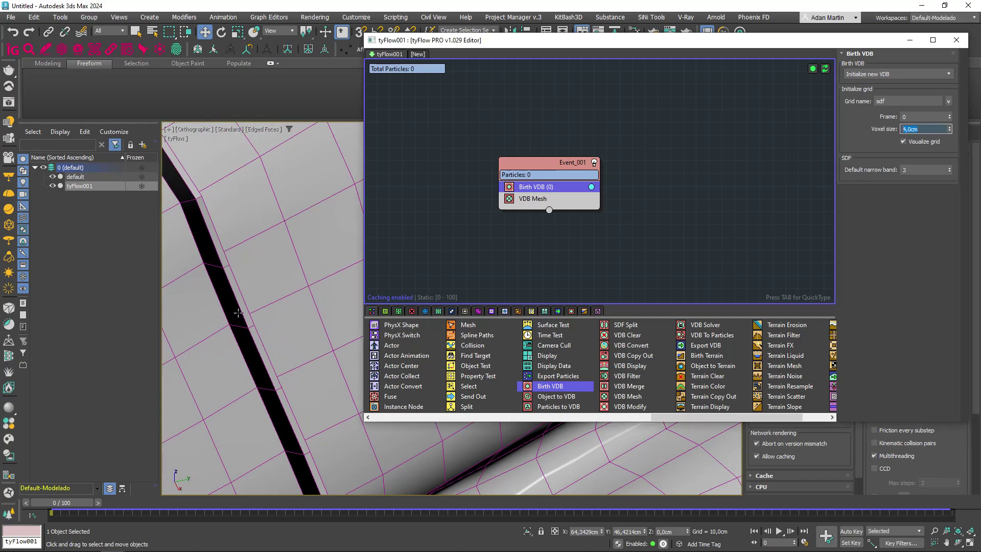
pyautogui.scroll(-6, 238, 313)
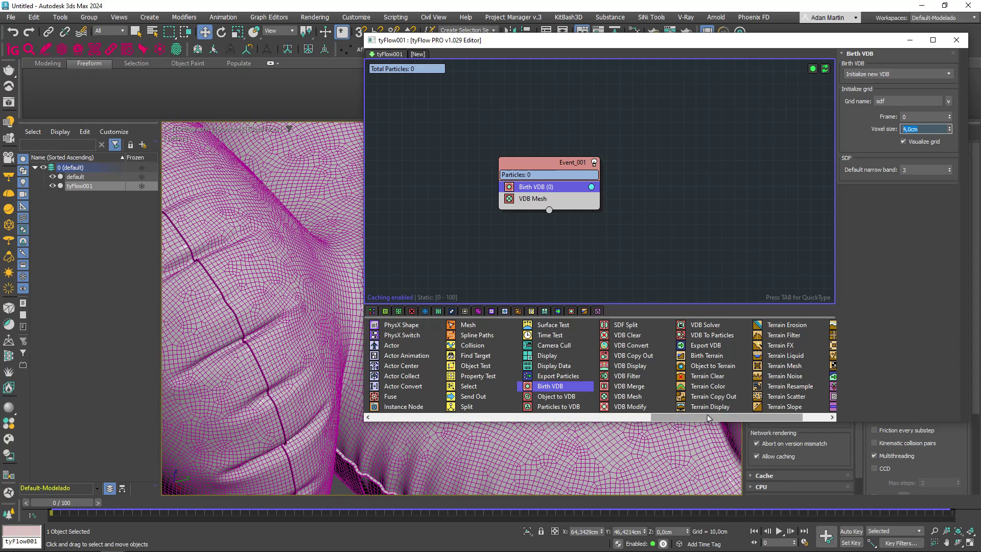
# Insert Object to VDB between Birth VDB and VDB Mesh and start picking its source.
pyautogui.moveTo(544, 400); pyautogui.dragTo(568, 379)
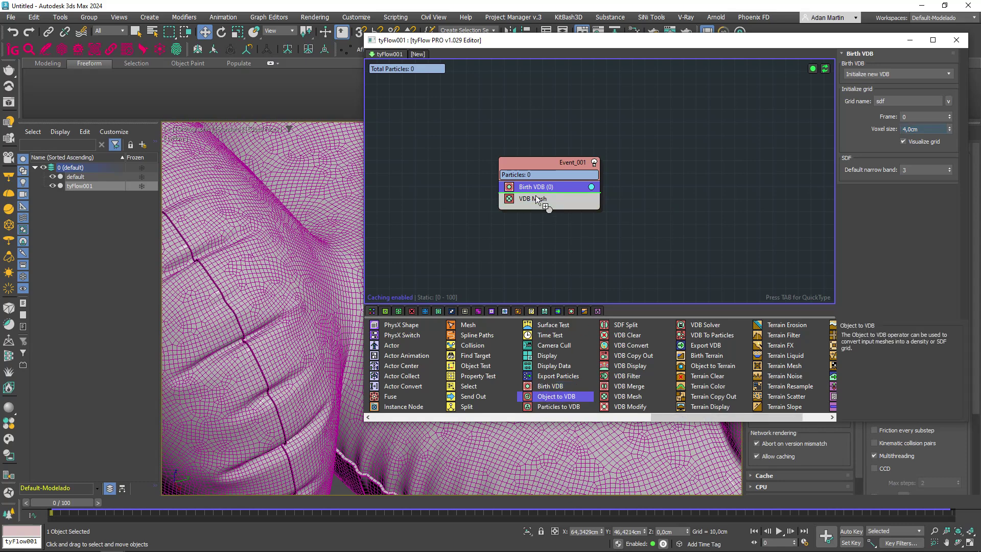
pyautogui.moveTo(536, 196); pyautogui.dragTo(536, 197)
pyautogui.click(873, 243)
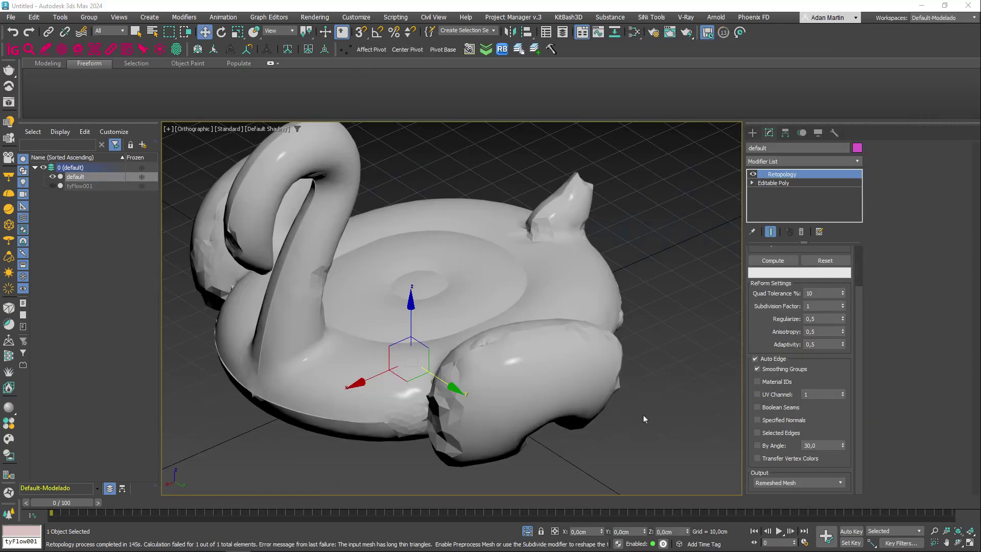
# Orbit around the VDB swan, toggling edged faces to inspect its mesh.
pyautogui.keyDown('alt'); pyautogui.moveTo(642, 415); pyautogui.dragTo(587, 361, button='middle'); pyautogui.keyUp('alt')
pyautogui.press('F4')
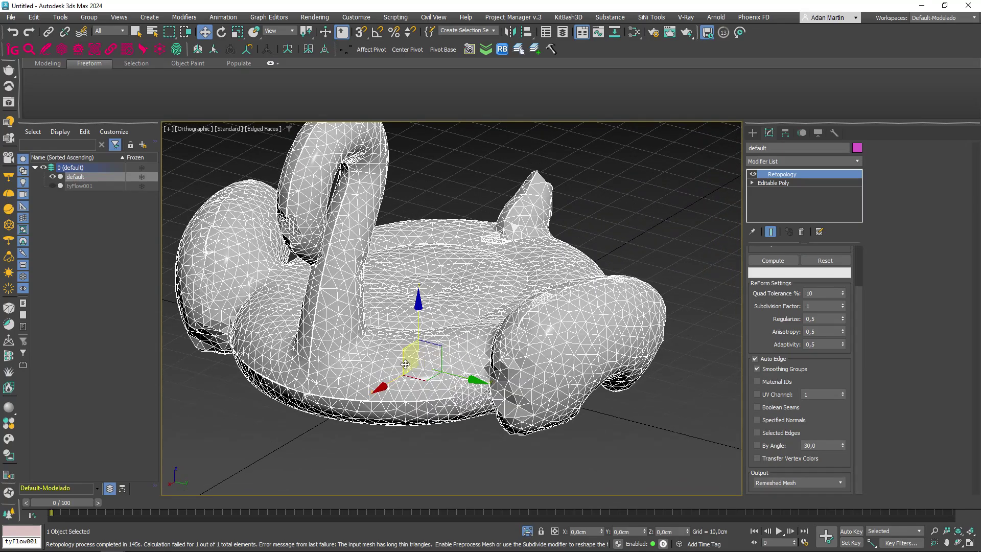
pyautogui.keyDown('alt'); pyautogui.moveTo(496, 348); pyautogui.dragTo(532, 333, button='middle'); pyautogui.keyUp('alt')
pyautogui.scroll(2, 532, 332)
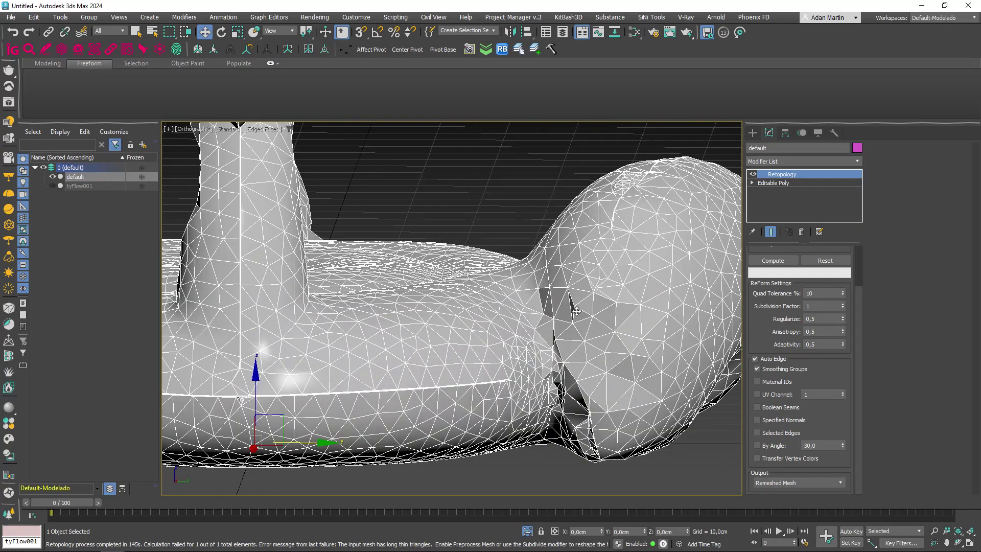
pyautogui.scroll(4, 560, 324)
pyautogui.press('F4')
pyautogui.scroll(-3, 435, 385)
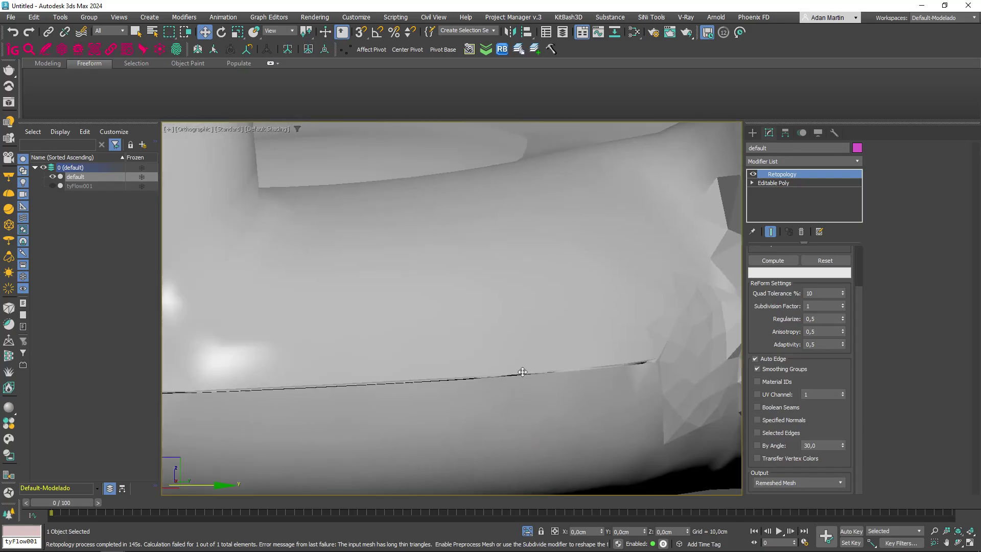
pyautogui.scroll(-3, 435, 385)
pyautogui.moveTo(435, 386)
pyautogui.keyDown('alt'); pyautogui.mouseDown(button='middle')
pyautogui.moveTo(502, 387)
pyautogui.moveTo(493, 401)
pyautogui.moveTo(478, 397)
pyautogui.moveTo(562, 353)
pyautogui.moveTo(638, 286)
pyautogui.mouseUp(button='middle'); pyautogui.keyUp('alt')
pyautogui.press('F4')
pyautogui.scroll(-3, 479, 402)
pyautogui.press('F4')
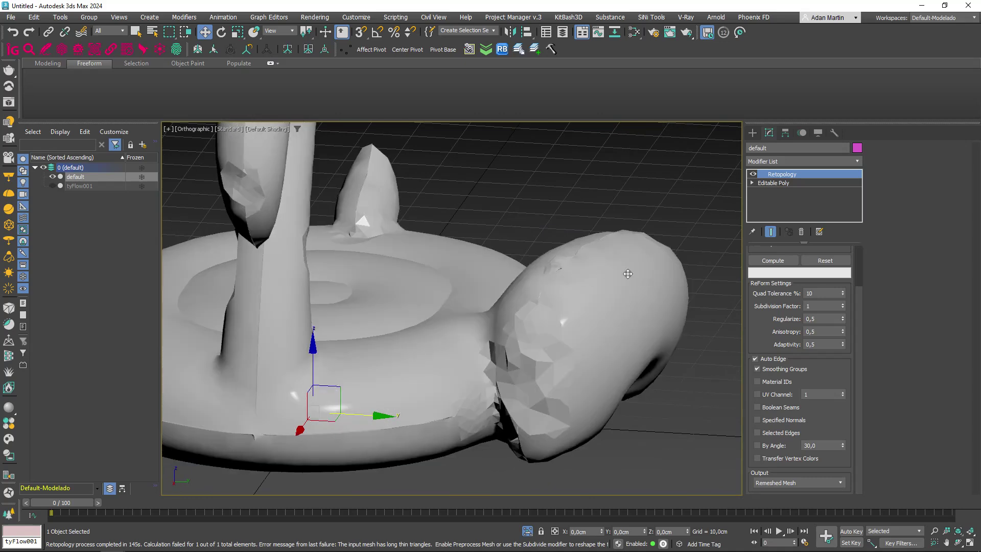
# Remove Retopology from the original swan and isolate tyFlow001 with edges shown.
pyautogui.click(801, 232)
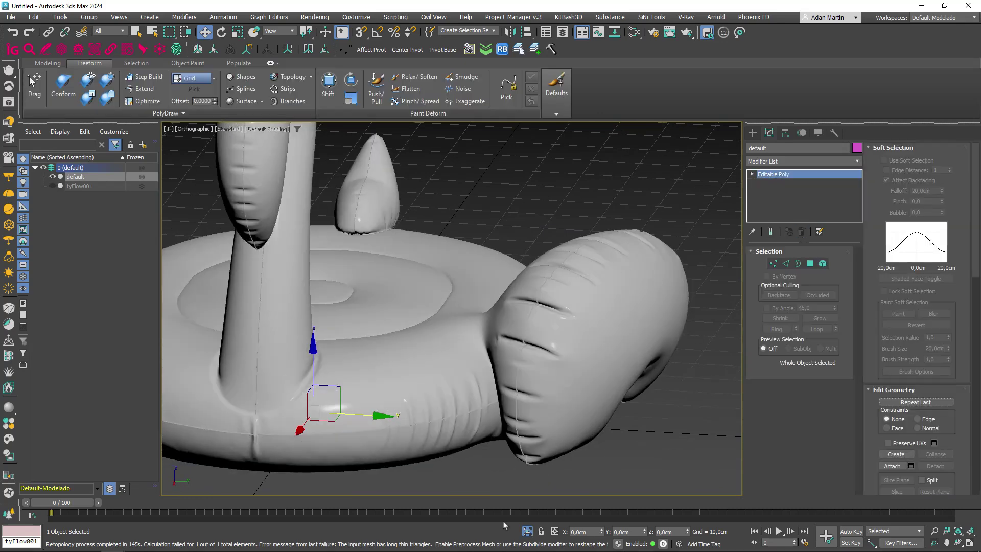
pyautogui.hotkey('alt', 'h')
pyautogui.click(487, 372)
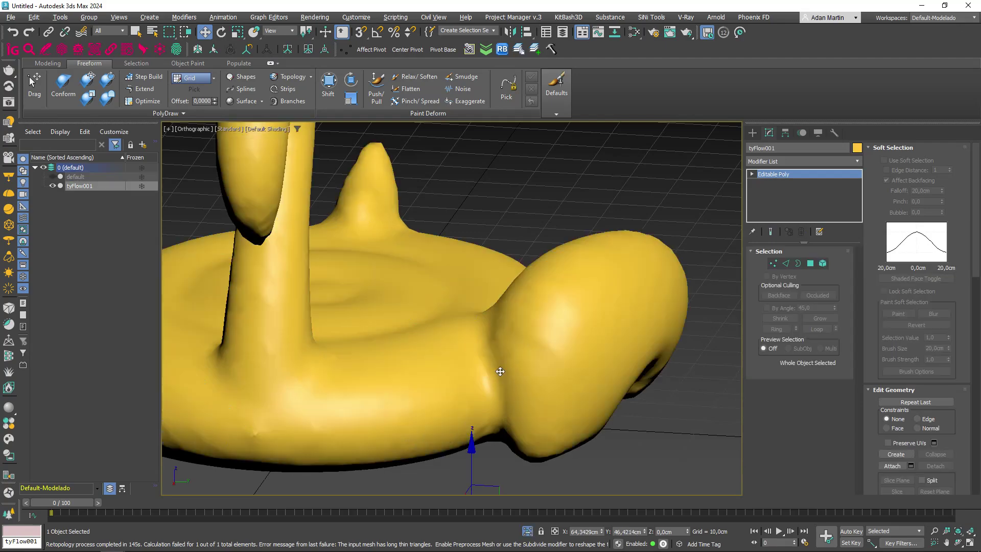
pyautogui.scroll(-3, 488, 378)
pyautogui.press('F4')
pyautogui.scroll(-2, 493, 390)
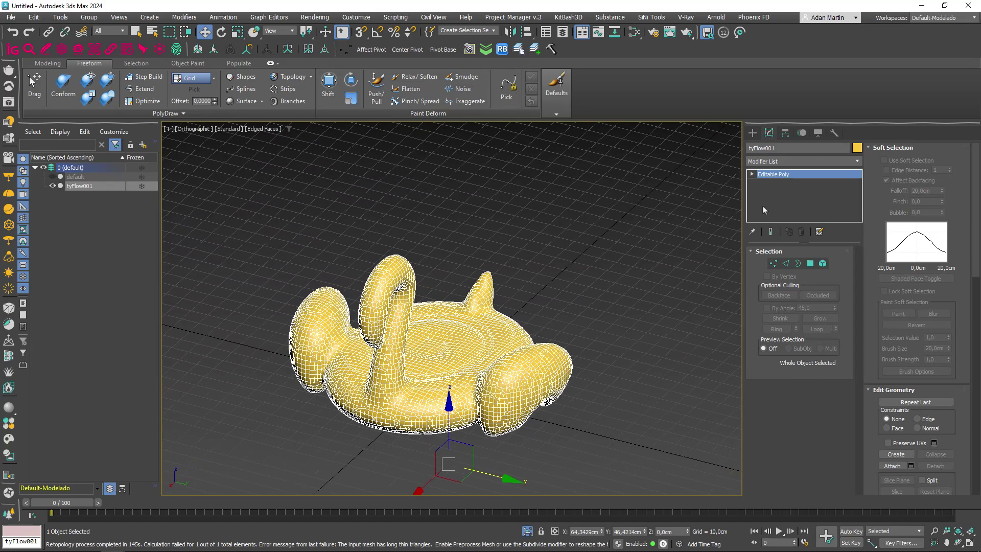
# Add a Retopology modifier to tyFlow001 with a 2000 face count and compute it.
pyautogui.click(808, 161)
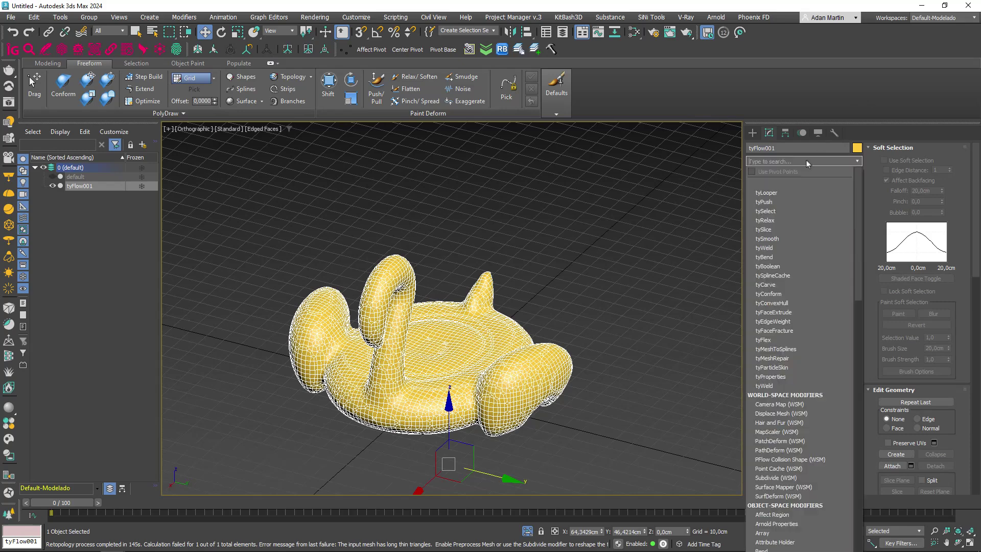
pyautogui.write('retop')
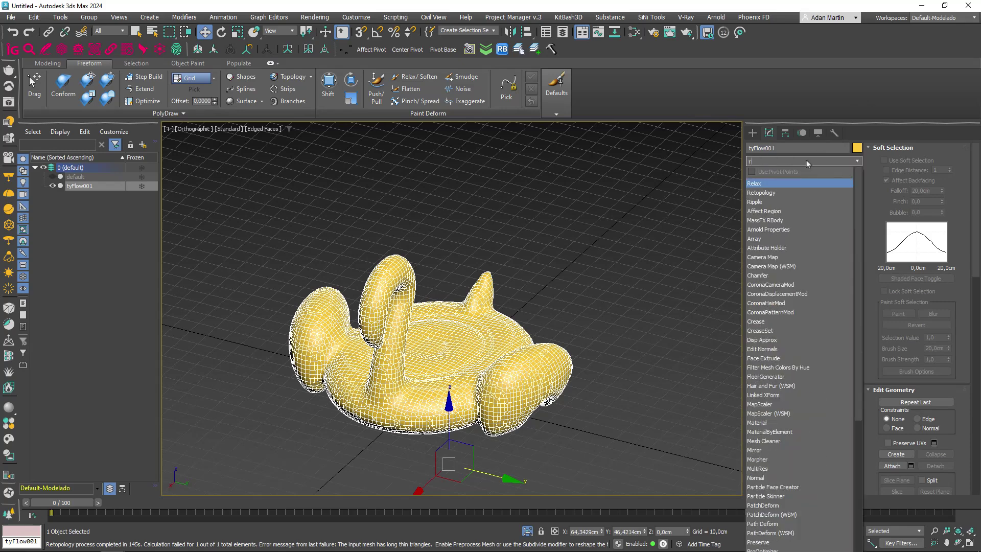
pyautogui.click(782, 183)
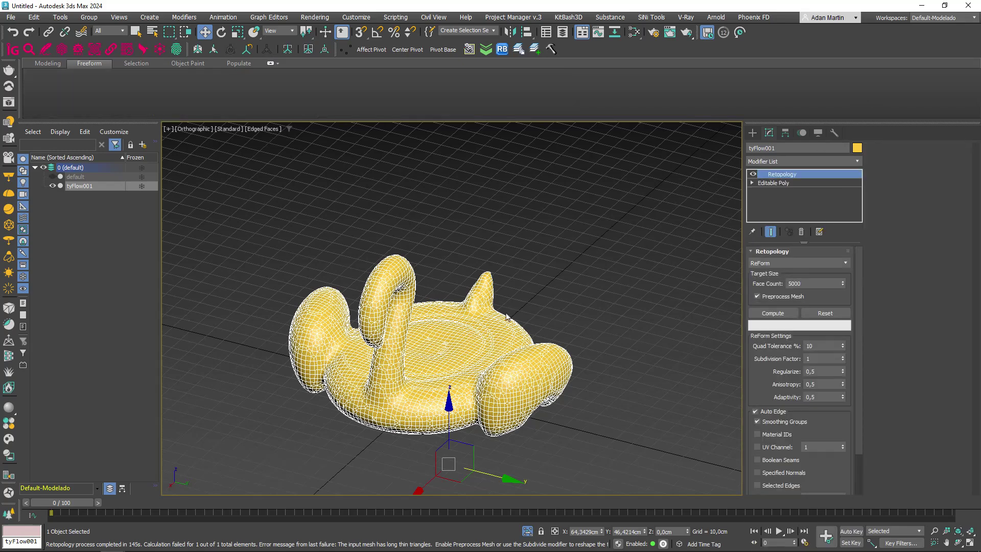
pyautogui.moveTo(805, 283); pyautogui.dragTo(734, 282)
pyautogui.write('2000')
pyautogui.click(776, 317)
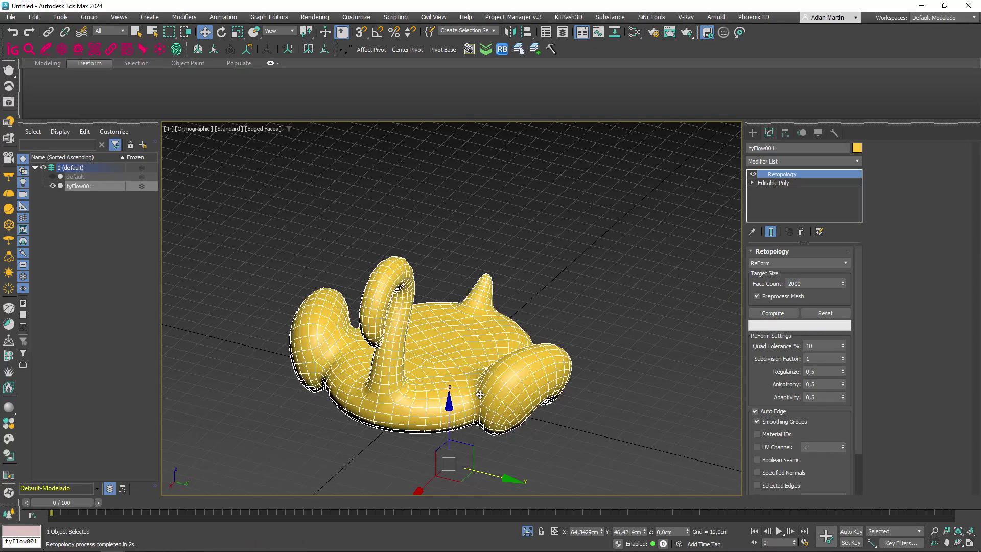
pyautogui.scroll(3, 441, 384)
pyautogui.moveTo(441, 385)
pyautogui.keyDown('alt'); pyautogui.mouseDown(button='middle')
pyautogui.moveTo(400, 409)
pyautogui.moveTo(471, 390)
pyautogui.mouseUp(button='middle'); pyautogui.keyUp('alt')
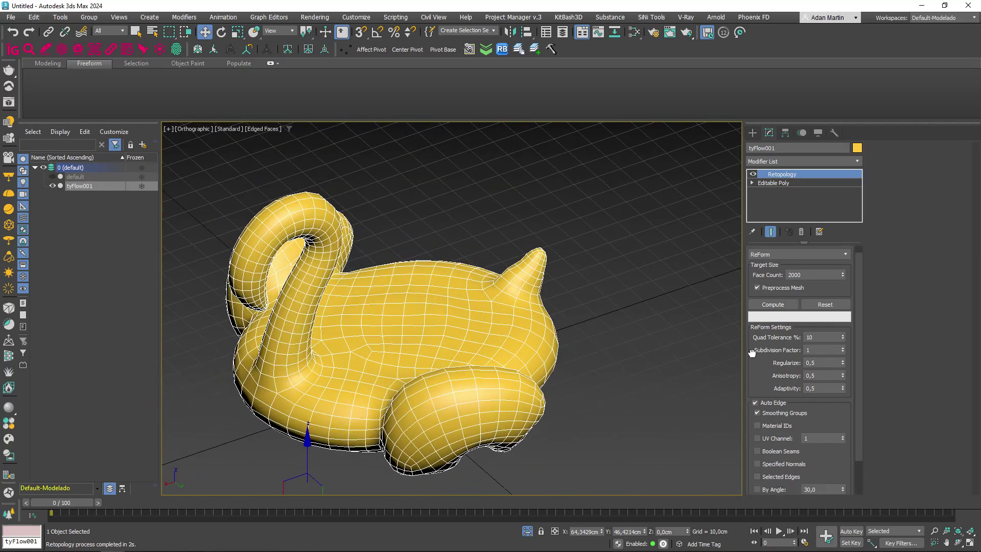
pyautogui.scroll(-3, 797, 398)
# Output the Remeshed Mesh and orbit to check the swan's even triangulation.
pyautogui.click(776, 482)
pyautogui.click(776, 502)
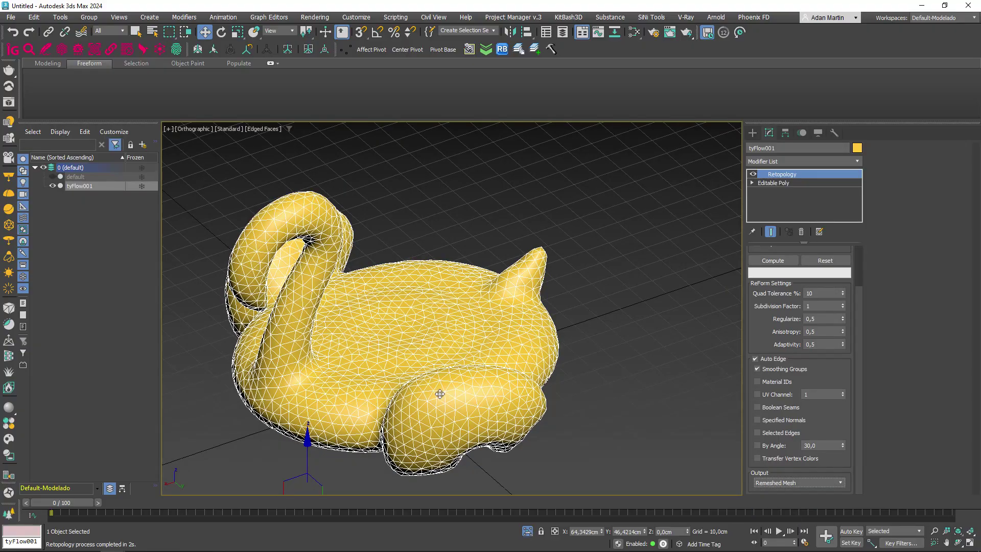
pyautogui.moveTo(438, 390)
pyautogui.keyDown('alt'); pyautogui.mouseDown(button='middle')
pyautogui.moveTo(546, 352)
pyautogui.moveTo(482, 348)
pyautogui.mouseUp(button='middle'); pyautogui.keyUp('alt')
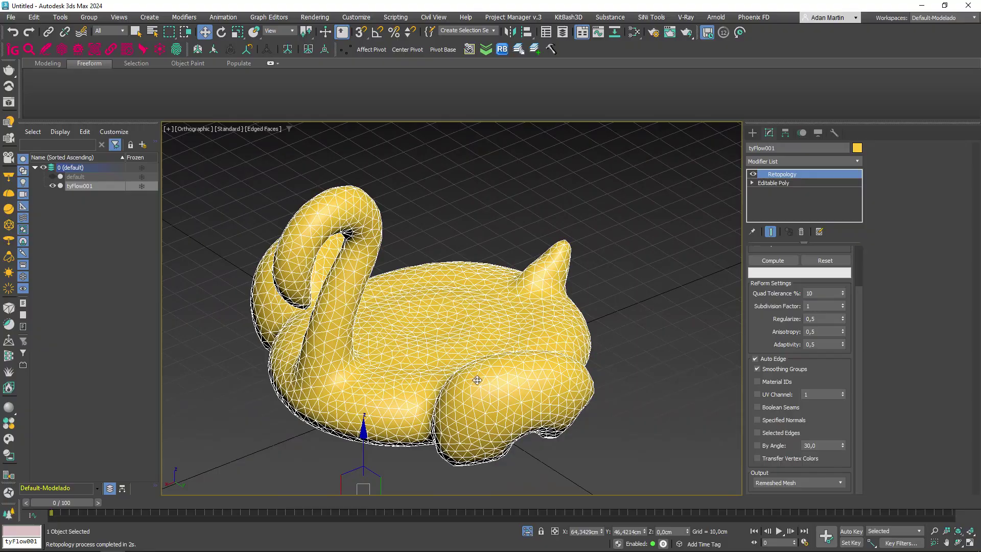
pyautogui.moveTo(478, 381)
pyautogui.keyDown('alt'); pyautogui.mouseDown(button='middle')
pyautogui.moveTo(500, 277)
pyautogui.moveTo(546, 305)
pyautogui.moveTo(547, 296)
pyautogui.mouseUp(button='middle'); pyautogui.keyUp('alt')
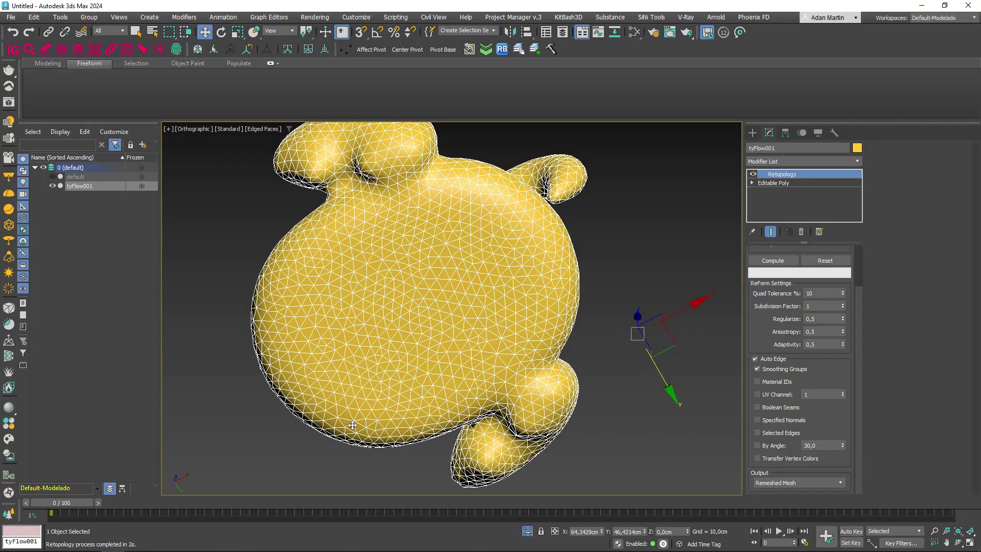
pyautogui.moveTo(402, 269)
pyautogui.keyDown('alt'); pyautogui.mouseDown(button='middle')
pyautogui.moveTo(495, 395)
pyautogui.moveTo(355, 362)
pyautogui.moveTo(364, 360)
pyautogui.mouseUp(button='middle'); pyautogui.keyUp('alt')
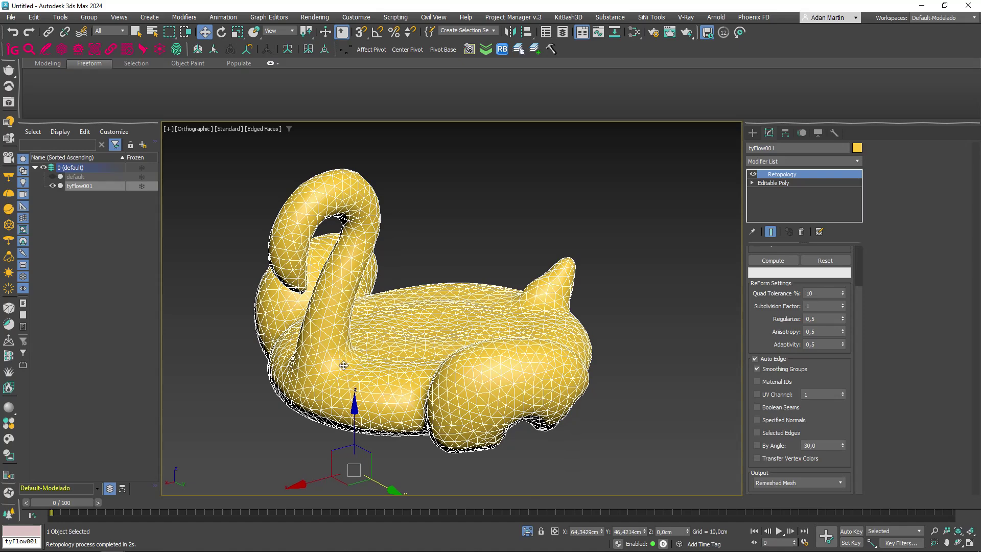
# Unhide the original swan, then frame the three hammers in tuto_softbody_hammer.
pyautogui.click(527, 534)
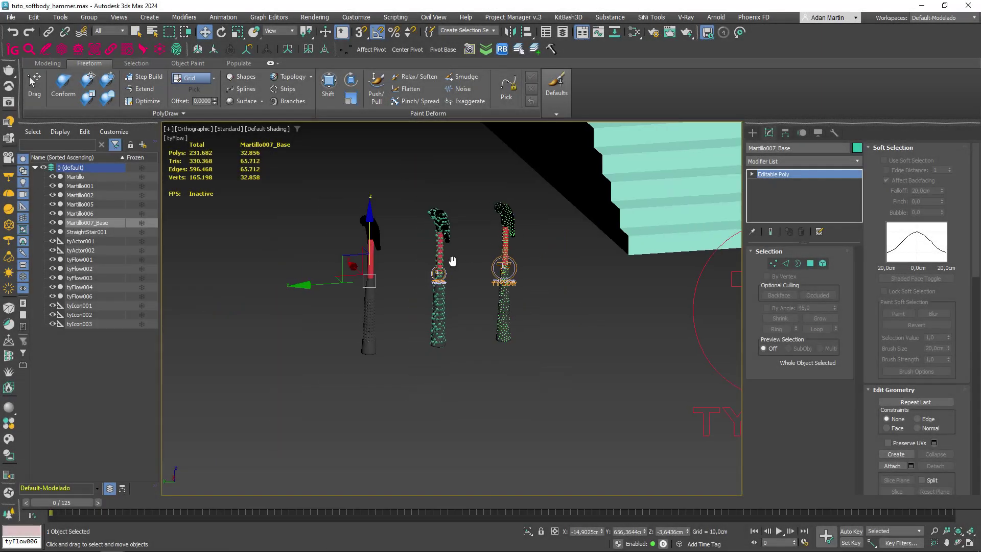
pyautogui.moveTo(477, 253)
pyautogui.mouseDown(button='middle')
pyautogui.moveTo(454, 291)
pyautogui.moveTo(466, 295)
pyautogui.mouseUp(button='middle')
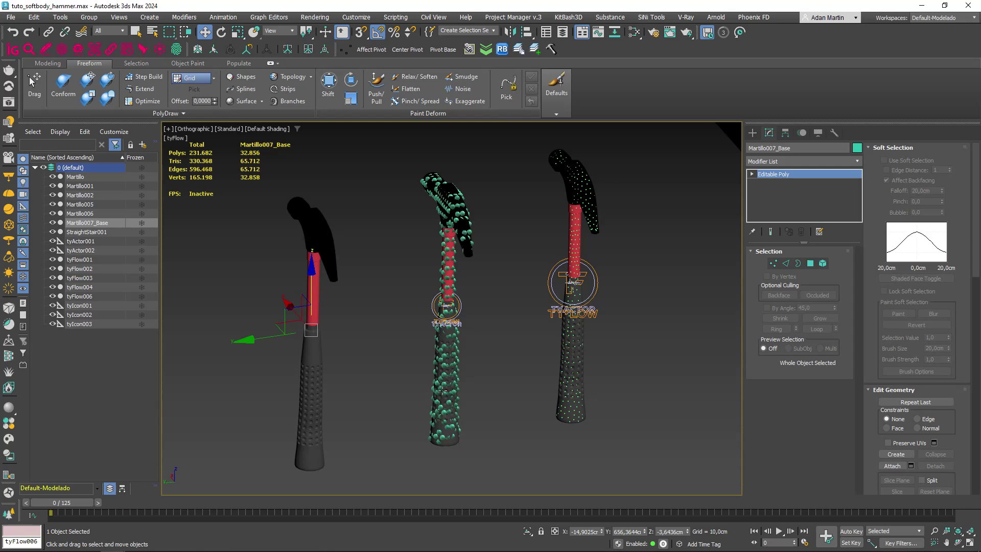
# Paste a copy of the hammer base as Martillo007_Skin, hide it, and reselect Martillo007_Base.
pyautogui.moveTo(314, 266); pyautogui.dragTo(368, 268, button='middle')
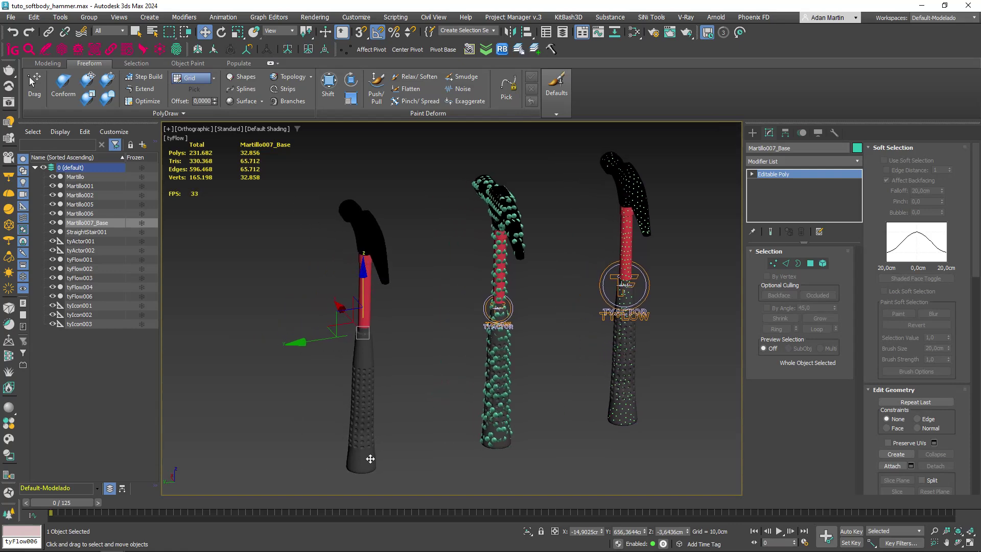
pyautogui.scroll(3, 368, 460)
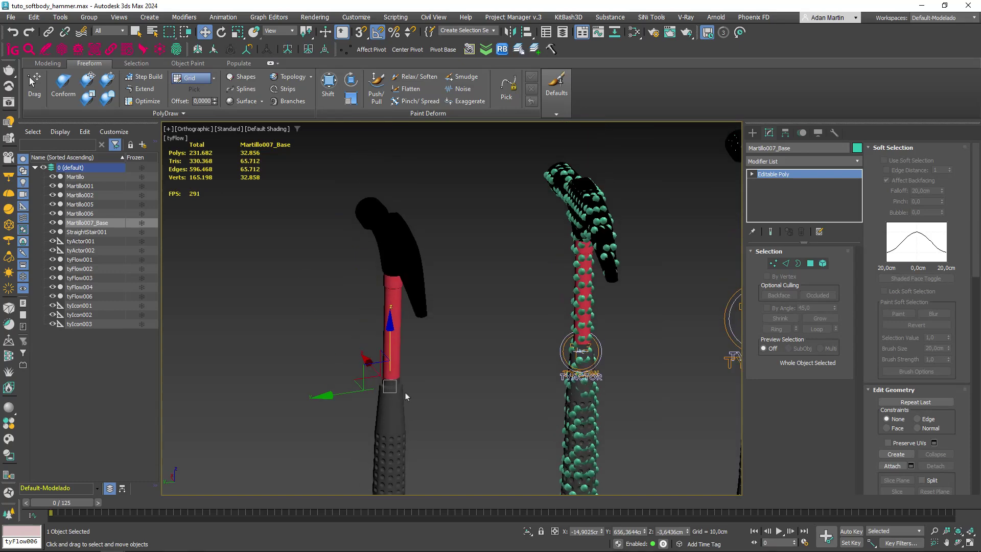
pyautogui.scroll(-2, 392, 352)
pyautogui.scroll(-2, 409, 296)
pyautogui.moveTo(429, 315)
pyautogui.mouseDown(button='middle')
pyautogui.moveTo(413, 288)
pyautogui.moveTo(432, 309)
pyautogui.mouseUp(button='middle')
pyautogui.moveTo(354, 332); pyautogui.dragTo(363, 332, button='middle')
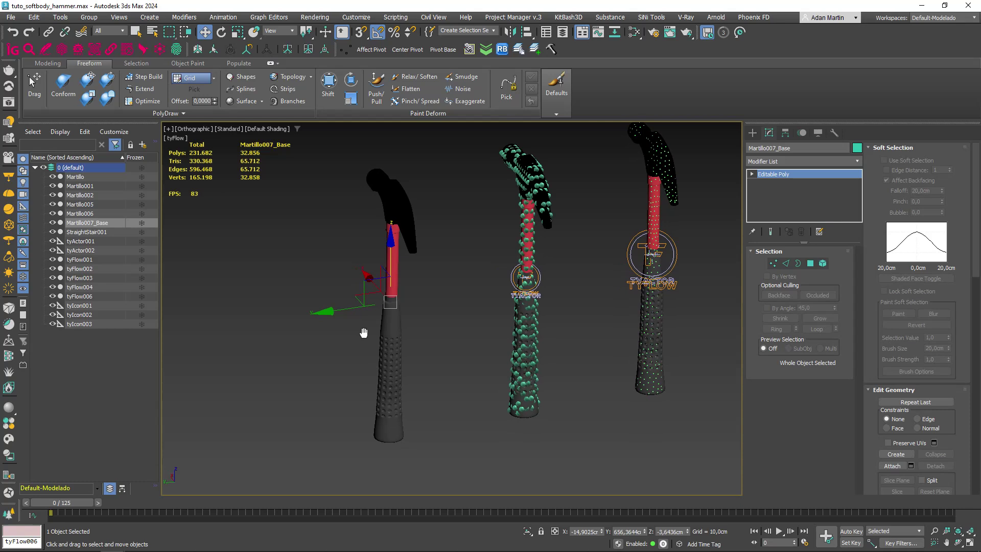
pyautogui.hotkey('ctrl', 'v')
pyautogui.moveTo(494, 300); pyautogui.dragTo(468, 300)
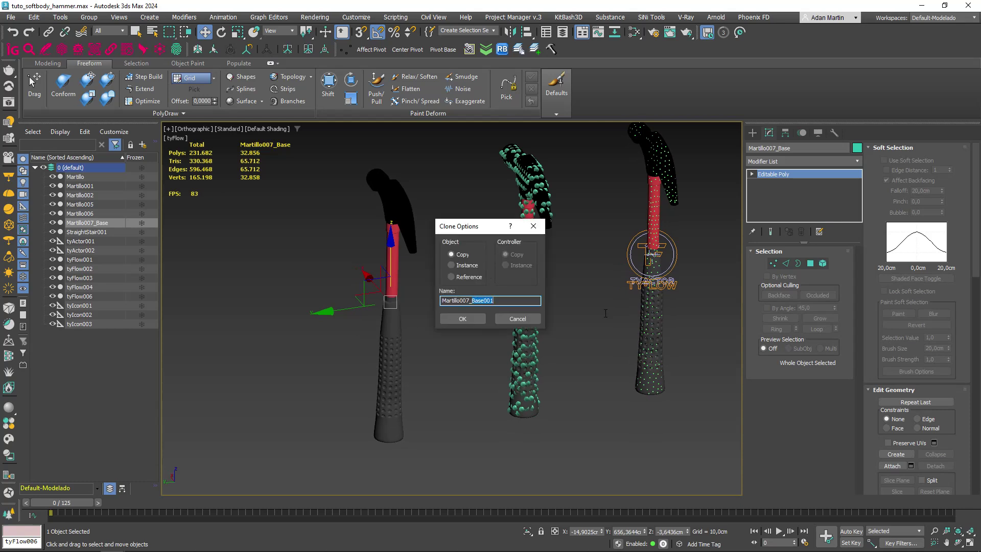
pyautogui.write('Skin')
pyautogui.press('Return')
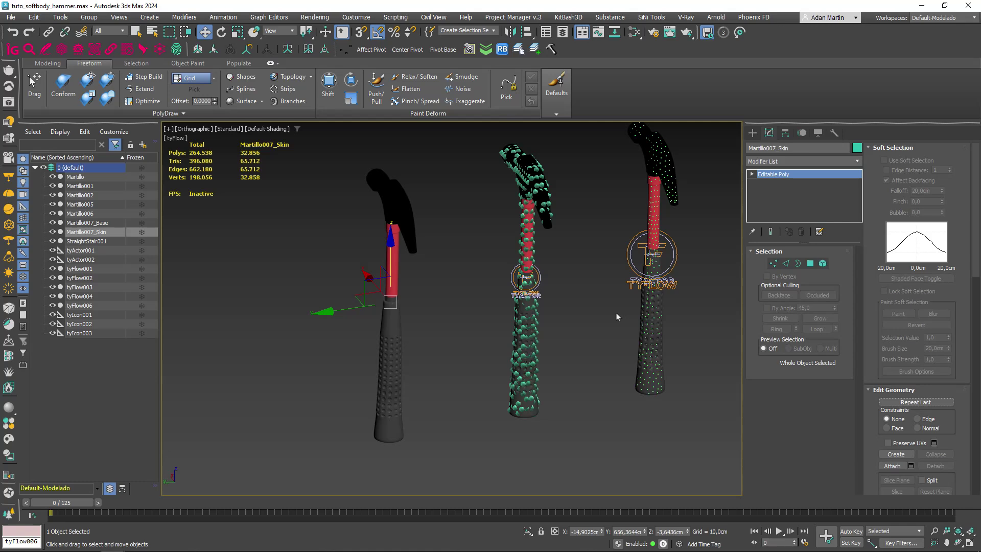
pyautogui.click(51, 232)
pyautogui.click(96, 223)
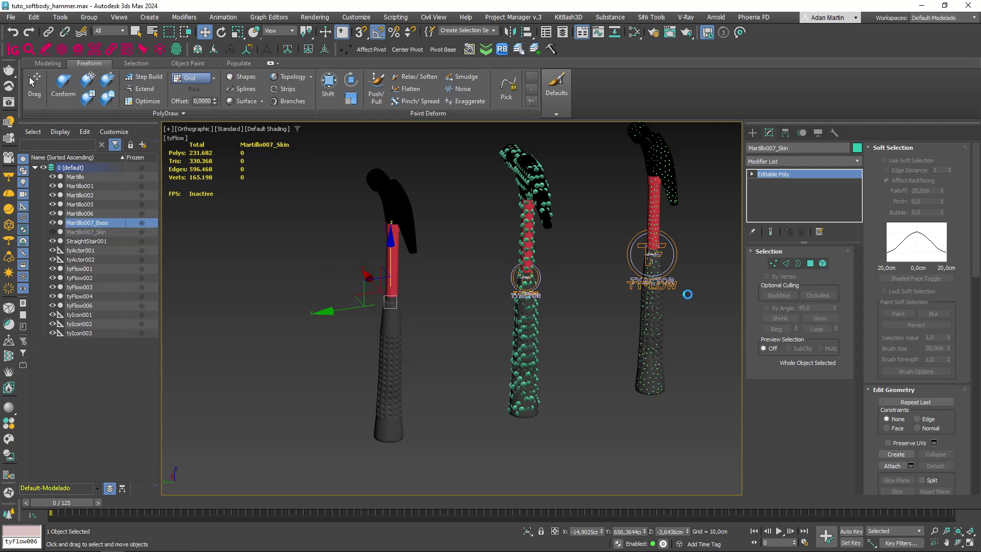
# Create a new tyFlow object, tyFlow007, in the viewport.
pyautogui.click(752, 132)
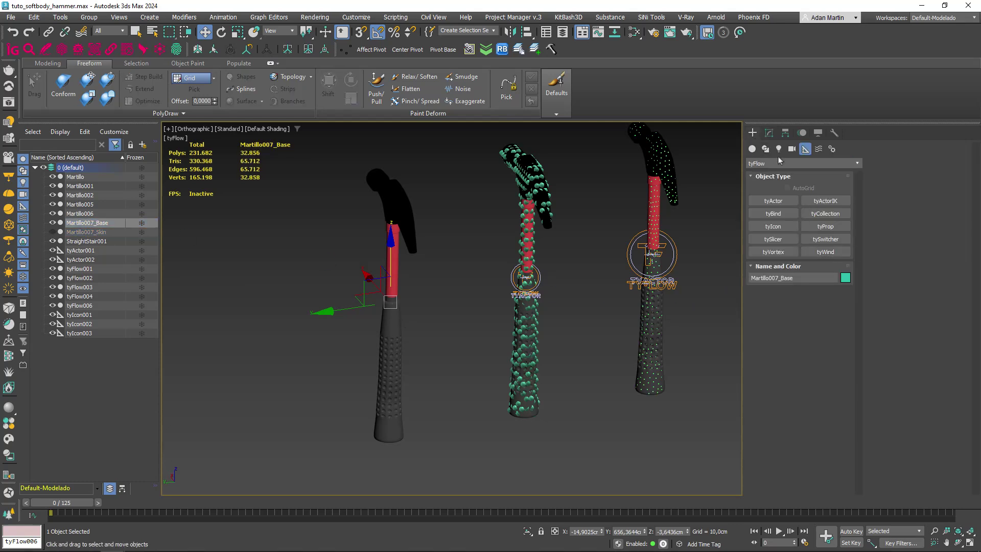
pyautogui.click(752, 148)
pyautogui.click(825, 264)
pyautogui.moveTo(435, 444); pyautogui.dragTo(471, 460)
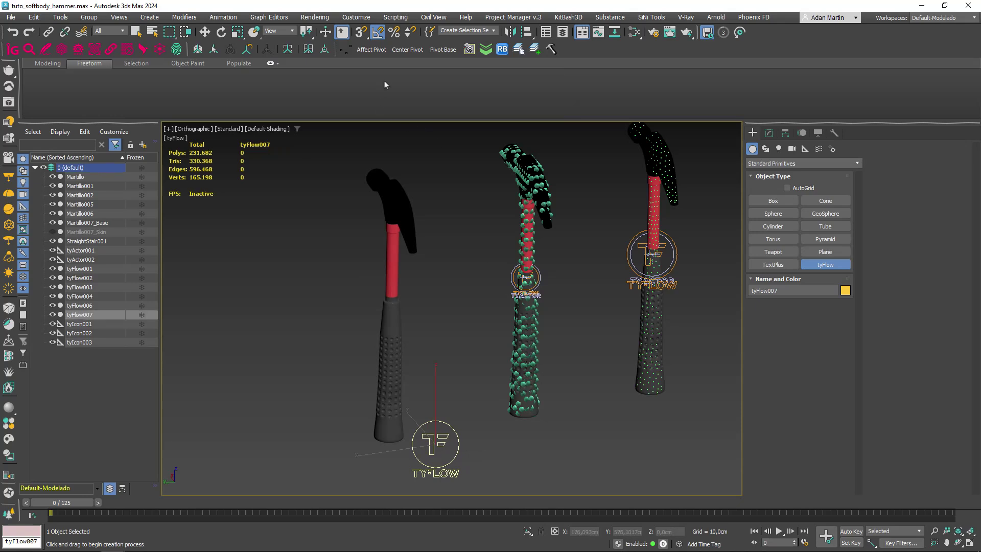
# Align tyFlow007 center-to-center on the hammer.
pyautogui.click(526, 32)
pyautogui.click(390, 351)
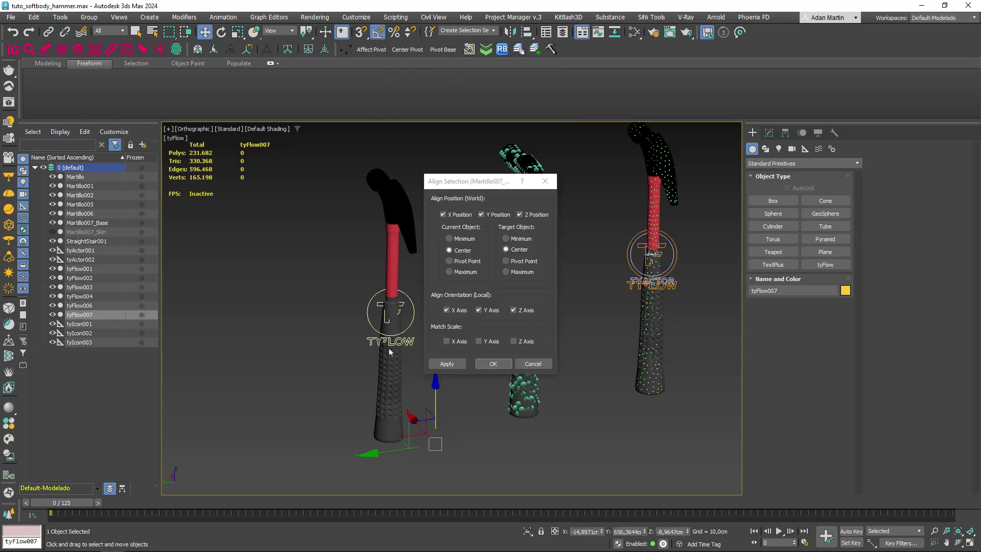
pyautogui.click(493, 363)
pyautogui.click(768, 132)
# In the tyFlow editor, add Birth VDB and Object to VDB sourced from Martillo007_Base.
pyautogui.click(793, 274)
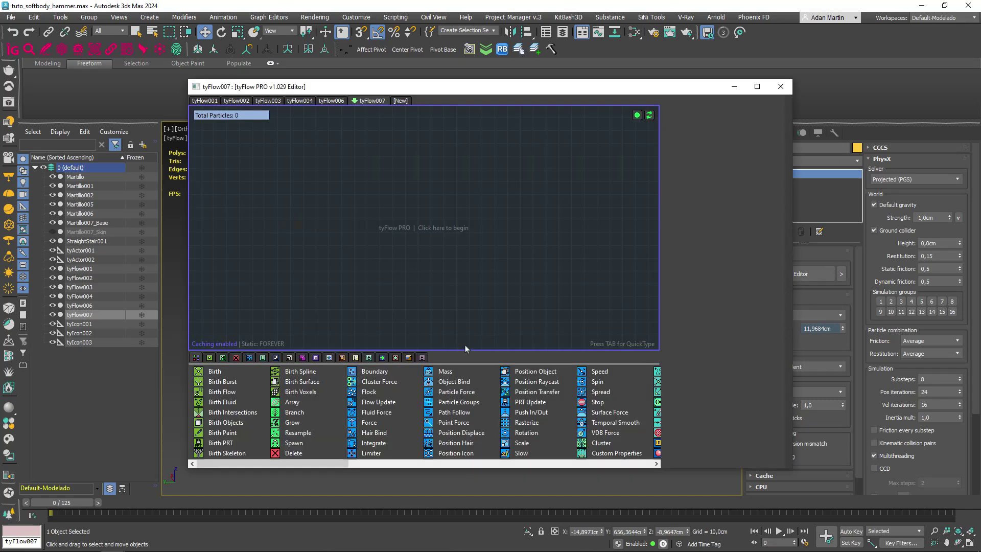
pyautogui.click(374, 465)
pyautogui.moveTo(364, 465); pyautogui.dragTo(551, 466)
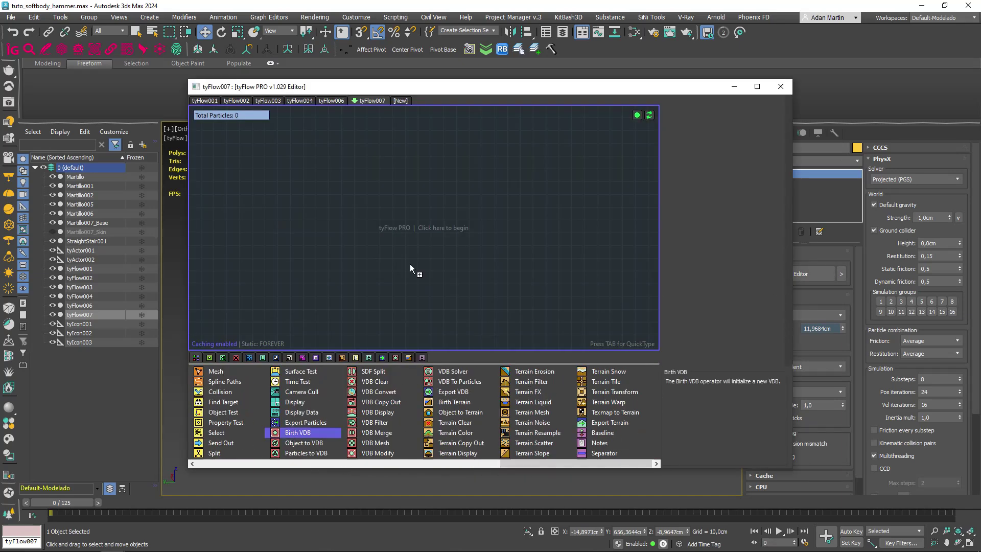
pyautogui.moveTo(294, 434); pyautogui.dragTo(410, 208)
pyautogui.moveTo(304, 443); pyautogui.dragTo(432, 229)
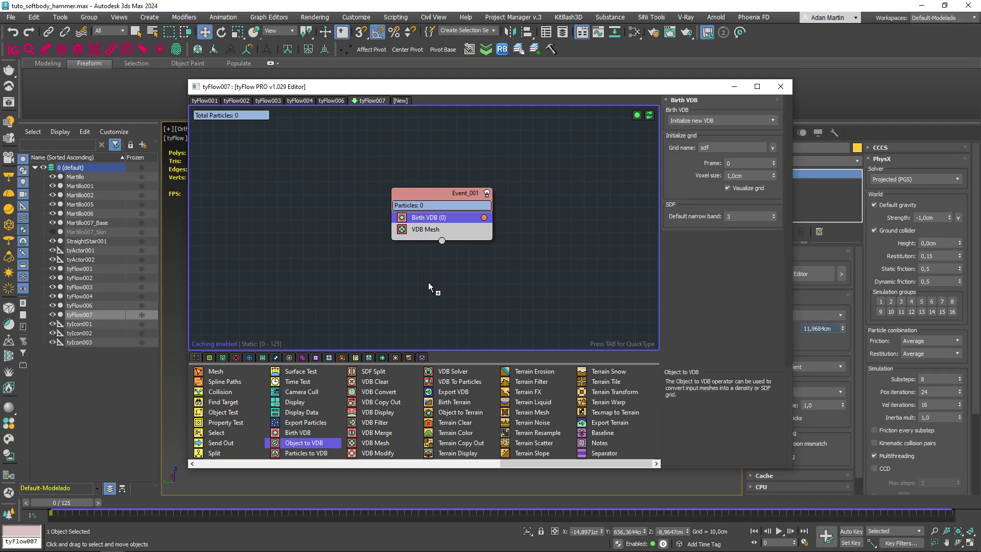
pyautogui.moveTo(452, 95); pyautogui.dragTo(709, 110)
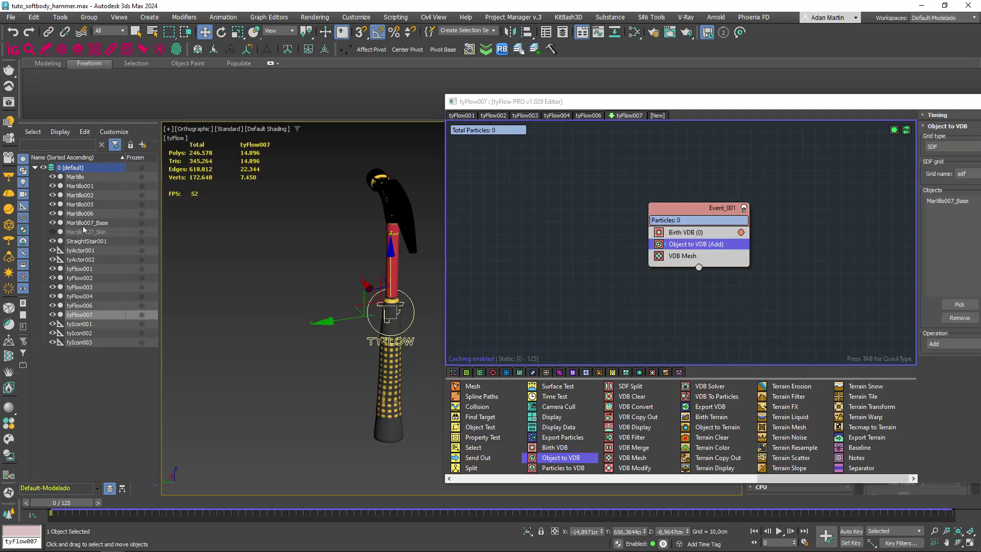
pyautogui.click(52, 223)
# Review the Birth VDB and Object to VDB settings, then insert VDB To Particles.
pyautogui.moveTo(336, 309); pyautogui.dragTo(247, 310, button='middle')
pyautogui.press('F4')
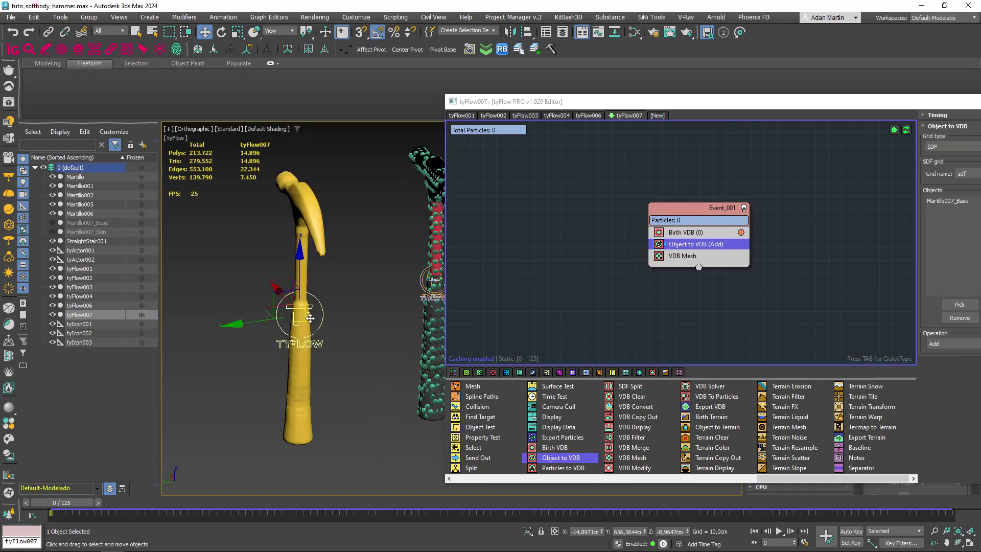
pyautogui.scroll(2, 321, 322)
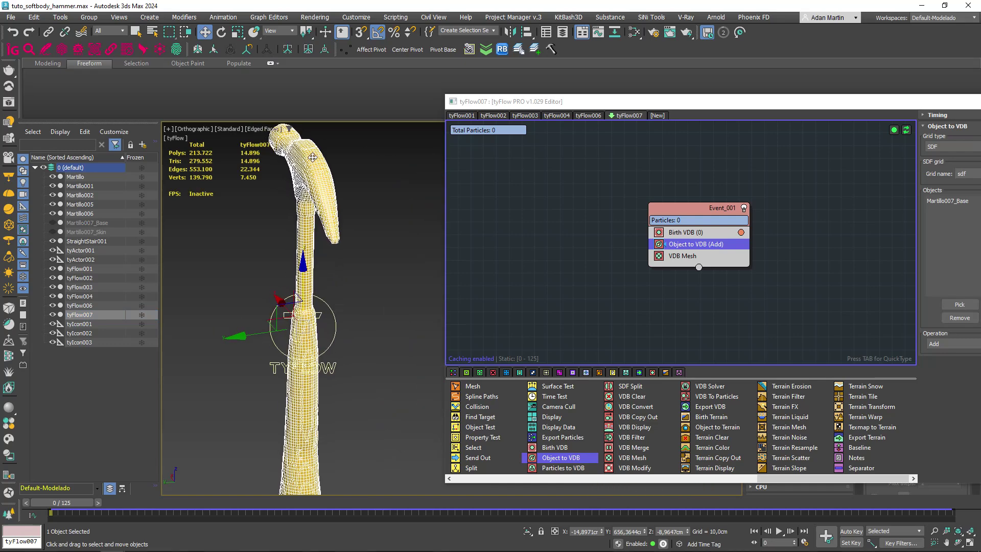
pyautogui.scroll(-2, 309, 245)
pyautogui.scroll(-1, 305, 227)
pyautogui.moveTo(305, 226); pyautogui.dragTo(320, 261, button='middle')
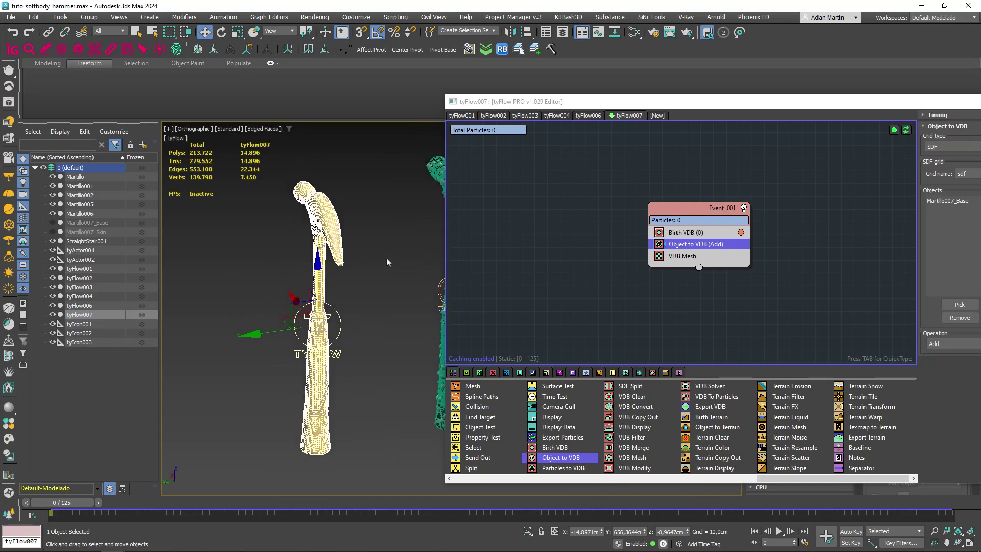
pyautogui.moveTo(693, 220); pyautogui.dragTo(615, 193)
pyautogui.moveTo(742, 106); pyautogui.dragTo(685, 77)
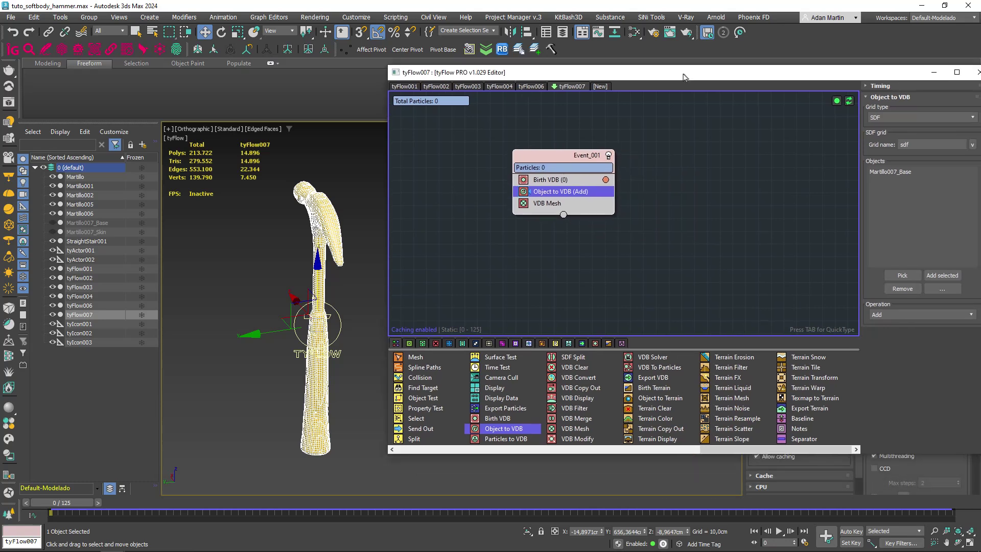
pyautogui.click(556, 180)
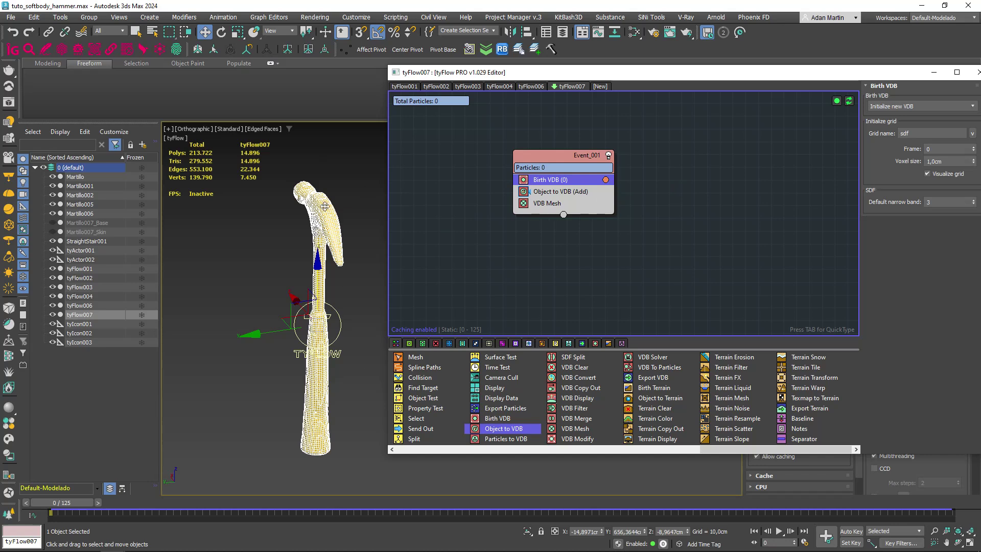
pyautogui.click(565, 193)
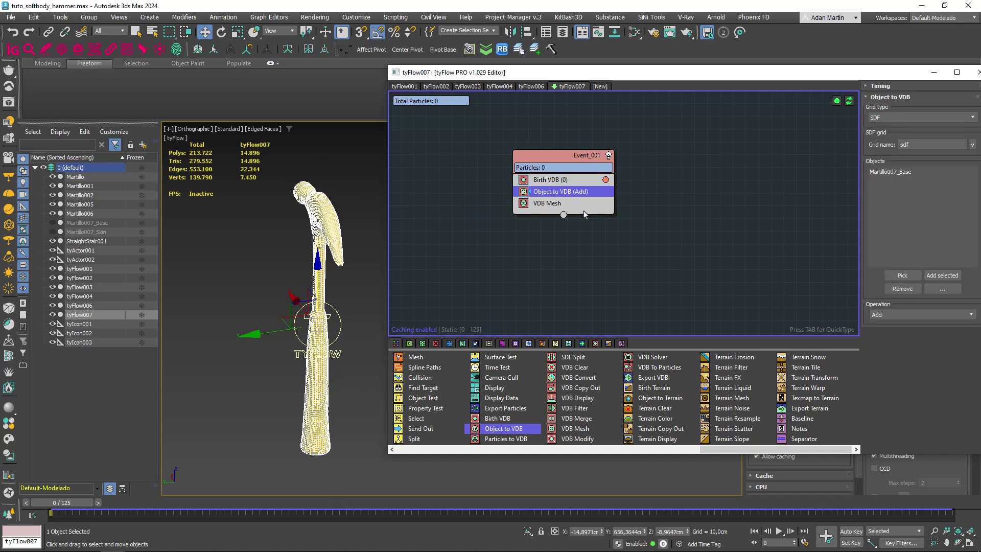
pyautogui.moveTo(659, 366); pyautogui.dragTo(568, 203)
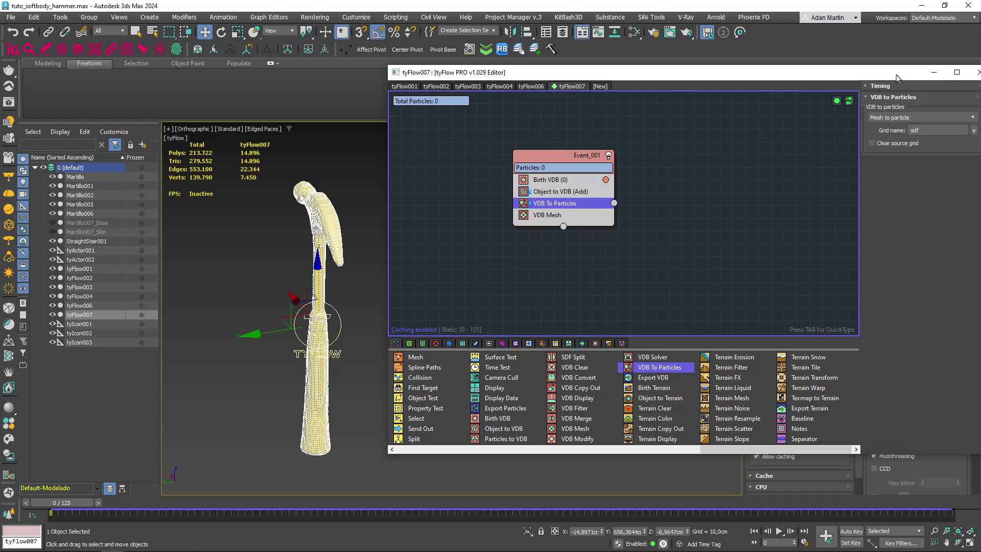
# Set VDB To Particles to pack the mesh with particles, sending them to a new event.
pyautogui.moveTo(896, 77); pyautogui.dragTo(846, 77)
pyautogui.click(879, 117)
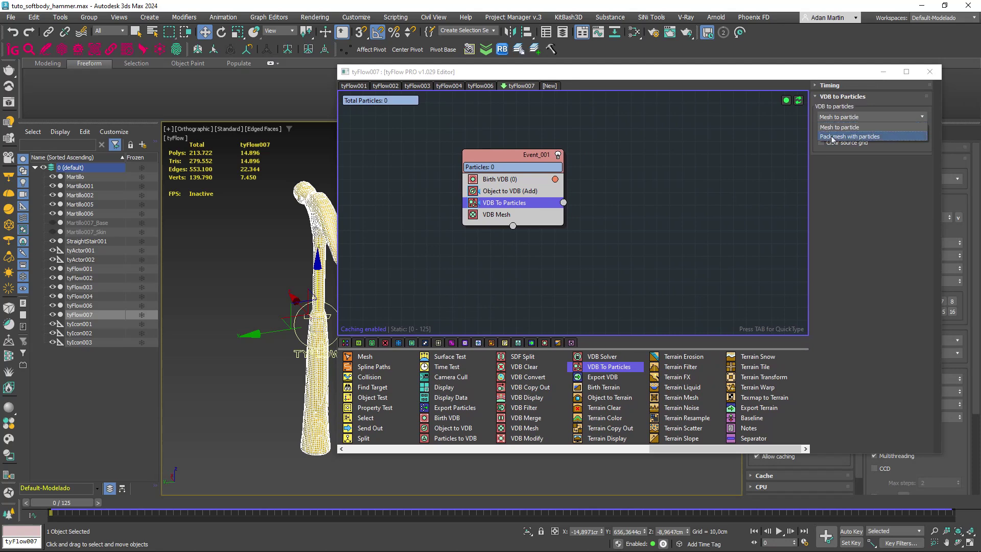
pyautogui.click(867, 199)
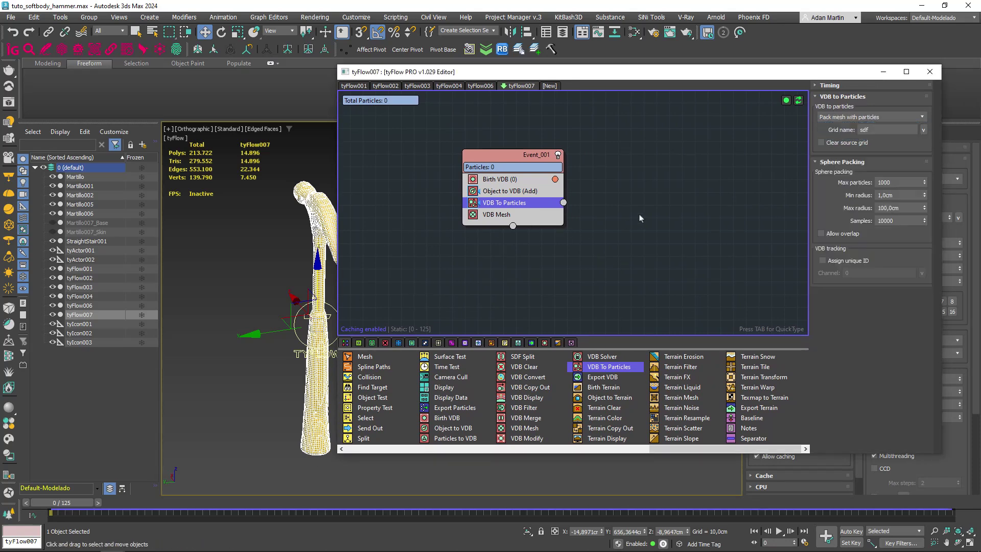
pyautogui.moveTo(564, 202); pyautogui.dragTo(659, 258)
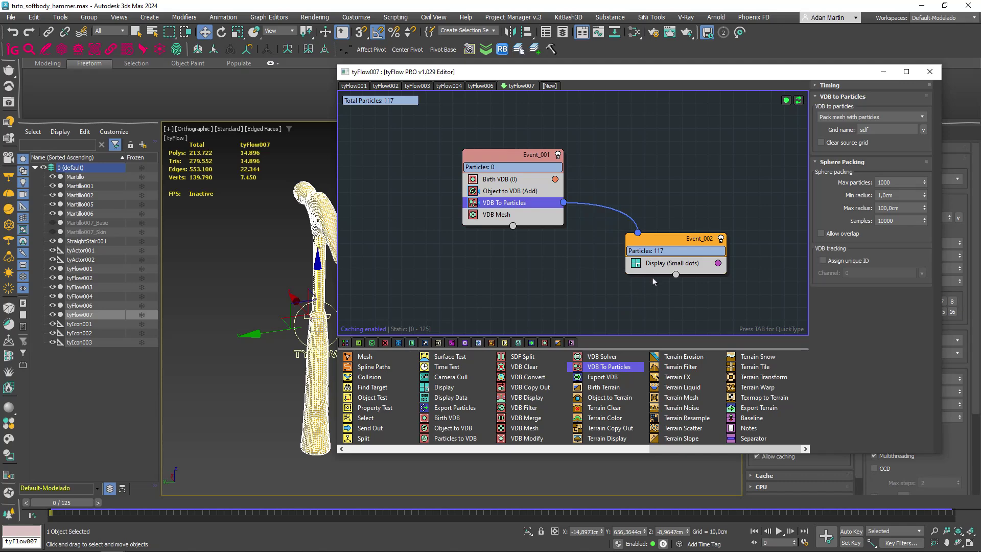
# Display Event_002's particles as geometry and add a Shape operator.
pyautogui.click(664, 263)
pyautogui.click(849, 106)
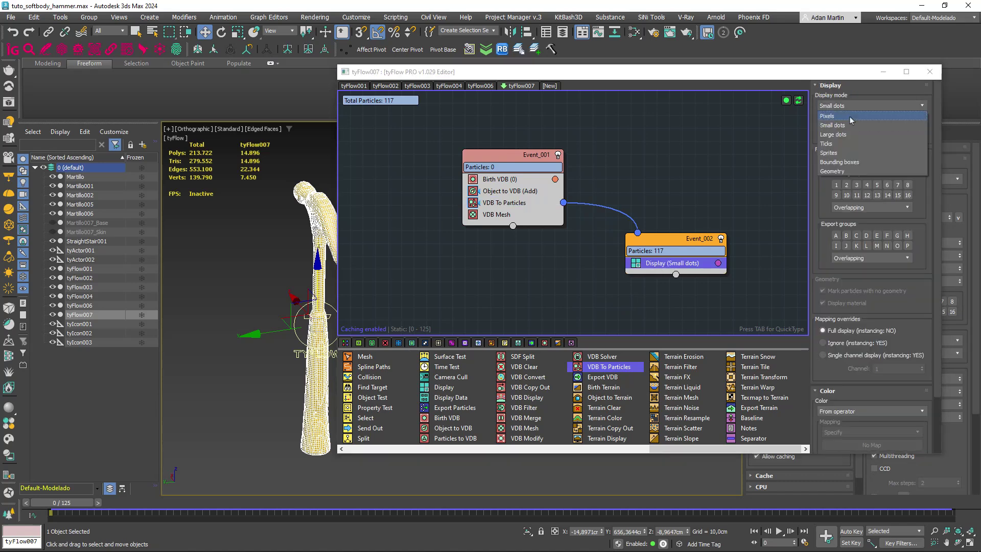
pyautogui.click(839, 171)
pyautogui.press('Tab')
pyautogui.write('s')
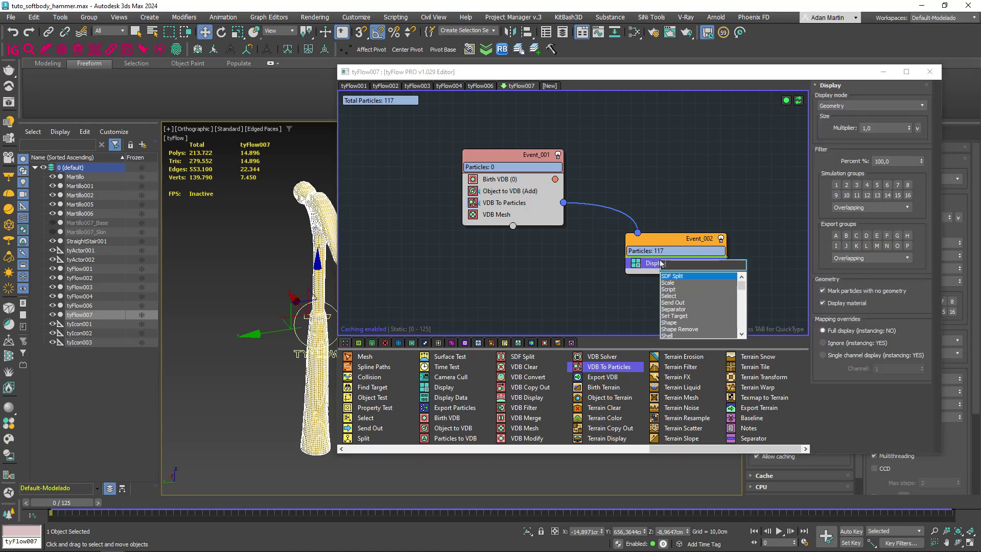
pyautogui.press('Escape')
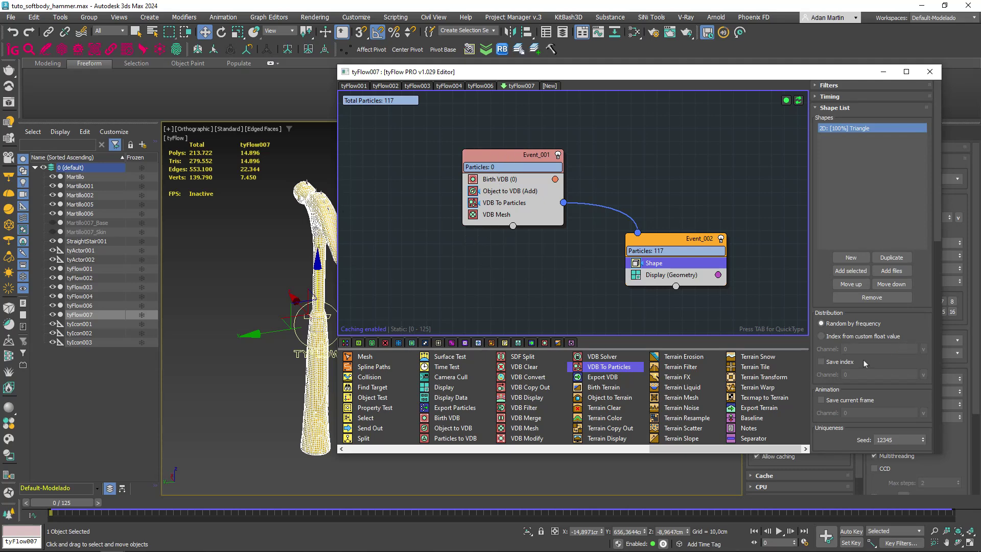
# Set the Shape operator's mesh to 3D Geosphere (LowRes).
pyautogui.moveTo(883, 362); pyautogui.dragTo(863, 162)
pyautogui.click(837, 374)
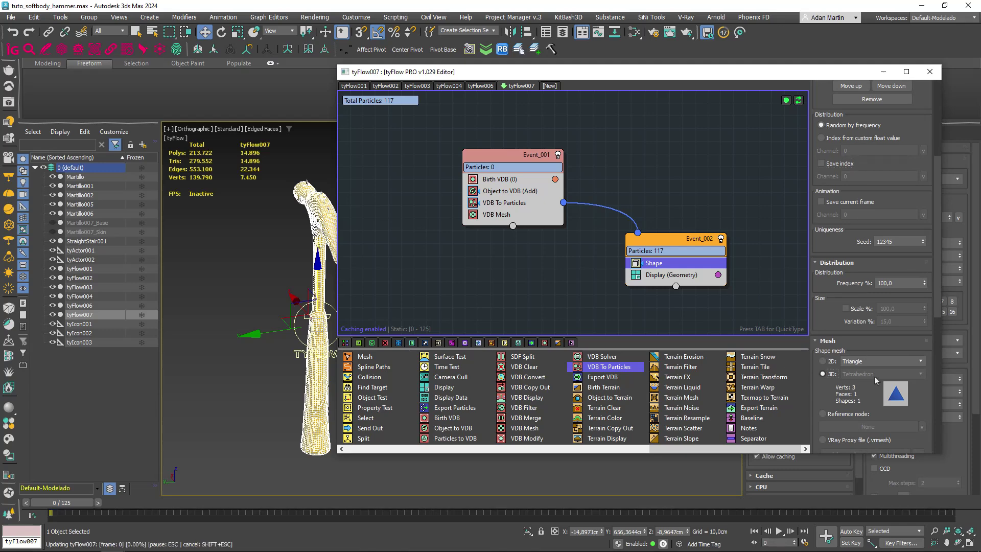
pyautogui.click(877, 374)
pyautogui.click(862, 94)
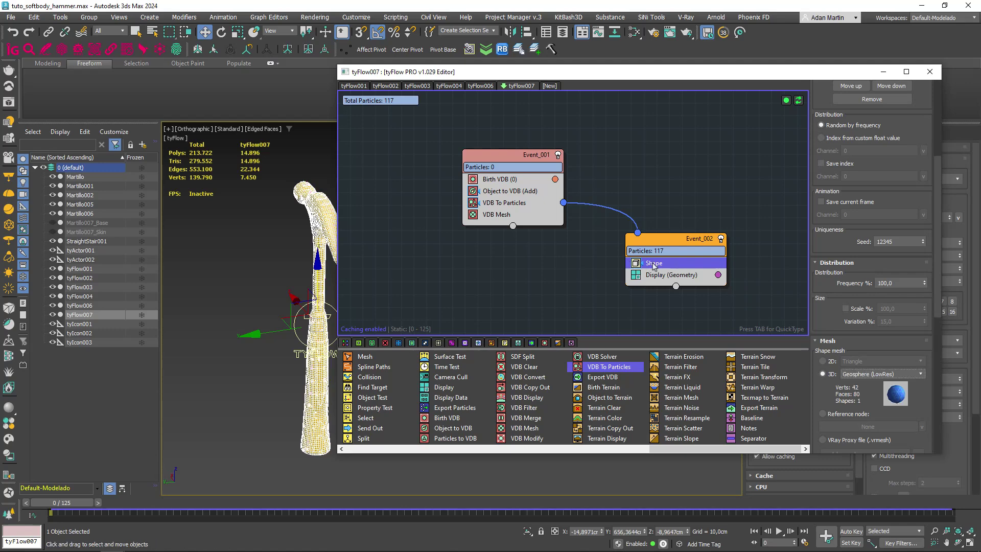
# Disable the VDB Mesh operator and move the editor aside to reveal the hammers.
pyautogui.click(474, 216)
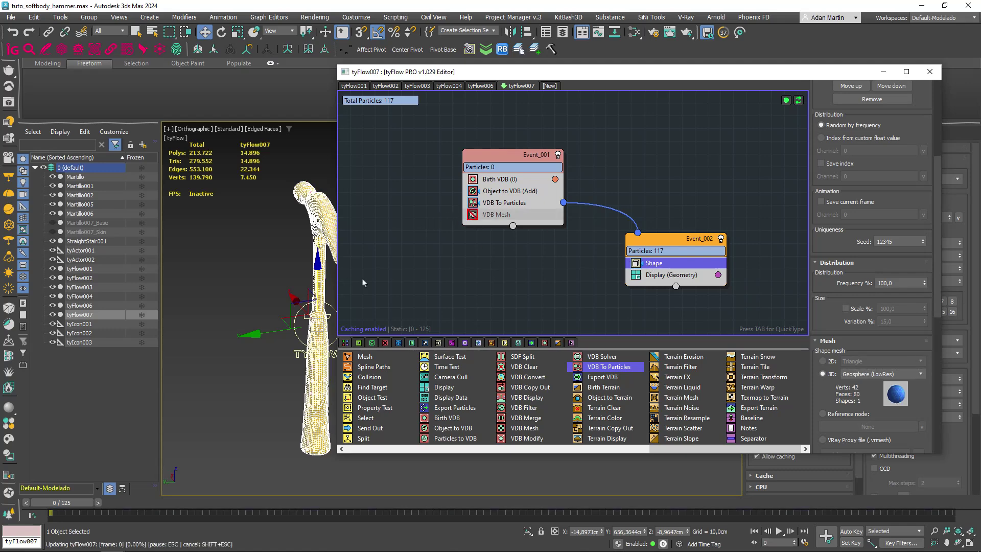
pyautogui.moveTo(457, 70)
pyautogui.mouseDown()
pyautogui.moveTo(489, 62)
pyautogui.moveTo(539, 23)
pyautogui.mouseUp()
pyautogui.moveTo(327, 286); pyautogui.dragTo(299, 286, button='middle')
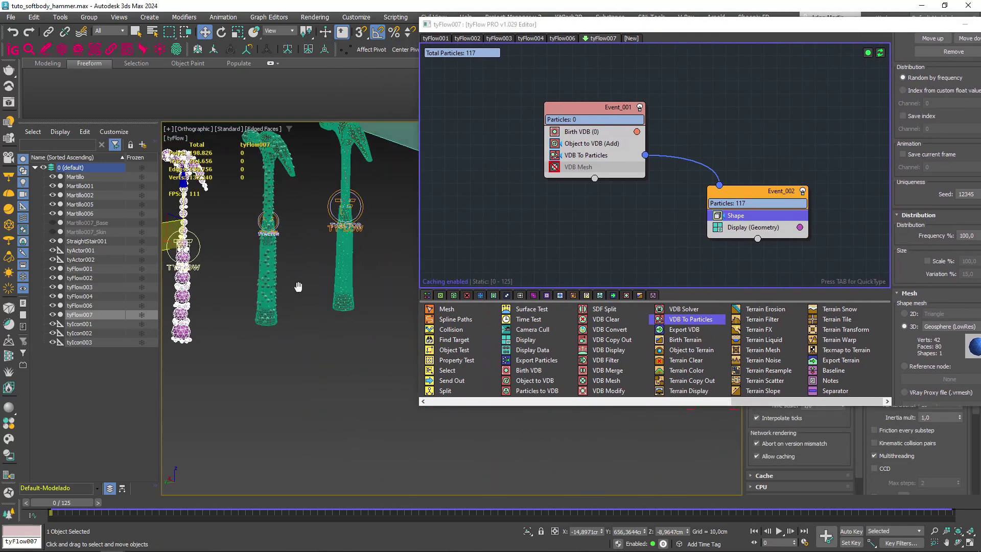
# Raise the VDB To Particles minimum radius to 1.5 cm and inspect the packing.
pyautogui.press('z')
pyautogui.press('F4')
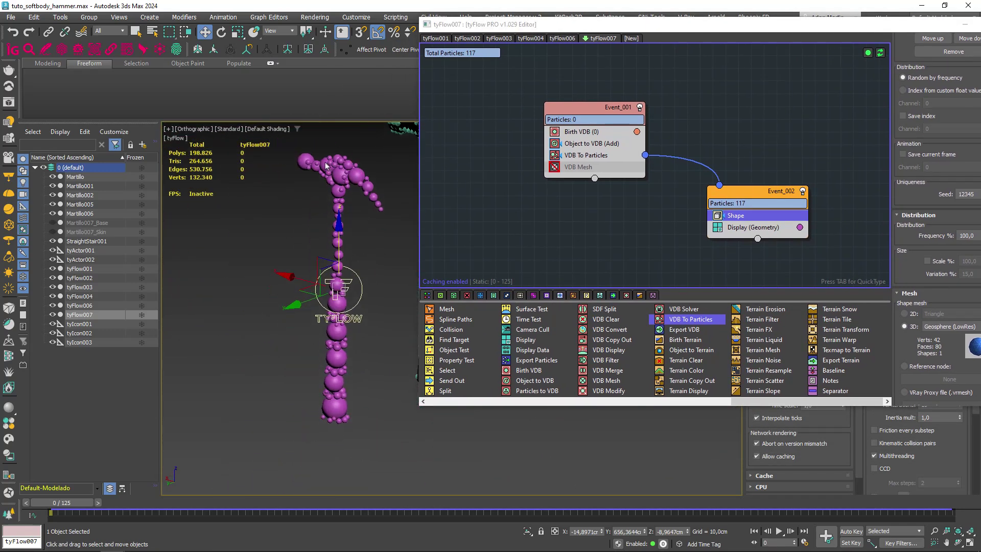
pyautogui.click(610, 156)
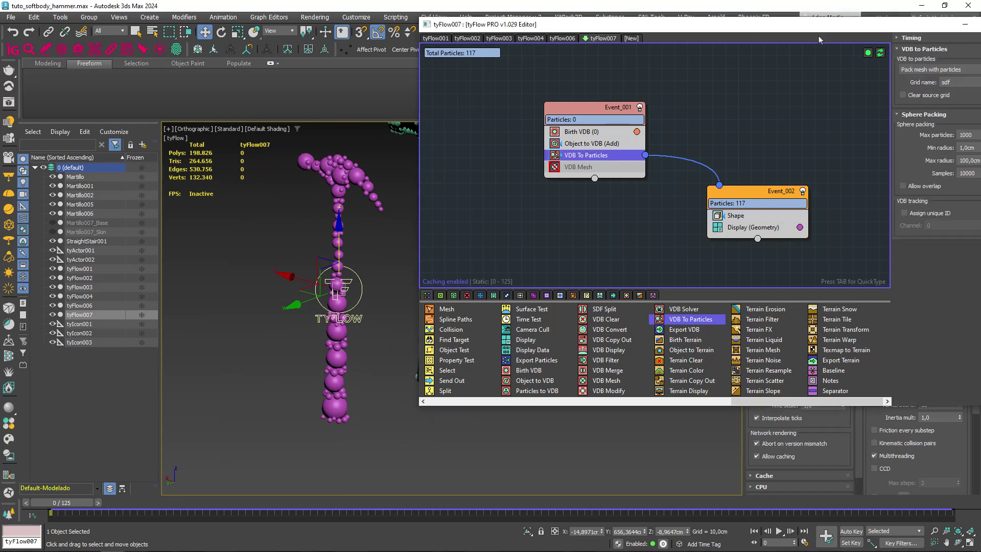
pyautogui.moveTo(833, 26); pyautogui.dragTo(780, 18)
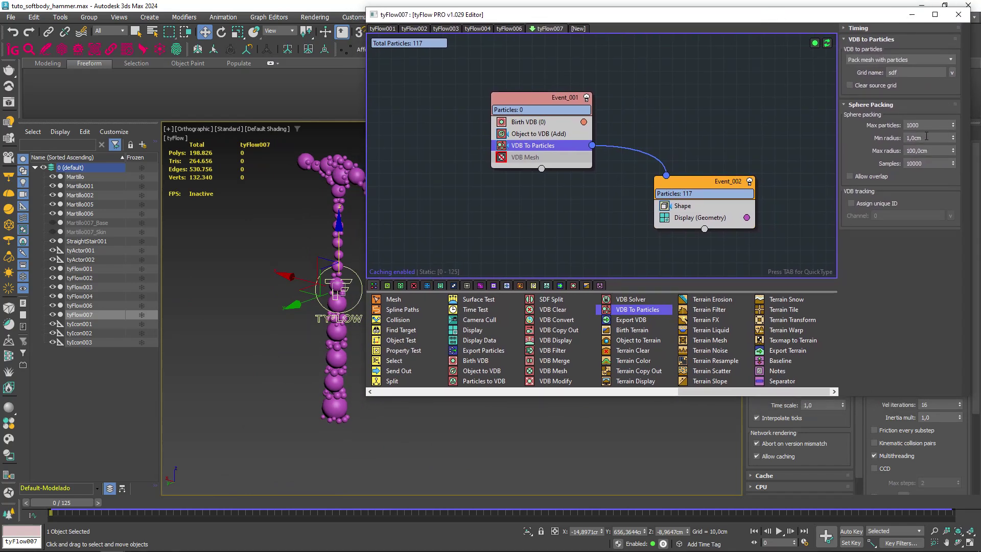
pyautogui.moveTo(922, 138); pyautogui.dragTo(897, 137)
pyautogui.write('1,5')
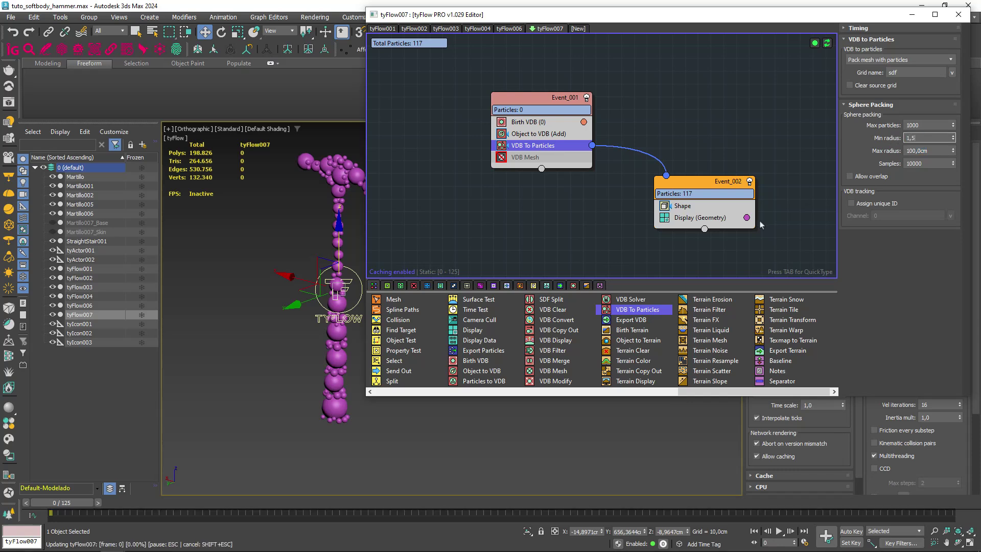
pyautogui.click(351, 214)
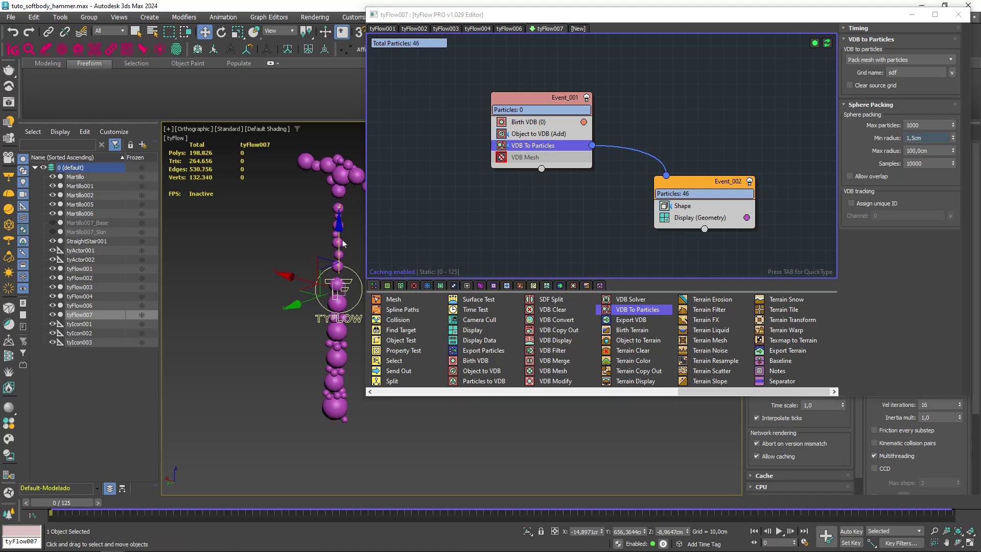
pyautogui.scroll(2, 313, 302)
pyautogui.scroll(2, 309, 223)
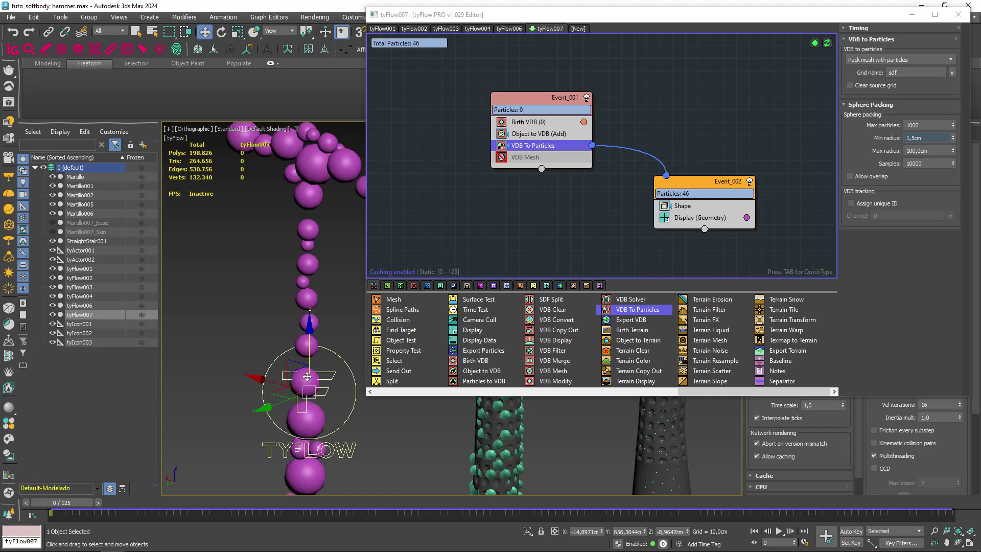
# Restore the minimum radius to 1 cm and orbit around the 117 packed spheres.
pyautogui.doubleClick(928, 138)
pyautogui.write('1')
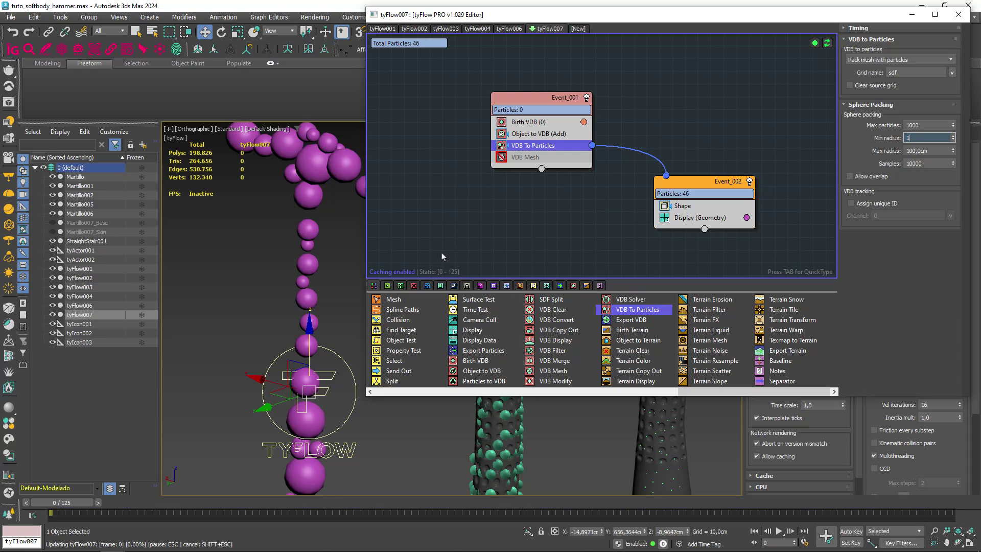
pyautogui.press('Return')
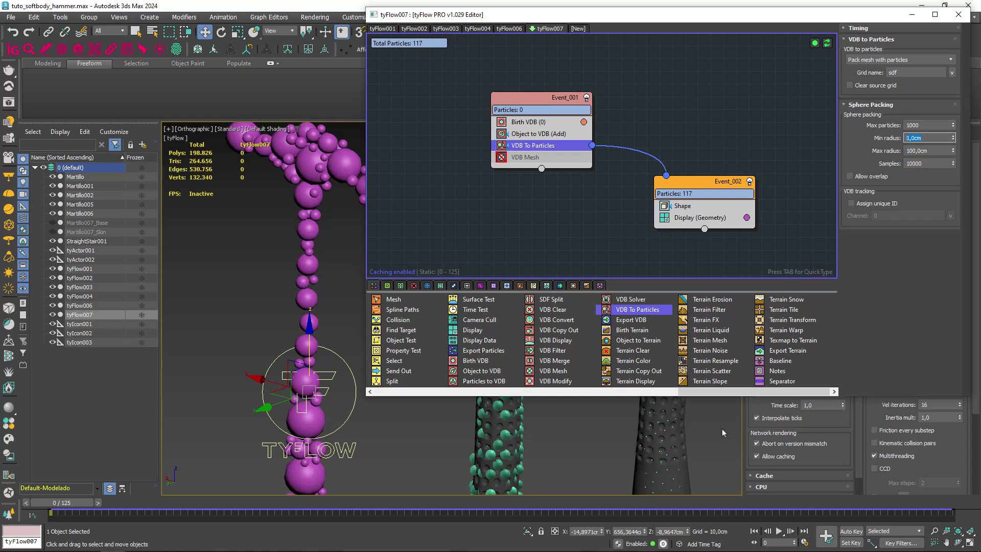
pyautogui.moveTo(618, 434)
pyautogui.keyDown('alt'); pyautogui.mouseDown(button='middle')
pyautogui.moveTo(466, 444)
pyautogui.moveTo(299, 418)
pyautogui.mouseUp(button='middle'); pyautogui.keyUp('alt')
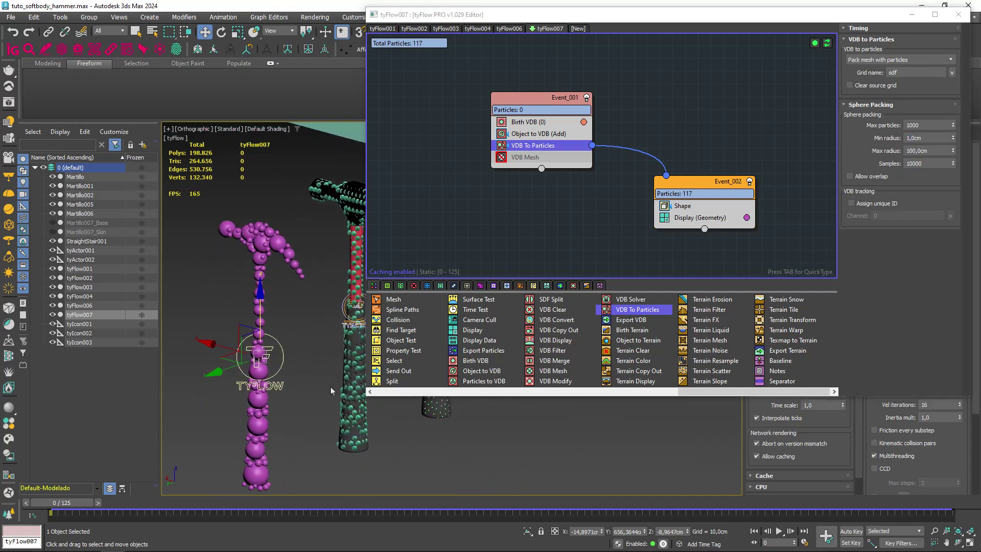
pyautogui.moveTo(326, 375); pyautogui.dragTo(278, 377, button='middle')
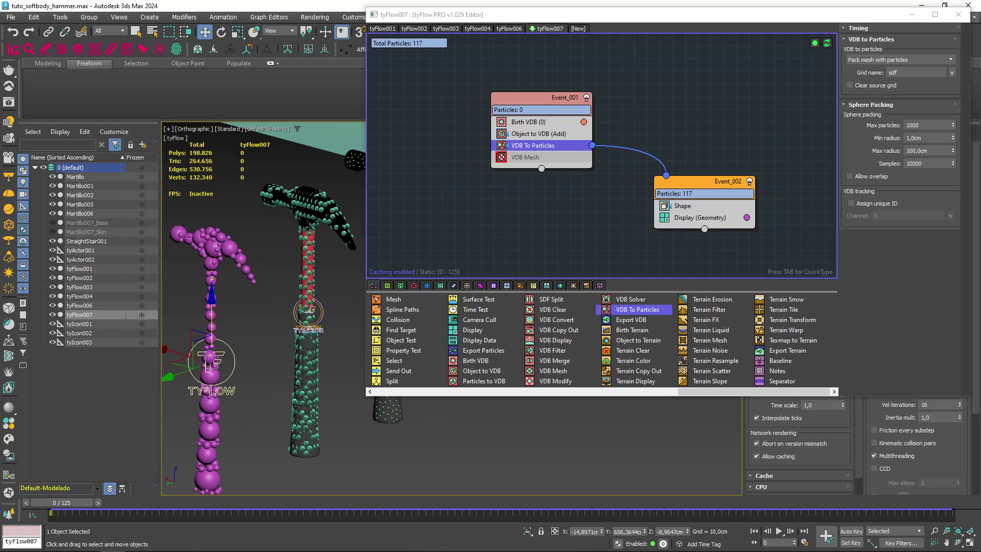
pyautogui.scroll(-3, 307, 360)
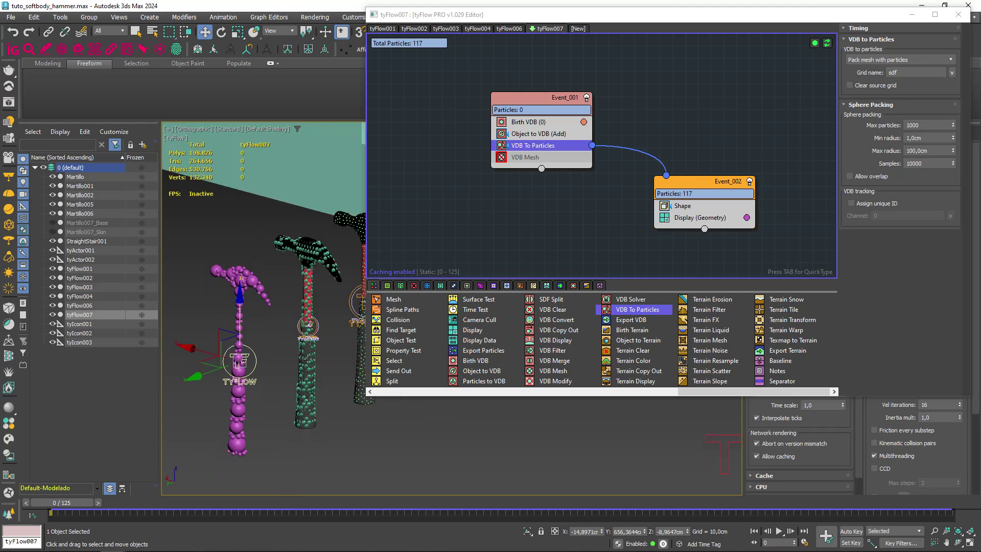
pyautogui.scroll(5, 245, 335)
pyautogui.moveTo(237, 256); pyautogui.dragTo(264, 233, button='middle')
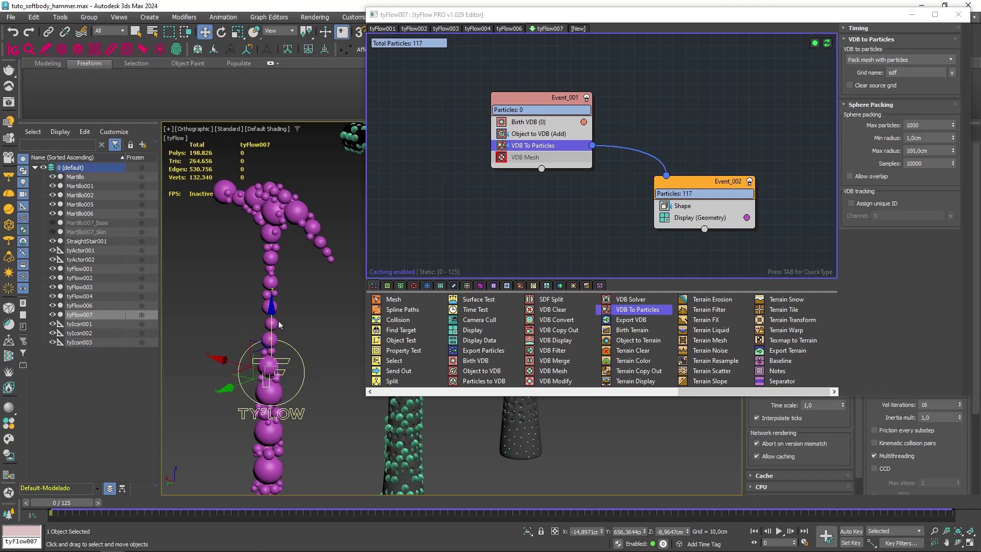
pyautogui.scroll(-1, 286, 312)
pyautogui.scroll(-2, 307, 306)
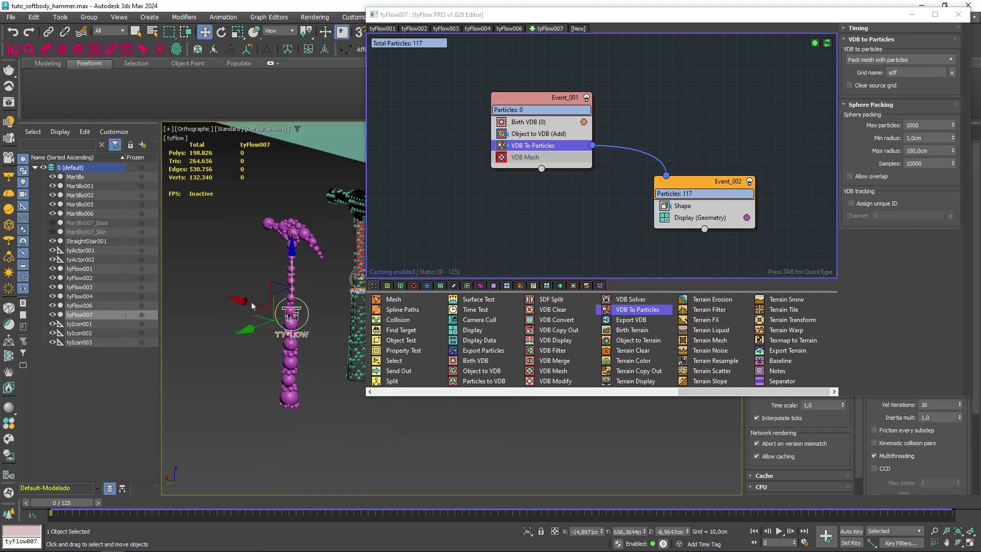
pyautogui.scroll(-1, 320, 305)
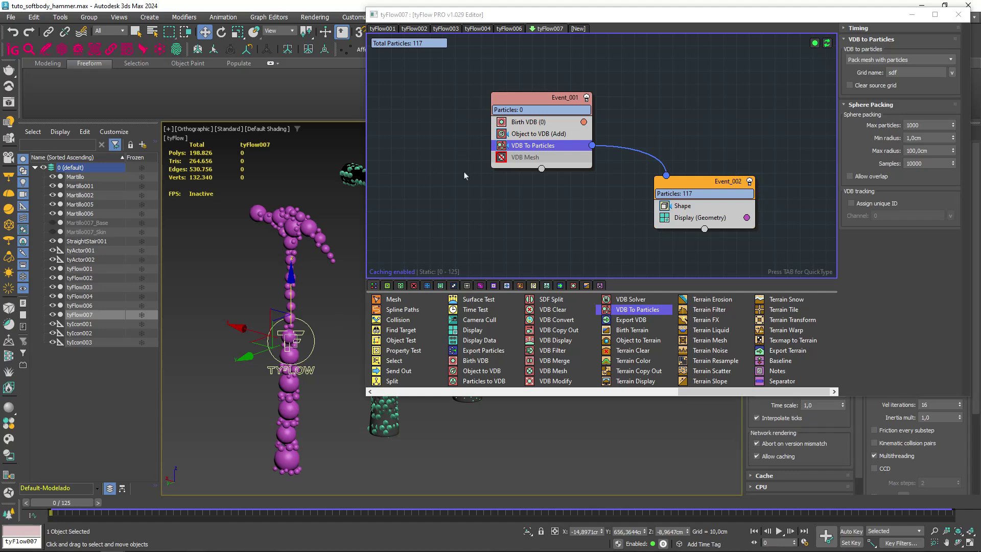
# Switch off Event_002's Shape operator and close the tyFlow Editor window.
pyautogui.click(387, 391)
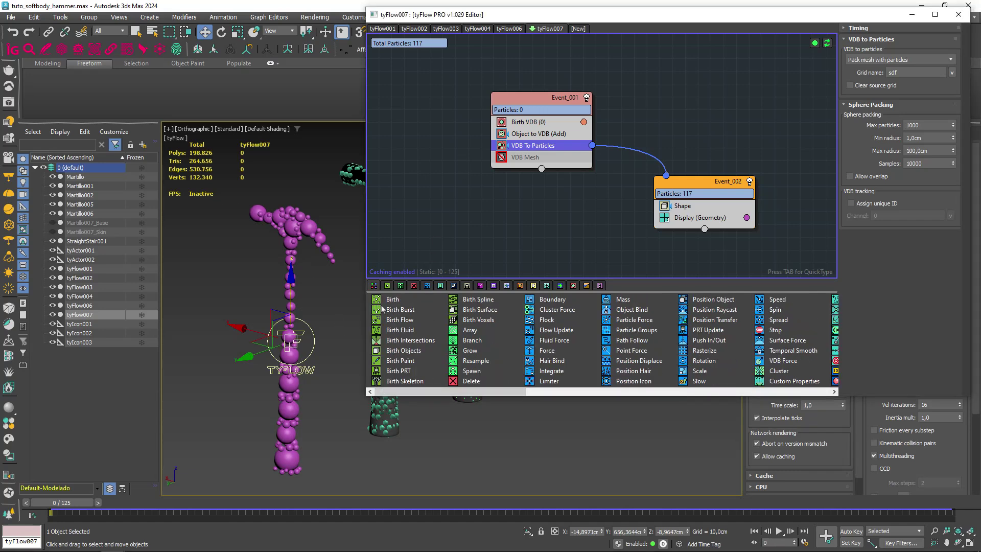
pyautogui.moveTo(404, 381)
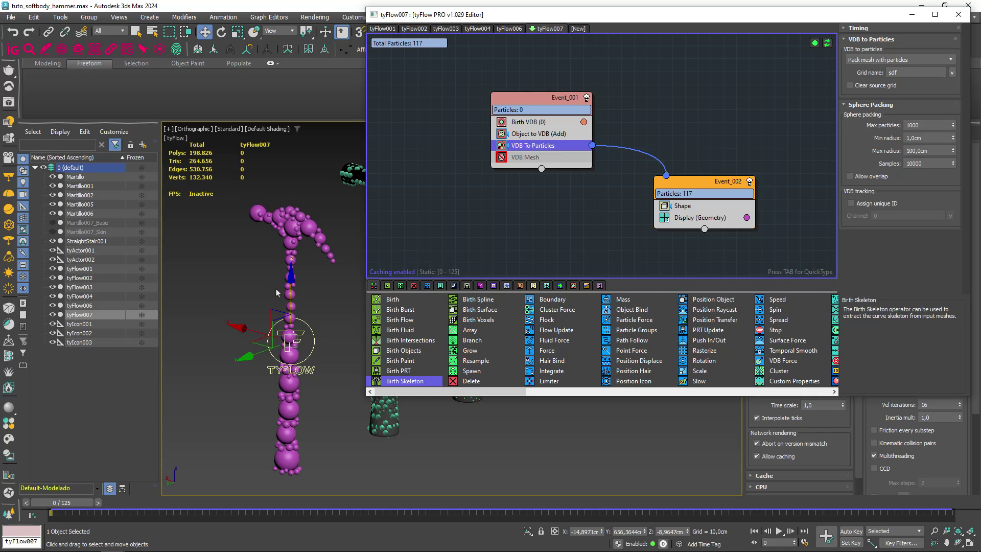
pyautogui.moveTo(588, 196); pyautogui.dragTo(488, 190, button='middle')
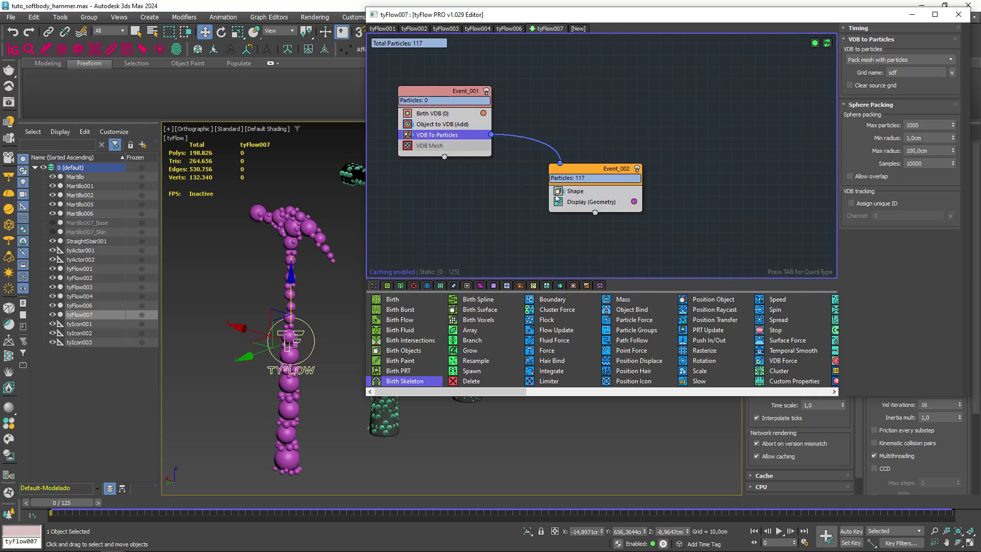
pyautogui.click(585, 192)
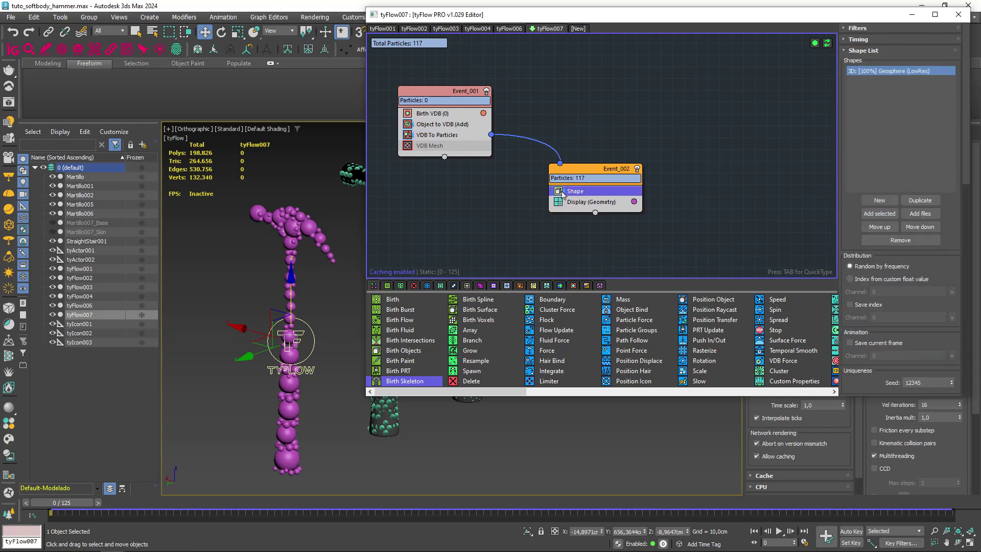
pyautogui.click(561, 193)
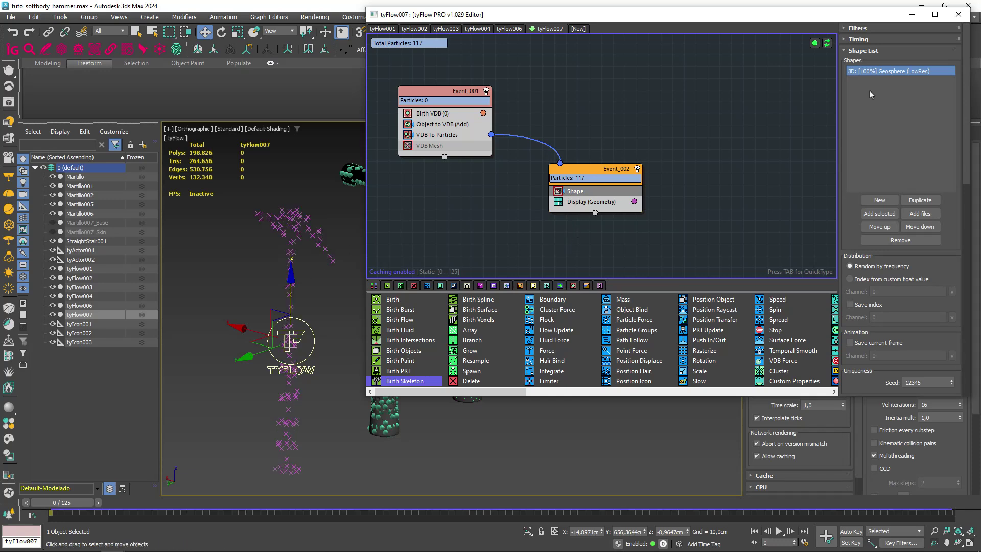
pyautogui.click(958, 15)
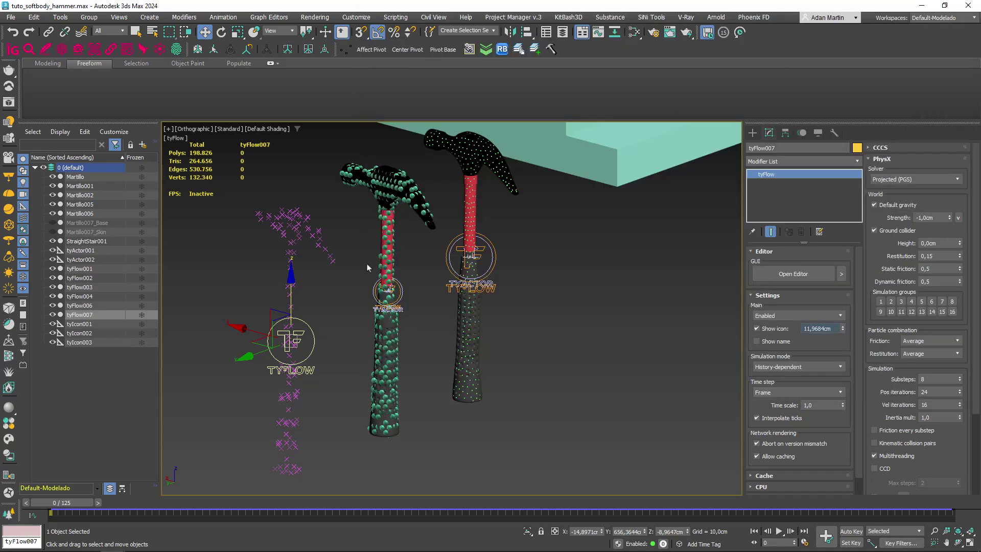
# Unhide Martillo007_Skin and create a tyActor on the left hammer with xtyactor.
pyautogui.click(87, 231)
pyautogui.click(52, 231)
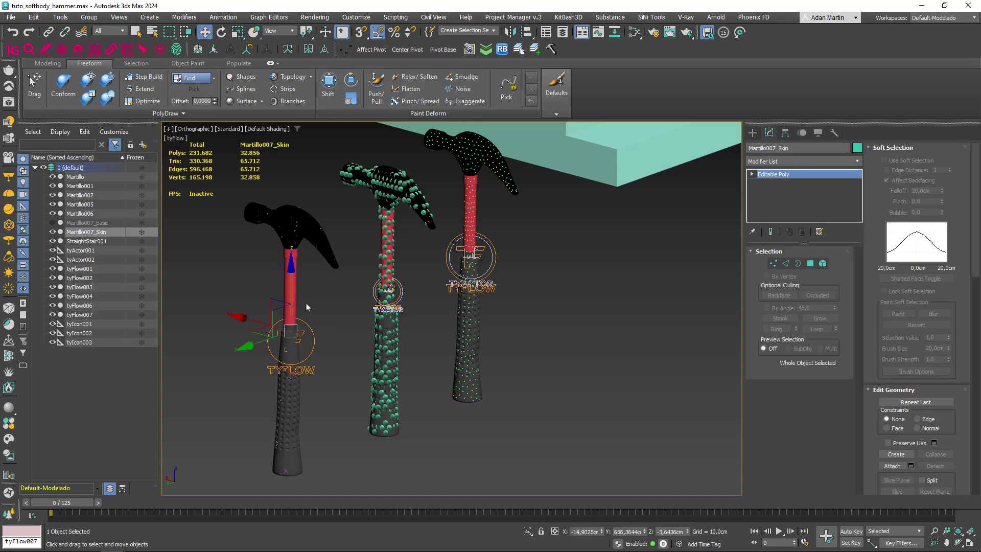
pyautogui.press('F3')
pyautogui.press('F3')
pyautogui.click(371, 466)
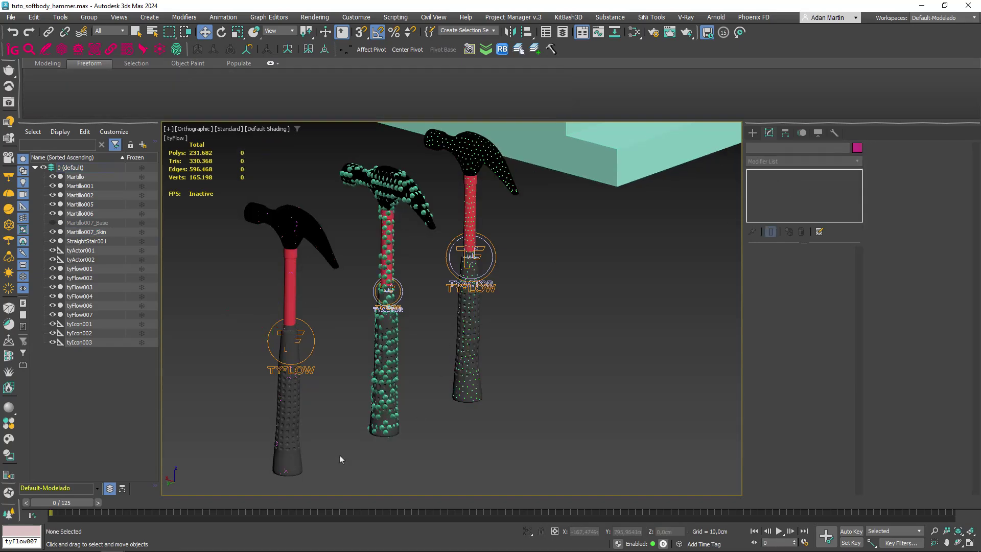
pyautogui.write('xtyactor')
pyautogui.press('Return')
pyautogui.click(489, 366)
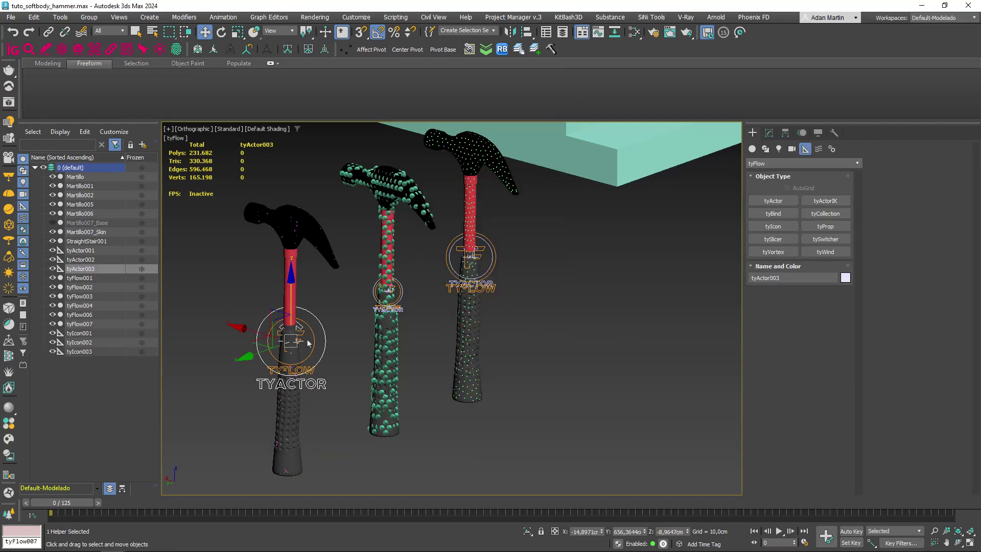
# Add a tyParticleSkin modifier to Martillo007_Skin using tyFlow007 as particle source.
pyautogui.click(768, 133)
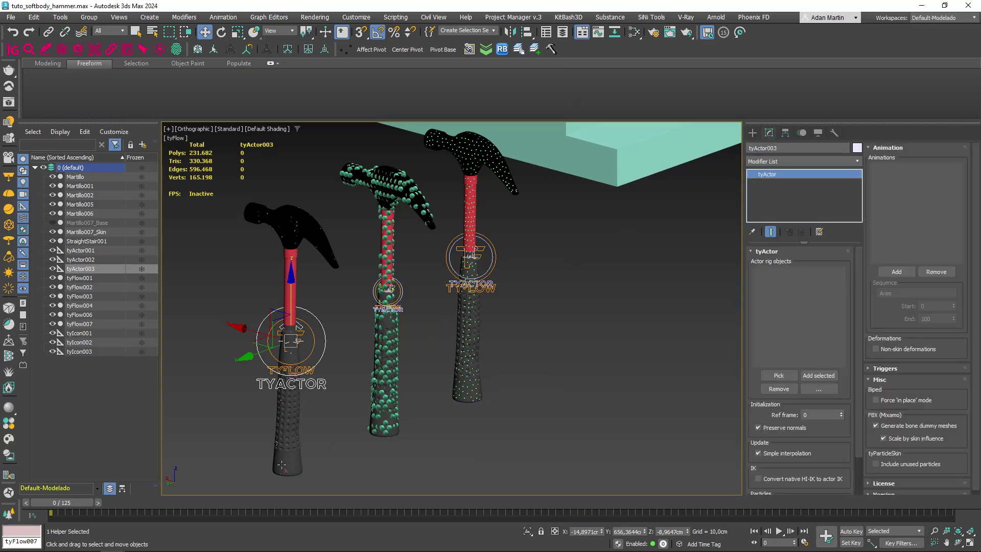
pyautogui.click(781, 174)
pyautogui.click(783, 161)
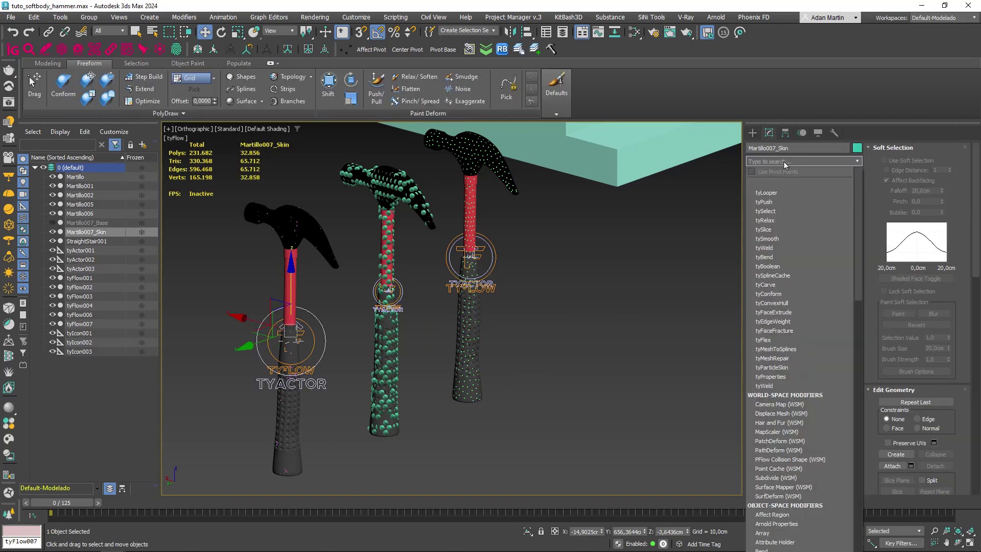
pyautogui.write('typarticleskin')
pyautogui.press('Return')
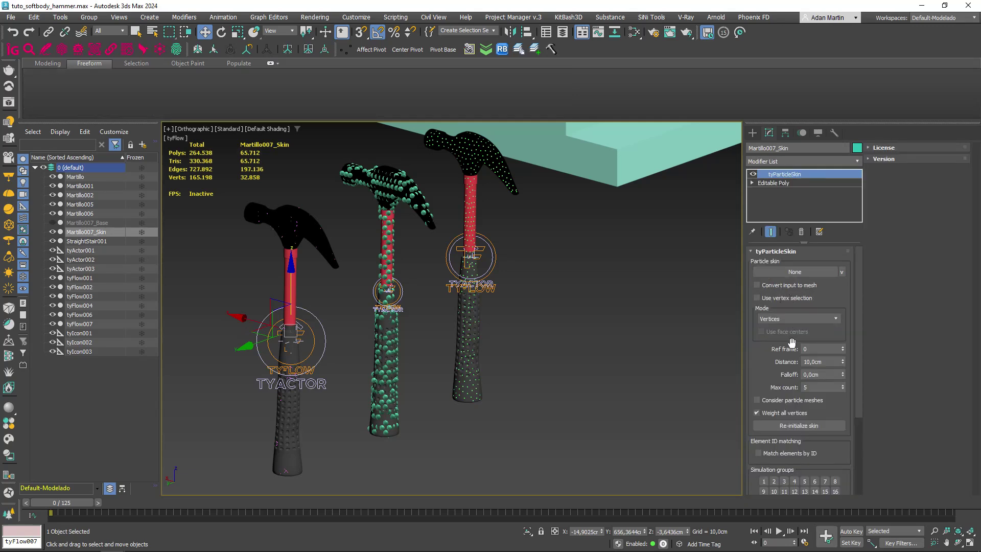
pyautogui.click(782, 273)
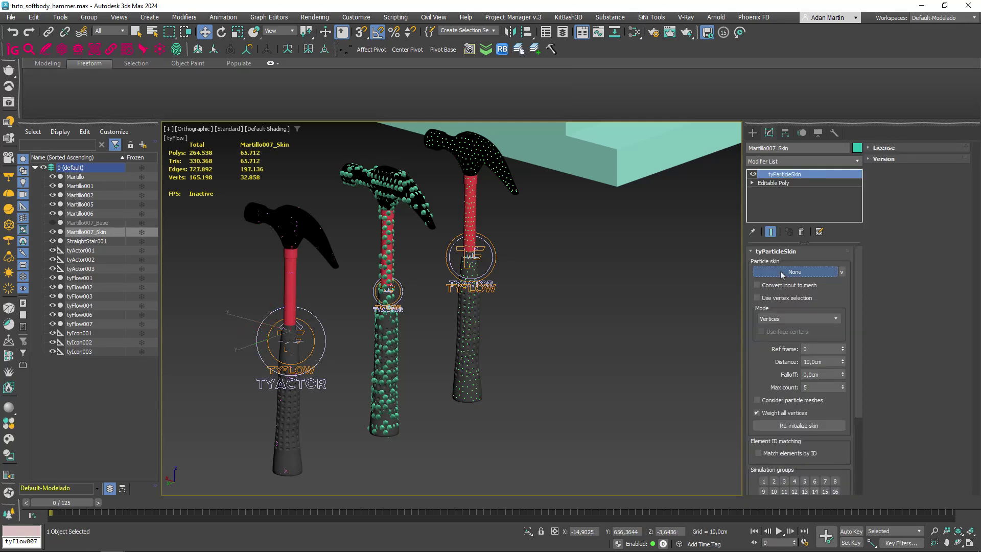
pyautogui.click(311, 349)
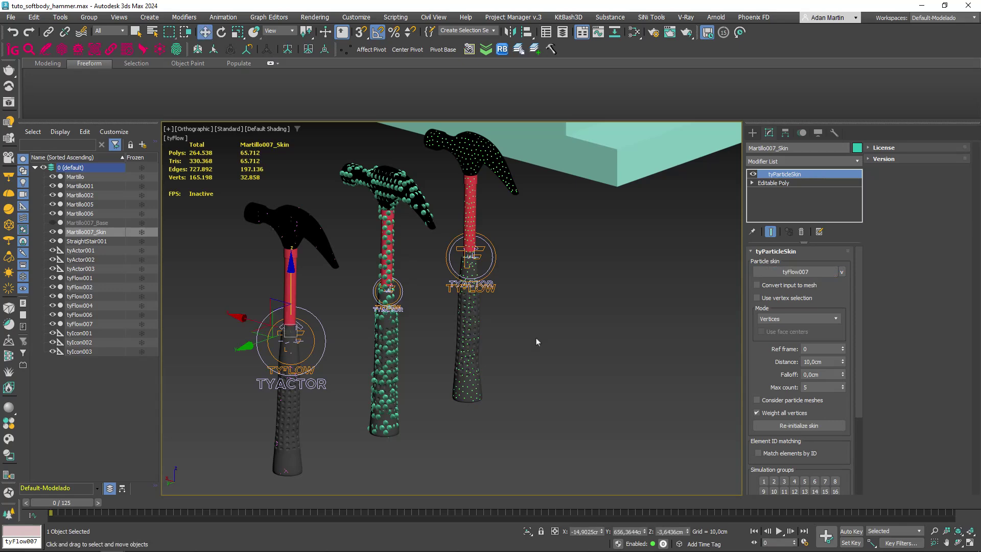
# Add the hammer mesh to tyActor003's rig objects.
pyautogui.click(330, 378)
pyautogui.click(320, 362)
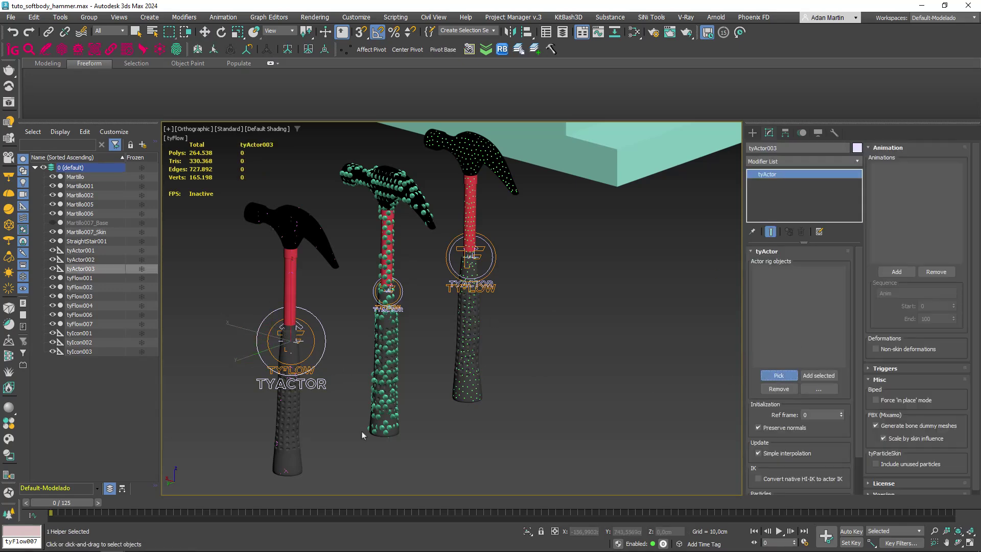
pyautogui.click(287, 429)
pyautogui.scroll(5, 499, 350)
pyautogui.scroll(3, 529, 391)
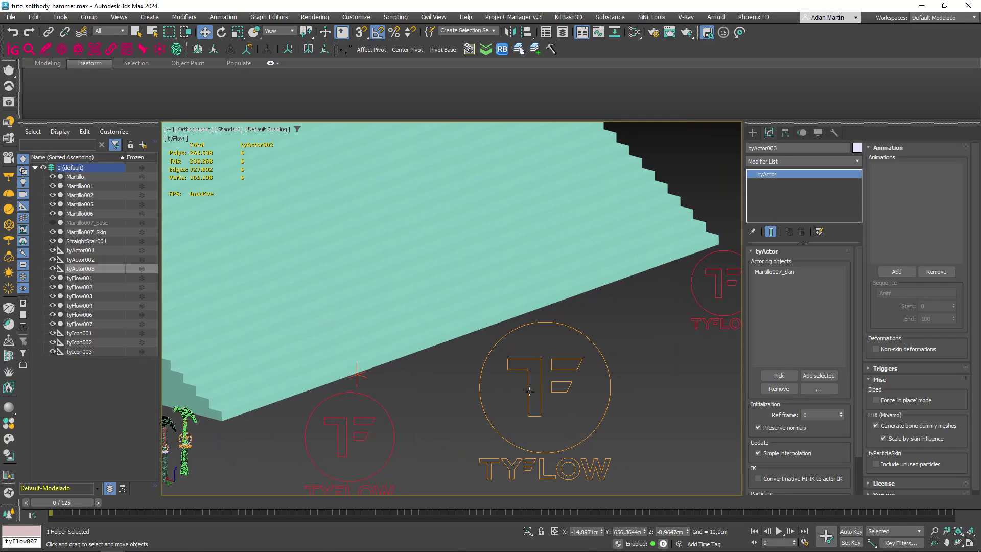
pyautogui.click(541, 375)
pyautogui.scroll(-3, 510, 357)
pyautogui.scroll(-2, 437, 306)
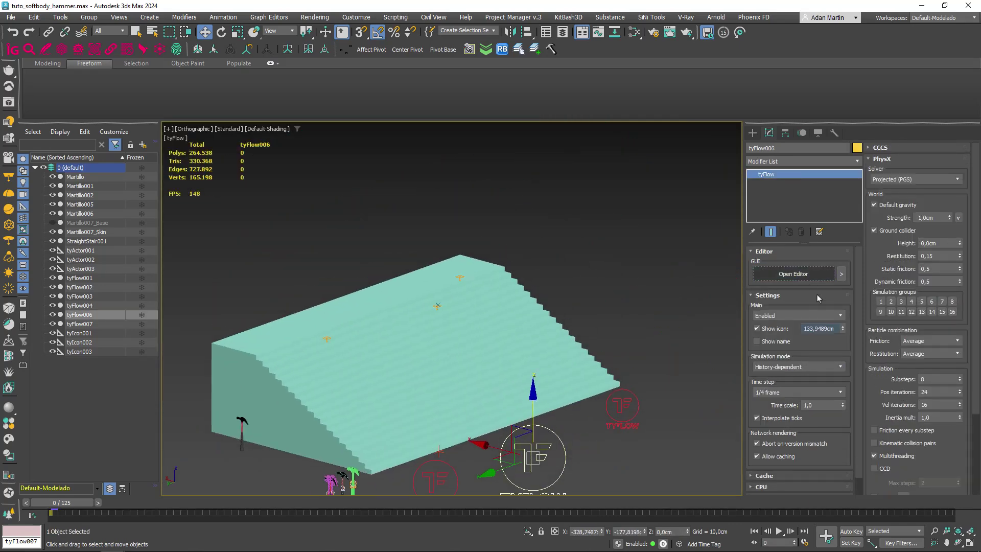
# In tyFlow006's editor, add a new actor entry to the Actor operator using tyActor003.
pyautogui.click(793, 273)
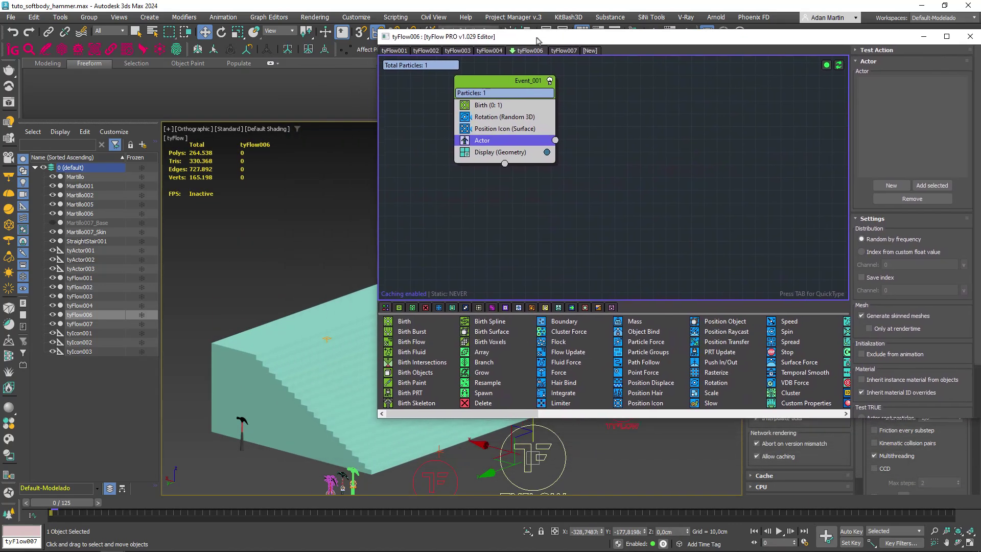
pyautogui.click(476, 102)
pyautogui.click(478, 126)
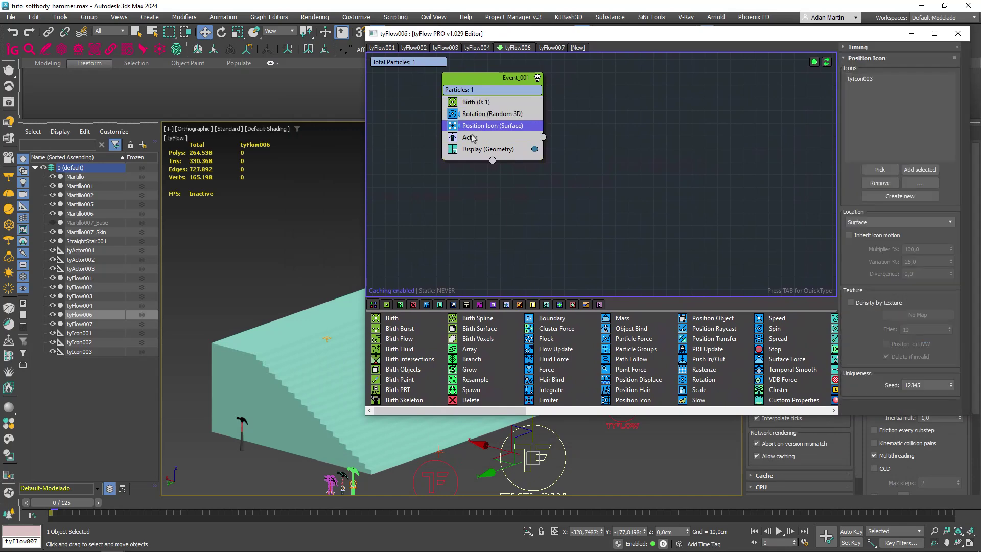
pyautogui.click(473, 138)
pyautogui.click(865, 184)
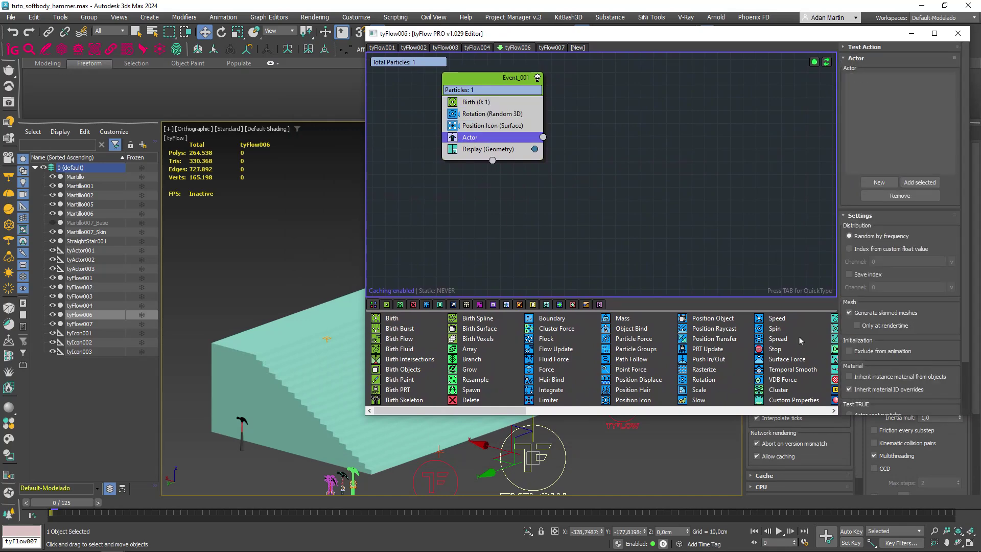
pyautogui.click(880, 184)
pyautogui.click(896, 315)
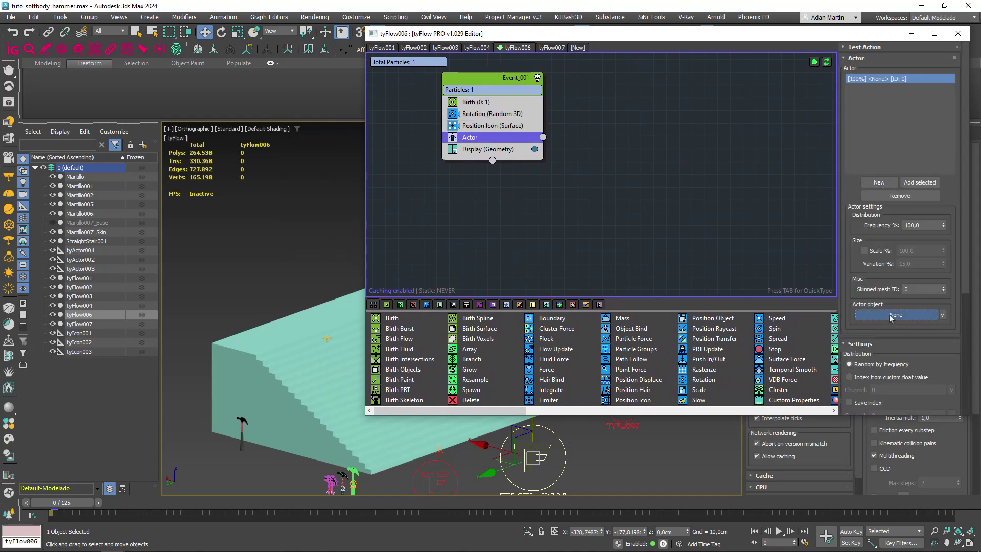
pyautogui.click(326, 489)
# Check the hammer in wireframe, then route the Actor output to a new event.
pyautogui.scroll(2, 330, 368)
pyautogui.scroll(4, 301, 338)
pyautogui.scroll(4, 244, 399)
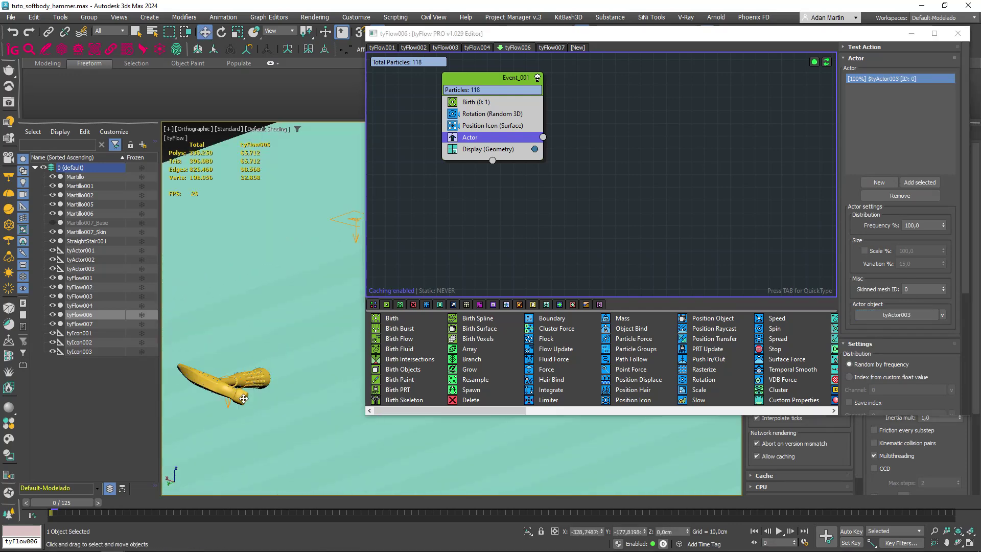
pyautogui.scroll(2, 250, 388)
pyautogui.scroll(3, 254, 377)
pyautogui.scroll(-3, 272, 343)
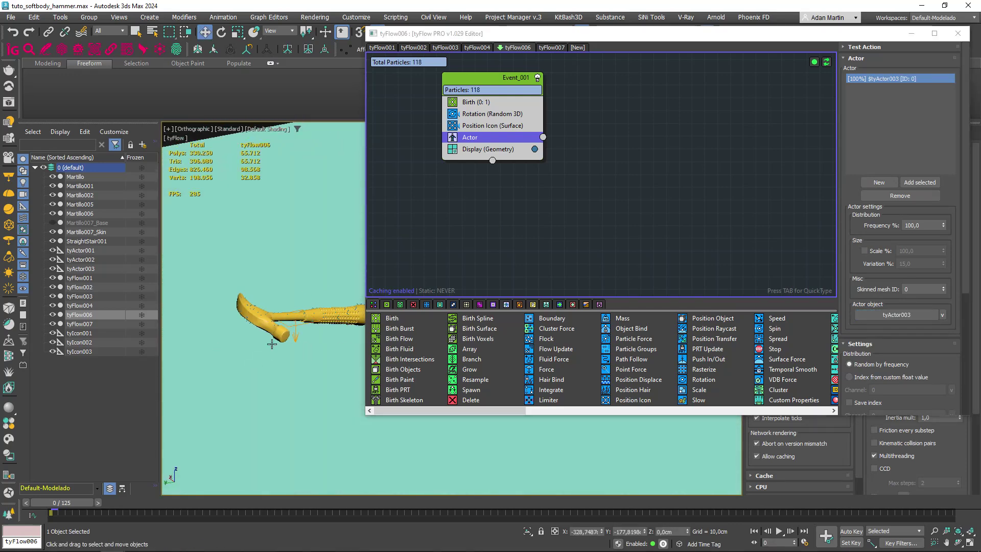
pyautogui.press('F3')
pyautogui.scroll(2, 266, 332)
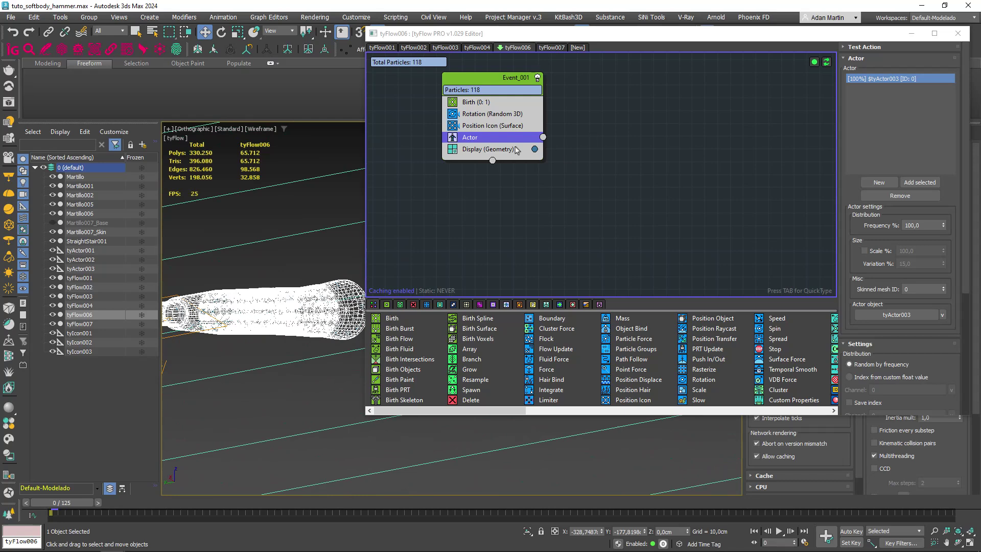
pyautogui.scroll(-3, 228, 325)
pyautogui.press('F3')
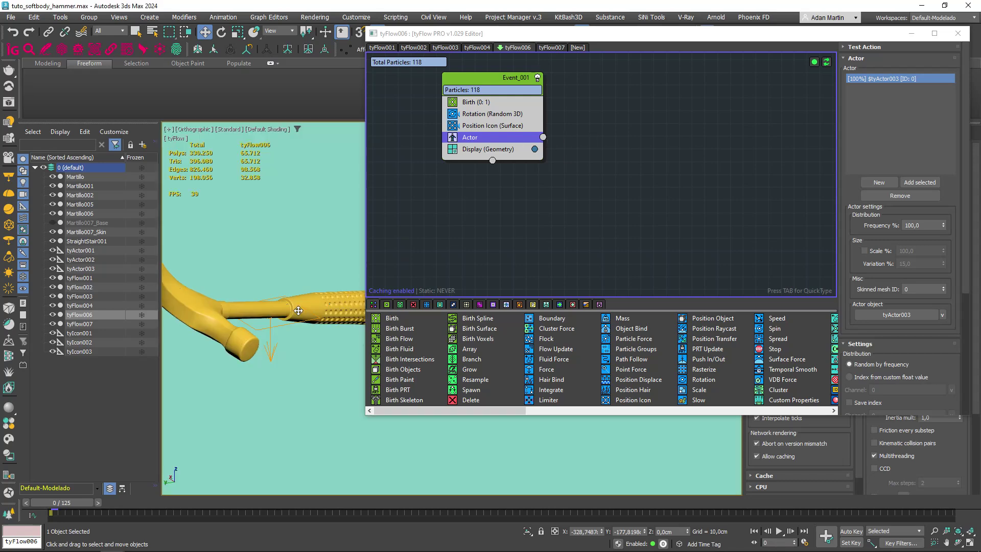
pyautogui.moveTo(299, 310); pyautogui.dragTo(254, 316, button='middle')
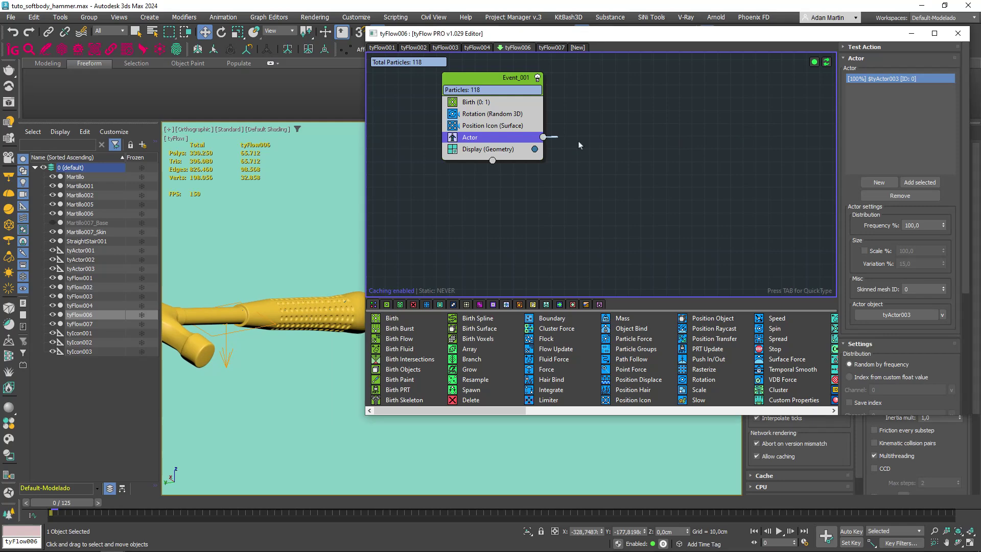
pyautogui.moveTo(542, 137)
pyautogui.mouseDown()
pyautogui.moveTo(708, 231)
pyautogui.moveTo(666, 194)
pyautogui.mouseUp()
# Add a Shape operator to Event_002 set to 3D Geosphere (LowRes).
pyautogui.press('Tab')
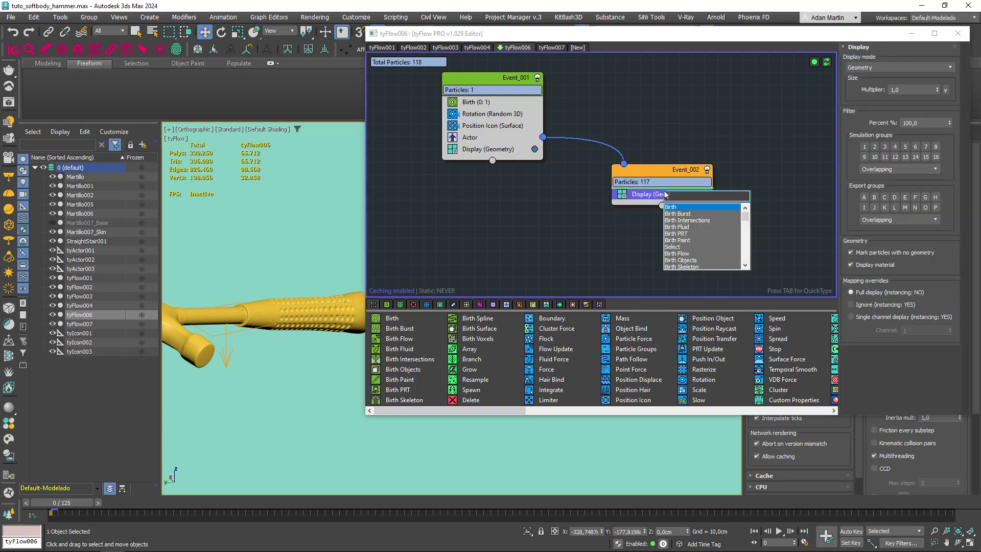
pyautogui.write('shape')
pyautogui.press('Return')
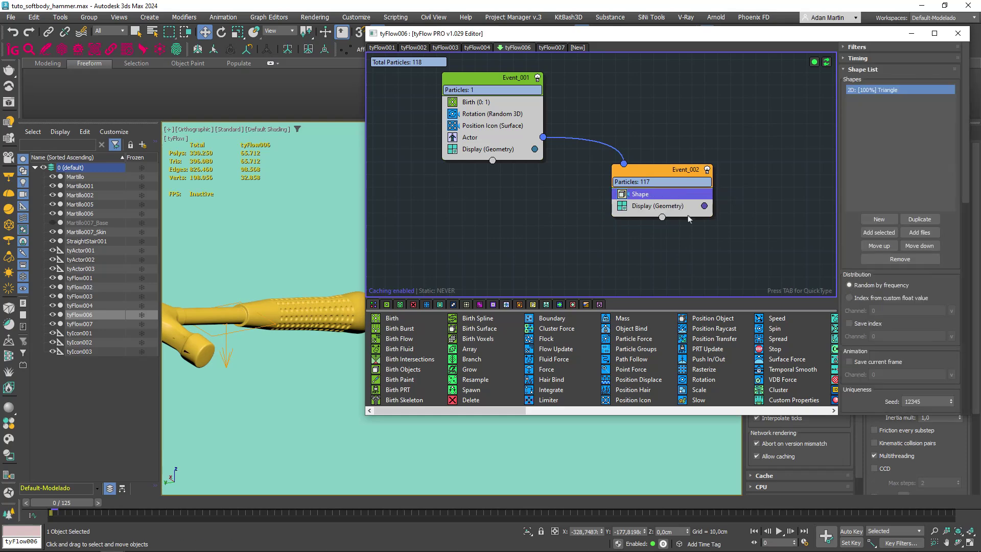
pyautogui.rightClick(664, 194)
pyautogui.click(656, 203)
pyautogui.scroll(-7, 896, 353)
pyautogui.scroll(-1, 896, 353)
pyautogui.click(851, 311)
pyautogui.click(904, 312)
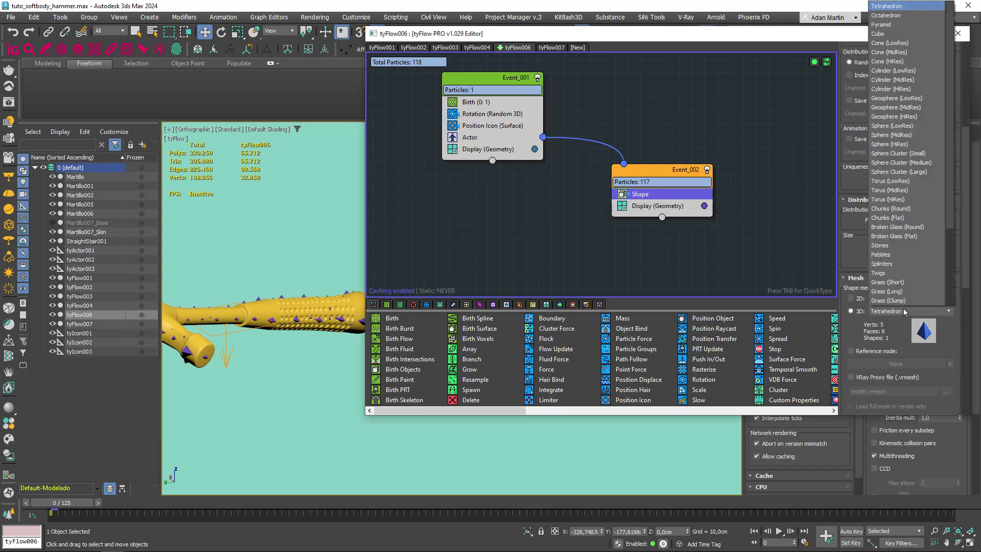
pyautogui.click(905, 101)
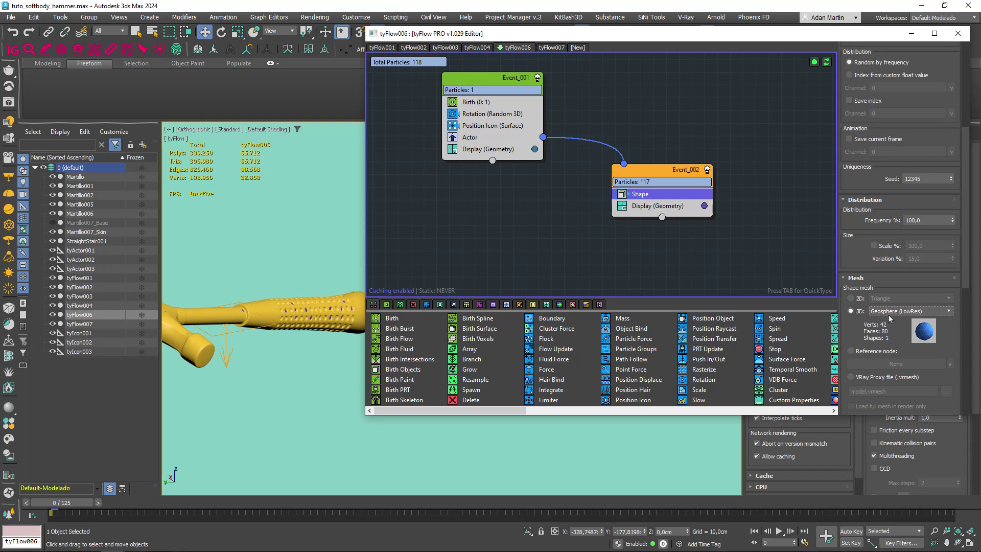
# Add PhysX Shape and glue PhysX Bind, and set Actor to Only at rendertime.
pyautogui.press('Tab')
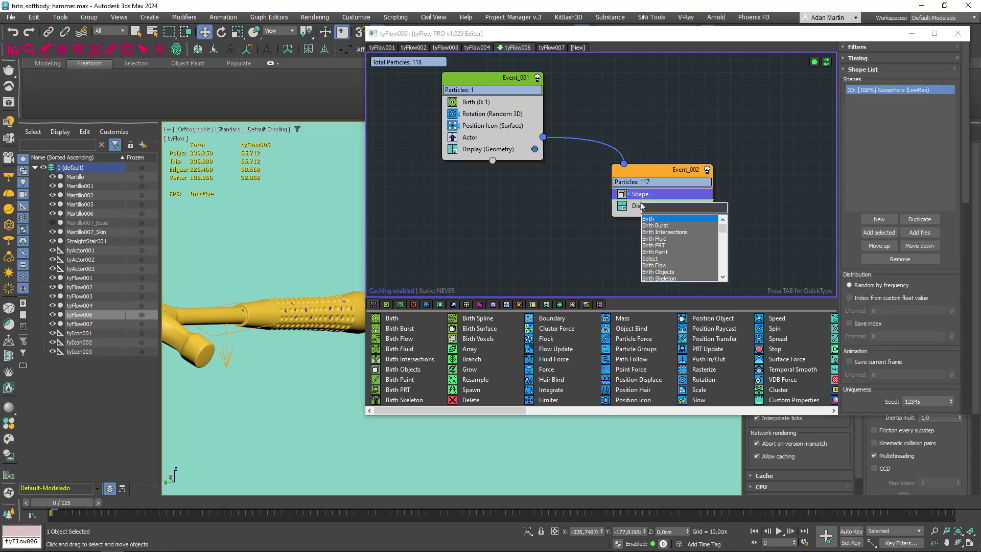
pyautogui.write('phy')
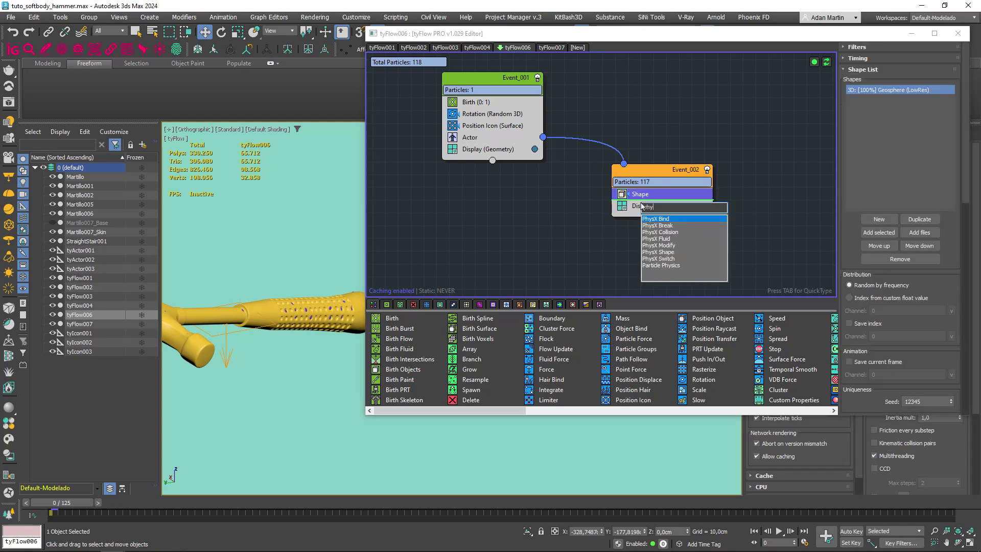
pyautogui.press('Return')
pyautogui.click(511, 138)
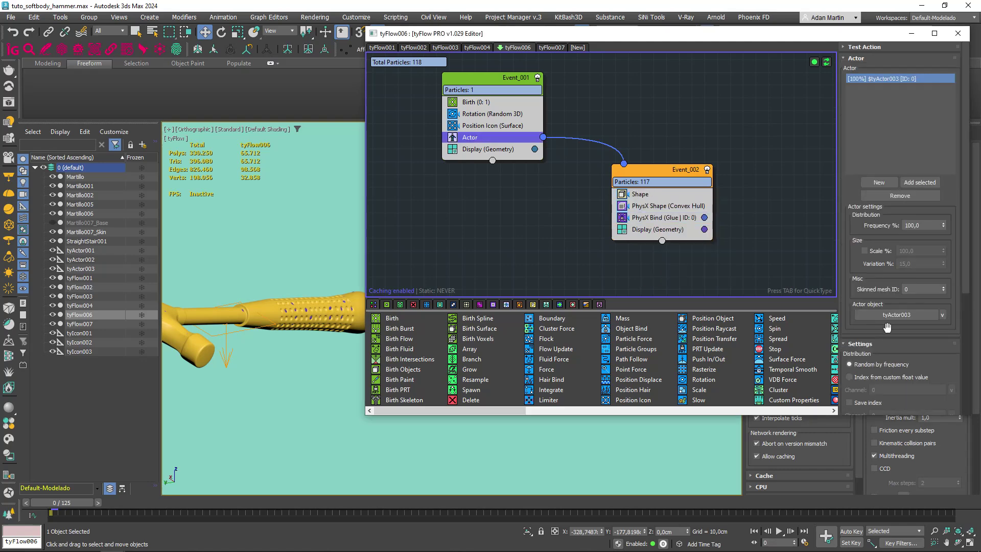
pyautogui.scroll(-2, 865, 380)
pyautogui.scroll(-2, 865, 380)
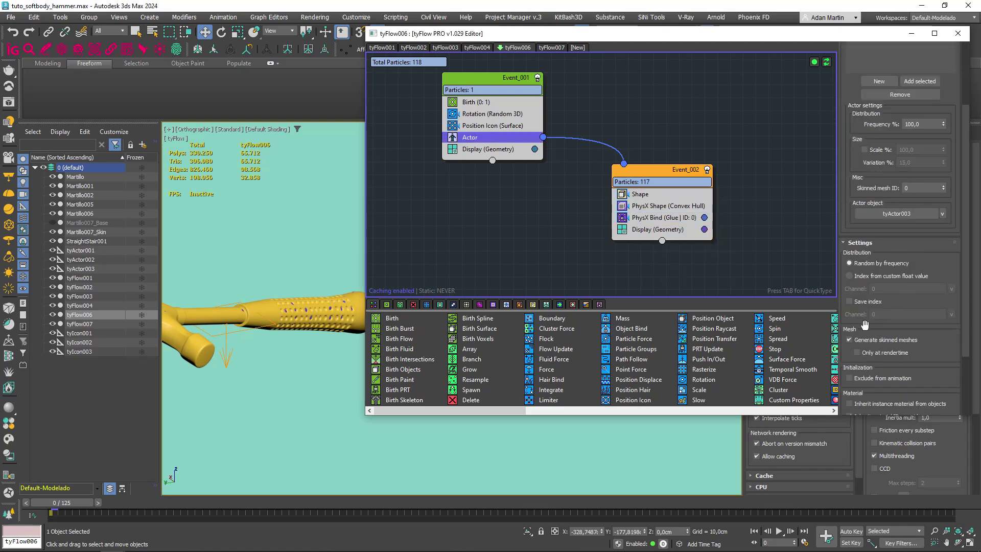
pyautogui.click(855, 353)
# Turn the Event_002 particle display off and back on while viewing the stairs, then close the tyFlow editor.
pyautogui.click(648, 218)
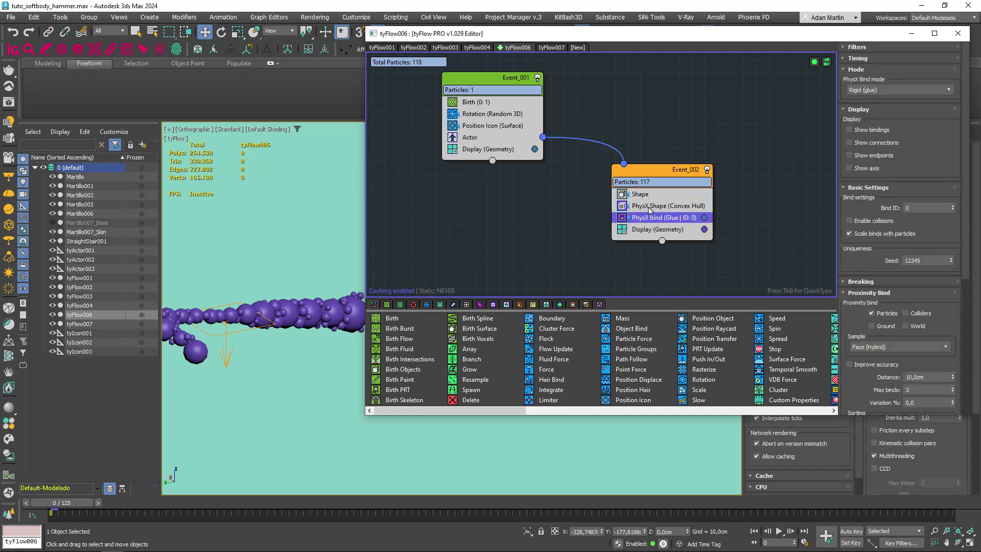
pyautogui.click(622, 229)
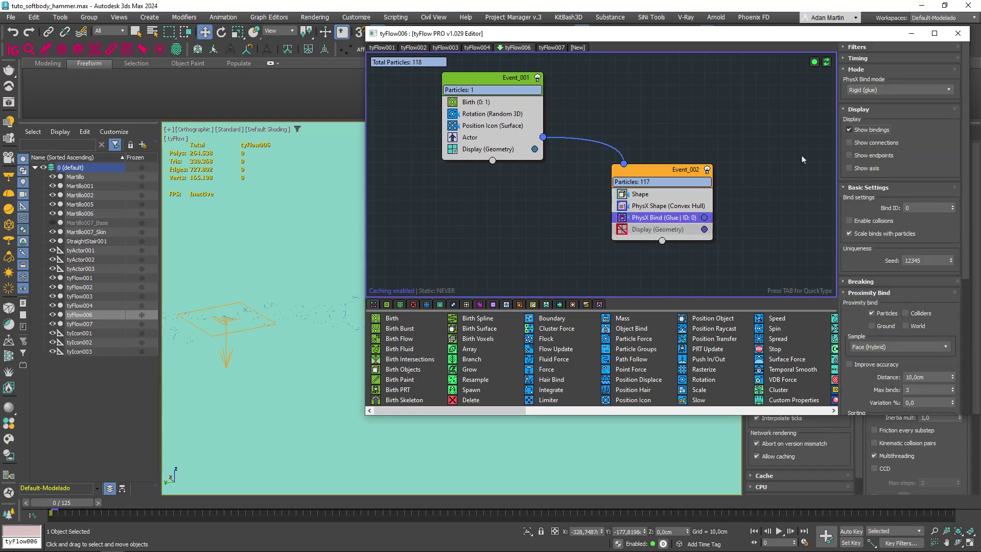
pyautogui.moveTo(299, 317)
pyautogui.keyDown('alt'); pyautogui.mouseDown(button='middle')
pyautogui.moveTo(293, 307)
pyautogui.moveTo(256, 313)
pyautogui.moveTo(306, 310)
pyautogui.mouseUp(button='middle'); pyautogui.keyUp('alt')
pyautogui.click(622, 230)
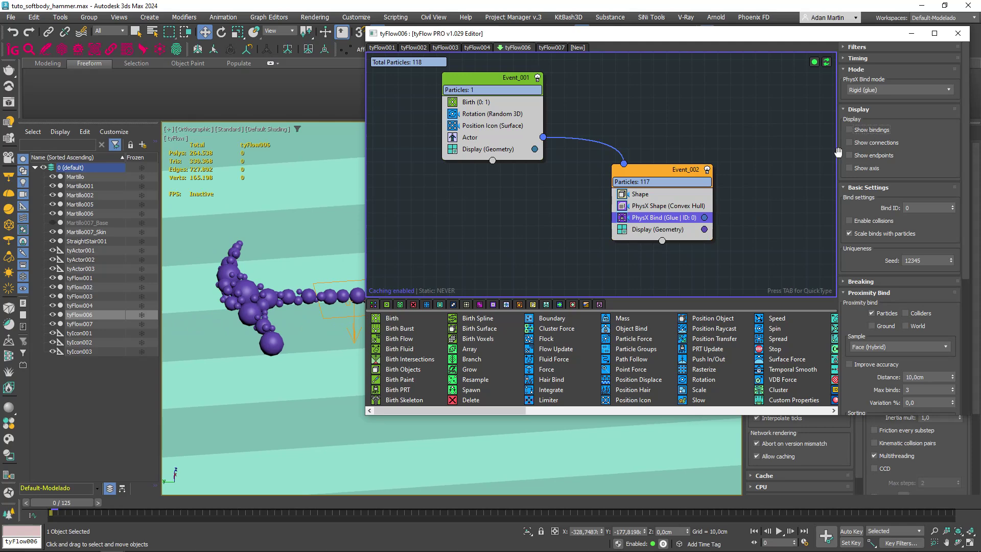
pyautogui.click(957, 33)
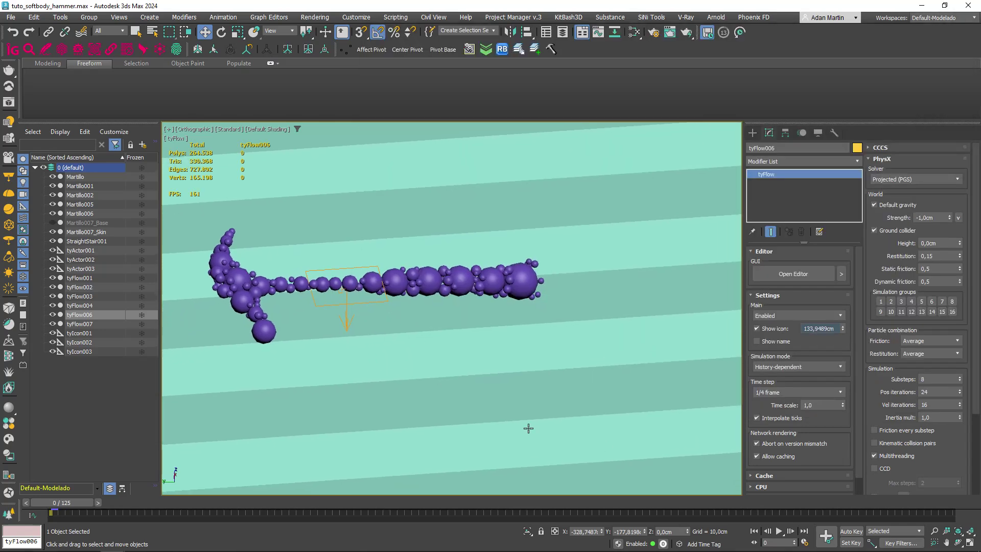
# Set the tyFlow006 simulation Time step to 1/2 frame.
pyautogui.scroll(-1, 800, 450)
pyautogui.scroll(-3, 919, 409)
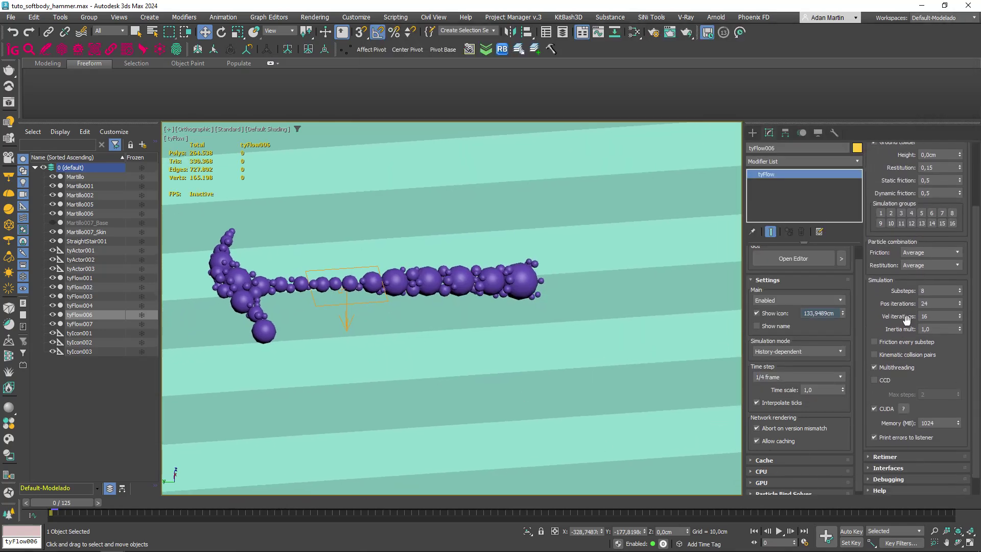
pyautogui.click(786, 376)
pyautogui.click(773, 403)
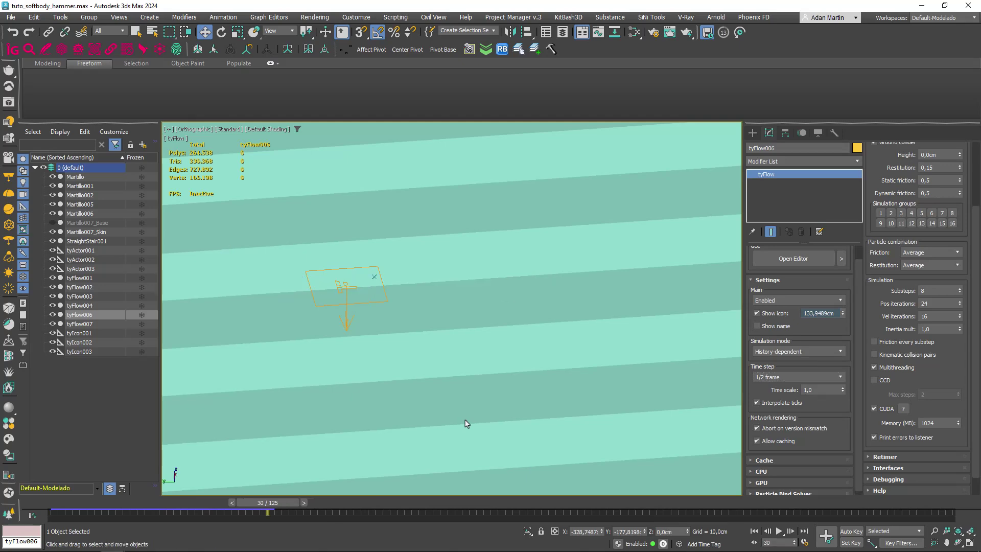
# Rewind to the start and re-simulate tyFlow006 up to frame 17.
pyautogui.moveTo(293, 503); pyautogui.dragTo(36, 505)
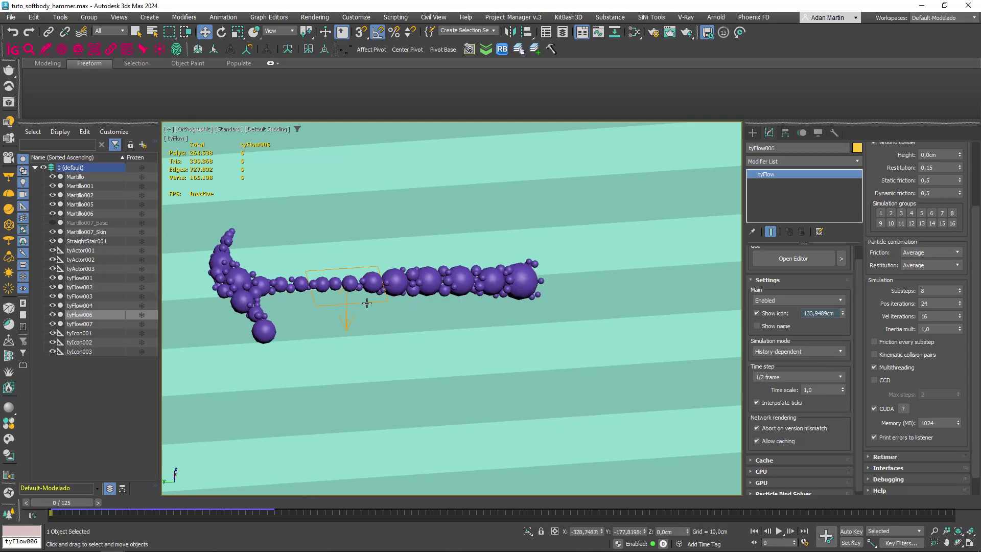
pyautogui.click(408, 286)
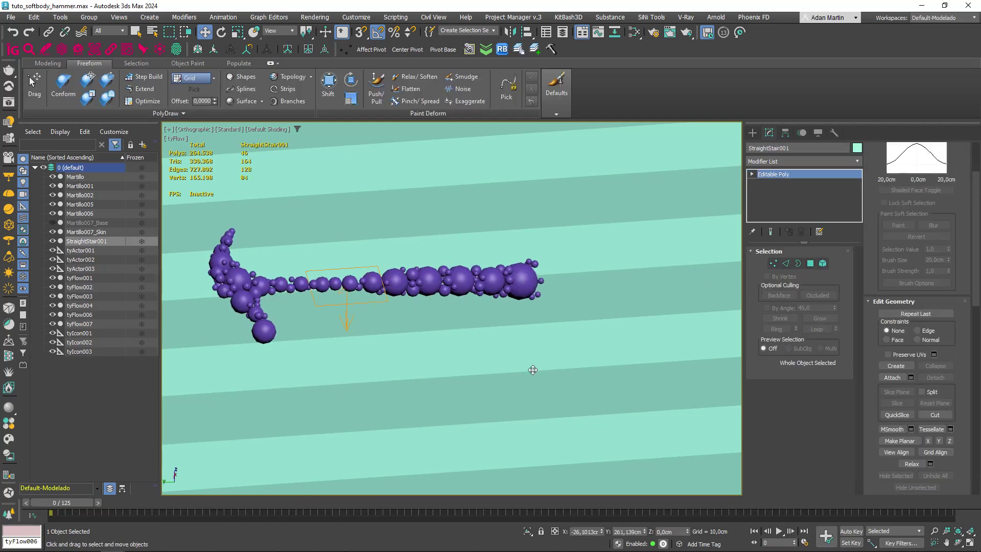
pyautogui.scroll(-5, 532, 369)
pyautogui.click(447, 404)
pyautogui.click(786, 271)
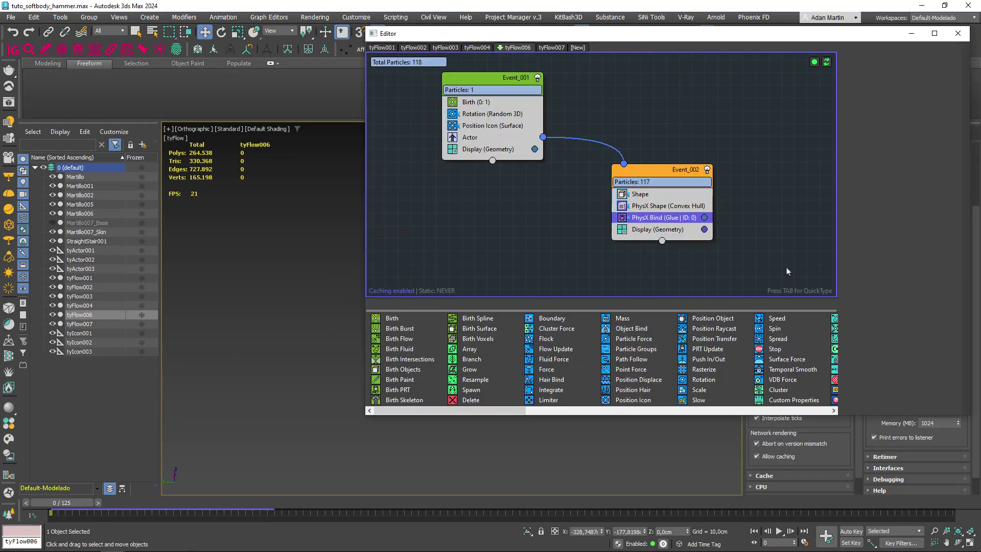
pyautogui.moveTo(62, 502); pyautogui.dragTo(195, 507)
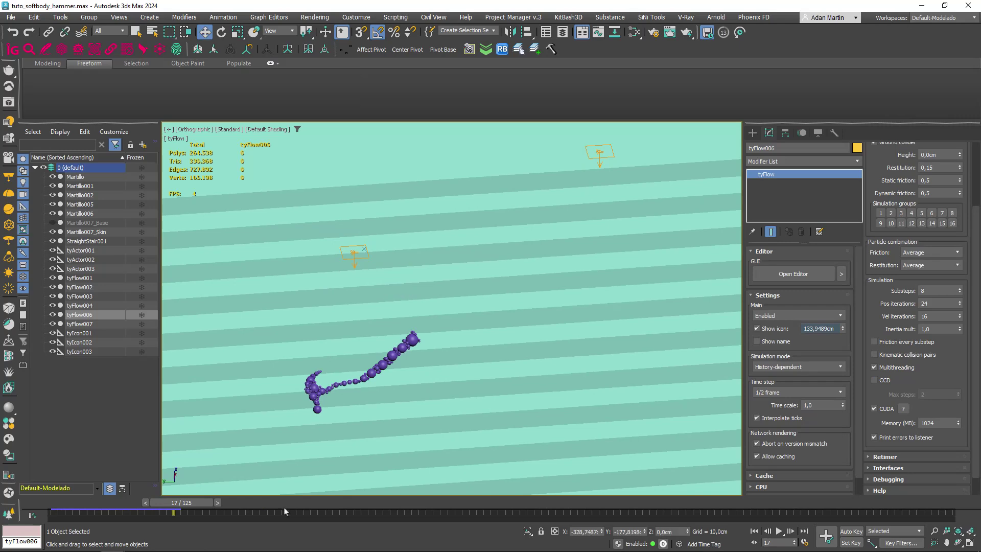
# View the bent hammer from above with Edged Faces on, scrubbing to frame 24.
pyautogui.scroll(2, 394, 396)
pyautogui.scroll(3, 363, 390)
pyautogui.moveTo(362, 390)
pyautogui.keyDown('alt'); pyautogui.mouseDown(button='middle')
pyautogui.moveTo(360, 405)
pyautogui.moveTo(376, 407)
pyautogui.moveTo(372, 399)
pyautogui.mouseUp(button='middle'); pyautogui.keyUp('alt')
pyautogui.press('F4')
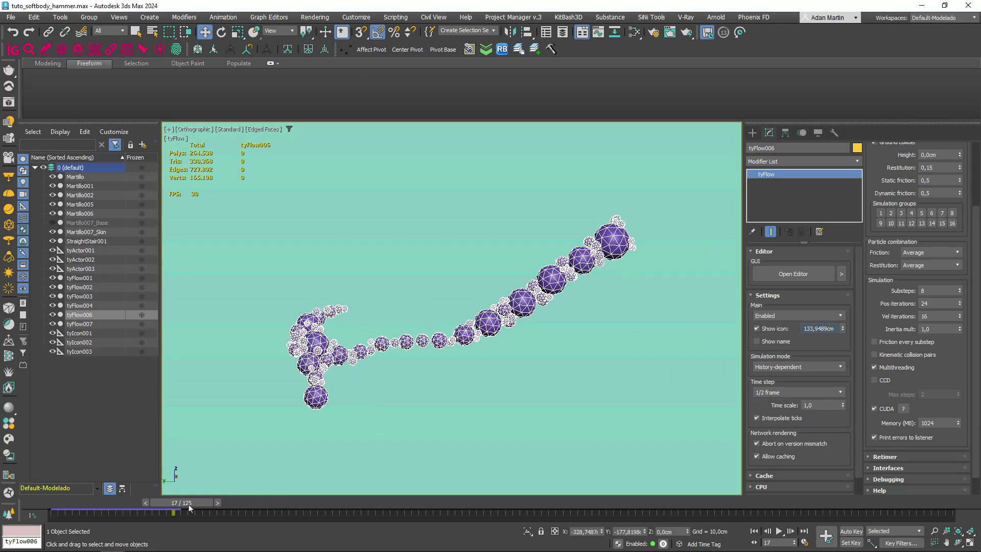
pyautogui.moveTo(189, 505)
pyautogui.mouseDown()
pyautogui.moveTo(214, 502)
pyautogui.moveTo(56, 503)
pyautogui.mouseUp()
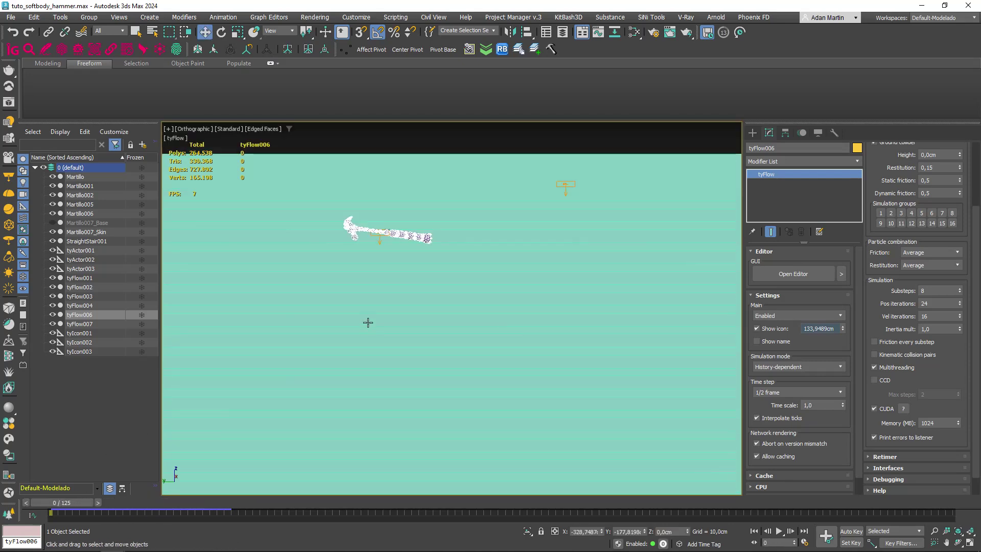
pyautogui.scroll(-5, 436, 307)
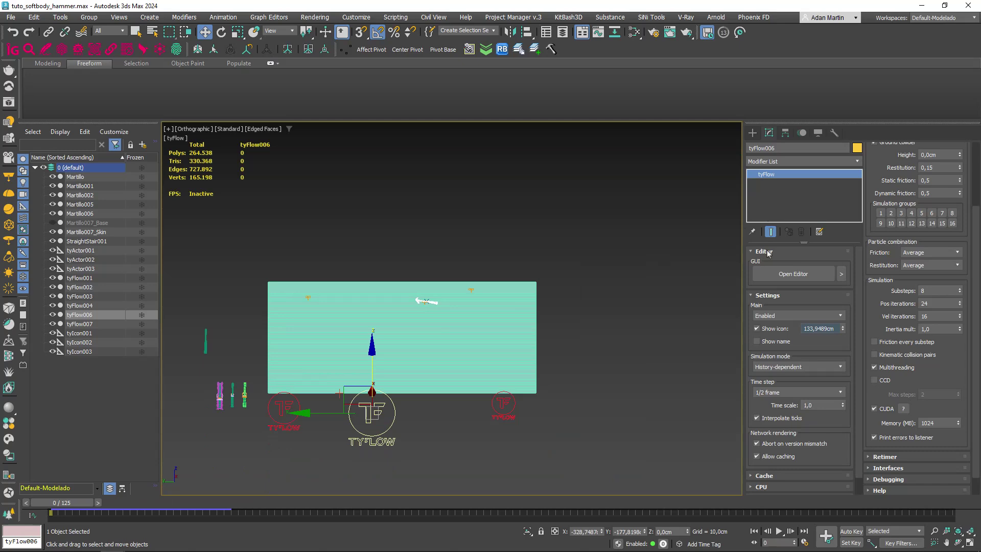
# Uncheck Actor's Only at rendertime and turn off Event_002 geometry display so the skinned mesh shows.
pyautogui.click(793, 274)
pyautogui.click(490, 137)
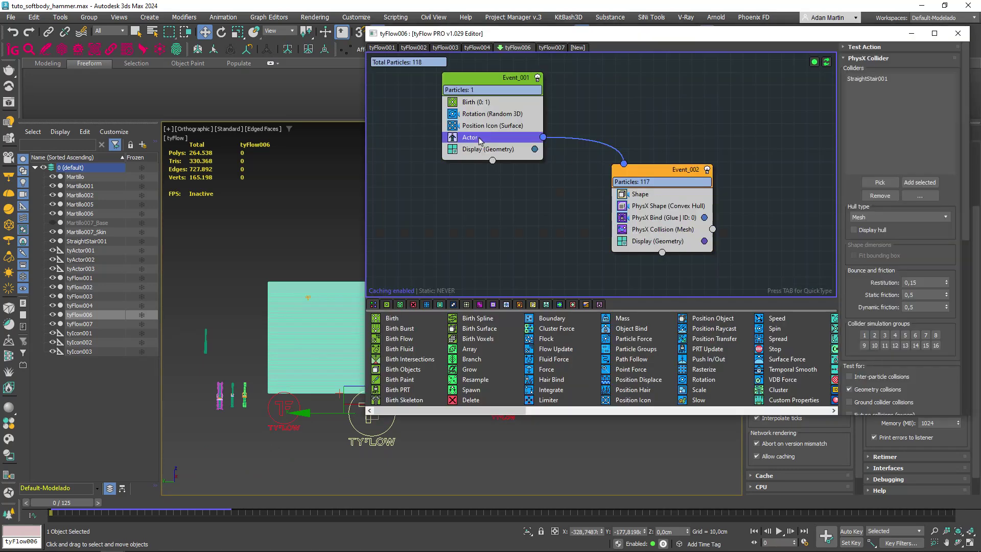
pyautogui.scroll(-2, 868, 307)
pyautogui.scroll(-2, 863, 309)
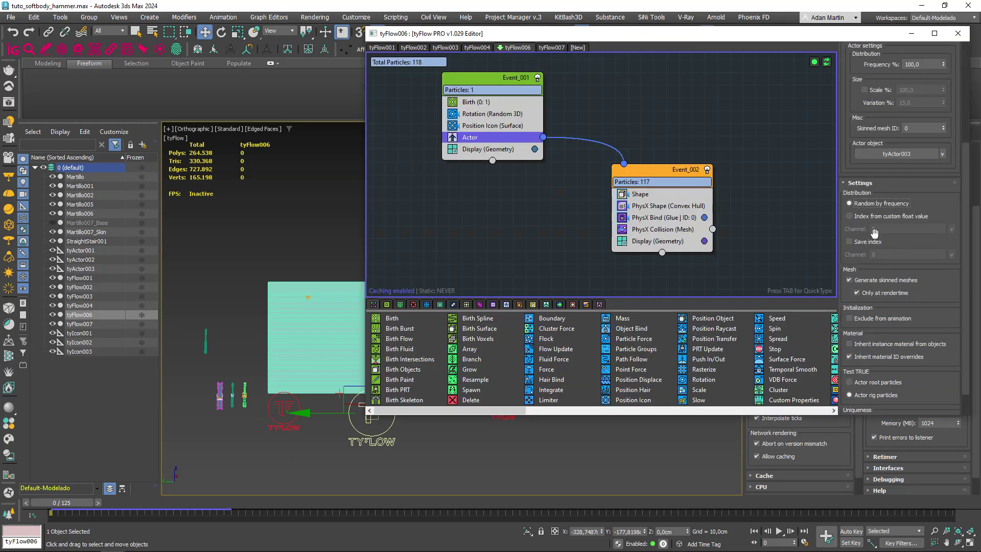
pyautogui.click(857, 292)
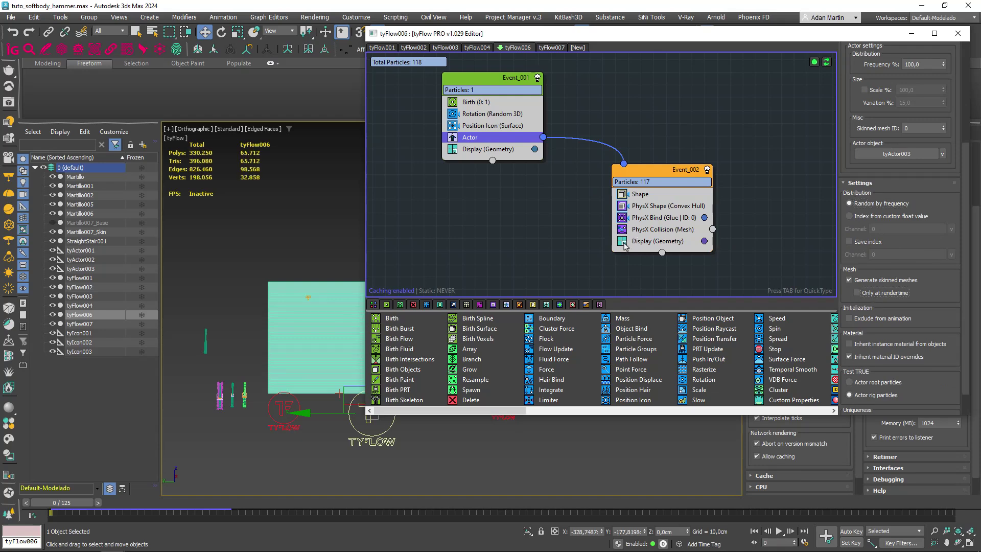
pyautogui.click(622, 241)
pyautogui.click(957, 34)
# Frame the hammer and scrub to frame 19 to see it bend, then return to frame 0.
pyautogui.press('z')
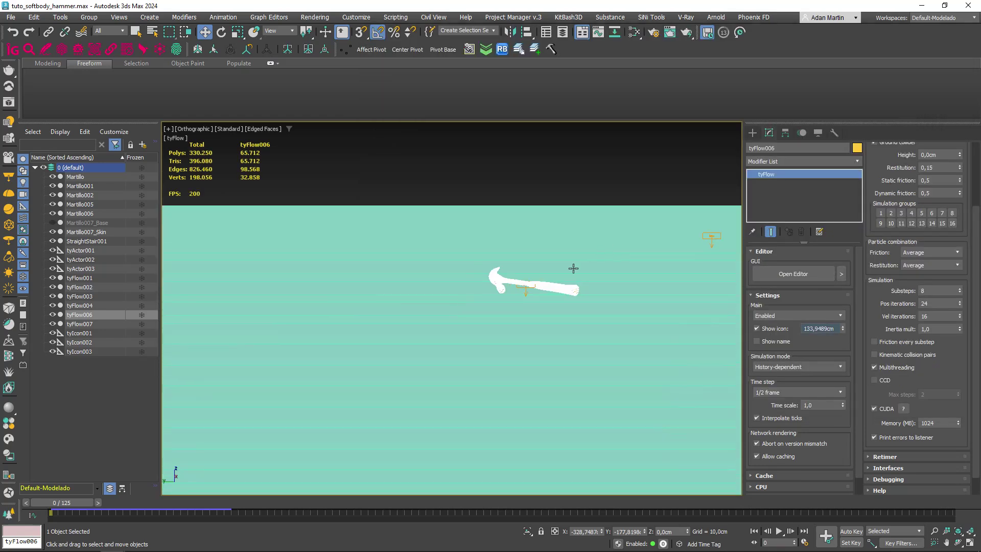
pyautogui.moveTo(65, 505)
pyautogui.mouseDown()
pyautogui.moveTo(231, 507)
pyautogui.moveTo(51, 507)
pyautogui.mouseUp()
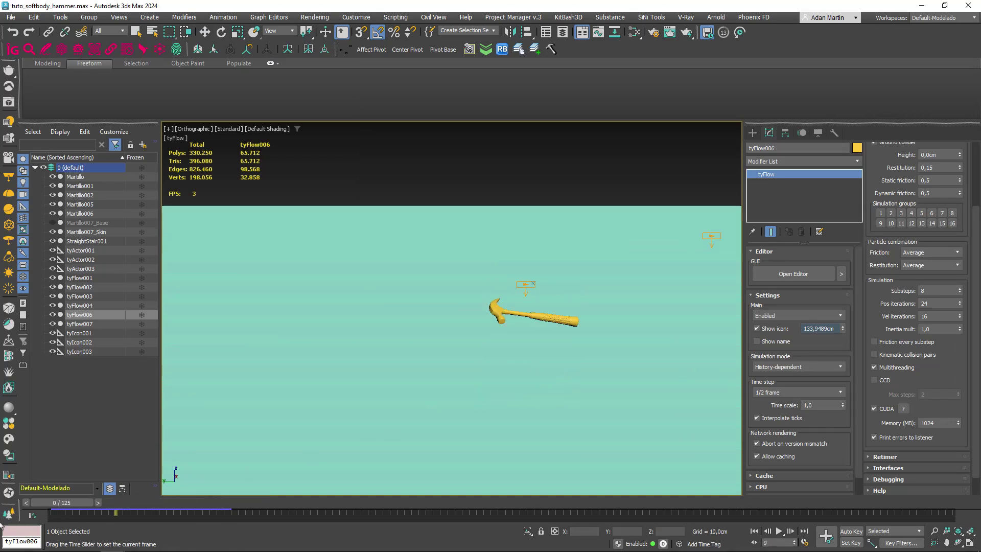
pyautogui.press('w')
pyautogui.scroll(-5, 515, 365)
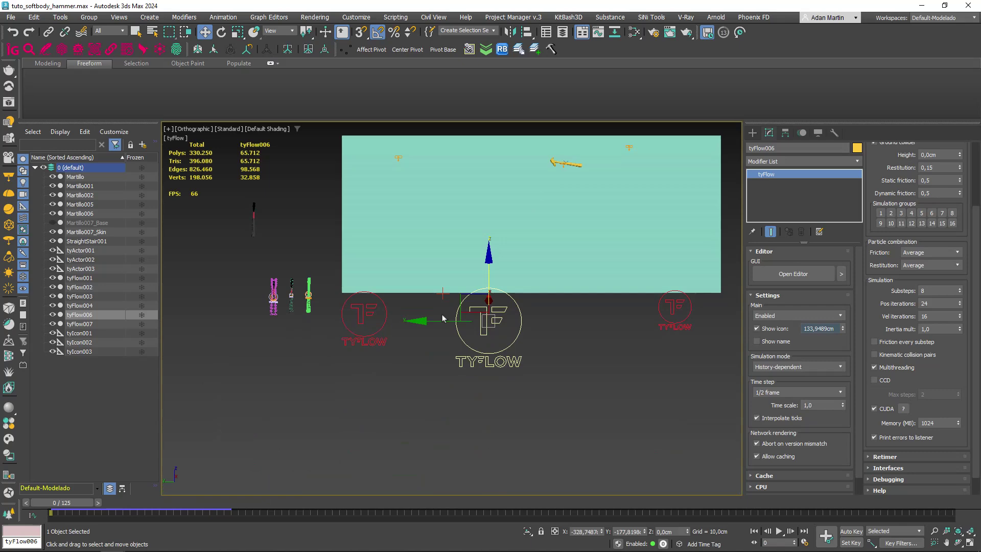
# Set PhysX Bind (Glue) Proximity Bind Max binds to 25 and check the stiffer hammer at frame 30.
pyautogui.click(793, 273)
pyautogui.click(657, 229)
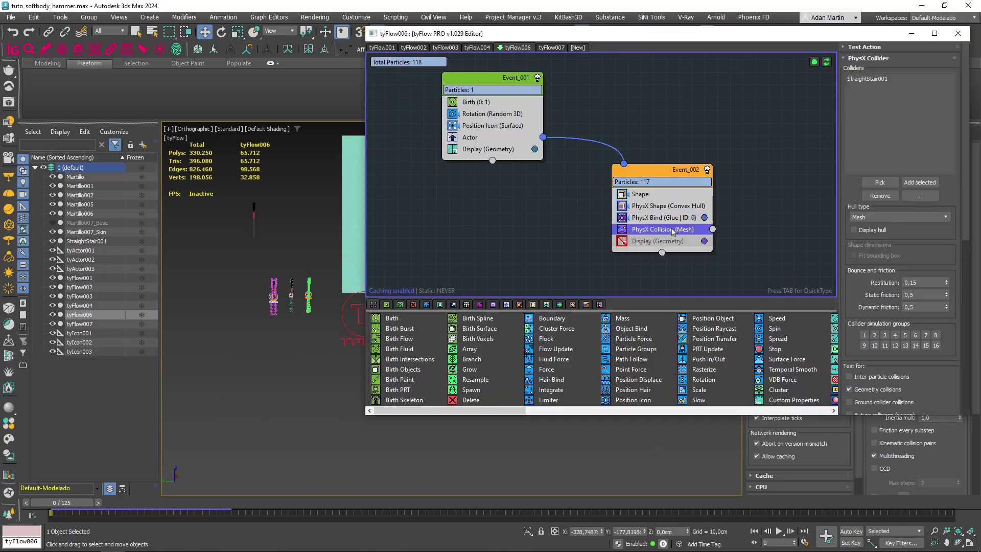
pyautogui.click(659, 217)
pyautogui.scroll(-3, 853, 323)
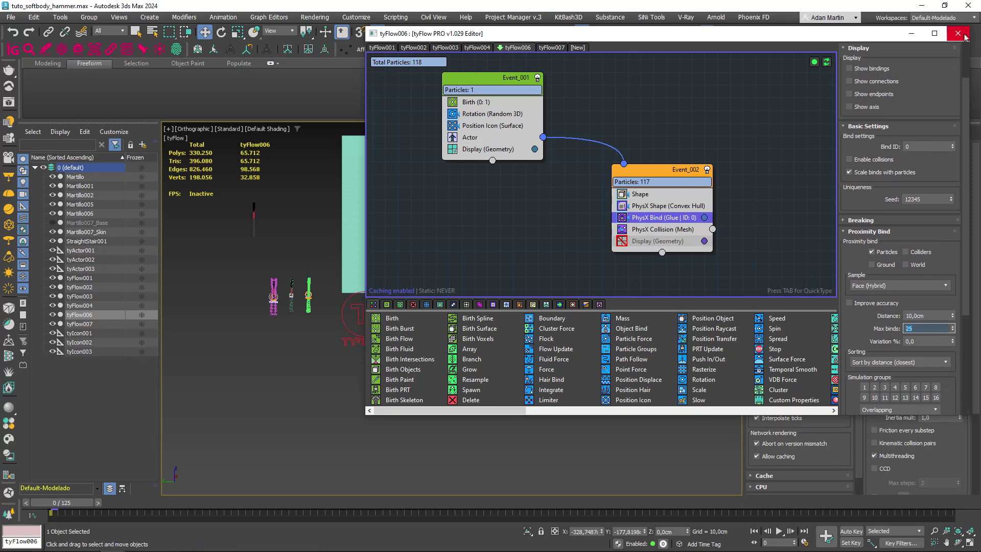
pyautogui.click(957, 33)
pyautogui.scroll(3, 471, 282)
pyautogui.click(287, 514)
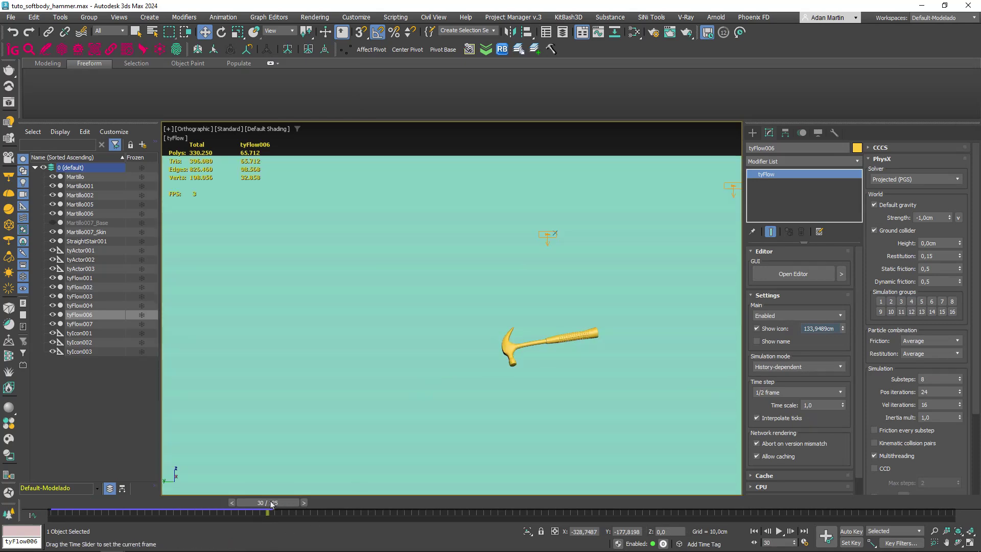
pyautogui.moveTo(268, 503)
pyautogui.mouseDown()
pyautogui.moveTo(166, 513)
pyautogui.moveTo(187, 506)
pyautogui.mouseUp()
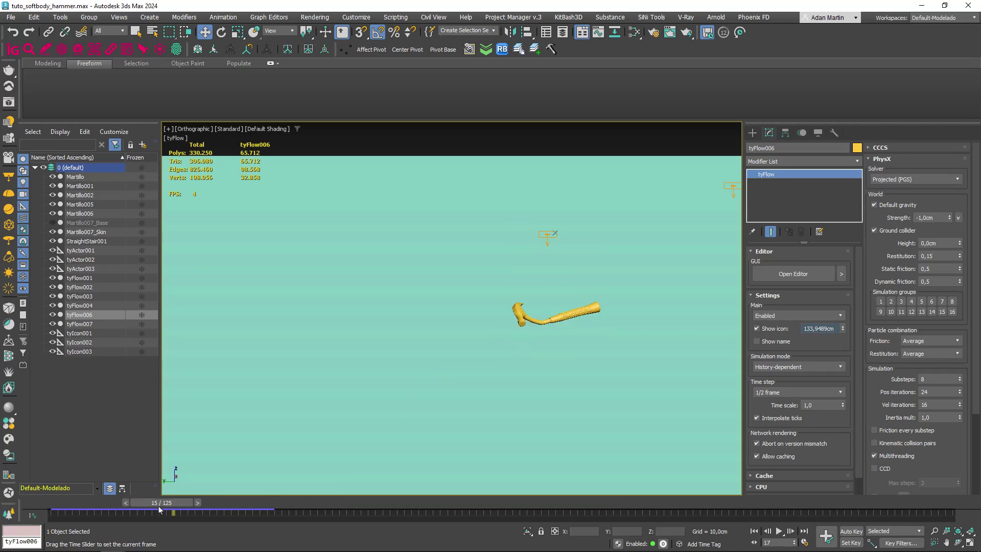
pyautogui.moveTo(187, 506); pyautogui.dragTo(189, 506)
pyautogui.press('w')
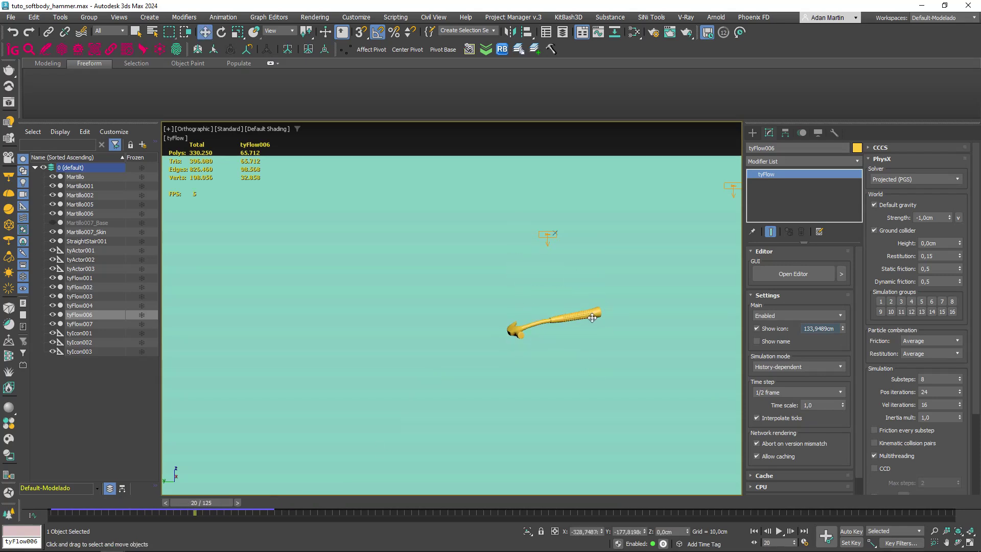
pyautogui.moveTo(213, 504)
pyautogui.mouseDown()
pyautogui.moveTo(299, 502)
pyautogui.moveTo(56, 502)
pyautogui.mouseUp()
pyautogui.scroll(-3, 437, 276)
pyautogui.scroll(-2, 444, 306)
pyautogui.scroll(5, 448, 320)
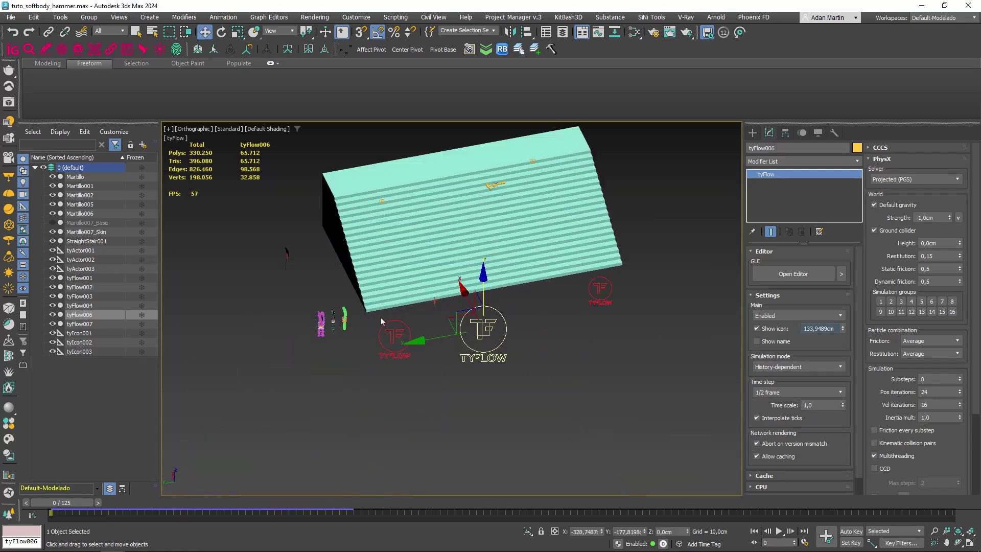
pyautogui.moveTo(395, 315); pyautogui.dragTo(454, 352, button='middle')
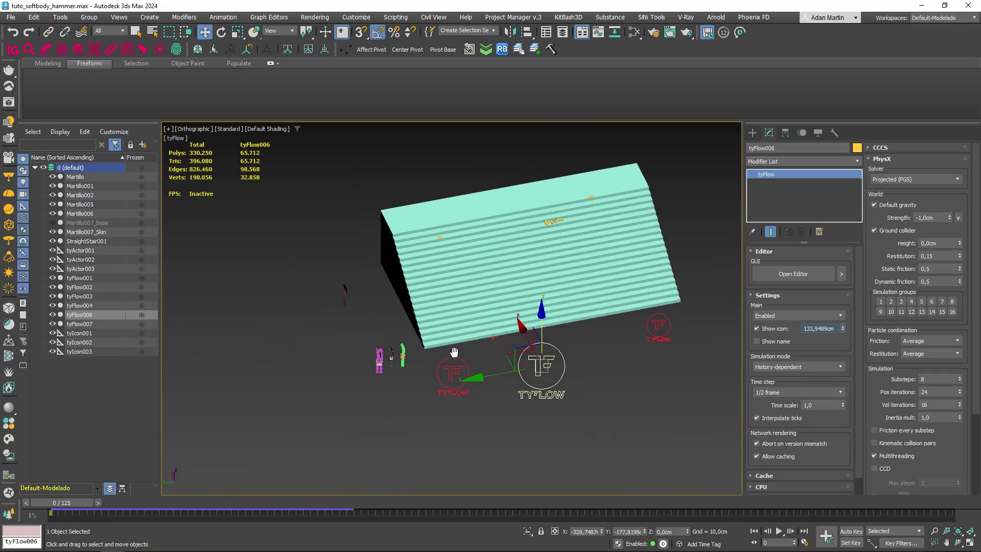